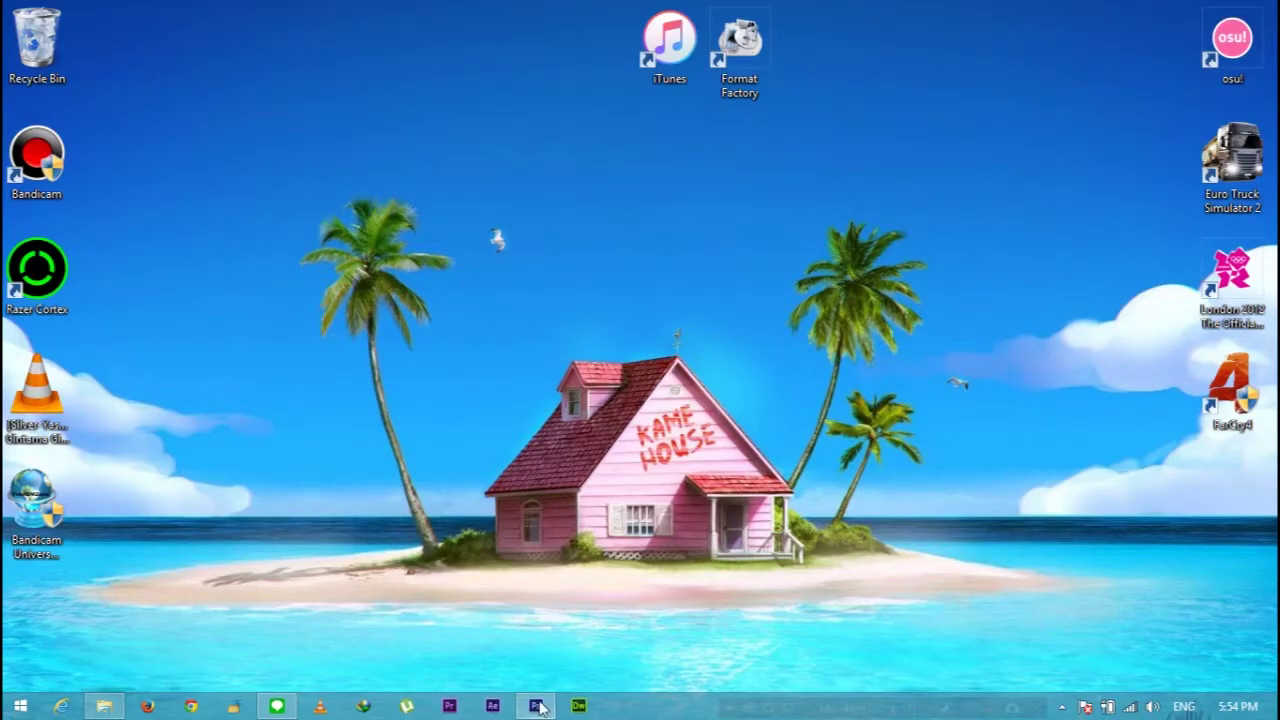
- Create a new white RGB document, 3928 px wide at 300 resolution, with its height adjusted
left_click(537, 706)
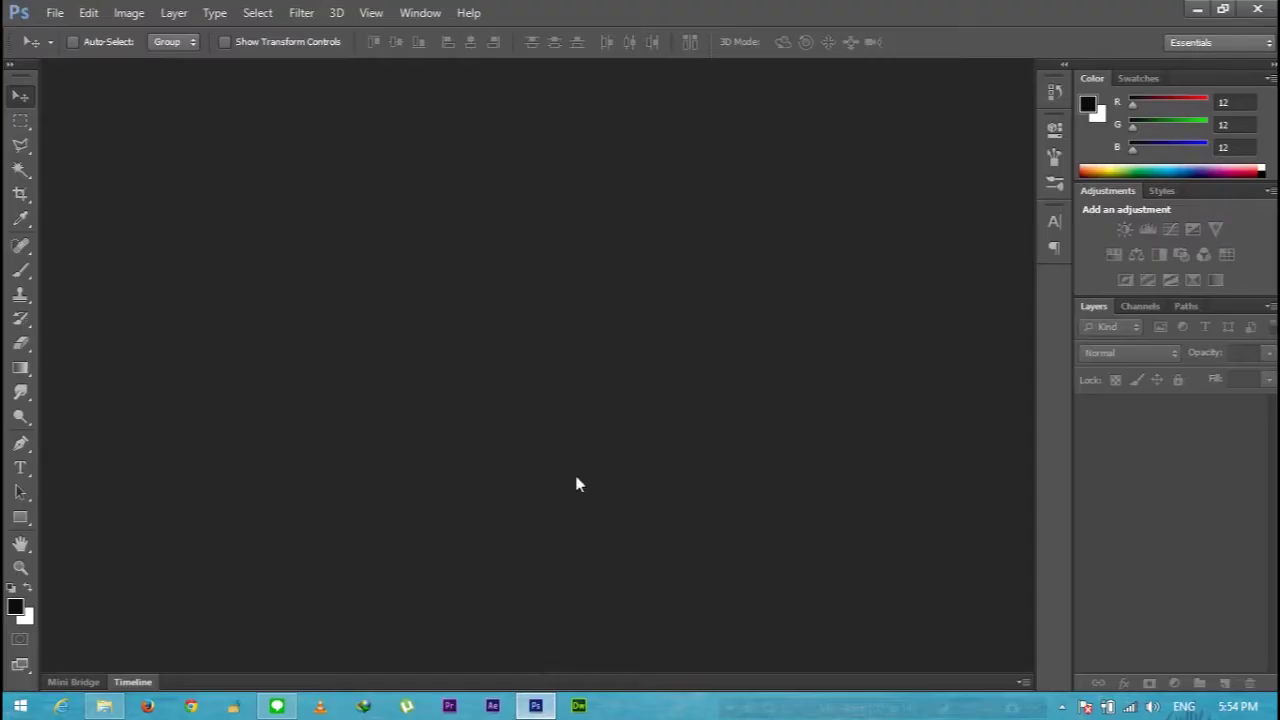
left_click(55, 12)
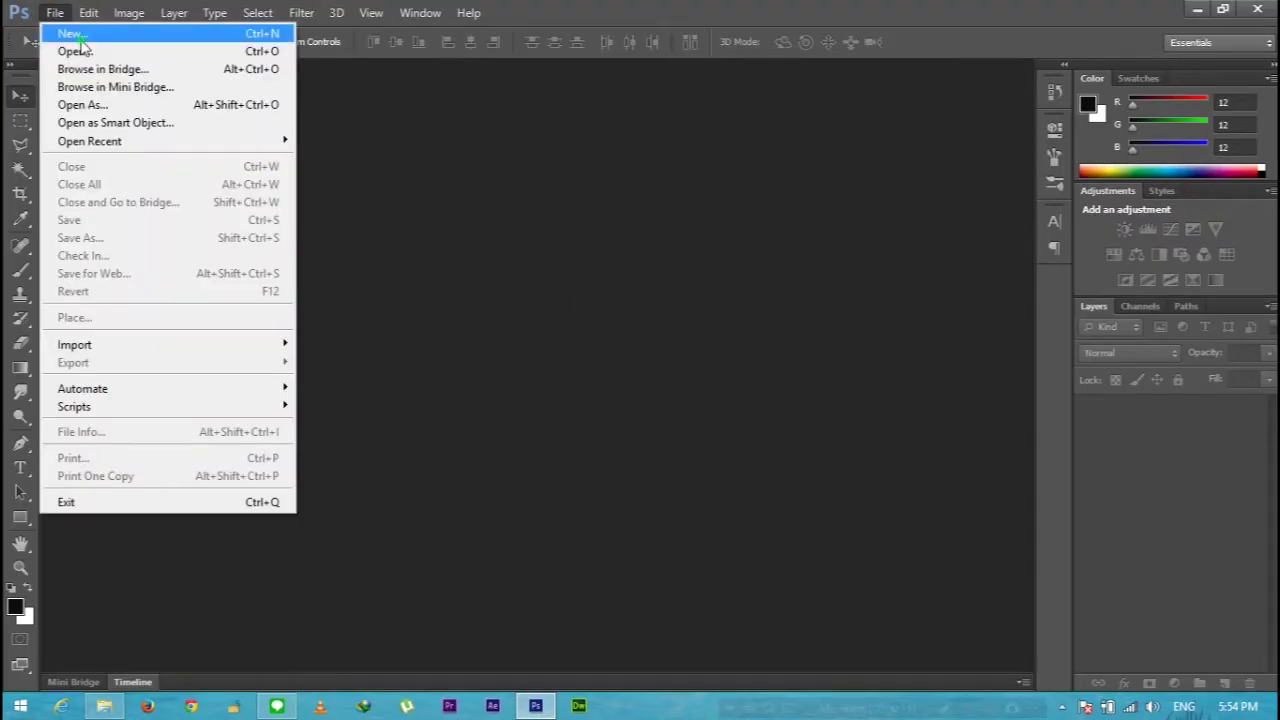
left_click(72, 34)
left_click_drag(587, 244, 563, 242)
type("928")
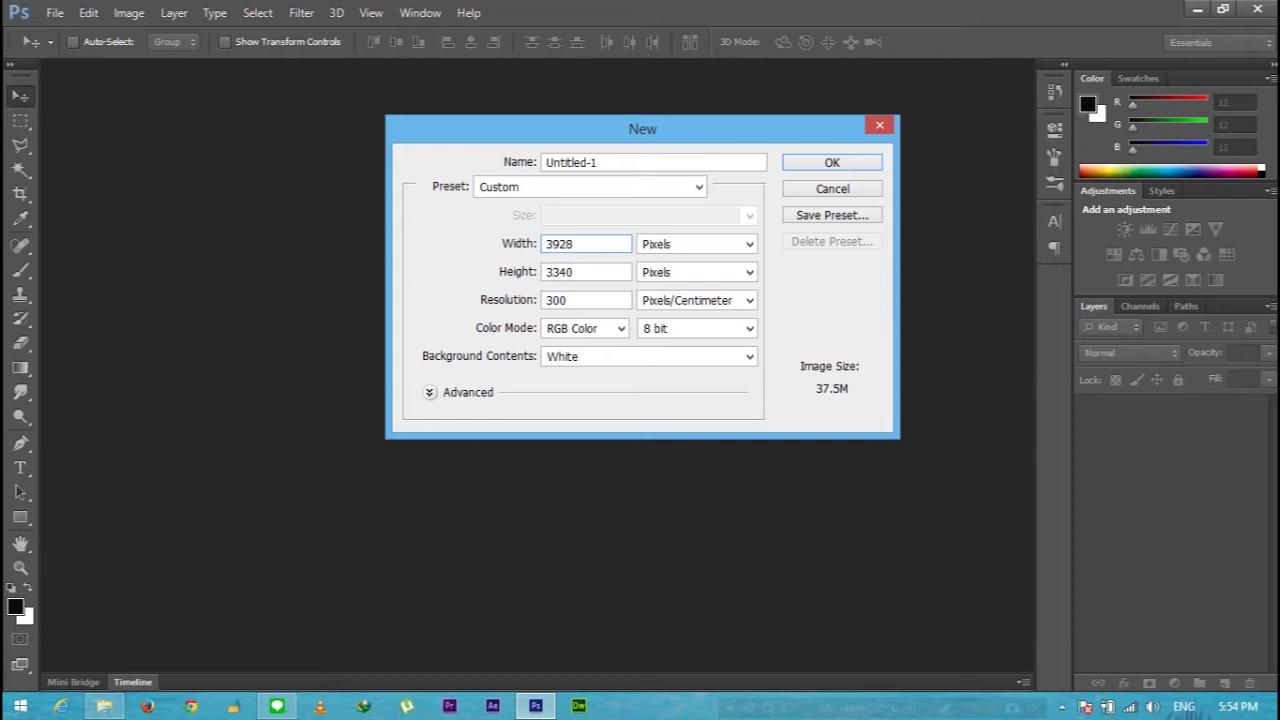
left_click_drag(553, 272, 587, 272)
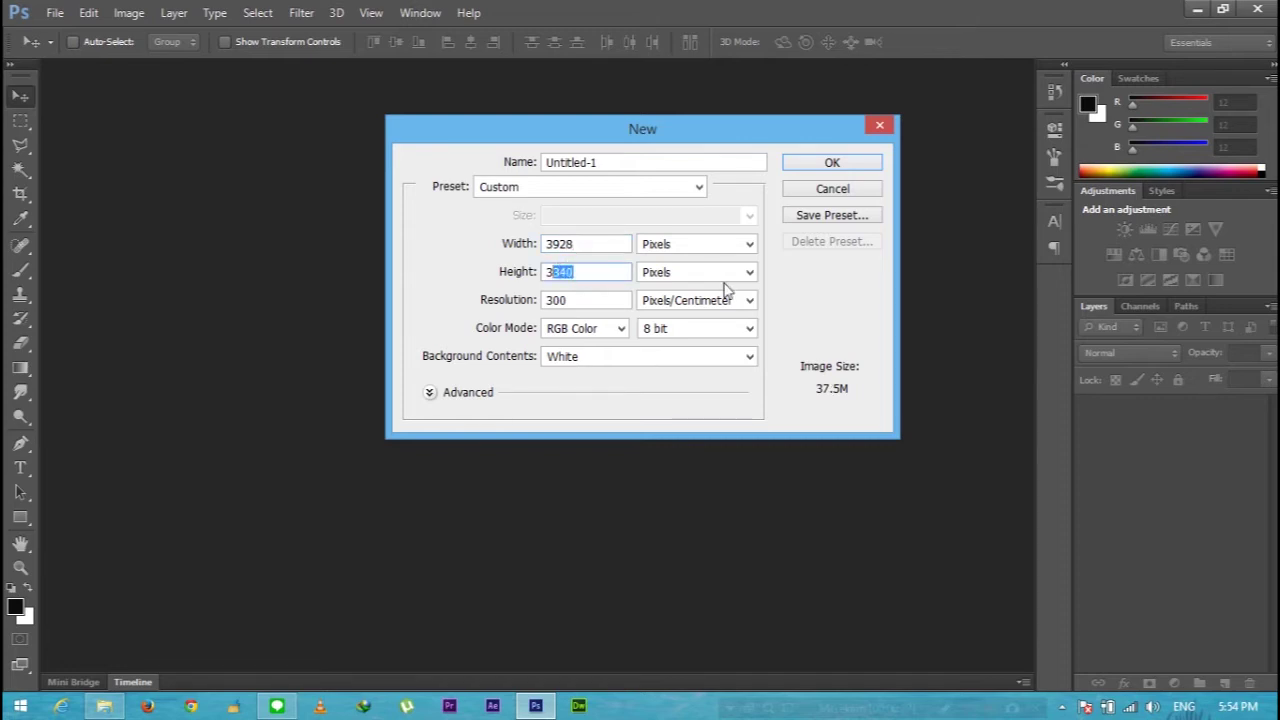
type("3313")
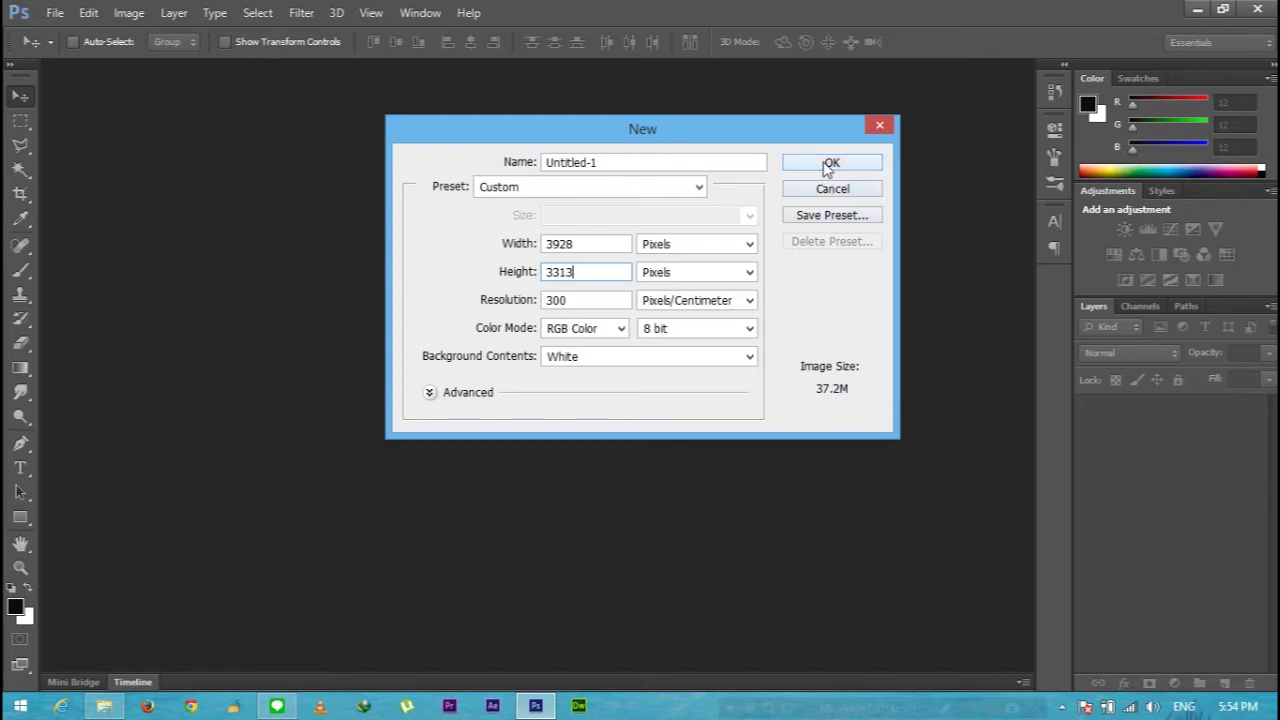
left_click(828, 163)
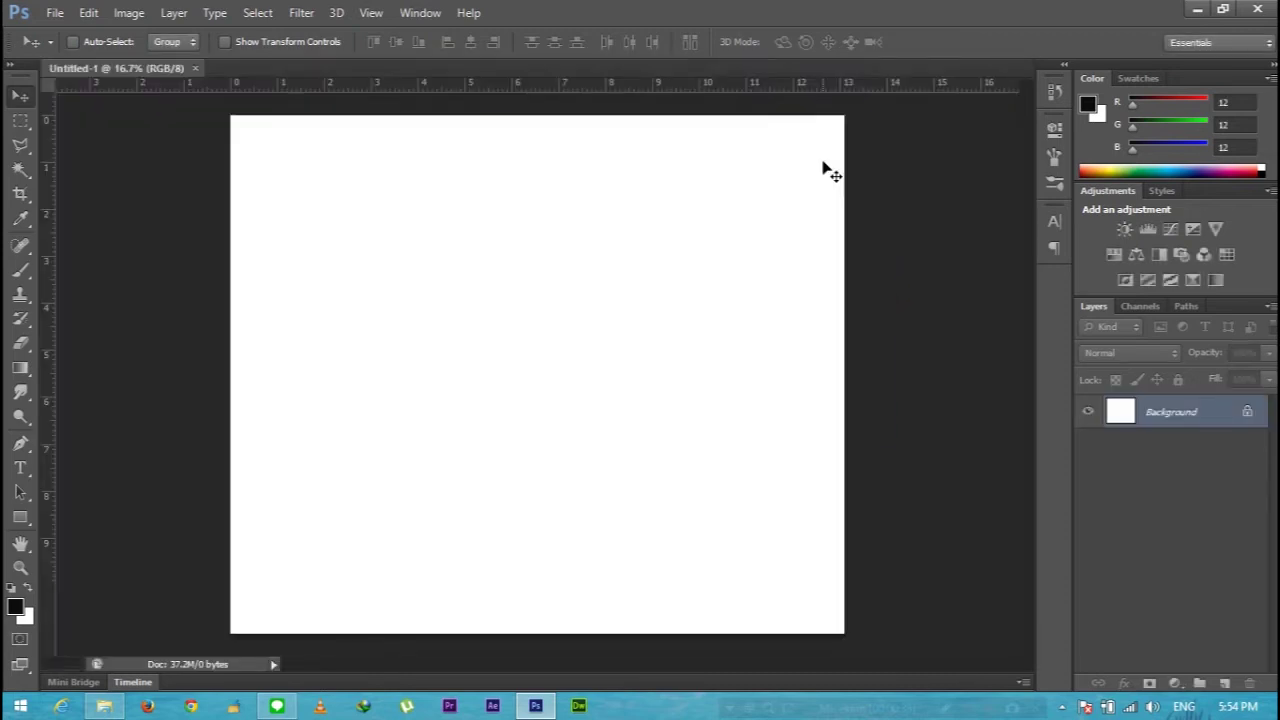
- In D:\Visual Grafis\Stock\Bawah laut, select the WATER image and the sunset clouds image
key("ctrl+o")
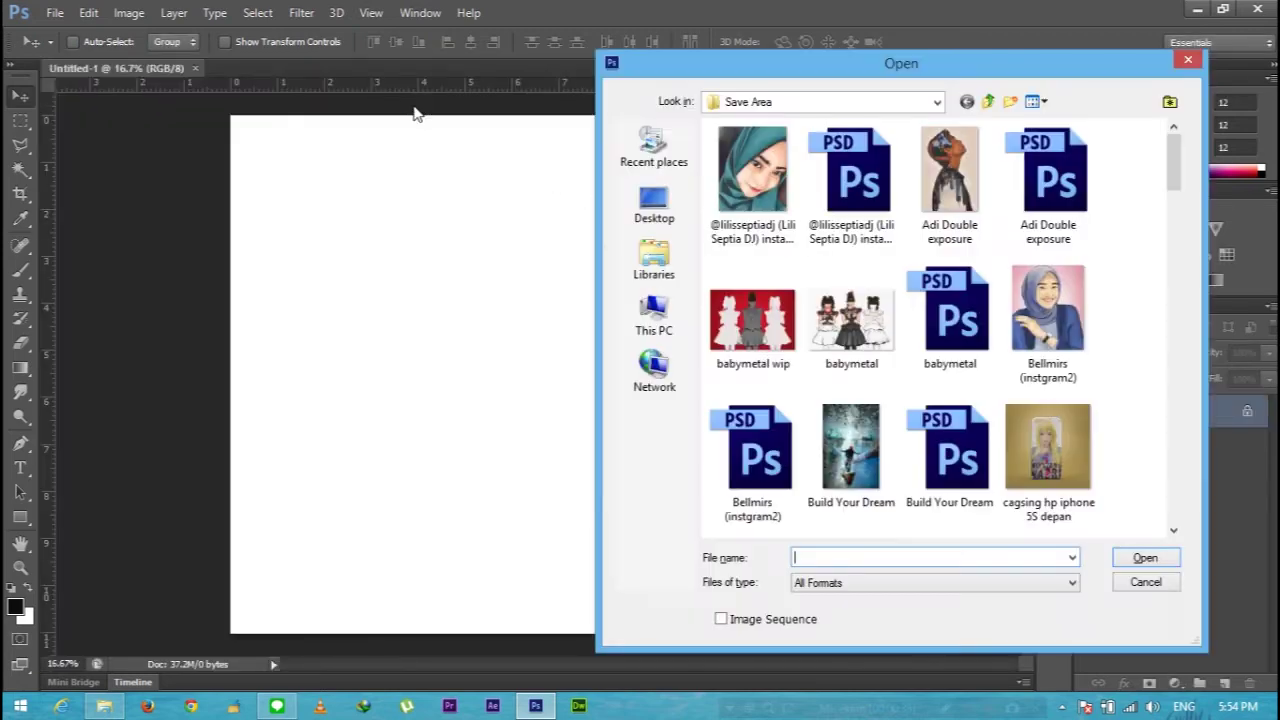
left_click(652, 312)
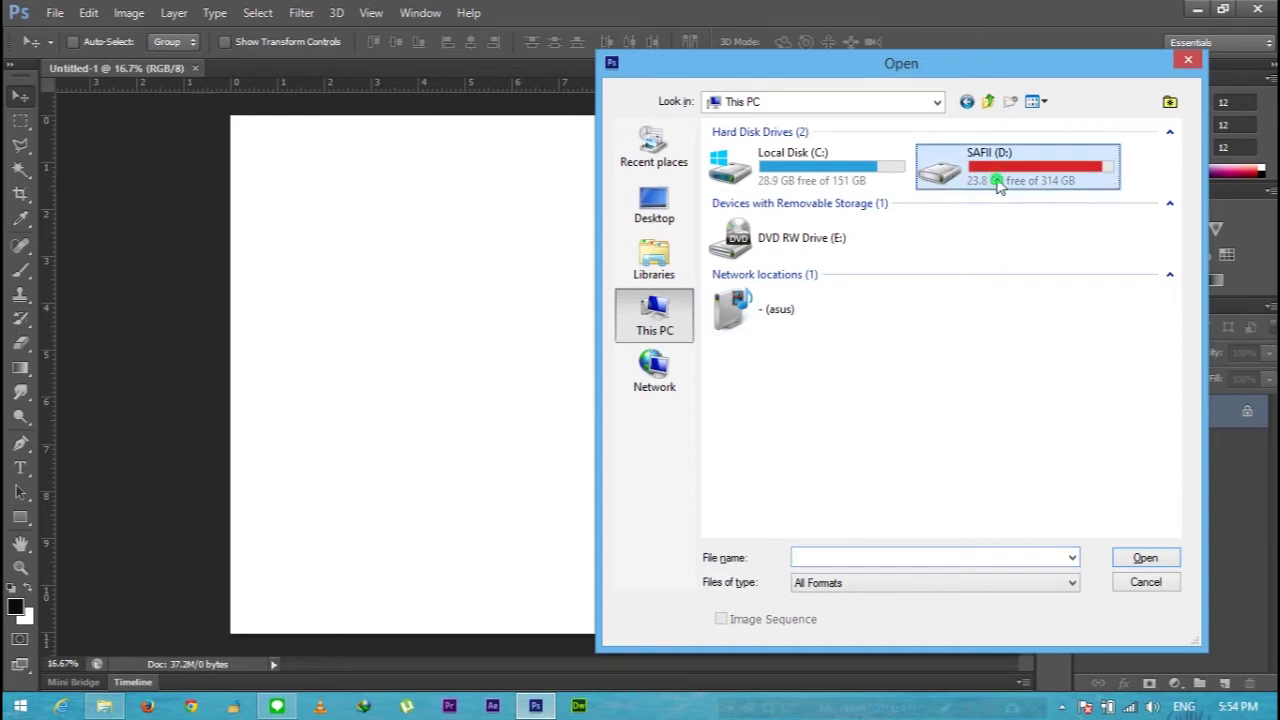
double_click(1000, 190)
scroll(915, 365, "down", 5)
double_click(750, 190)
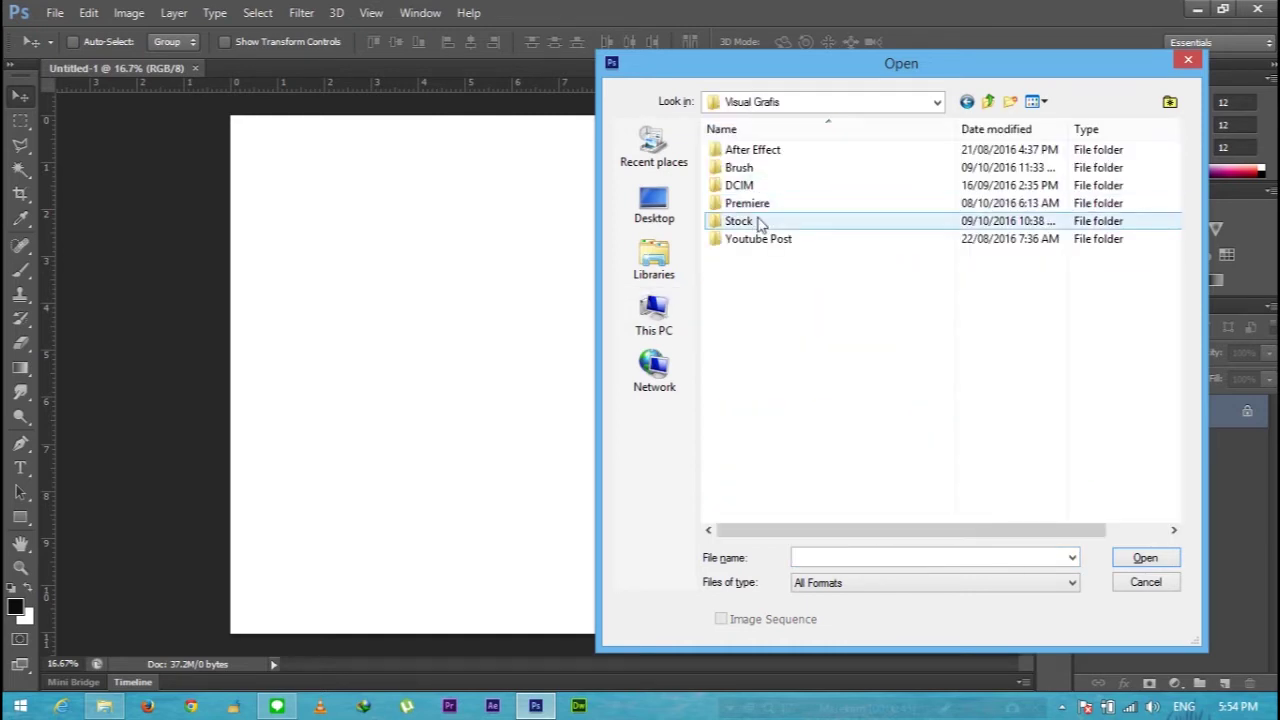
double_click(752, 221)
double_click(950, 312)
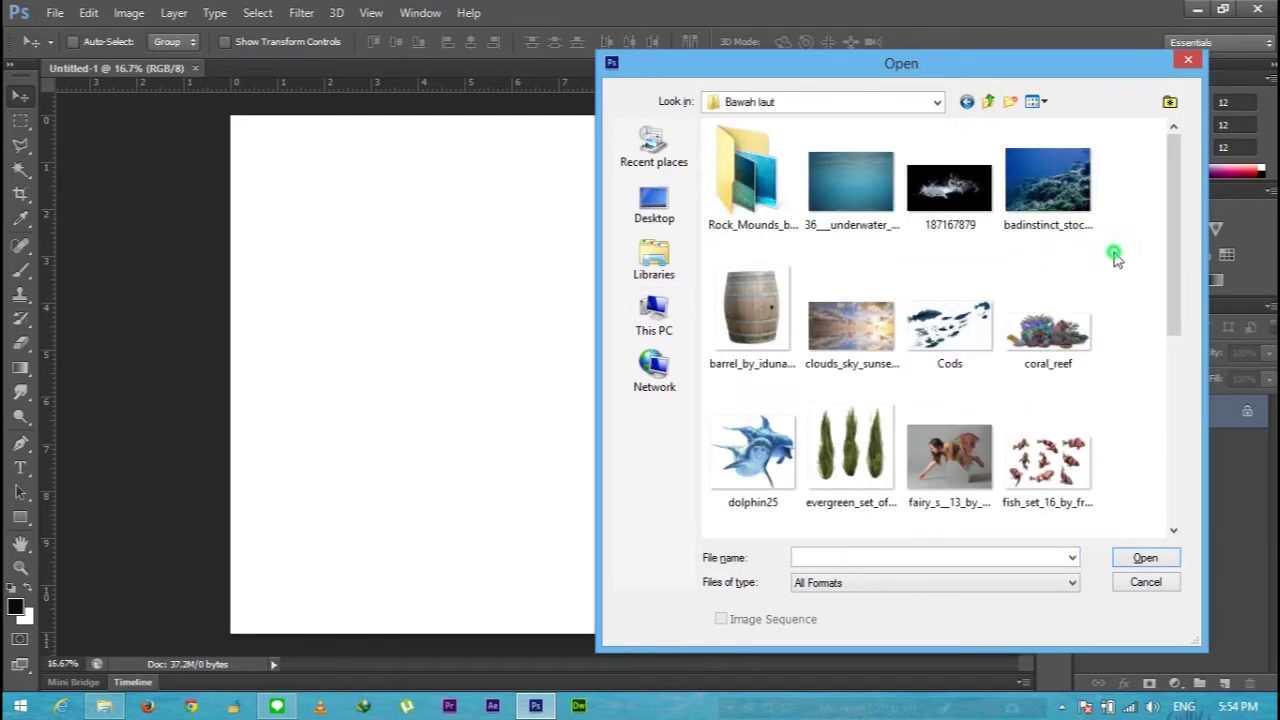
left_click_drag(1174, 243, 1178, 430)
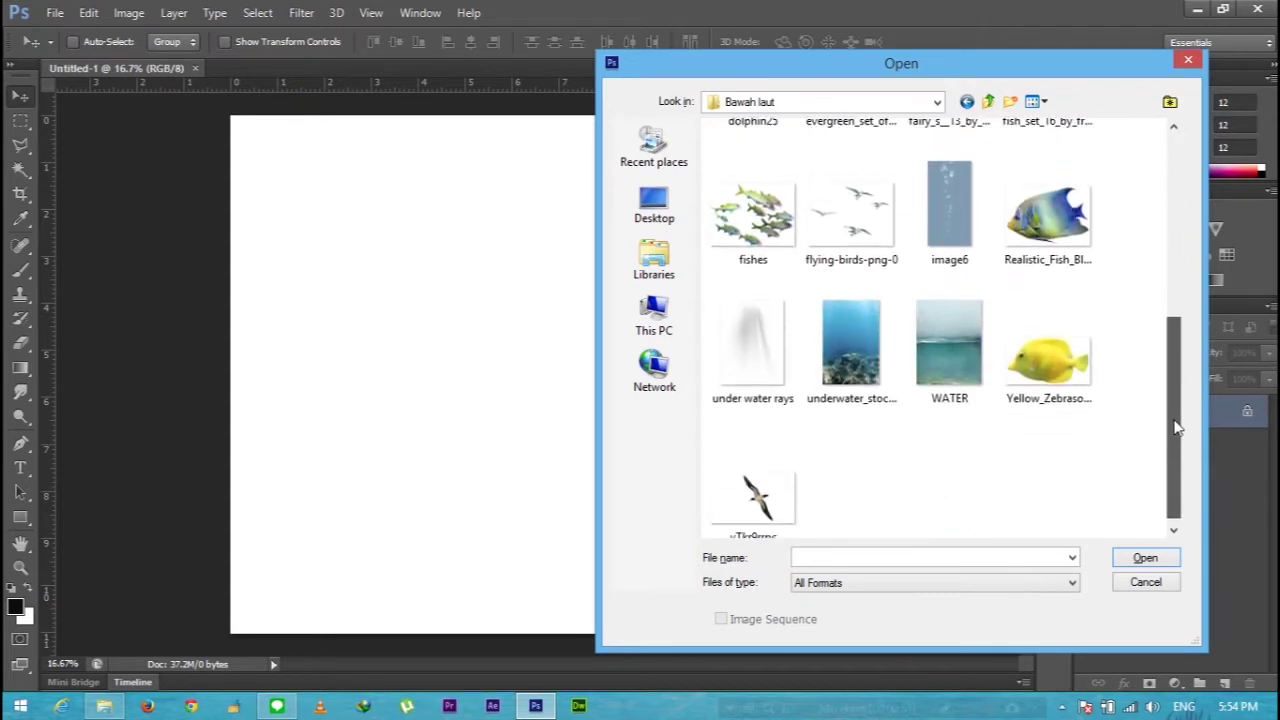
left_click(965, 350)
left_click_drag(1172, 383, 1180, 228)
left_click(851, 277)
- Open both images and place WATER into Untitled-1, stretched to fill the canvas
left_click(1145, 557)
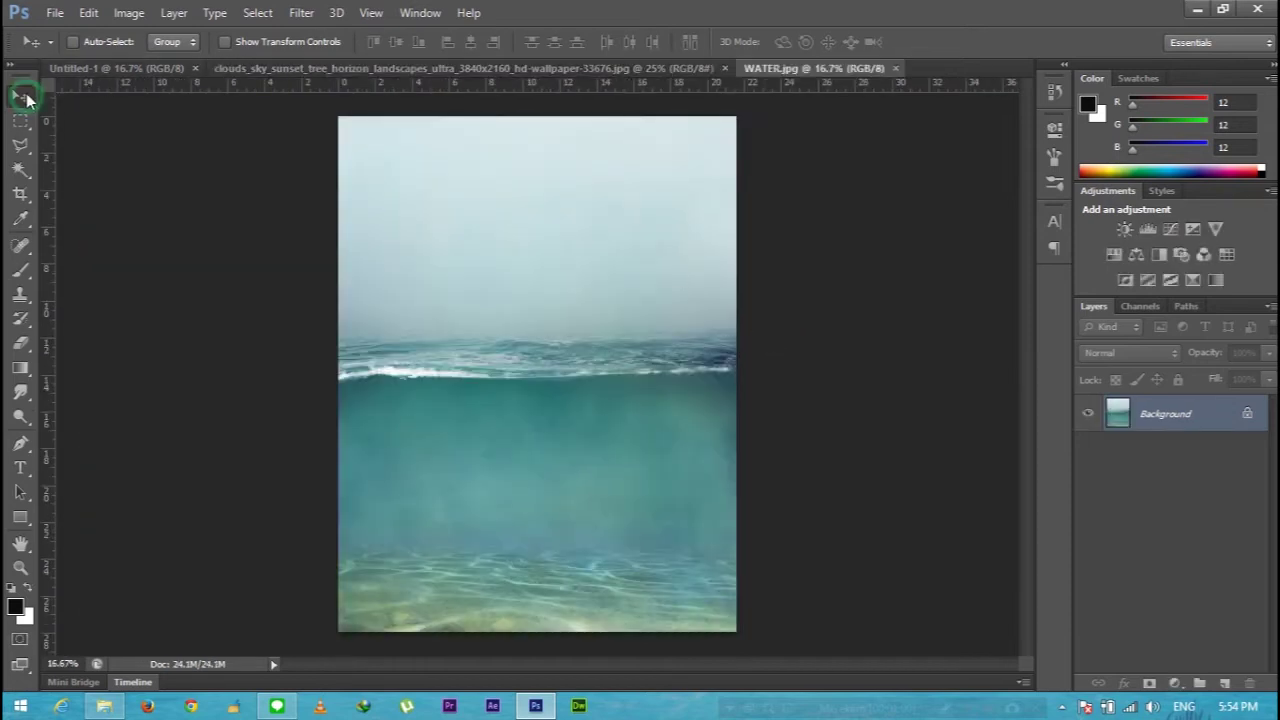
mouse_move(445, 233)
left_mouse_down()
mouse_move(501, 214)
mouse_move(497, 266)
mouse_move(534, 265)
mouse_move(531, 276)
left_mouse_up()
key("ctrl+t")
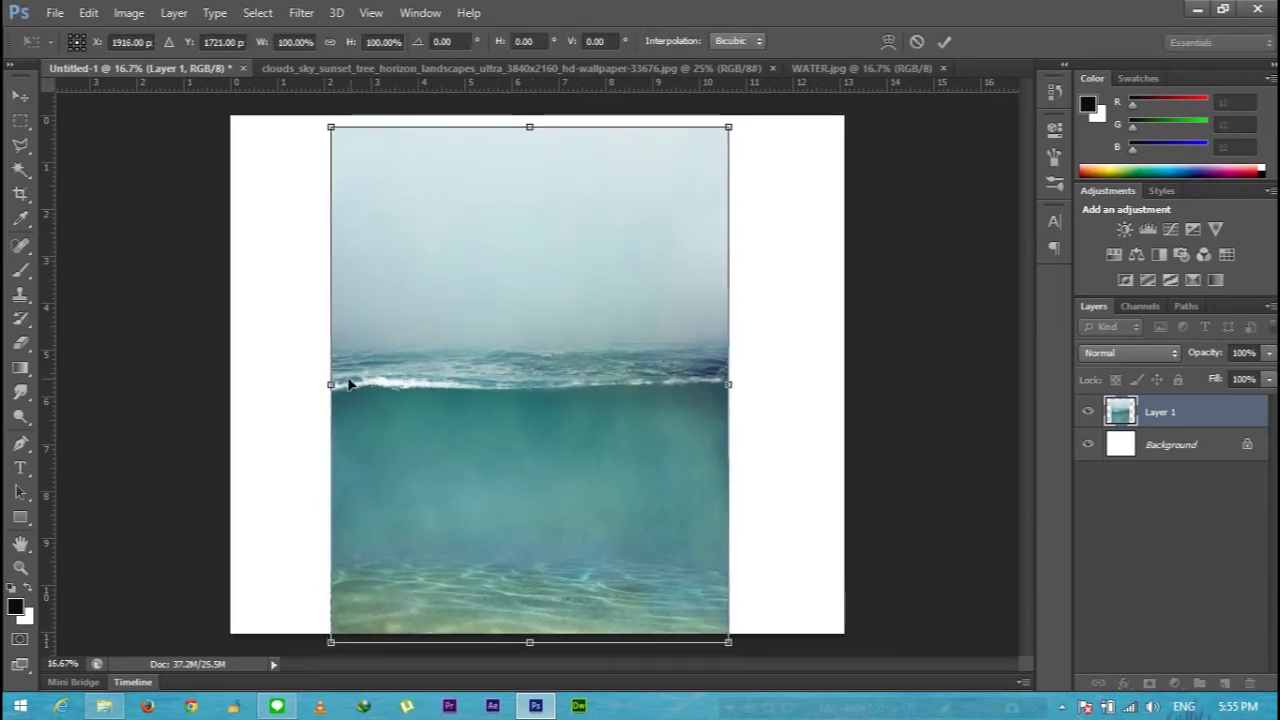
left_click_drag(331, 384, 231, 384)
left_click_drag(729, 388, 846, 390)
mouse_move(540, 129)
left_mouse_down()
mouse_move(549, 181)
mouse_move(551, 143)
left_mouse_up()
double_click(569, 196)
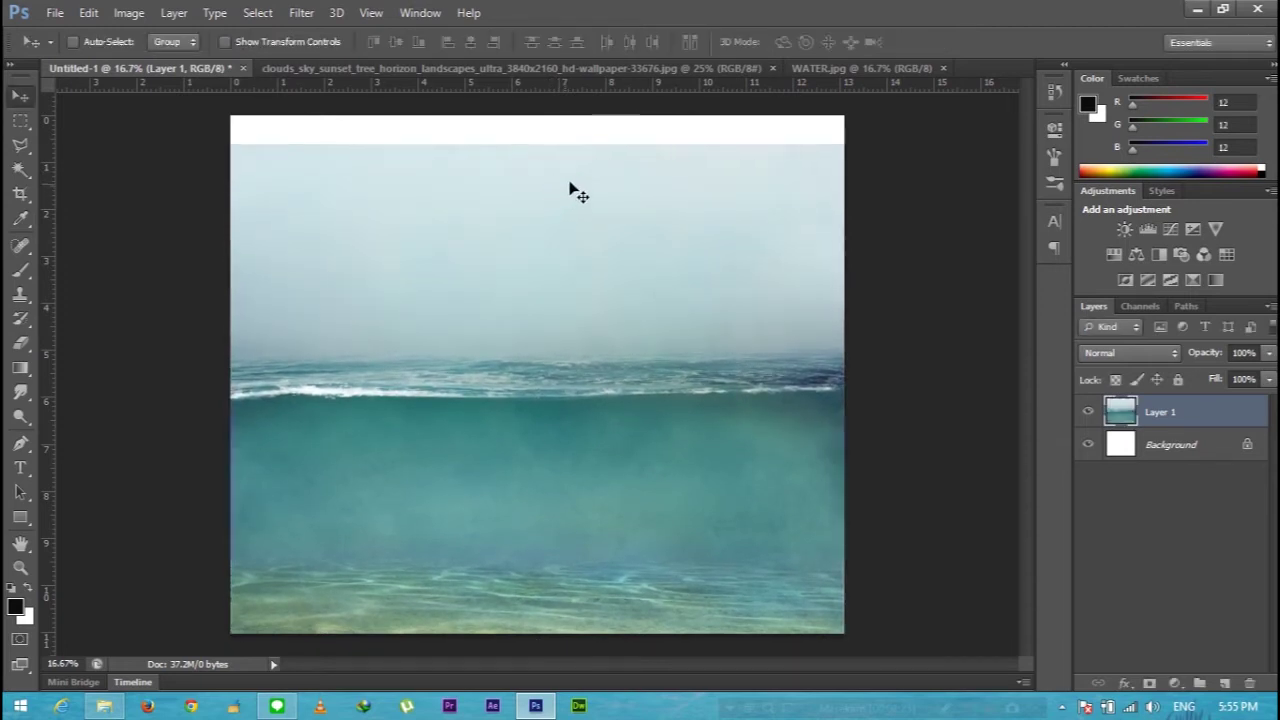
- Close the WATER.jpg document, leaving the clouds image in view
left_click(860, 69)
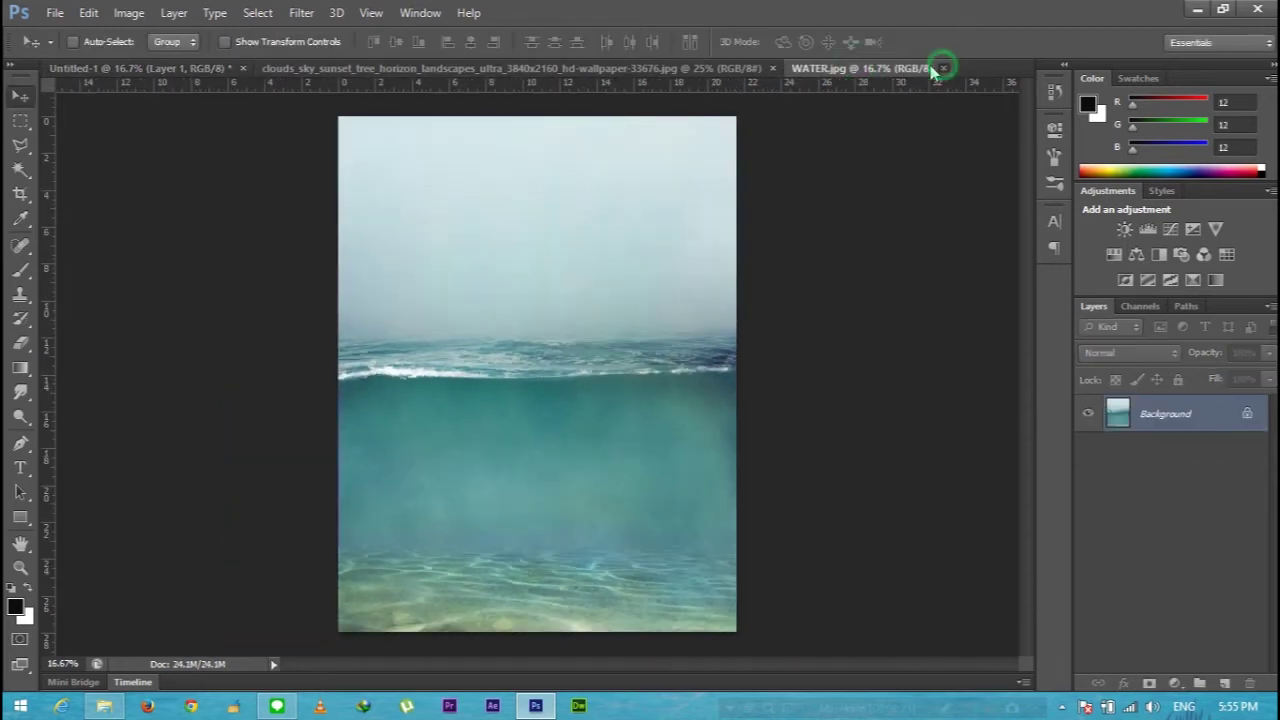
left_click(942, 68)
left_click(440, 68)
- Bring the sunset clouds into Untitled-1 and scale them to the full canvas width
mouse_move(343, 286)
left_mouse_down()
mouse_move(146, 75)
mouse_move(363, 220)
mouse_move(426, 239)
left_mouse_up()
key("ctrl+t")
left_click_drag(830, 468, 845, 463)
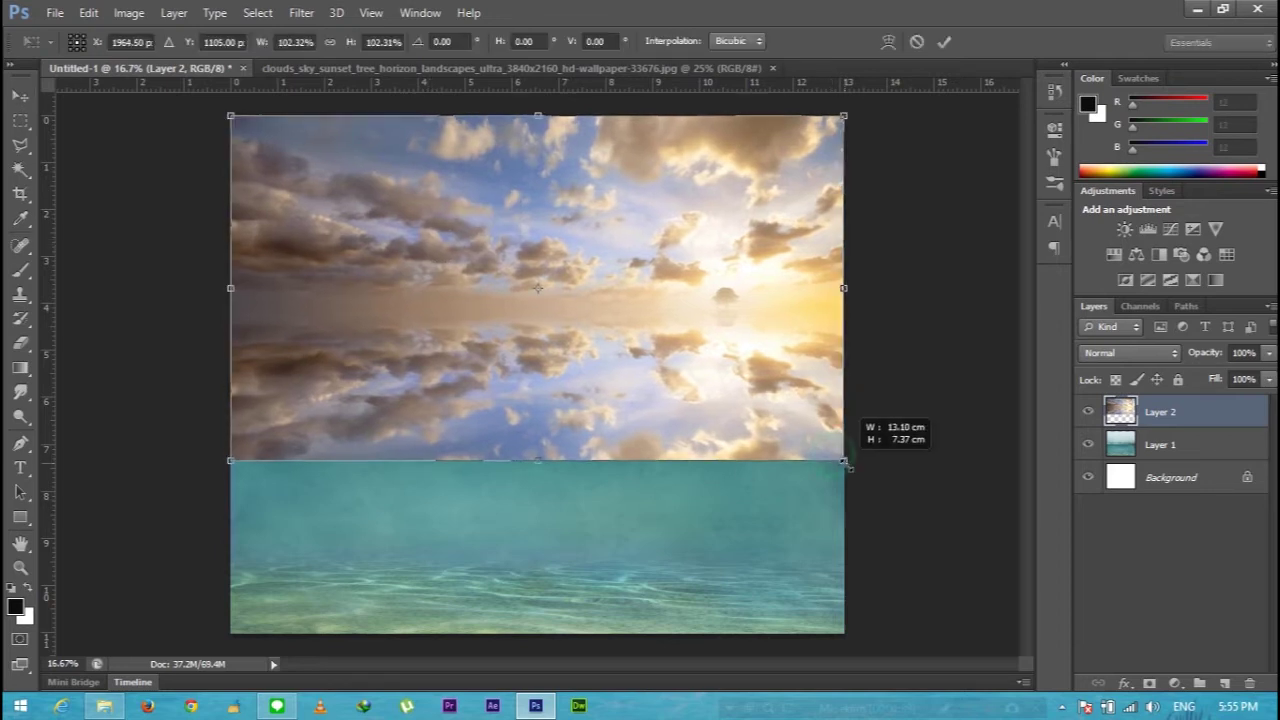
key("Return")
- Unlock and delete the white Background layer, then add a mask to Layer 1
left_click(1188, 446)
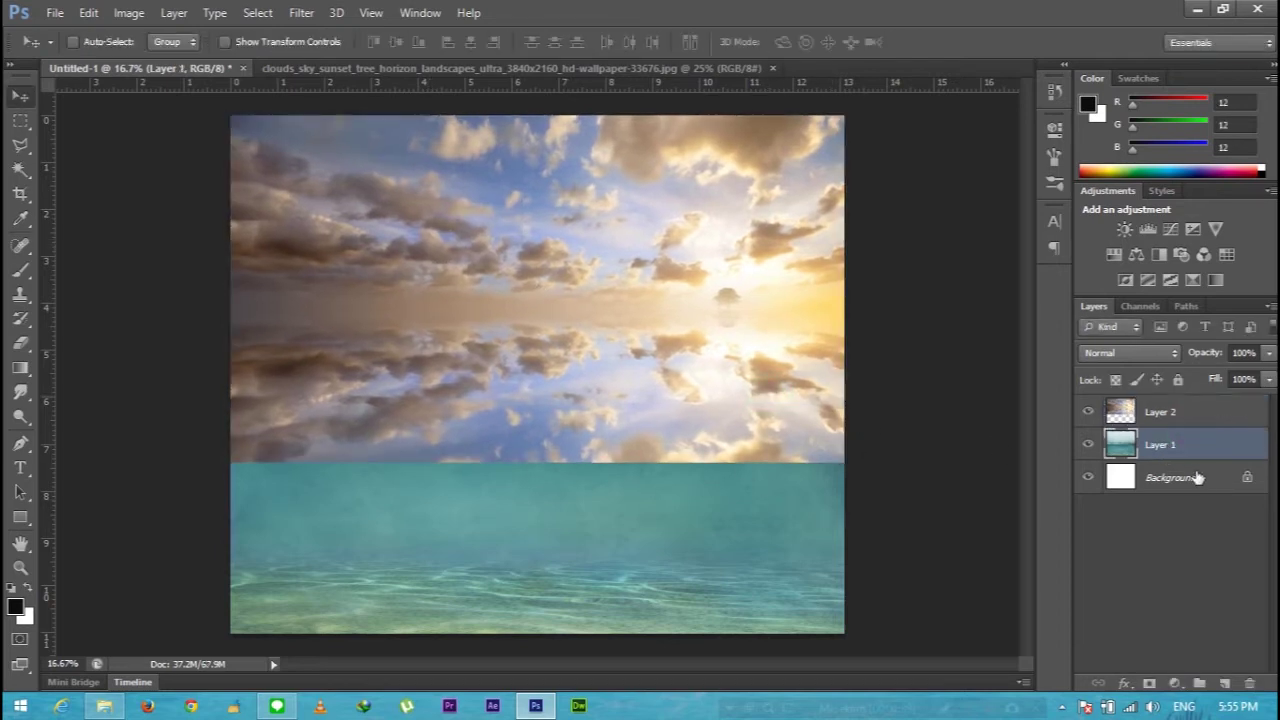
left_click(1218, 484)
left_click(1246, 478)
key("Delete")
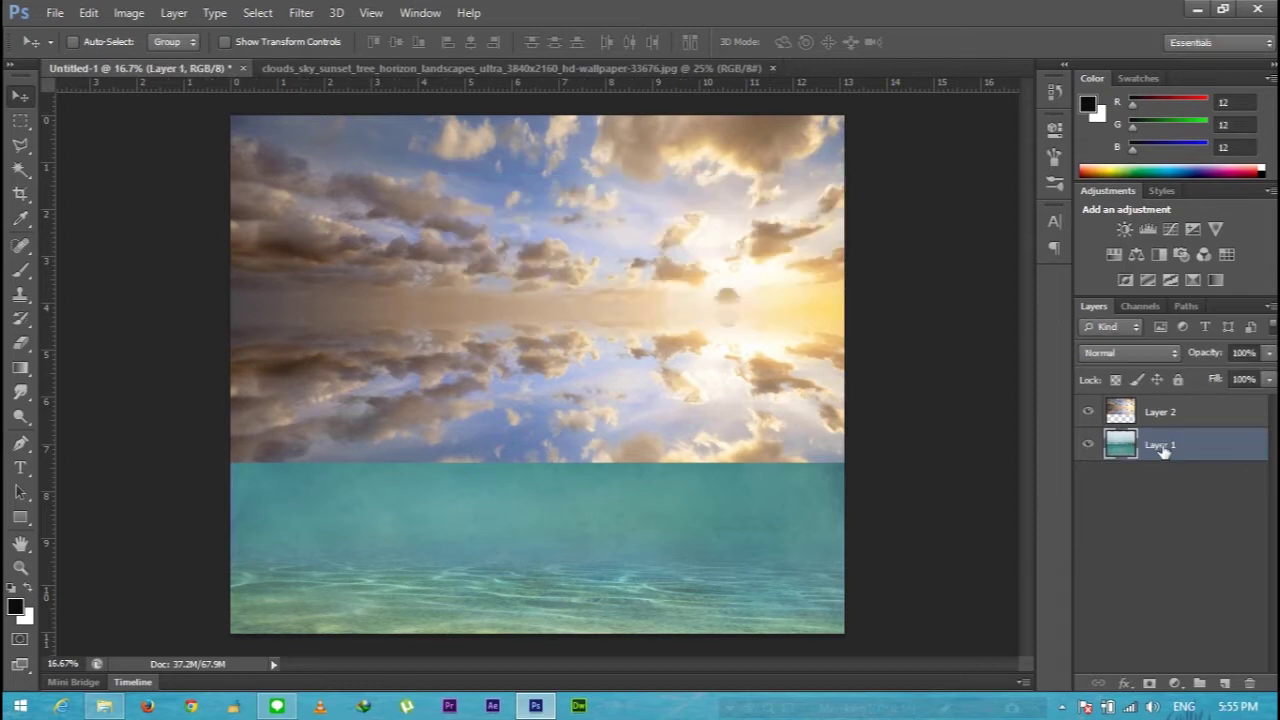
left_click(1149, 683)
- With the clouds hidden, gradient Layer 1's mask so the water photo's top fades out
left_click(20, 367)
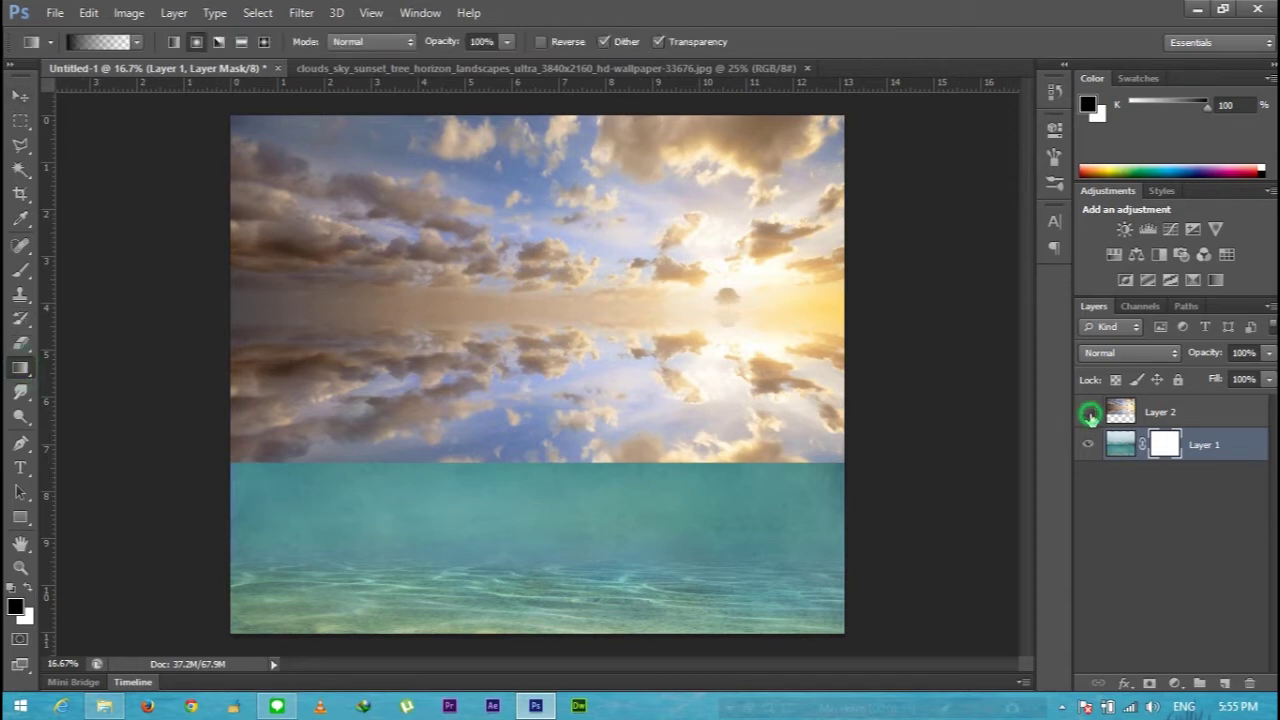
left_click(1089, 413)
left_click_drag(516, 121, 516, 380)
key("ctrl+z")
left_click_drag(525, 121, 523, 425)
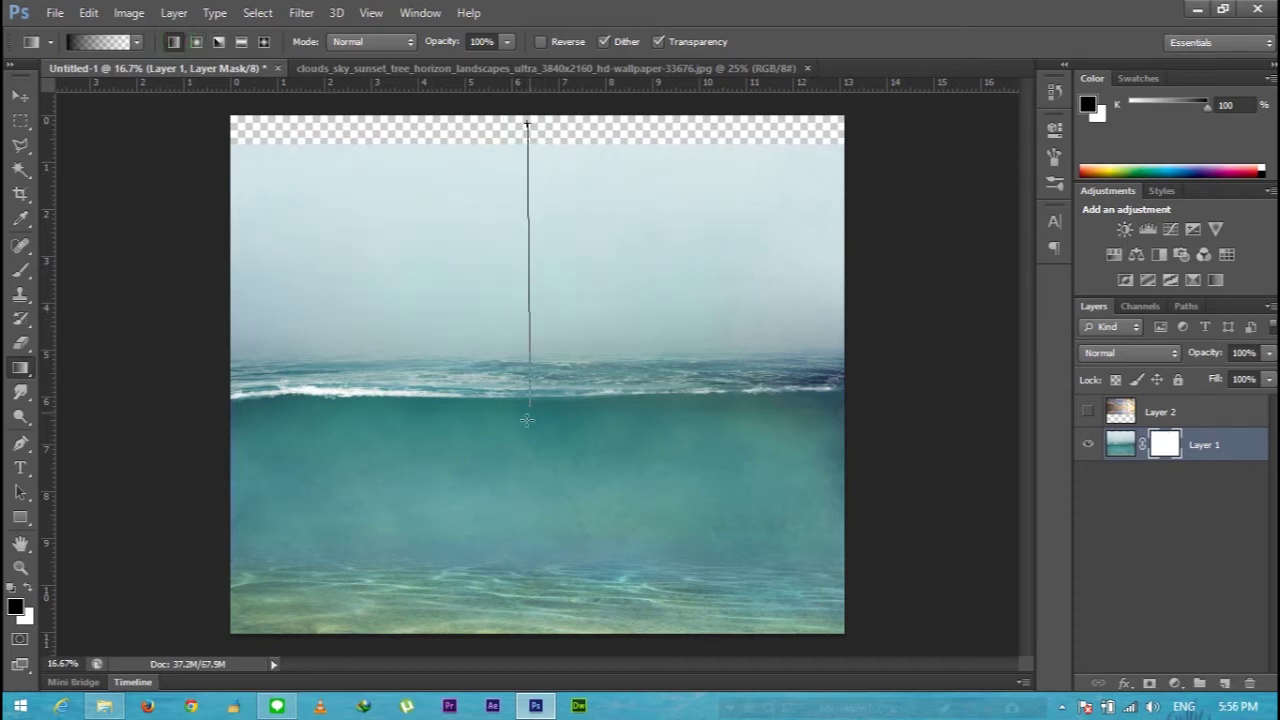
- Show the clouds layer again, move it below Layer 1, and give it a mask
left_click(1088, 411)
left_click_drag(1170, 412, 1192, 470)
left_click(1214, 448)
left_click(1149, 683)
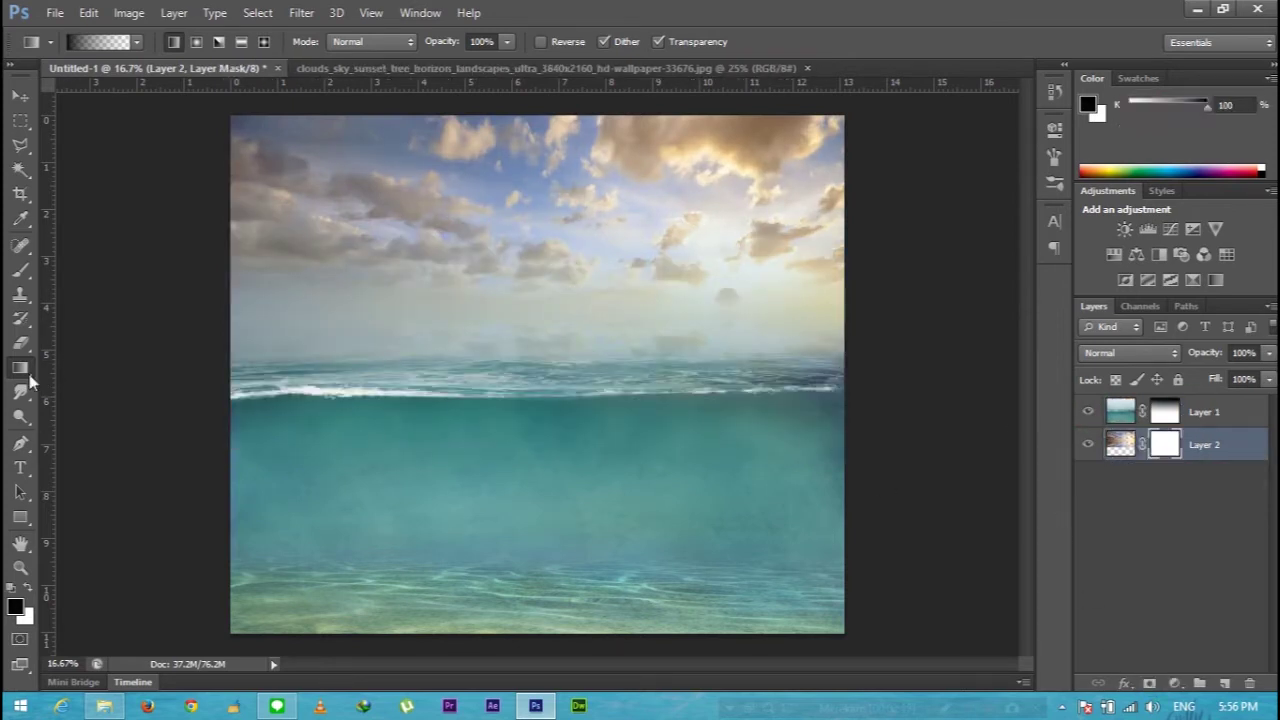
- Flip the clouds layer horizontally and nudge it into position
left_click_drag(538, 513, 540, 230)
left_click(1119, 448)
key("ctrl+t")
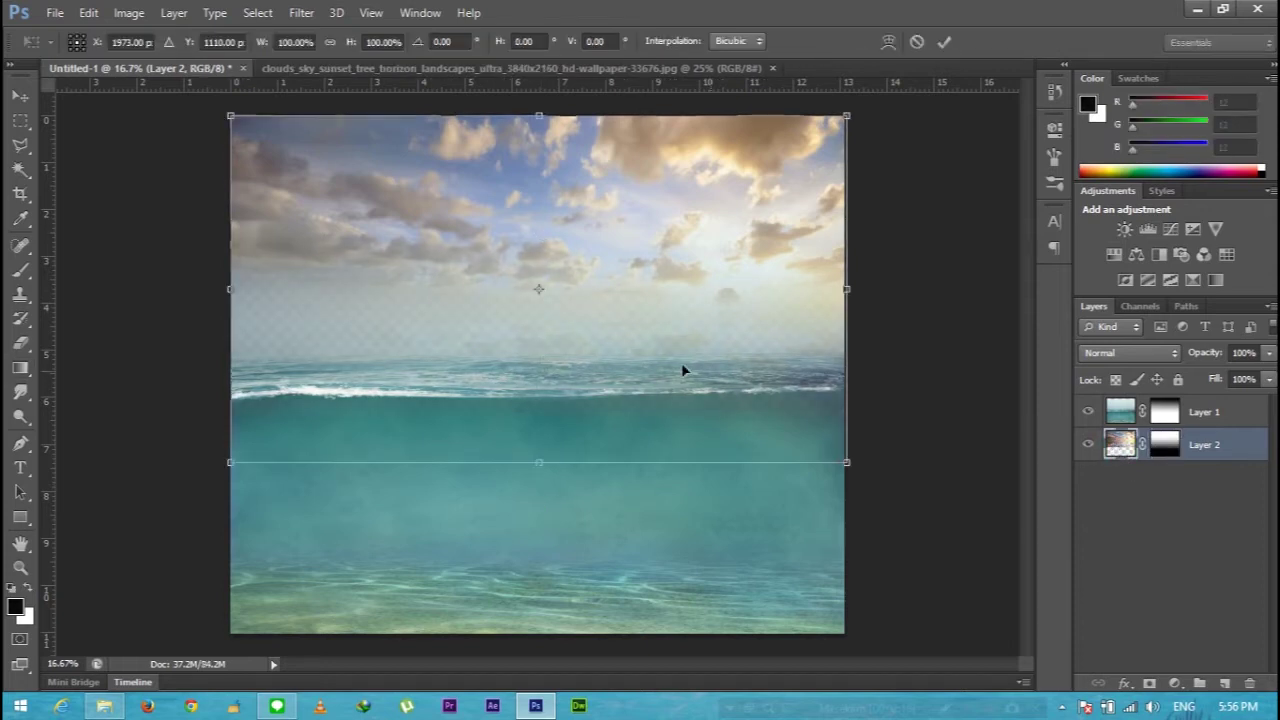
right_click(670, 364)
left_click(737, 641)
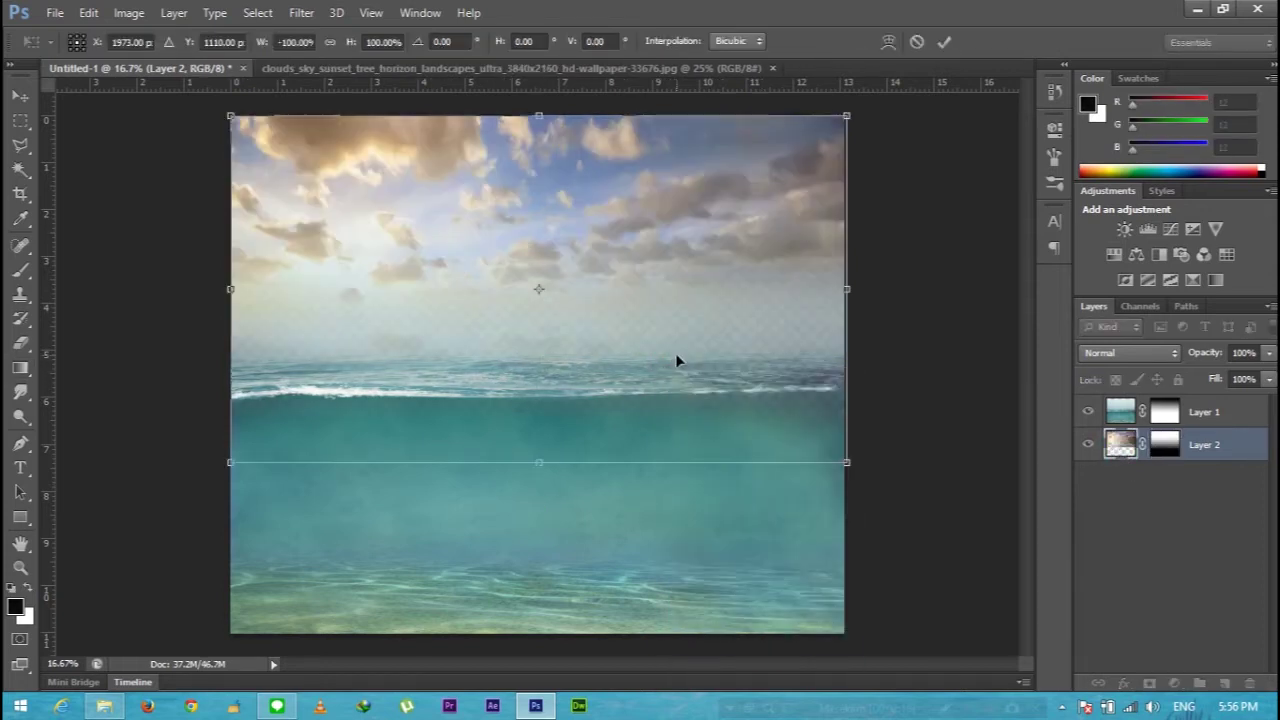
key("v")
left_click(582, 282)
left_click_drag(597, 211, 592, 218)
- Redraw the gradient on the clouds' mask so the sky blends smoothly into the sea
key("ctrl+t")
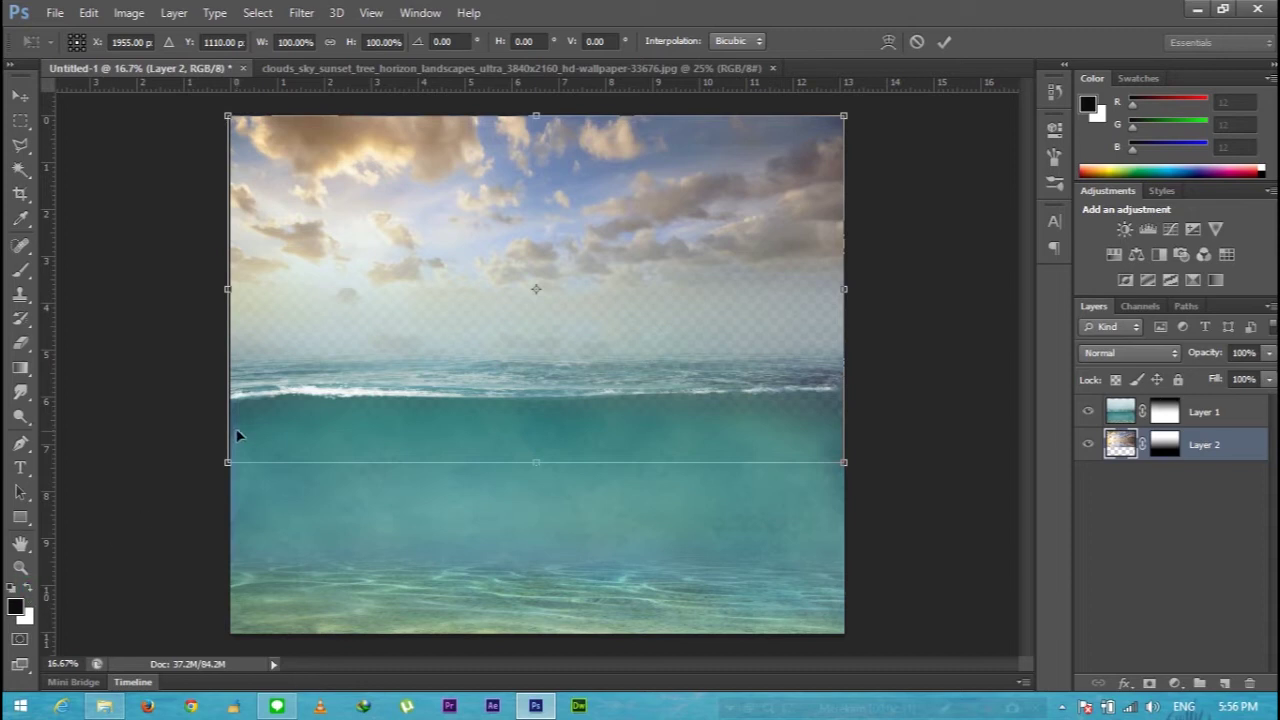
key("Return")
key("x")
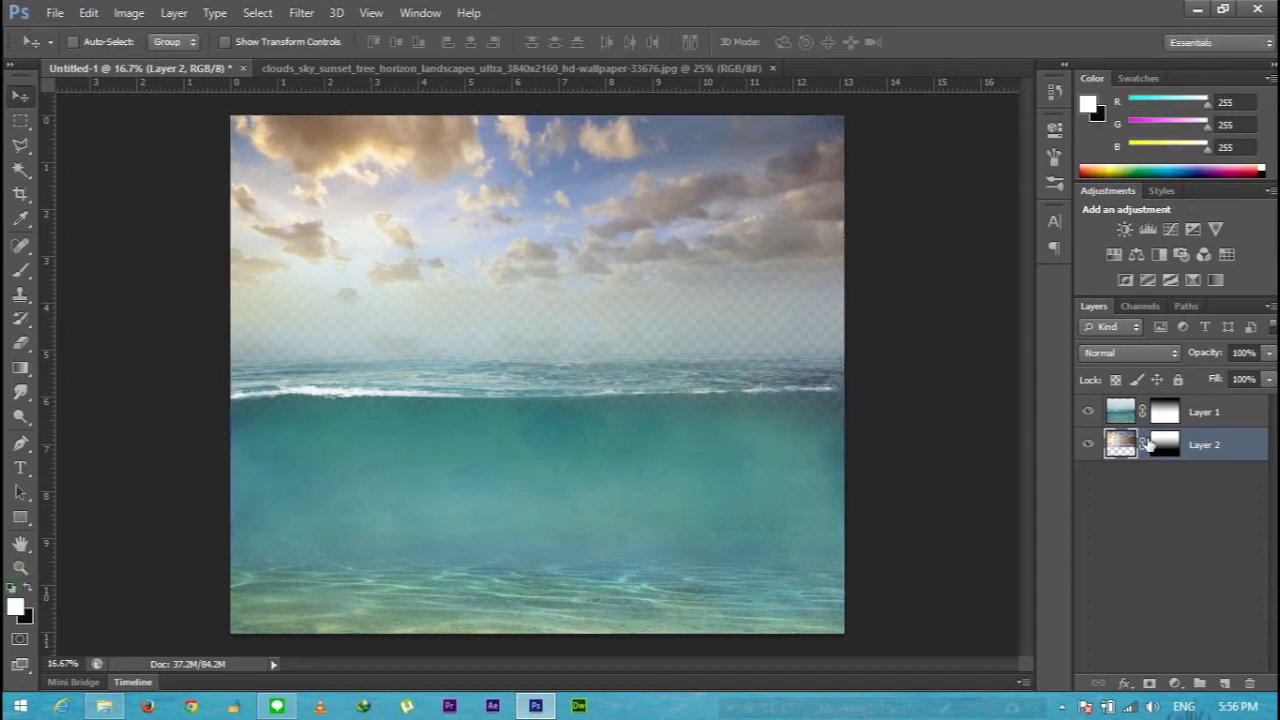
left_click(1152, 445)
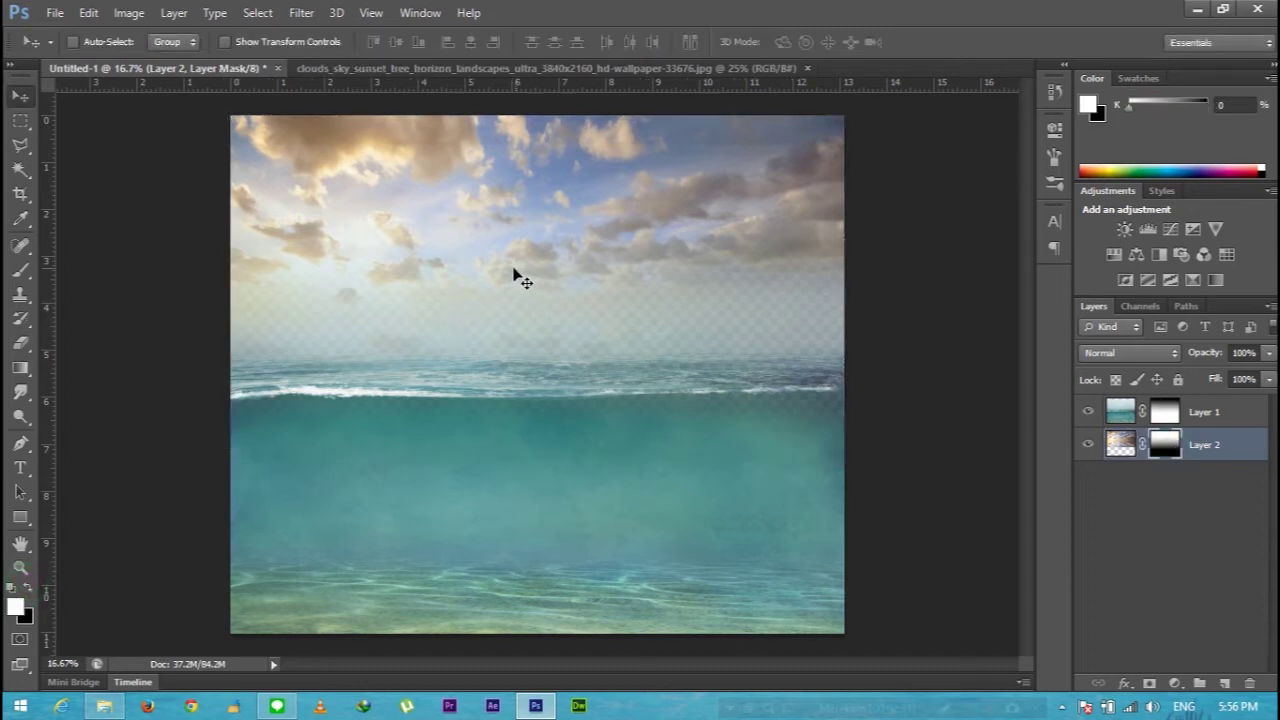
left_click(20, 272)
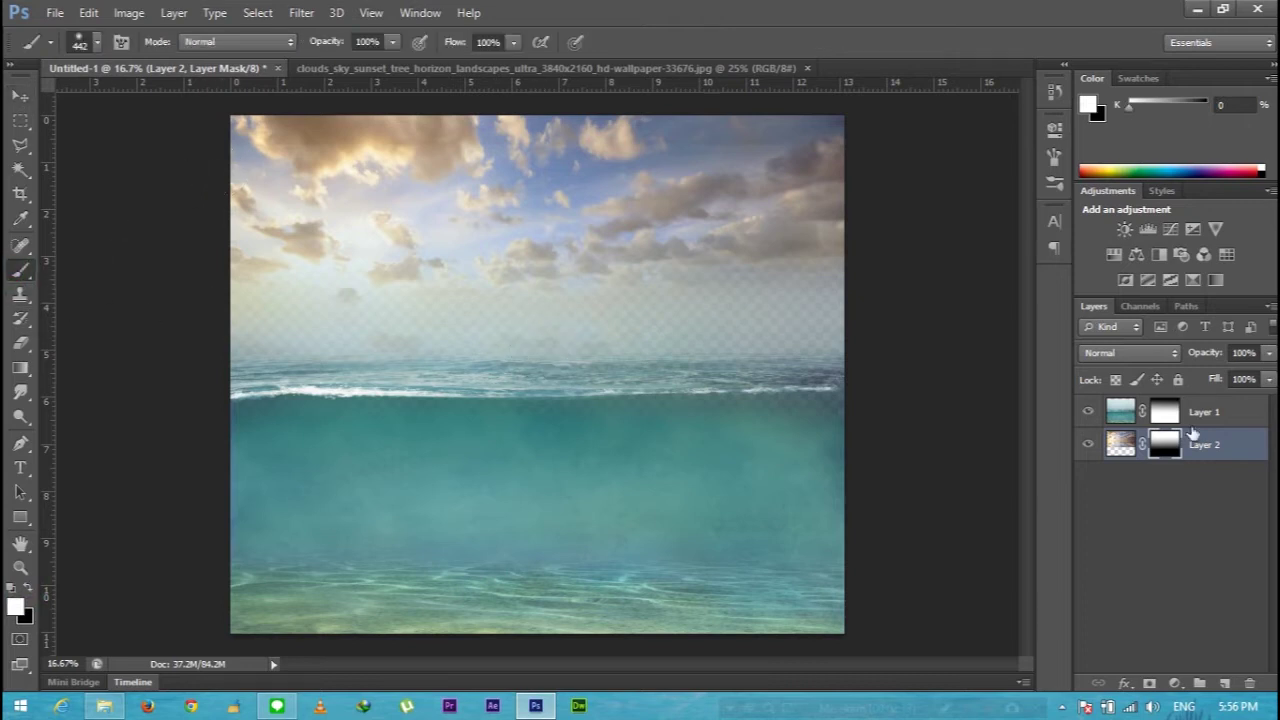
left_click(20, 370)
left_click_drag(514, 250, 514, 432)
left_click_drag(512, 262, 505, 643)
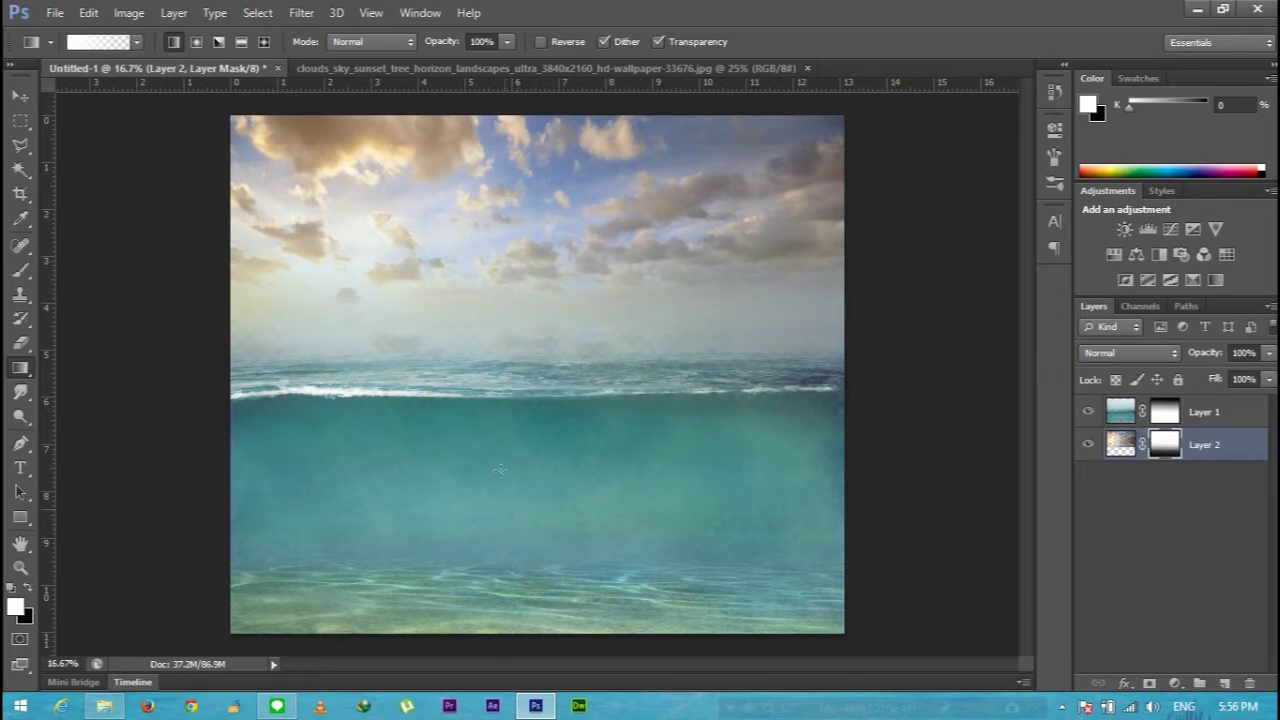
- Add a white Solid Color fill layer and move it beneath the clouds layer
left_click(1174, 683)
left_click(1160, 280)
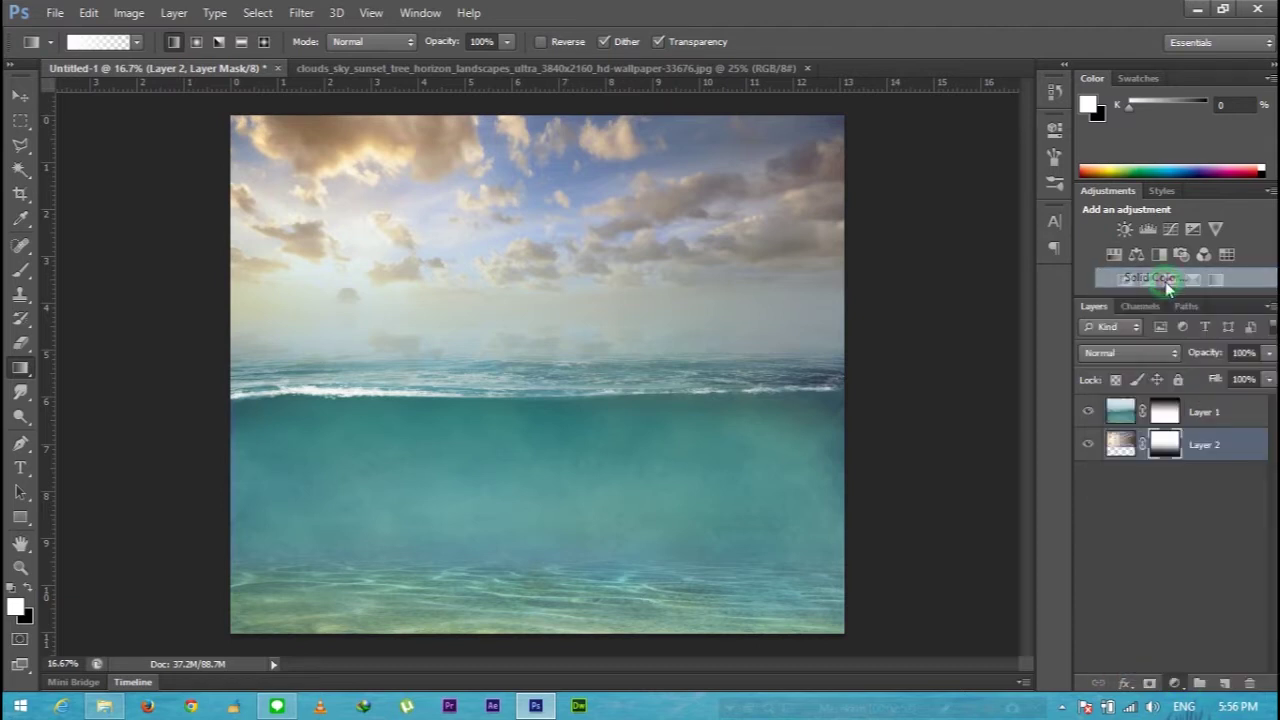
left_click(1220, 262)
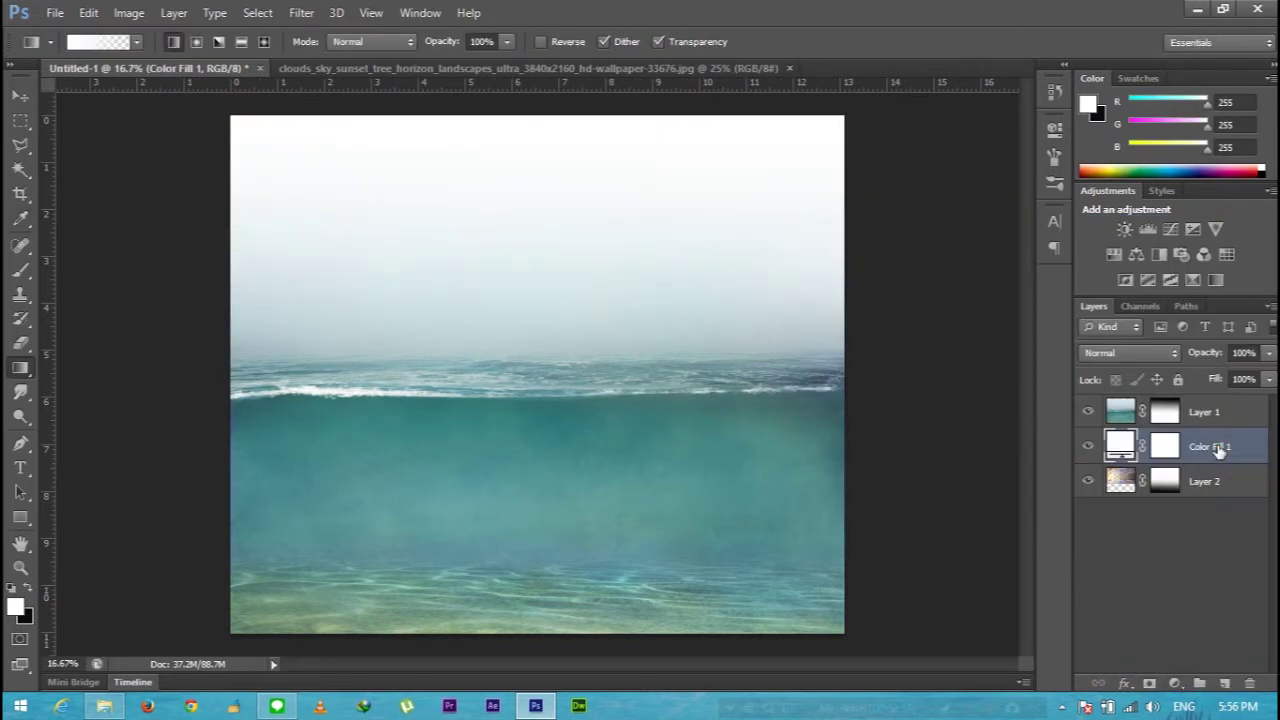
left_click_drag(1220, 453, 1212, 480)
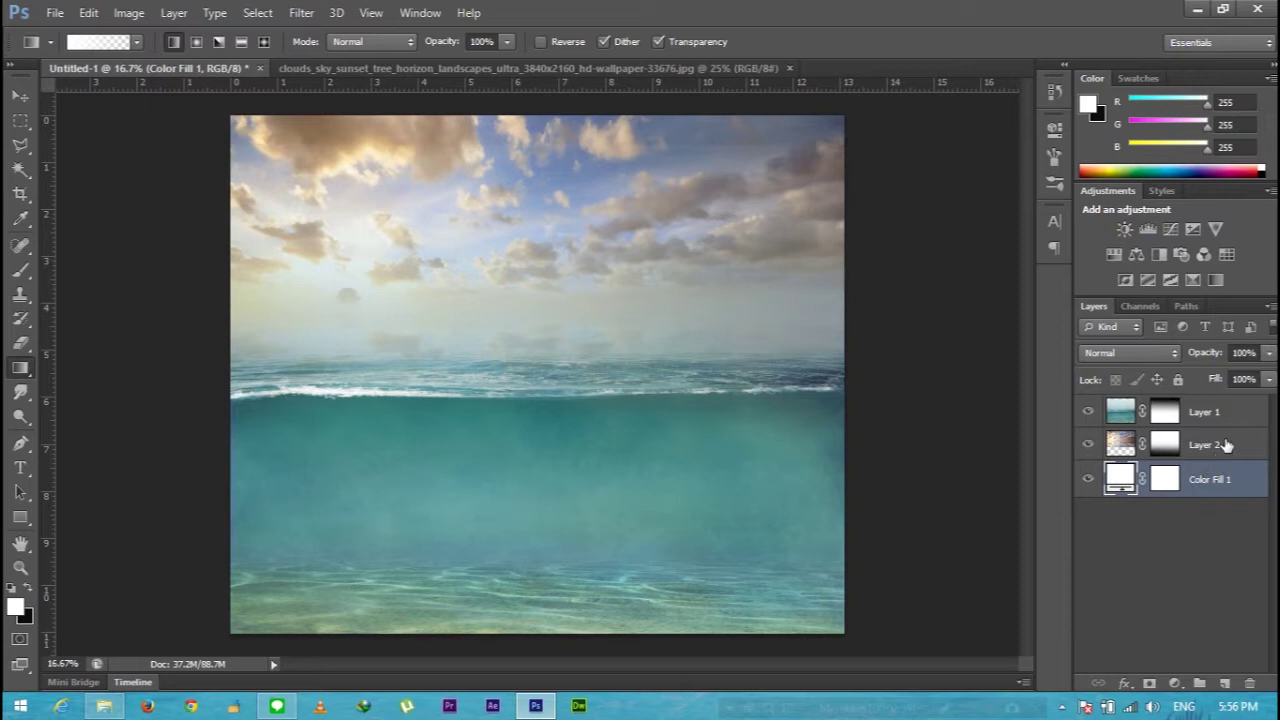
left_click(1226, 444)
key("ctrl+t")
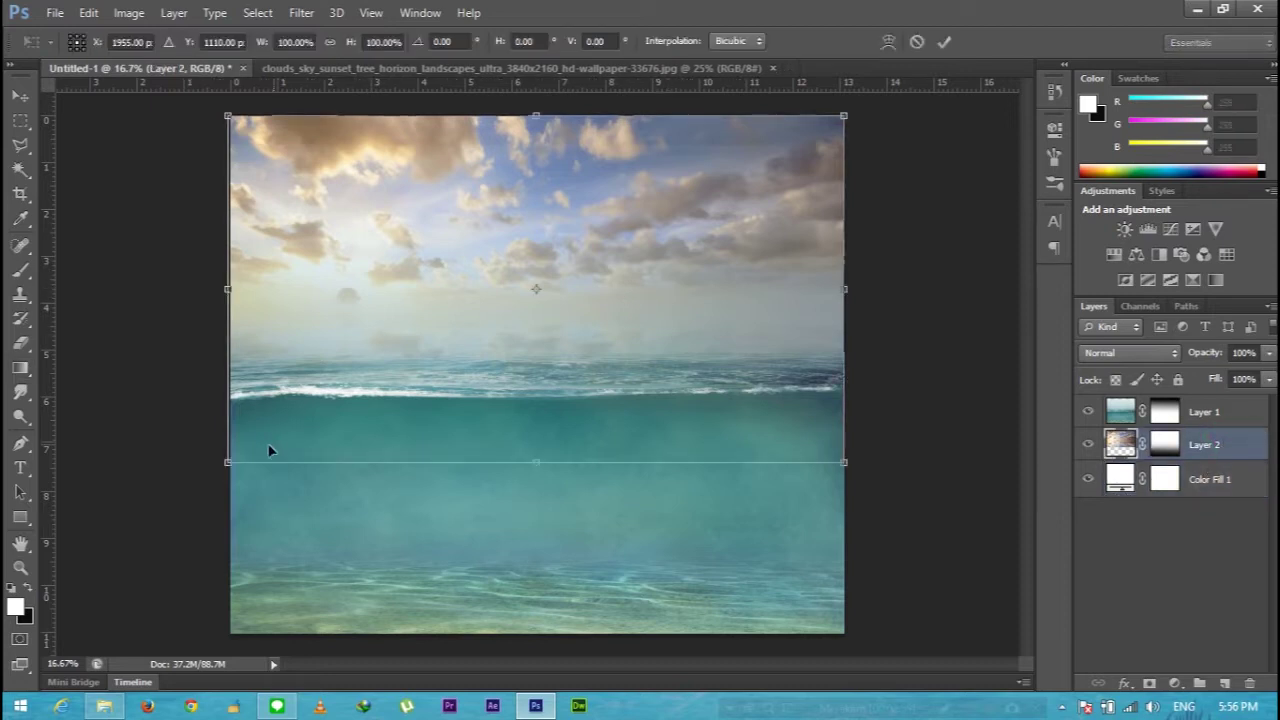
- Scale the clouds layer up to about 122%, shift it right, and commit the transform
left_click_drag(228, 463, 164, 497)
left_click_drag(508, 363, 534, 371)
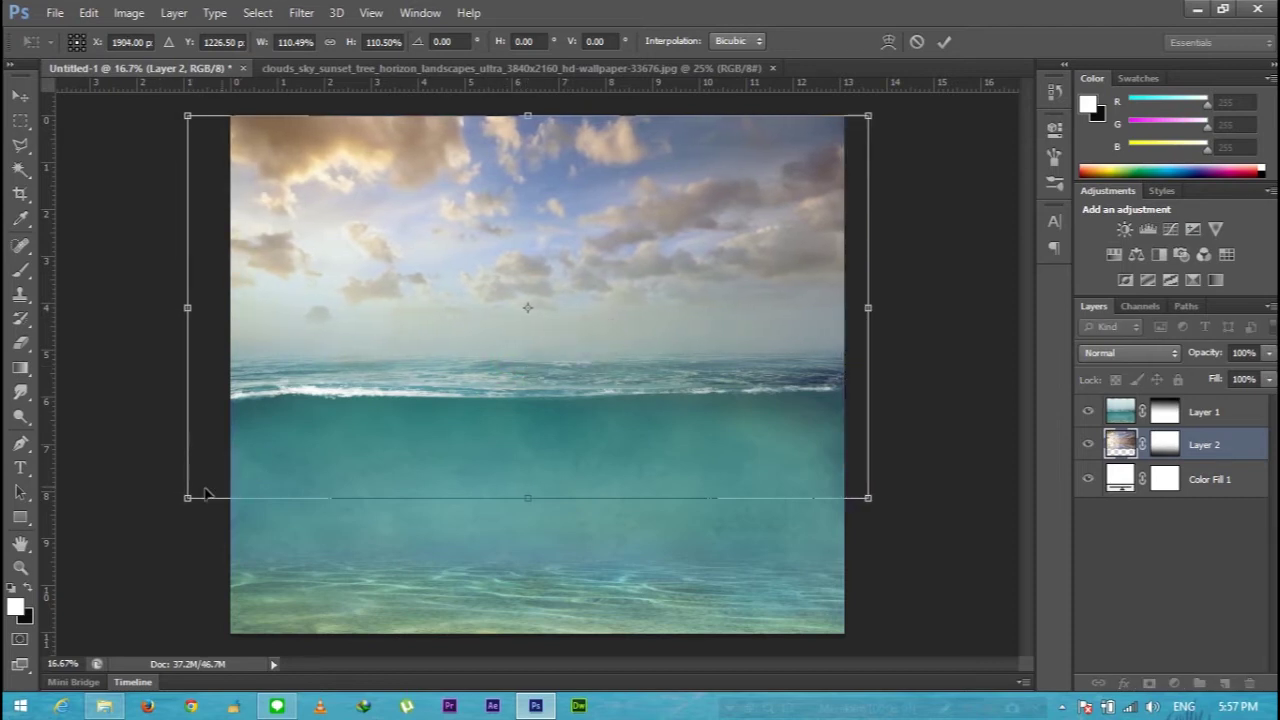
left_click_drag(205, 493, 138, 525)
mouse_move(450, 415)
left_mouse_down()
mouse_move(469, 416)
mouse_move(437, 411)
left_mouse_up()
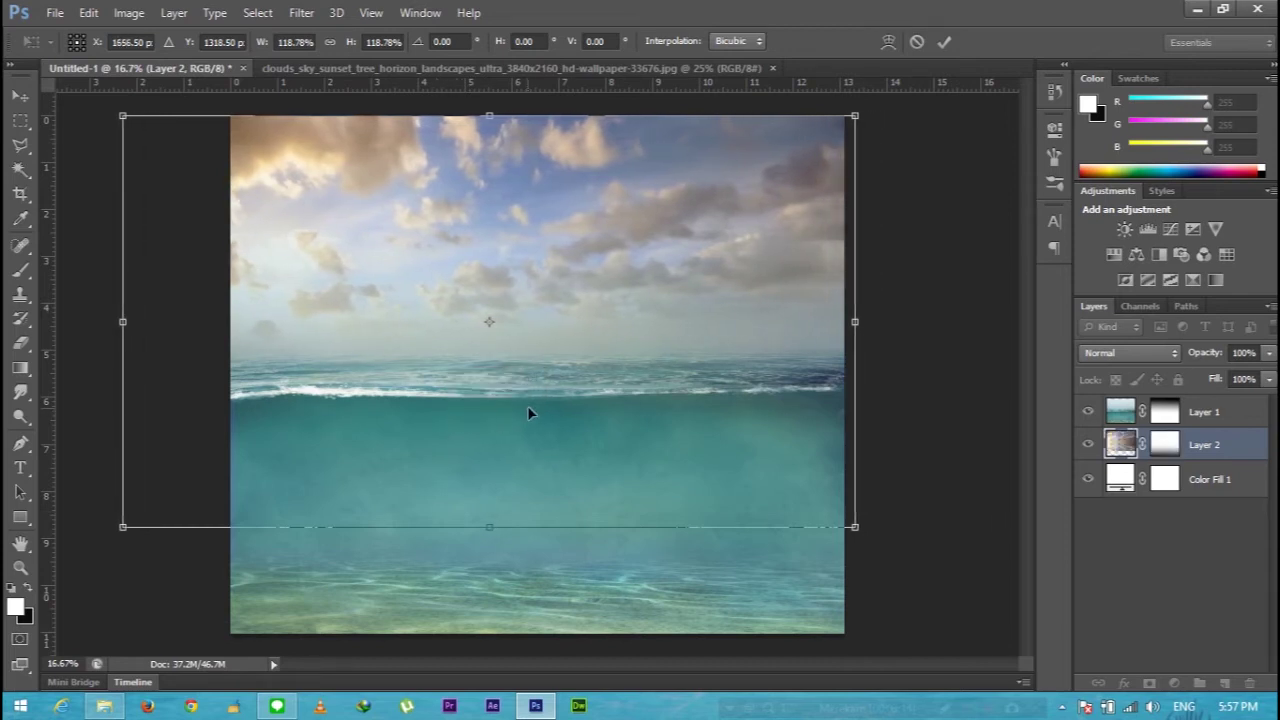
left_click_drag(529, 411, 557, 411)
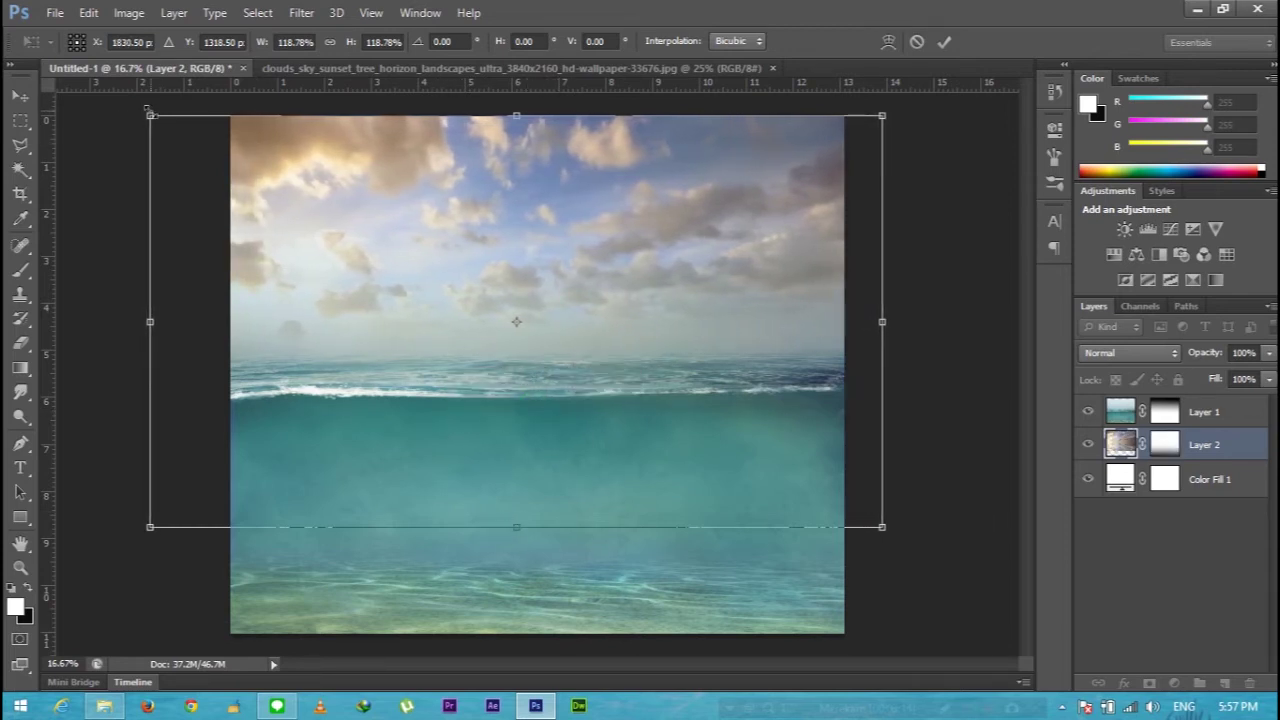
left_click_drag(148, 112, 130, 102)
left_click_drag(326, 224, 335, 230)
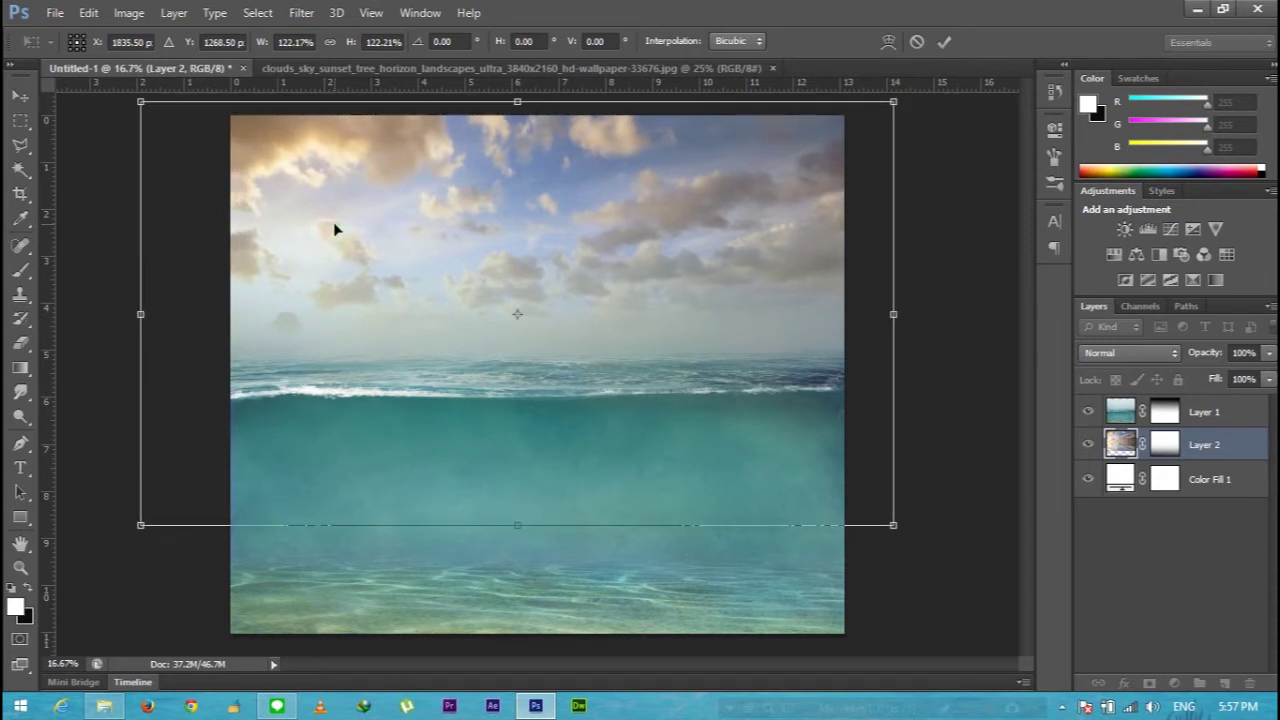
double_click(330, 224)
key("g")
left_click(1165, 411)
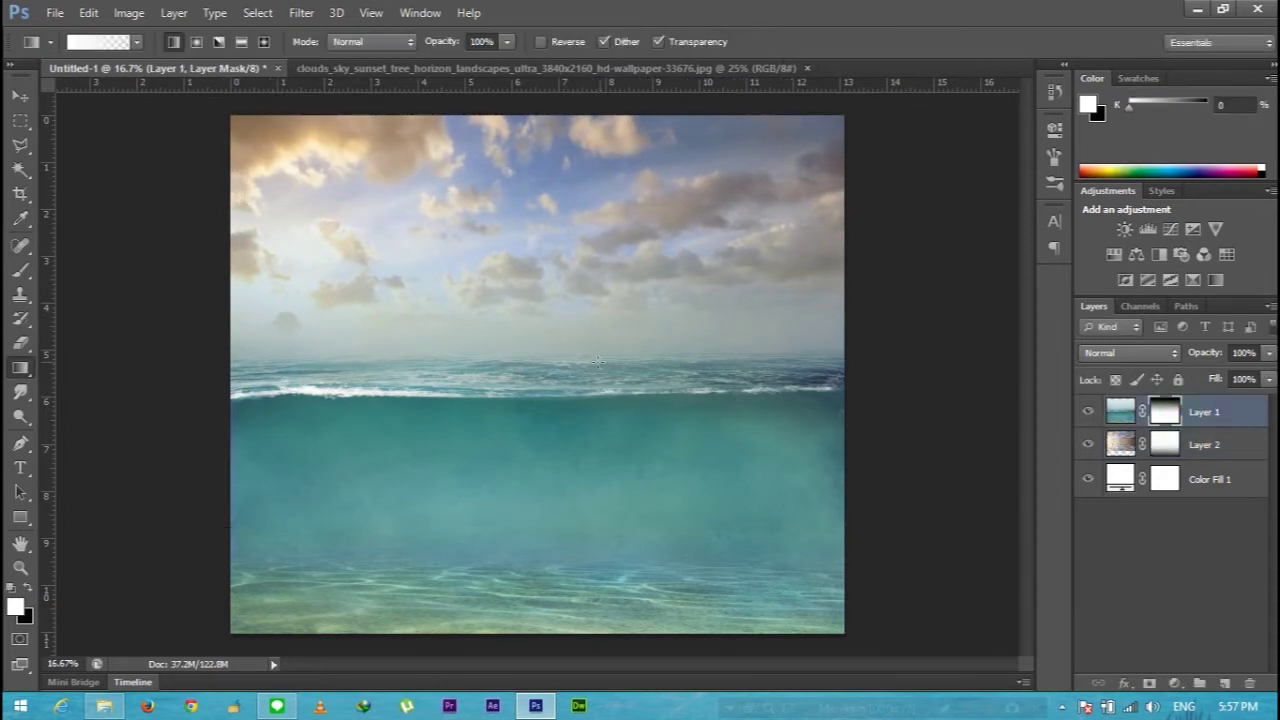
- Drag a short black-to-white gradient at the horizon on Layer 1's mask
left_click(26, 585)
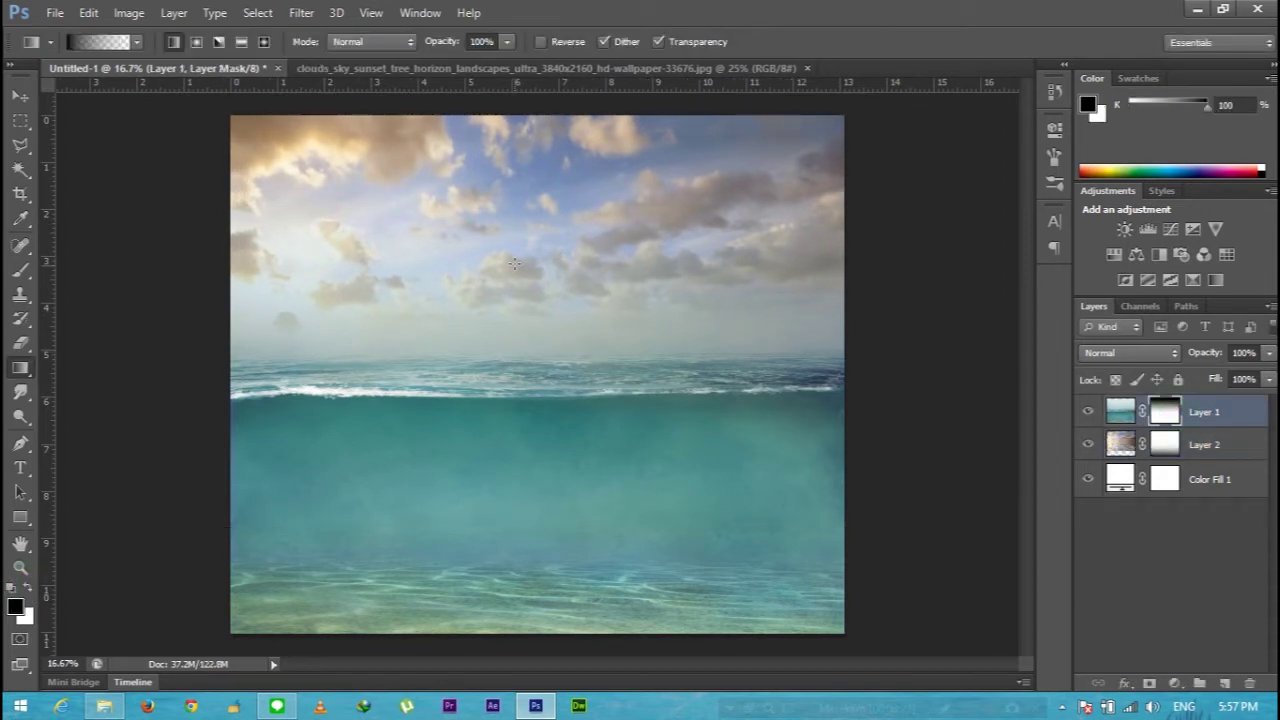
left_click_drag(531, 378, 531, 379)
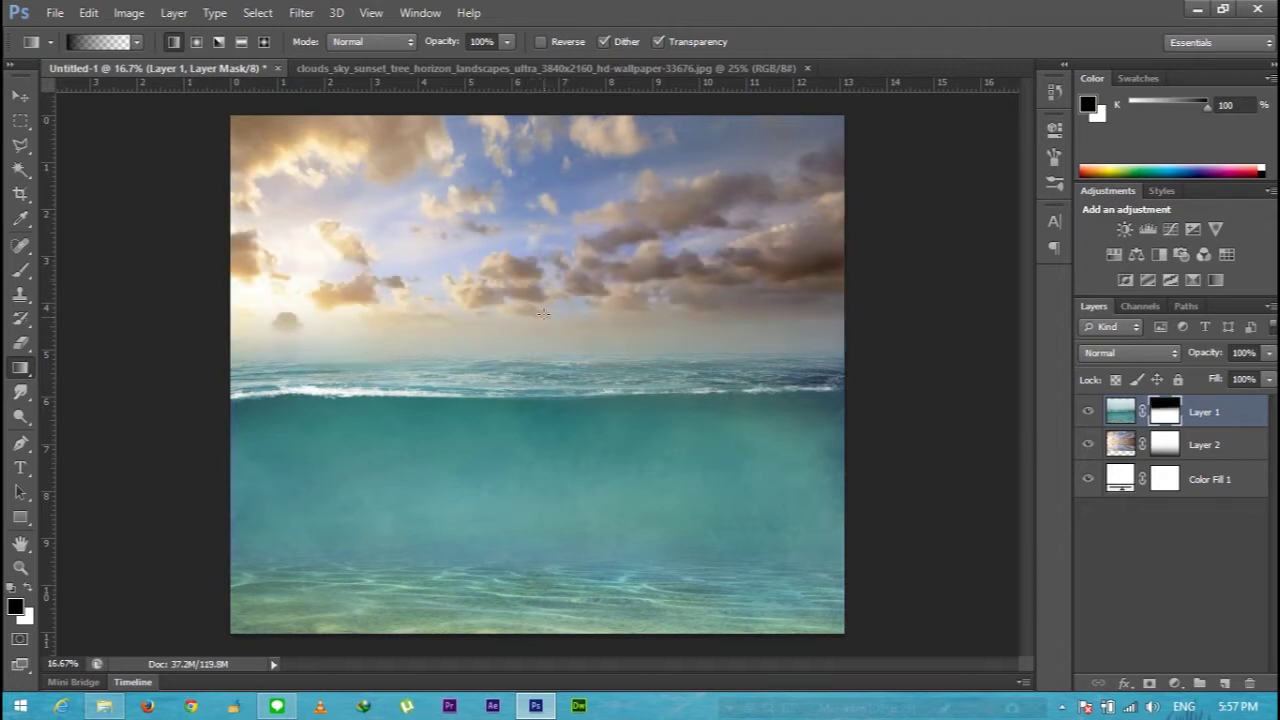
left_click_drag(540, 355, 547, 347)
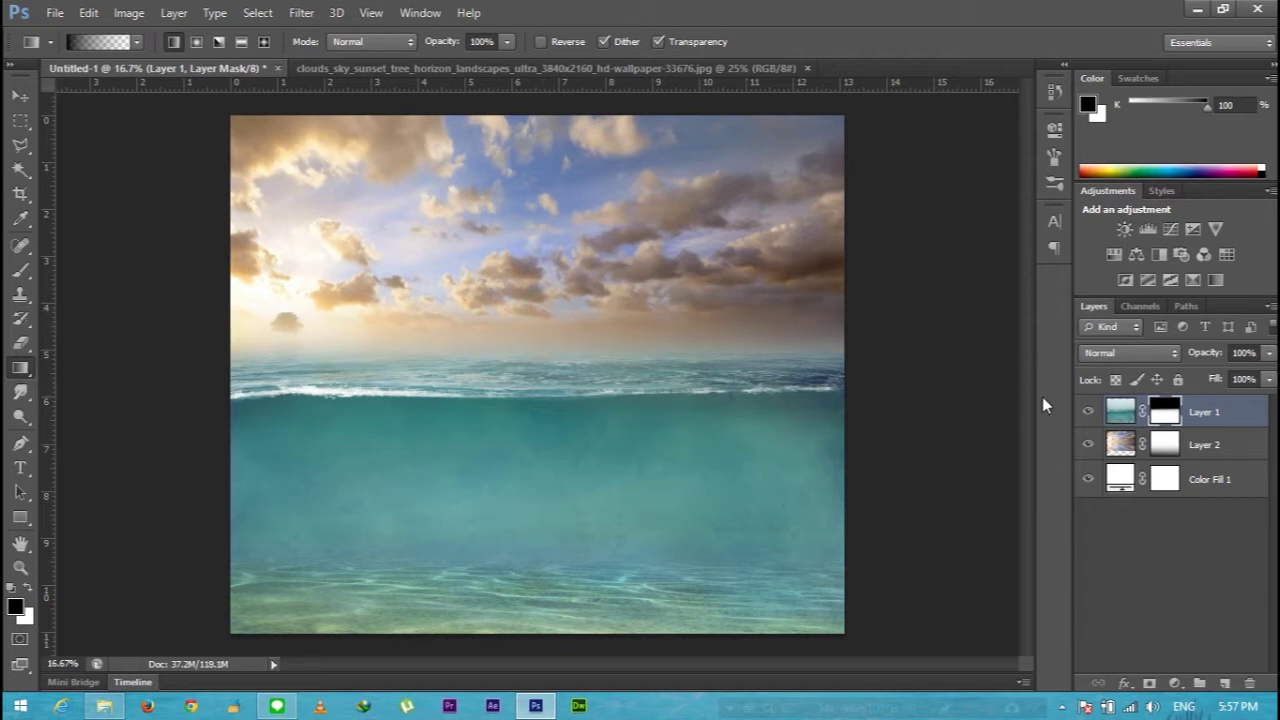
left_click(1208, 450)
left_click(1165, 447)
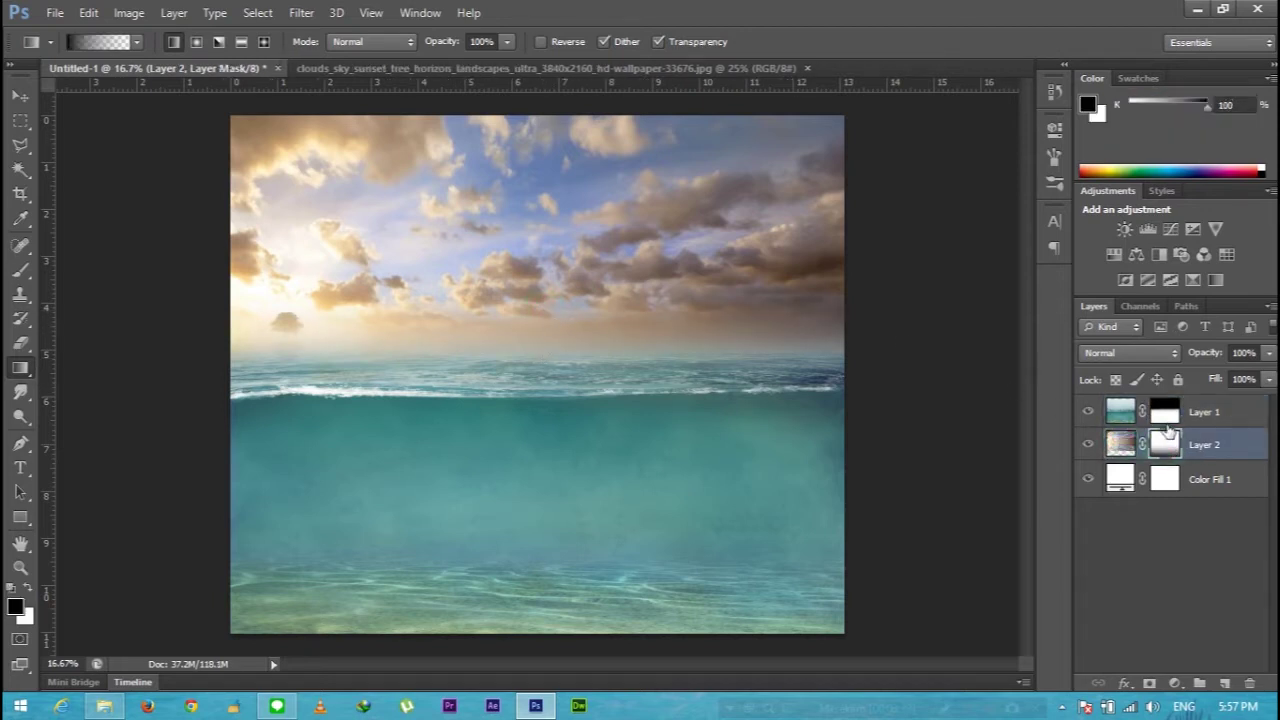
left_click(1167, 413)
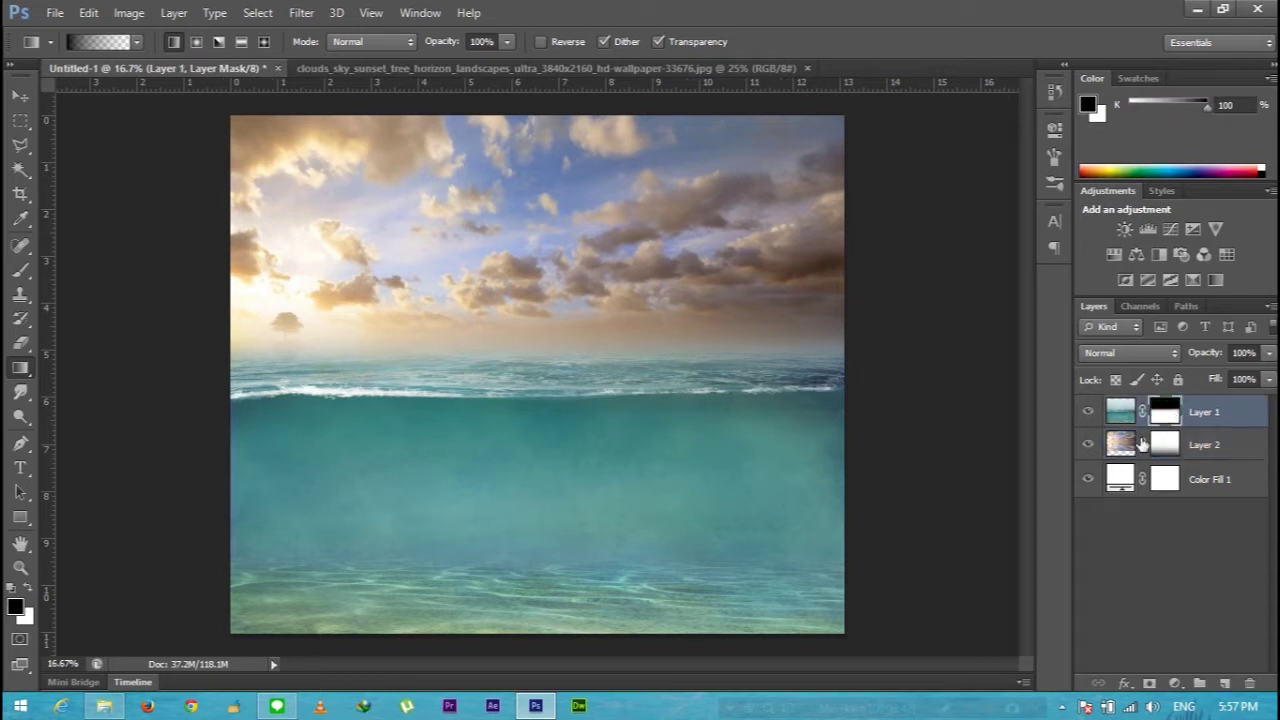
left_click(1121, 411)
- Nudge the sea layer up slightly to line up the waterline
key("ctrl+t")
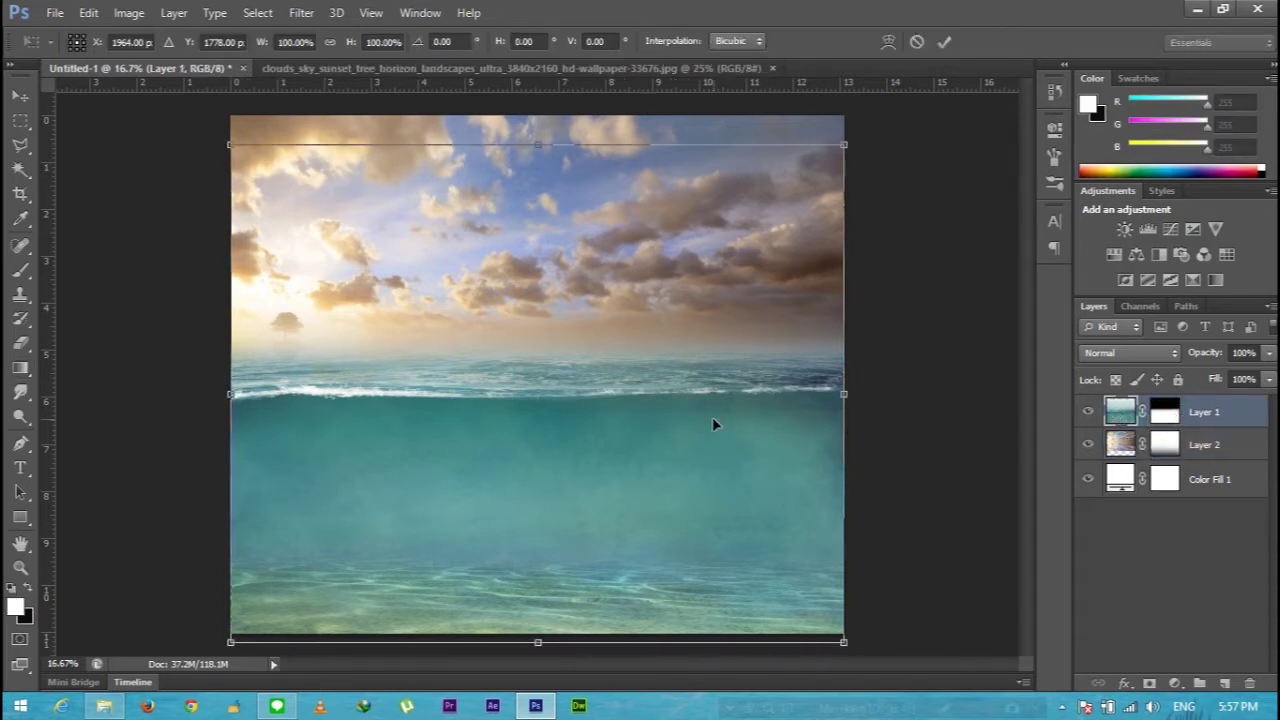
left_click_drag(712, 417, 712, 413)
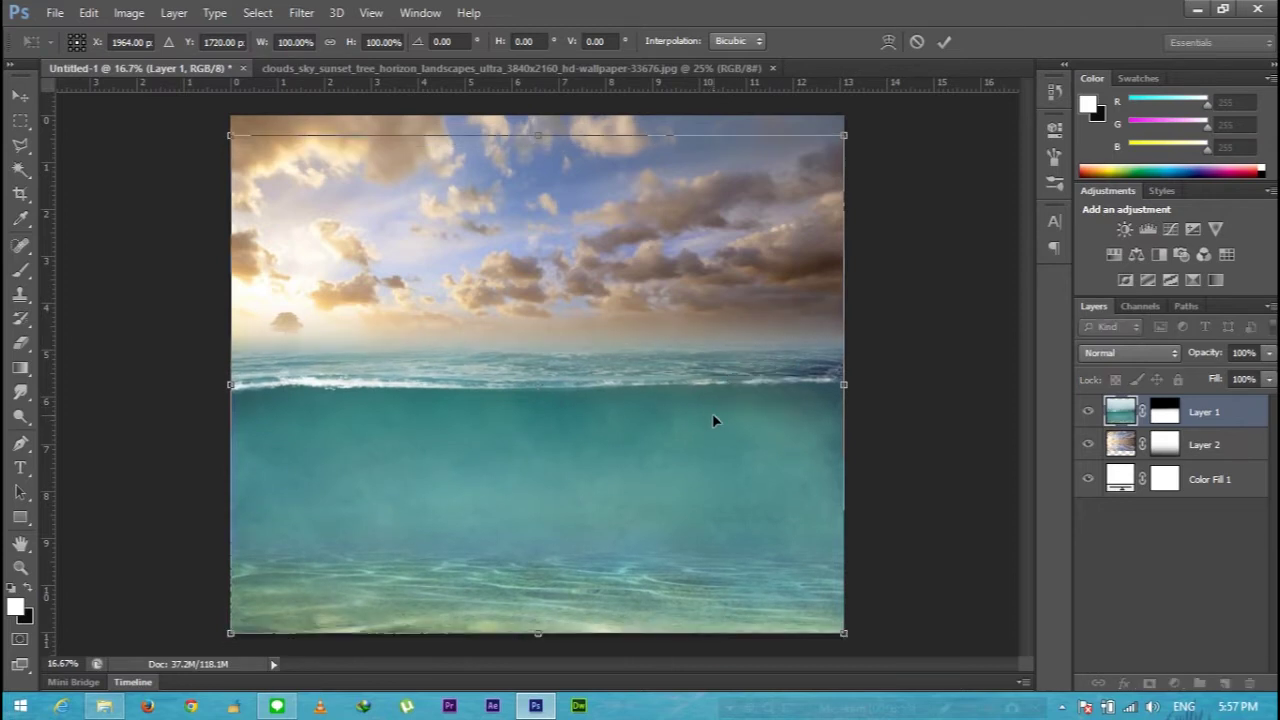
key("Return")
- Close the separate sunset clouds document
key("g")
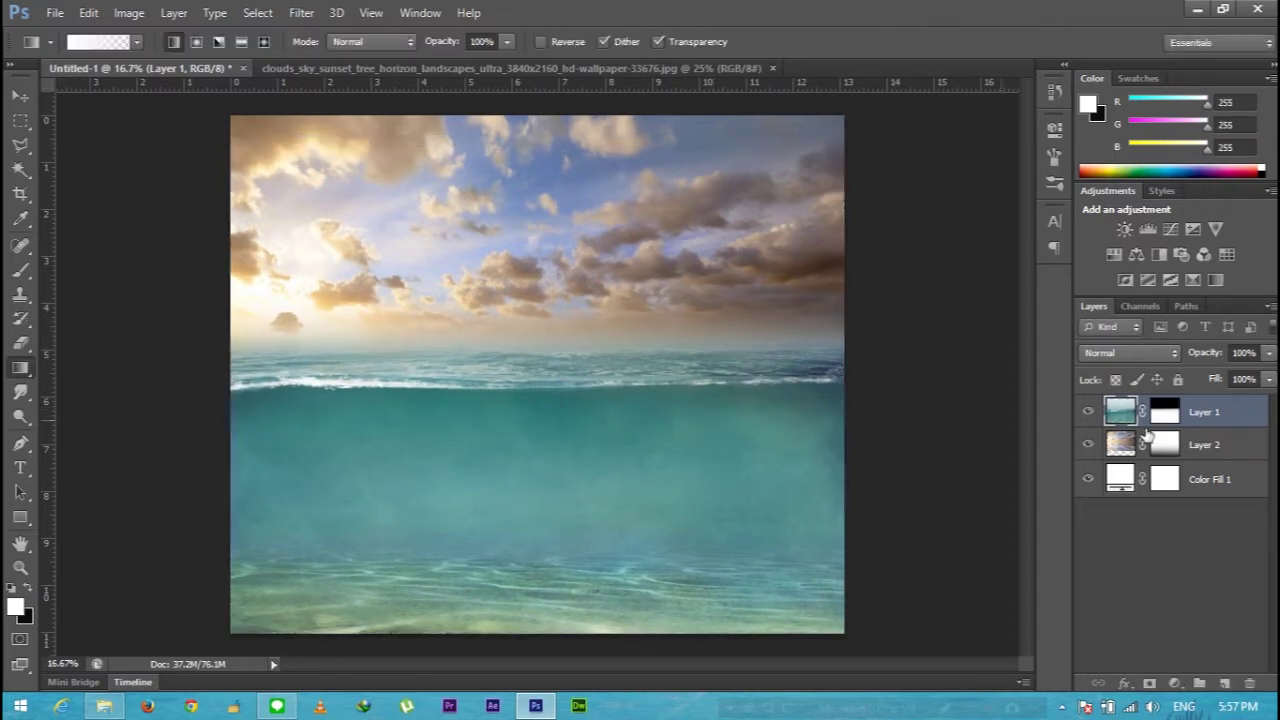
left_click(760, 70)
left_click(773, 68)
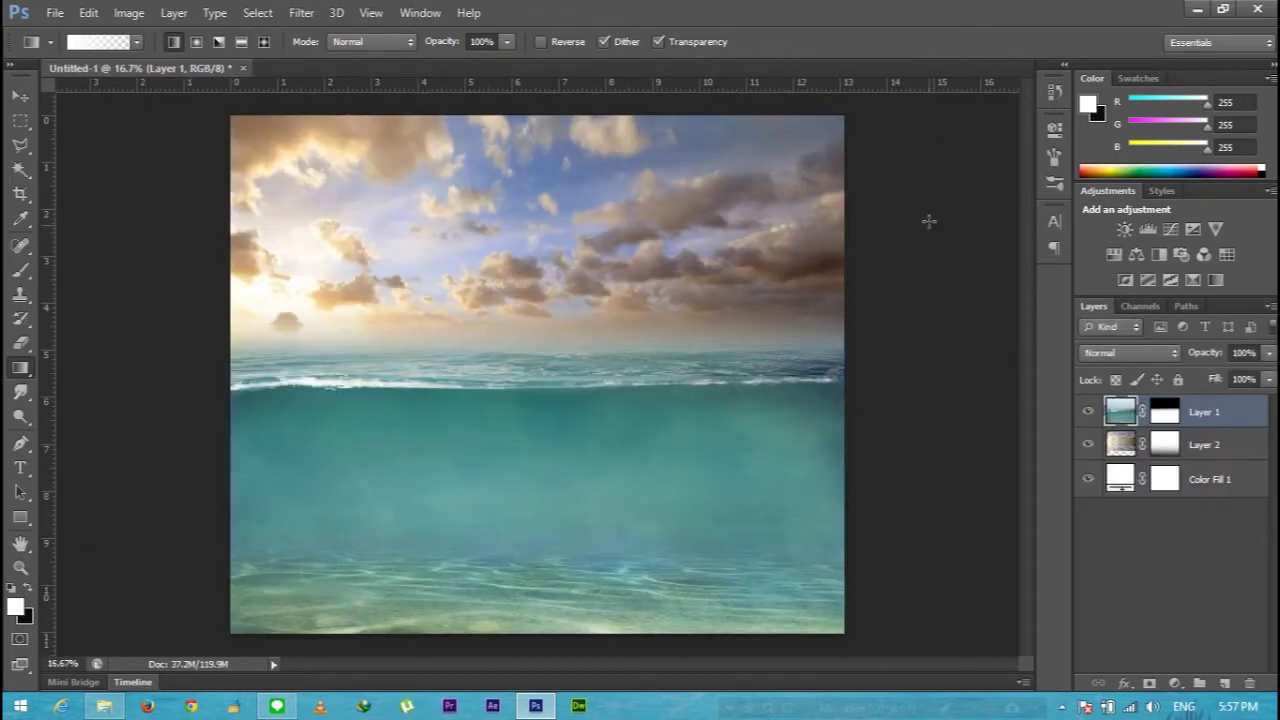
- Open the photo of the girl on the box as a new document
key("ctrl+o")
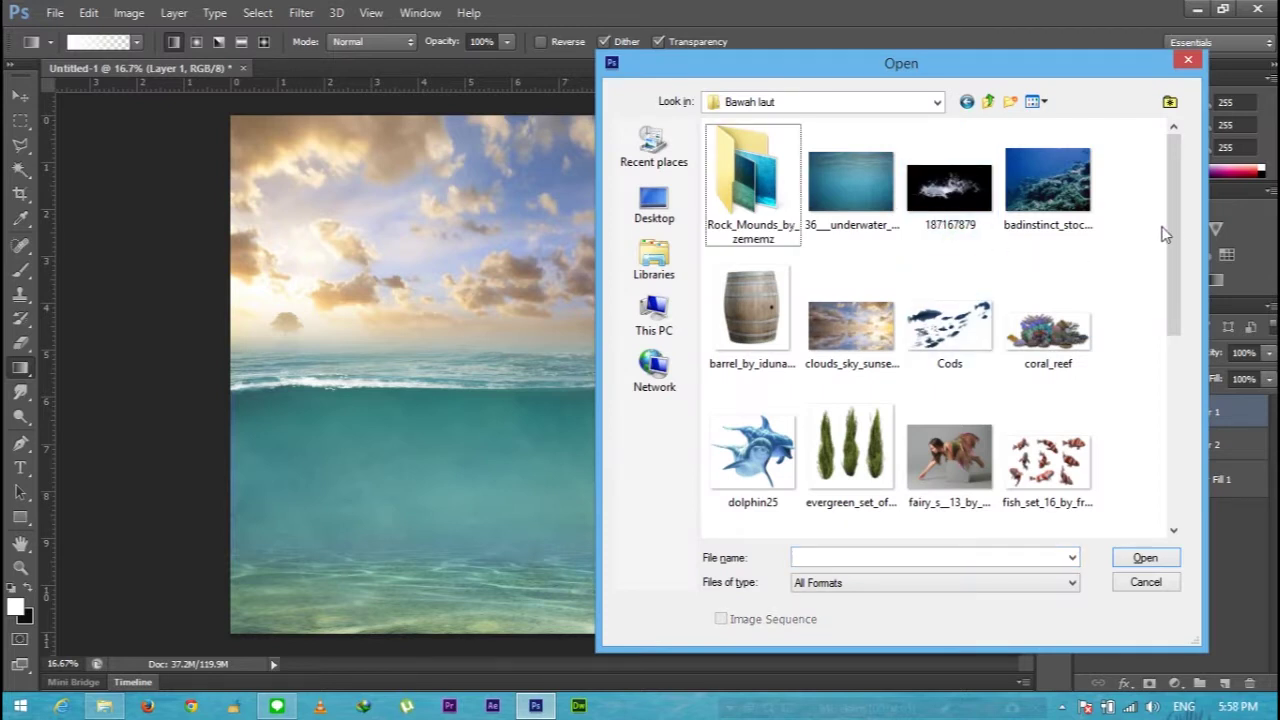
left_click_drag(1170, 230, 1170, 318)
left_click(949, 267)
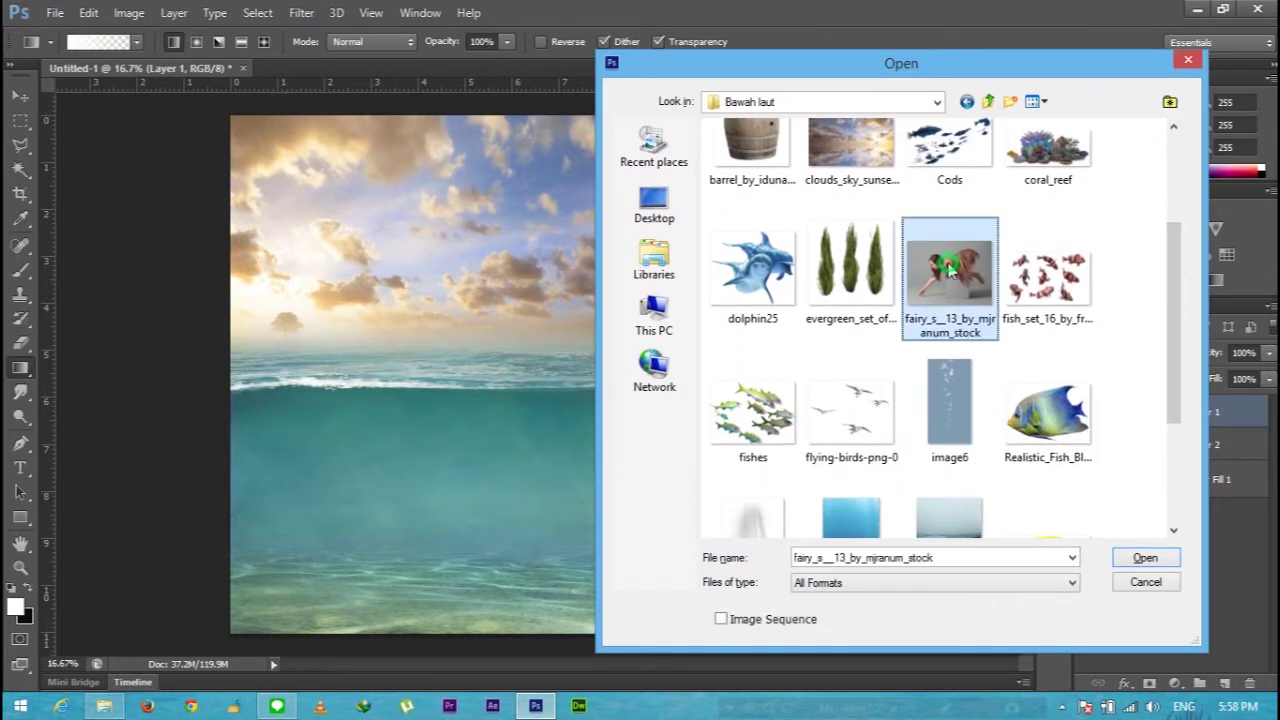
double_click(949, 267)
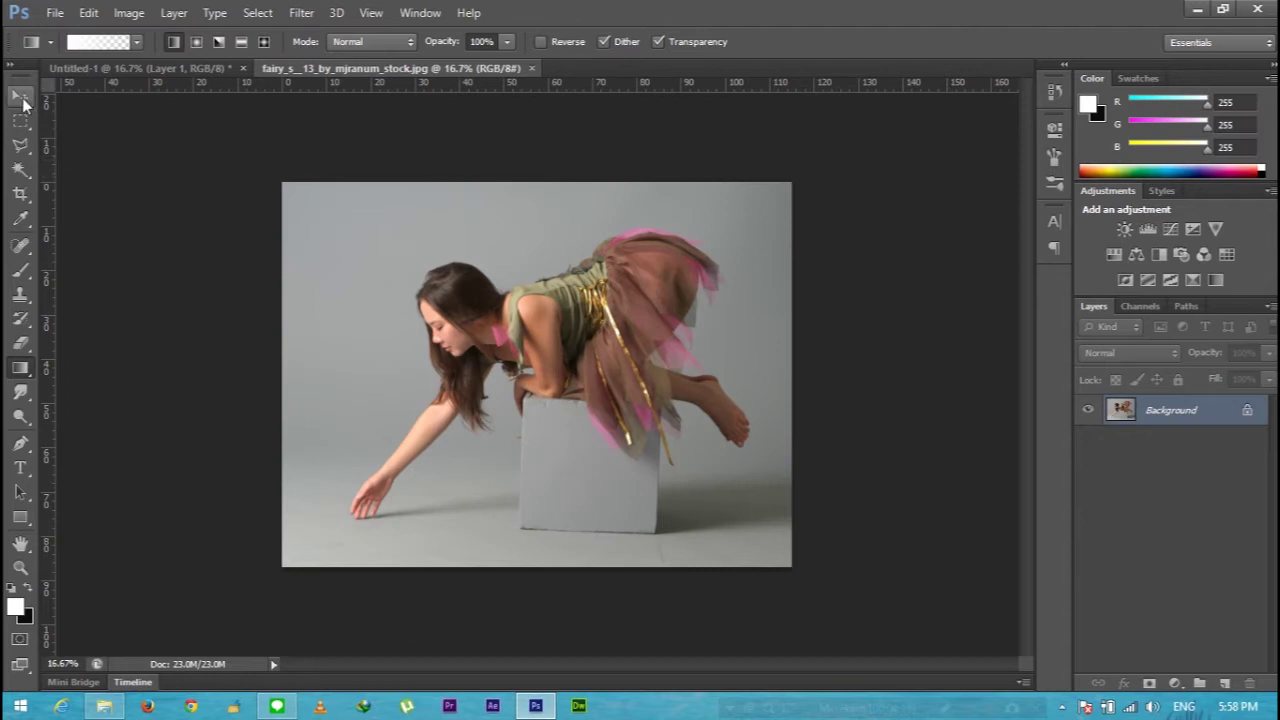
- Convert the locked Background into an editable Layer 0
left_click(22, 98)
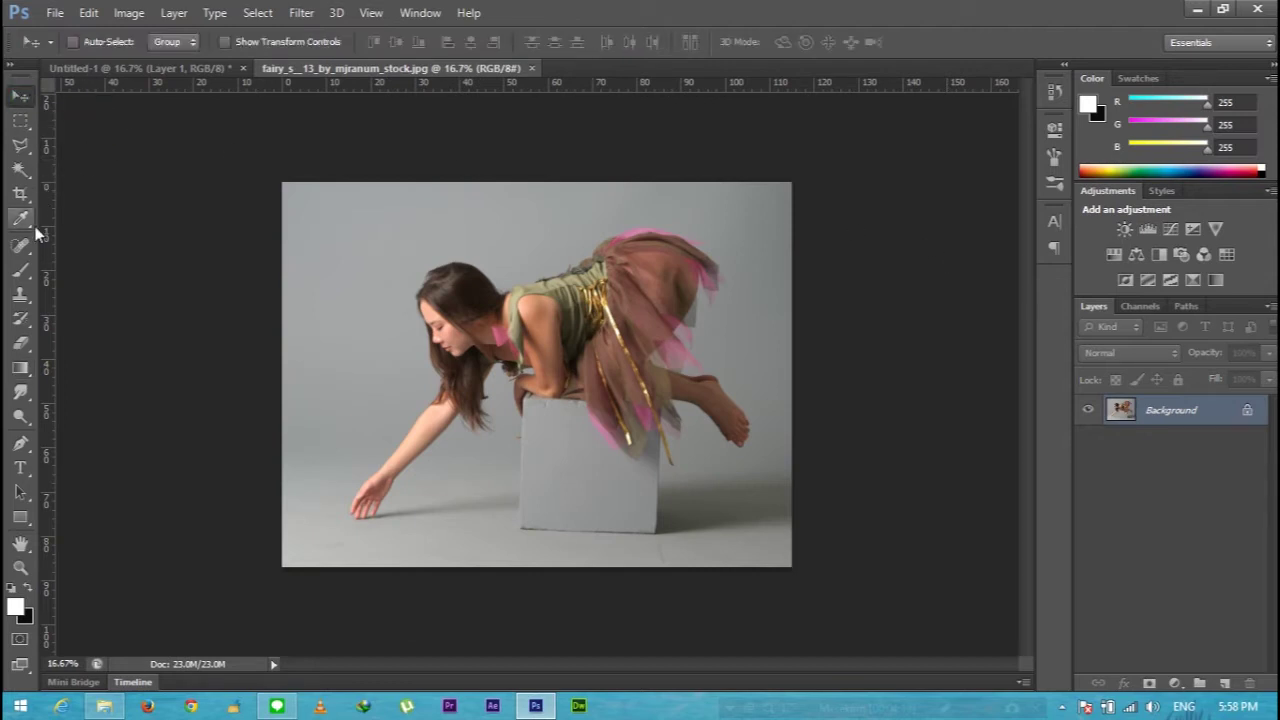
double_click(1223, 410)
key("Return")
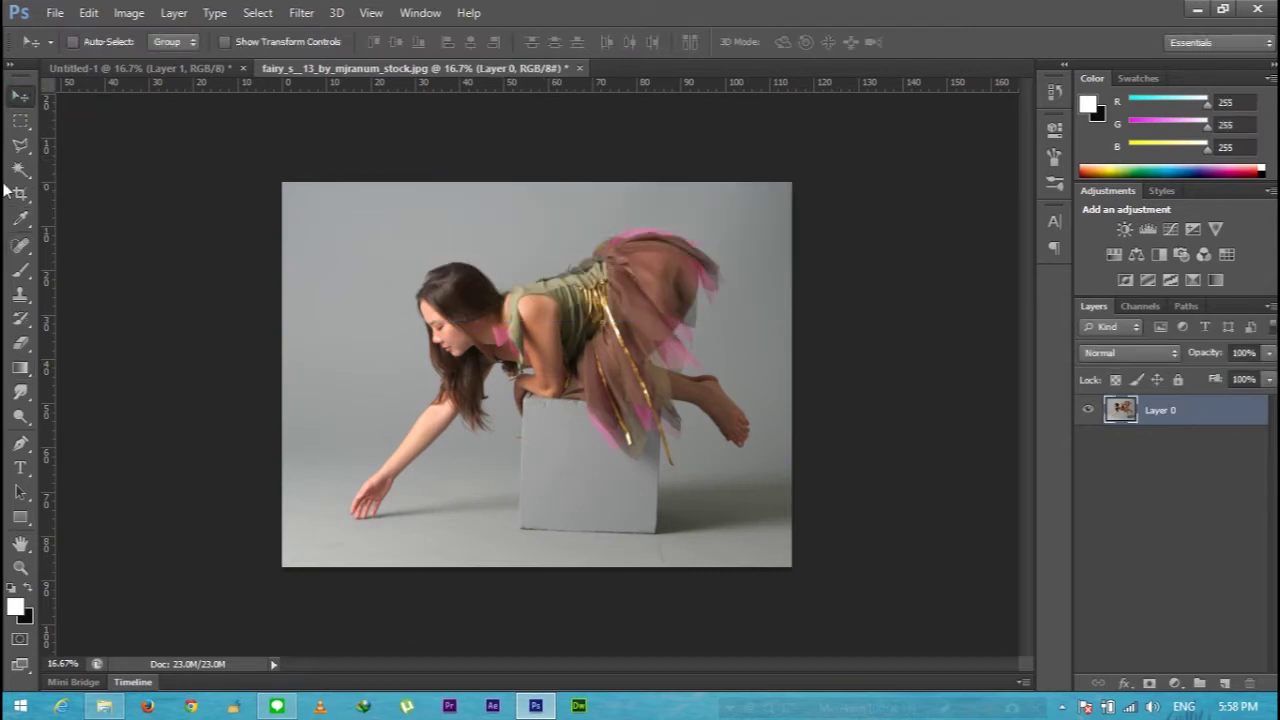
- Begin the lasso outline along the hand, box top, cloth edges and foot, zoomed in to 300%
left_click(20, 145)
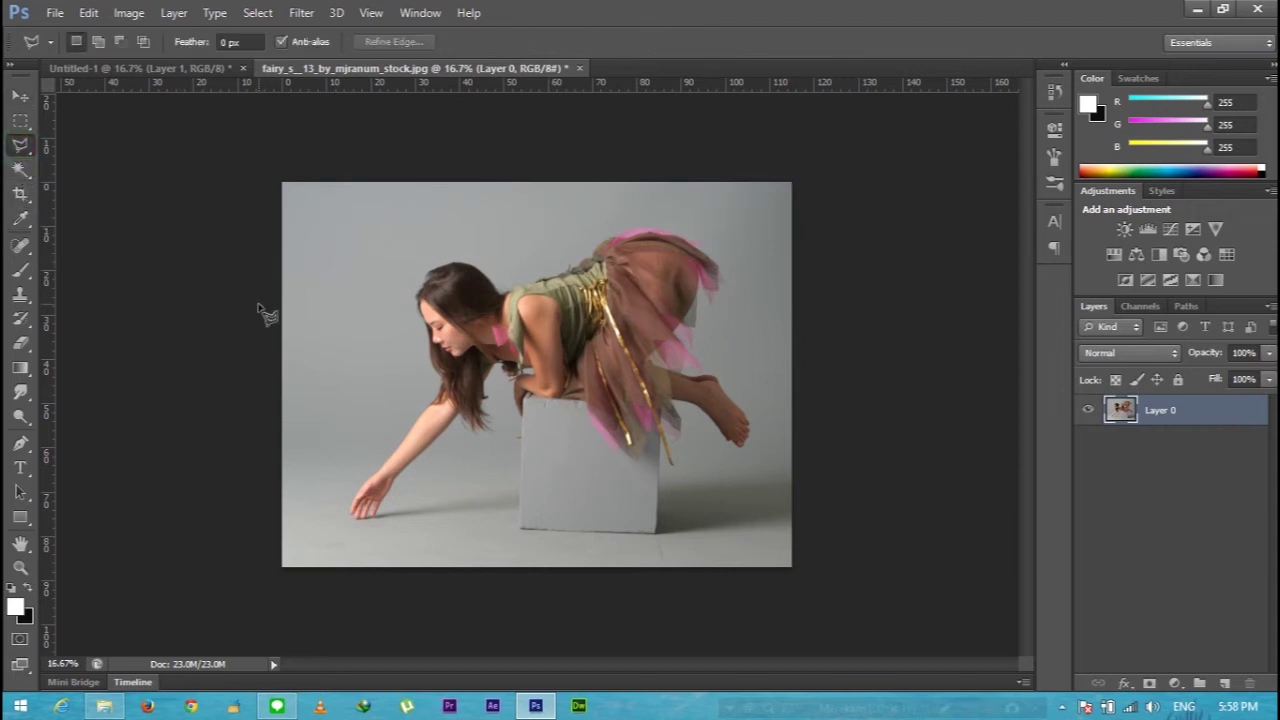
key("ctrl+plus")
key("ctrl+plus")
key("ctrl+plus")
key("ctrl+plus")
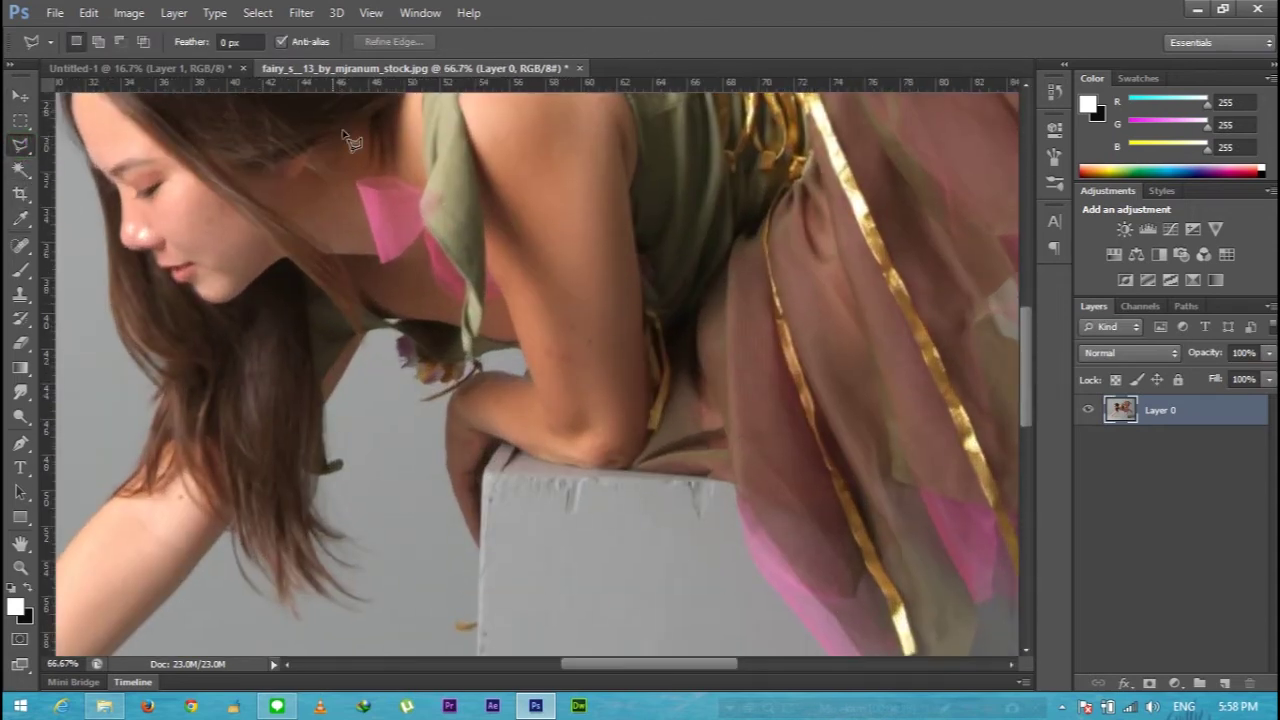
left_click_drag(651, 664, 597, 668)
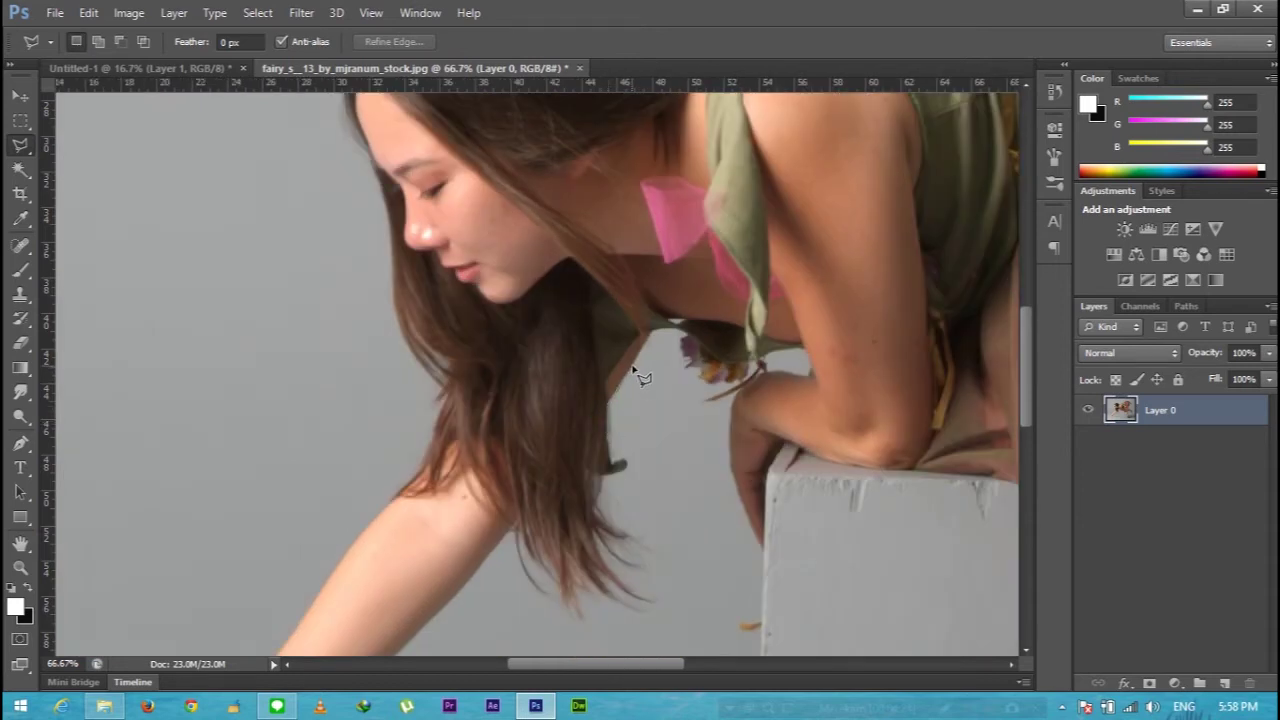
key("ctrl+plus")
left_click(708, 434)
left_click(766, 437)
left_click(850, 465)
left_click(709, 466)
left_click(937, 429)
left_click(700, 375)
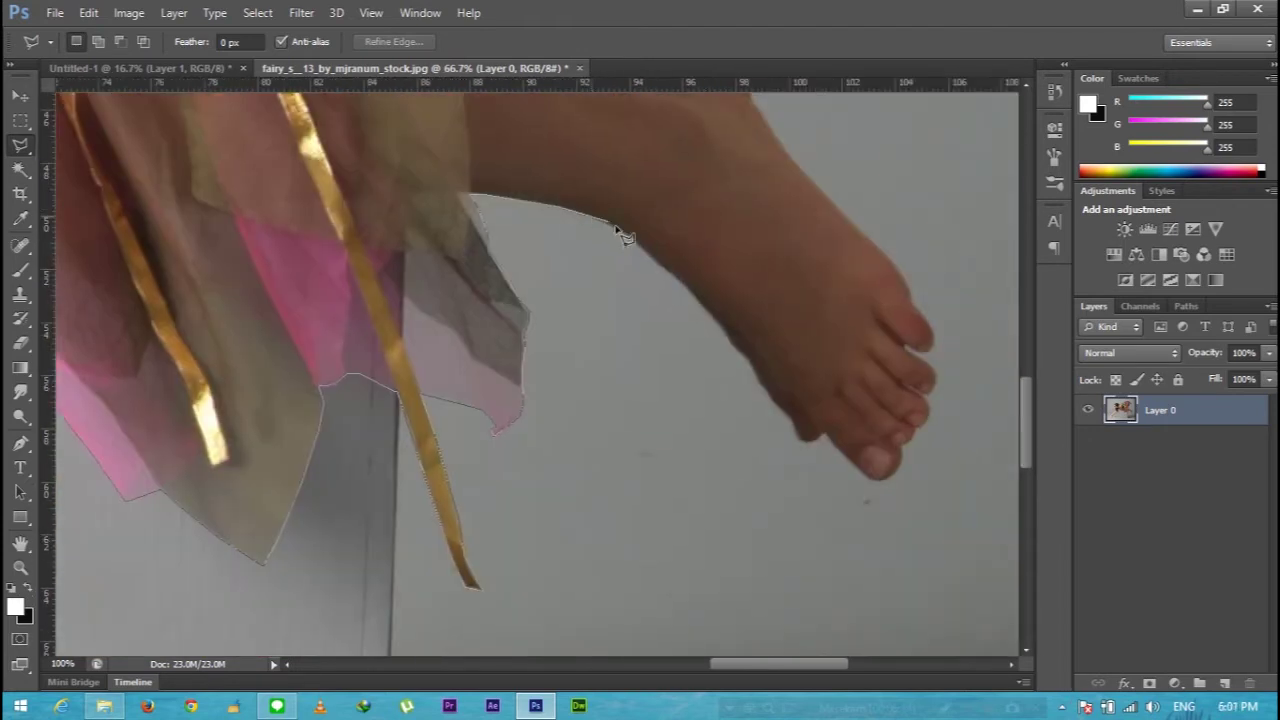
left_click(729, 337)
left_click(829, 443)
key("ctrl+plus")
key("ctrl+plus")
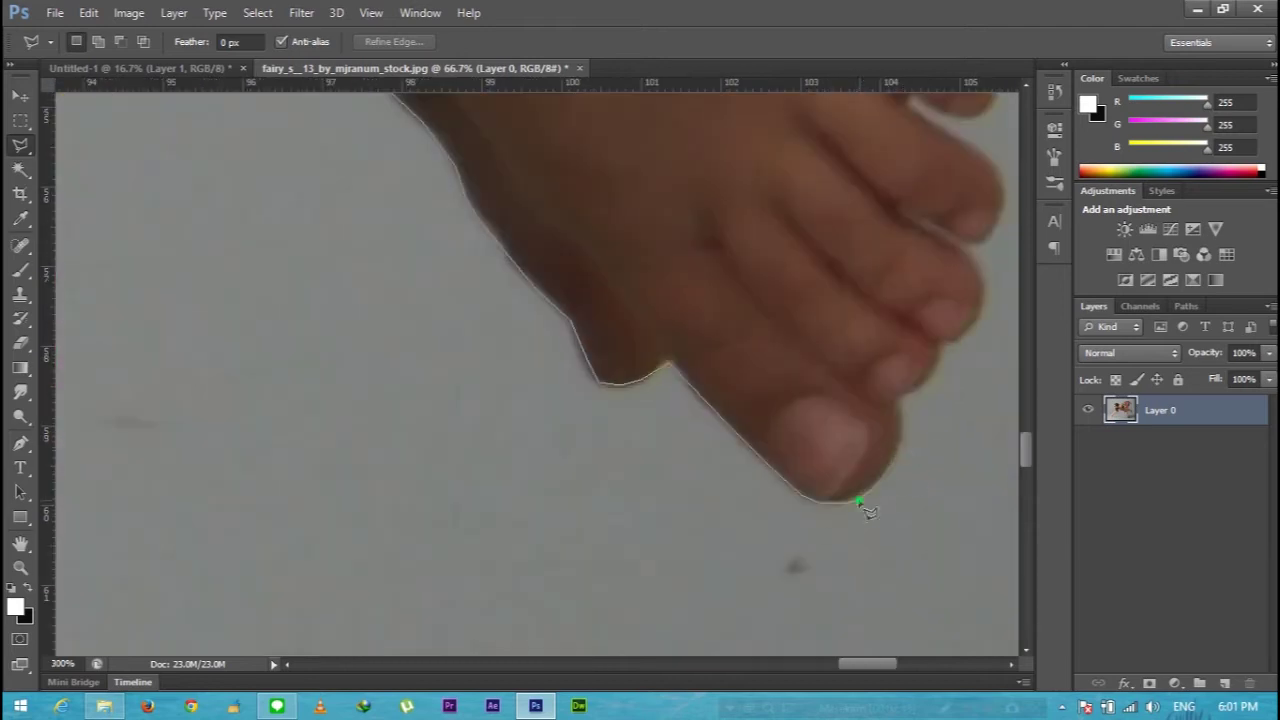
left_click(643, 306)
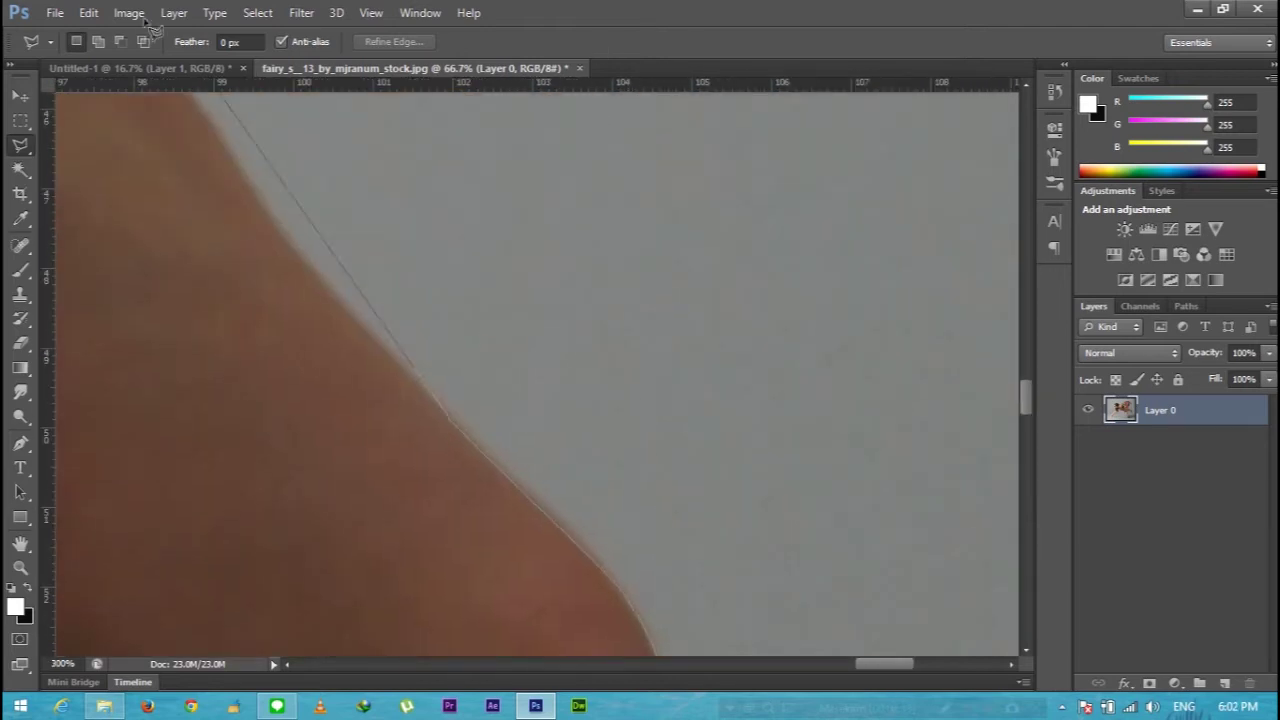
- Continue the outline along the pink cloth, arm edge, cloth folds and hair edge
left_click(325, 260)
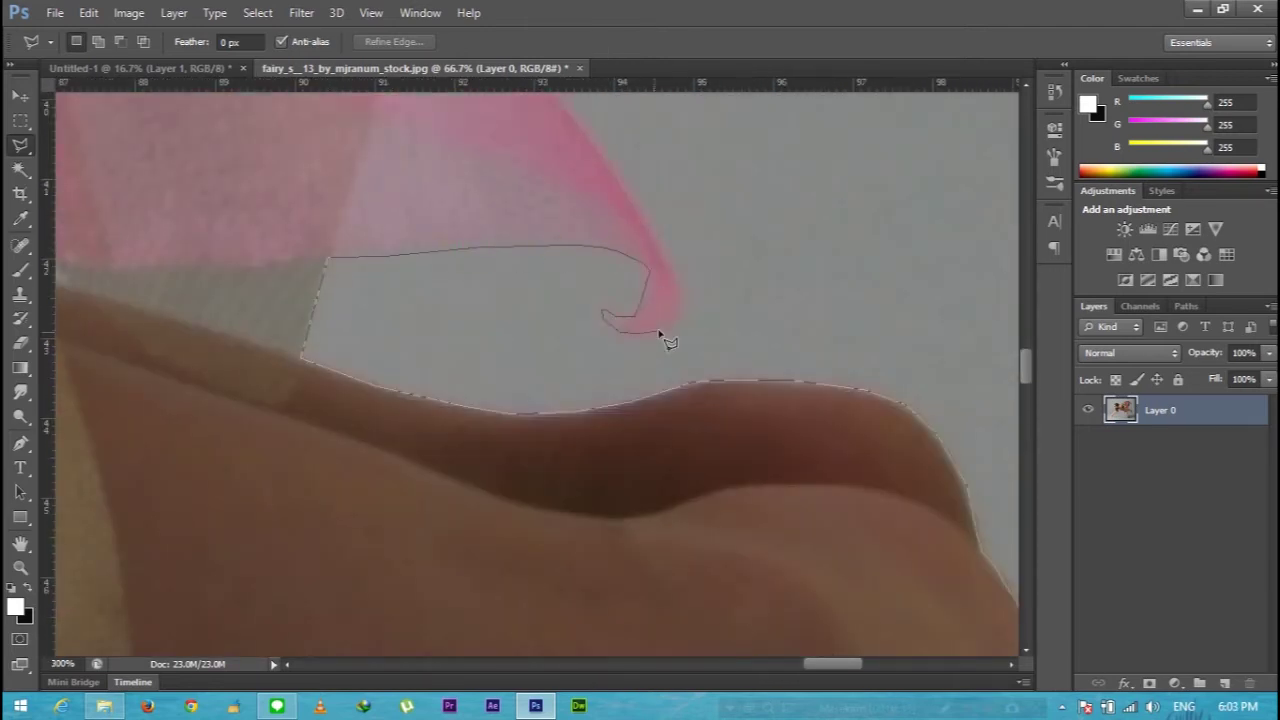
scroll(336, 240, "up", 5)
scroll(520, 270, "up", 10)
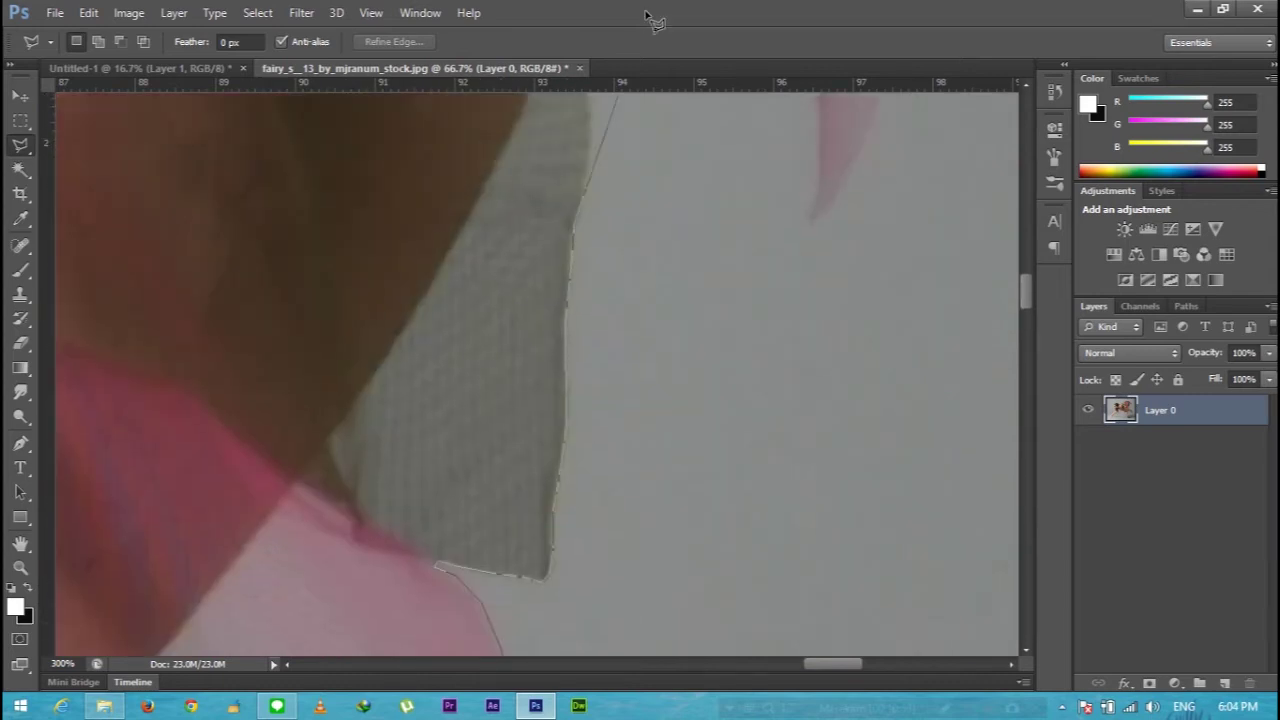
left_click(763, 397)
scroll(808, 457, "up", 5)
scroll(586, 334, "up", 3)
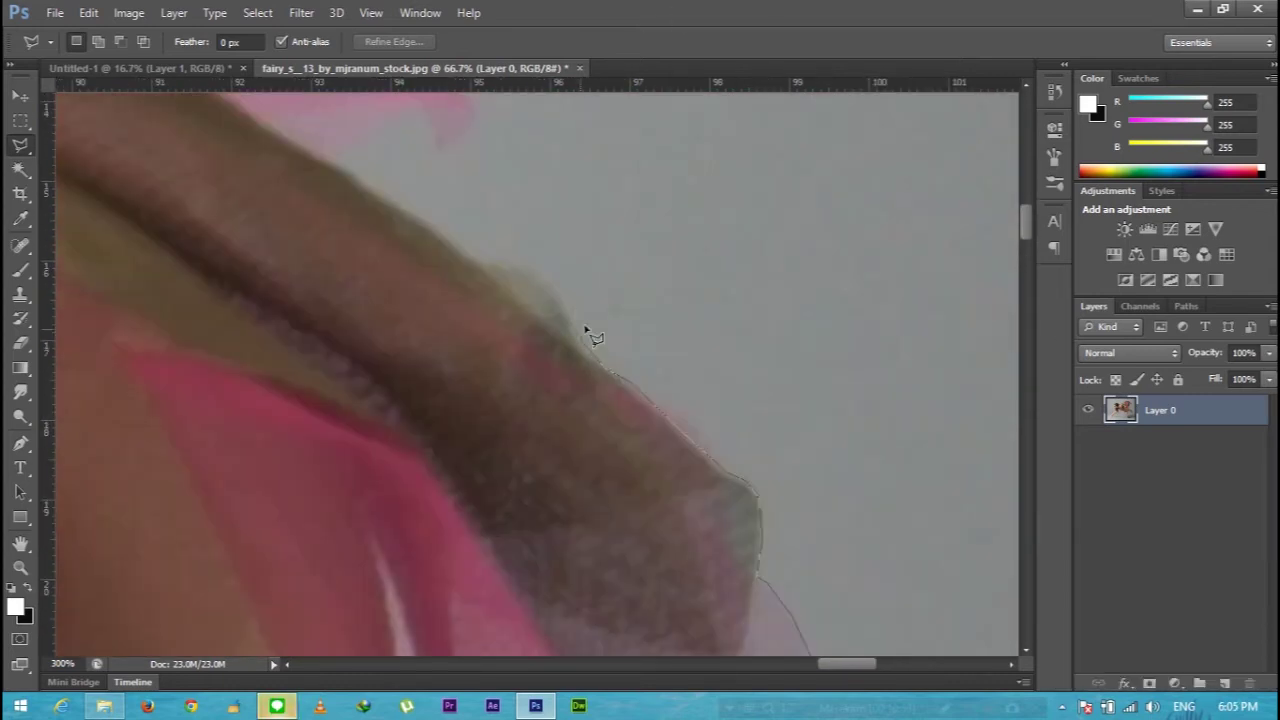
scroll(358, 212, "up", 3)
scroll(358, 212, "left", 5)
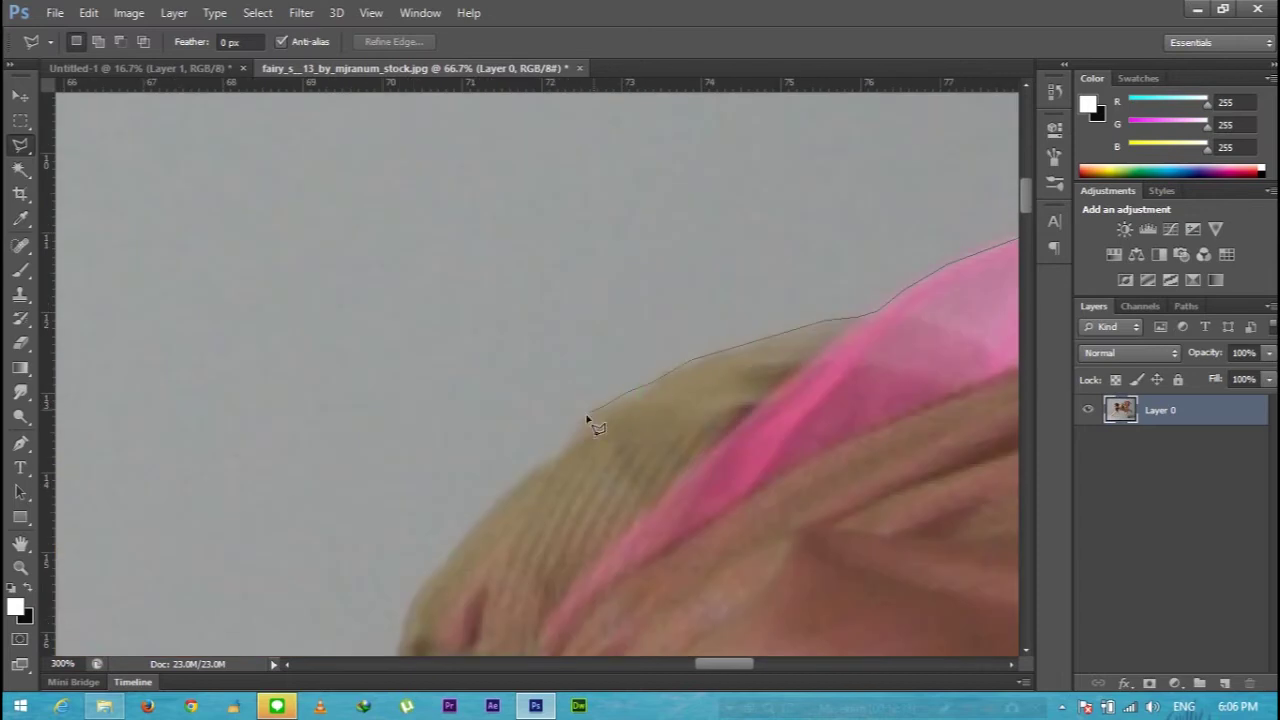
scroll(586, 423, "left", 5)
left_click(375, 553)
scroll(378, 558, "down", 3)
scroll(391, 400, "left", 3)
scroll(343, 443, "left", 3)
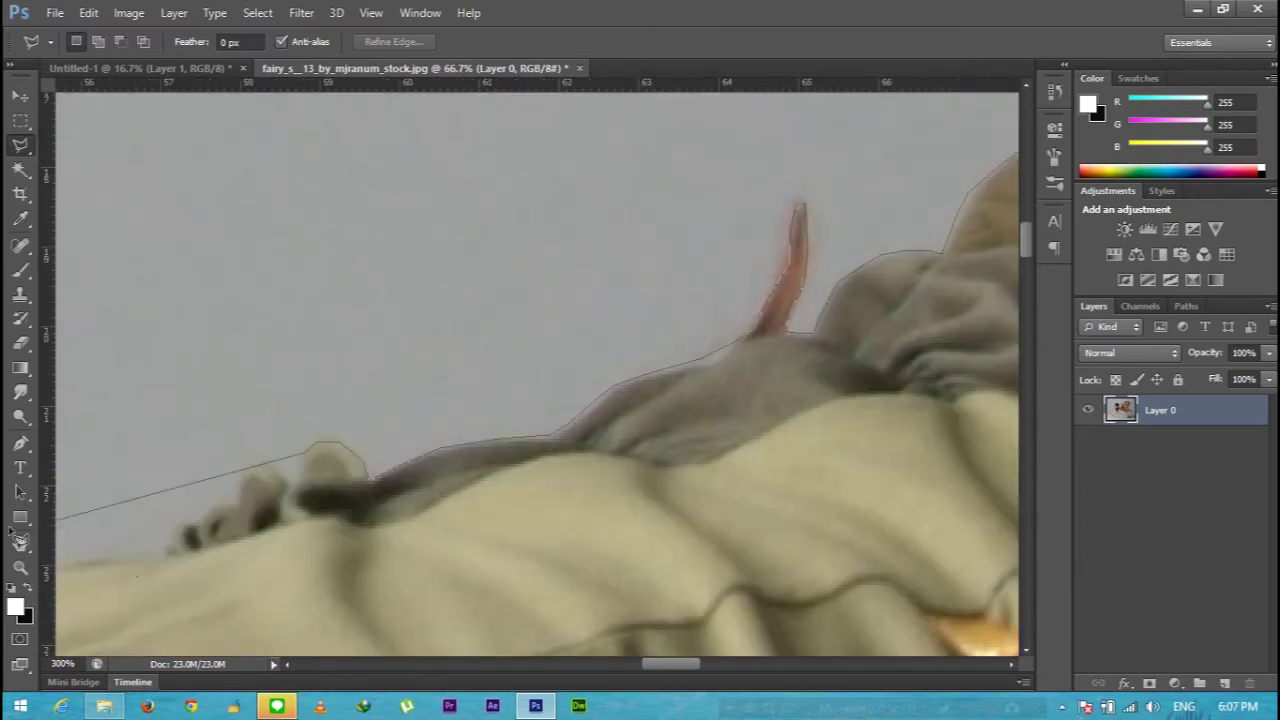
scroll(343, 443, "down", 3)
scroll(428, 566, "down", 3)
scroll(500, 366, "left", 5)
scroll(400, 300, "left", 5)
left_click(157, 263)
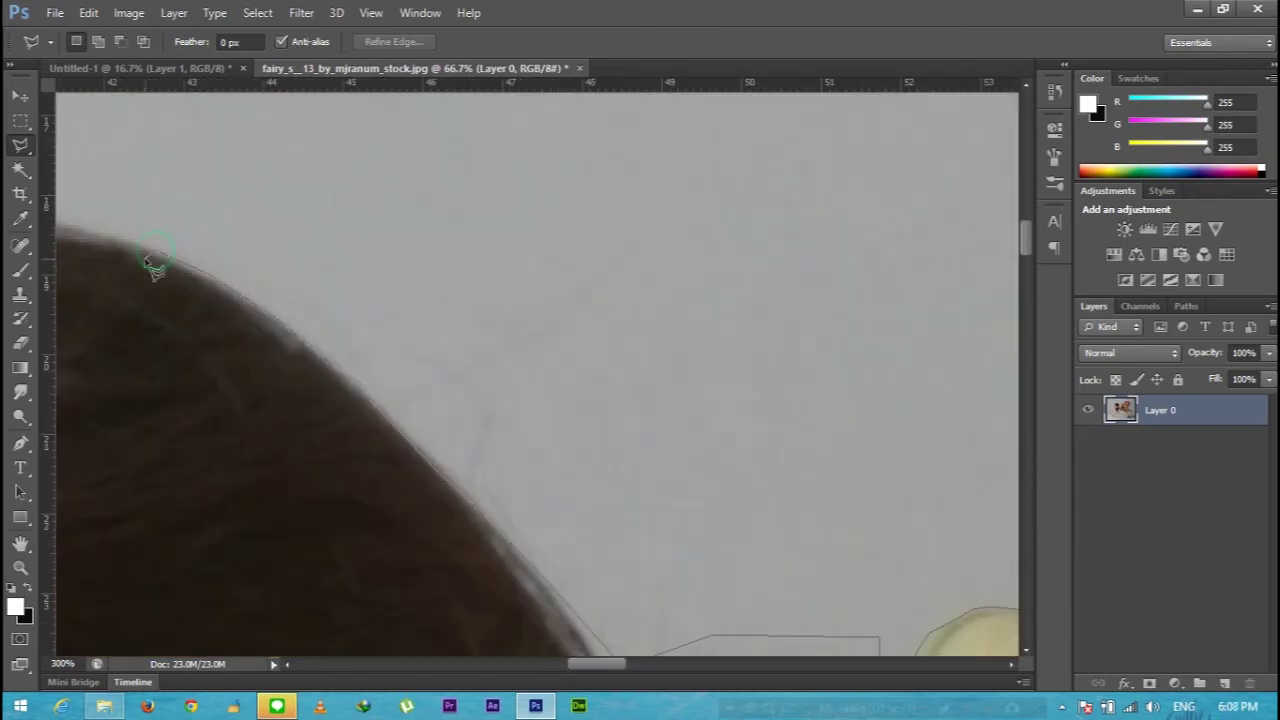
scroll(300, 400, "left", 3)
scroll(278, 553, "down", 3)
scroll(300, 357, "down", 5)
scroll(423, 320, "down", 5)
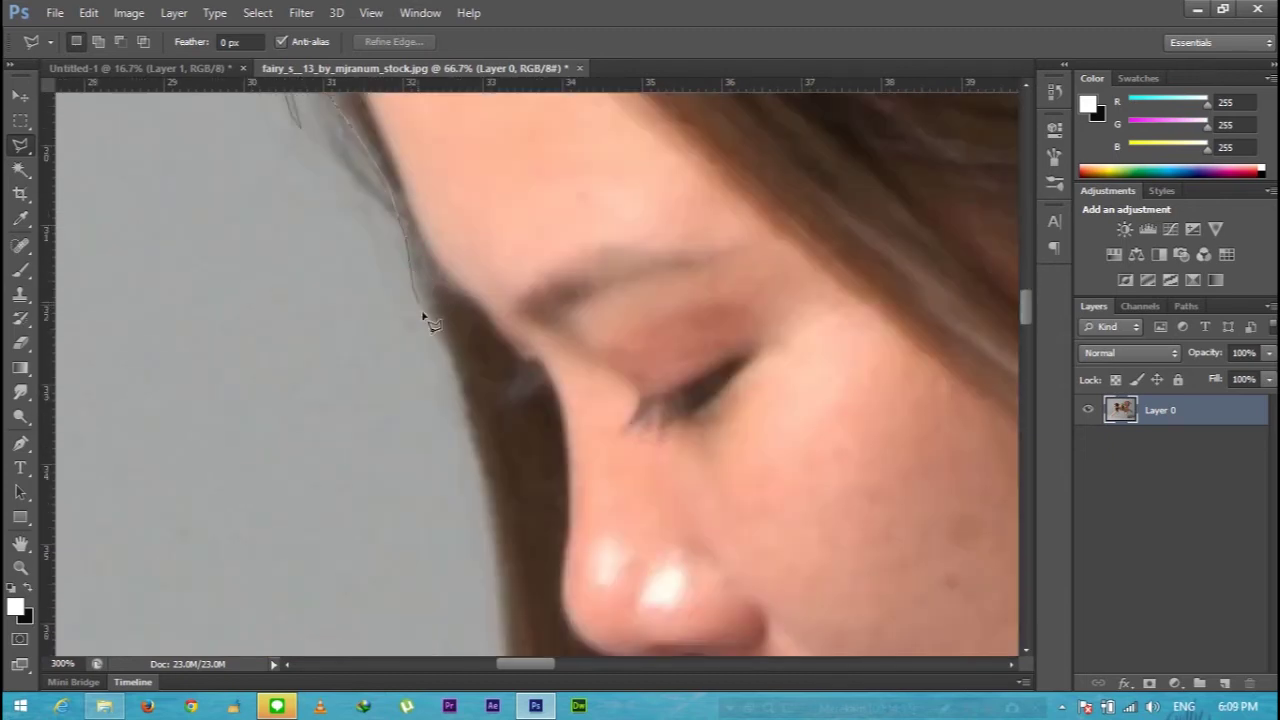
scroll(523, 594, "down", 5)
scroll(648, 566, "down", 2)
scroll(648, 566, "down", 5)
scroll(531, 457, "down", 5)
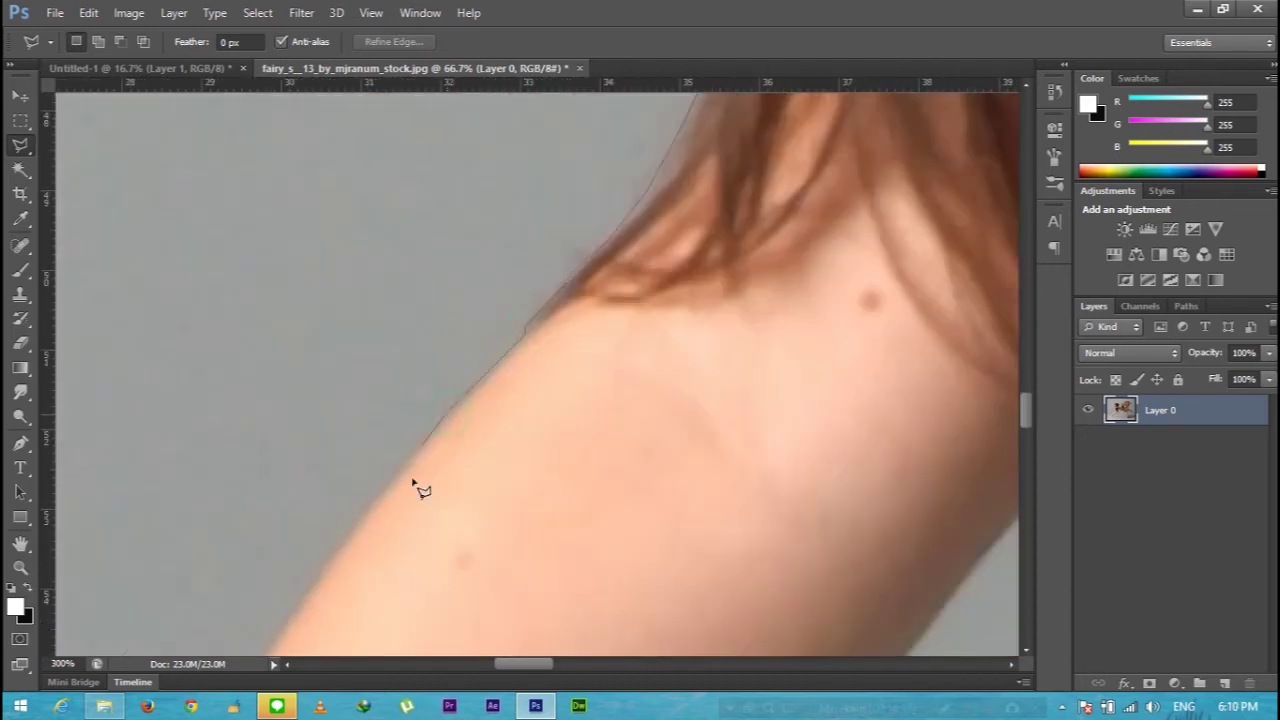
scroll(417, 486, "left", 5)
scroll(417, 486, "down", 5)
scroll(340, 580, "down", 5)
scroll(393, 393, "down", 5)
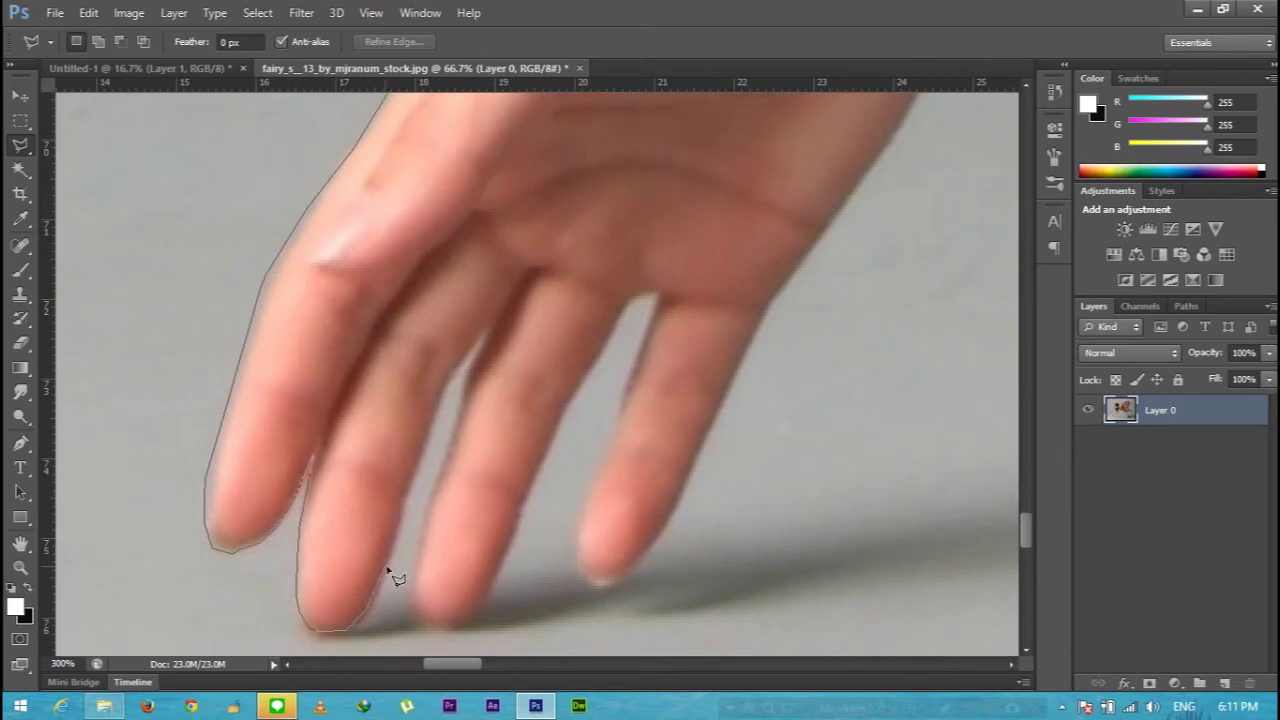
- Trace around the fingertips, close the outline into a selection, and fit the photo on screen
left_click_drag(456, 368, 545, 478)
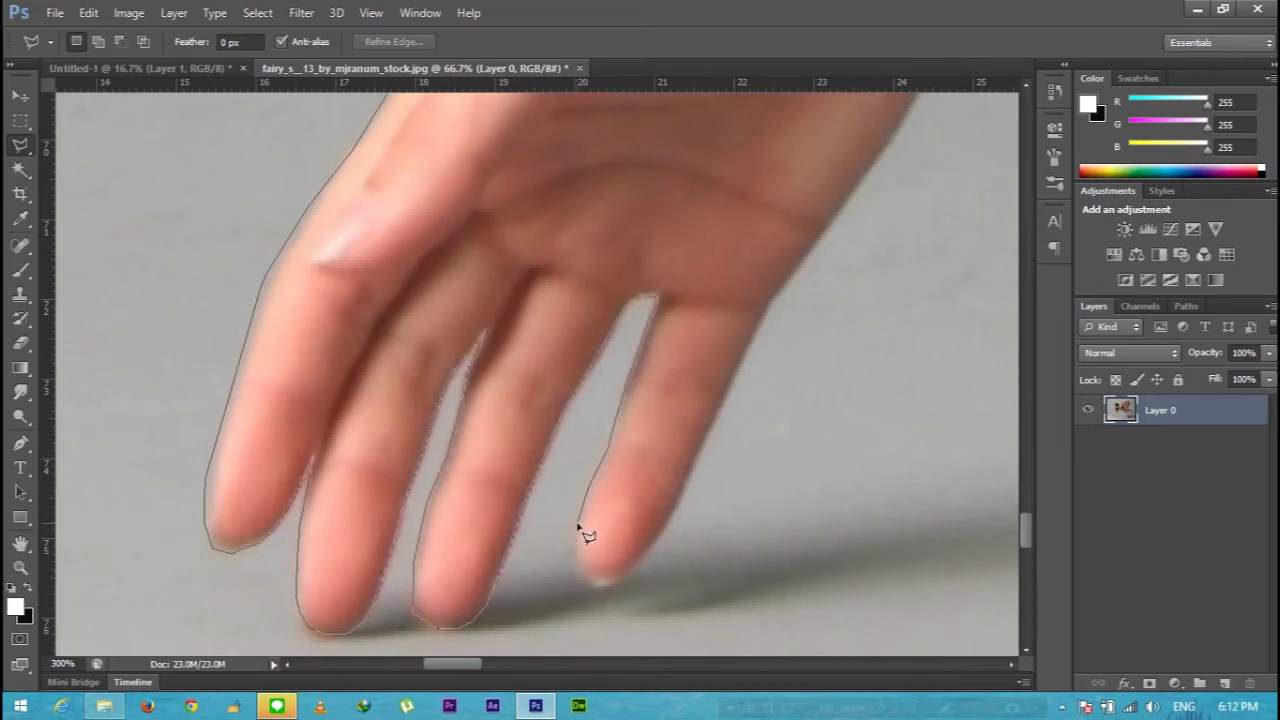
scroll(837, 257, "up", 5)
scroll(840, 257, "right", 5)
scroll(923, 349, "up", 5)
scroll(620, 220, "right", 5)
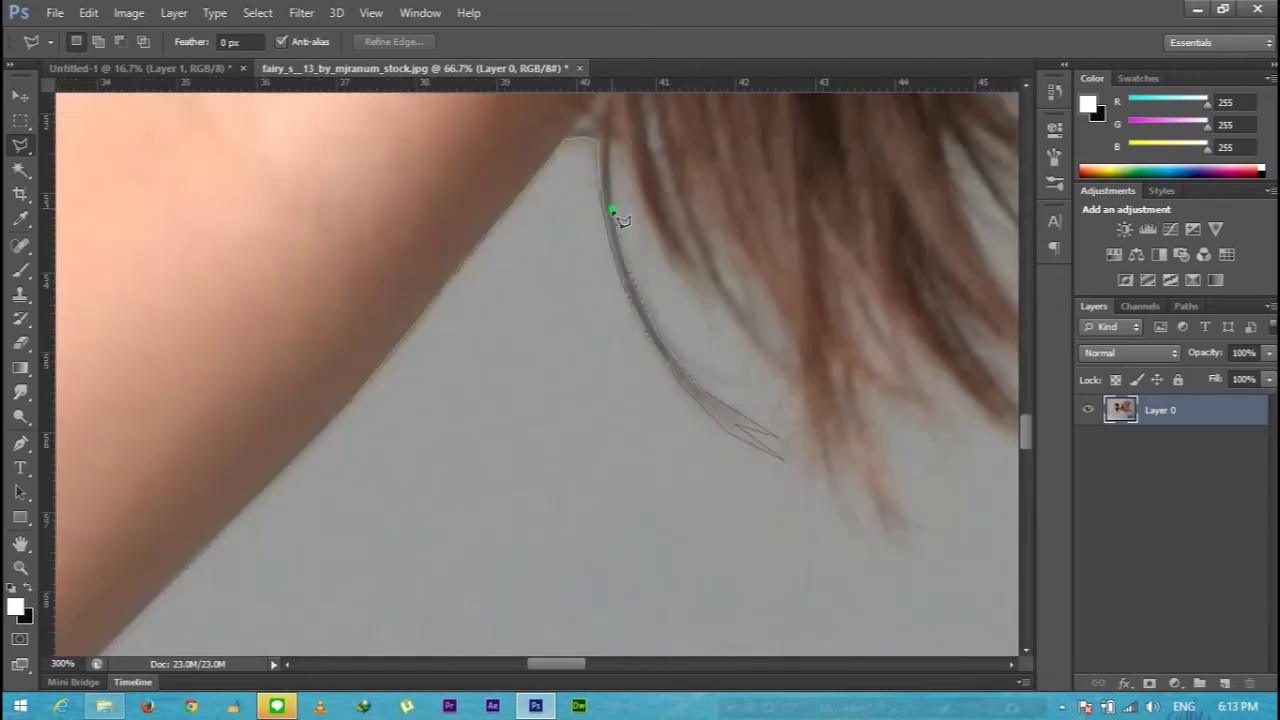
key("Return")
key("ctrl+0")
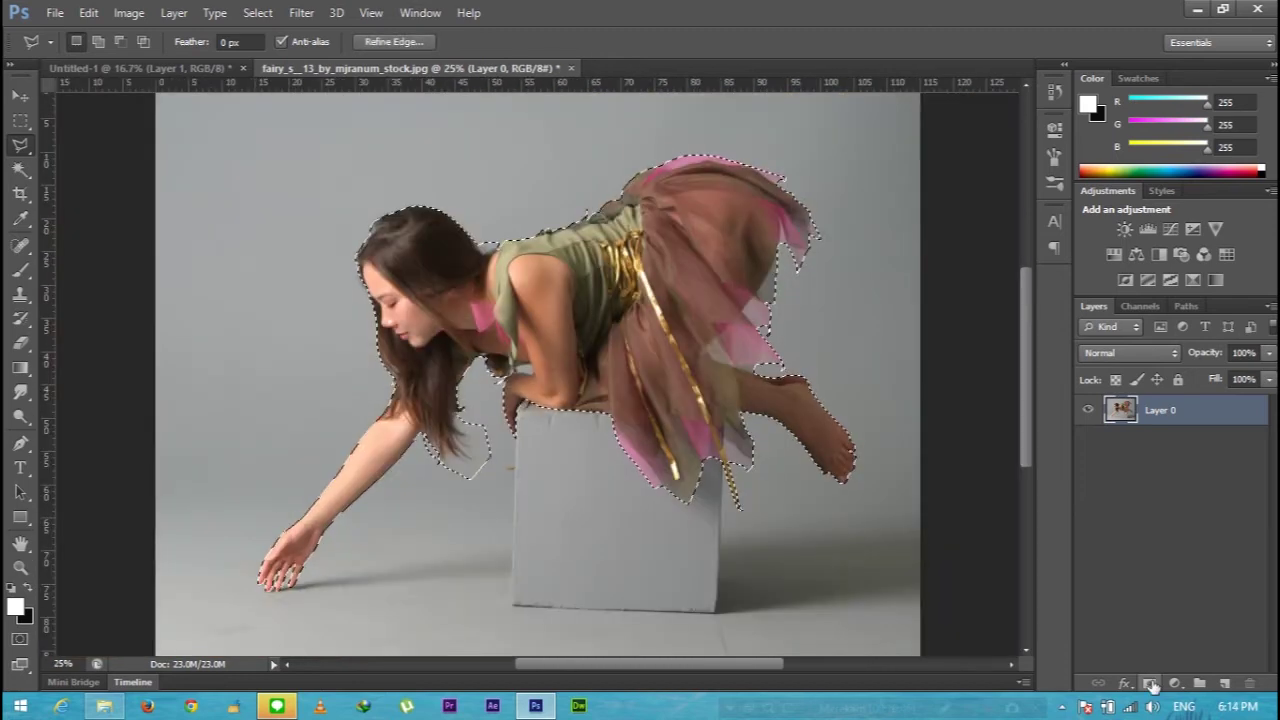
- Mask out the backdrop, then Refine Mask at a 1.6 px radius over hair near the arm
left_click(1150, 683)
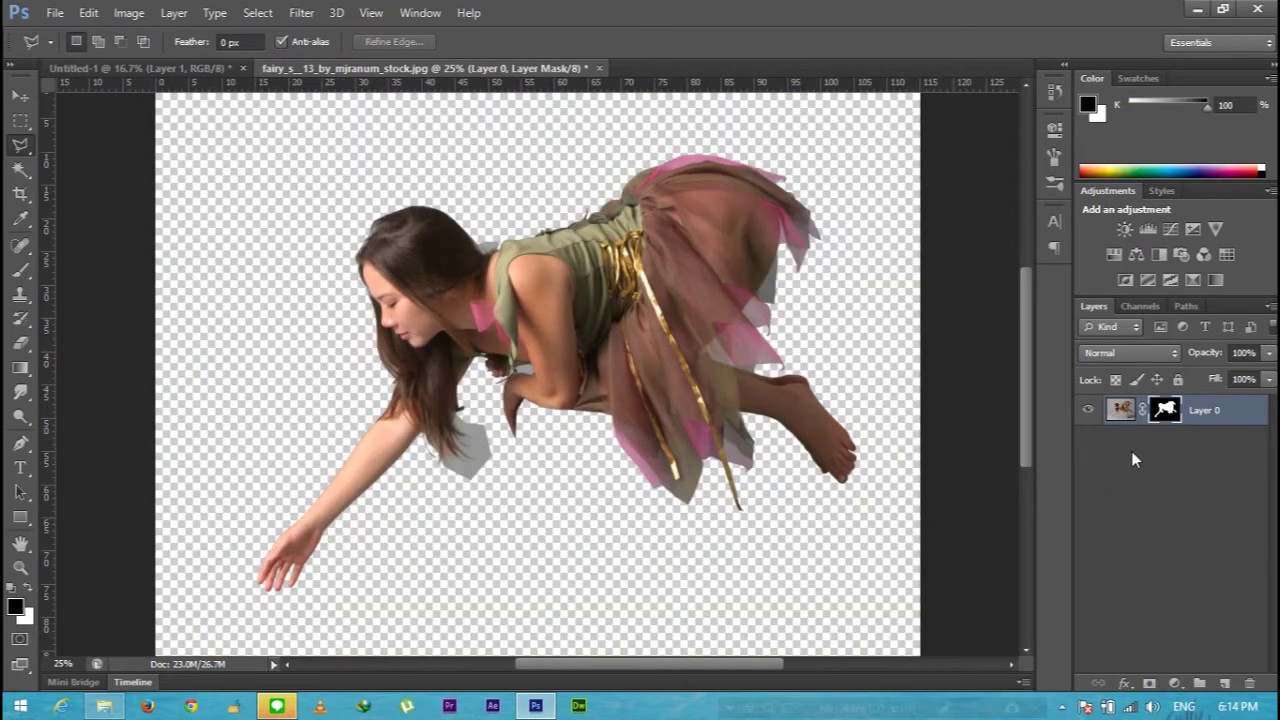
right_click(1166, 416)
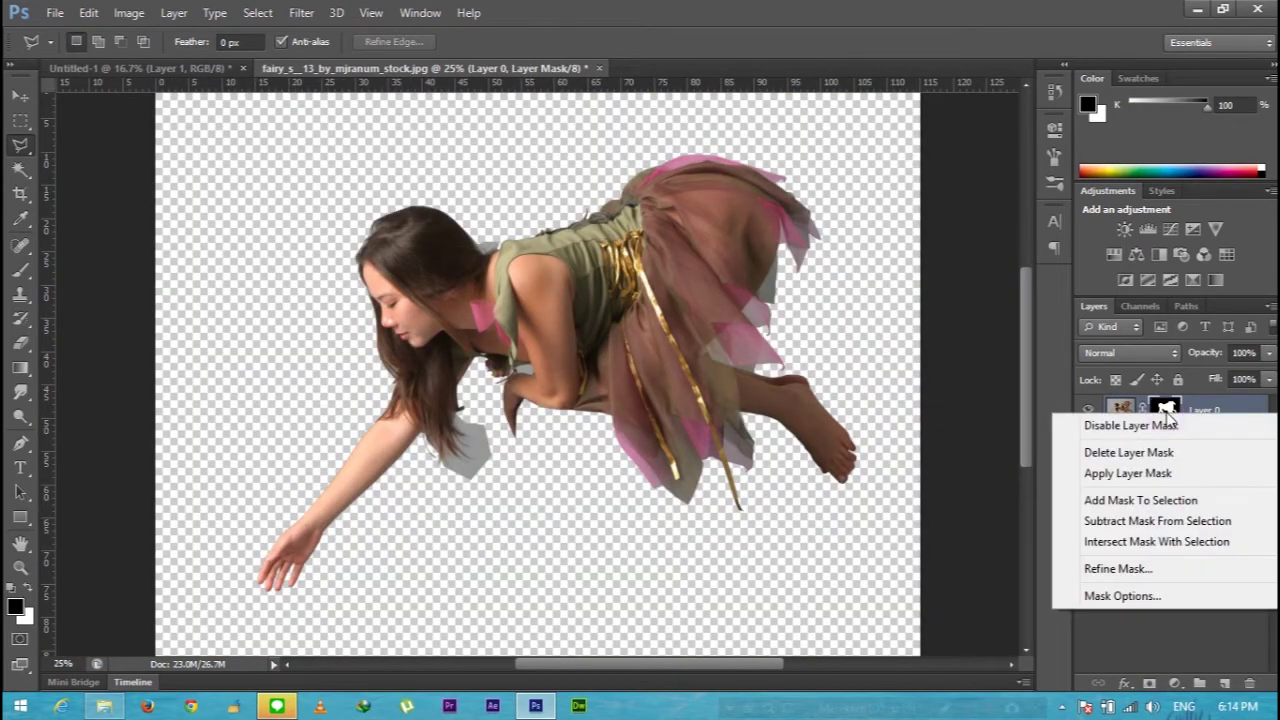
left_click(1152, 566)
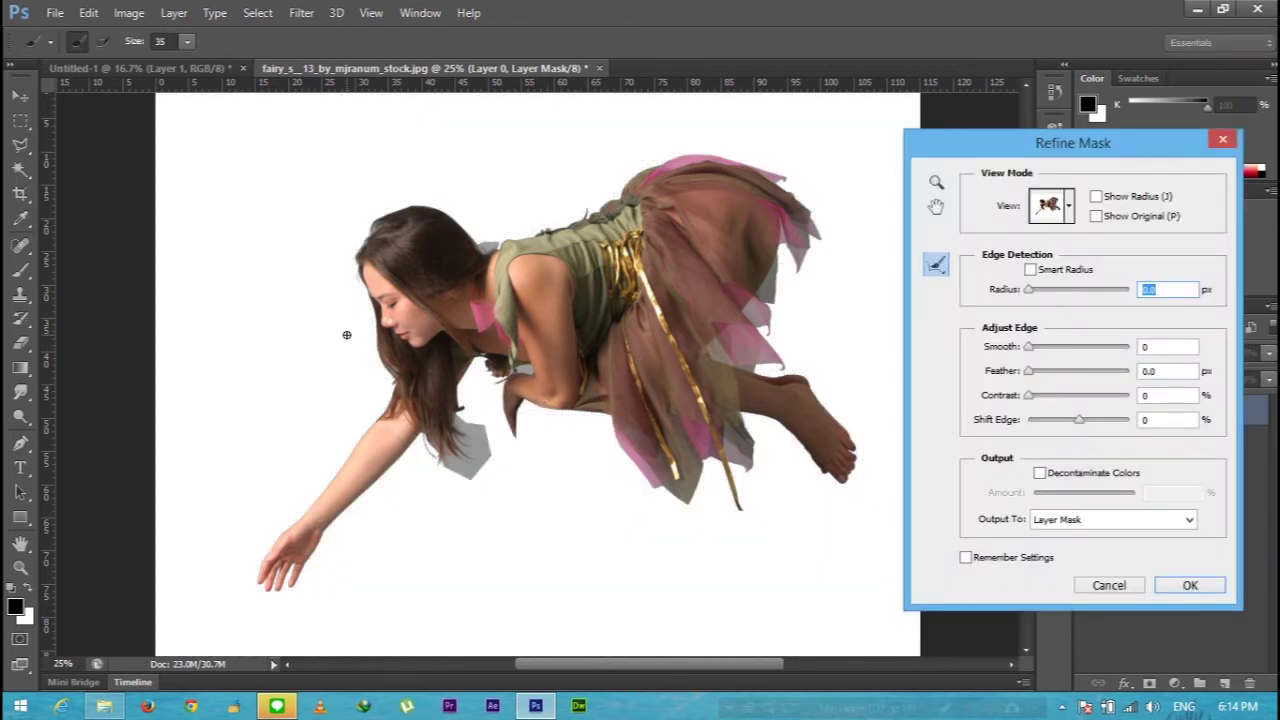
key("ctrl+plus")
key("ctrl+plus")
key("ctrl+plus")
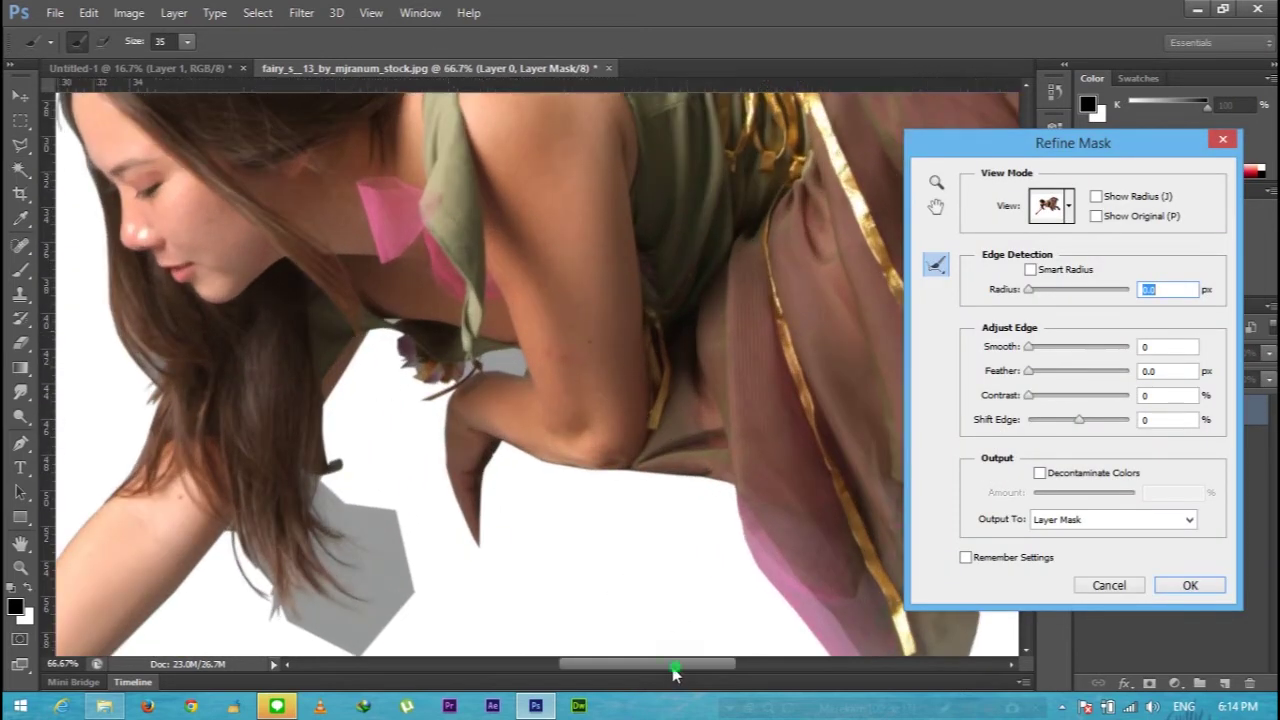
scroll(686, 616, "left", 3)
left_click_drag(1025, 288, 1029, 289)
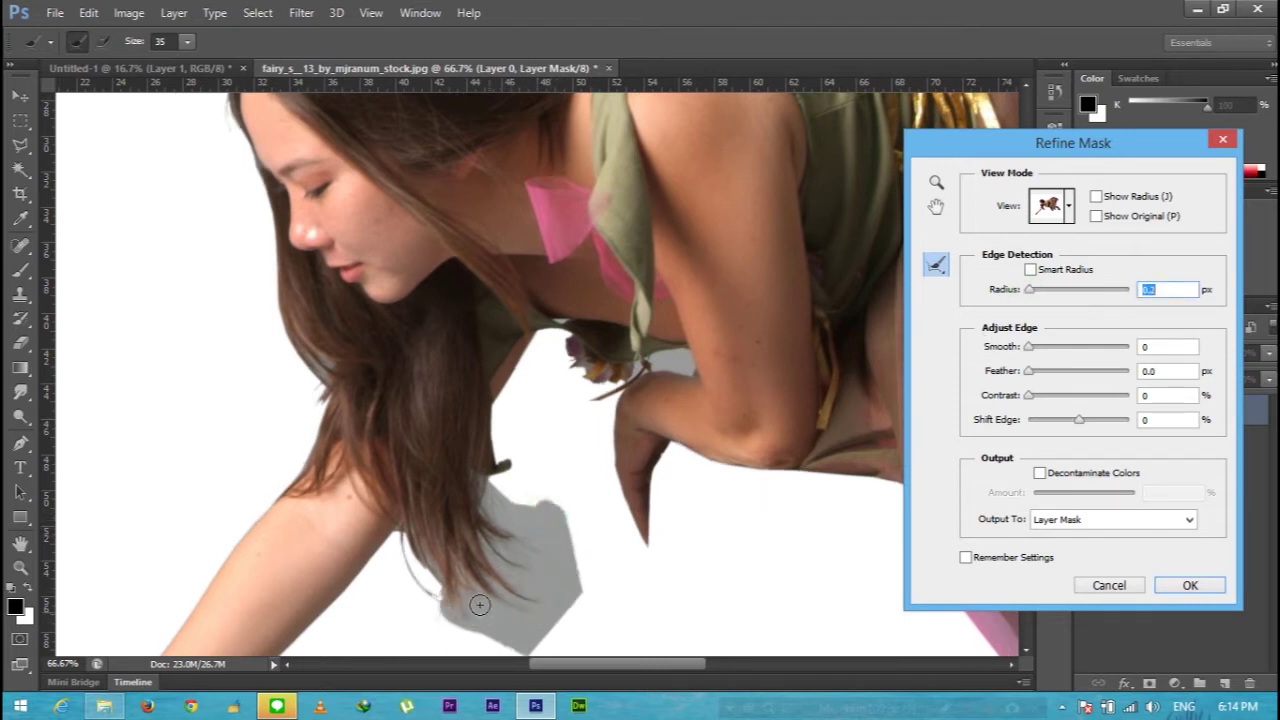
mouse_move(560, 514)
left_mouse_down()
mouse_move(549, 623)
mouse_move(510, 650)
left_mouse_up()
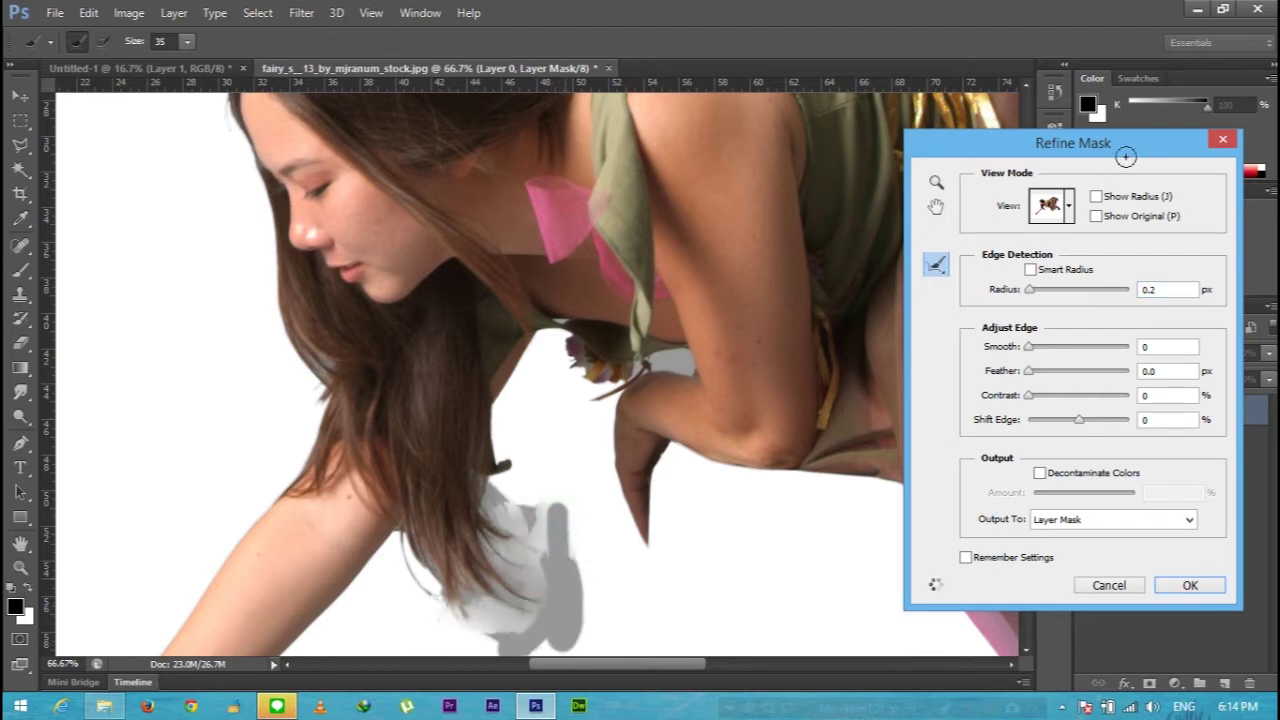
left_click_drag(1029, 289, 1032, 290)
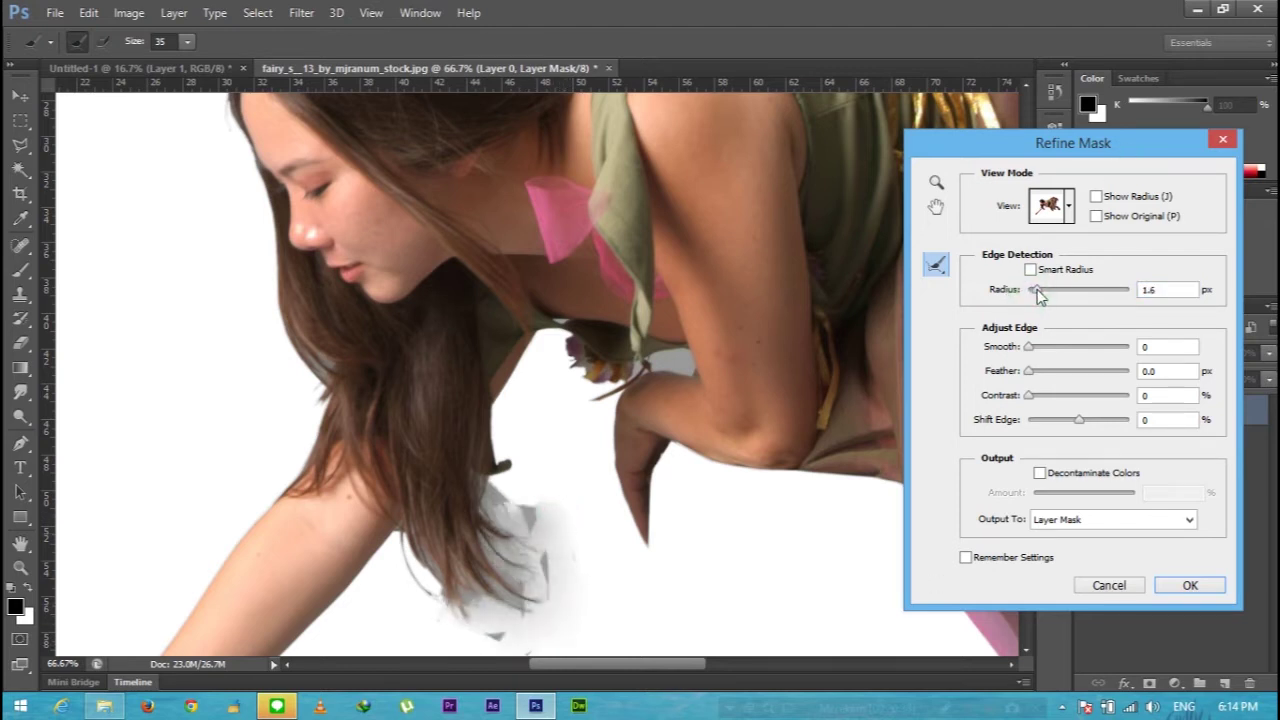
mouse_move(528, 500)
left_mouse_down()
mouse_move(531, 614)
mouse_move(504, 581)
left_mouse_up()
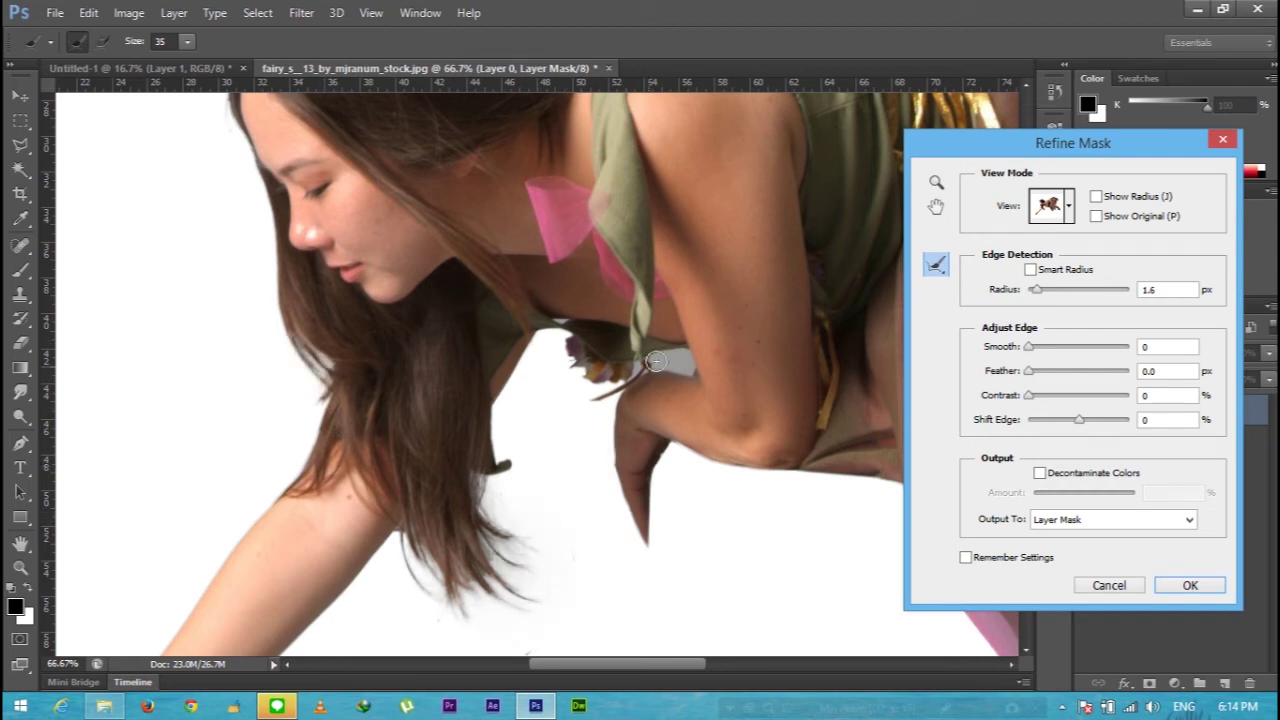
- Refine the remaining top, side and tip hair edges, then apply the refined mask
scroll(590, 355, "up", 8)
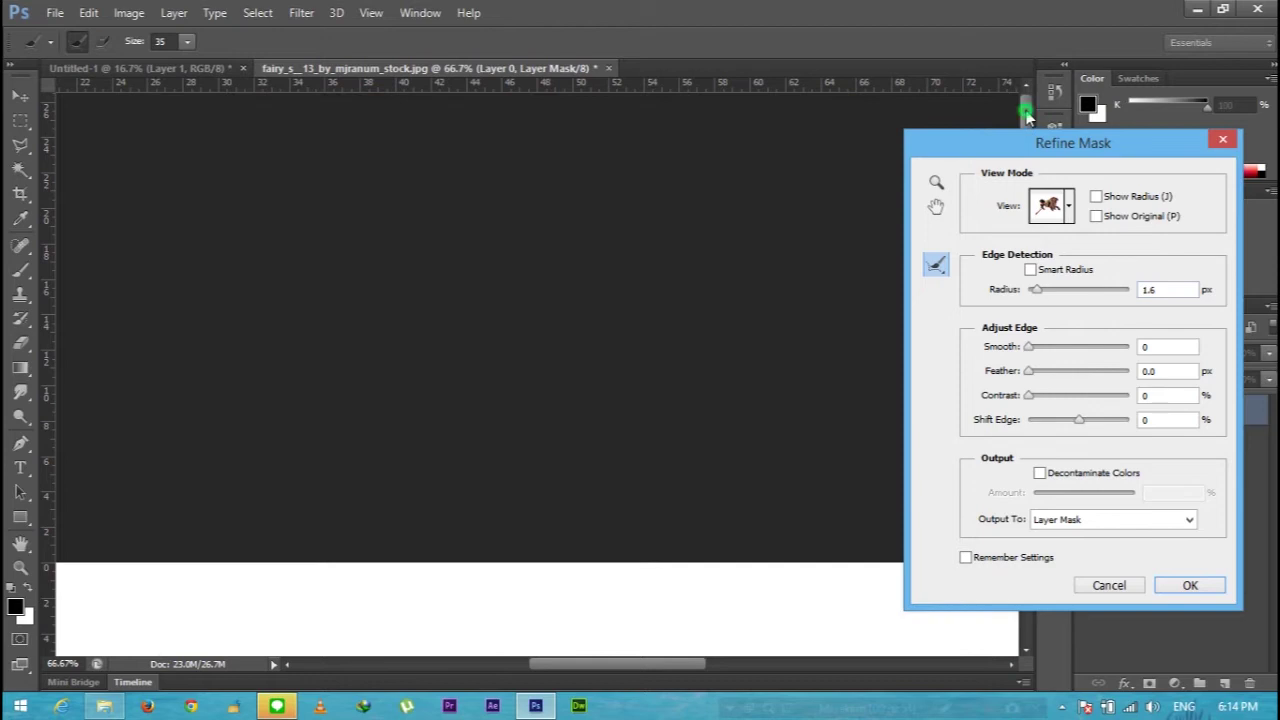
scroll(590, 355, "down", 4)
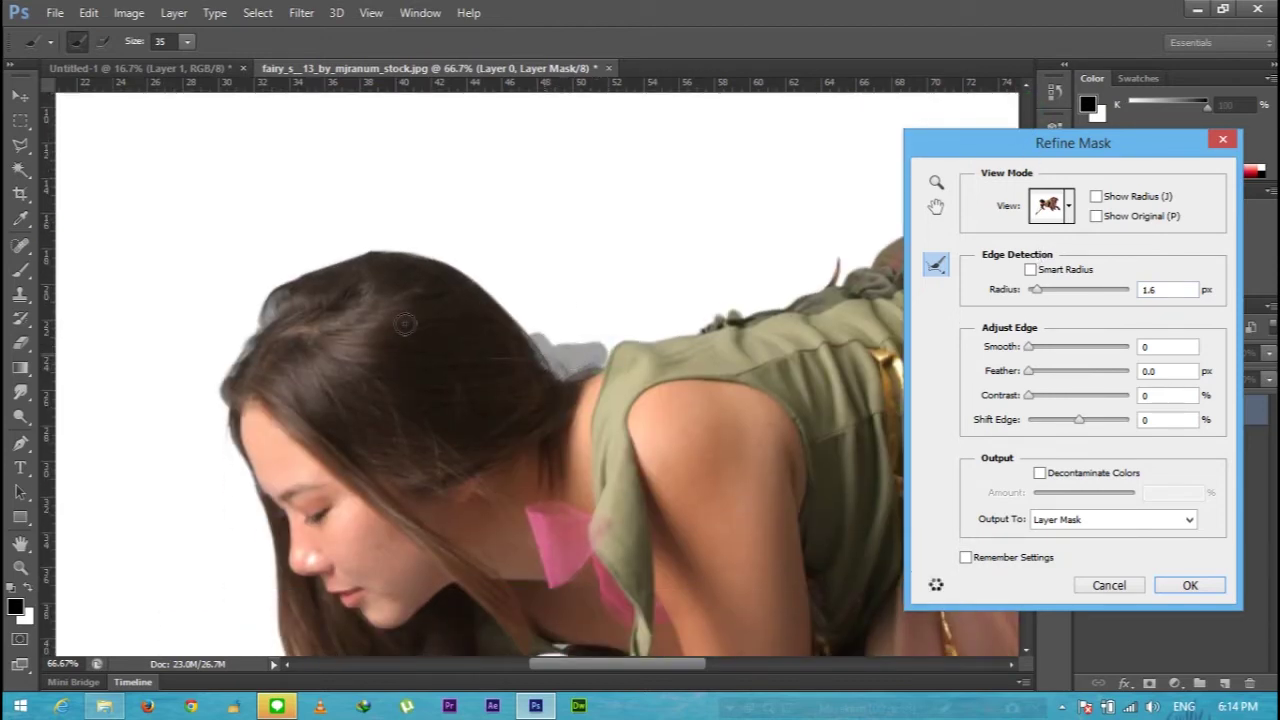
left_click_drag(265, 324, 228, 384)
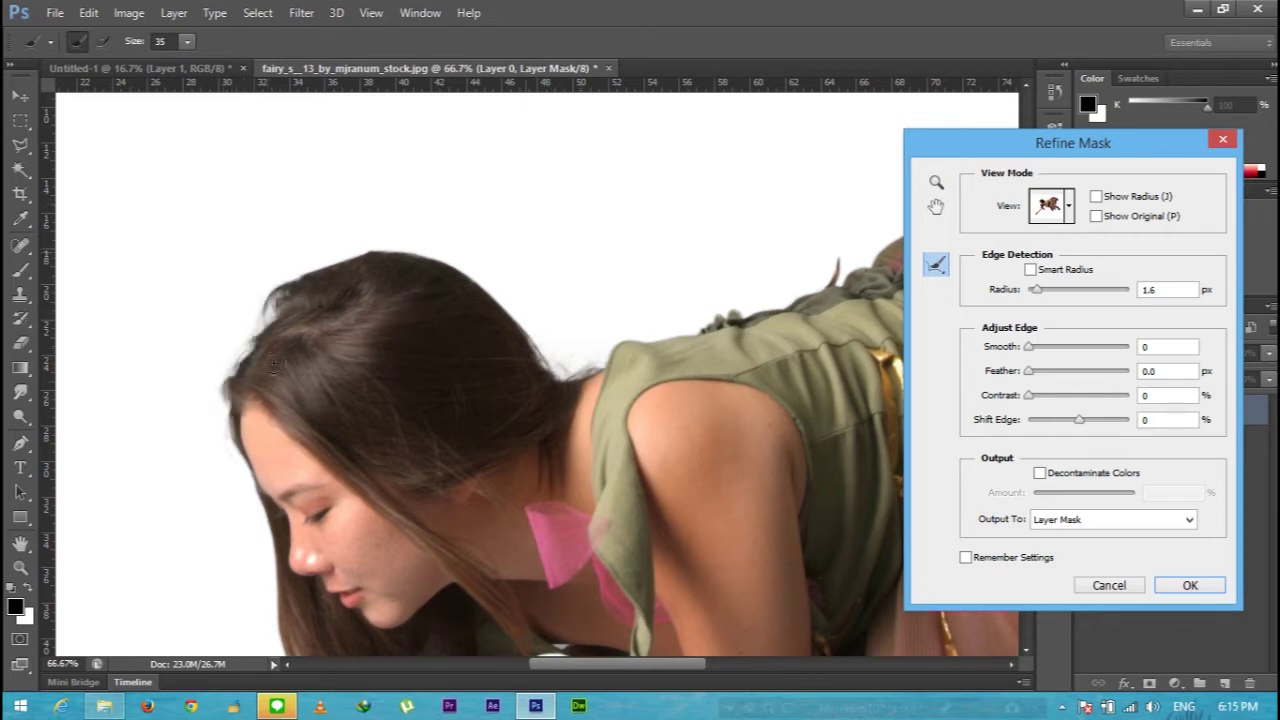
left_click_drag(226, 395, 232, 430)
left_click(1025, 650)
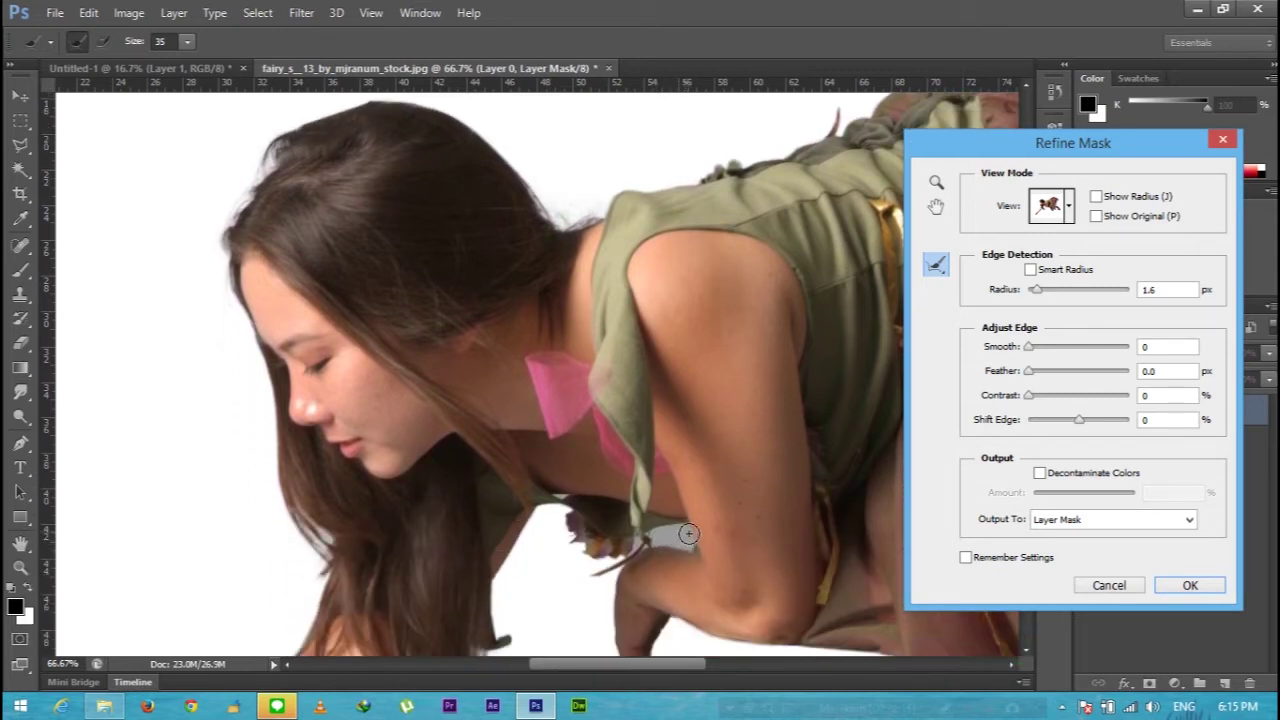
mouse_move(503, 571)
left_mouse_down()
mouse_move(587, 566)
mouse_move(573, 530)
left_mouse_up()
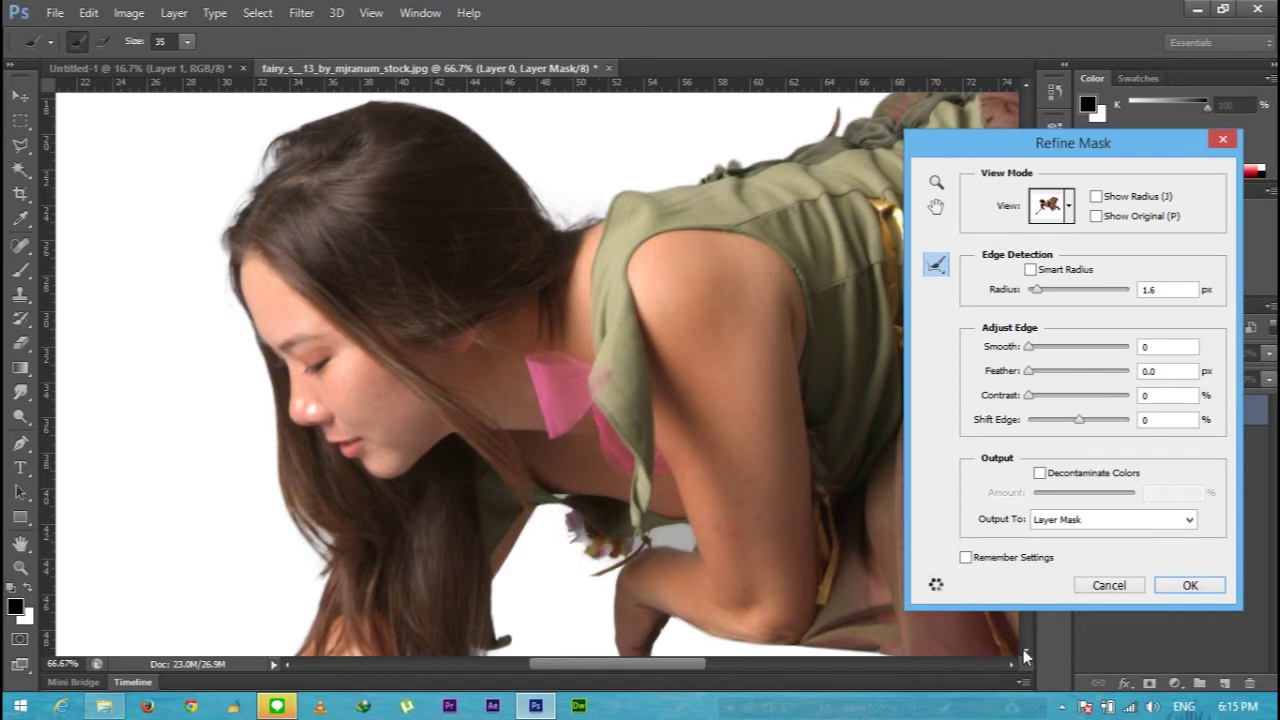
left_click(1025, 650)
left_click_drag(309, 463, 316, 433)
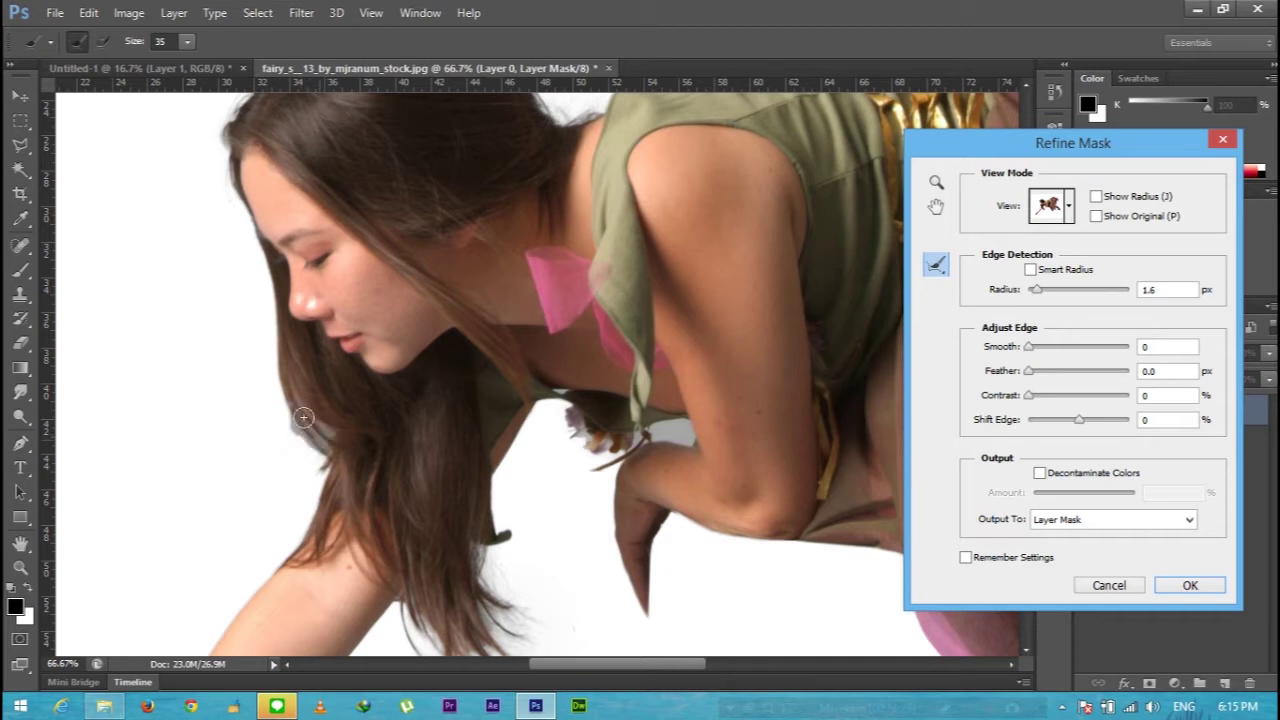
left_click_drag(490, 560, 500, 635)
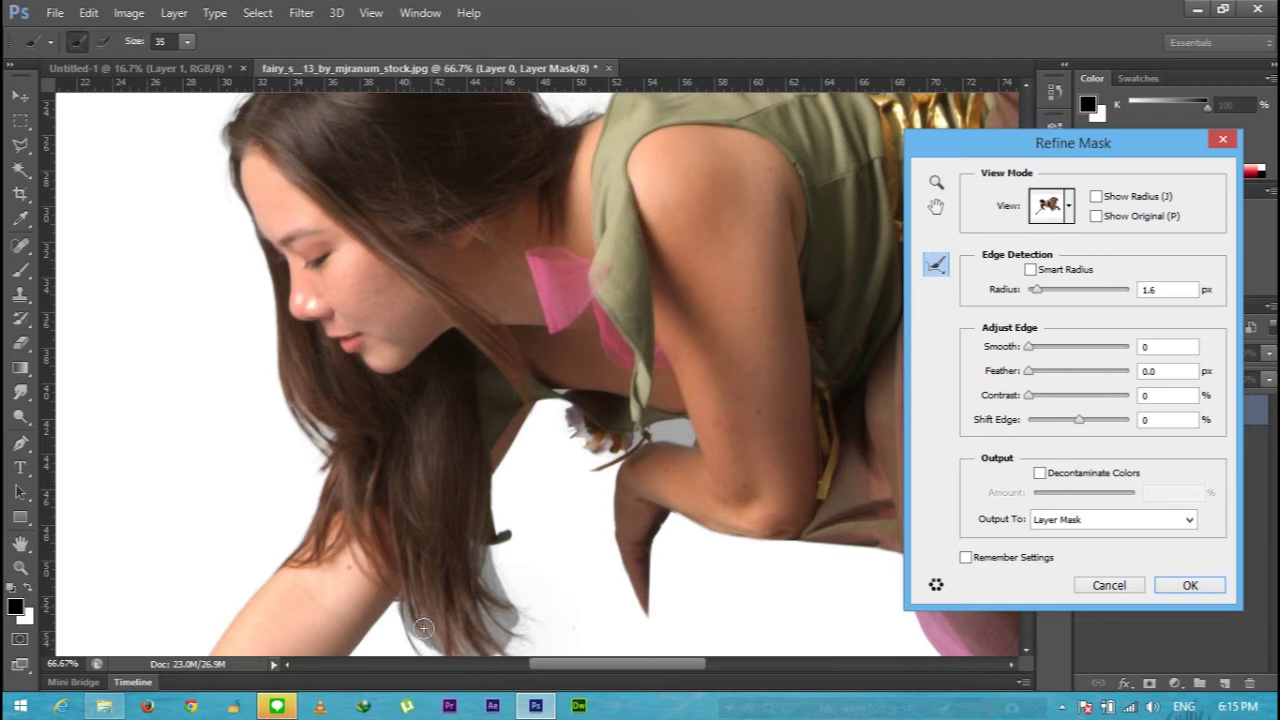
left_click(1025, 650)
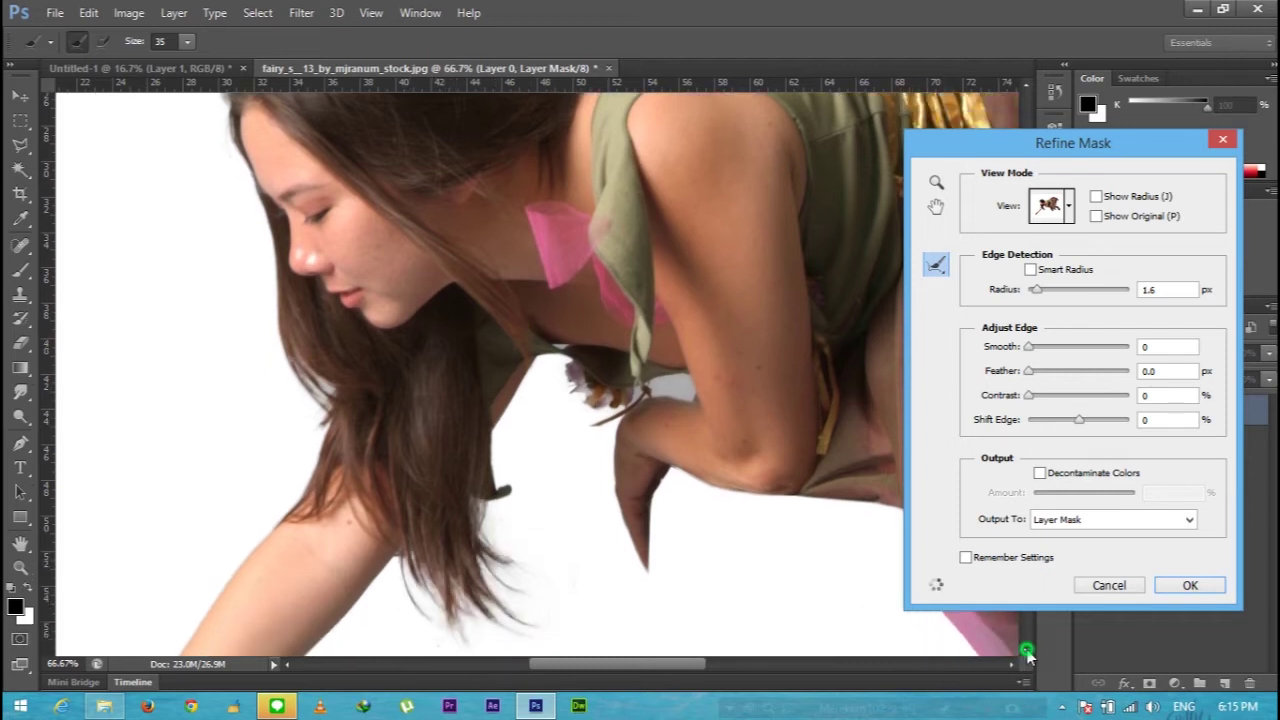
left_click_drag(401, 541, 482, 484)
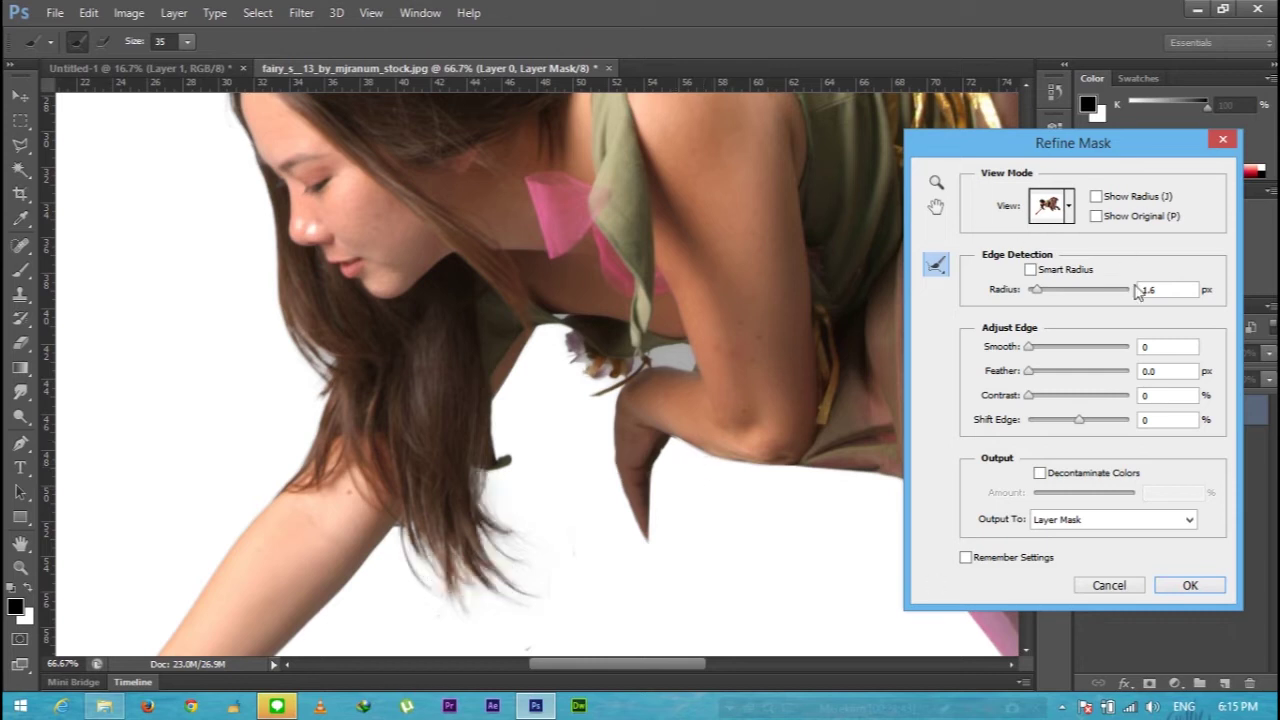
left_click(1190, 585)
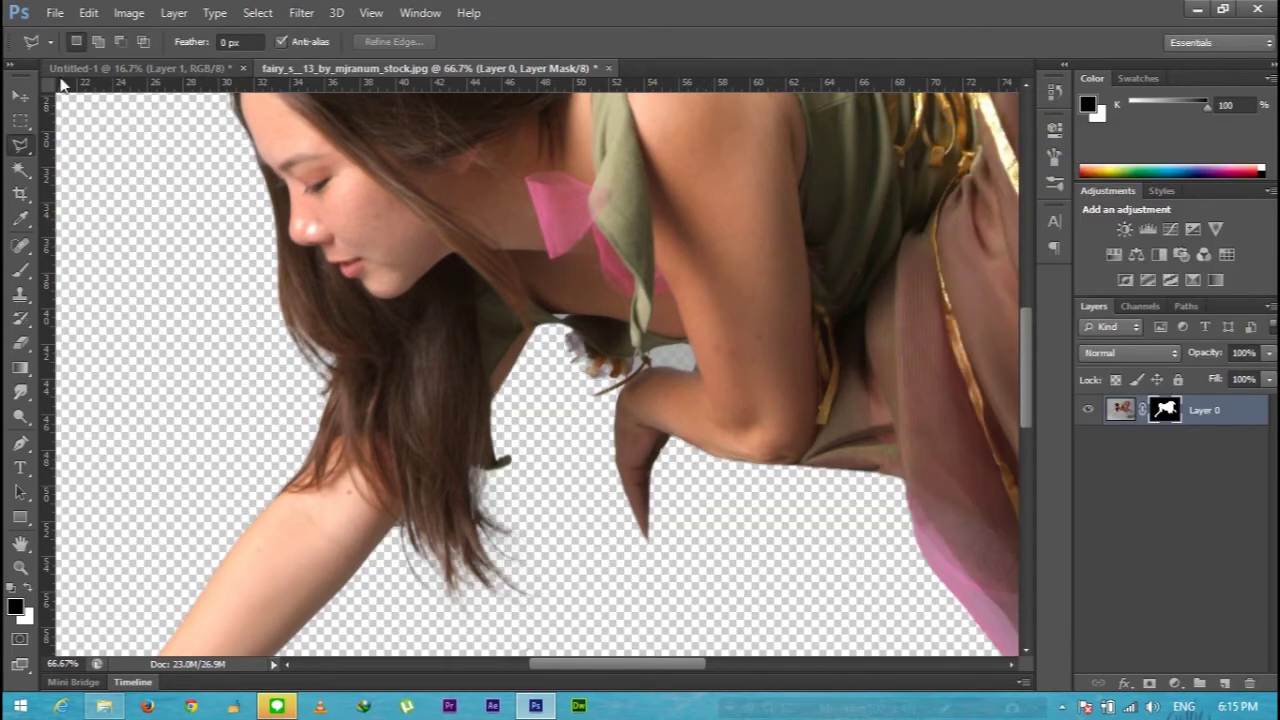
- Place the cut-out fairy in the sea composite, scaled to 63.18% just above the waterline
left_click(20, 95)
mouse_move(492, 210)
left_mouse_down()
mouse_move(258, 135)
mouse_move(506, 314)
left_mouse_up()
left_click_drag(596, 323, 541, 313)
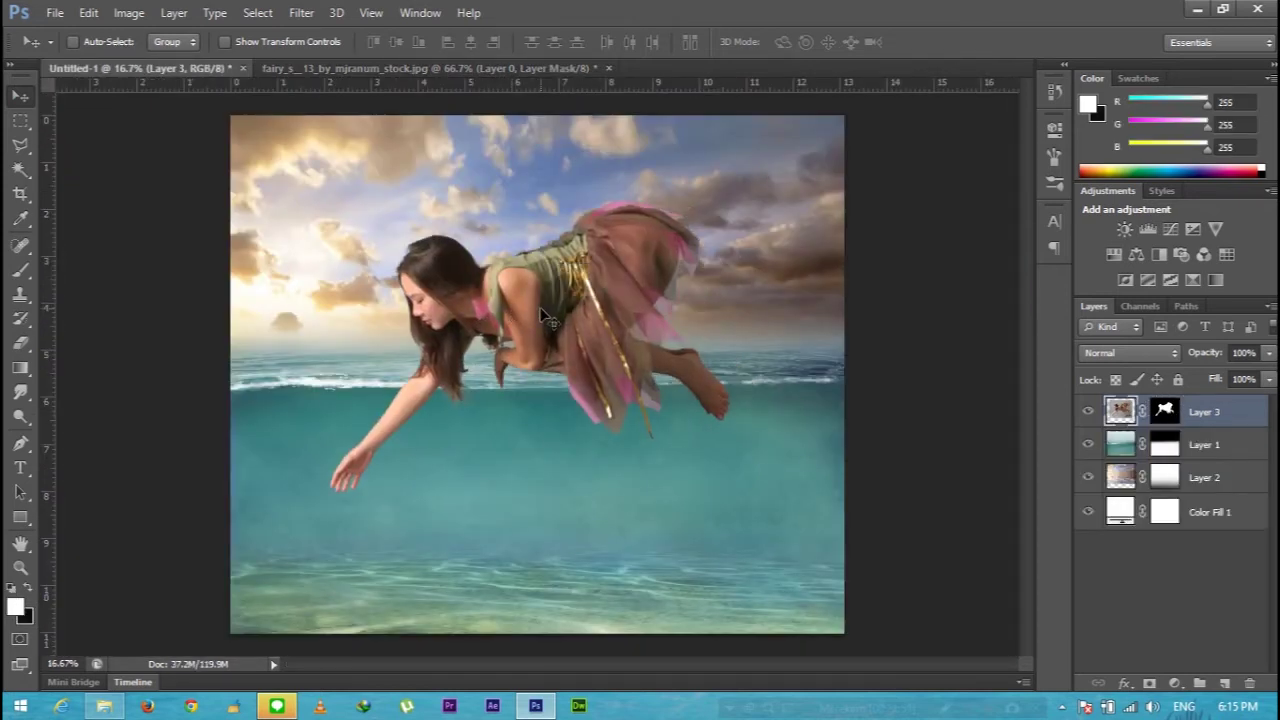
key("ctrl+t")
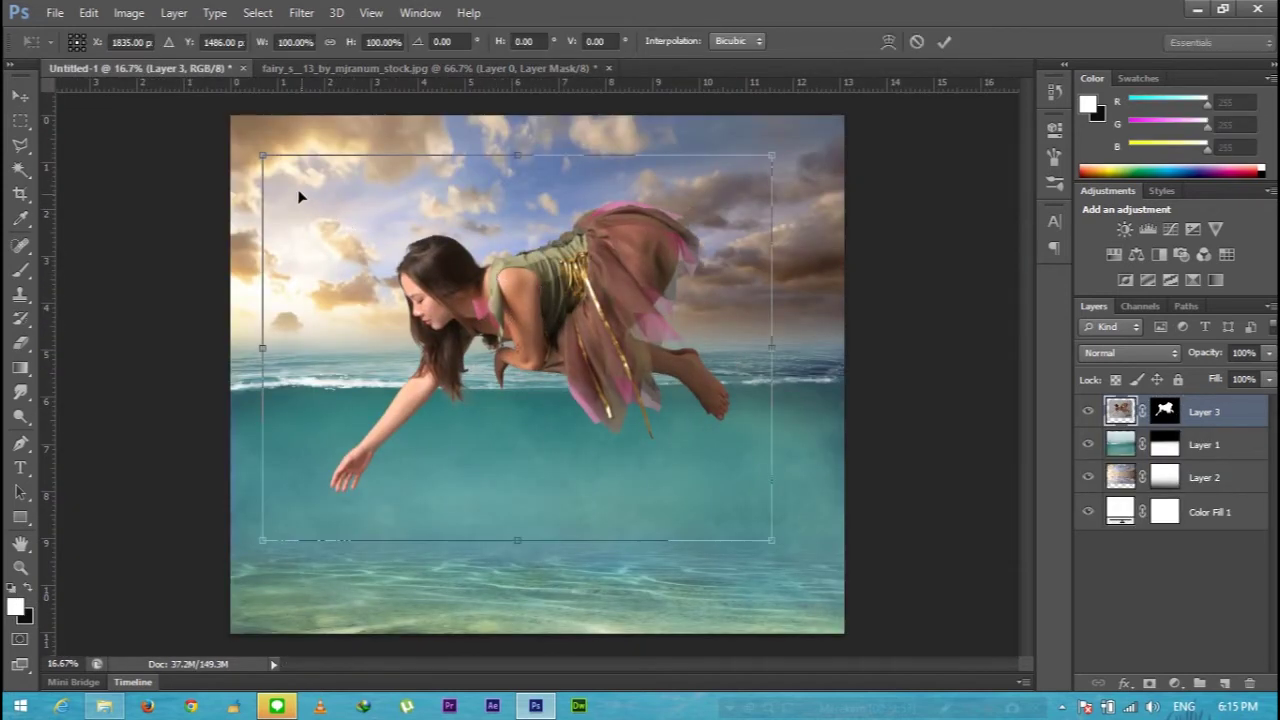
left_click_drag(262, 155, 449, 297)
left_click_drag(664, 365, 591, 309)
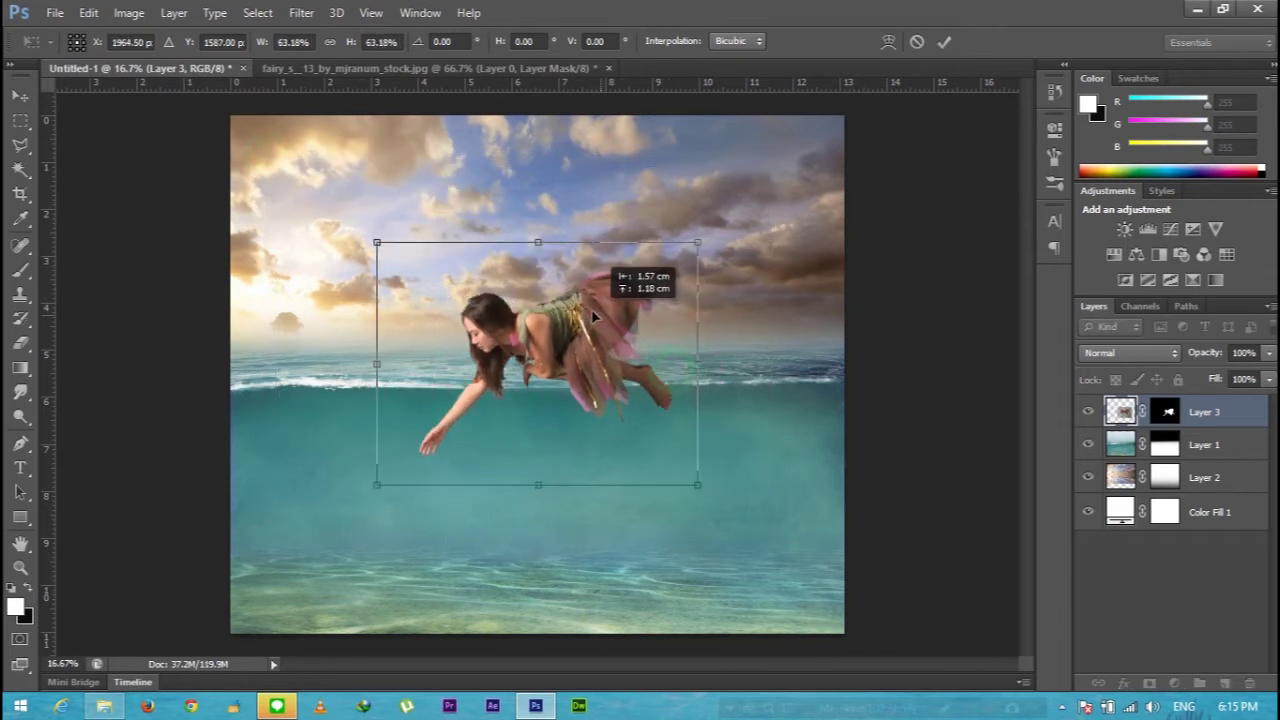
key("Return")
- Close the fairy source photo without saving and bring up the Open dialog
left_click(430, 68)
left_click(608, 68)
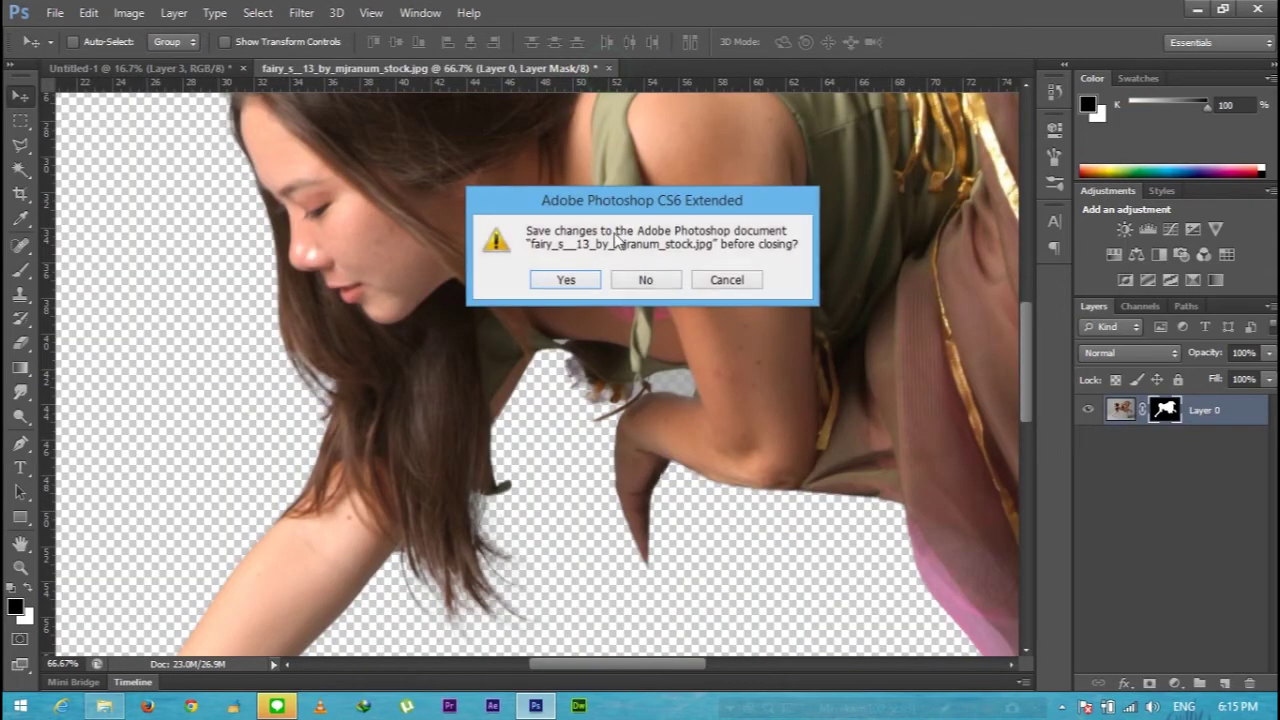
left_click(648, 280)
key("ctrl+o")
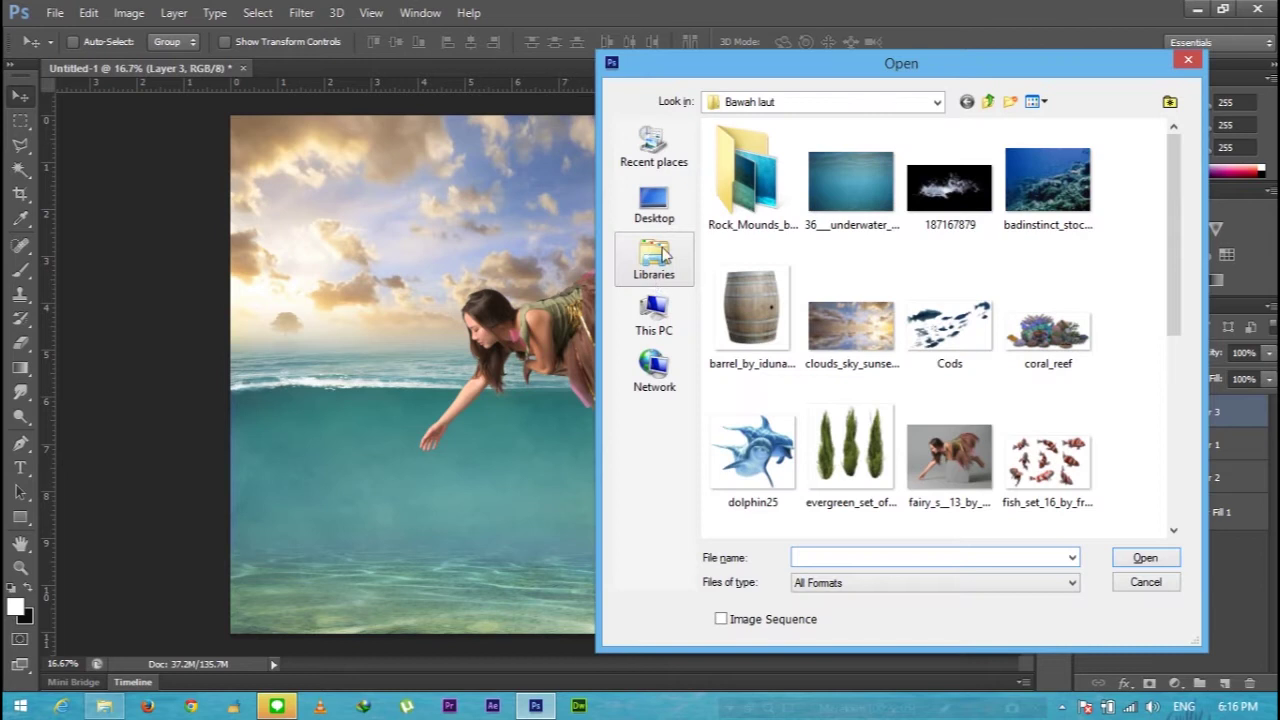
- Bring the barrel image into the composite, rotated onto its side at the waterline
double_click(778, 320)
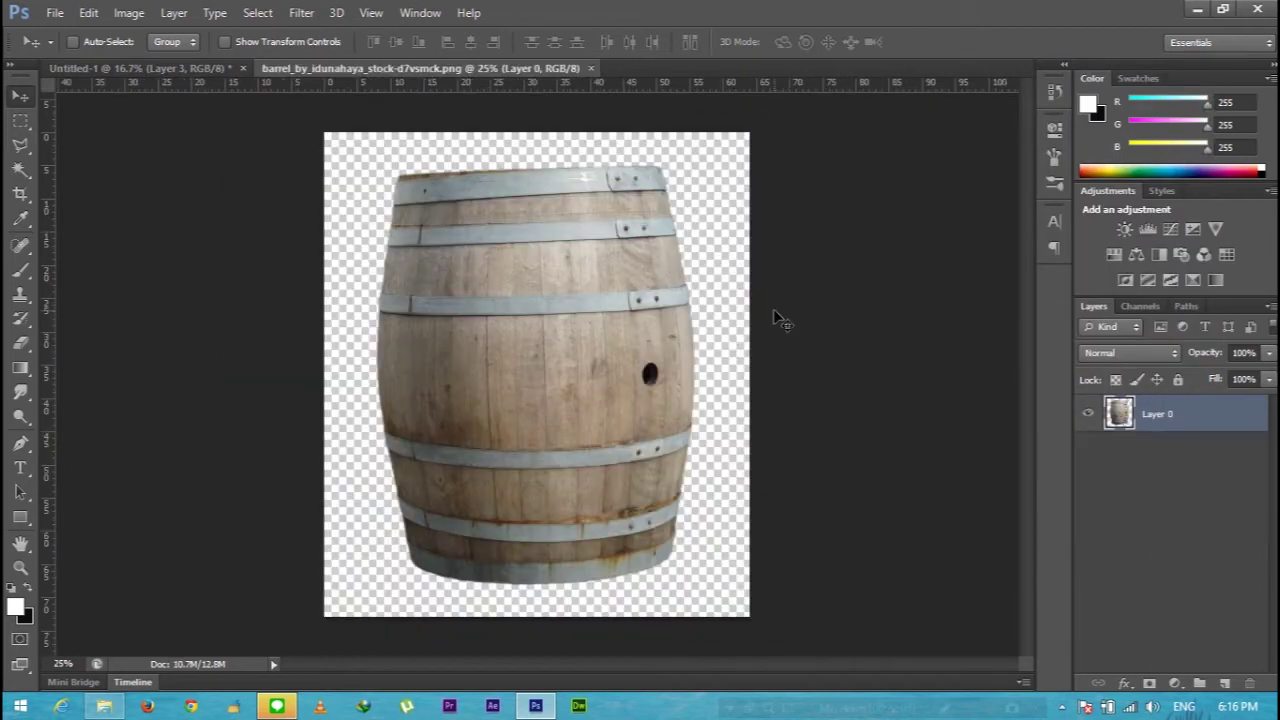
left_click_drag(470, 334, 465, 330)
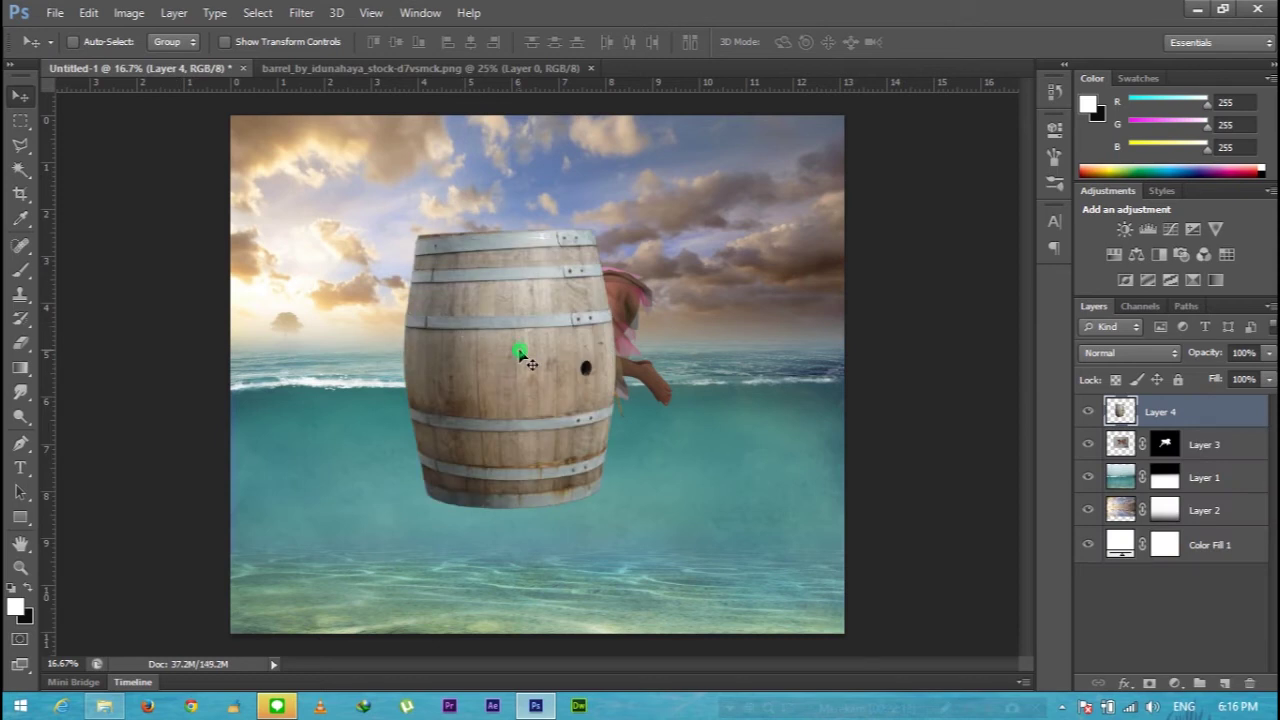
left_click_drag(512, 352, 532, 394)
key("ctrl+t")
mouse_move(343, 586)
left_mouse_down()
mouse_move(700, 556)
mouse_move(700, 540)
left_mouse_up()
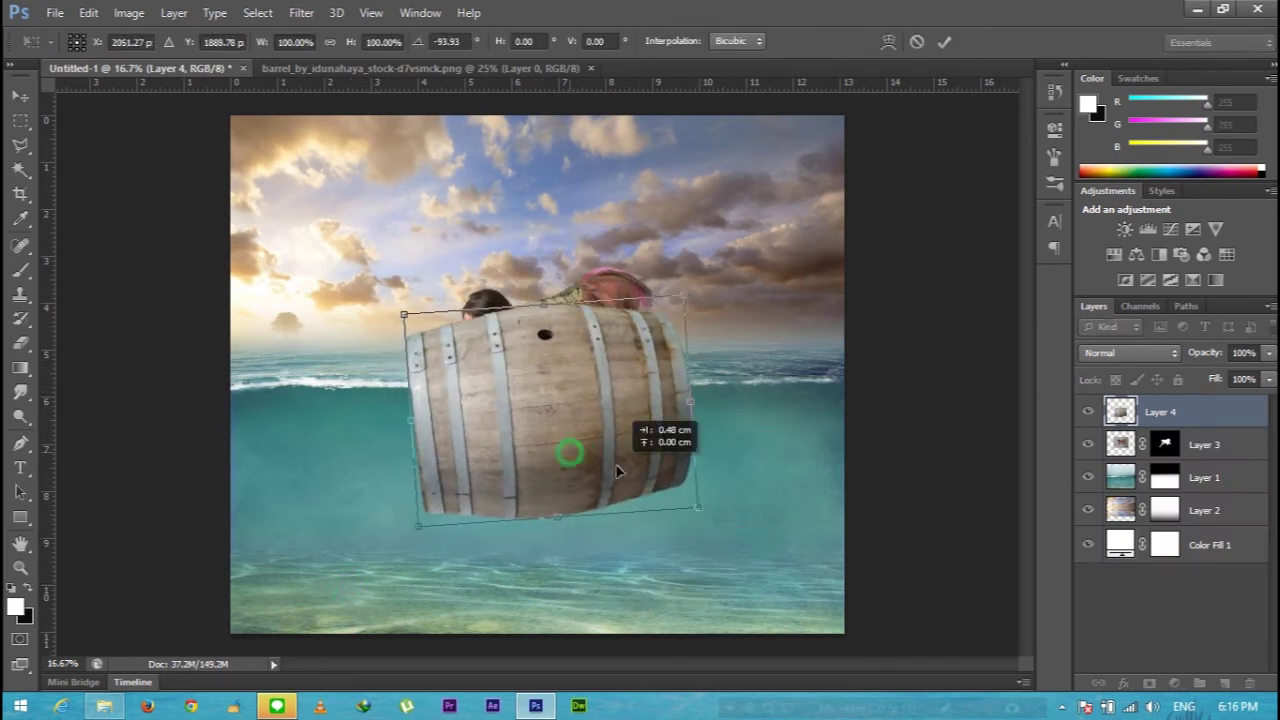
left_click_drag(571, 451, 614, 457)
key("Return")
- Move the barrel layer below the girl and scale it to about 58.39%
left_click_drag(1177, 425, 1195, 449)
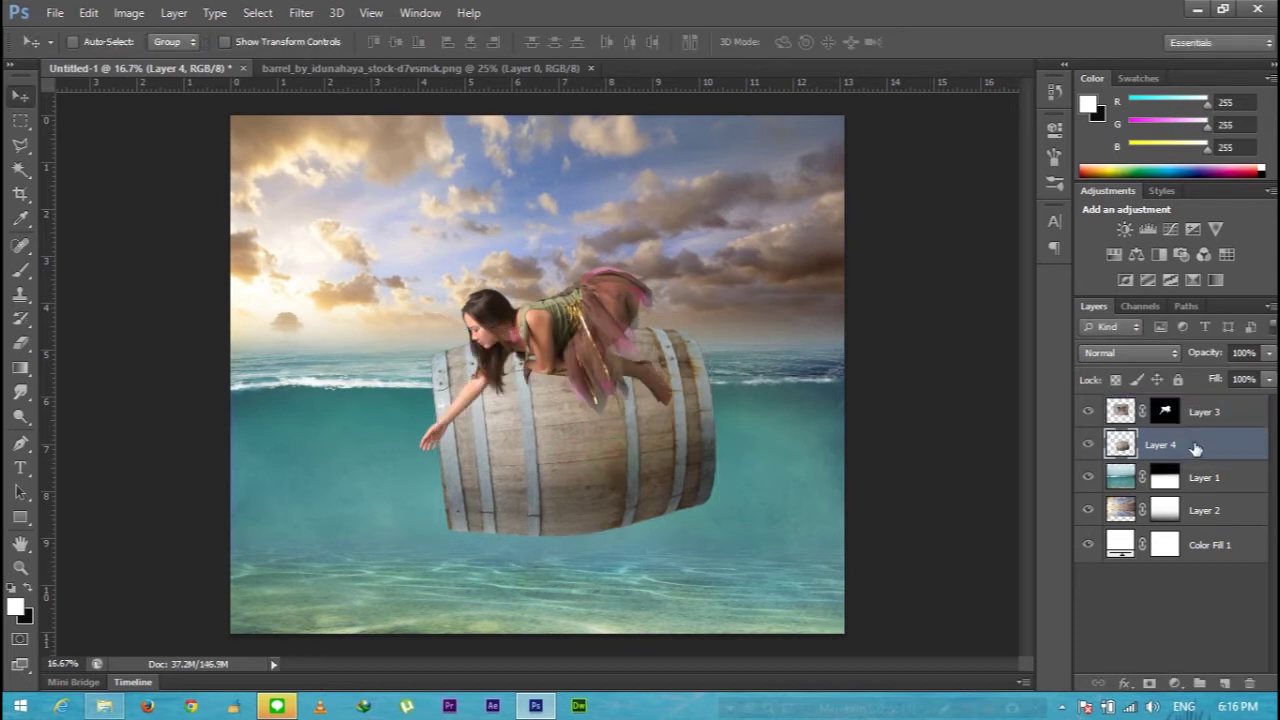
key("ctrl+t")
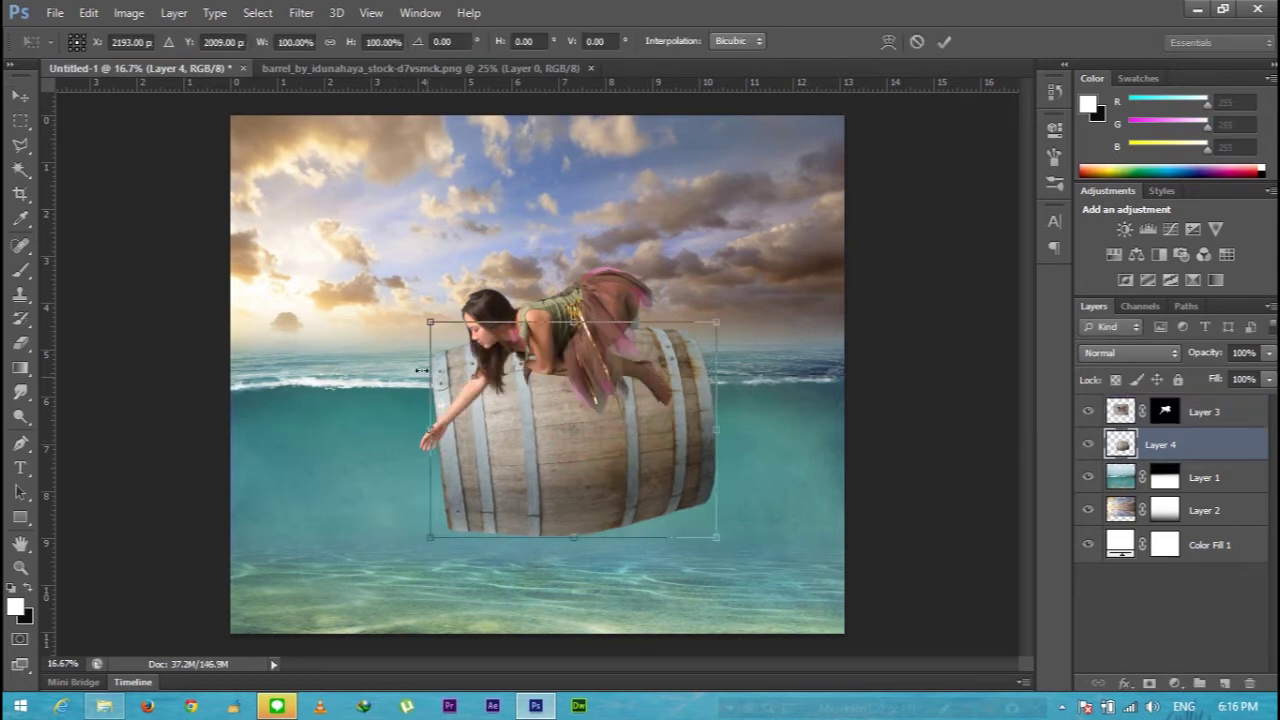
left_click_drag(428, 323, 549, 413)
- Position the barrel under the girl's knee, tilted to about -3°, and commit the transform
key("ctrl+plus")
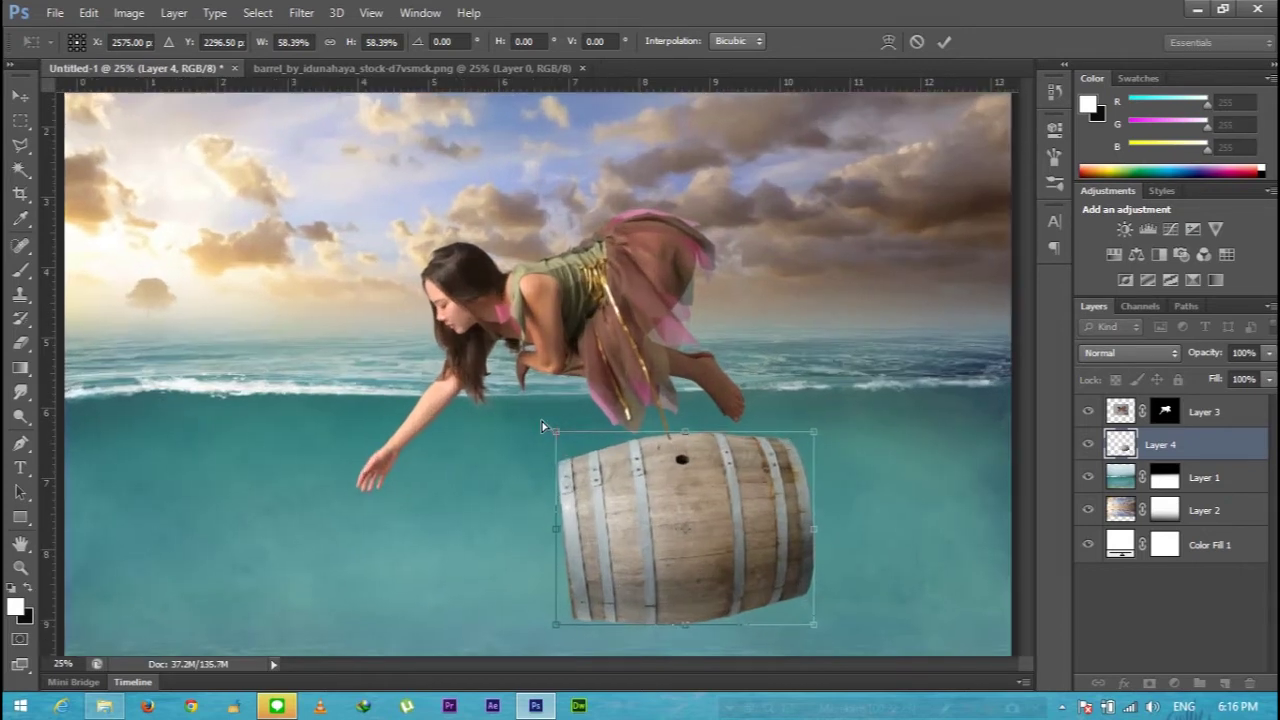
key("ctrl+plus")
key("ctrl+plus")
key("ctrl+plus")
left_click_drag(812, 591, 692, 440)
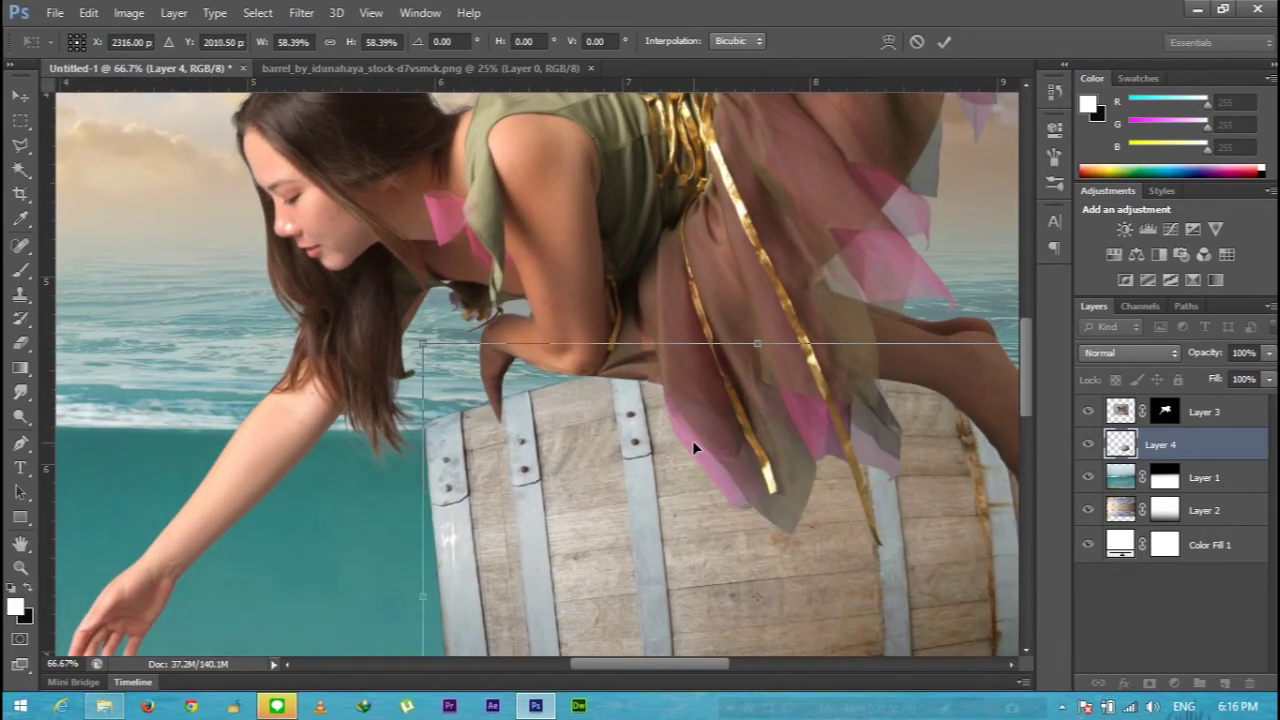
key("ctrl+plus")
key("ctrl+plus")
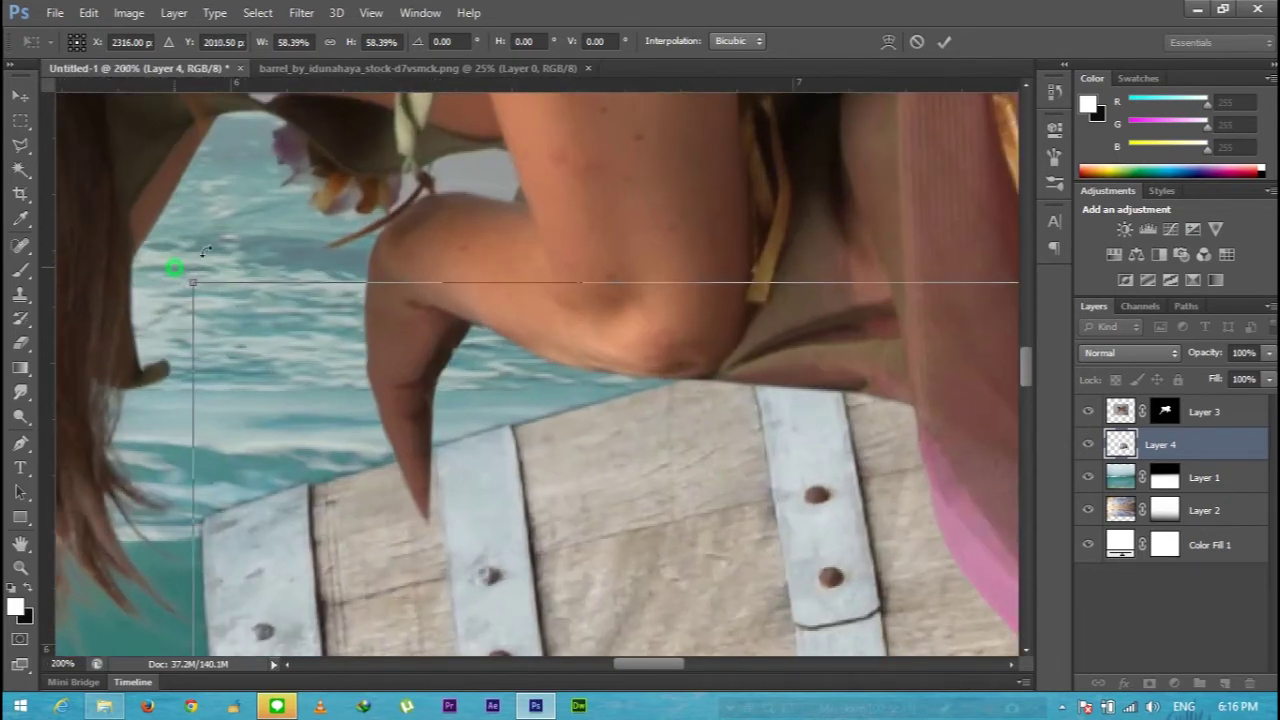
left_click_drag(204, 252, 470, 70)
mouse_move(677, 423)
left_mouse_down()
mouse_move(673, 537)
mouse_move(699, 488)
mouse_move(697, 516)
left_mouse_up()
left_click_drag(547, 138, 527, 110)
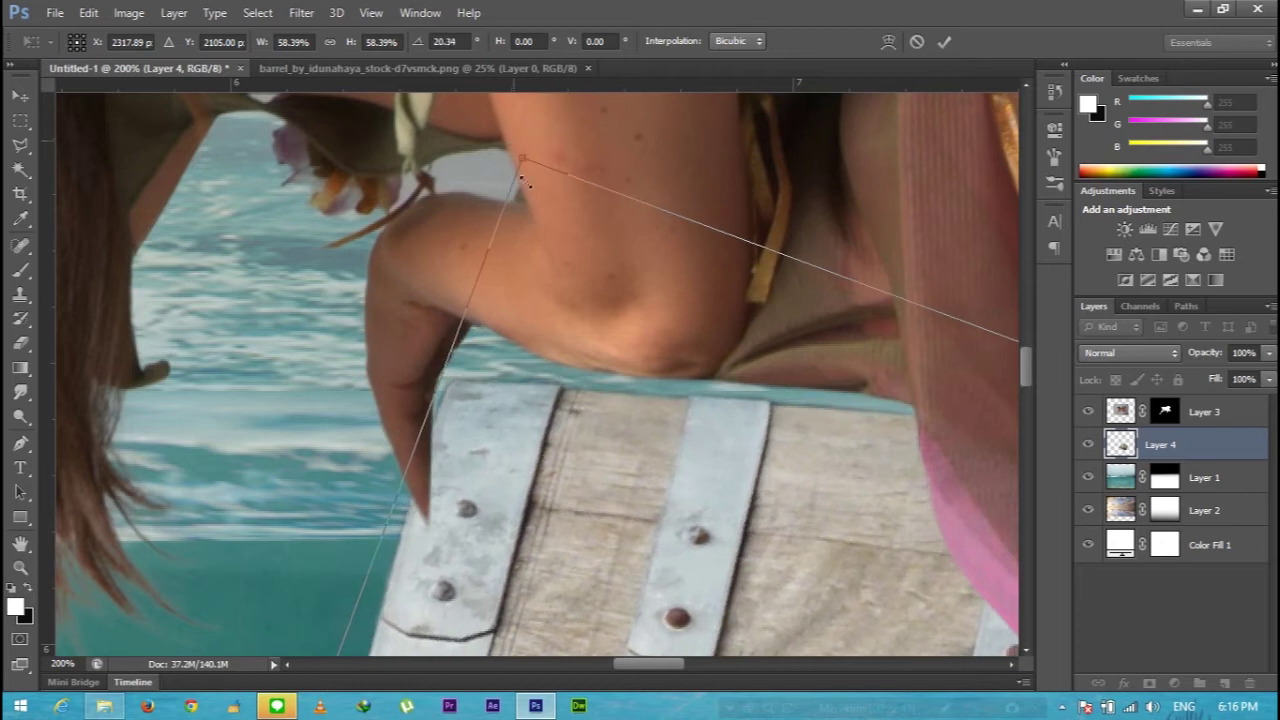
mouse_move(670, 513)
left_mouse_down()
mouse_move(670, 458)
mouse_move(686, 453)
left_mouse_up()
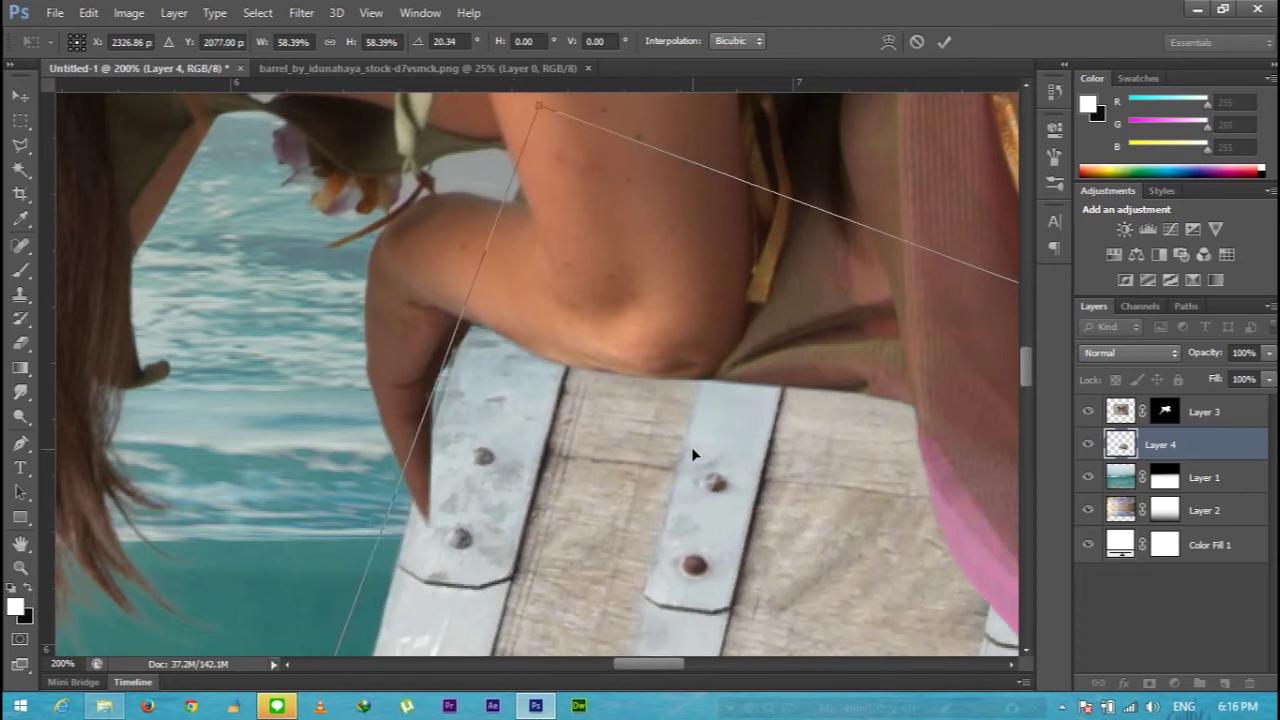
key("ctrl+minus")
key("ctrl+minus")
key("ctrl+minus")
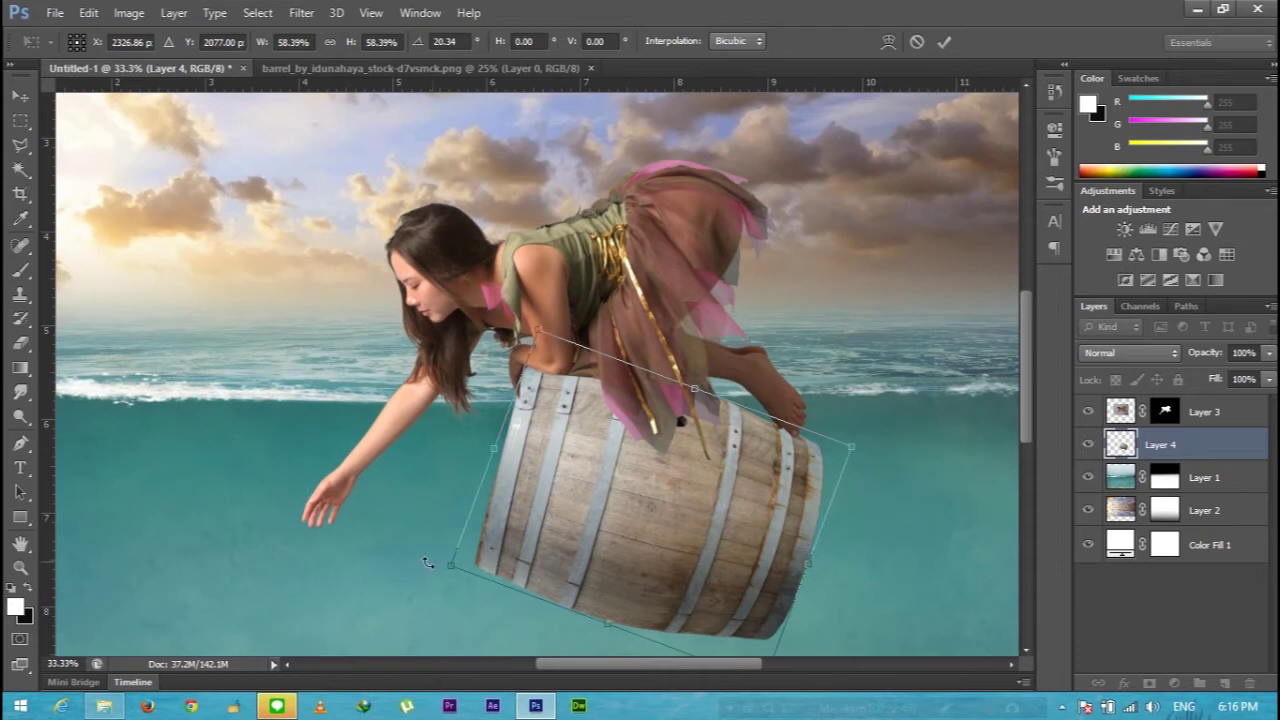
left_click_drag(428, 563, 592, 598)
mouse_move(595, 546)
left_mouse_down()
mouse_move(658, 481)
mouse_move(648, 472)
left_mouse_up()
left_click_drag(907, 569, 905, 577)
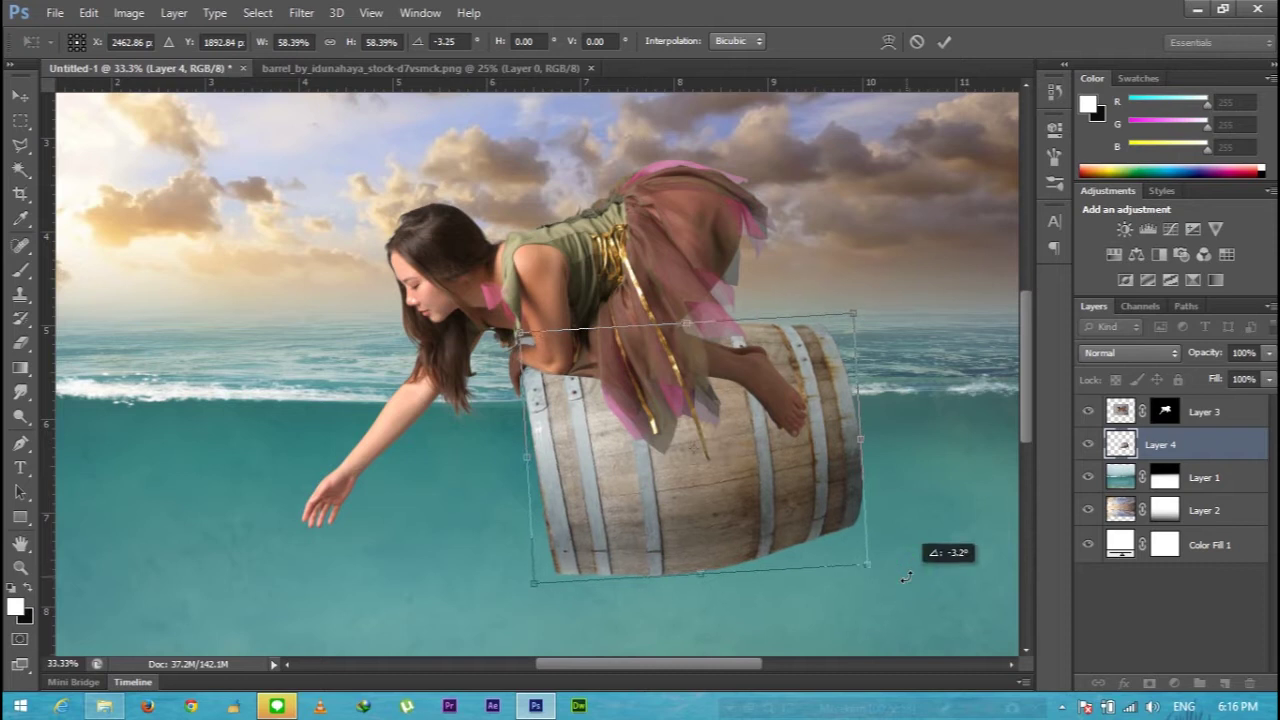
double_click(714, 494)
- Rotate the girl layer about -11.7° so she lies along the barrel, and commit
left_click(1135, 411)
key("ctrl+t")
left_click_drag(618, 340, 622, 345)
left_click_drag(183, 581, 197, 614)
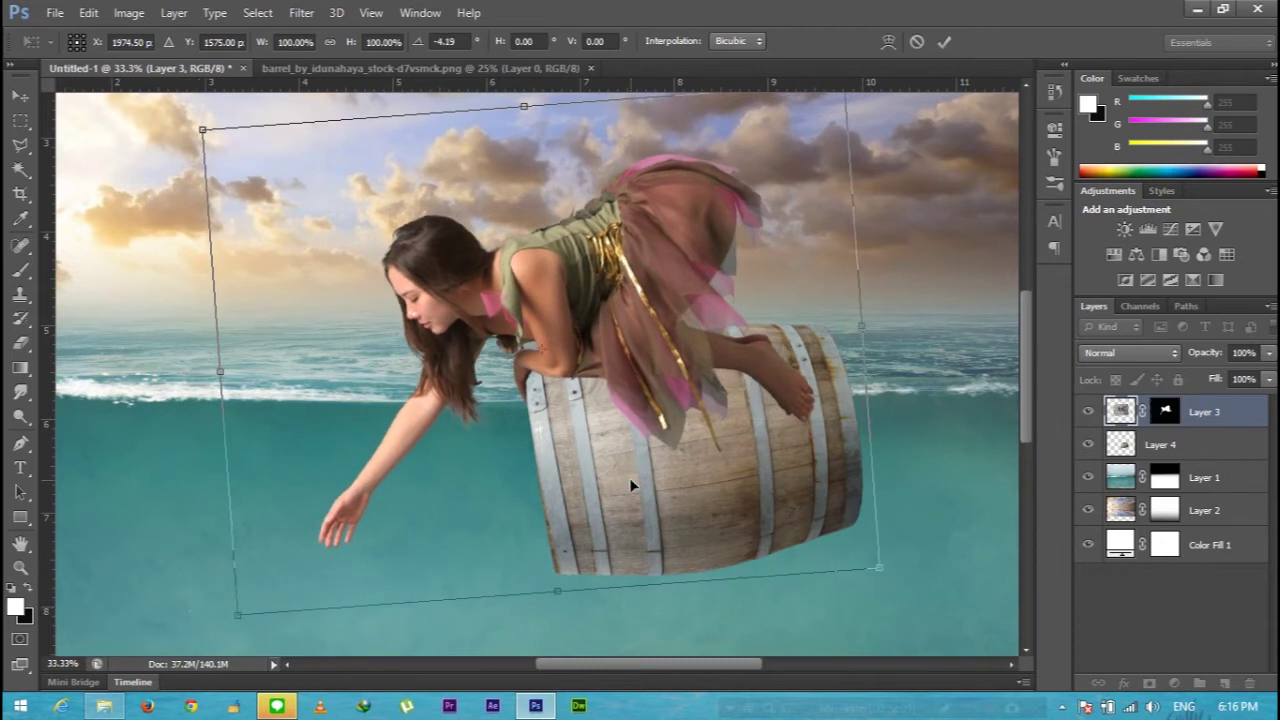
left_click_drag(630, 485, 616, 472)
scroll(617, 472, "up", 5)
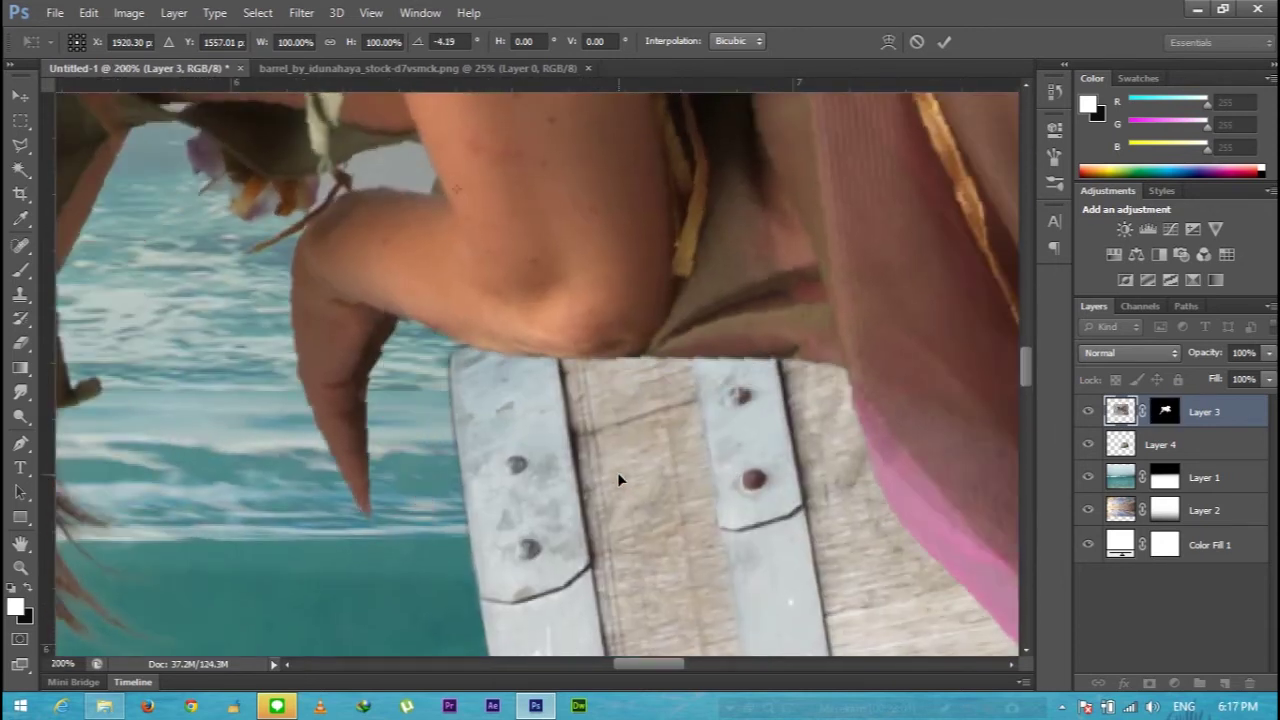
left_click_drag(521, 420, 583, 442)
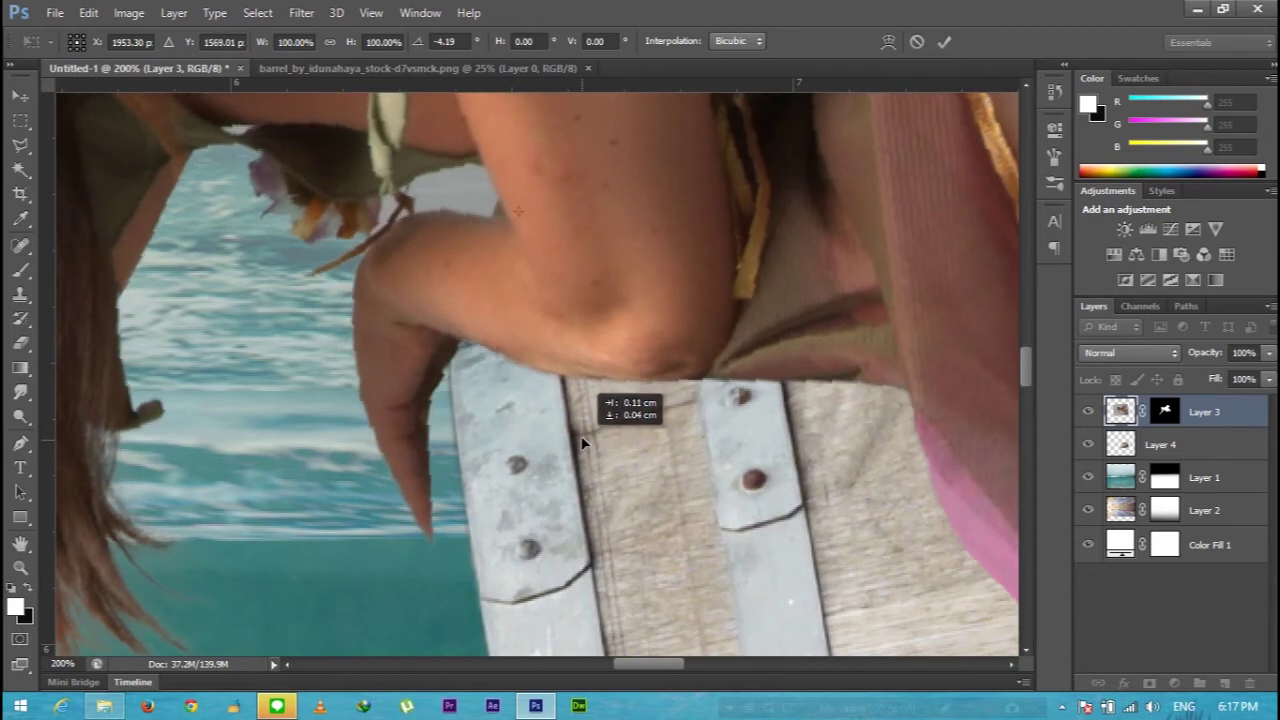
scroll(583, 442, "down", 5)
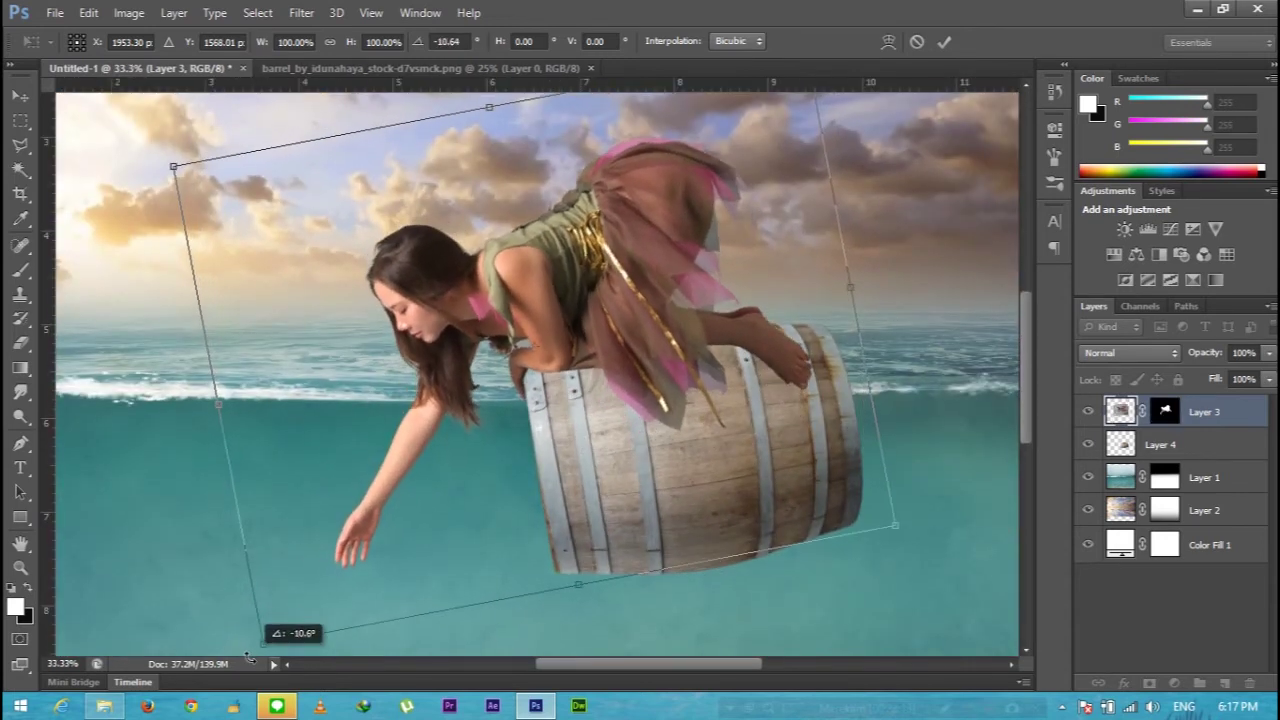
left_click_drag(211, 625, 262, 648)
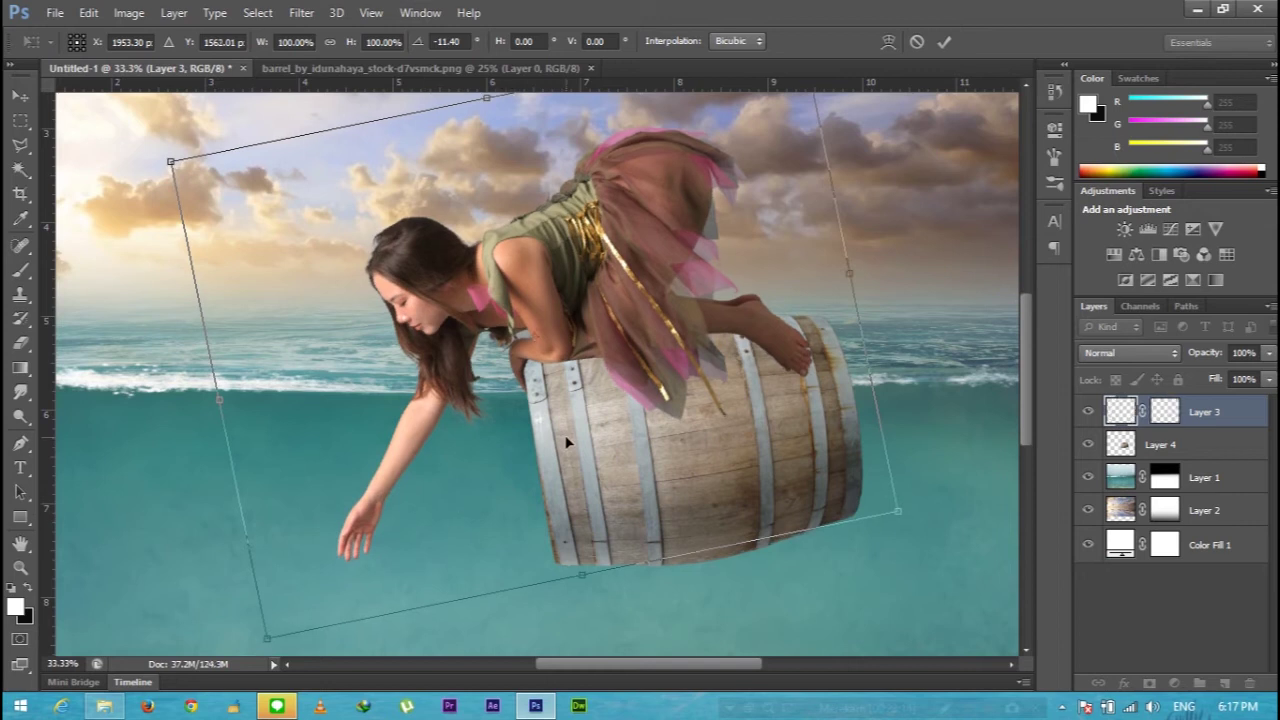
left_click_drag(566, 441, 539, 462)
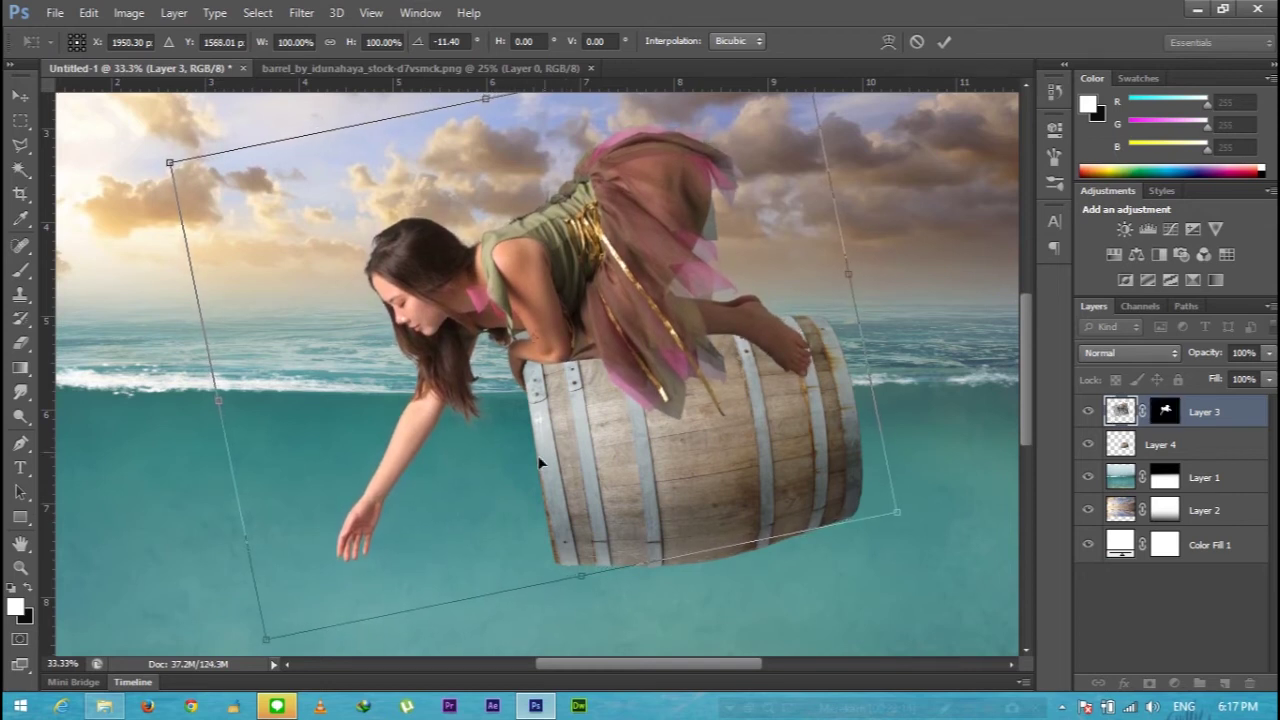
left_click_drag(250, 647, 262, 632)
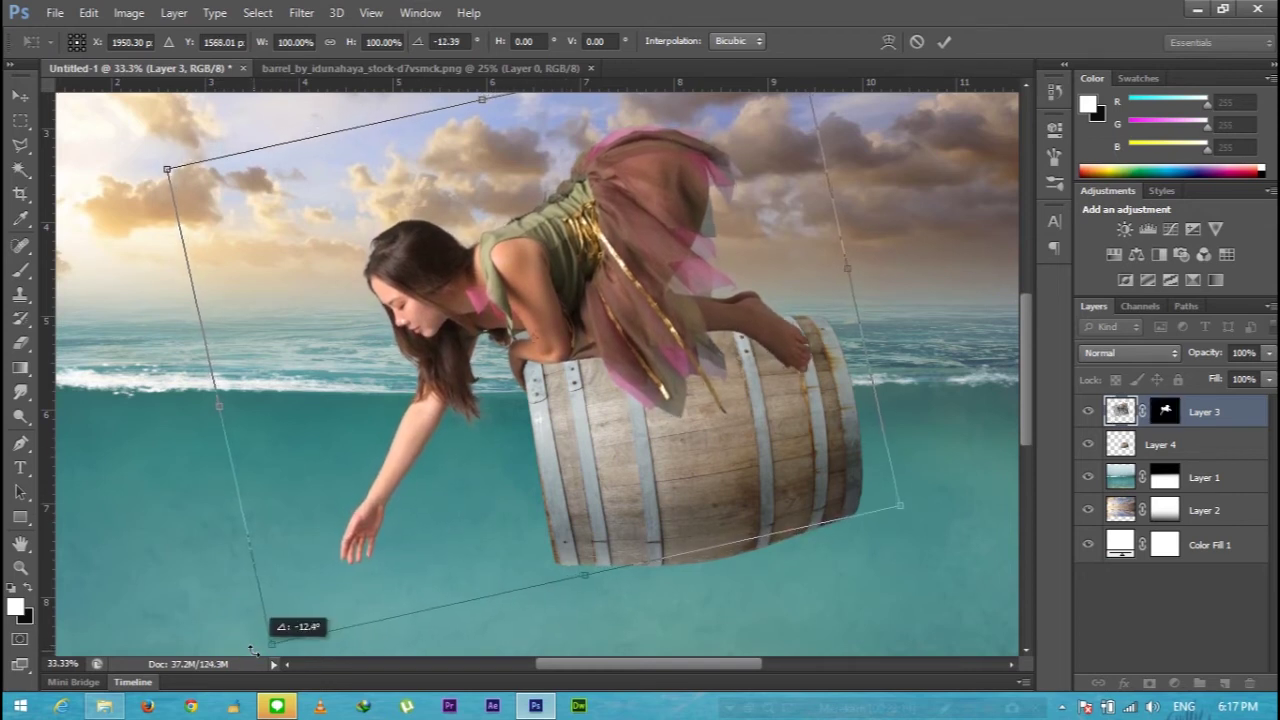
double_click(491, 420)
- Shrink the barrel to about 79%, tilt and widen it slightly, and nudge it under the girl
left_click_drag(1162, 446, 1160, 446)
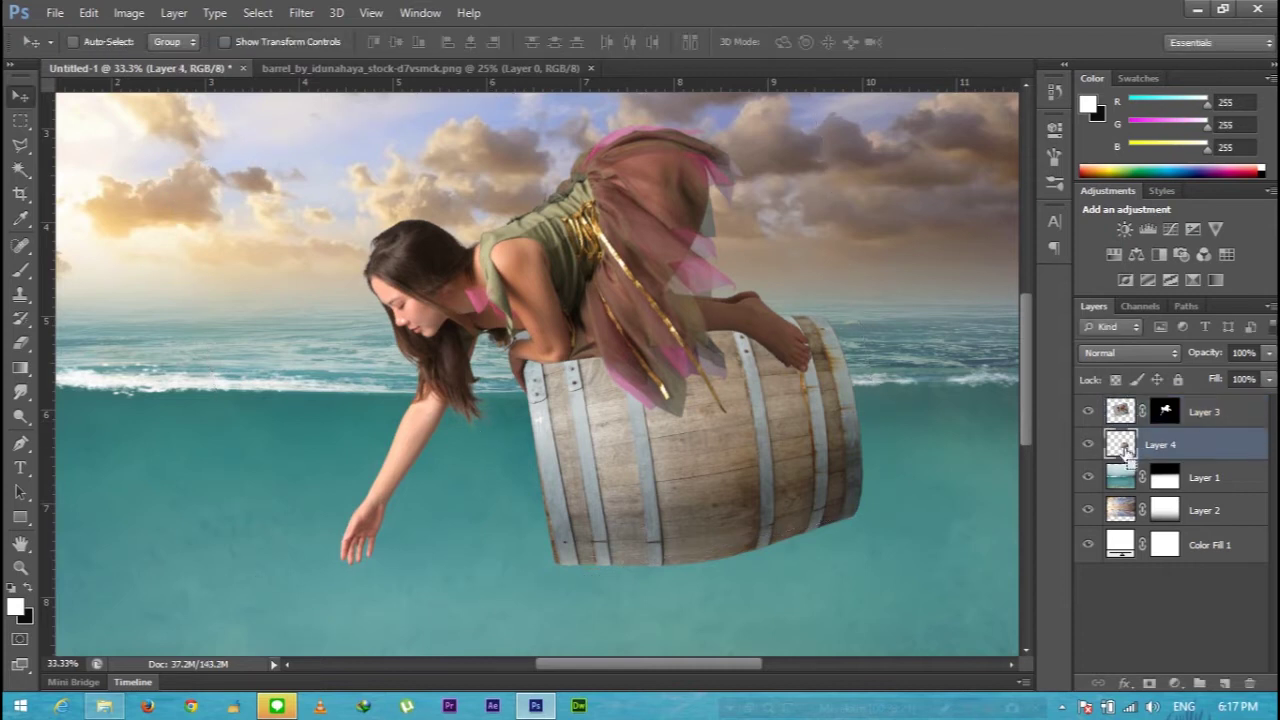
key("ctrl+t")
mouse_move(884, 573)
left_mouse_down()
mouse_move(855, 548)
mouse_move(787, 528)
mouse_move(857, 500)
left_mouse_up()
mouse_move(743, 462)
left_mouse_down()
mouse_move(760, 458)
mouse_move(746, 470)
left_mouse_up()
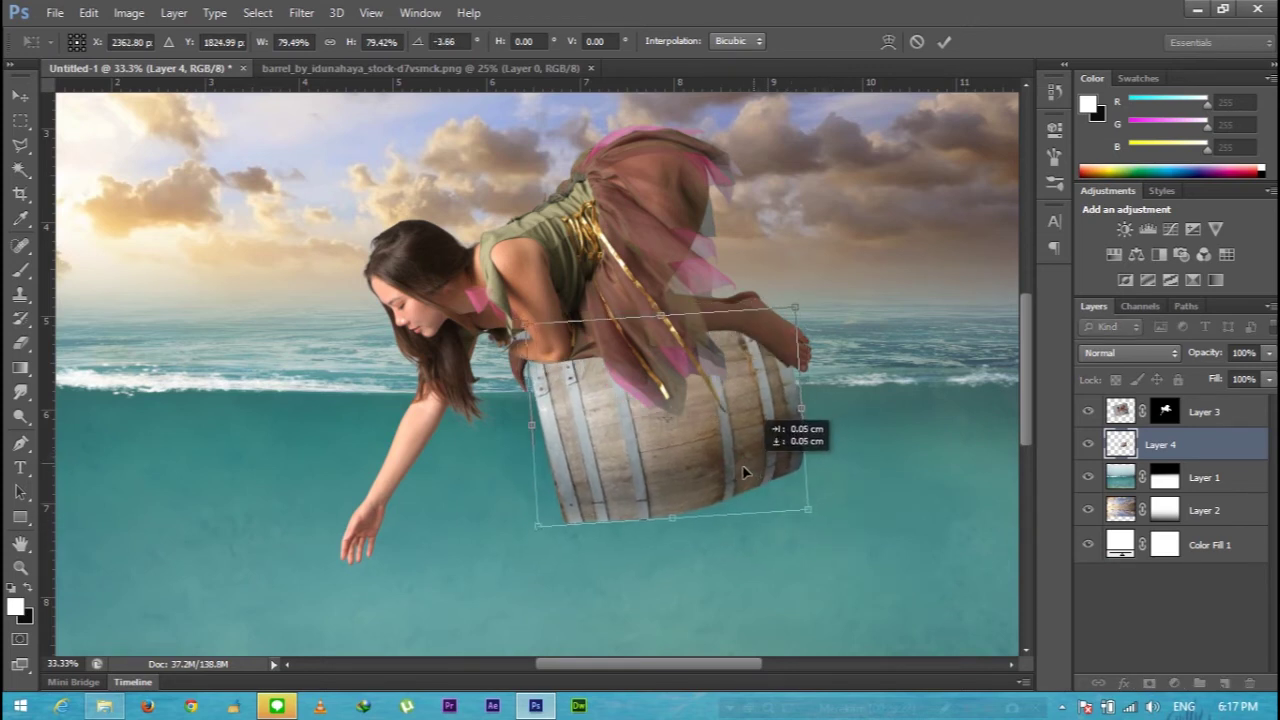
left_click_drag(793, 418, 820, 410)
key("Left")
key("Left")
key("Left")
key("Left")
key("Left")
key("Left")
key("Left")
key("Left")
key("Left")
key("Up")
key("Up")
key("Up")
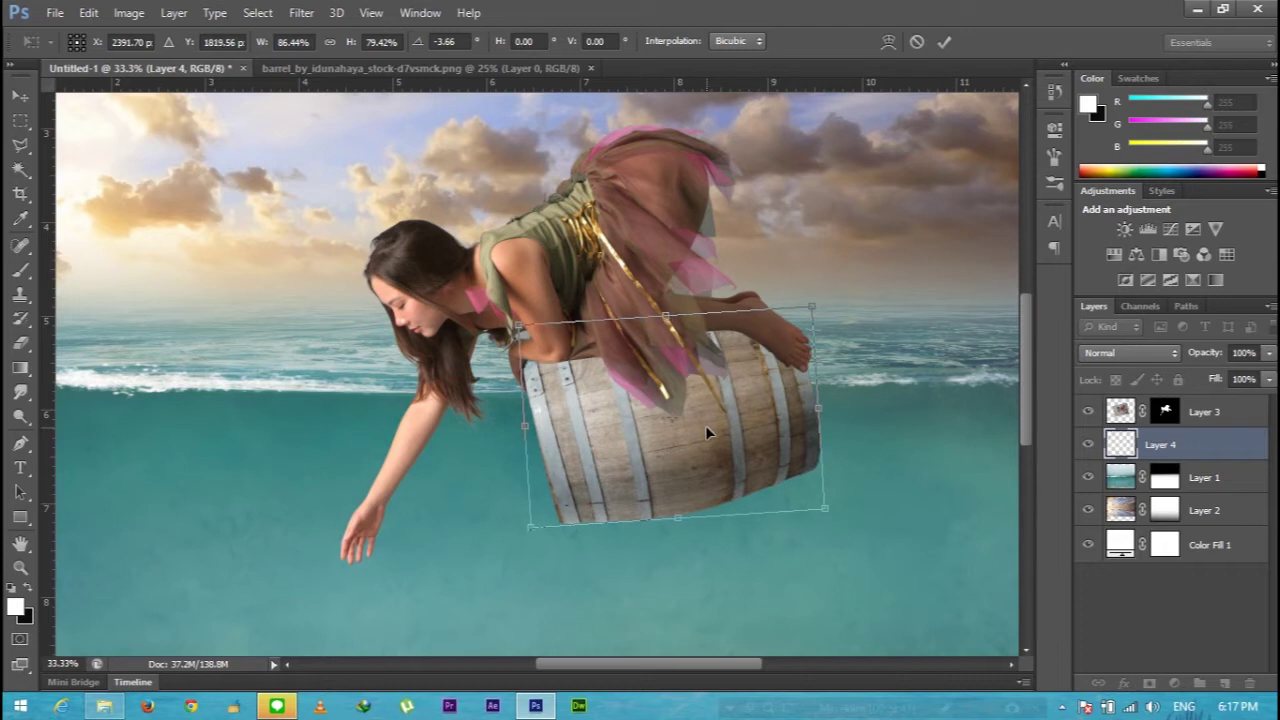
key("Return")
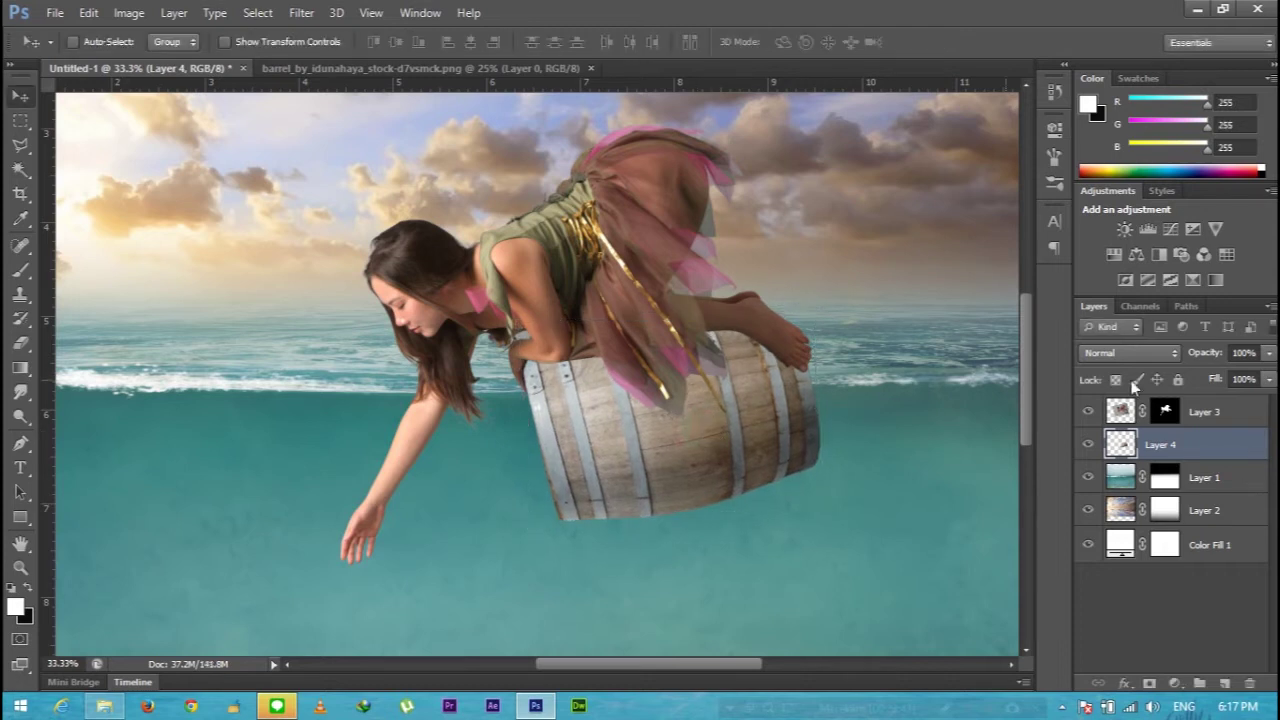
- Shrink the girl's Layer 3 slightly
left_click(1219, 418)
key("ctrl+t")
key("ctrl+minus")
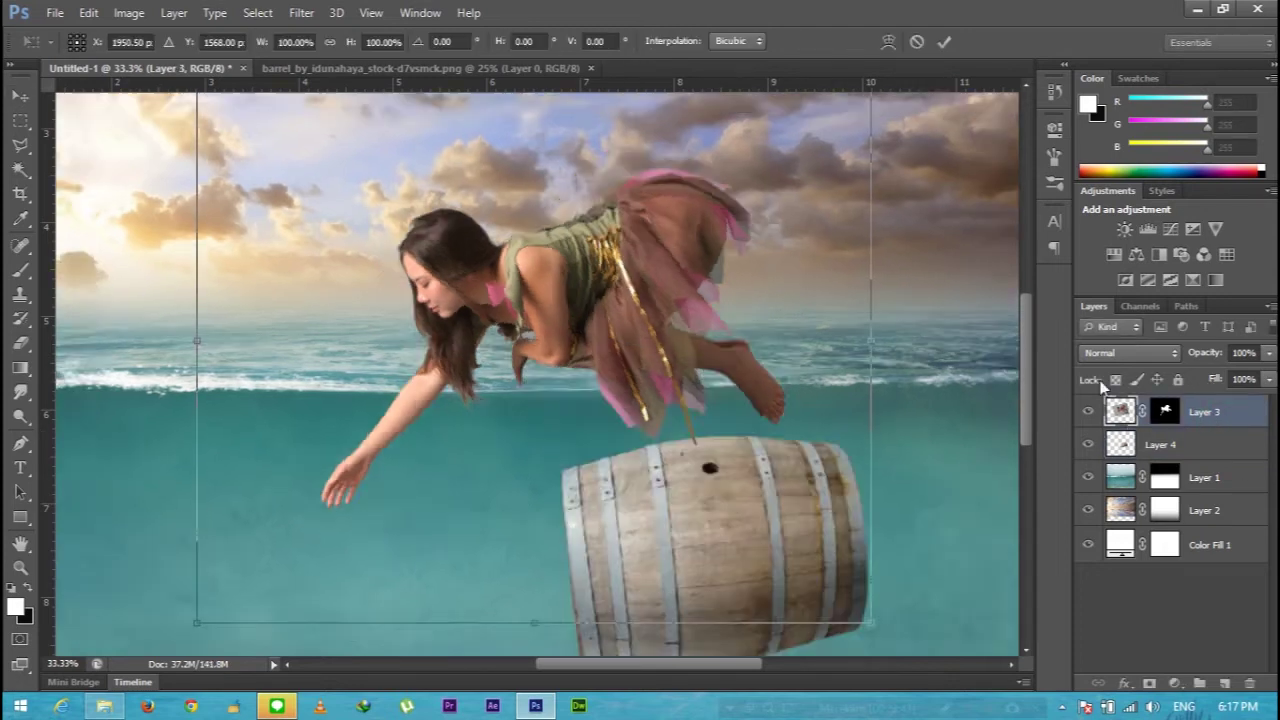
key("ctrl+minus")
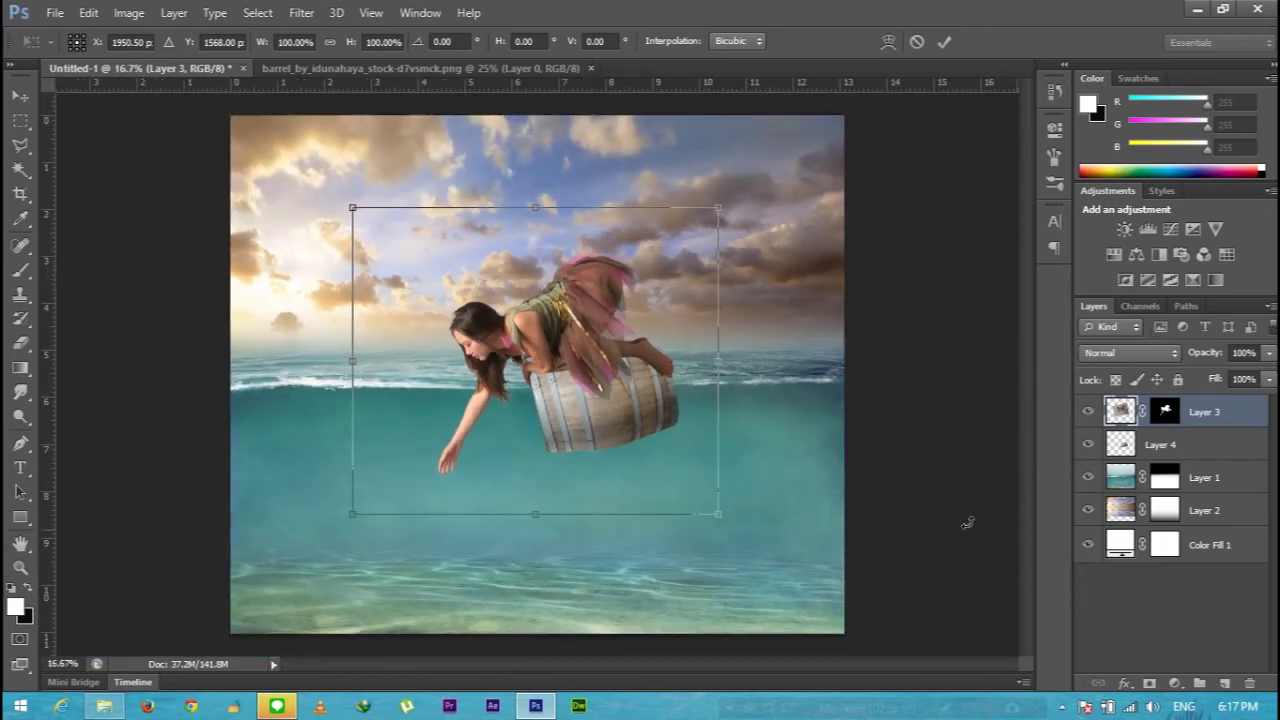
left_click_drag(722, 523, 719, 517)
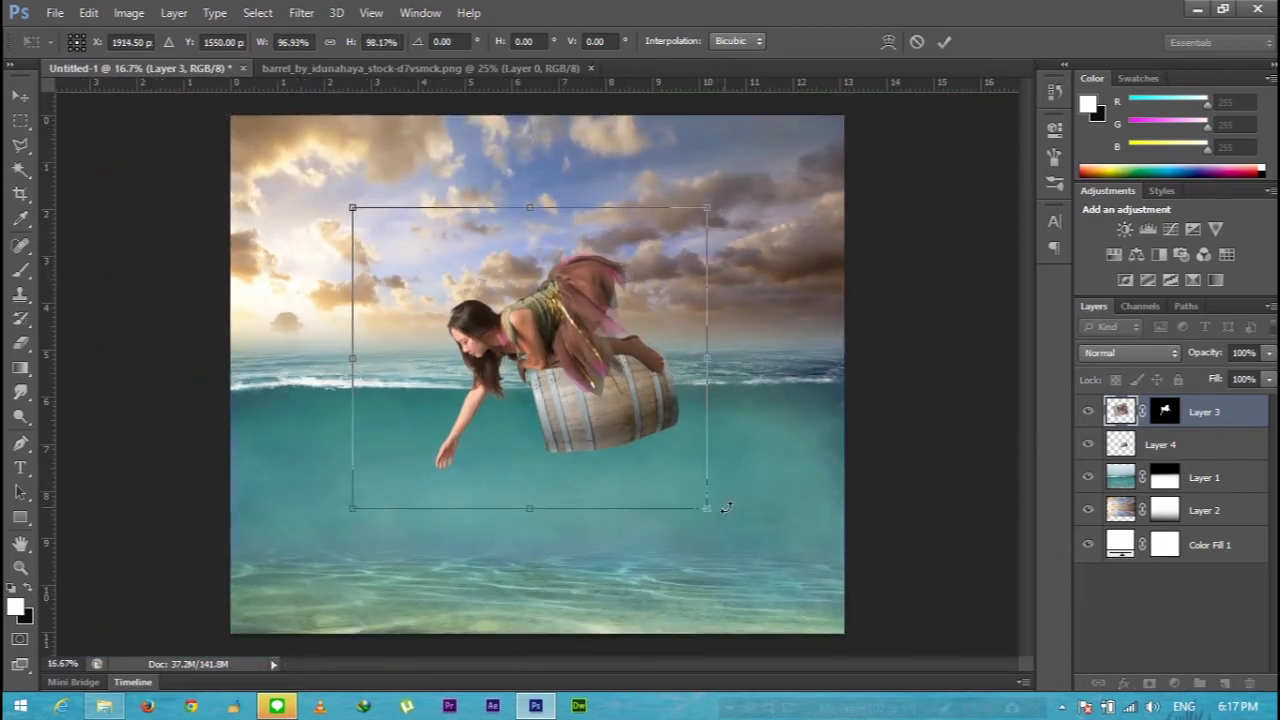
key("Return")
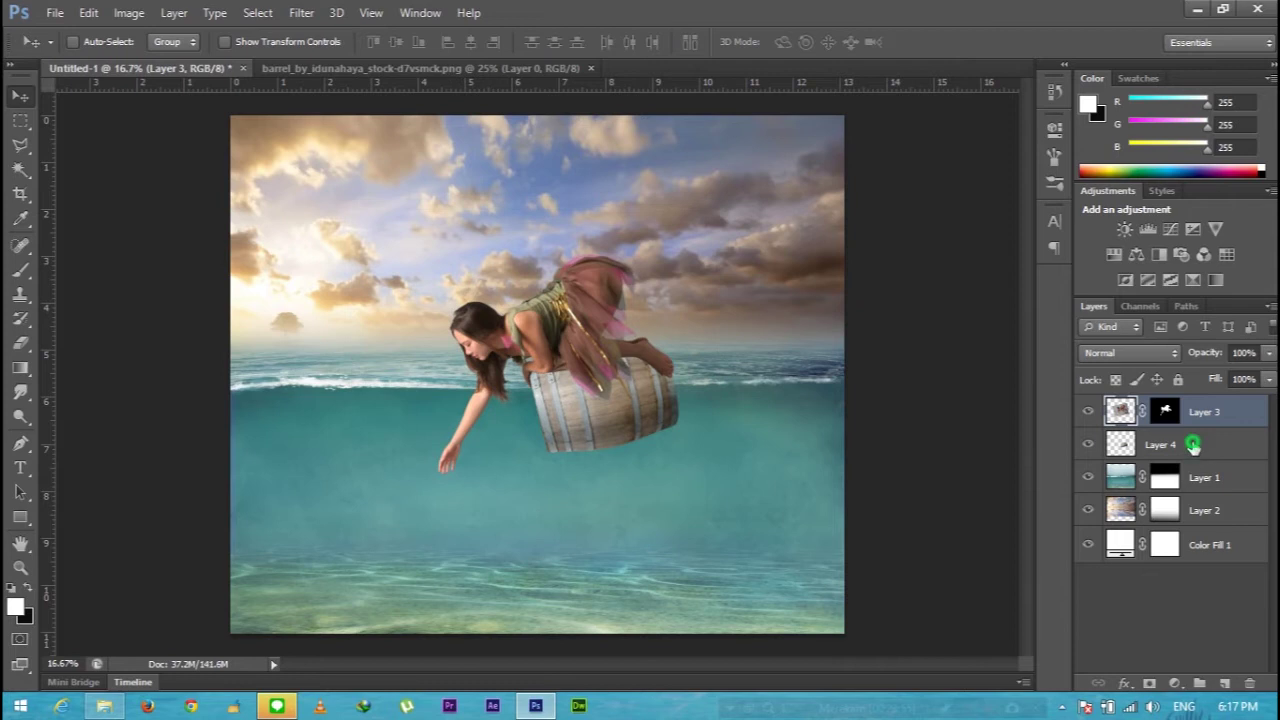
- Scale the girl and barrel together to about 82%, tilt them about 3°, and reposition them
left_click(1193, 445, "ctrl")
key("ctrl+t")
mouse_move(752, 529)
left_mouse_down()
mouse_move(775, 508)
mouse_move(651, 465)
mouse_move(712, 470)
left_mouse_up()
left_click_drag(592, 364, 588, 362)
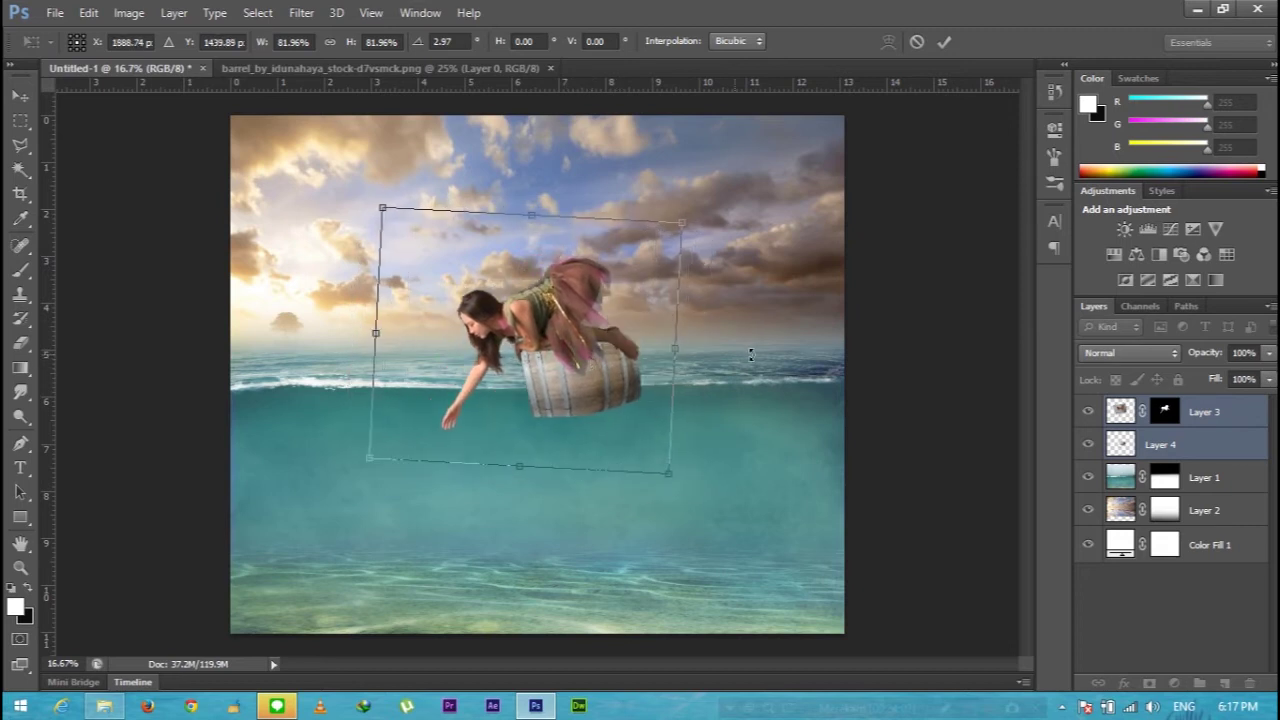
key("ctrl+plus")
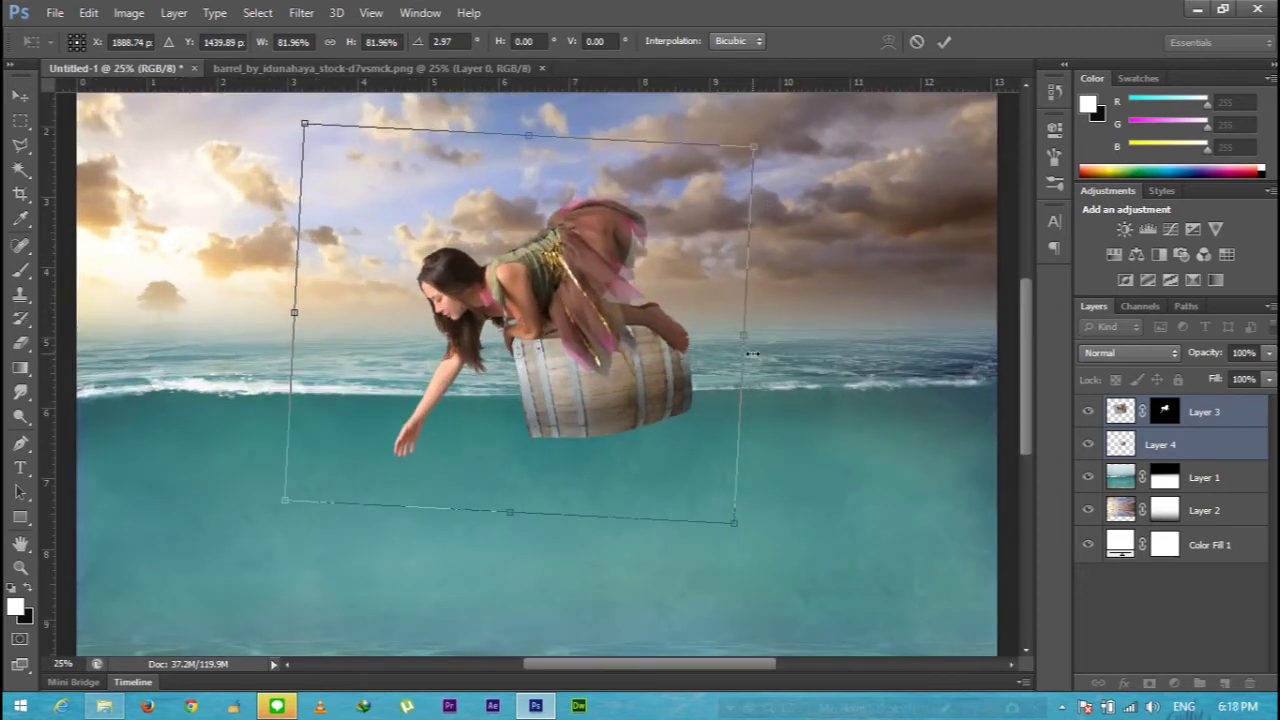
left_click_drag(619, 352, 597, 357)
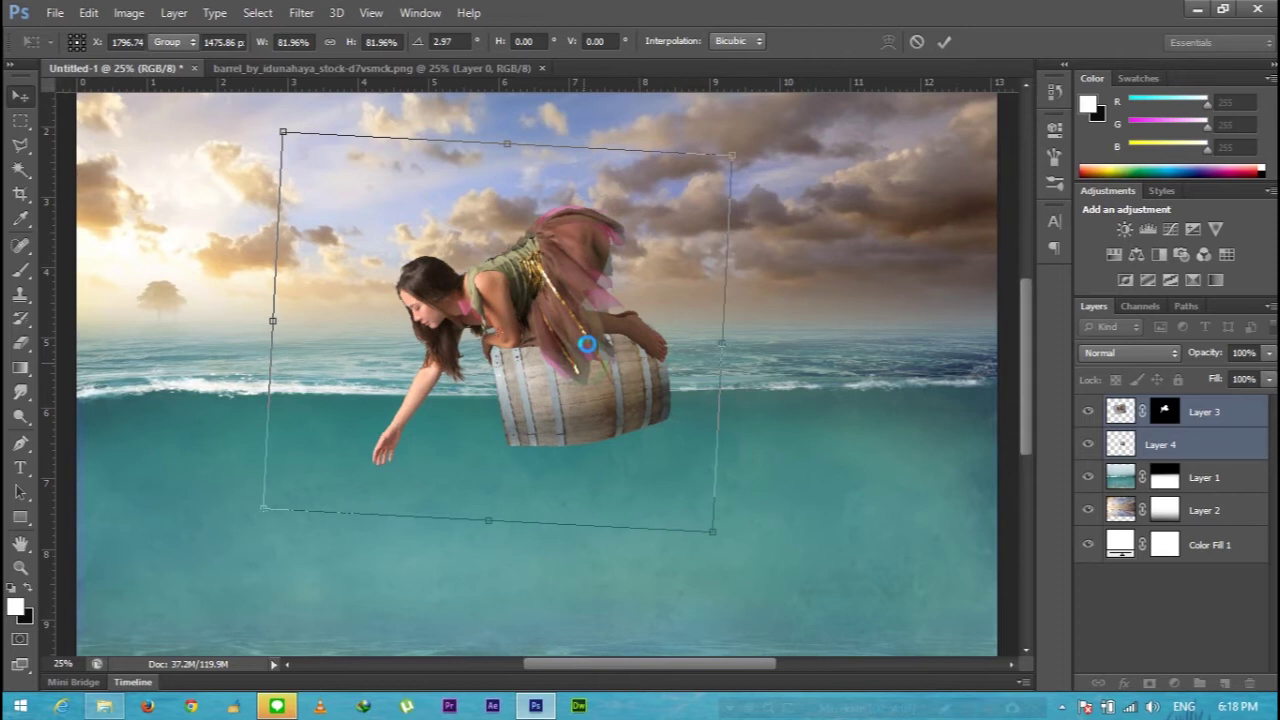
key("Return")
key("ctrl+minus")
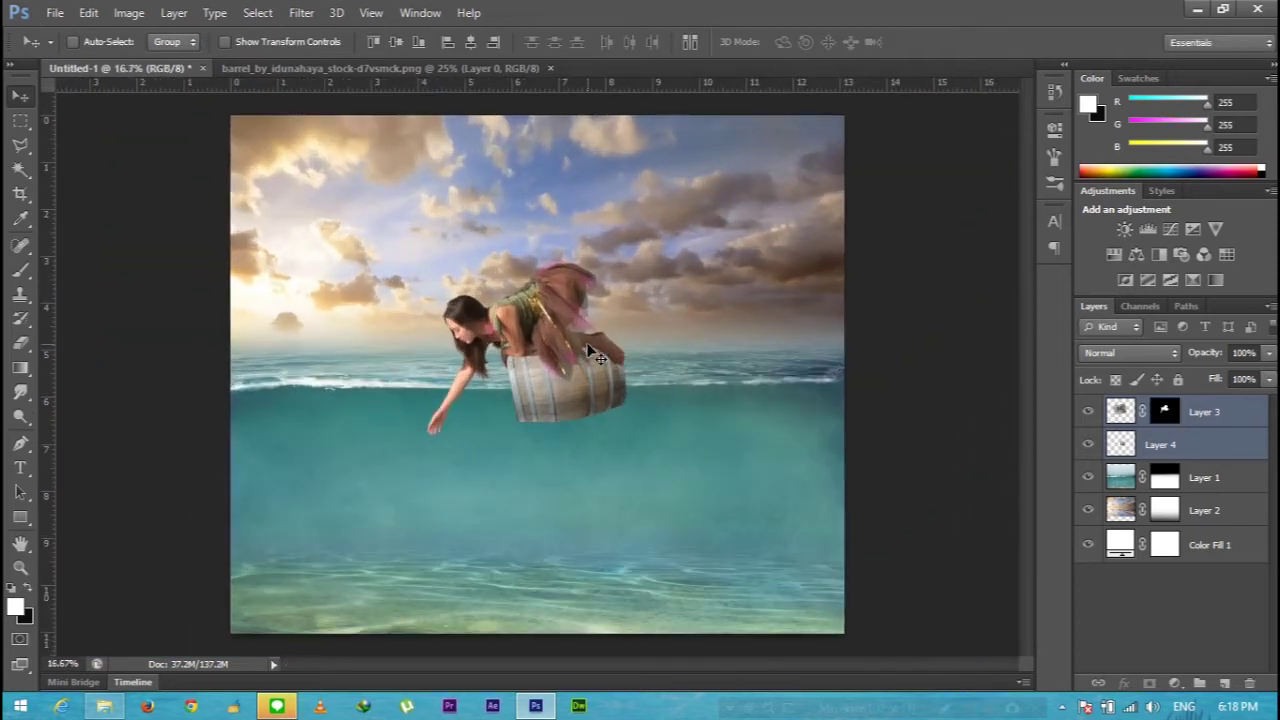
left_click(1237, 477)
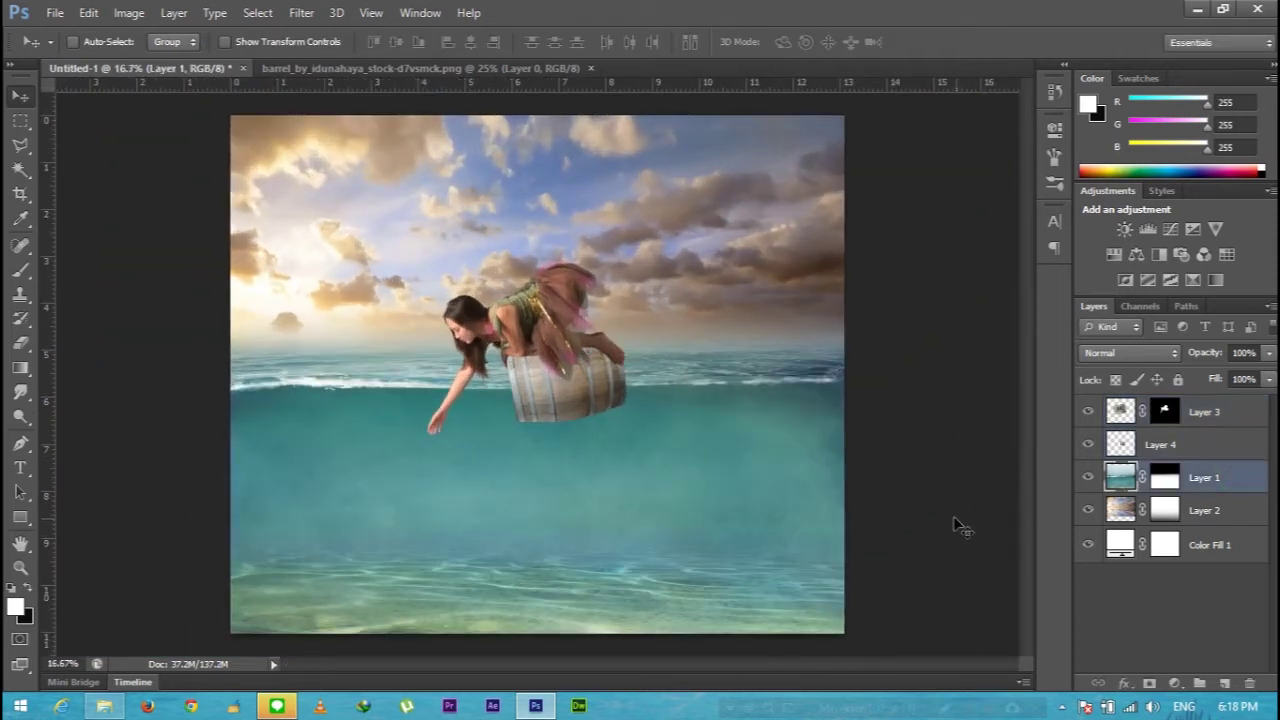
- Squash the Layer 1 sea image down from its top edge
key("ctrl+t")
left_click_drag(539, 136, 541, 208)
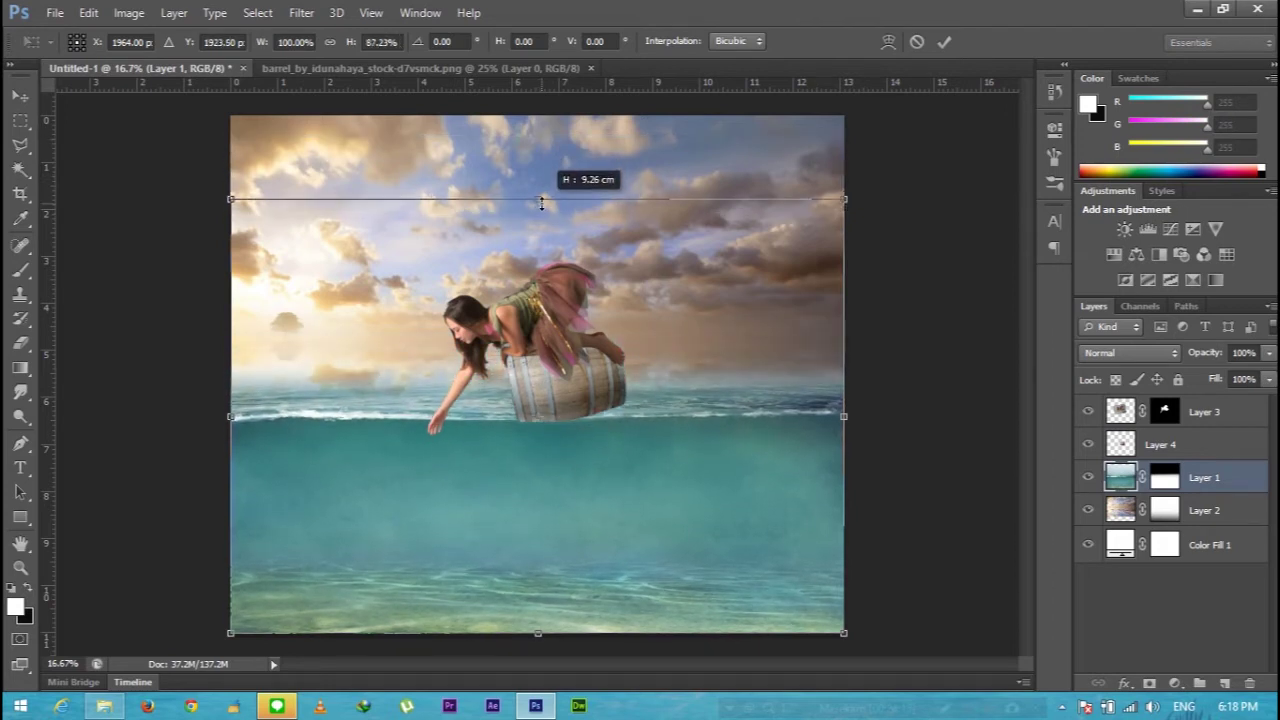
left_click_drag(541, 208, 541, 210)
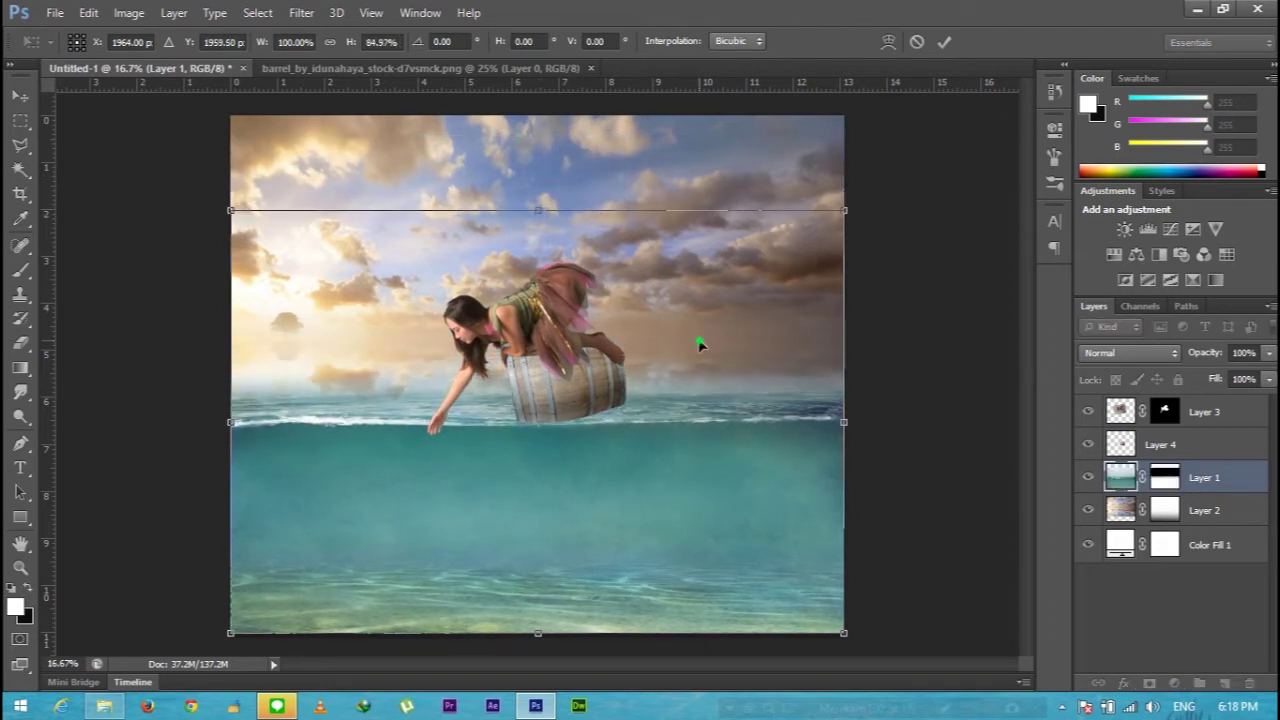
- Taper Layer 2 in perspective, wider at top, about 129% wide and 111% tall
left_click(1200, 510)
key("ctrl+t")
left_click_drag(702, 307, 697, 321)
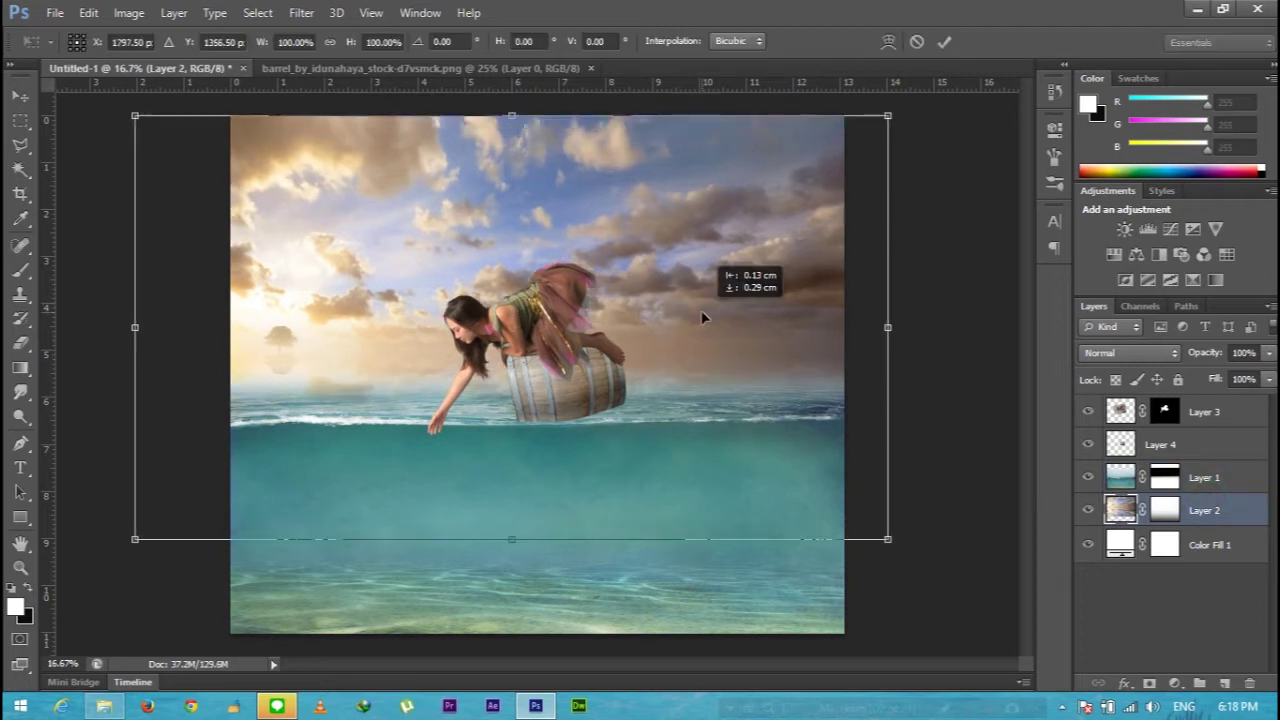
left_click_drag(513, 537, 513, 571)
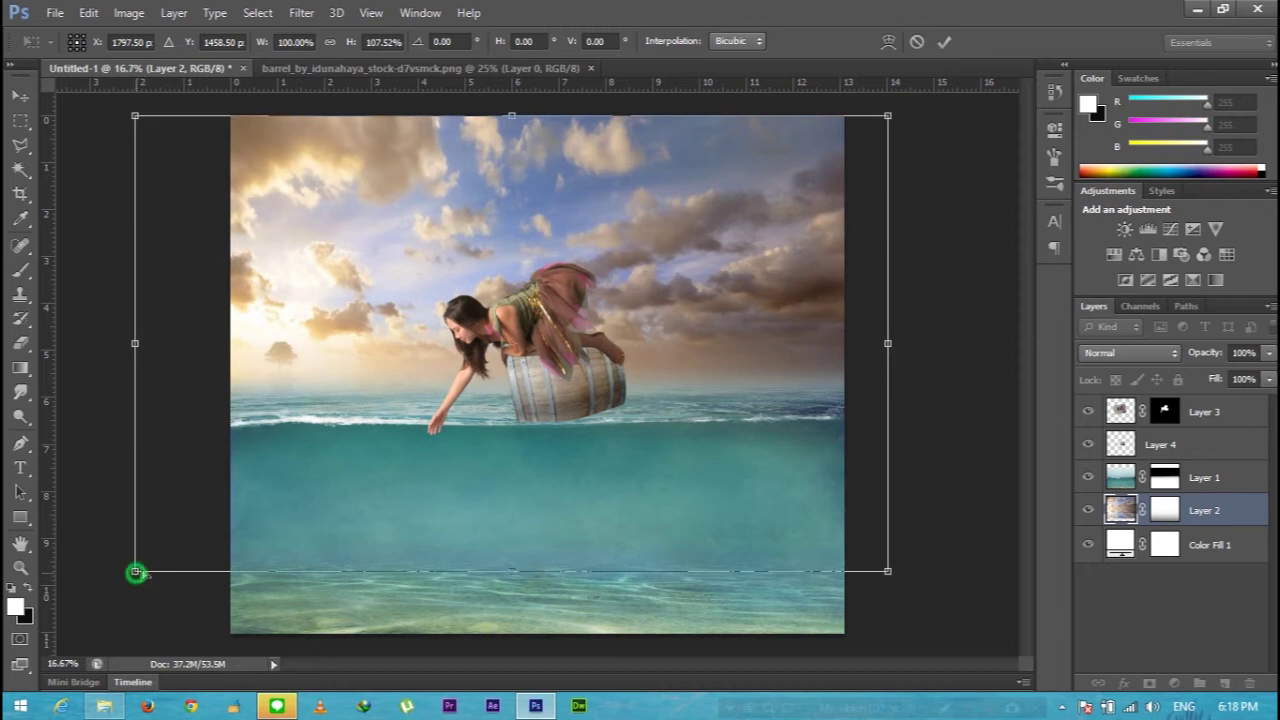
left_click_drag(135, 572, 228, 520)
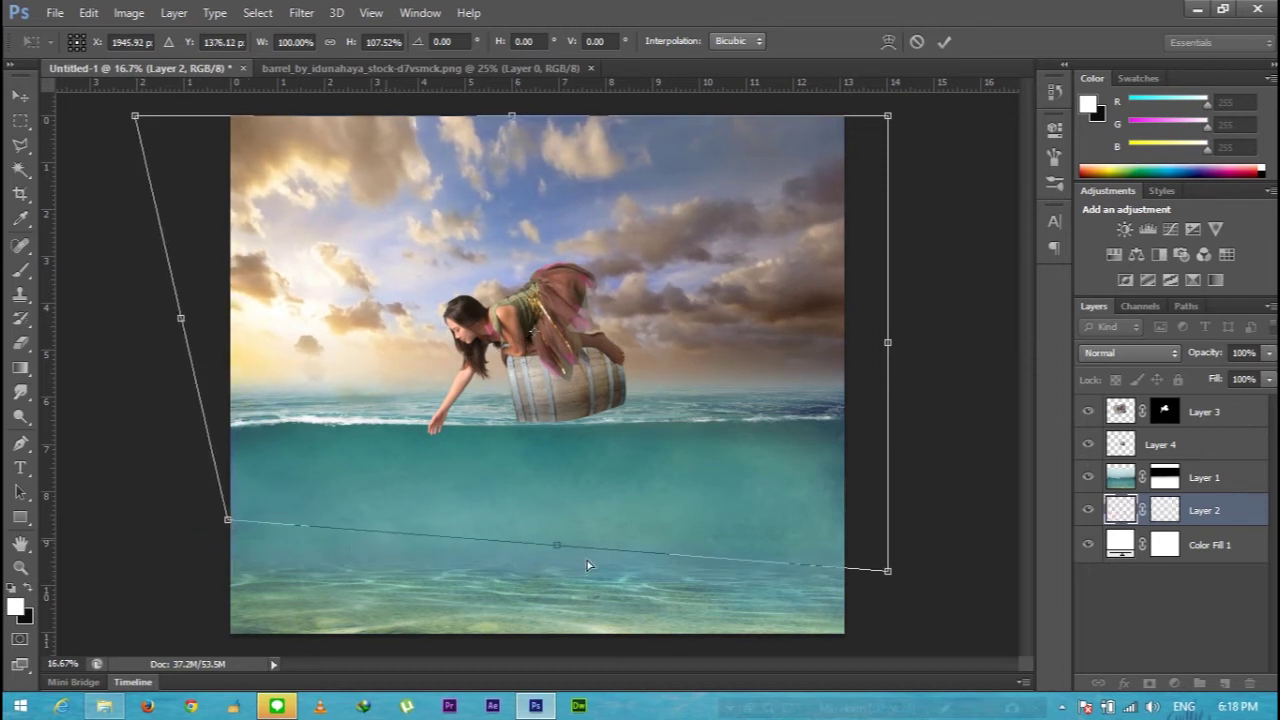
mouse_move(887, 571)
left_mouse_down()
mouse_move(846, 531)
mouse_move(853, 521)
left_mouse_up()
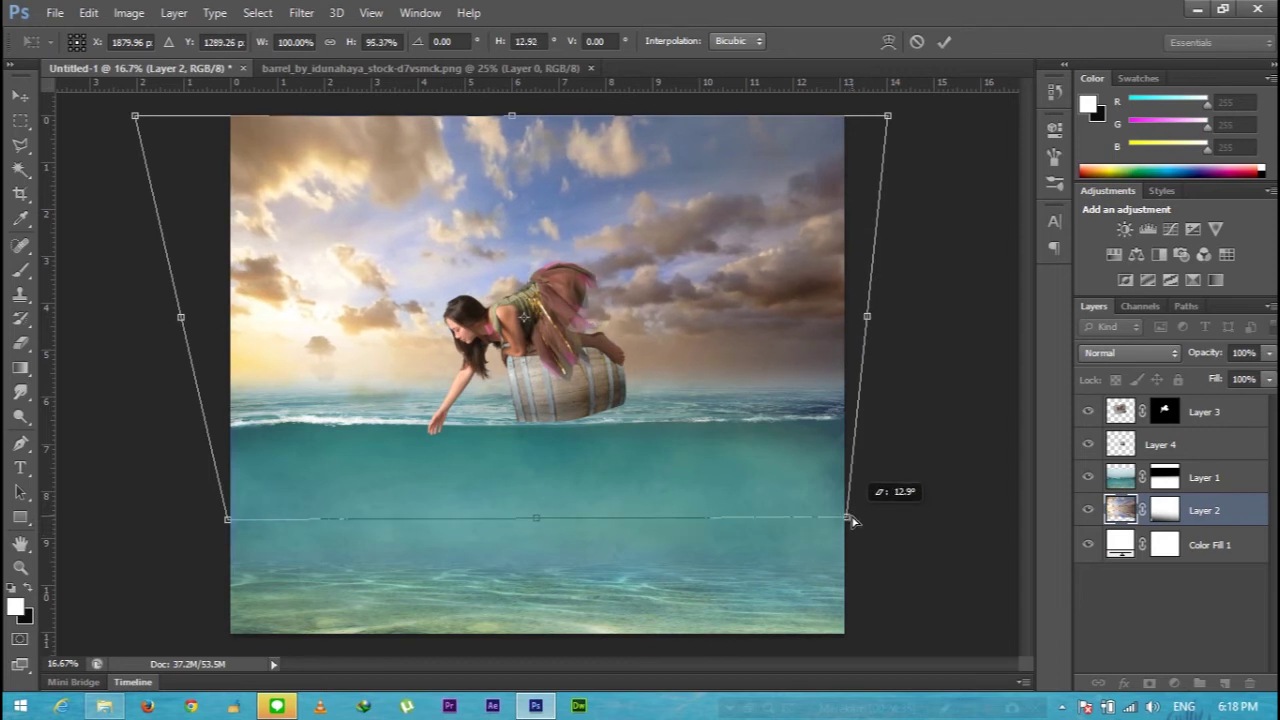
left_click_drag(537, 517, 537, 585)
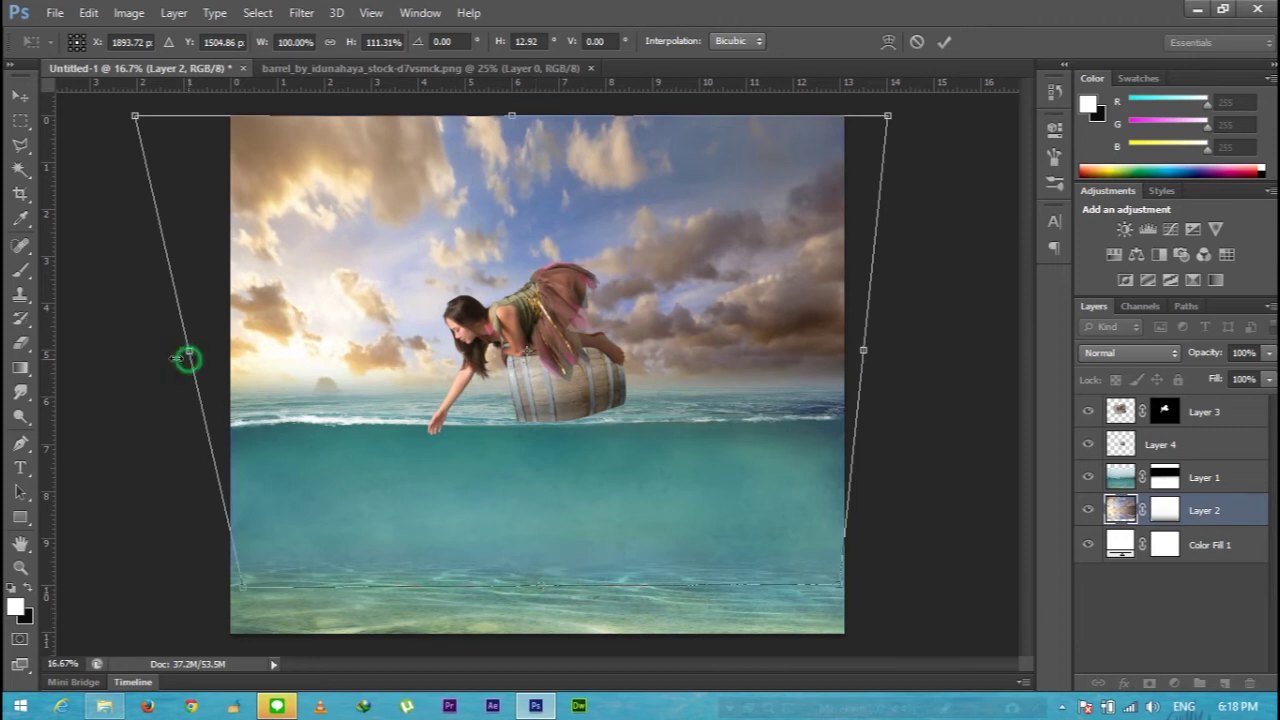
left_click_drag(188, 356, 143, 351)
mouse_move(864, 351)
left_mouse_down()
mouse_move(1011, 351)
mouse_move(1015, 363)
left_mouse_up()
left_click_drag(972, 581, 969, 586)
key("Return")
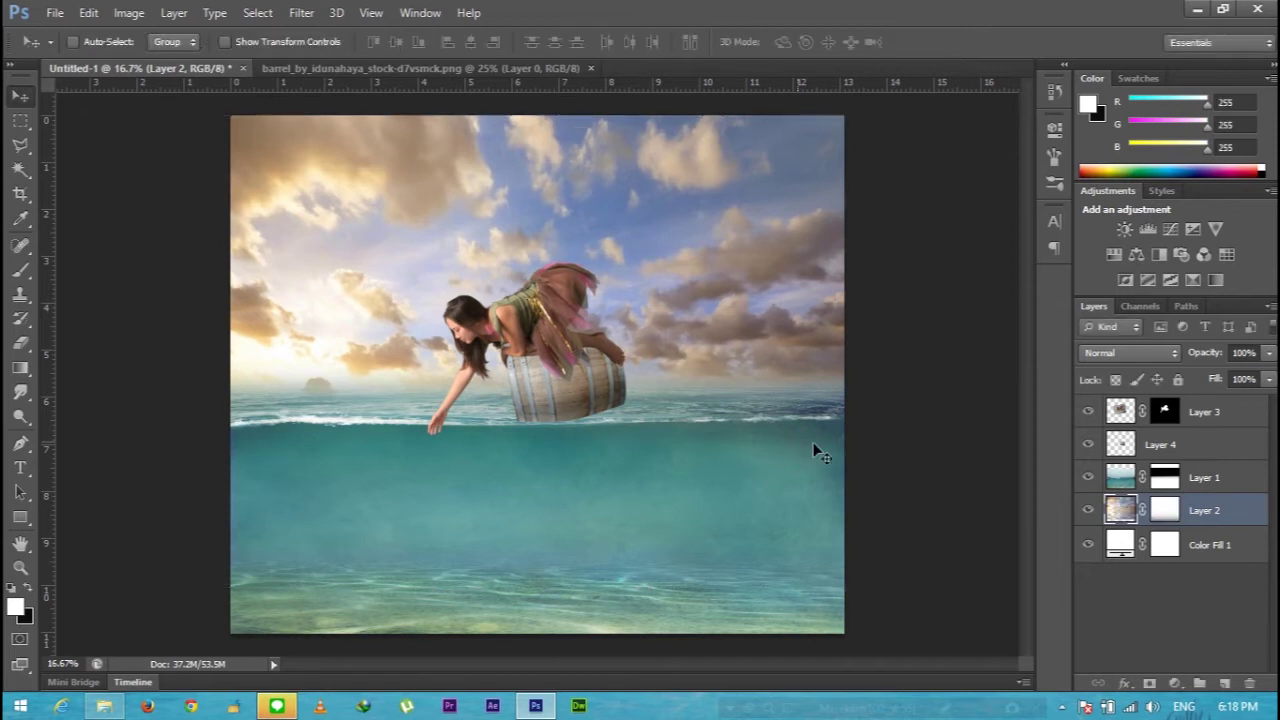
- Scale Layer 3 and Layer 4 together to about 112%, shifting them slightly left
left_click(1200, 411)
left_click(1198, 447, "ctrl")
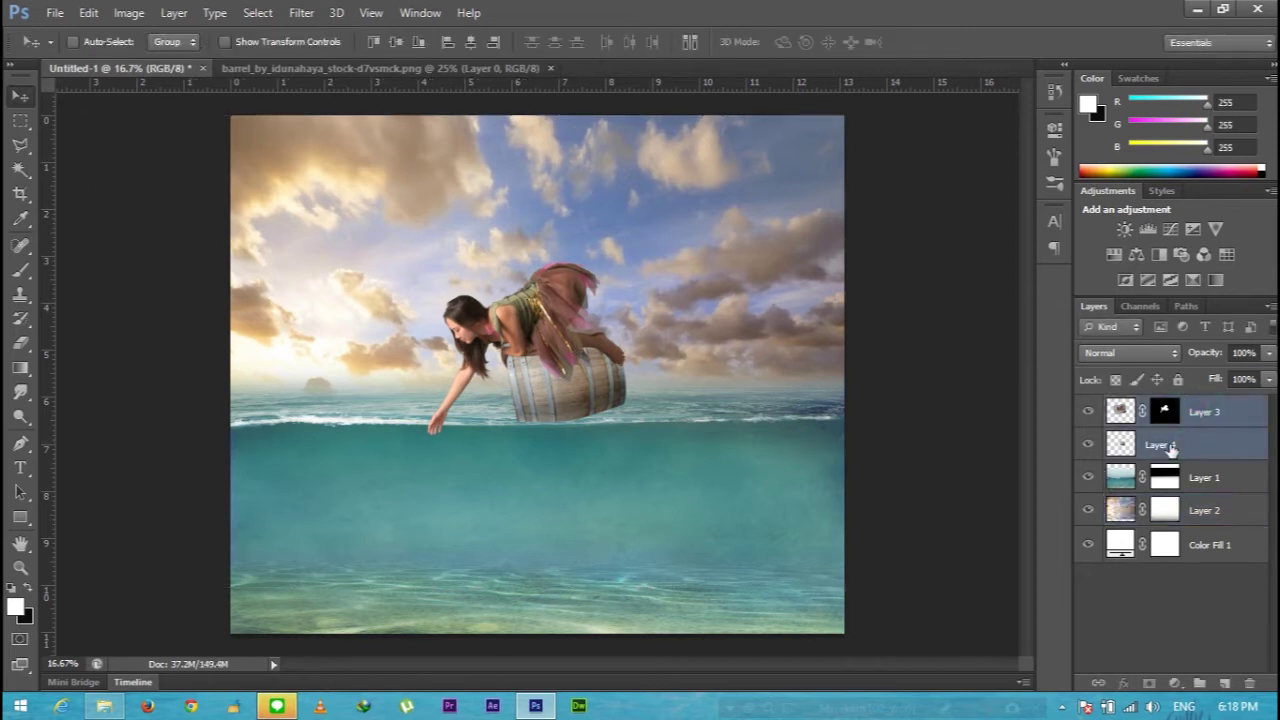
key("ctrl+t")
left_click_drag(660, 470, 697, 498)
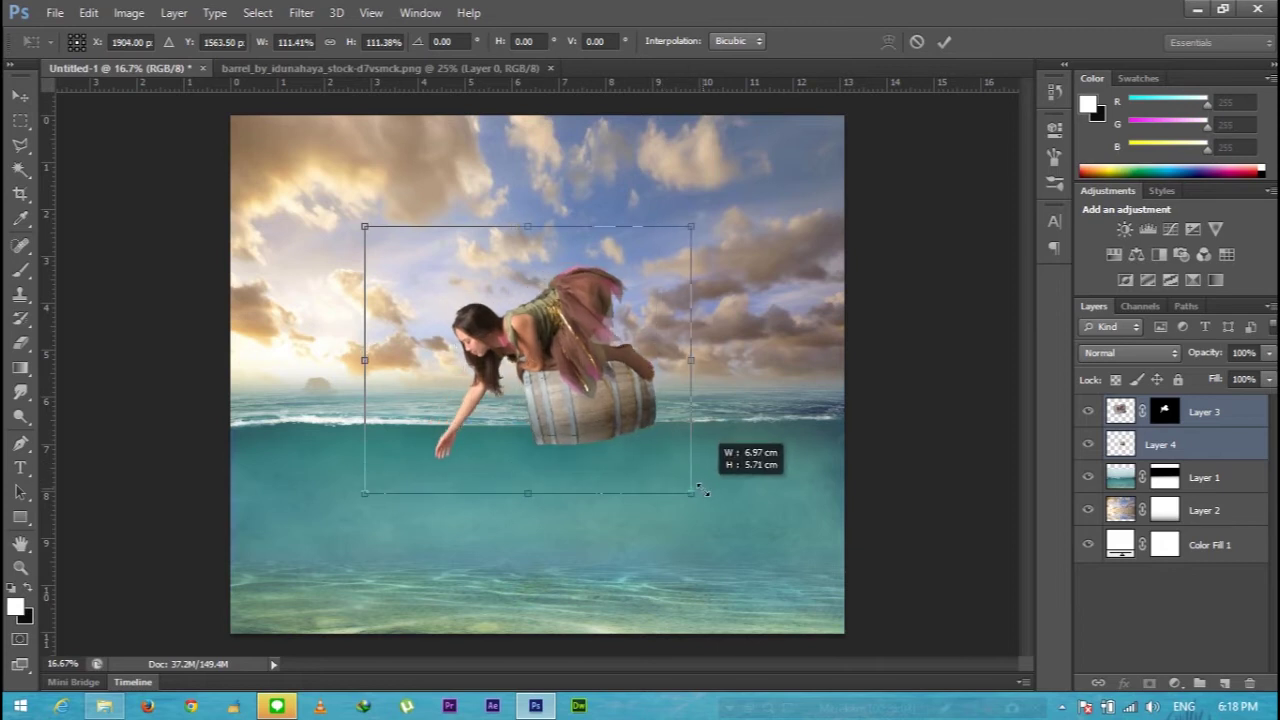
left_click_drag(604, 369, 566, 373)
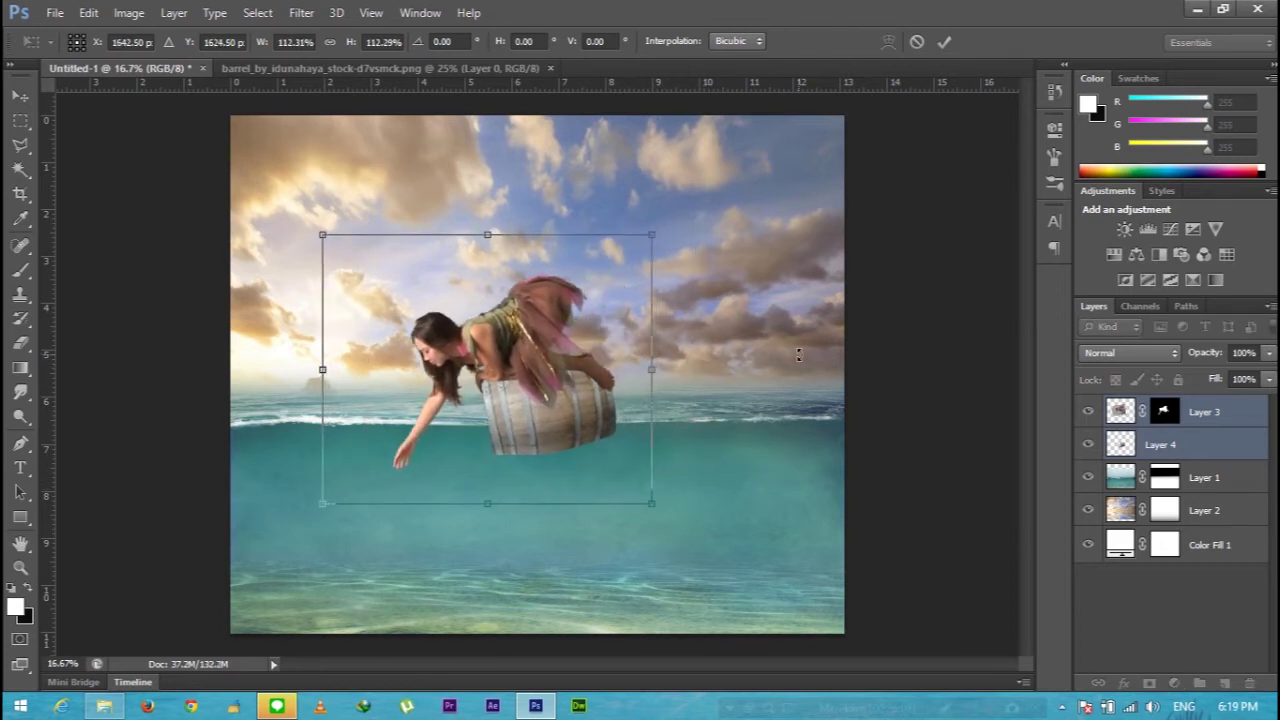
key("ctrl+plus")
key("ctrl+plus")
key("ctrl+plus")
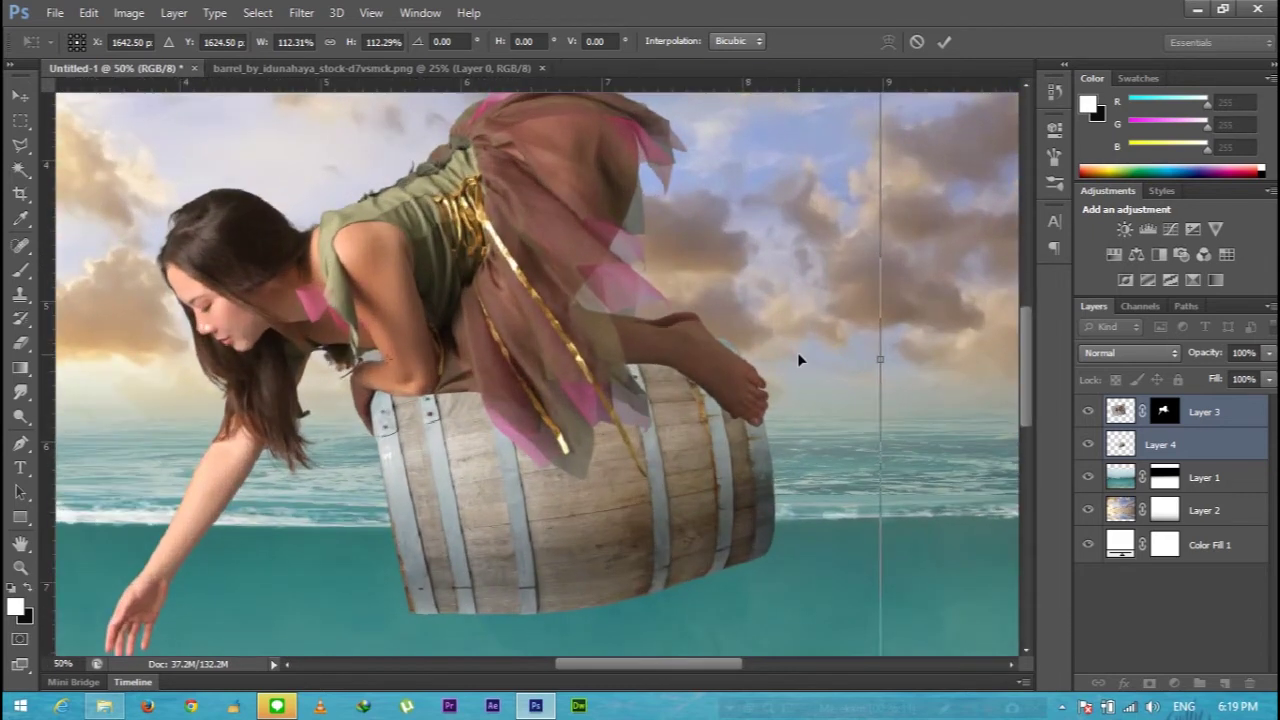
key("Return")
- Move the girl and barrel down so the barrel rests at the waterline
left_click_drag(600, 385, 643, 434)
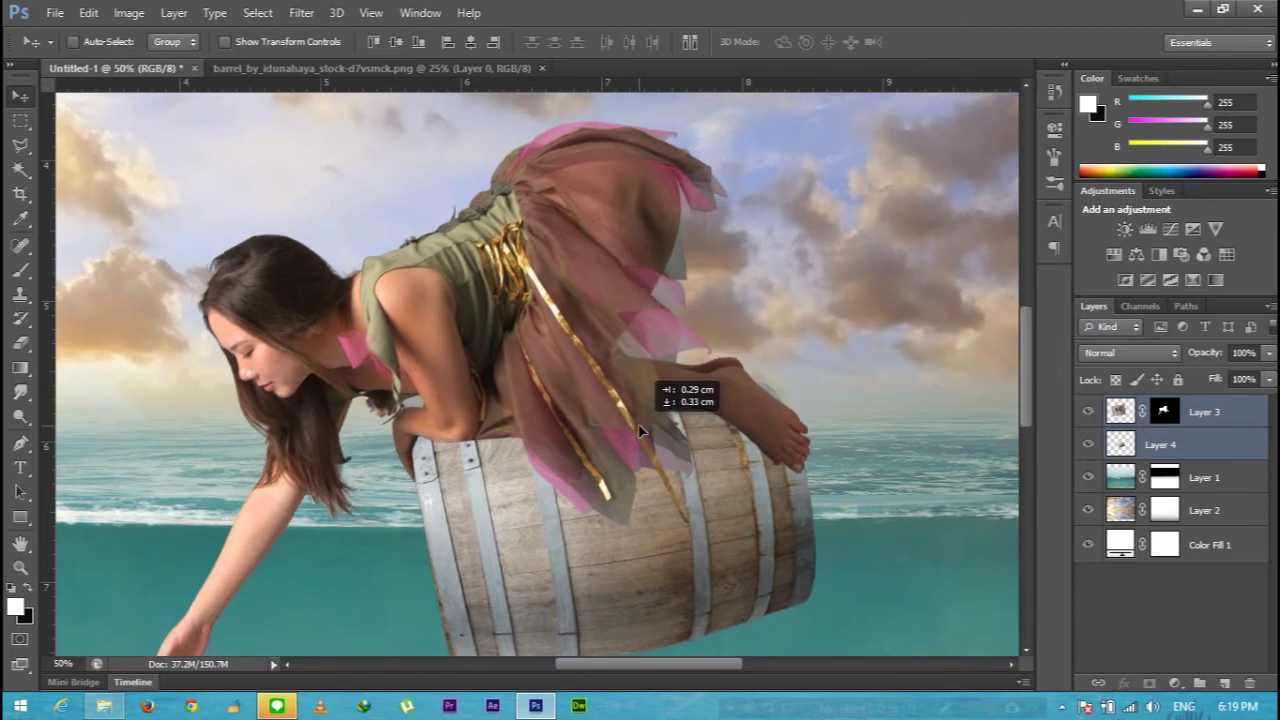
left_click_drag(1024, 390, 1027, 424)
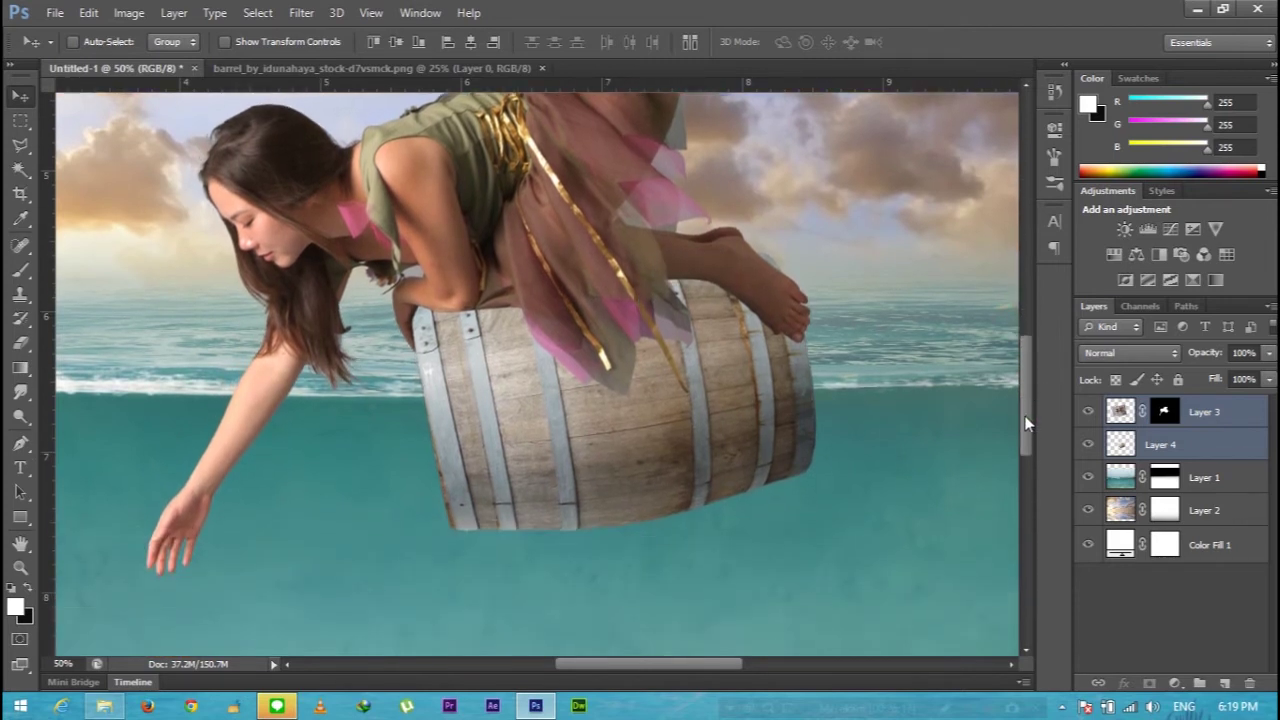
left_click_drag(722, 663, 689, 663)
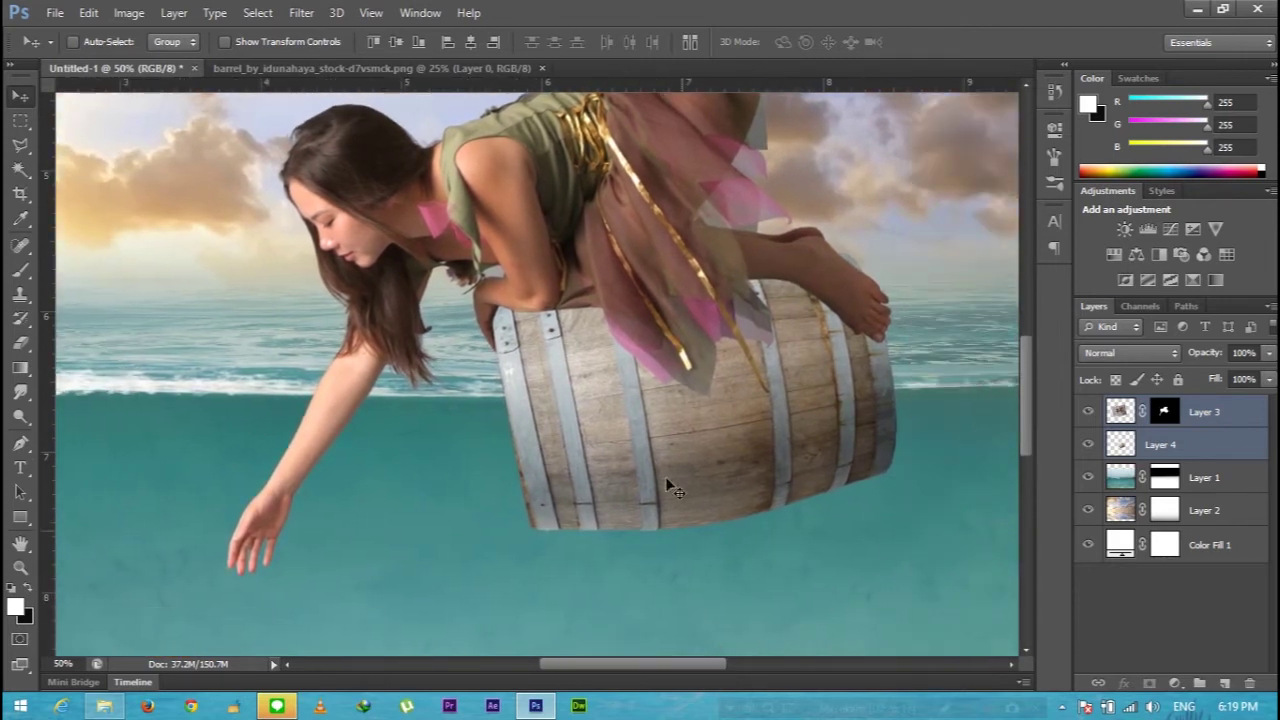
mouse_move(680, 390)
left_mouse_down()
mouse_move(691, 328)
mouse_move(677, 355)
left_mouse_up()
key("ctrl+0")
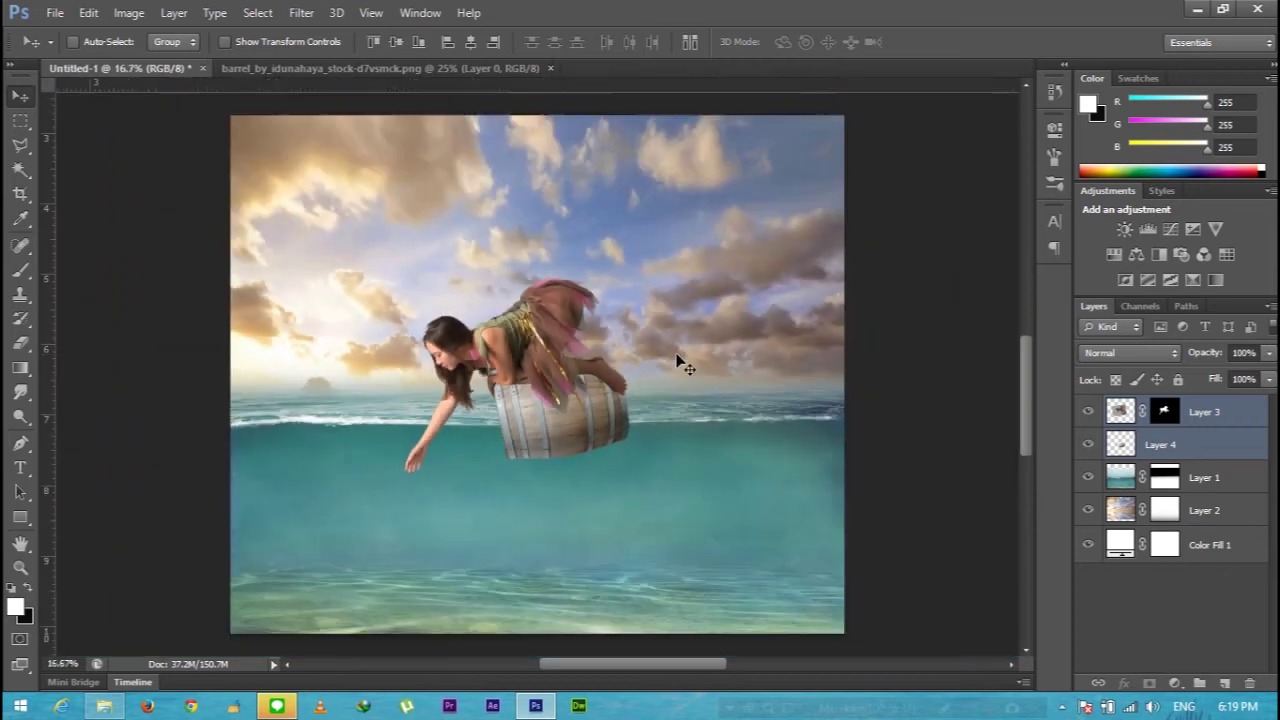
key("ctrl+plus")
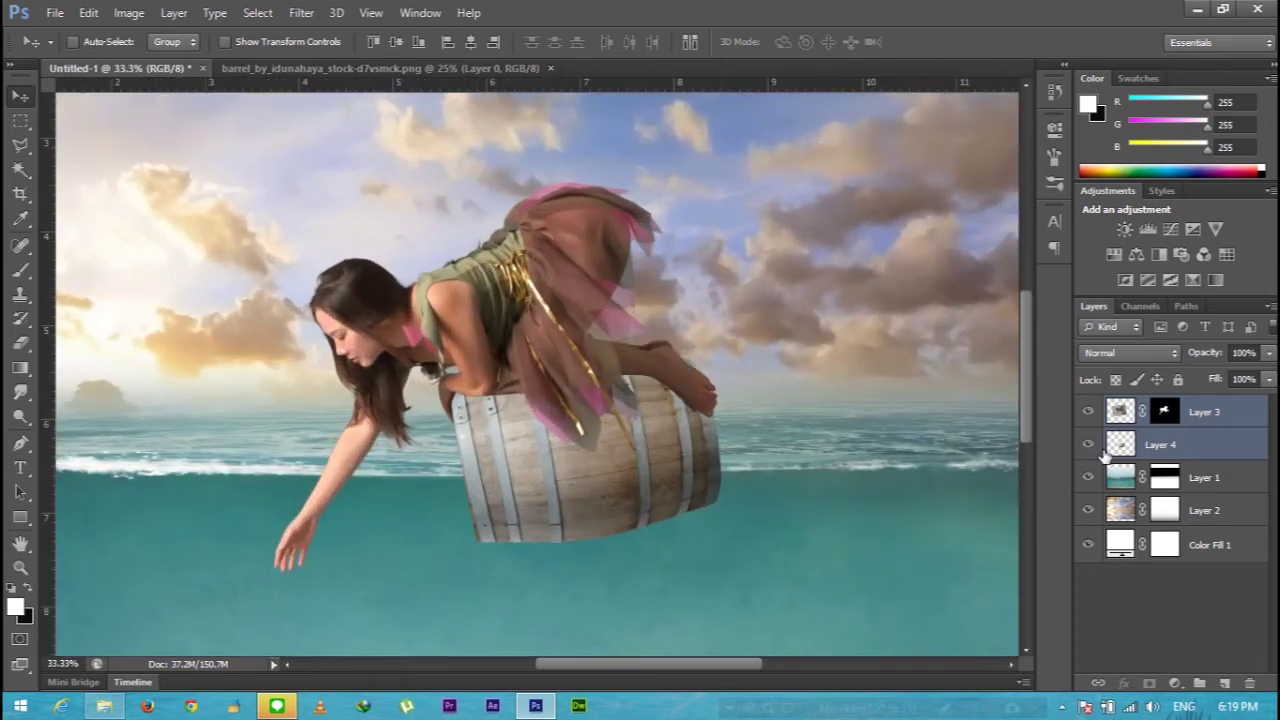
- Duplicate the barrel layer and give Layer 4 and its copy matching layer masks
left_click(1222, 443)
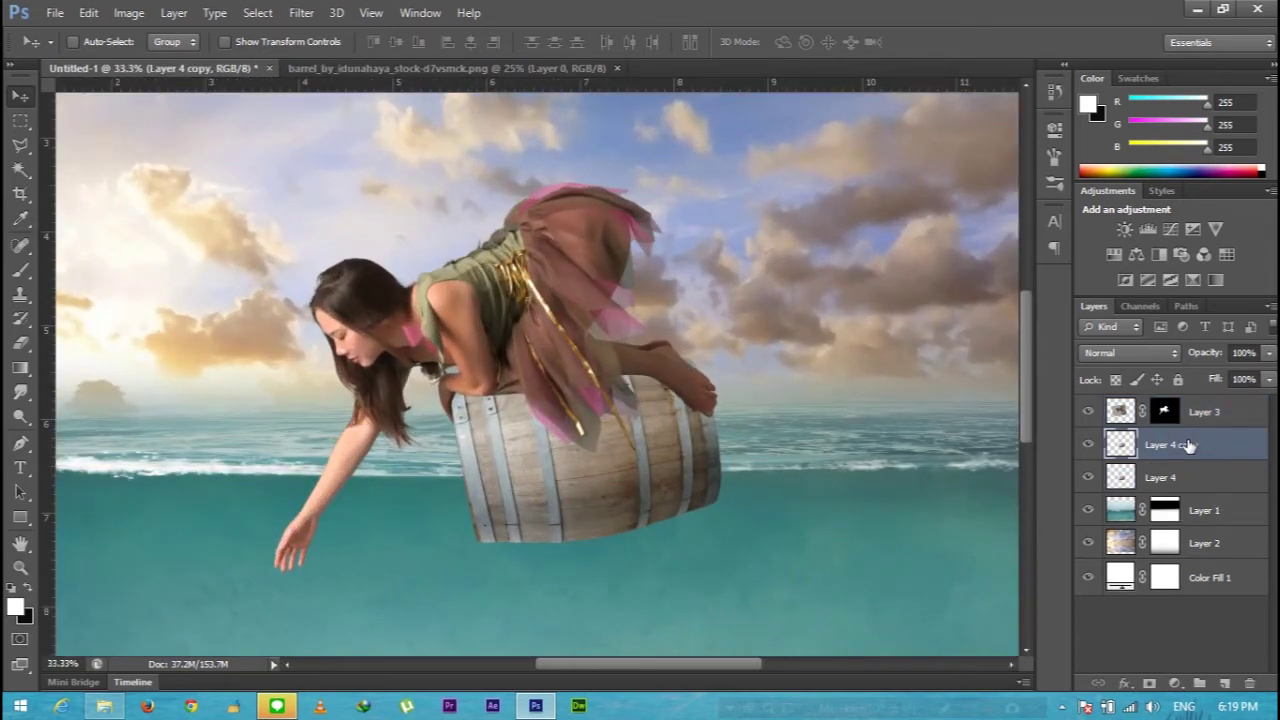
key("ctrl+j")
left_click(1214, 477)
left_click(1149, 683)
left_click_drag(1173, 471, 1165, 444)
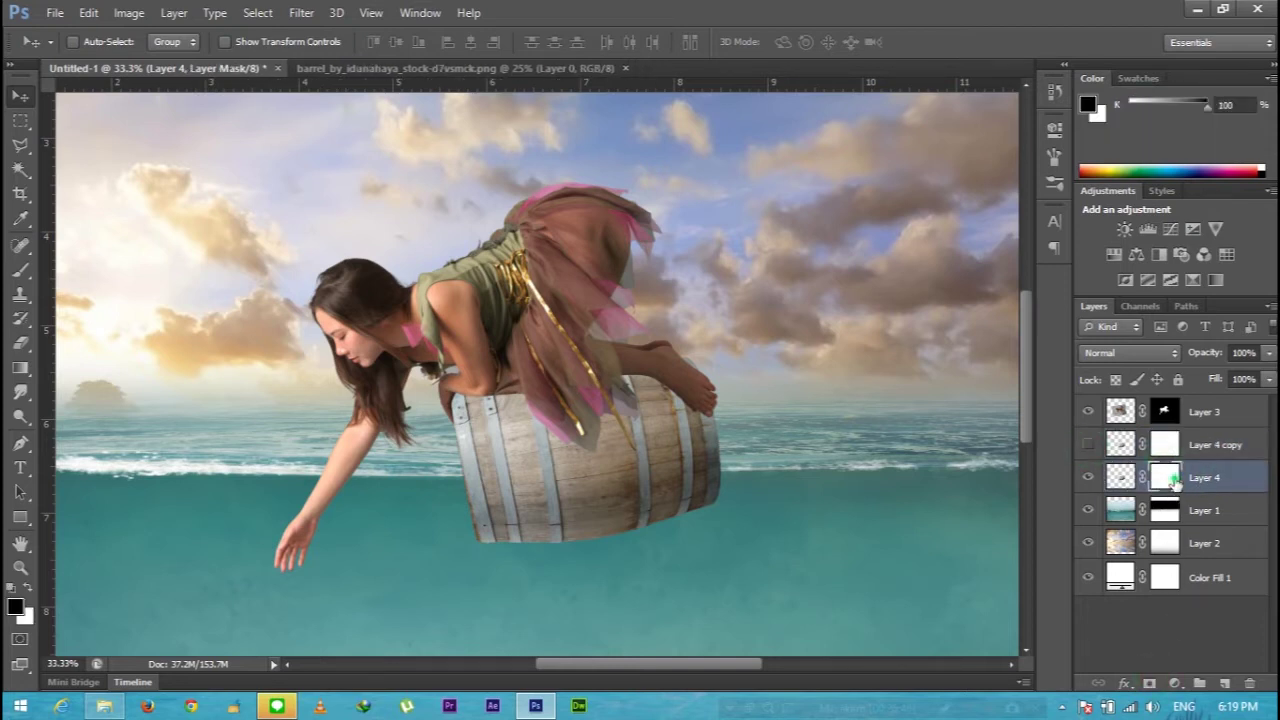
- Paint black on Layer 4's mask above the waterline with a 170 px brush
left_click(22, 272)
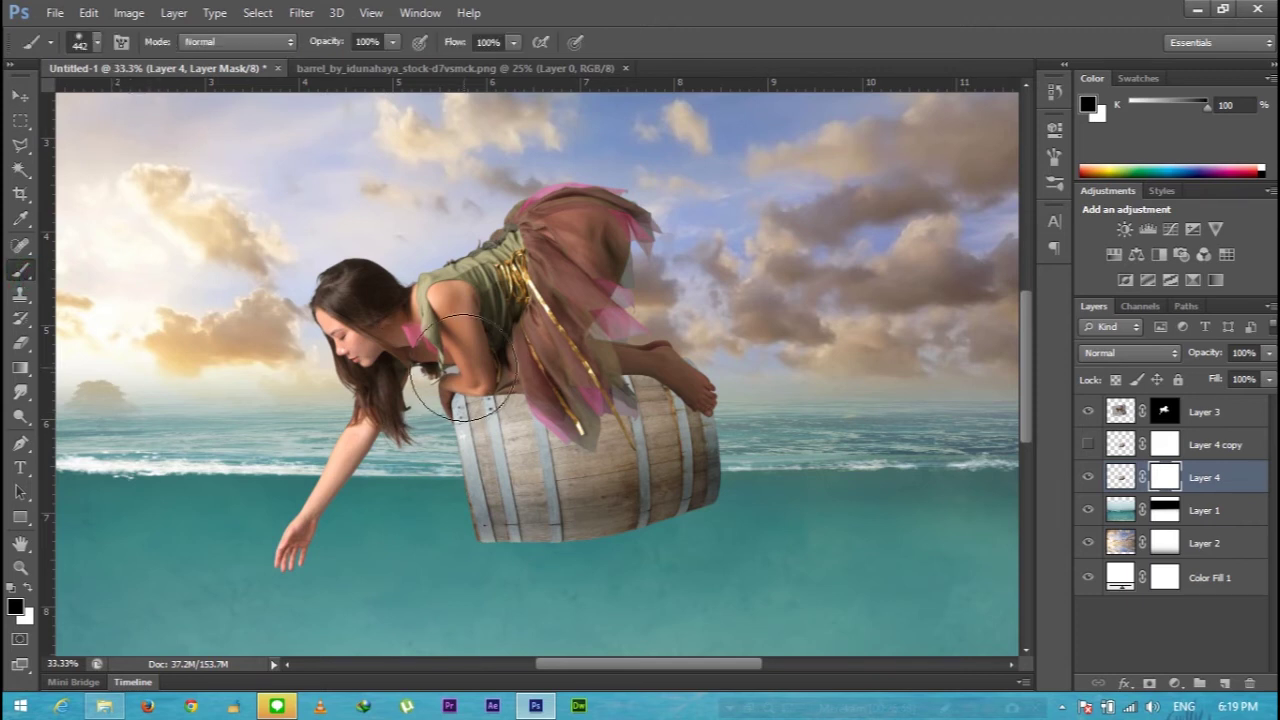
left_click(96, 42)
mouse_move(460, 405)
left_mouse_down()
mouse_move(680, 380)
mouse_move(615, 355)
mouse_move(485, 390)
left_mouse_up()
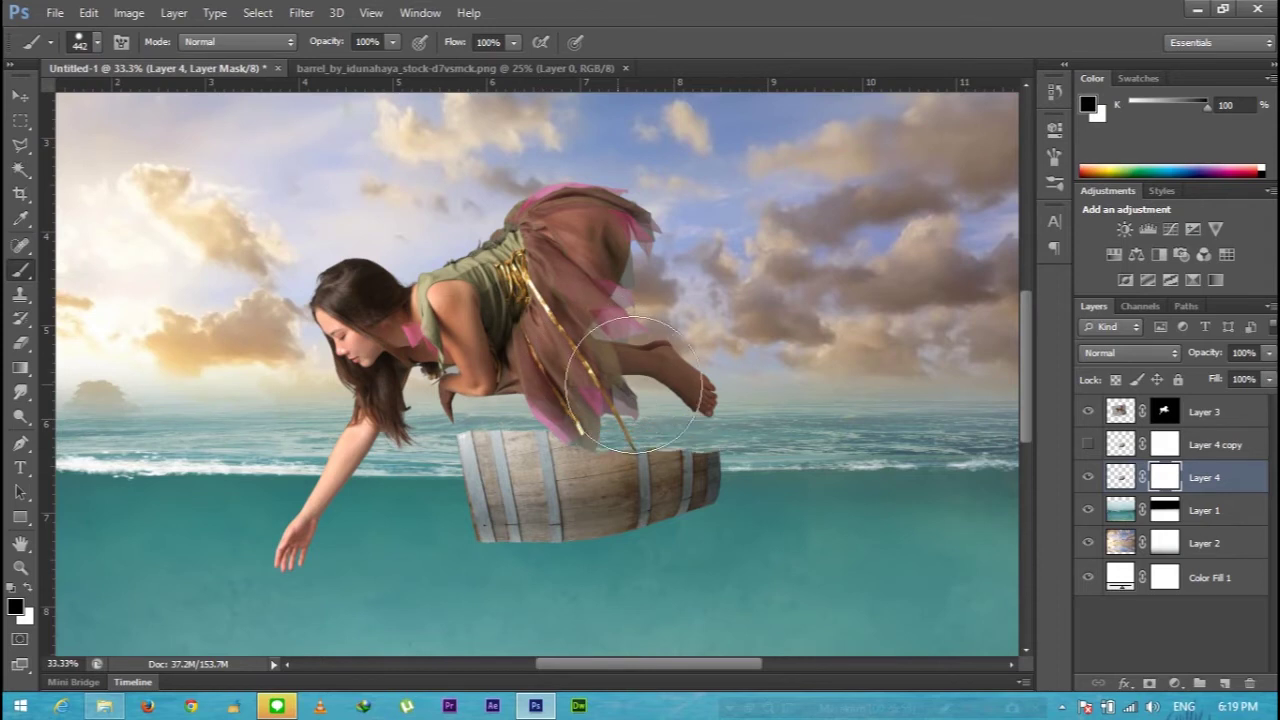
left_click(96, 42)
left_click(153, 101)
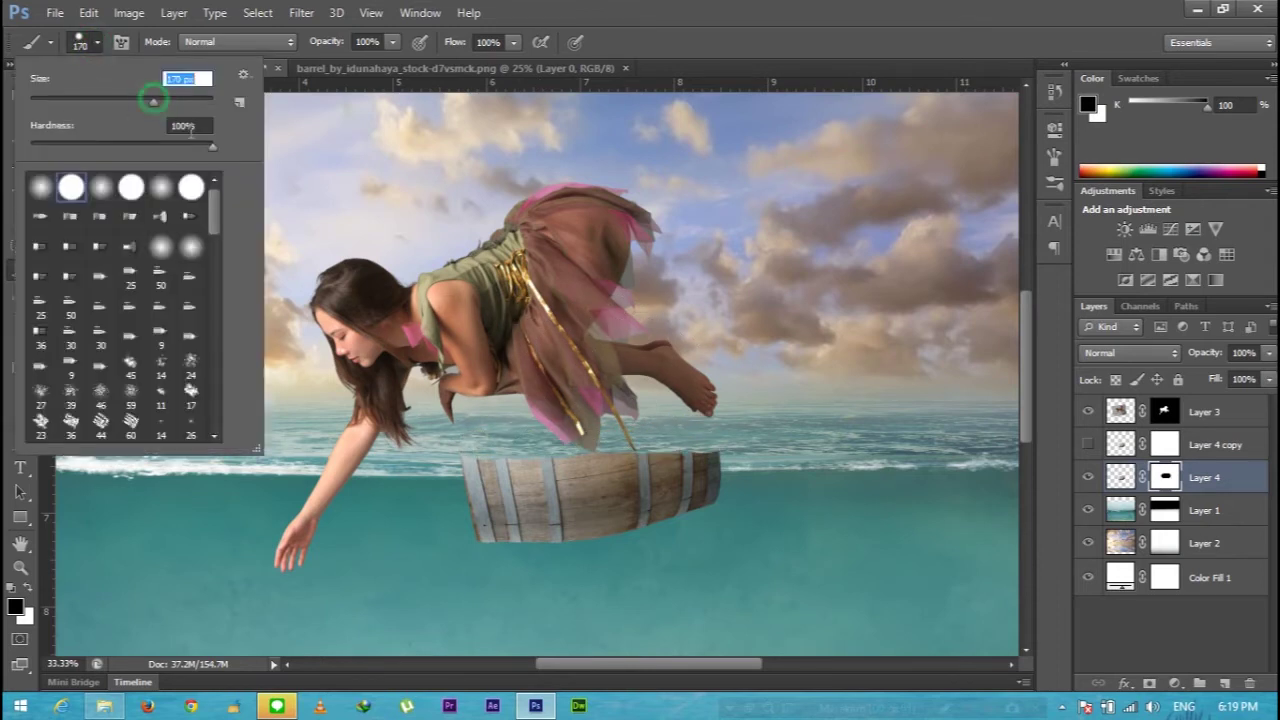
left_click(469, 431)
- Set Layer 4 to 50% opacity and mask out the barrel's top edge
key("ctrl+plus")
key("ctrl+plus")
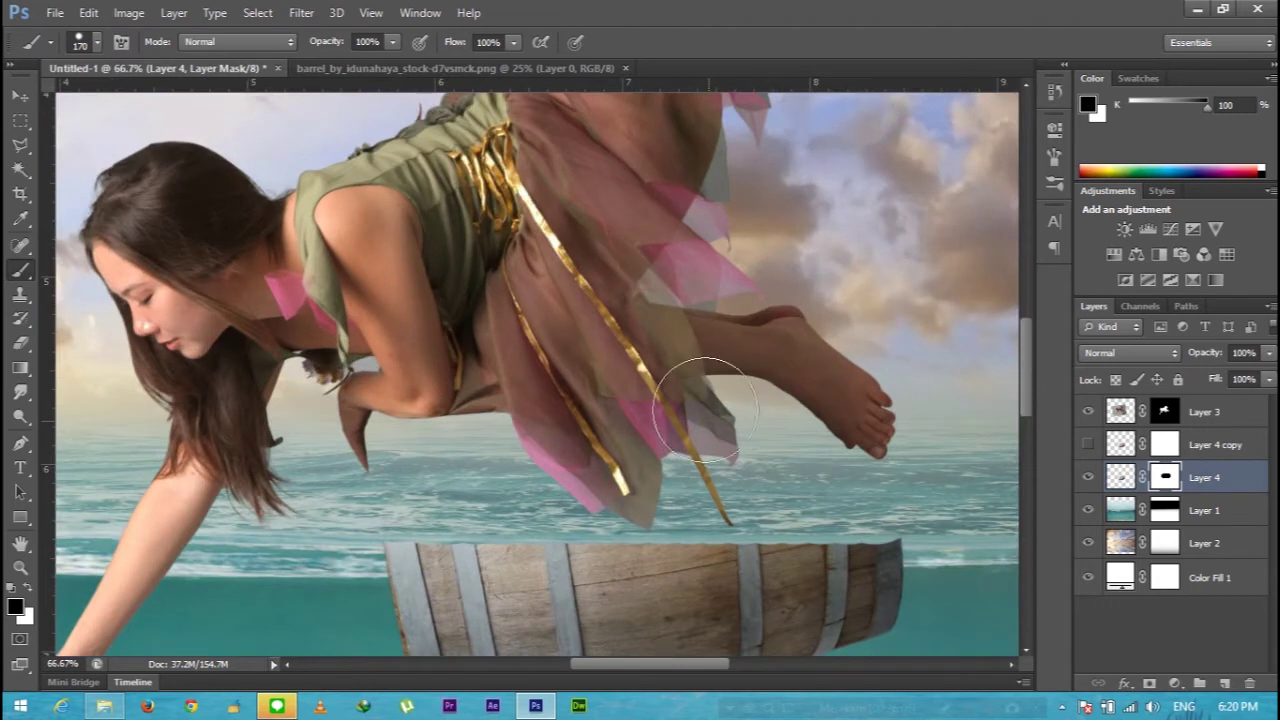
scroll(889, 368, "down", 3)
scroll(889, 368, "down", 1)
left_click_drag(1268, 353, 1220, 378)
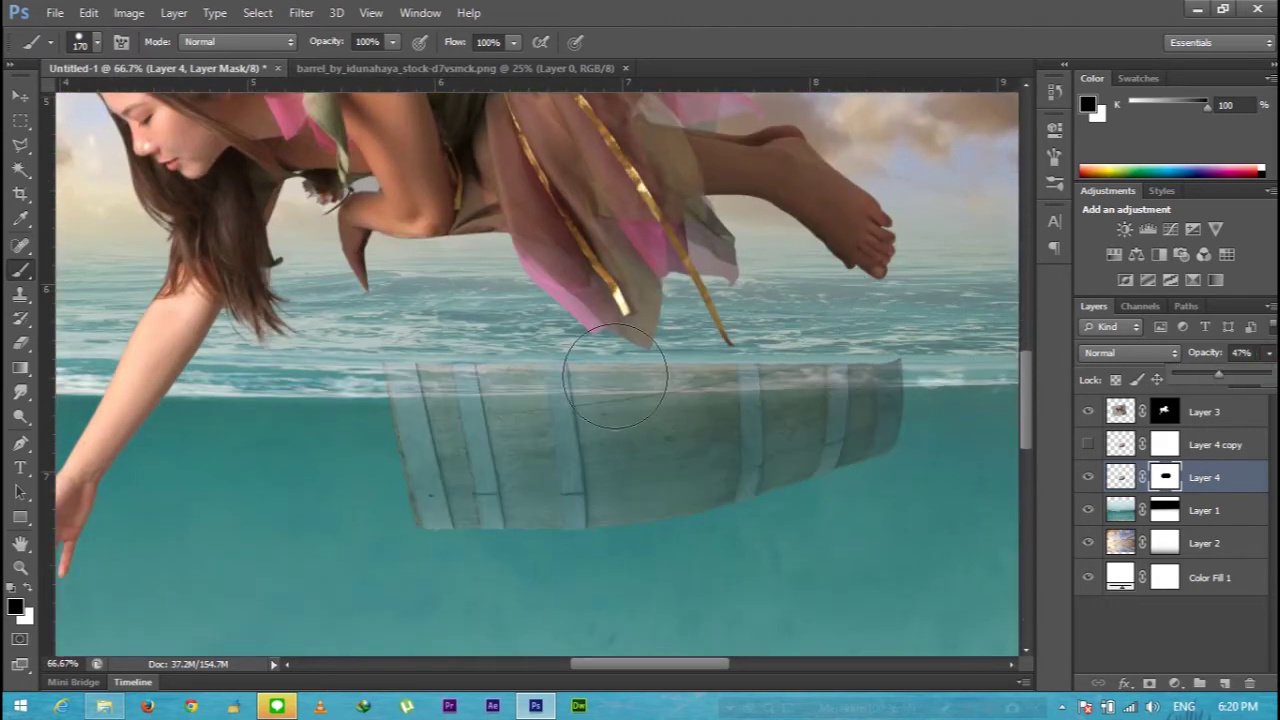
left_click_drag(400, 335, 908, 322)
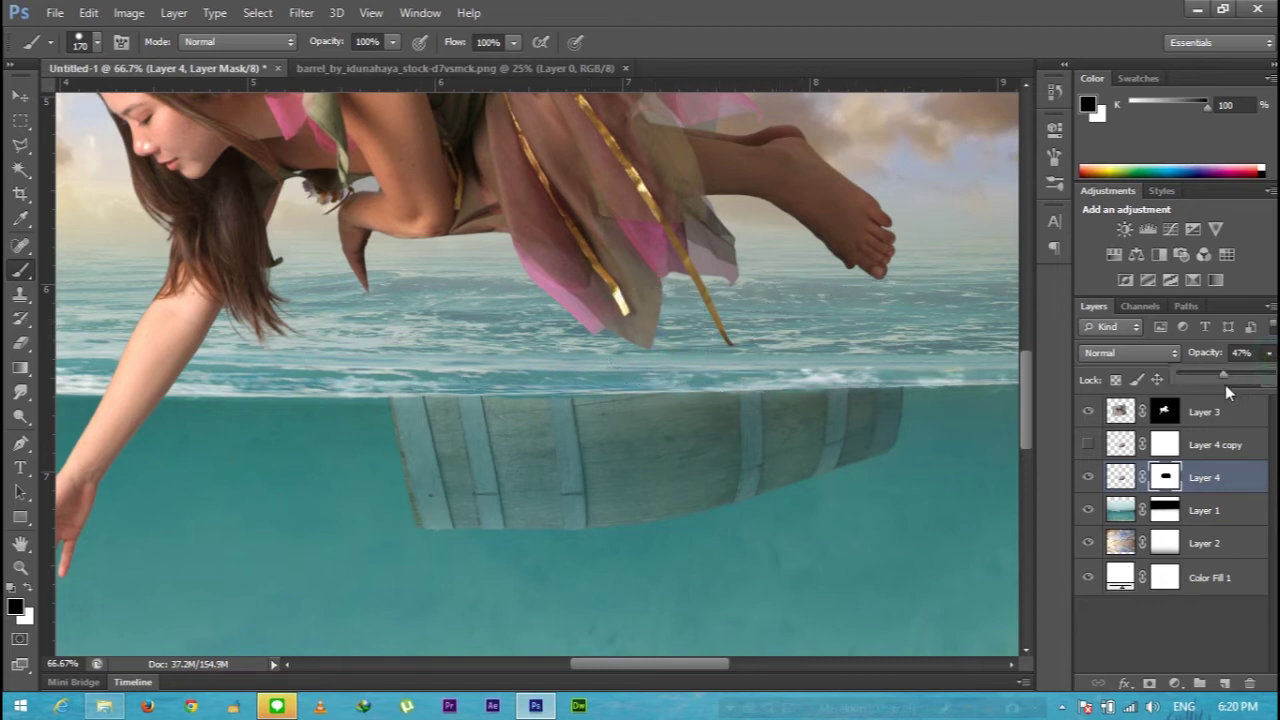
left_click(1226, 374)
- Show Layer 4 copy and mask its lower band below water, lowering opacity to about 43%
left_click(1088, 444)
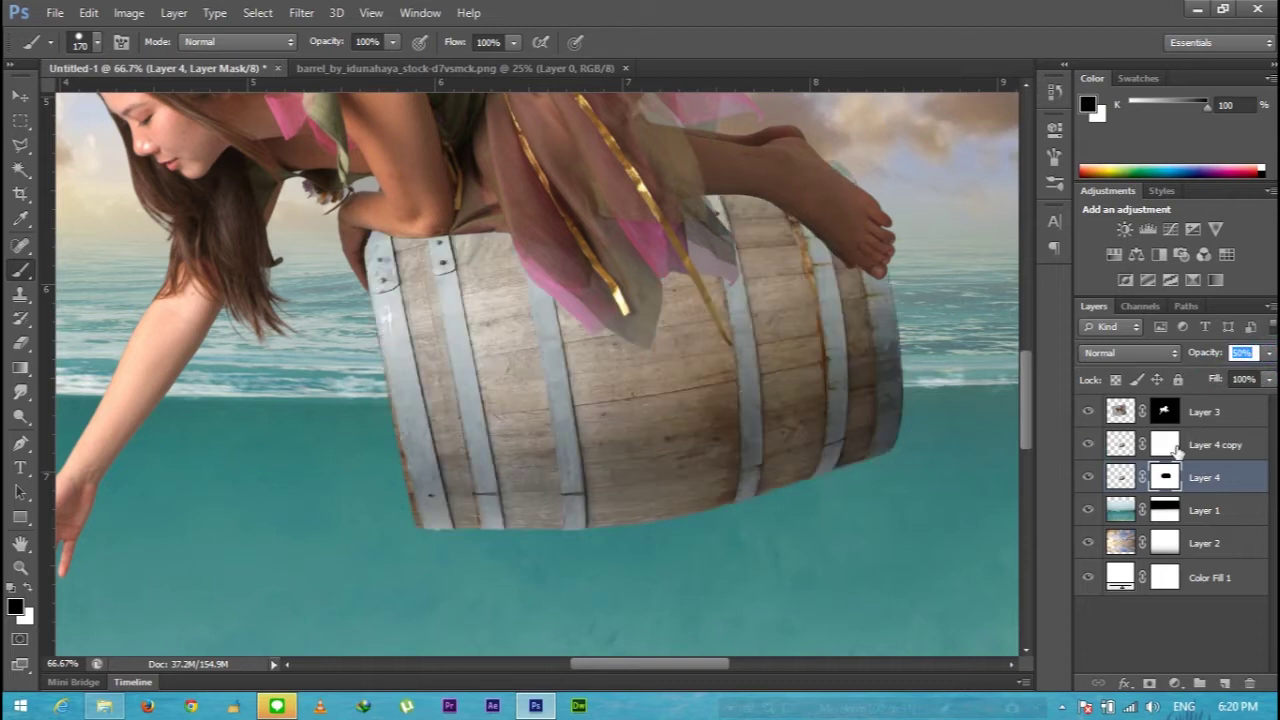
left_click(1172, 448)
mouse_move(430, 495)
left_mouse_down()
mouse_move(815, 490)
mouse_move(871, 471)
left_mouse_up()
left_click(1268, 353)
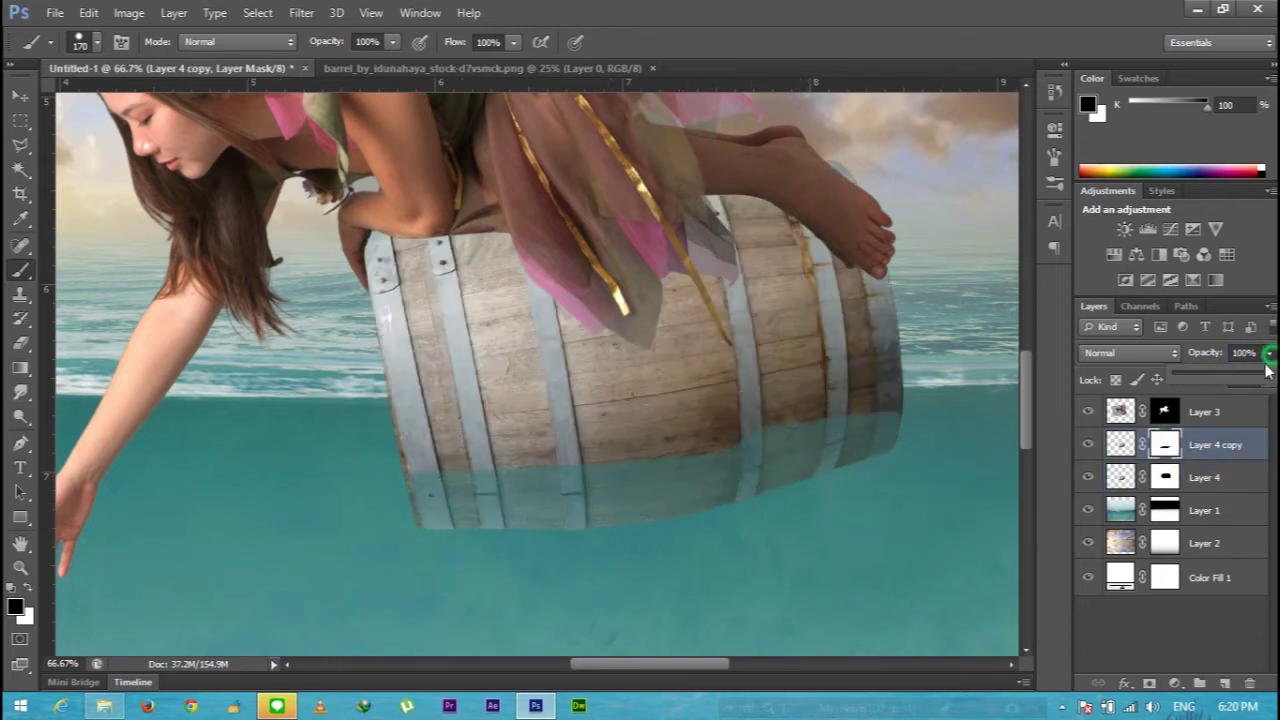
left_click_drag(1207, 378, 1209, 378)
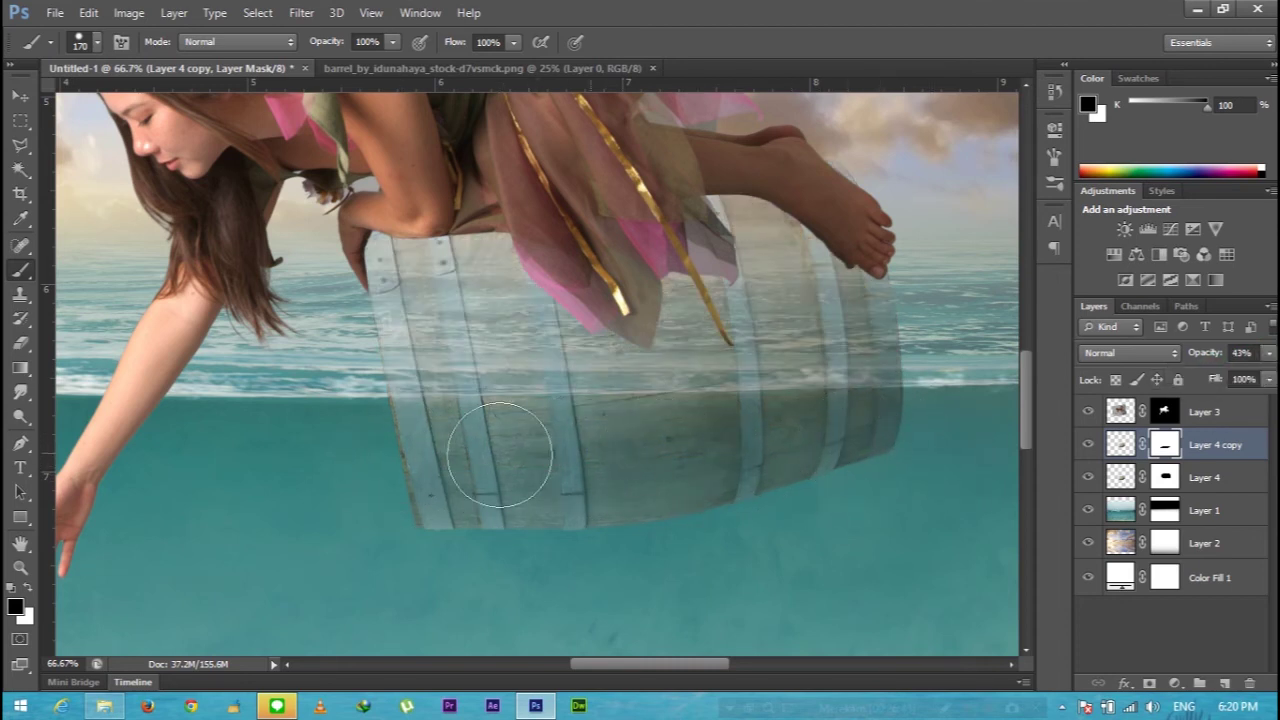
left_click(1268, 353)
mouse_move(1214, 374)
left_mouse_down()
mouse_move(1257, 374)
mouse_move(1220, 375)
left_mouse_up()
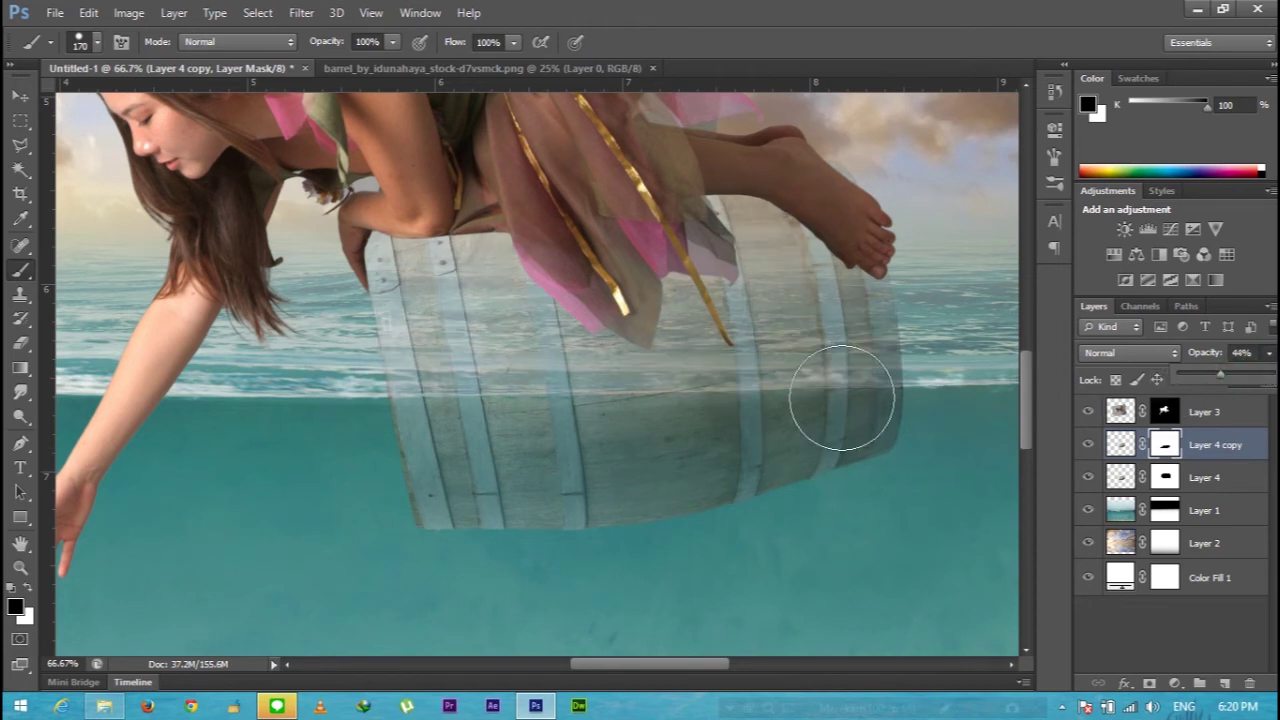
- Refine the copy's mask along the waterline and restore it to 100% opacity
left_click_drag(673, 409, 351, 414)
mouse_move(916, 412)
left_mouse_down()
mouse_move(357, 417)
mouse_move(949, 414)
mouse_move(381, 396)
left_mouse_up()
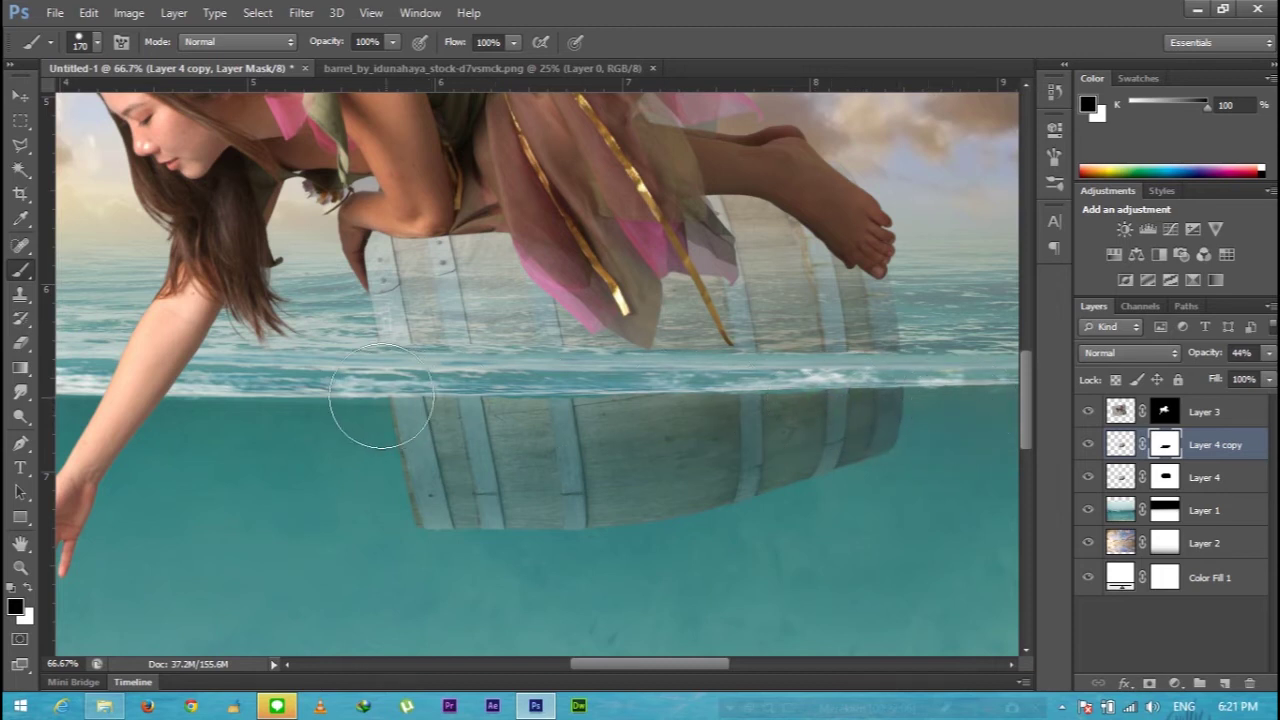
mouse_move(502, 395)
left_mouse_down()
mouse_move(837, 400)
mouse_move(586, 414)
mouse_move(341, 390)
left_mouse_up()
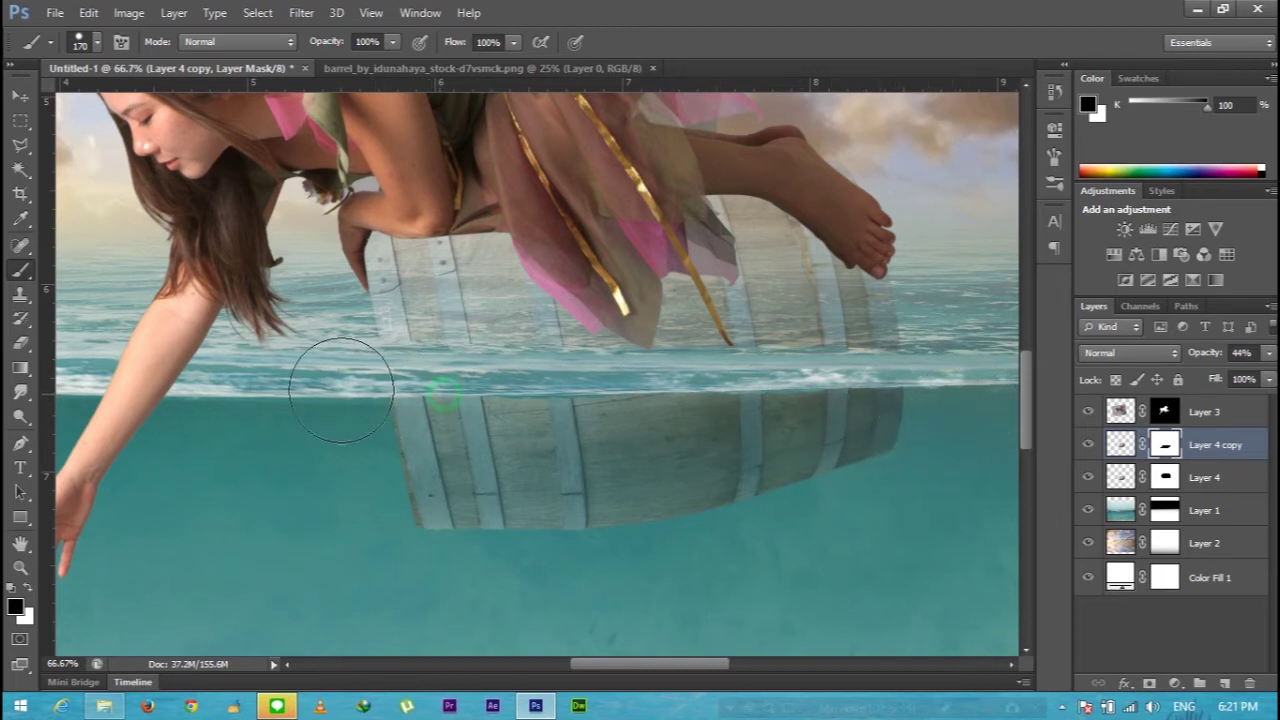
left_click(1268, 354)
left_click_drag(1238, 380, 1274, 376)
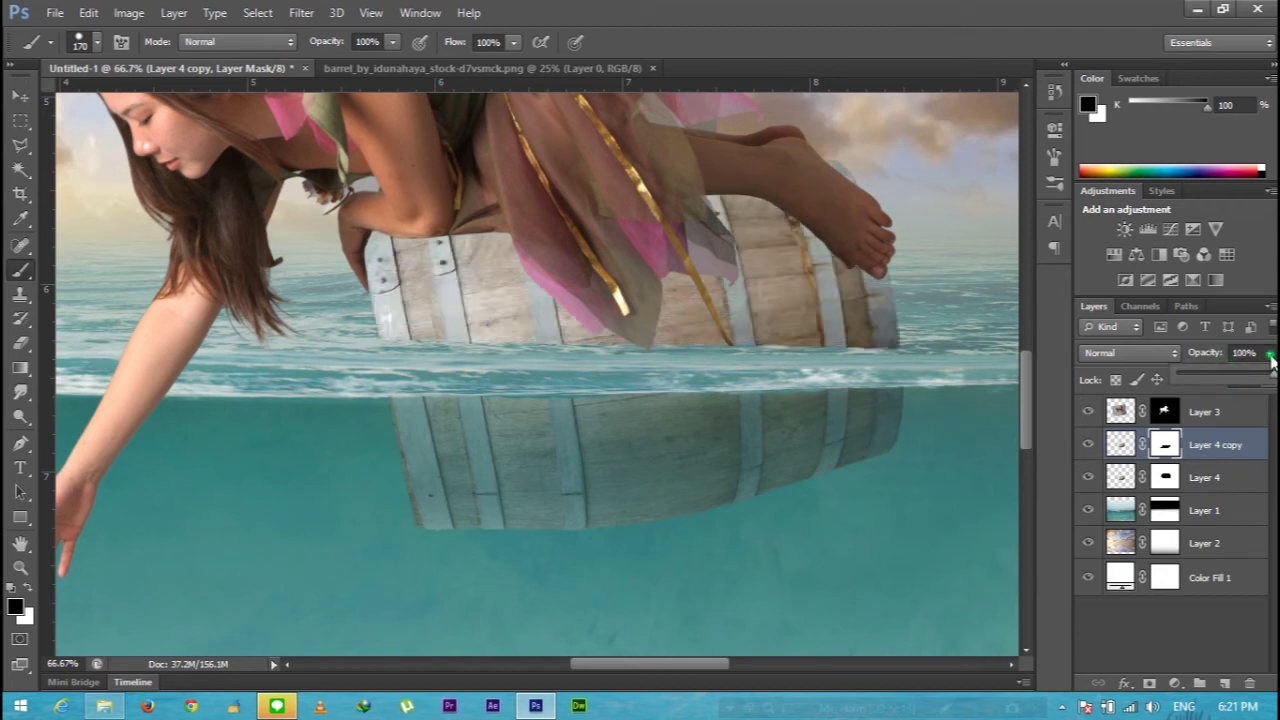
- Set the submerged barrel Layer 4 to Soft Light blend mode
left_click(1124, 480)
left_click(1268, 354)
left_click_drag(1238, 380, 1274, 376)
left_click(1130, 353)
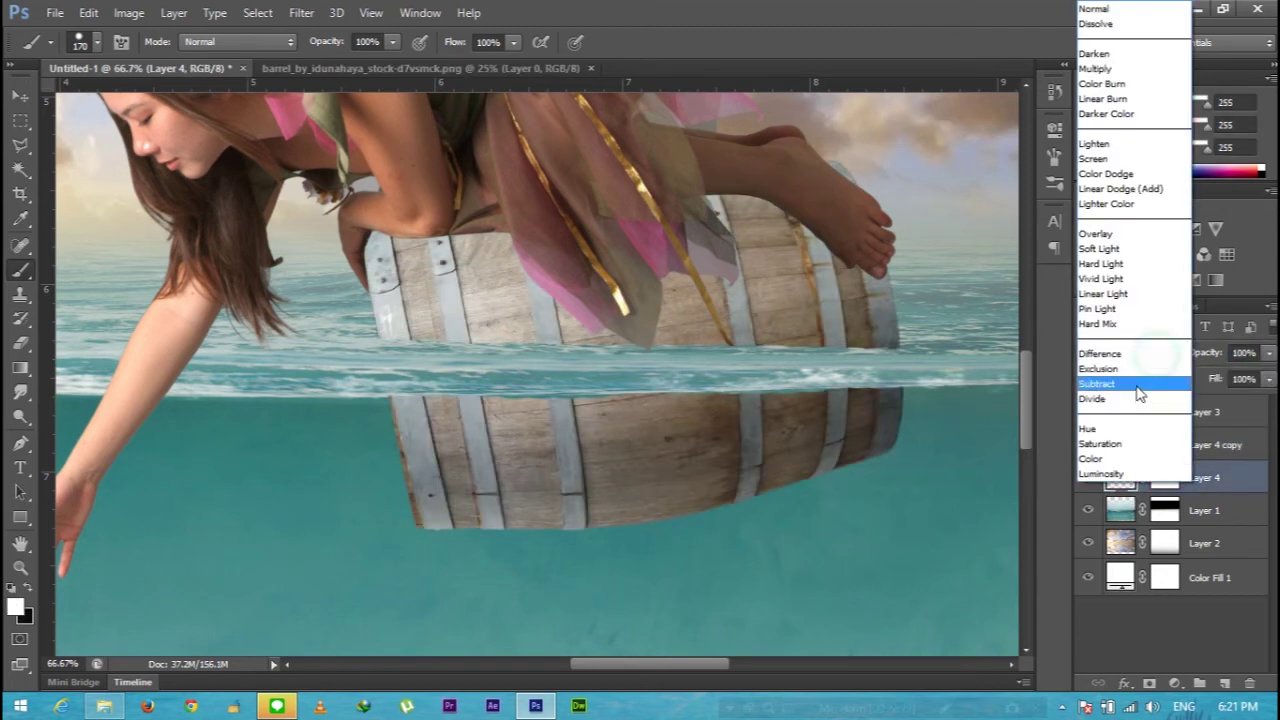
left_click(1108, 249)
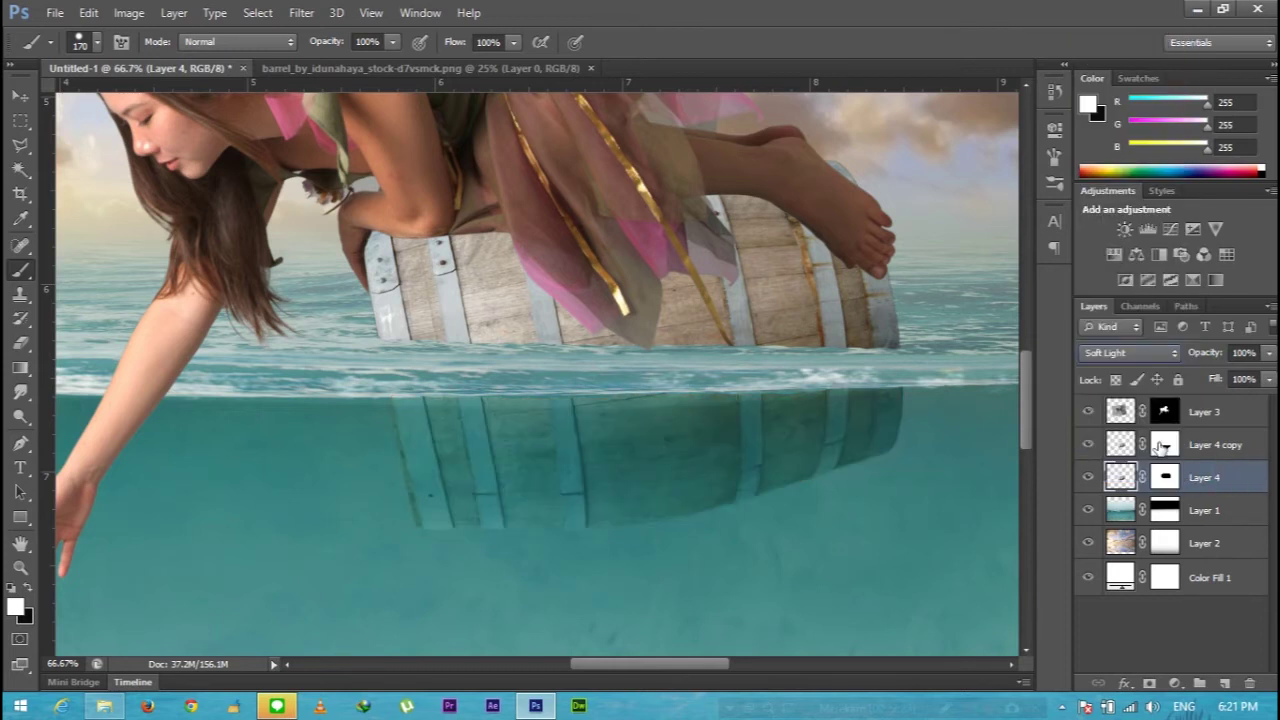
key("ctrl+minus")
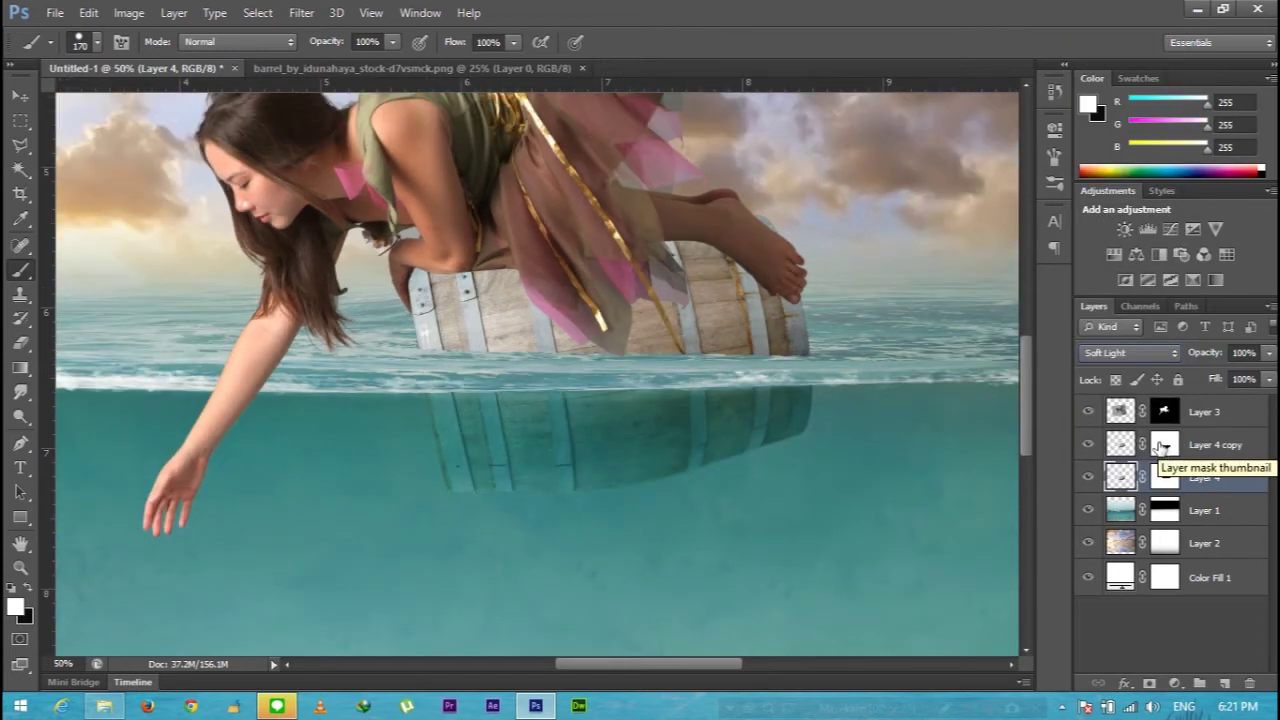
- Add a Color Balance layer clipped to Layer 4, with midtones shifted toward cyan, -9 and +4
left_click(1176, 685)
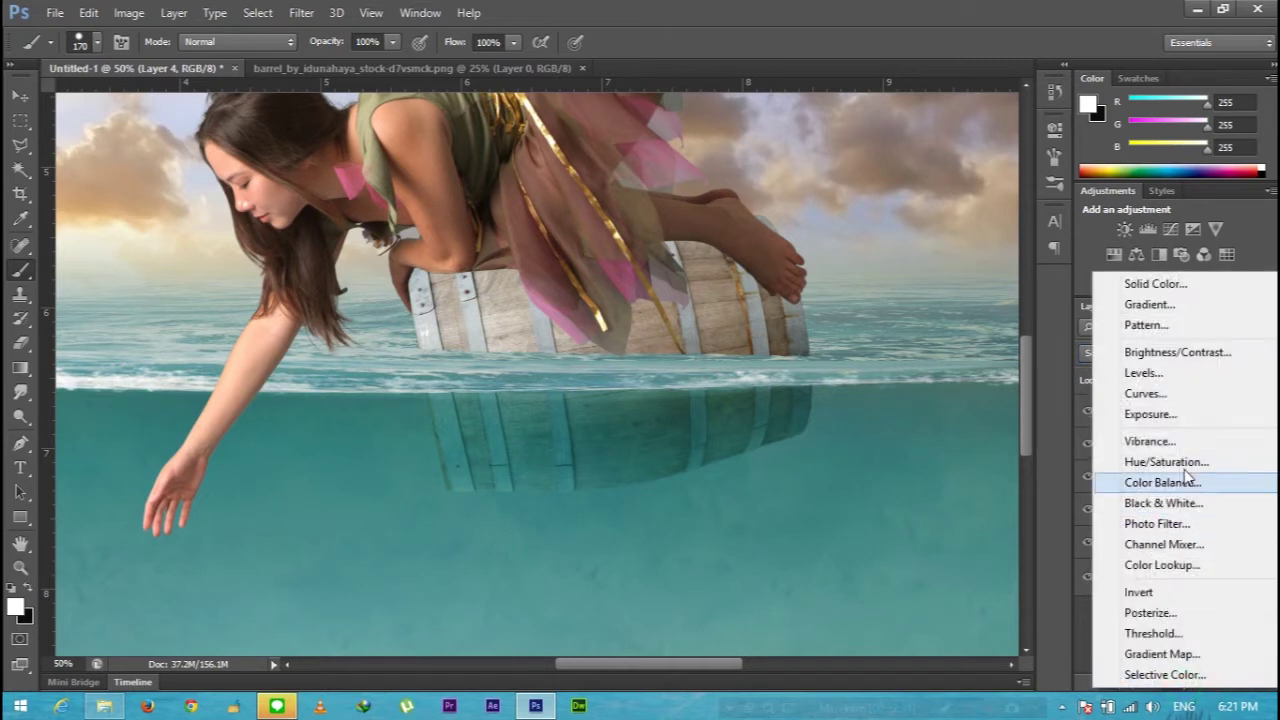
left_click(1175, 485)
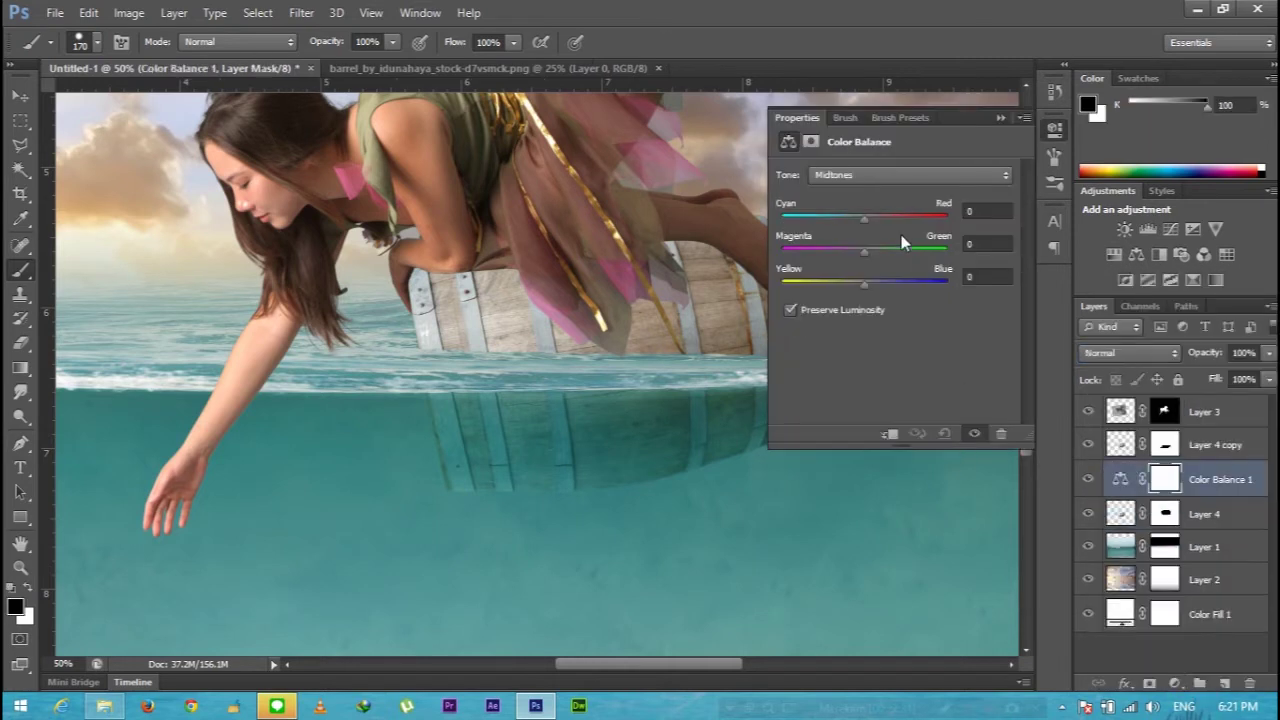
left_click_drag(840, 221, 835, 222)
left_click_drag(862, 285, 893, 284)
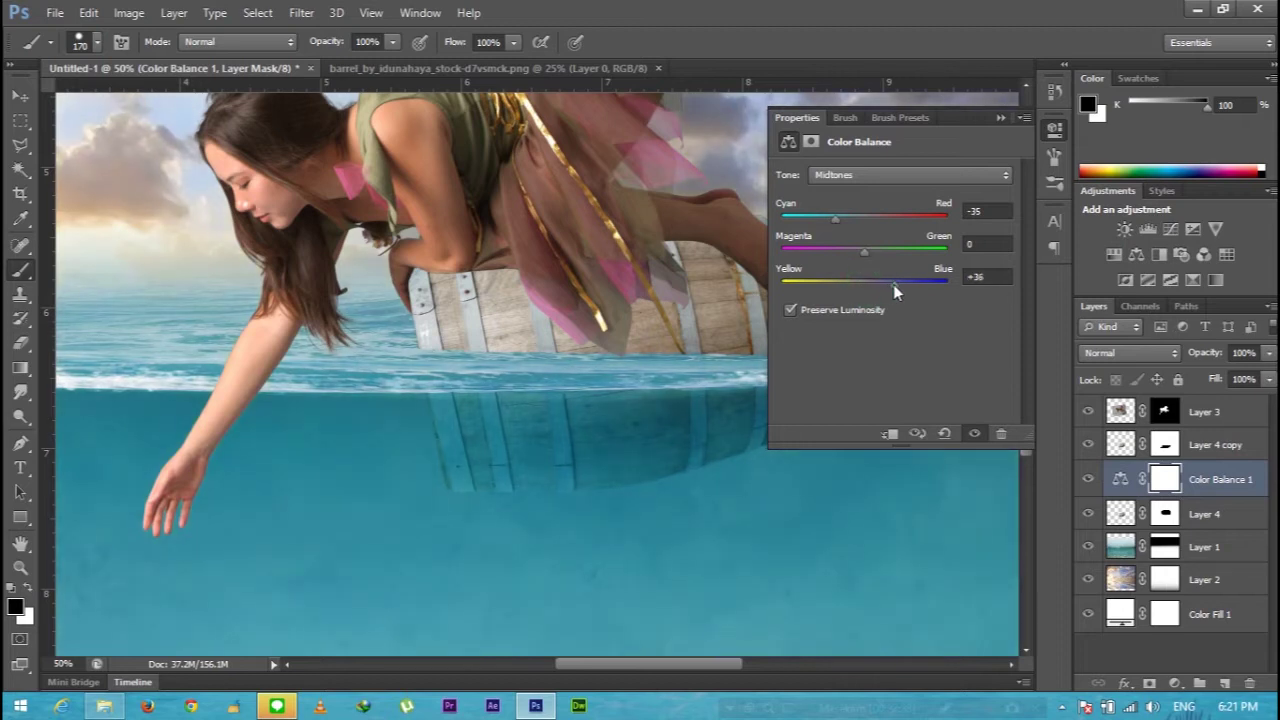
left_click(1206, 490, "alt")
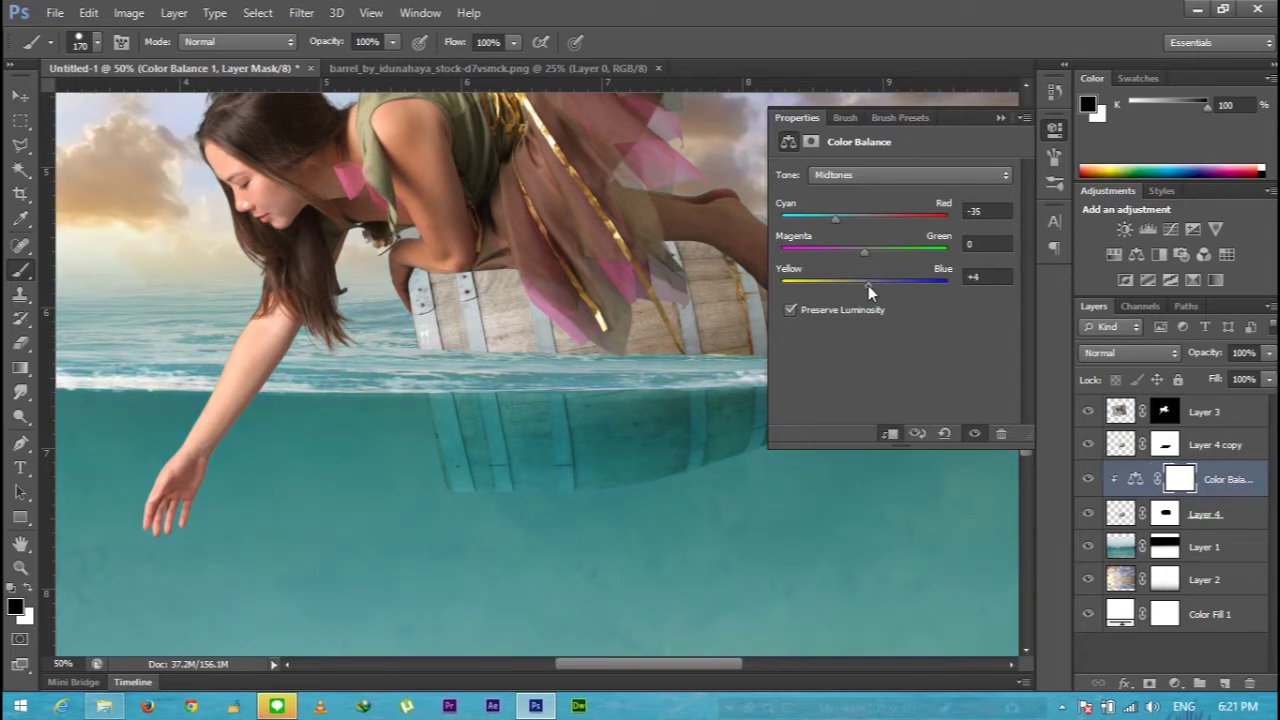
left_click_drag(864, 251, 885, 257)
key("ctrl+minus")
key("ctrl+minus")
key("ctrl+minus")
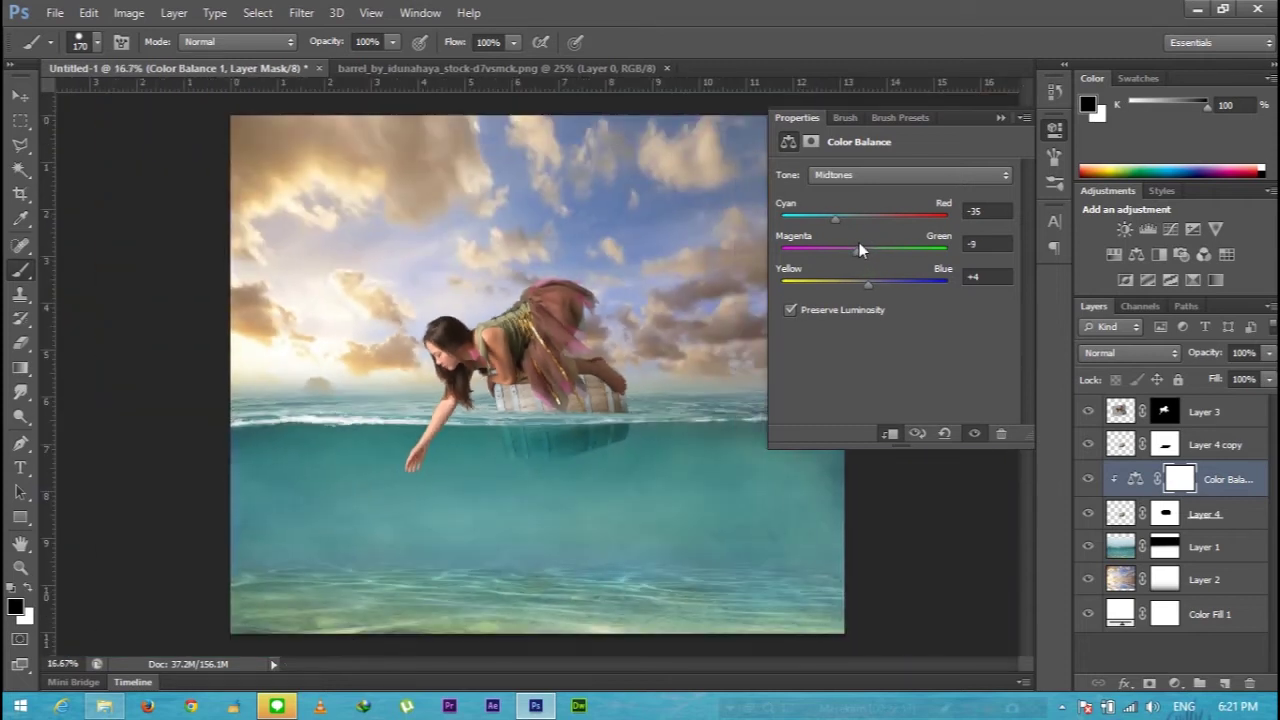
left_click_drag(821, 218, 846, 218)
left_click(996, 121)
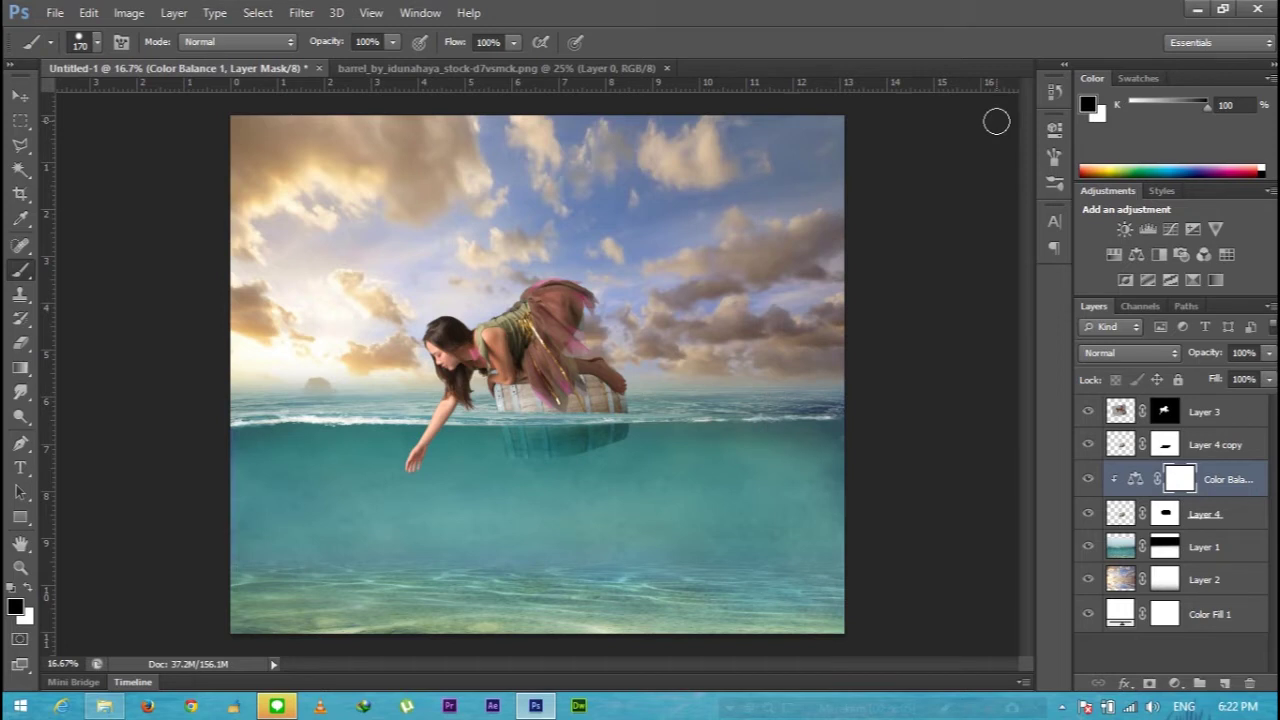
- Put the girl's Layer 3 into a new group named Wanita
left_click(1222, 518)
left_click(1238, 481)
left_click(1232, 445)
left_click(1213, 412)
right_click(1213, 412)
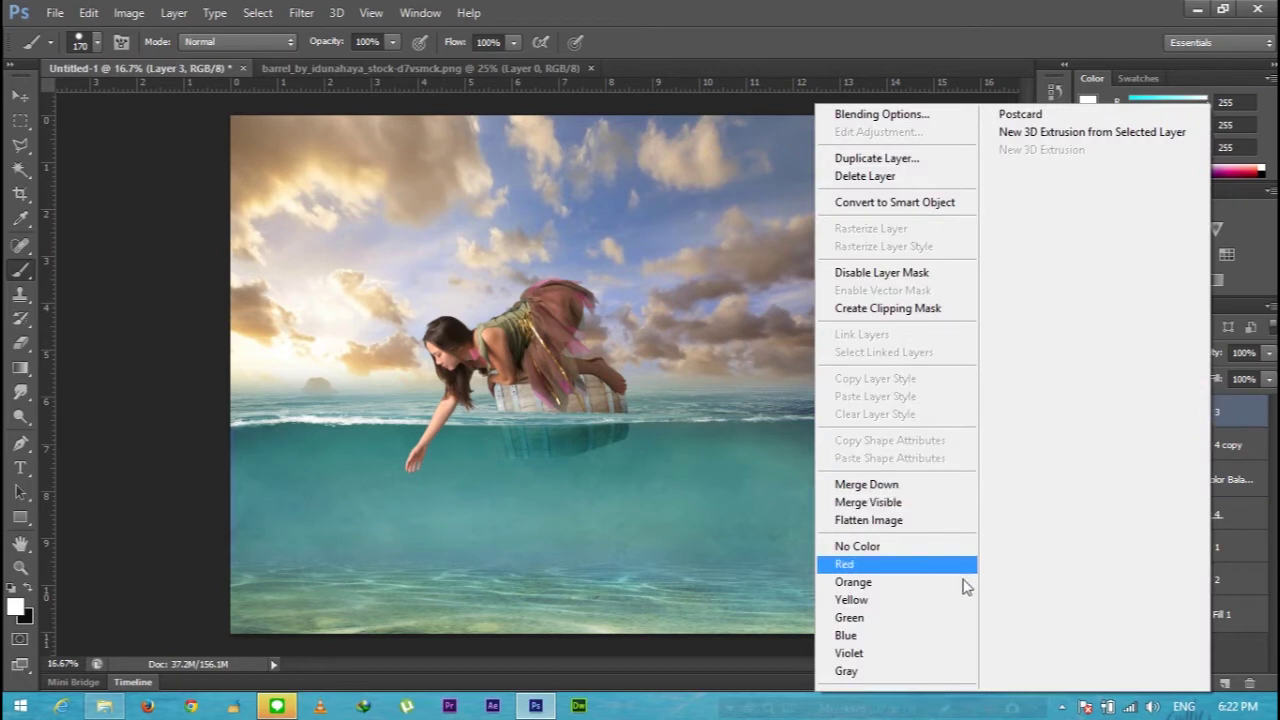
left_click(1262, 418)
key("ctrl+g")
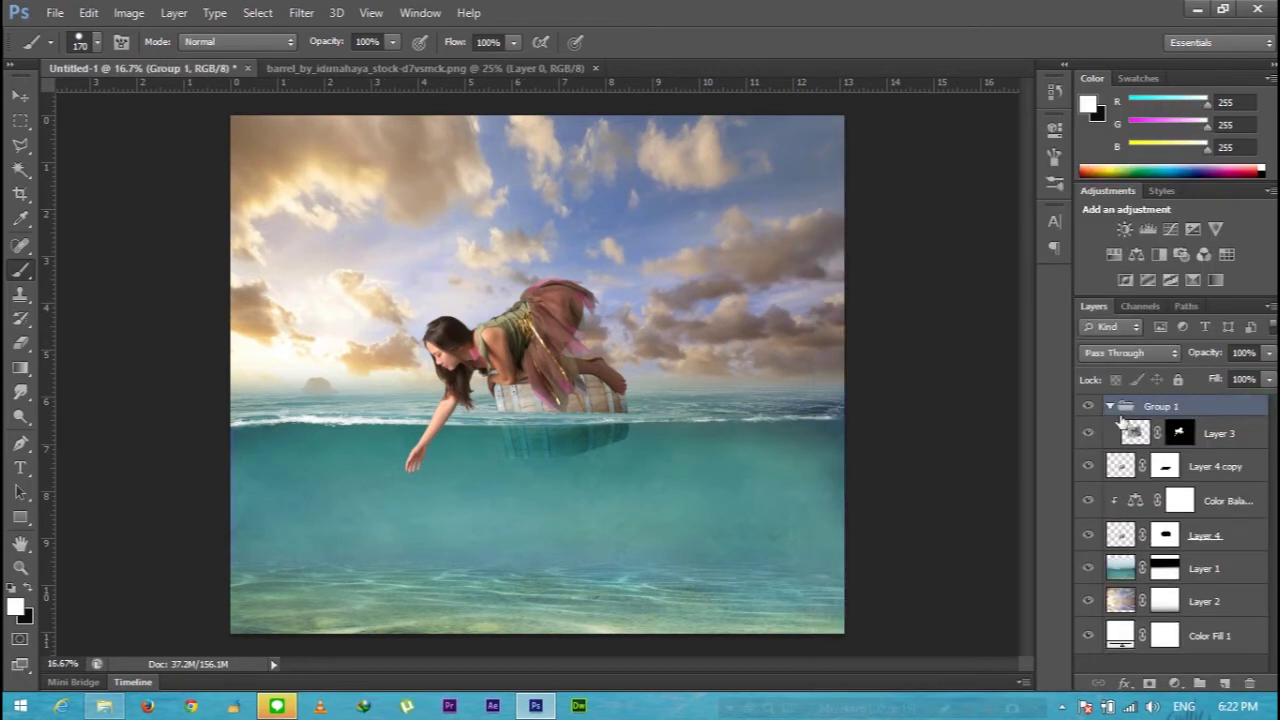
left_click(1109, 406)
double_click(1158, 406)
type("Wanita")
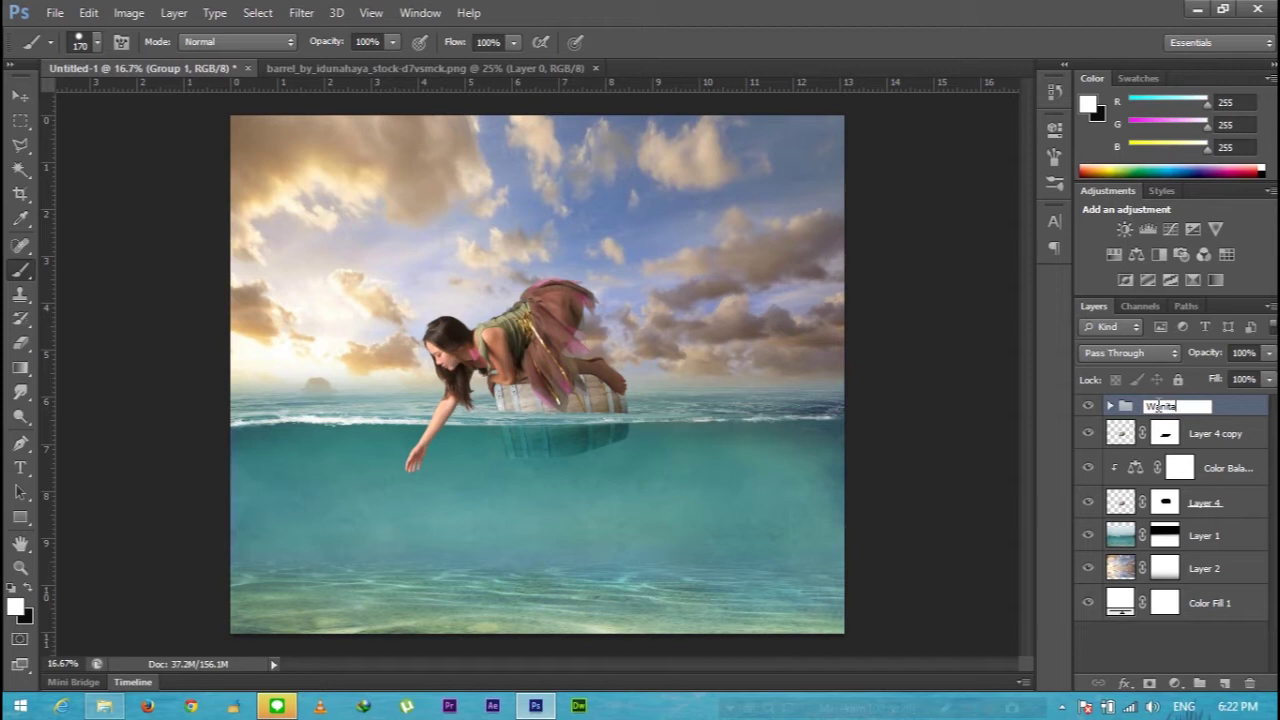
key("Return")
- Group Layer 4 copy, Color Balance and Layer 4 into a group named Barrel
left_click(1240, 433)
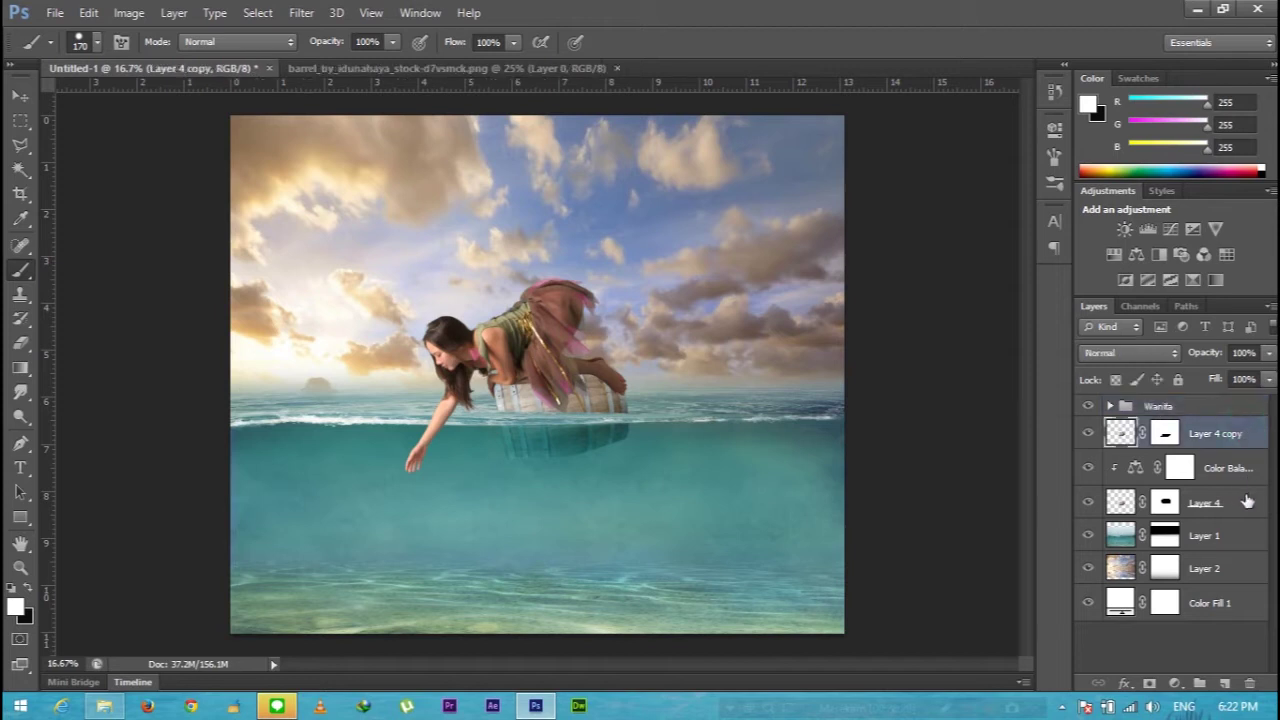
left_click(1247, 501, "shift")
key("ctrl+g")
double_click(1165, 428)
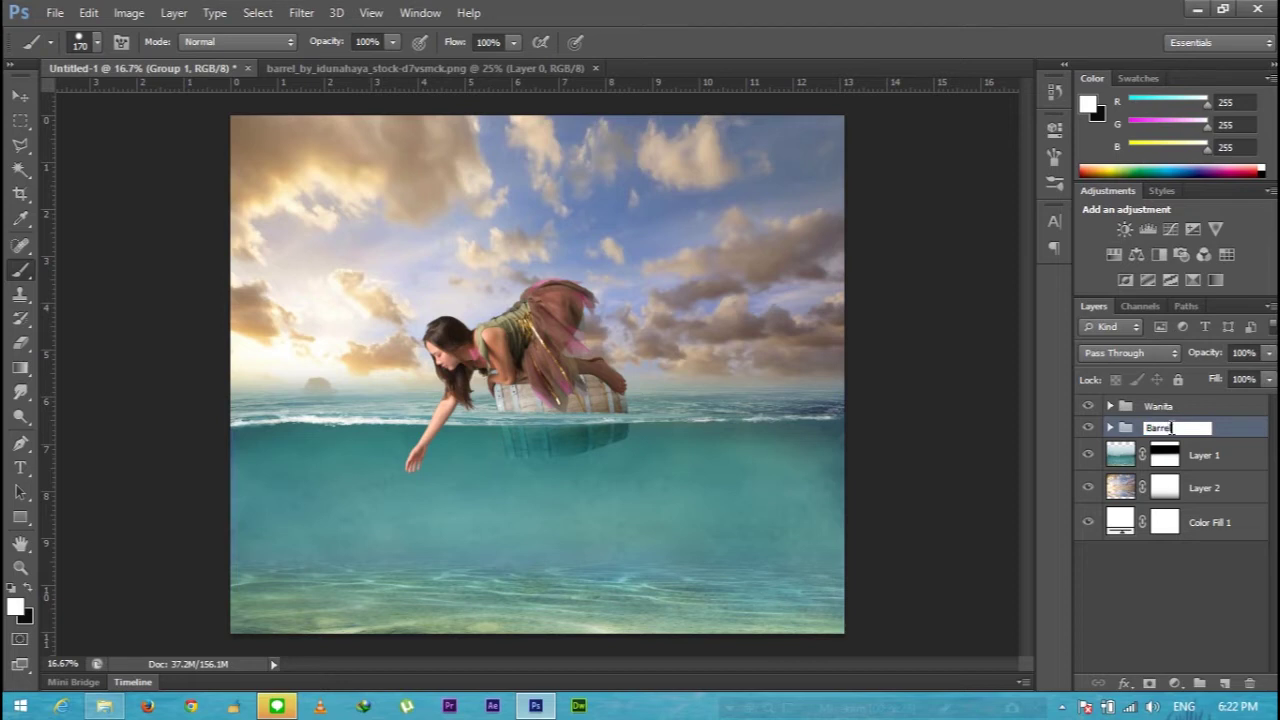
left_click(1230, 458)
- Expand the Wanita group and select Layer 3 inside it
left_click(1242, 499, "shift")
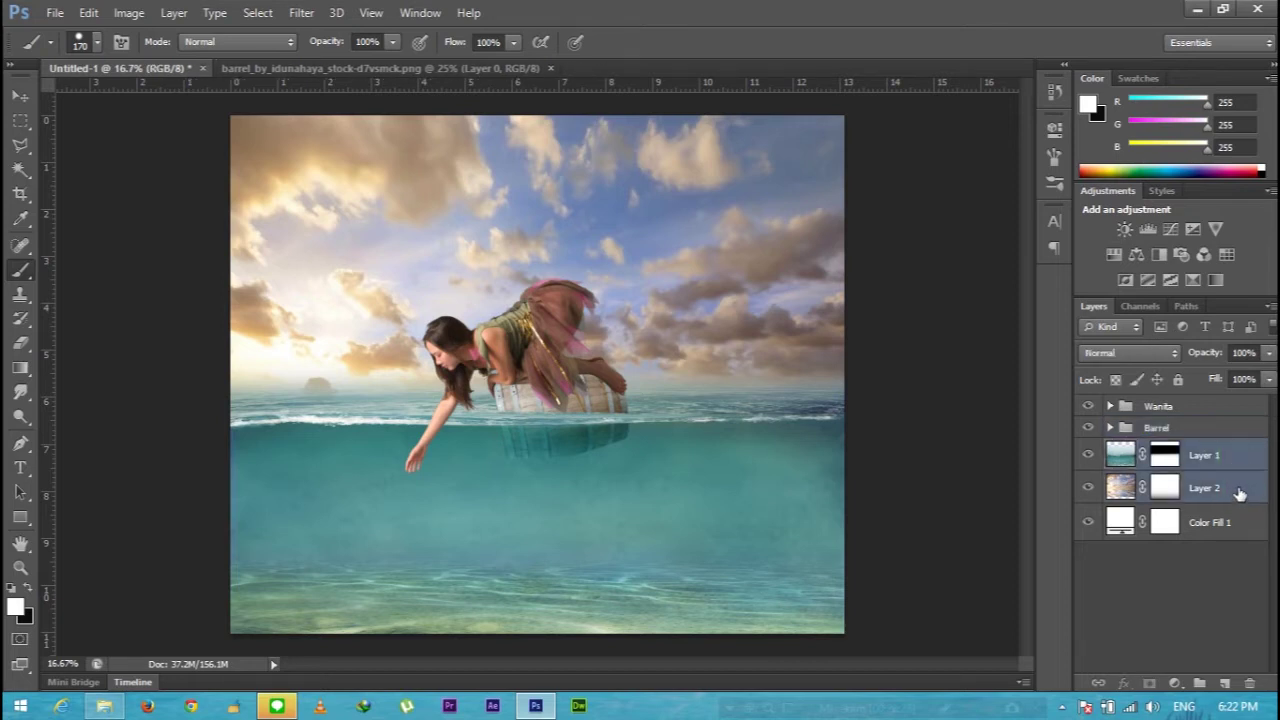
left_click(1207, 429)
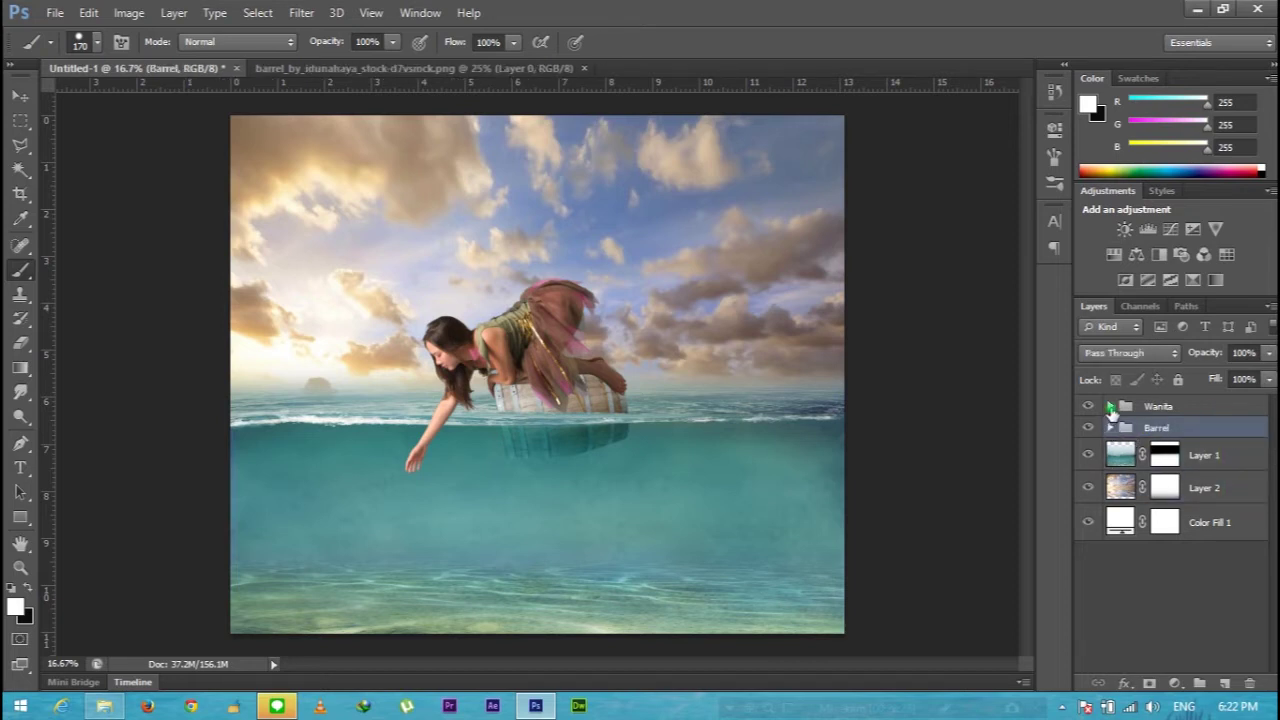
left_click(1111, 408)
left_click(1200, 438)
- Duplicate Layer 3 and permanently apply the existing masks on Layer 3 and Layer 3 copy
key("ctrl+j")
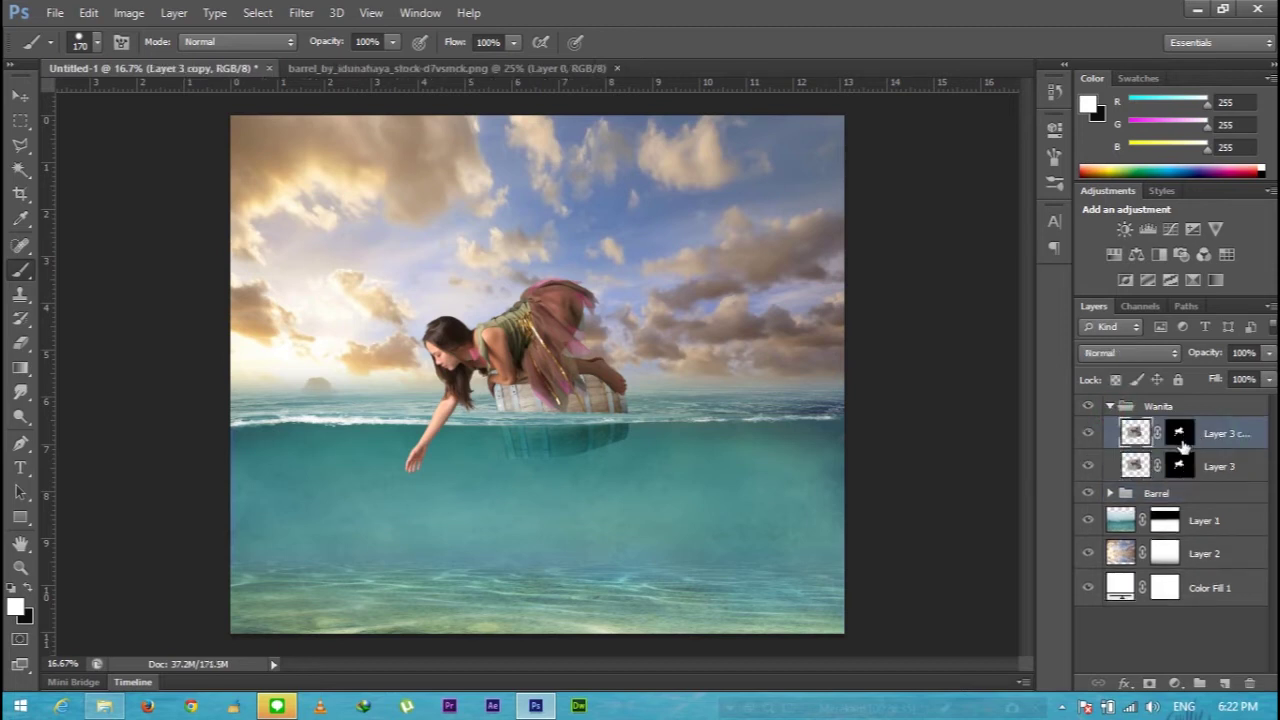
left_click(1145, 468)
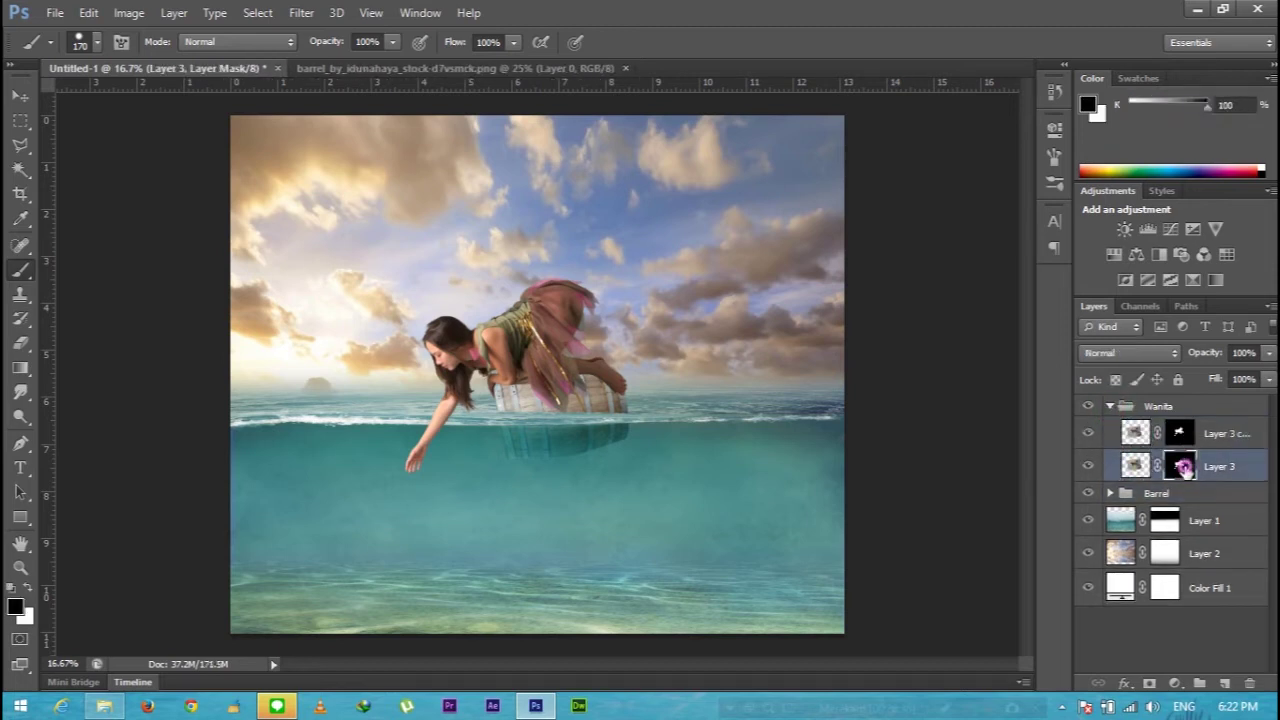
right_click(1181, 466)
left_click(1152, 530)
left_click(1178, 434)
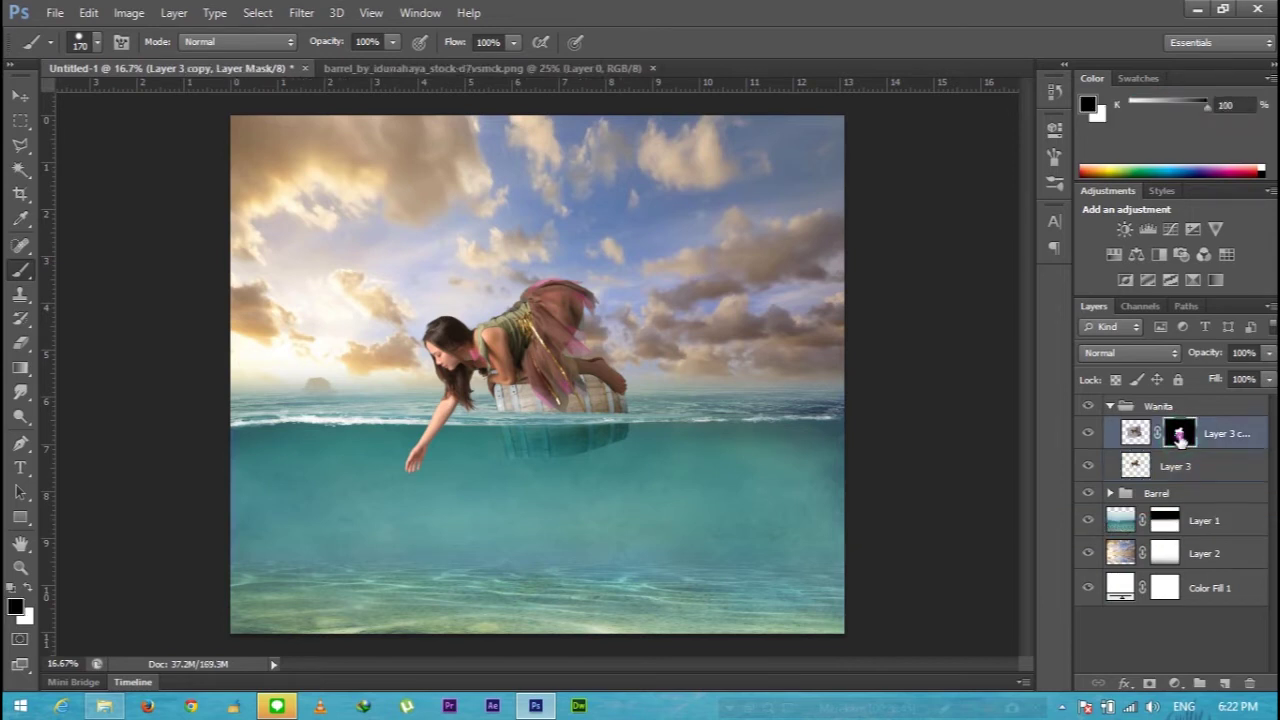
right_click(1178, 434)
left_click(1122, 498)
- Add a fresh white layer mask to both Layer 3 and Layer 3 copy
left_click(1145, 467)
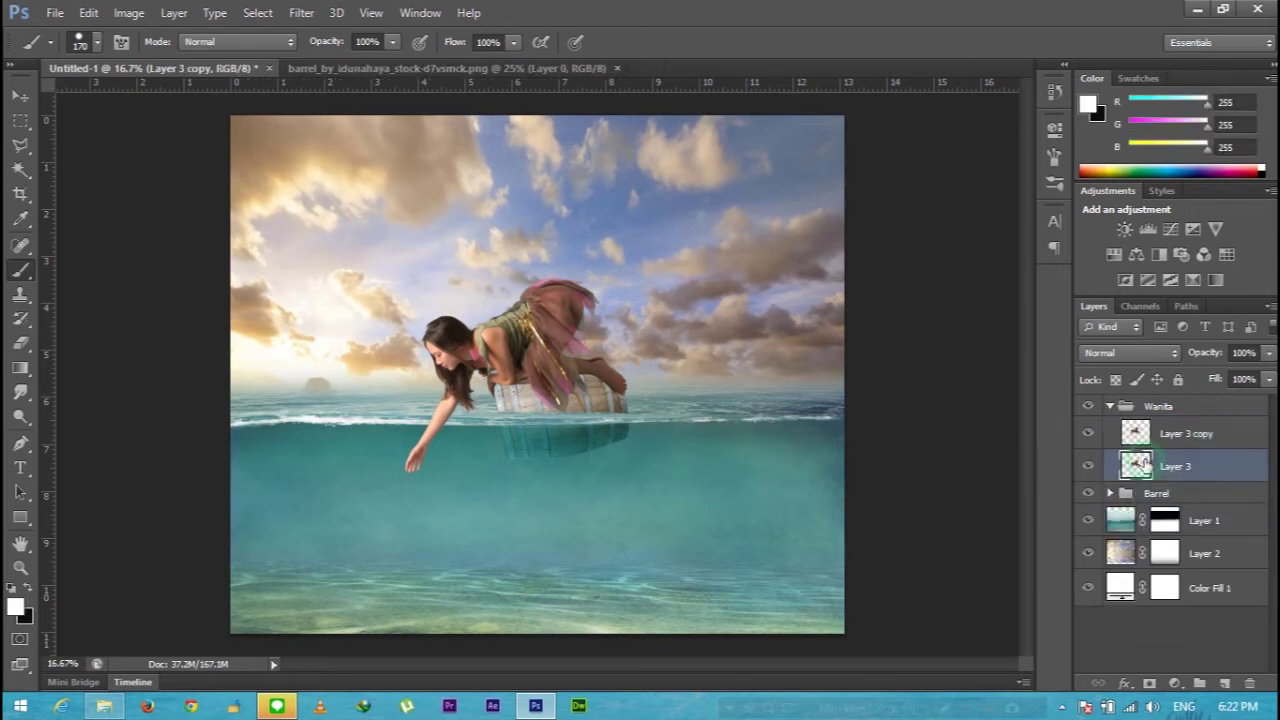
left_click(1149, 683)
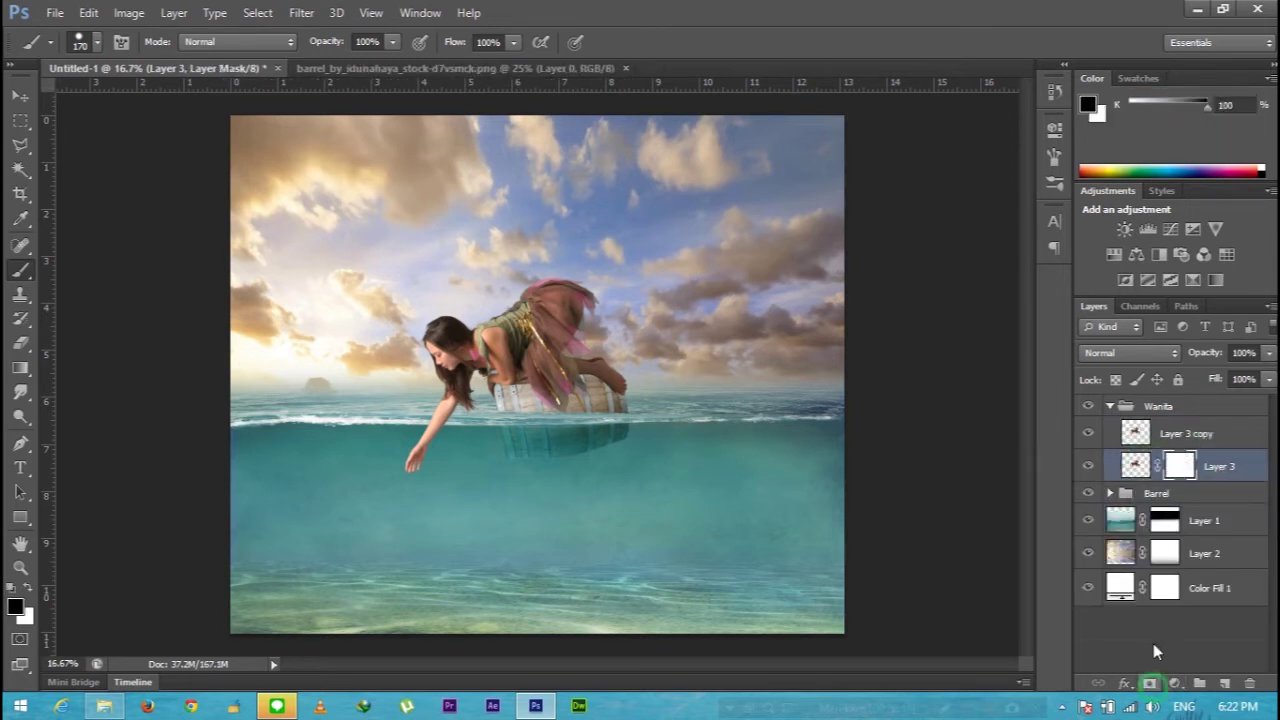
left_click(1138, 440)
left_click(1149, 683)
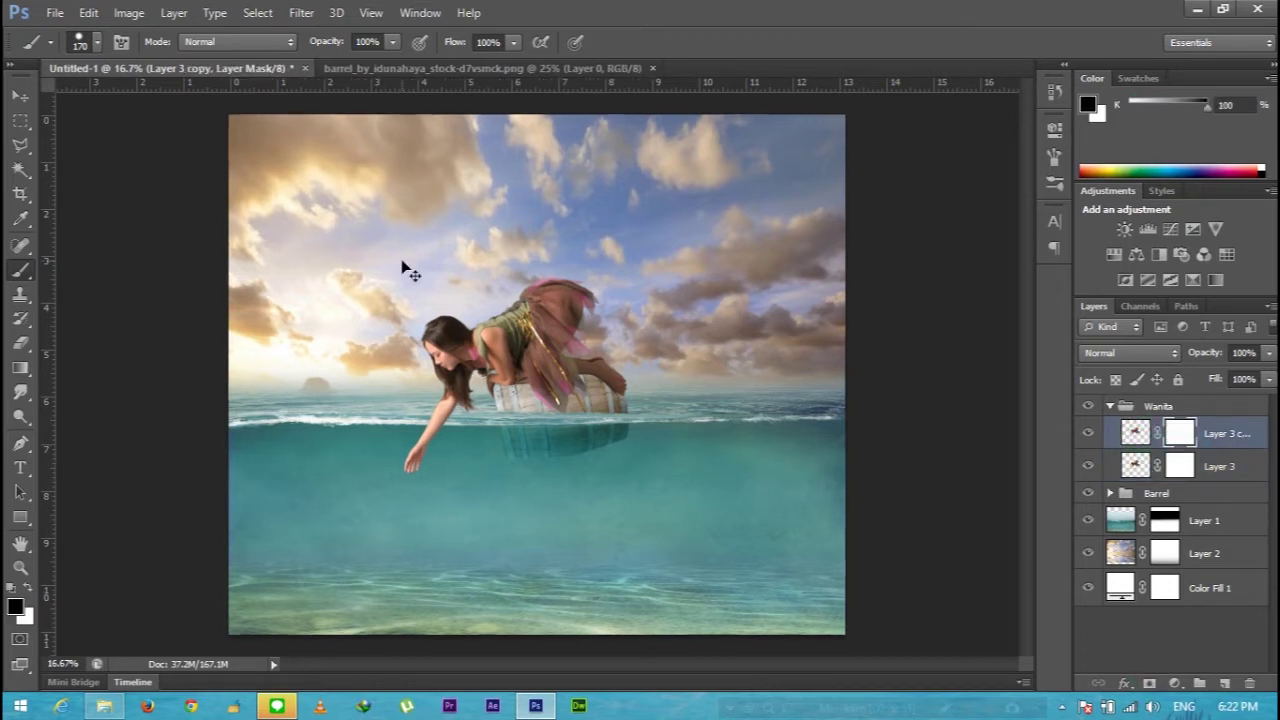
key("ctrl+plus")
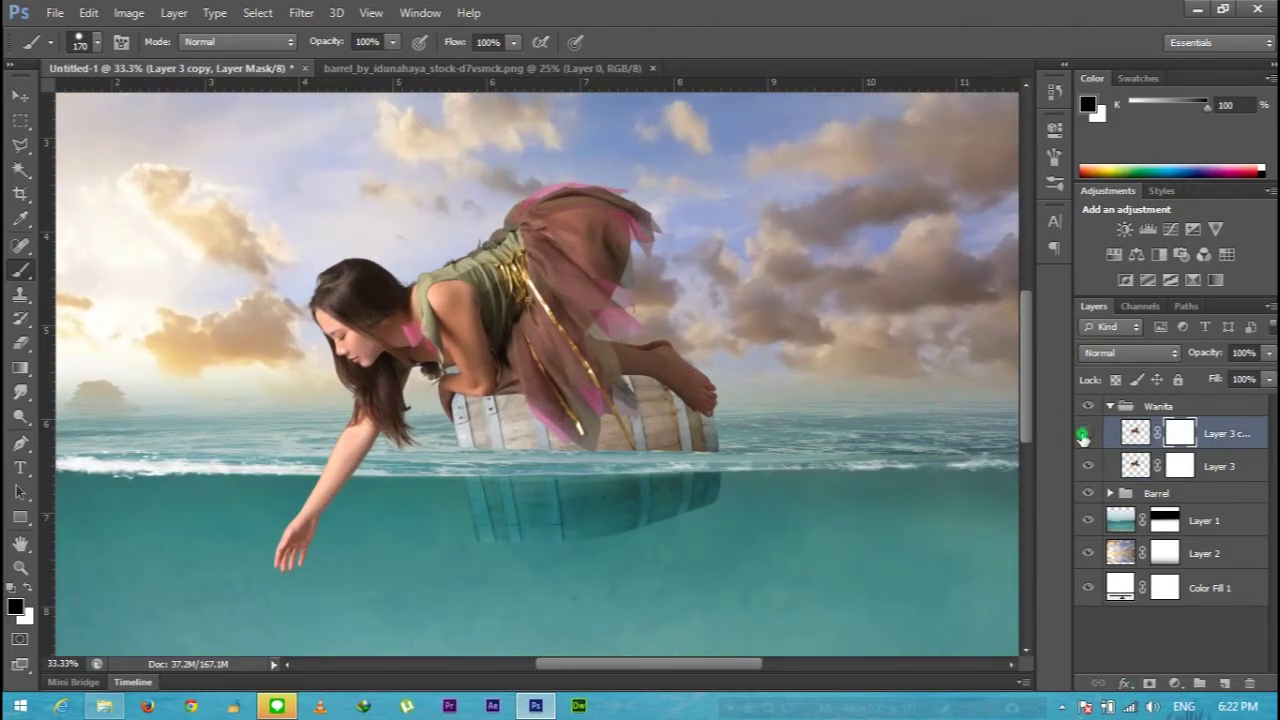
- Mask out Layer 3's head, torso, skirt and above-water arm, leaving only the submerged arm
left_click(1083, 436)
left_click(1180, 468)
mouse_move(400, 400)
left_mouse_down()
mouse_move(284, 221)
mouse_move(414, 286)
mouse_move(432, 380)
mouse_move(594, 418)
left_mouse_up()
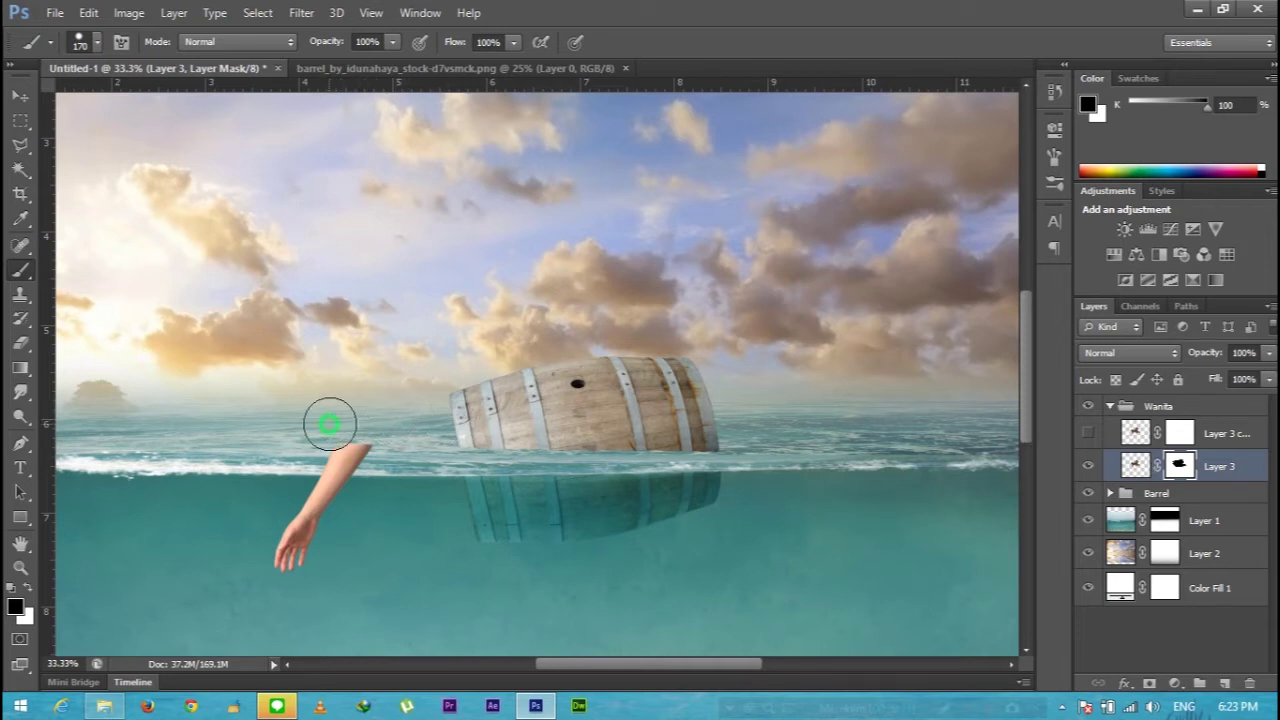
mouse_move(343, 429)
left_mouse_down()
mouse_move(309, 429)
mouse_move(350, 447)
left_mouse_up()
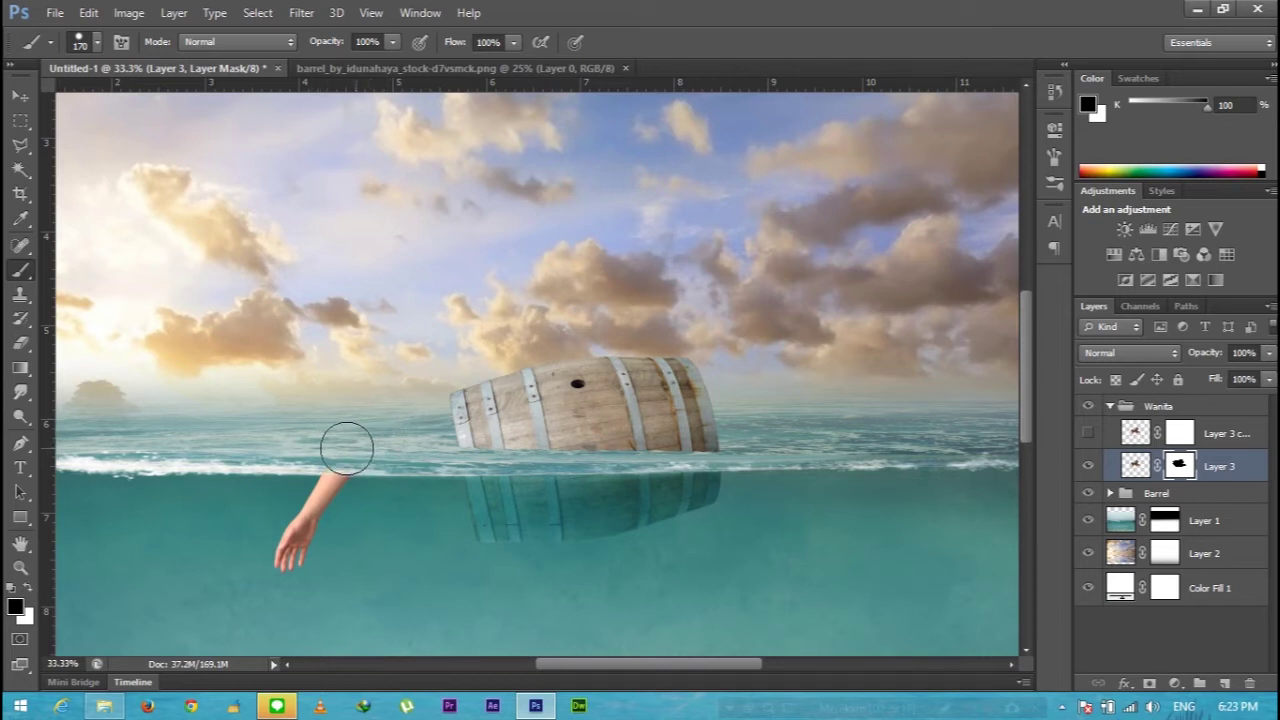
left_click(1087, 434)
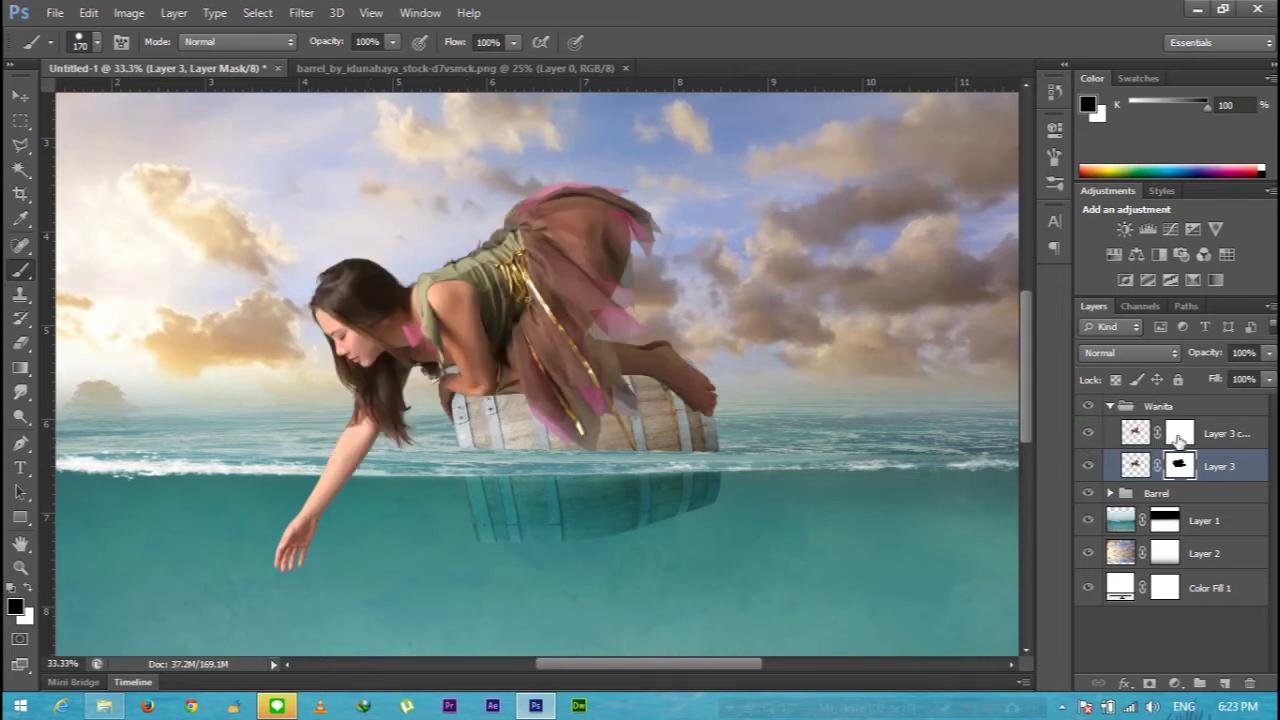
left_click(1136, 463)
left_click(1150, 352)
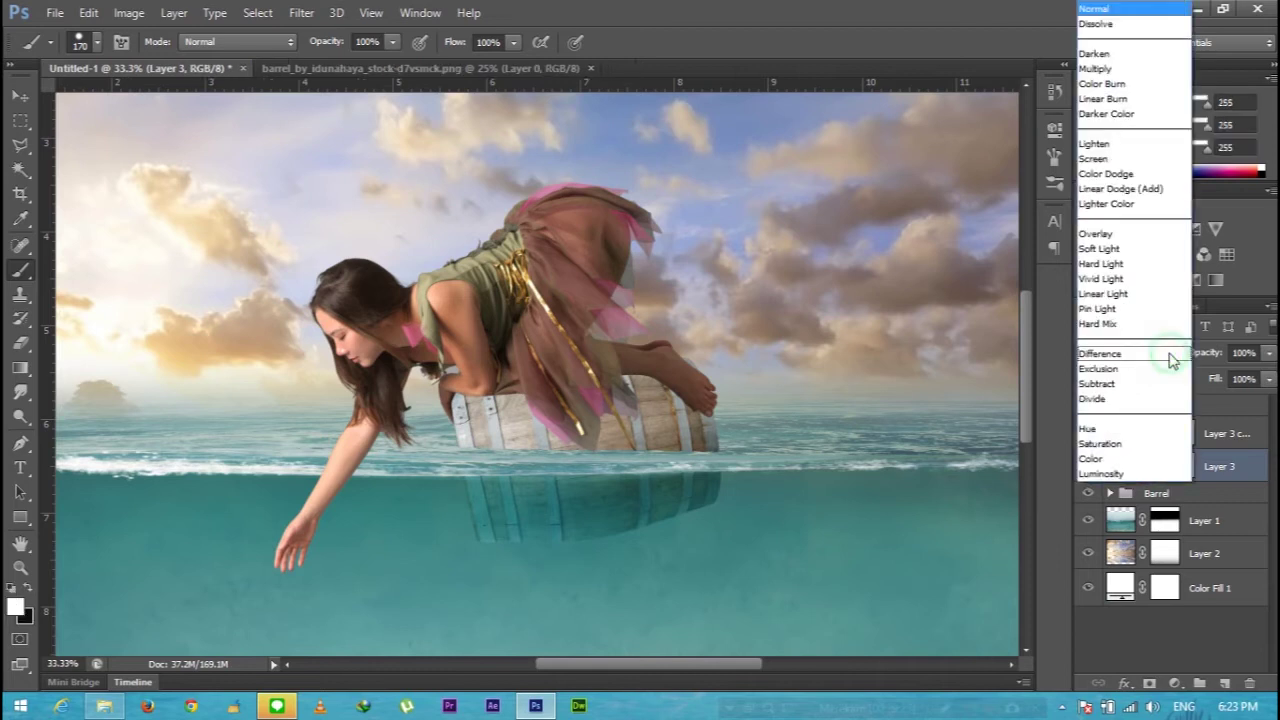
key("Escape")
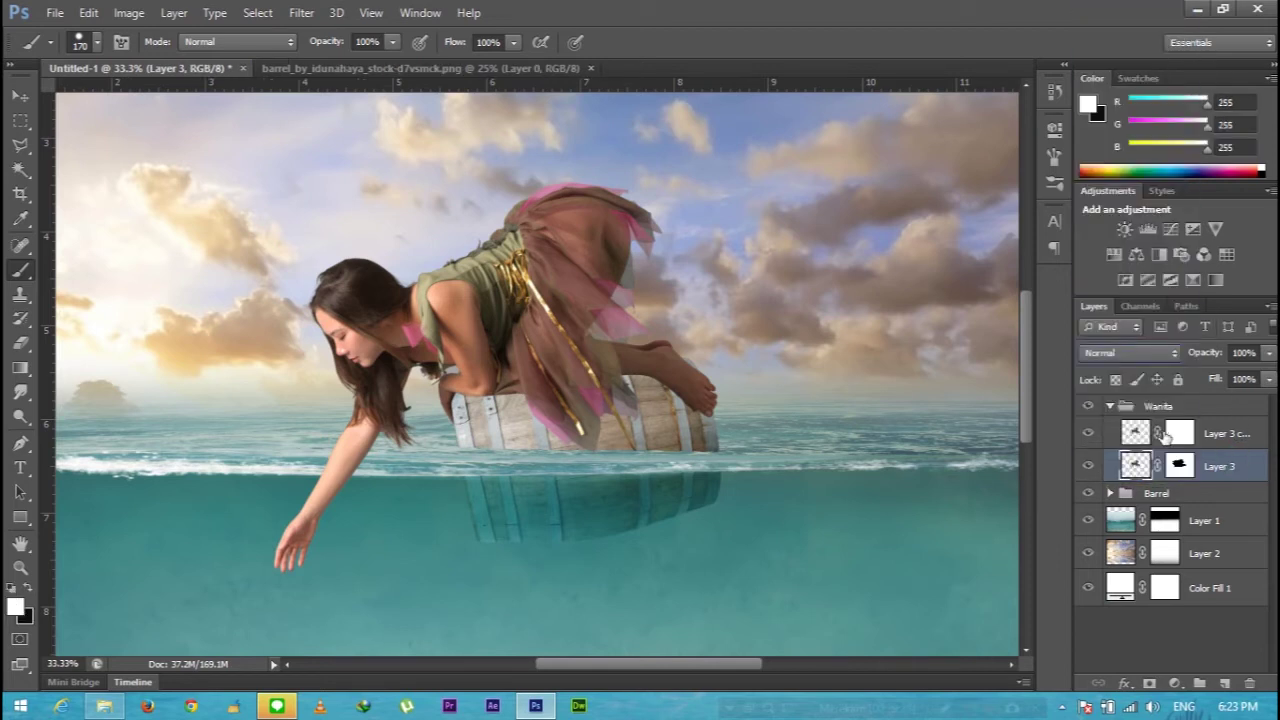
- Mask away the submerged hand on Layer 3 copy and compare it against Layer 3
left_click(1177, 434)
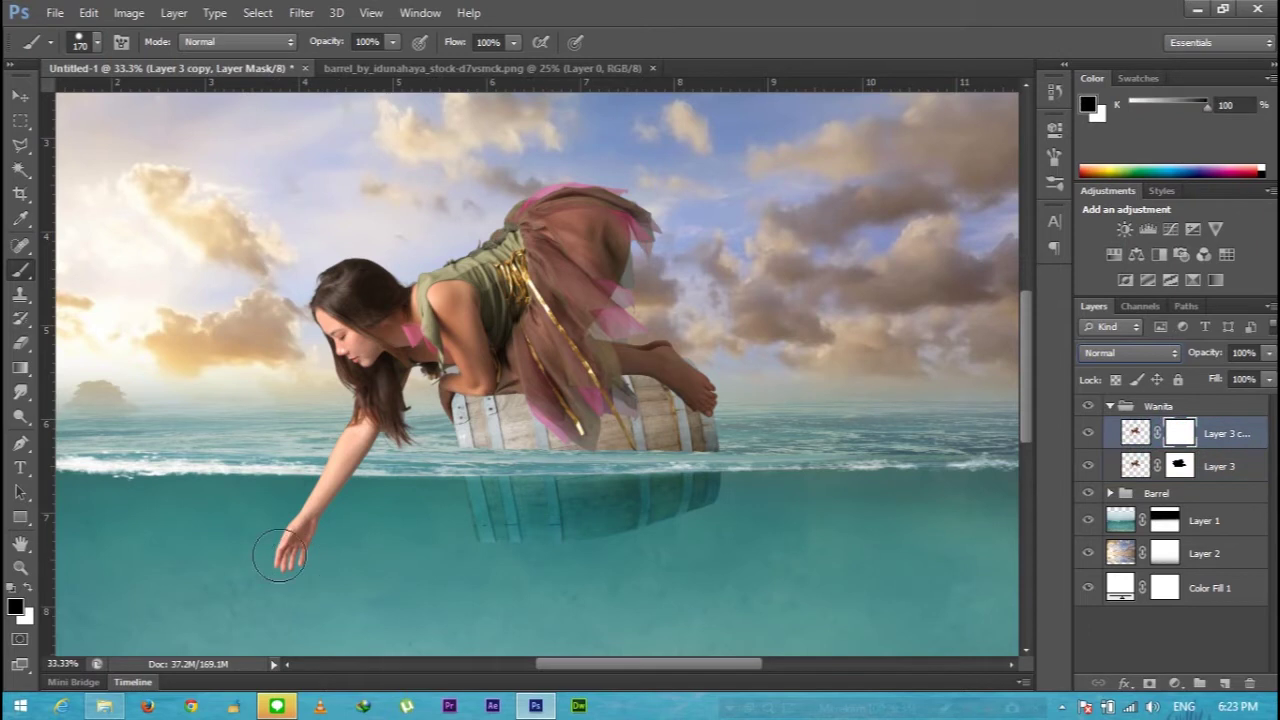
left_click(1089, 466)
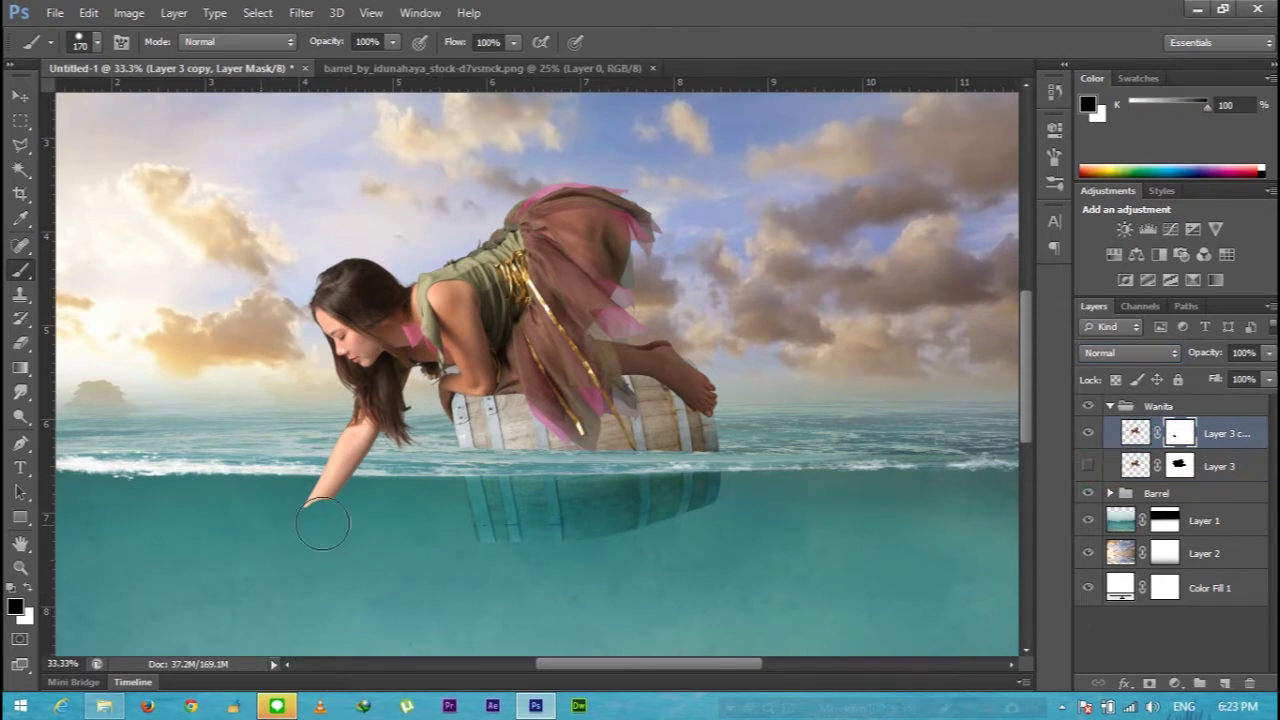
left_click_drag(332, 510, 379, 497)
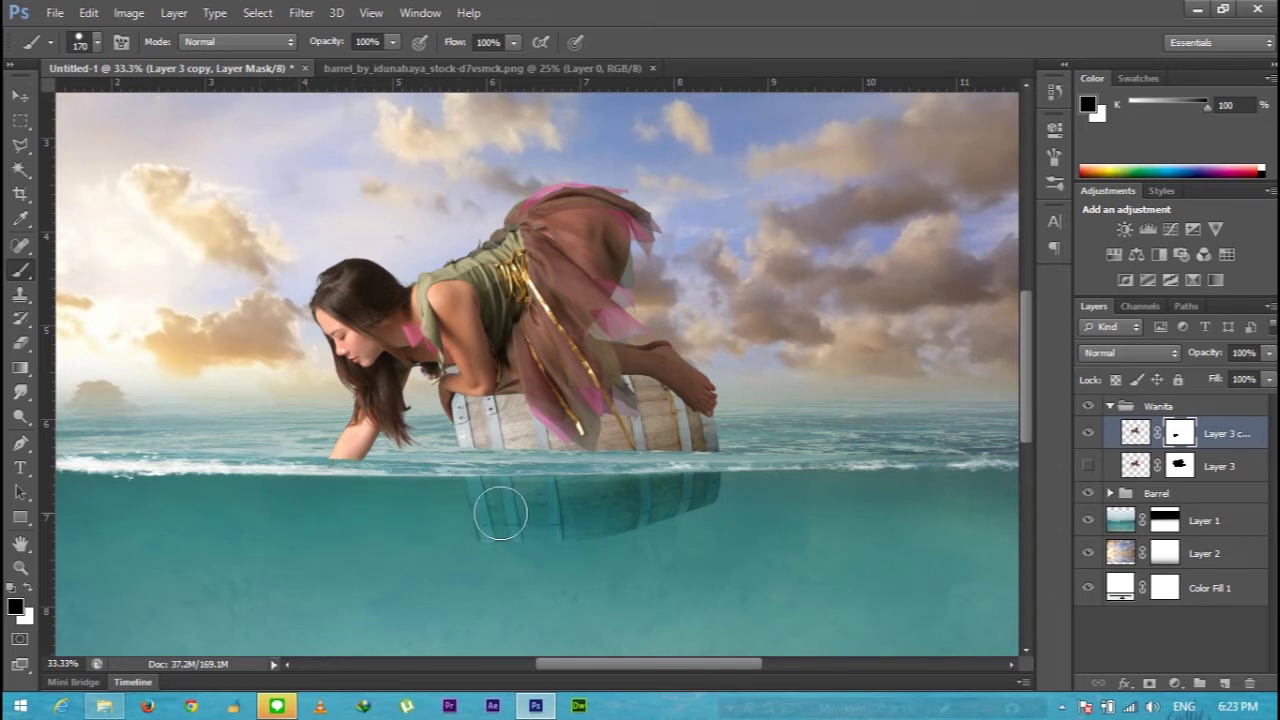
left_click(1088, 466)
left_click(1088, 466)
left_click(1088, 466)
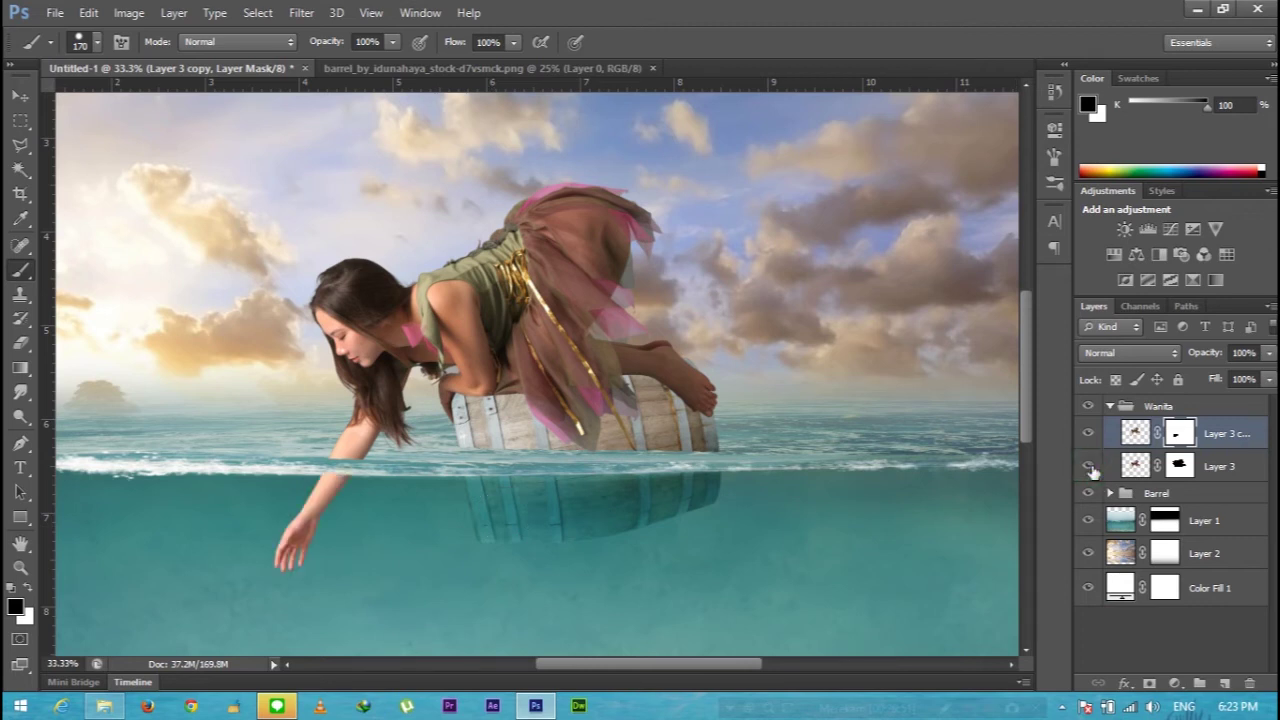
left_click(1088, 466)
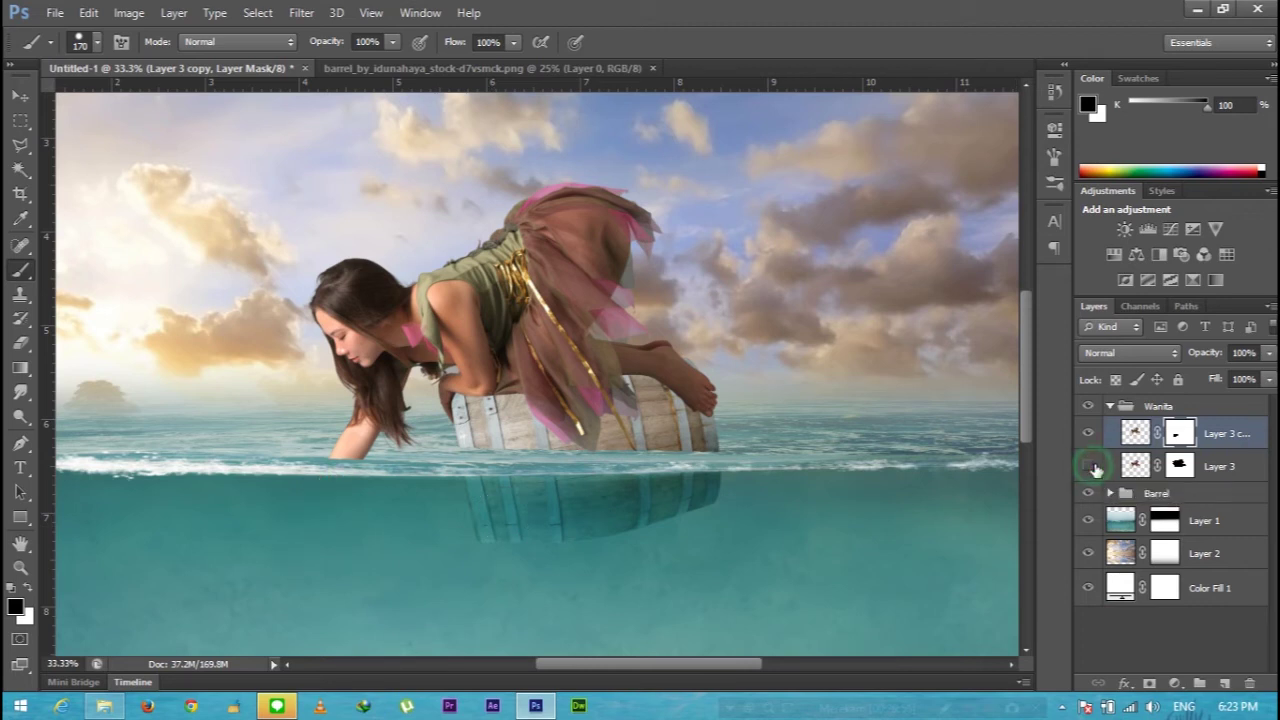
left_click(1088, 466)
left_click(1135, 466)
left_click(1130, 352)
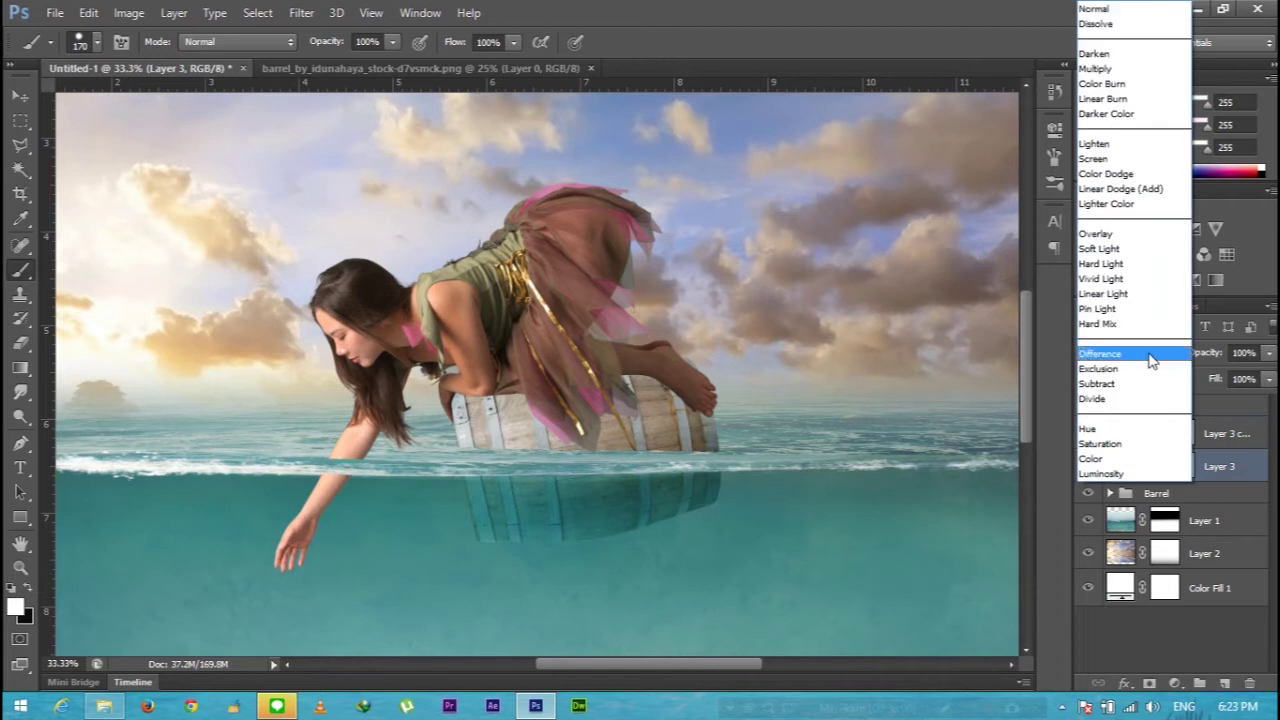
- Set Layer 3 to Soft Light and clip a Color Balance with midtones -35, -2, +9
left_click(1112, 249)
left_click_drag(731, 664, 718, 670)
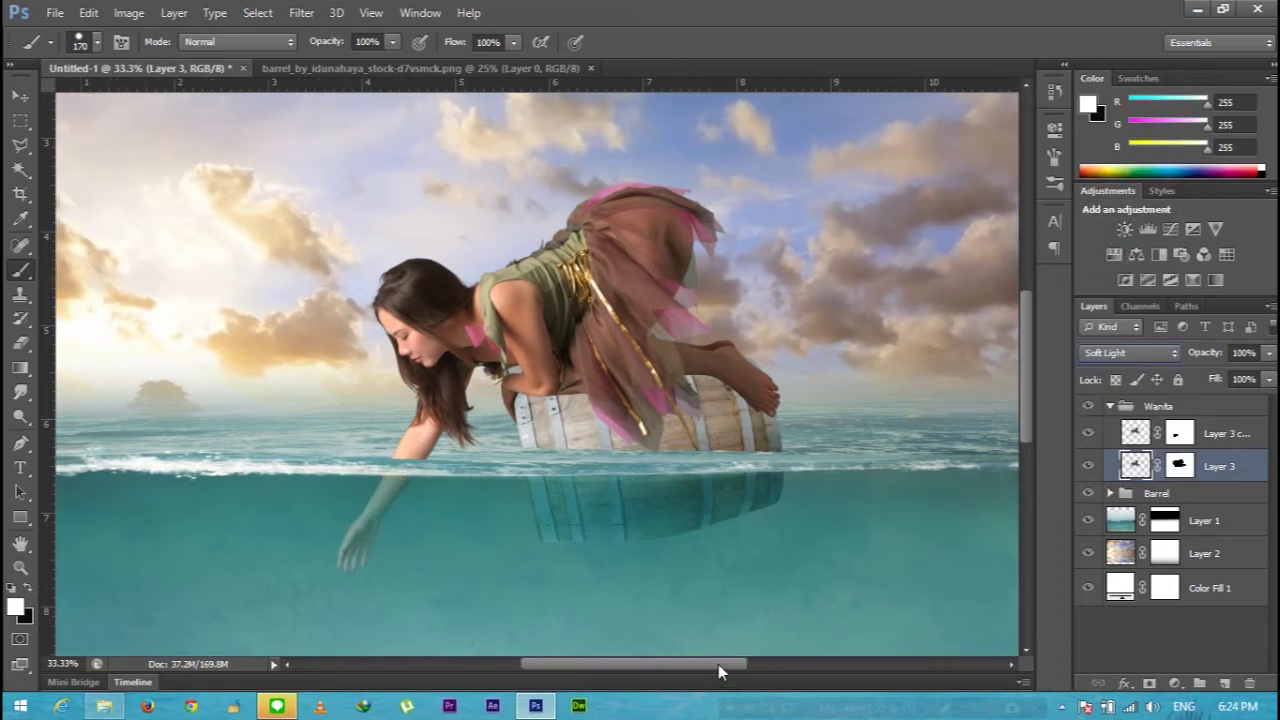
left_click(1174, 683)
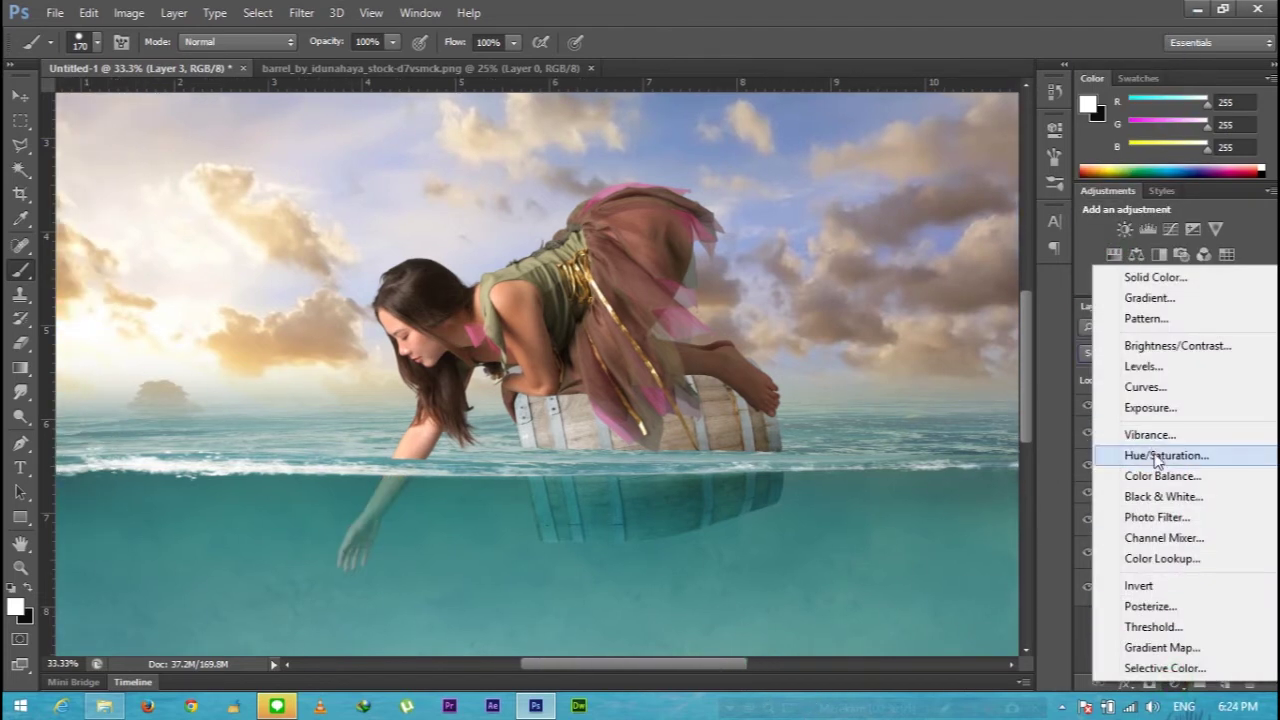
left_click(1160, 476)
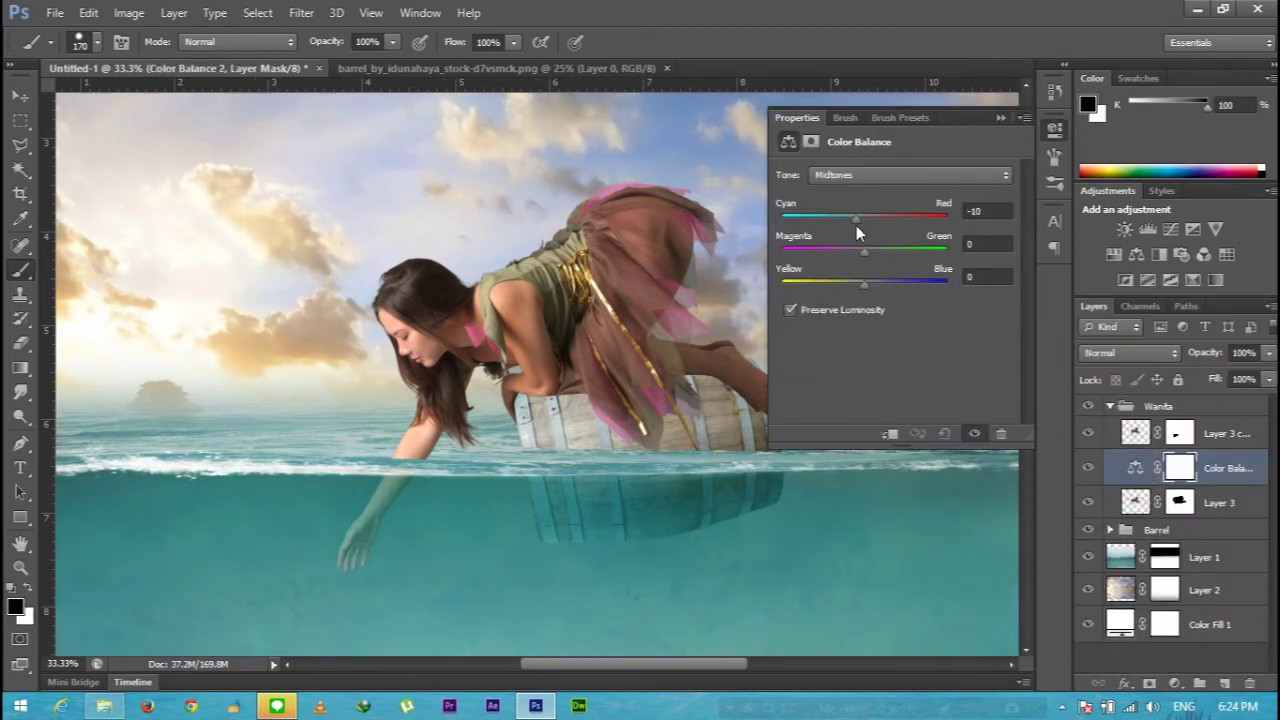
key("ctrl+alt+g")
mouse_move(827, 217)
left_mouse_down()
mouse_move(885, 254)
mouse_move(872, 285)
left_mouse_up()
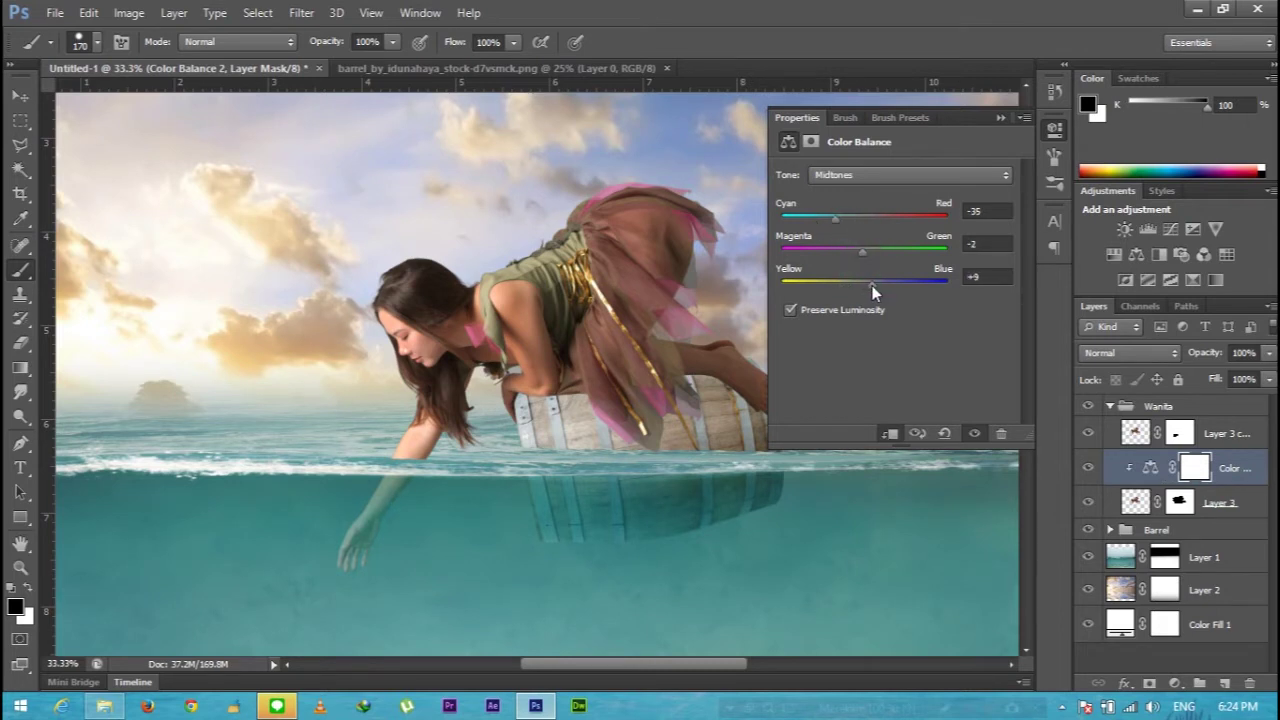
left_click(934, 194)
- Close the barrel image document and select the sky layer, Layer 2
key("ctrl+minus")
key("ctrl+minus")
key("ctrl+minus")
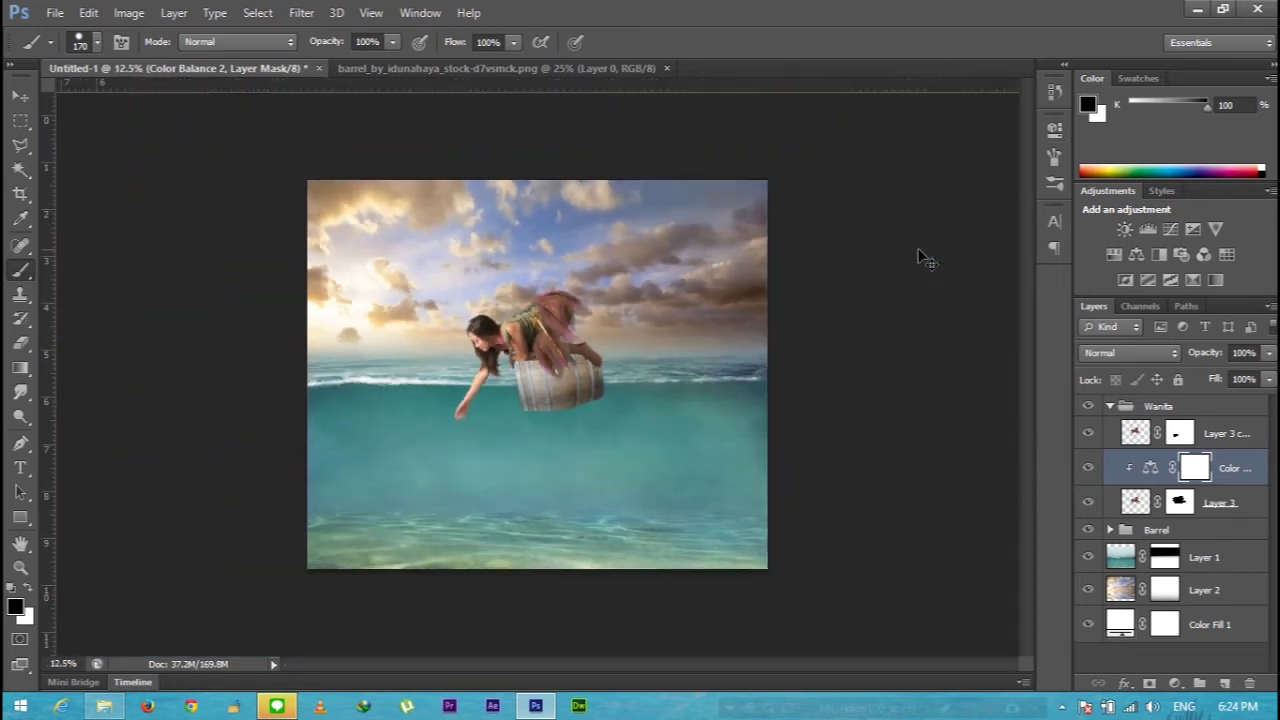
left_click(631, 64)
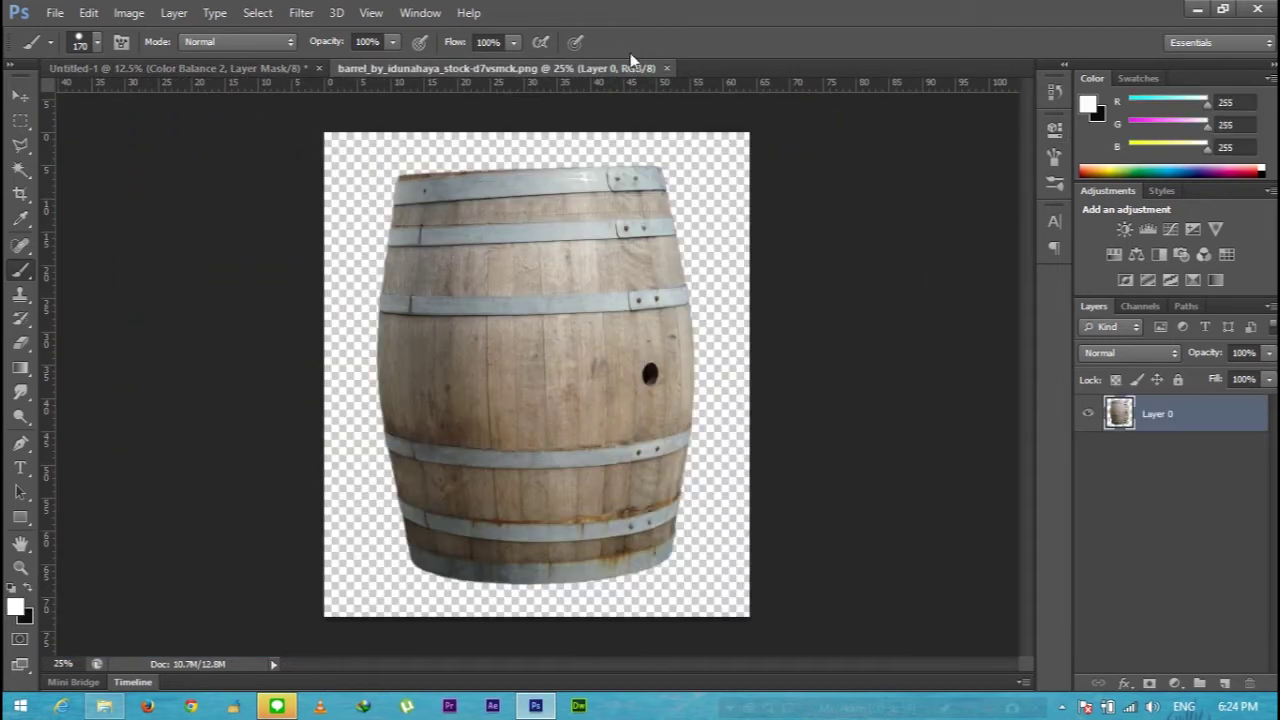
left_click(668, 68)
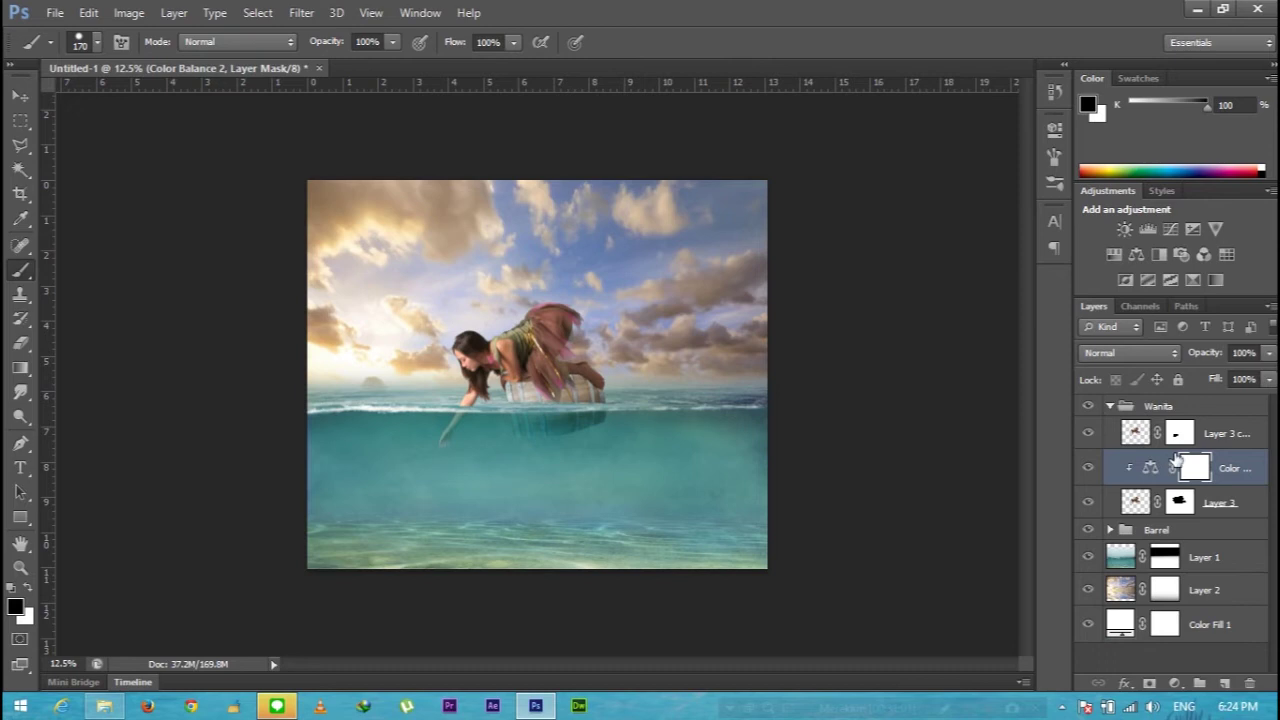
left_click(1222, 560)
left_click(1200, 590)
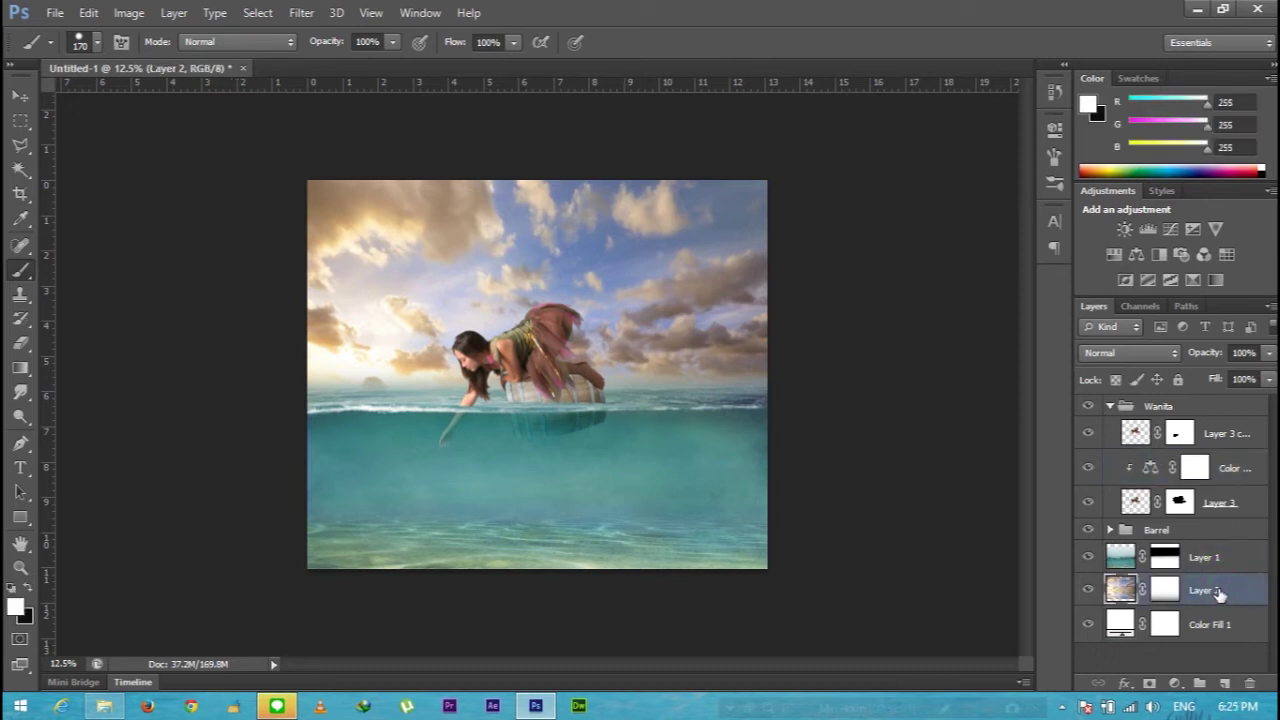
- Fade Layer 2's mask with a black linear gradient dragged upward from the bottom edge
key("ctrl+t")
key("Return")
key("b")
left_click(1165, 590)
key("x")
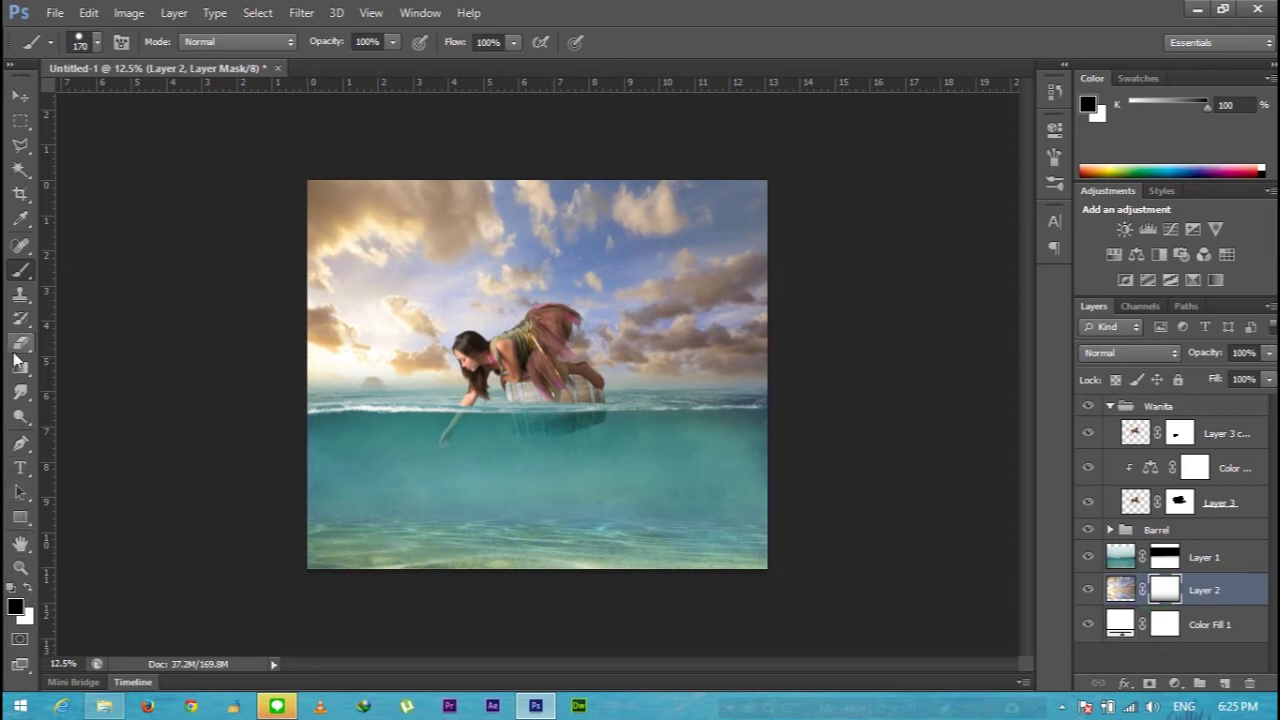
left_click(20, 367)
left_click(174, 42)
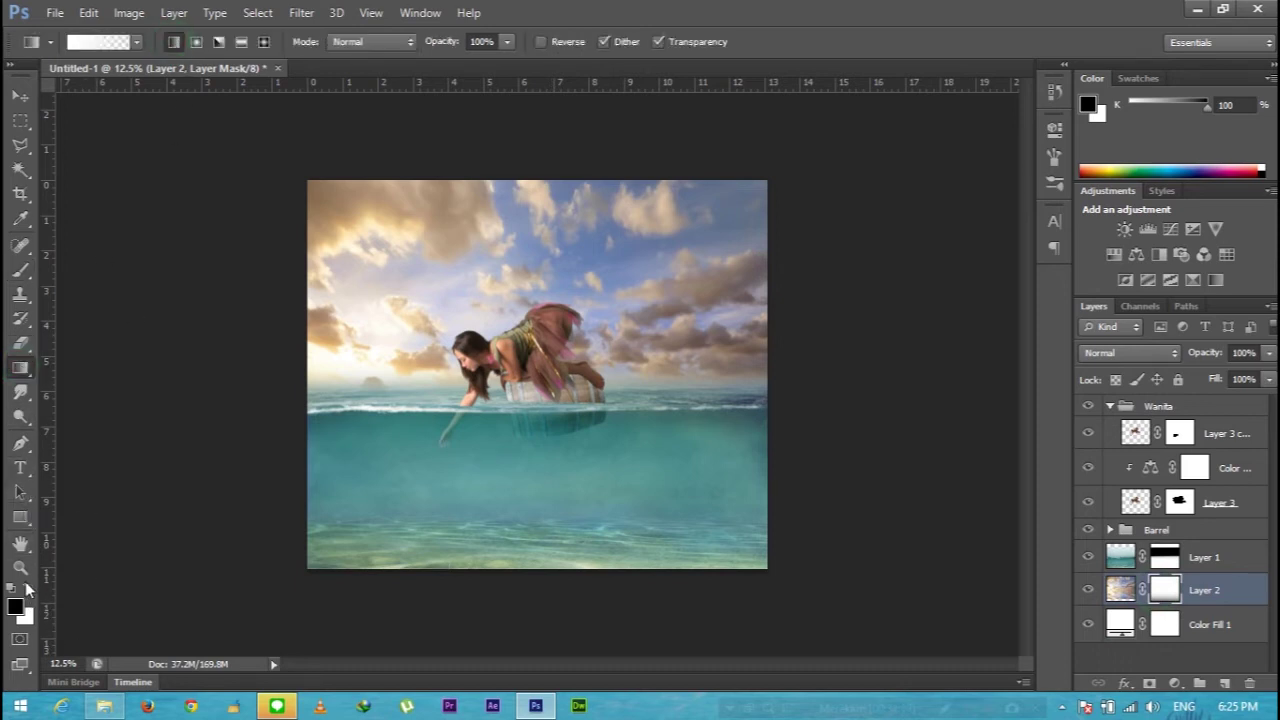
left_click_drag(543, 578, 543, 360)
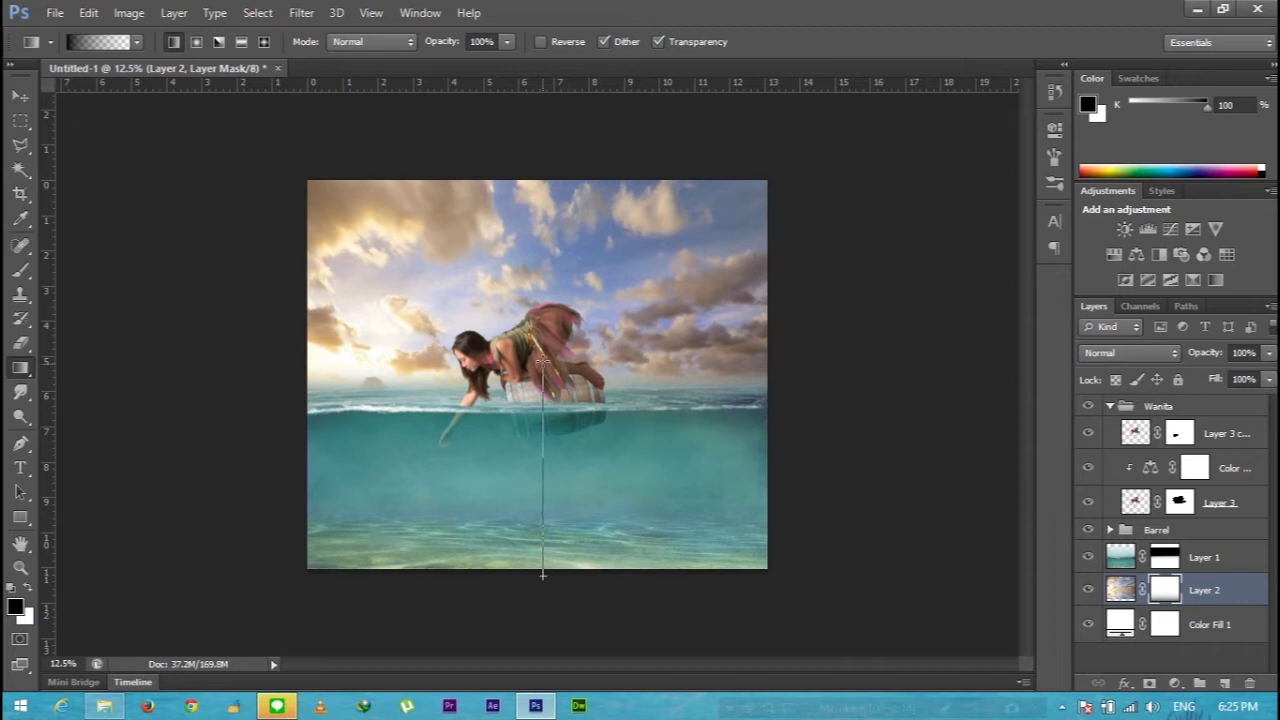
left_click_drag(558, 500, 548, 326)
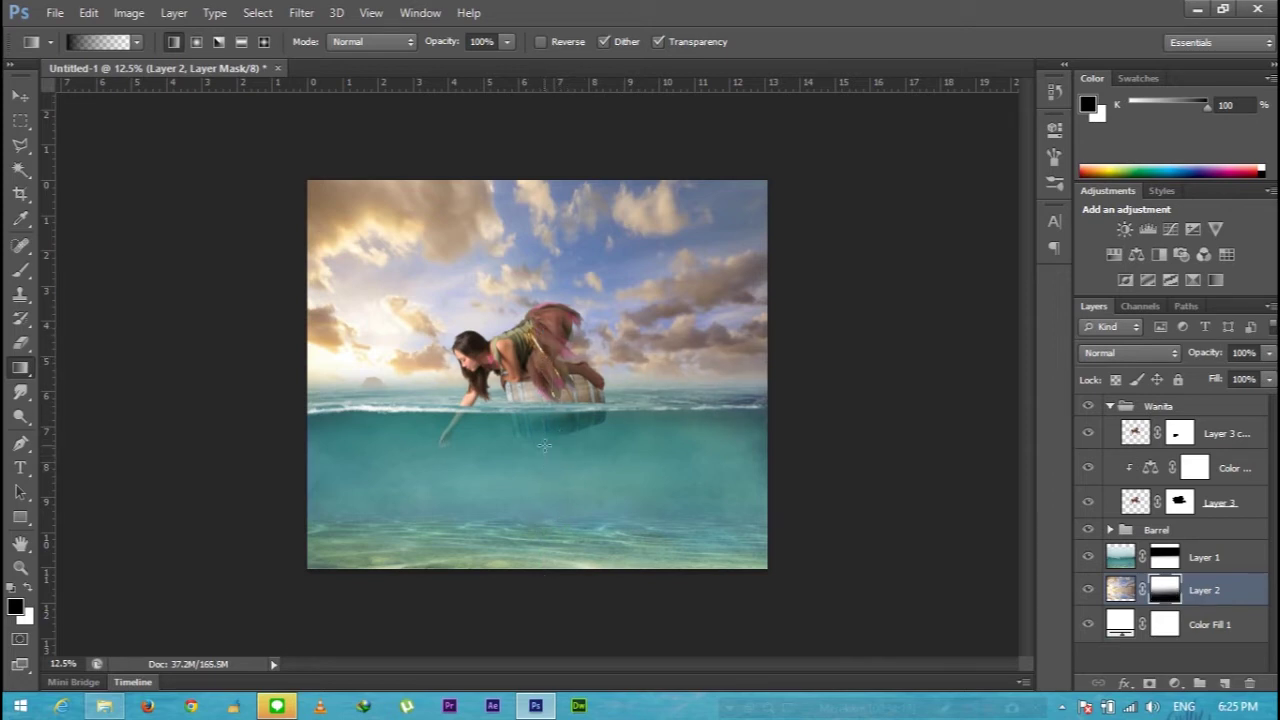
- Open the Yellow_Zebrasoma fish PNG, then return to Untitled-1 and select Layer 3 copy
left_click(20, 95)
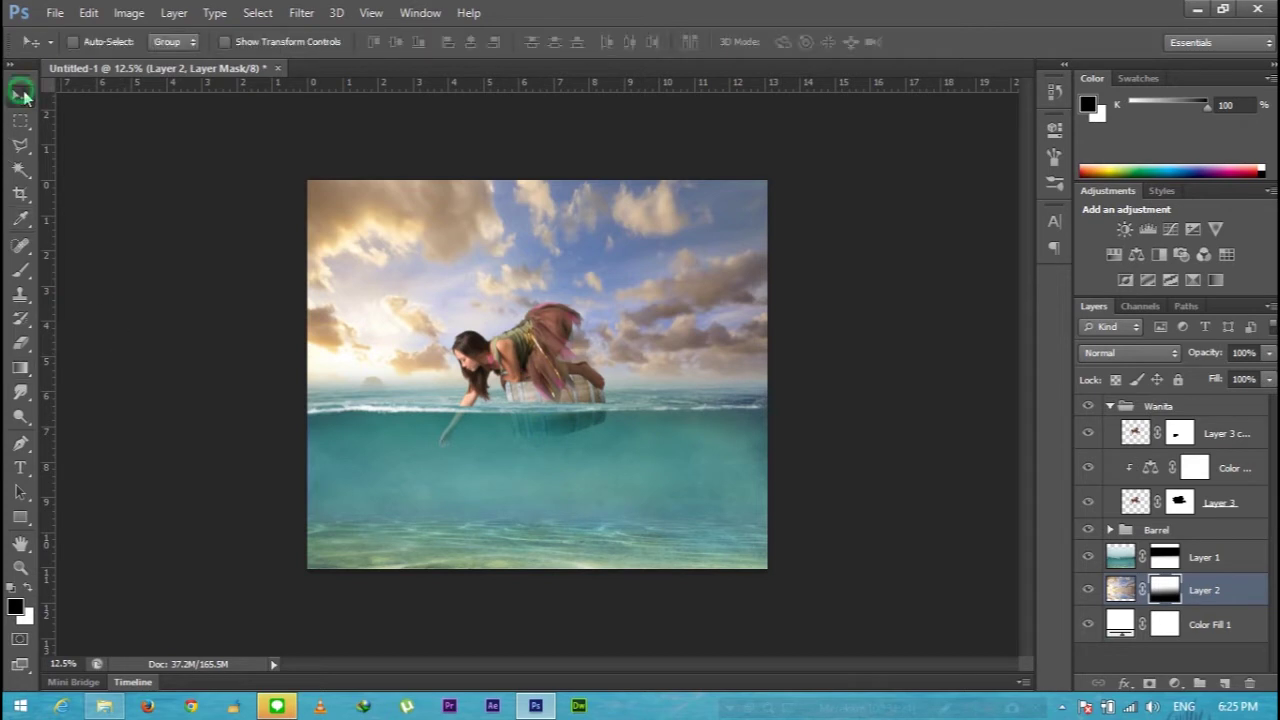
key("ctrl+o")
left_click(1080, 256)
left_click_drag(1170, 230, 1188, 370)
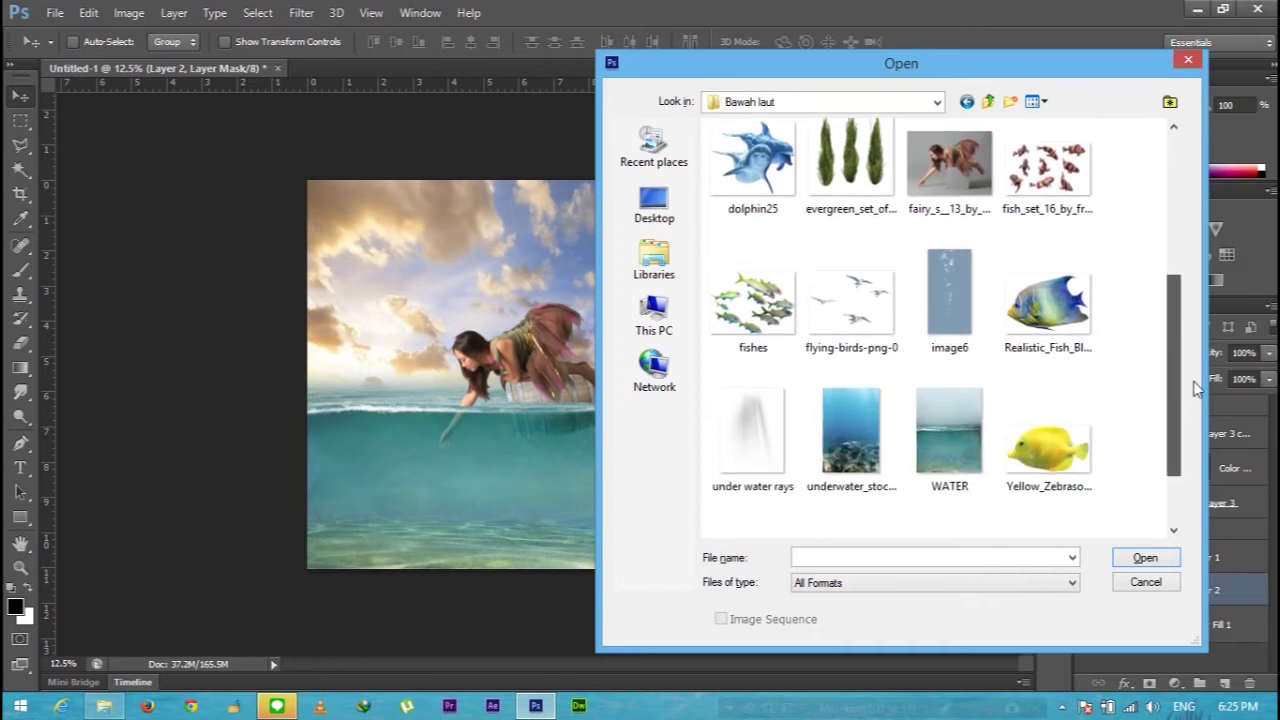
scroll(1188, 370, "down", 2)
double_click(1048, 430)
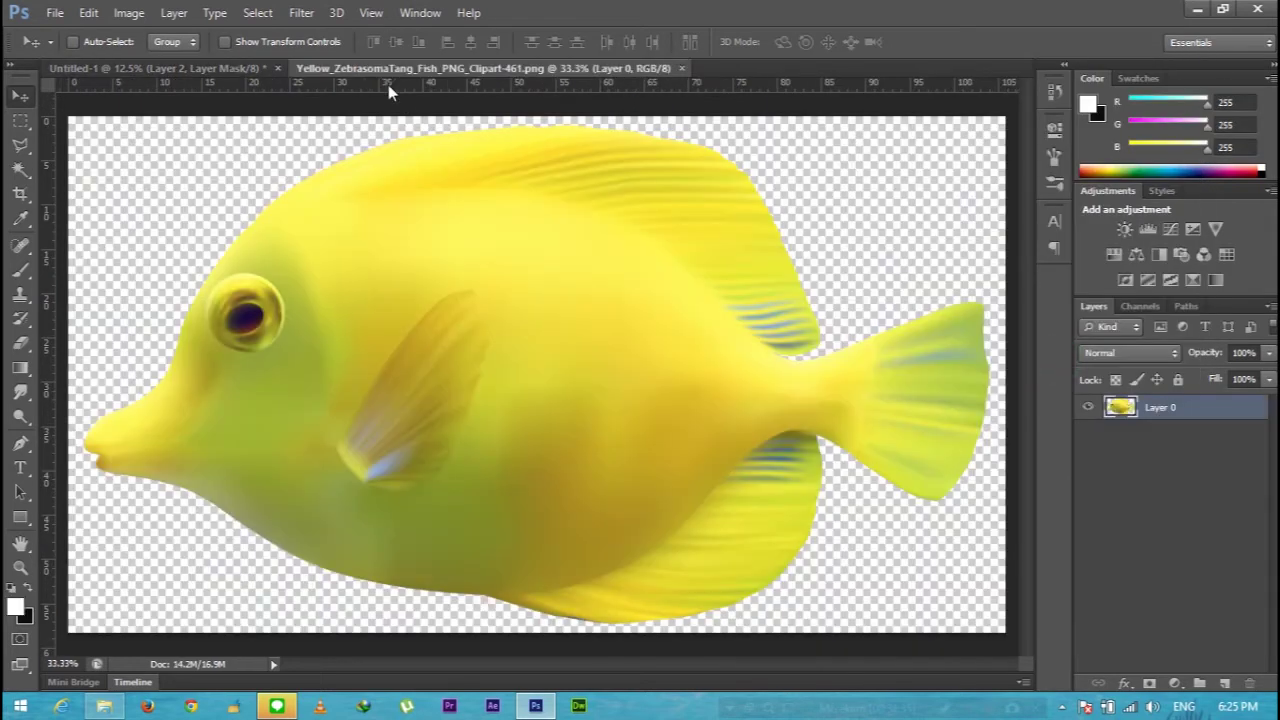
left_click(234, 66)
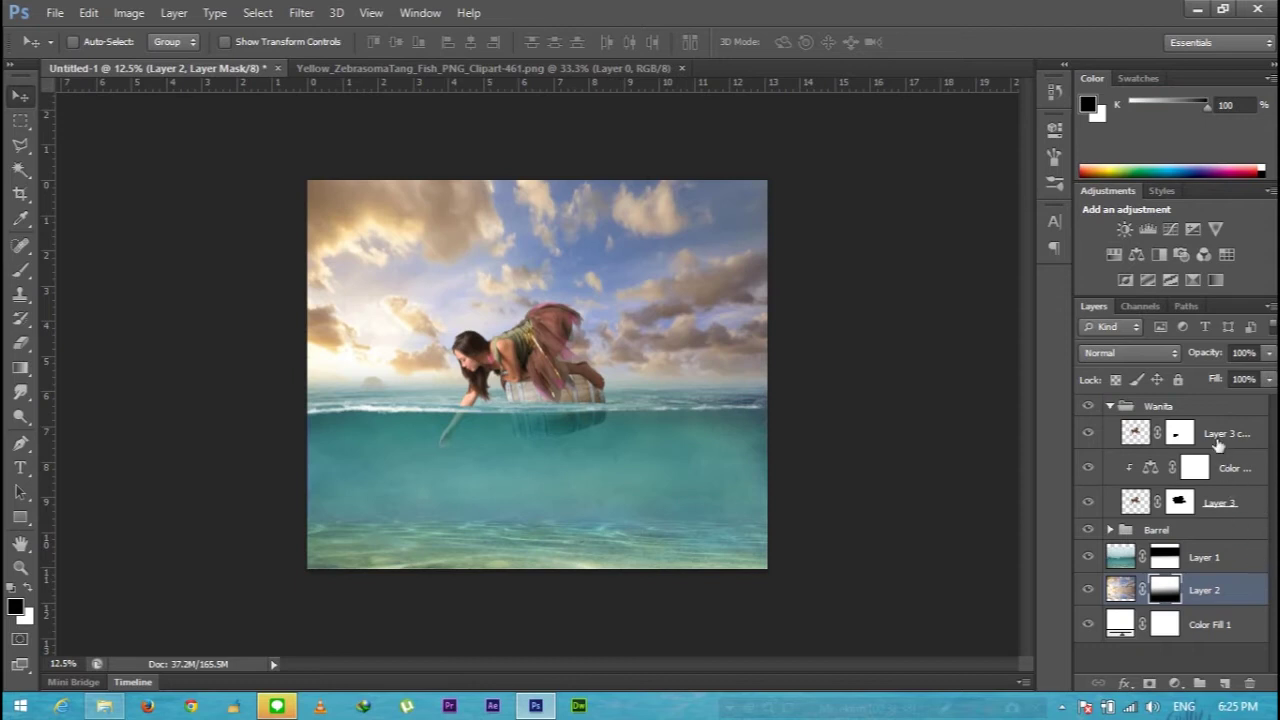
left_click(1220, 440)
key("ctrl+plus")
key("ctrl+plus")
key("ctrl+plus")
key("ctrl+plus")
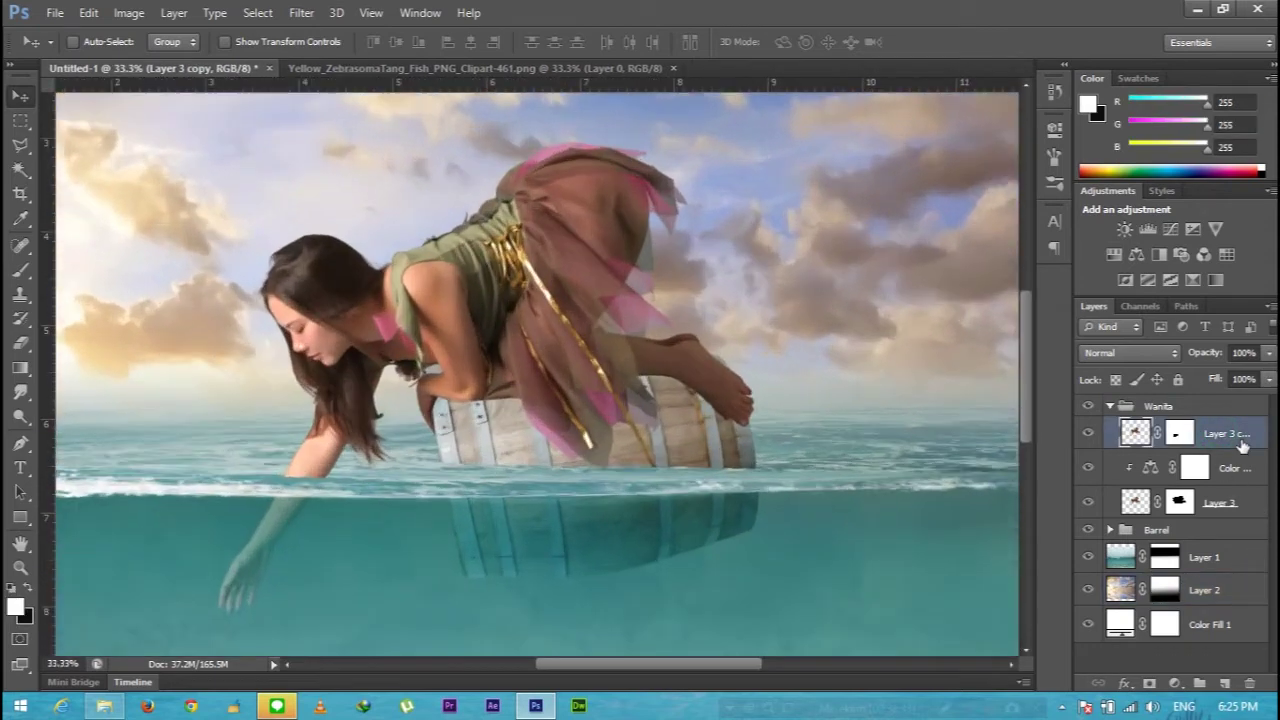
- Add a Brightness/Contrast layer clipped to Layer 3 copy, set to brightness -38 and contrast -16
scroll(655, 425, "left", 2)
scroll(655, 425, "left", 2)
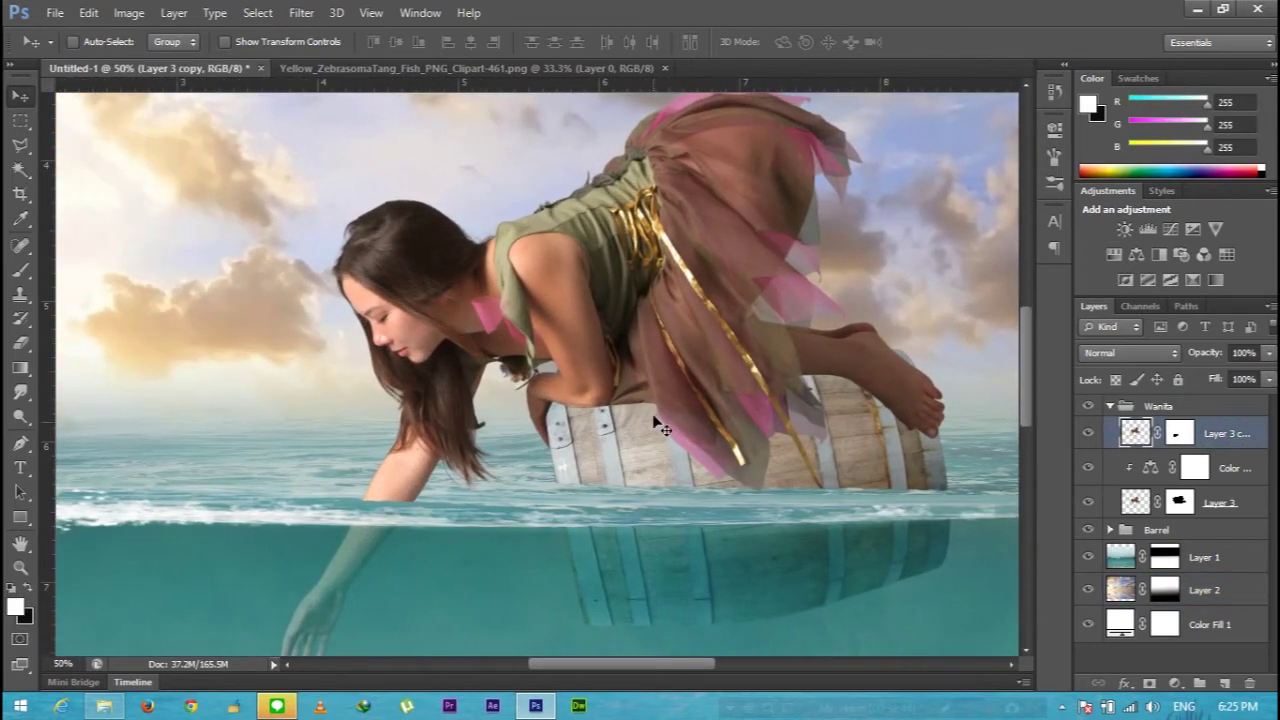
left_click(1175, 683)
left_click(1150, 352)
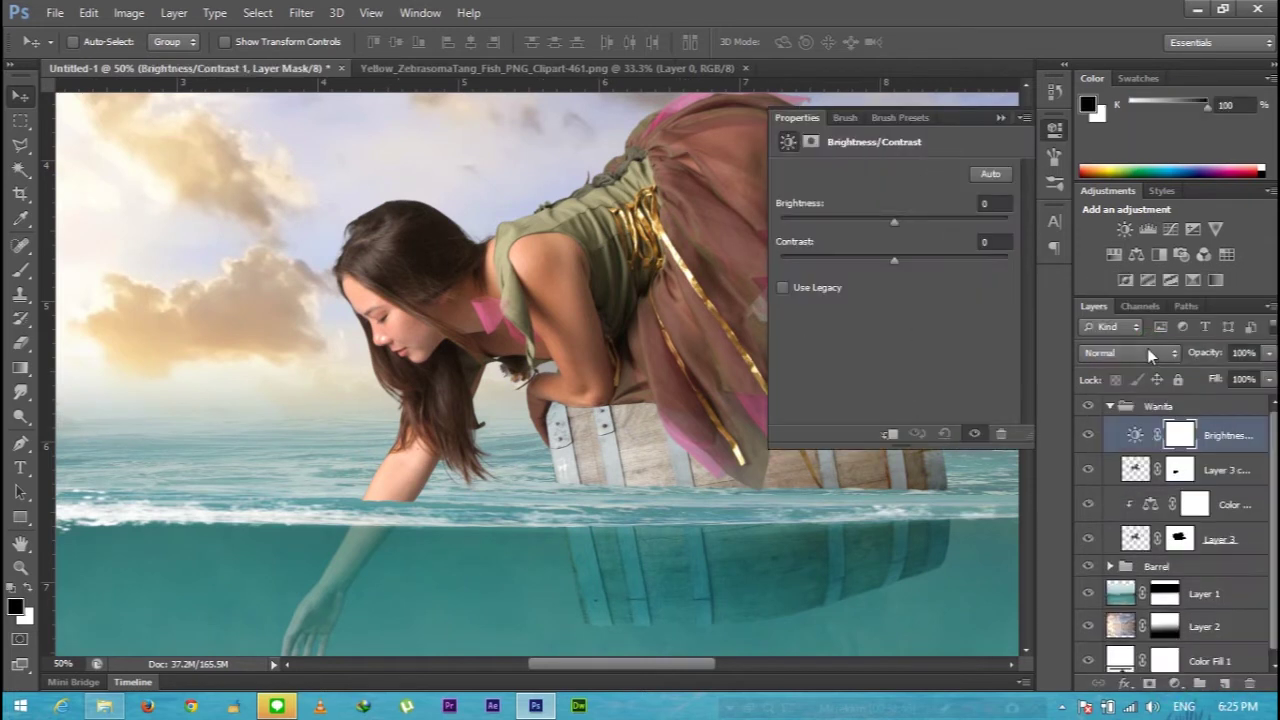
left_click_drag(895, 218, 883, 221)
left_click(1180, 452, "alt")
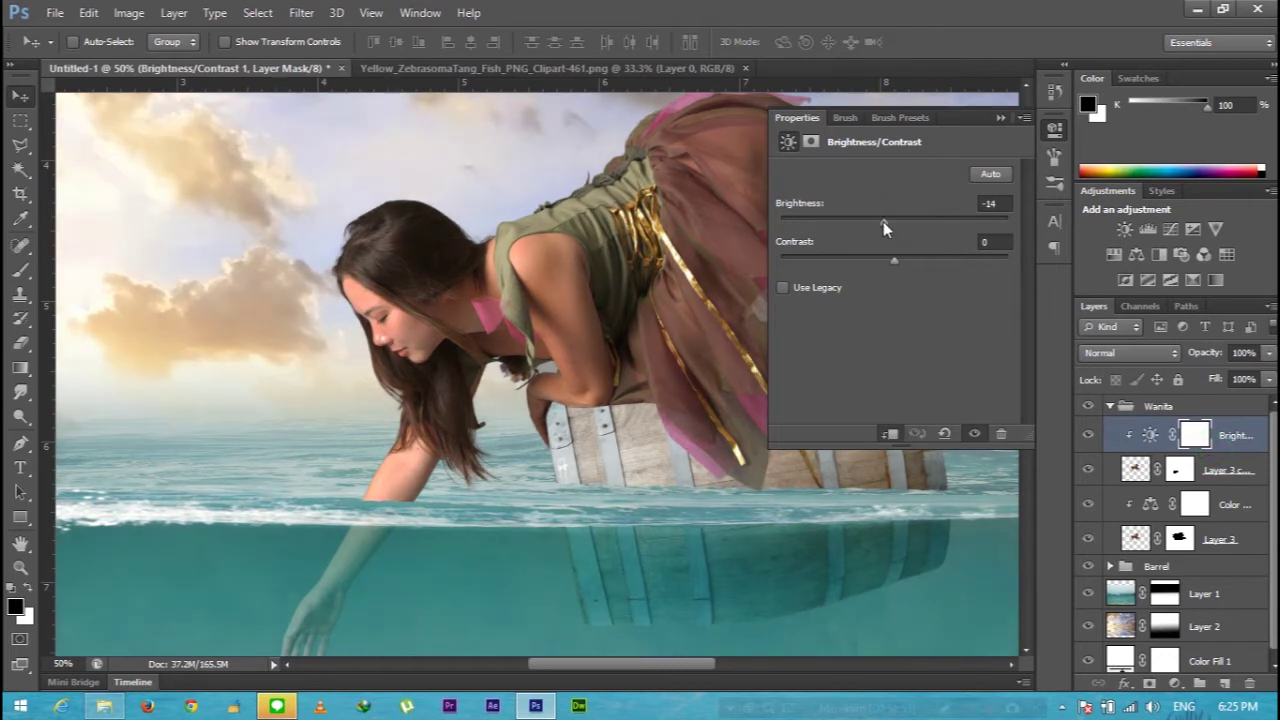
key("ctrl+minus")
key("ctrl+minus")
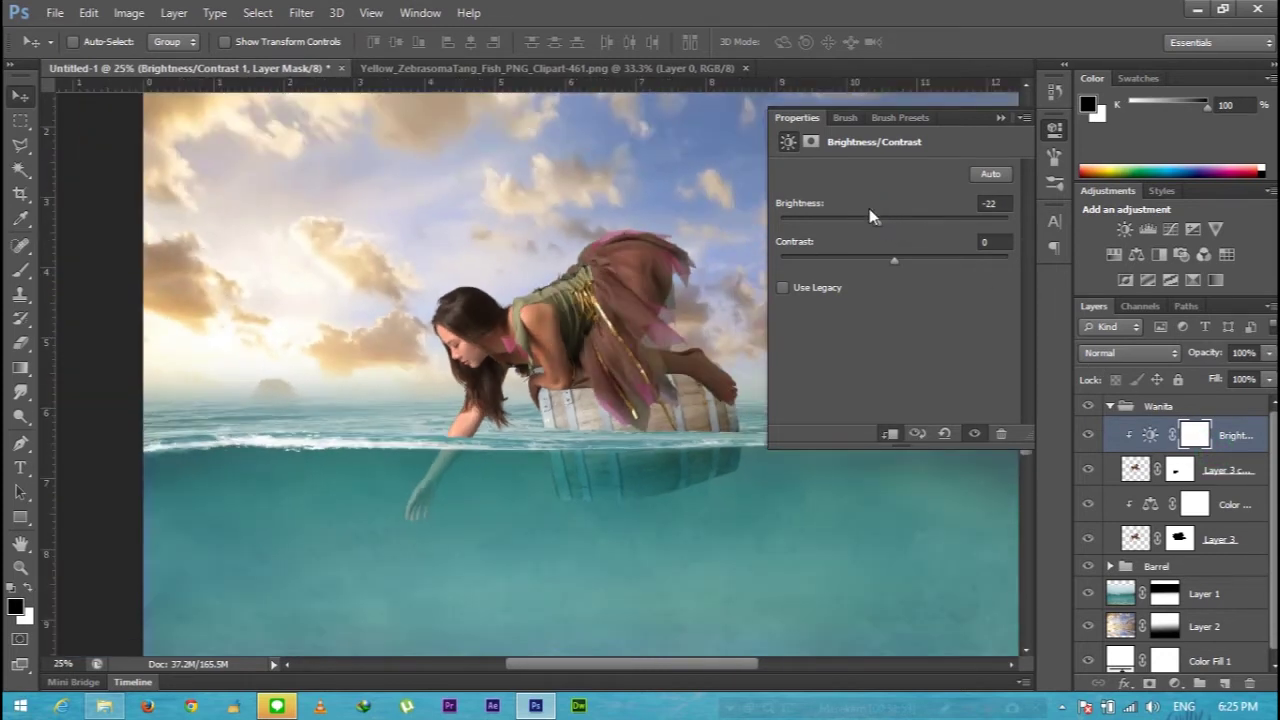
left_click_drag(882, 224, 869, 230)
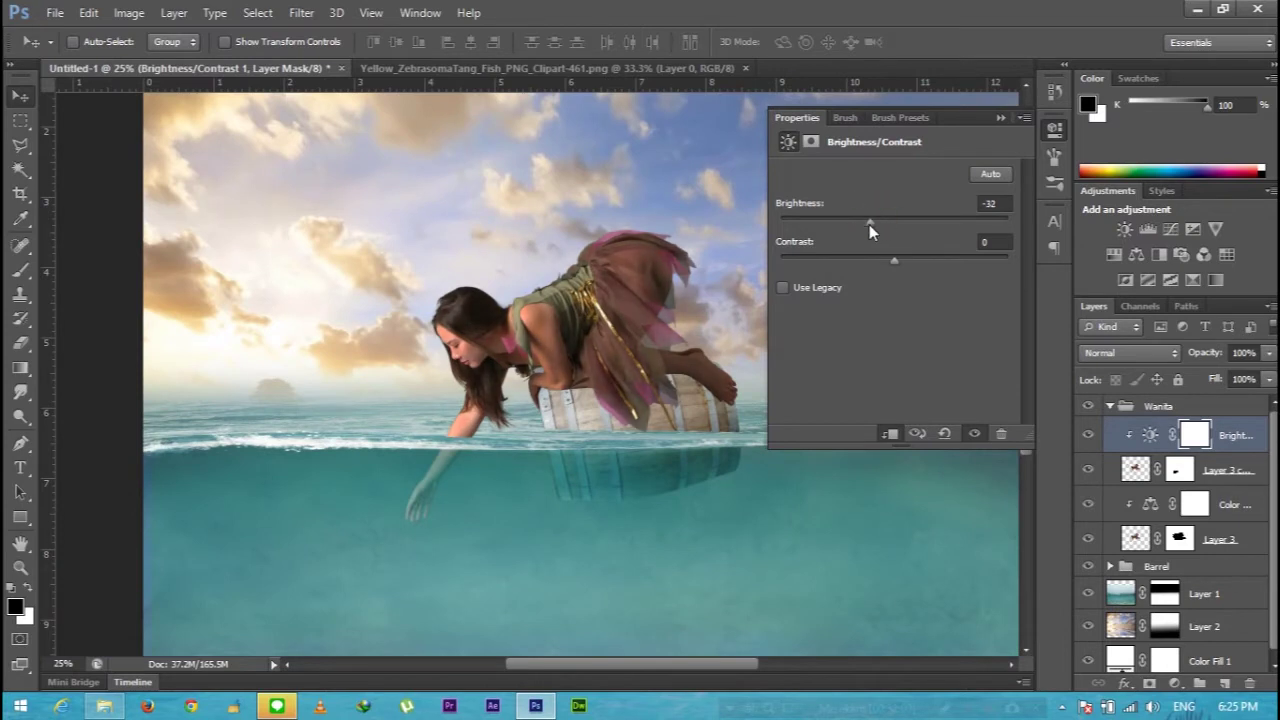
mouse_move(940, 262)
left_mouse_down()
mouse_move(837, 270)
mouse_move(910, 273)
mouse_move(859, 273)
left_mouse_up()
mouse_move(861, 224)
left_mouse_down()
mouse_move(848, 223)
mouse_move(865, 224)
left_mouse_up()
left_click(1000, 120)
- Fade the darkening with a gradient on its mask from the sky toward the girl
left_click(22, 366)
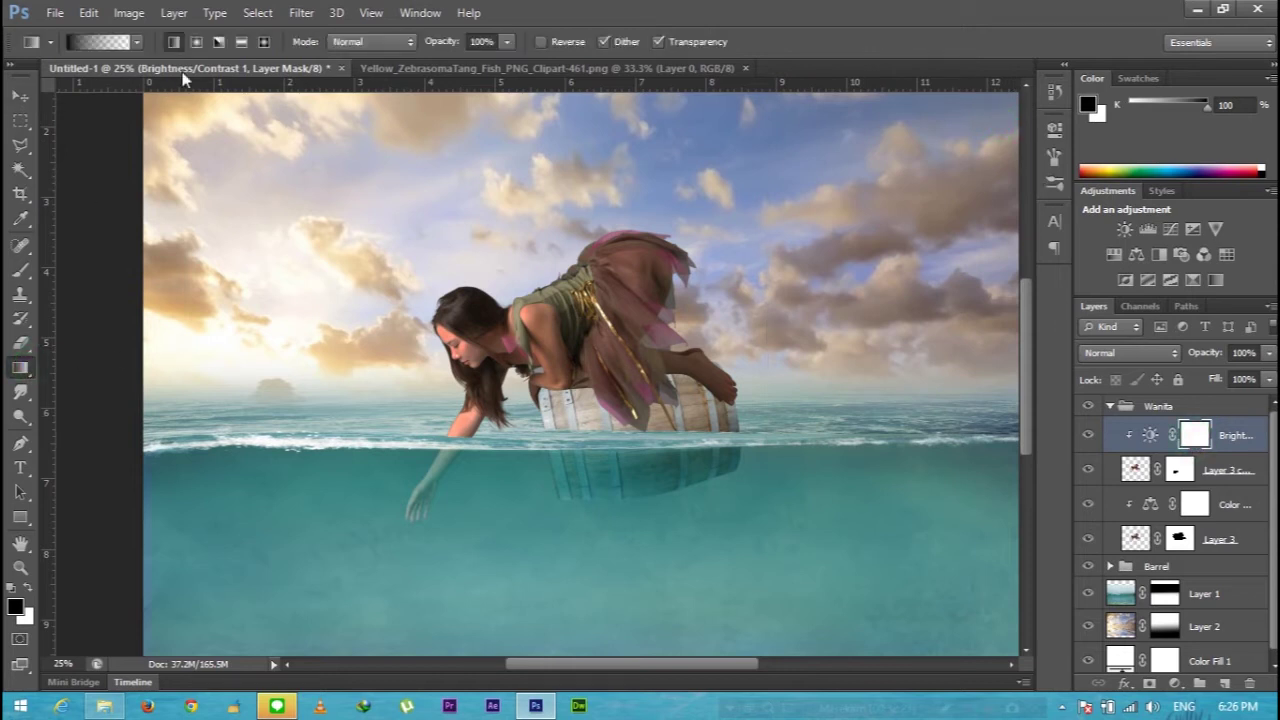
left_click_drag(325, 252, 576, 358)
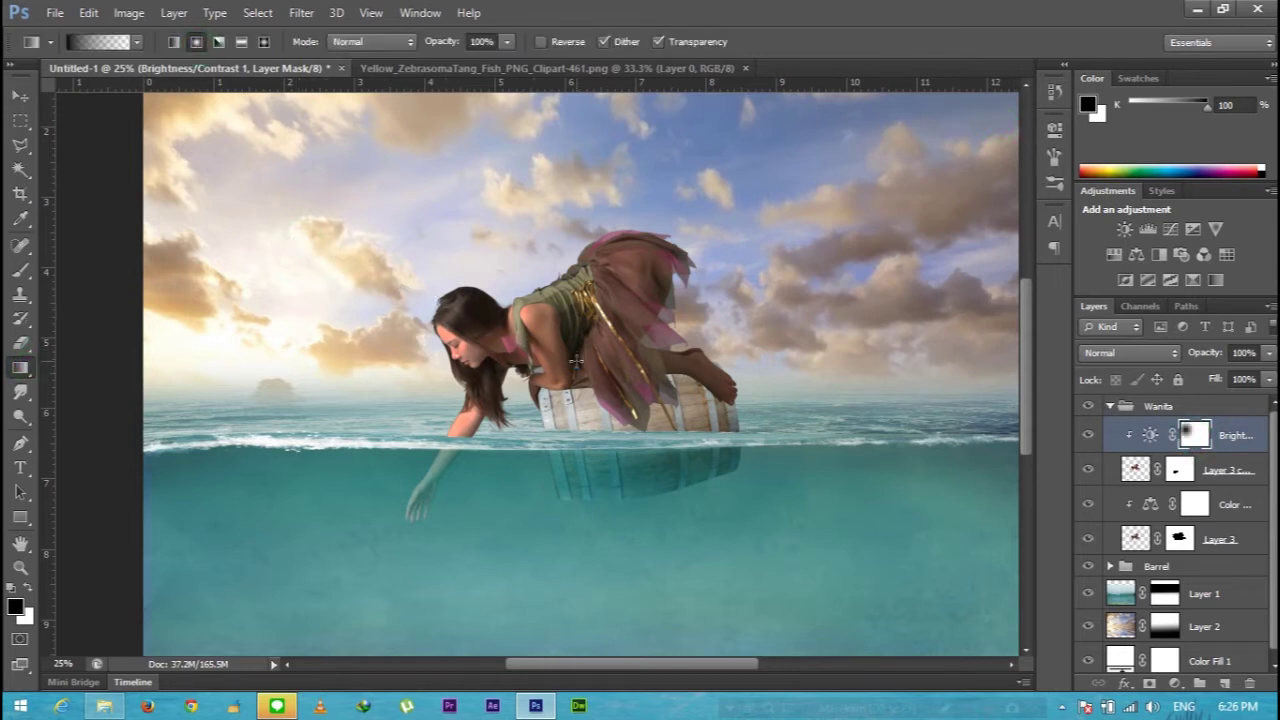
left_click(1088, 437)
left_click(1088, 437)
left_click(1088, 437)
left_click(1088, 437)
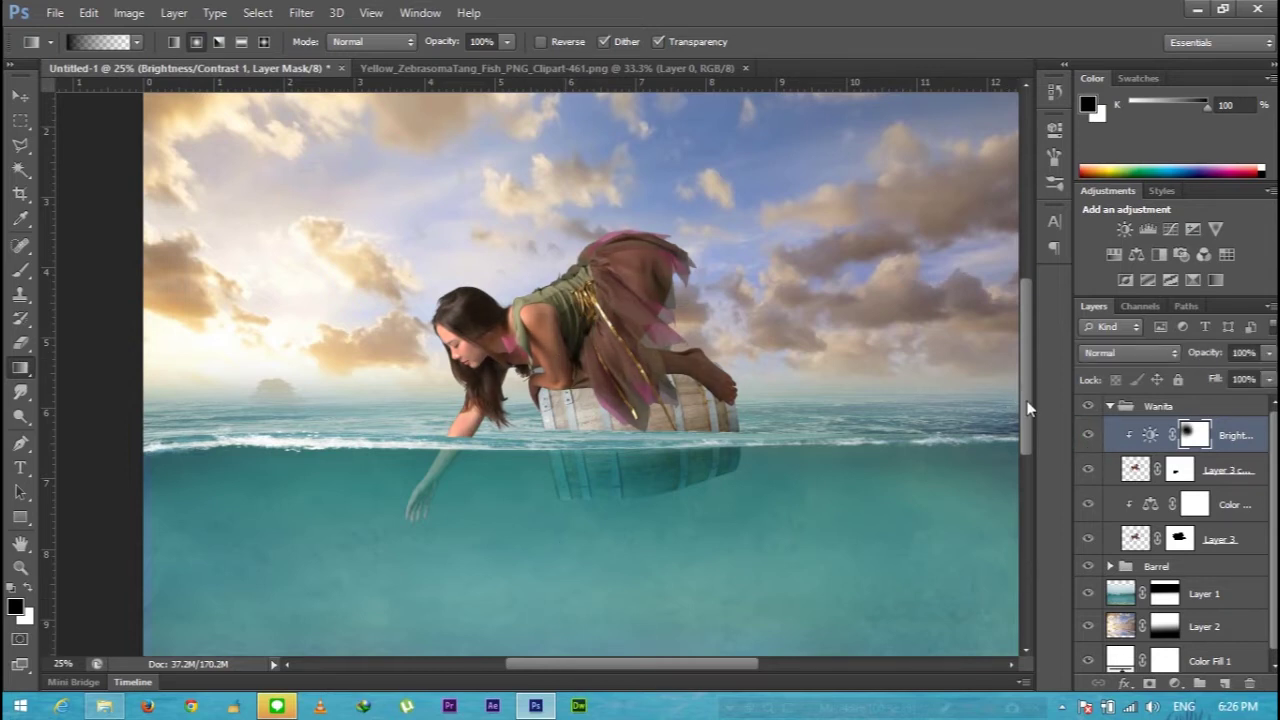
scroll(1028, 408, "up", 2)
left_click(1135, 470)
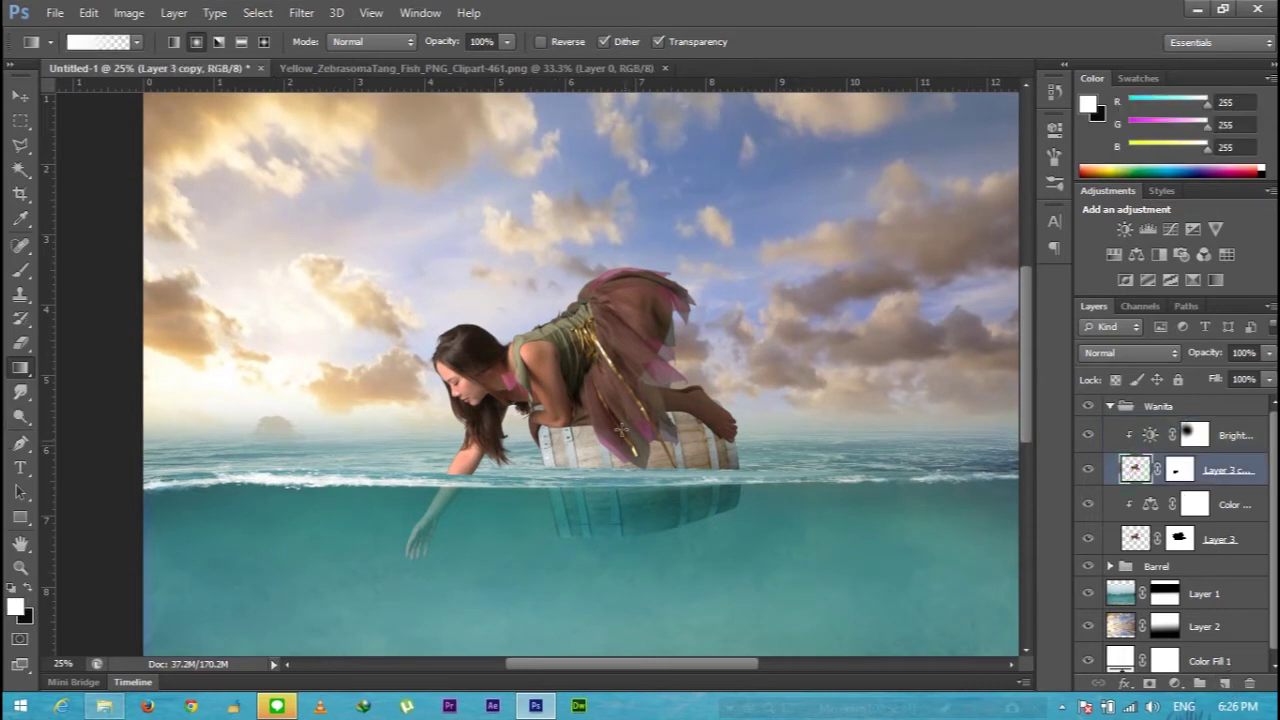
- Add a new layer above the brightness adjustment and set the brush to 154 px
left_click(1204, 435)
left_click(1224, 683)
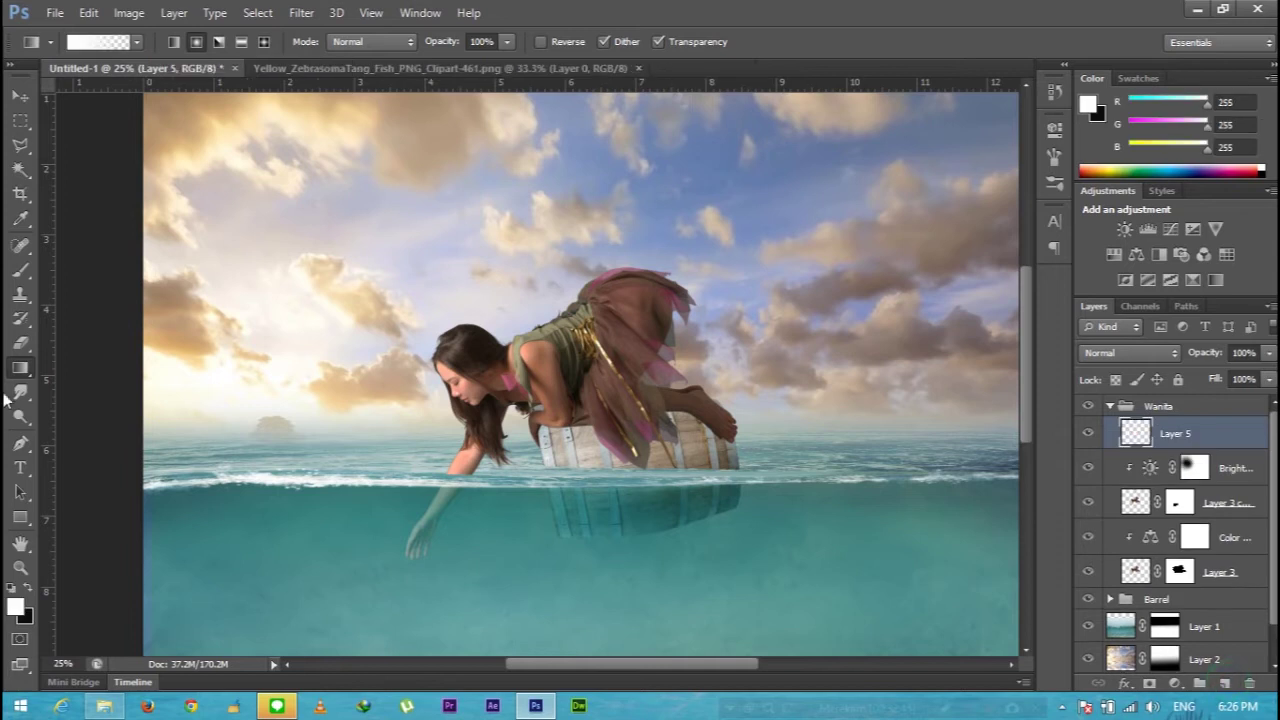
left_click(20, 270)
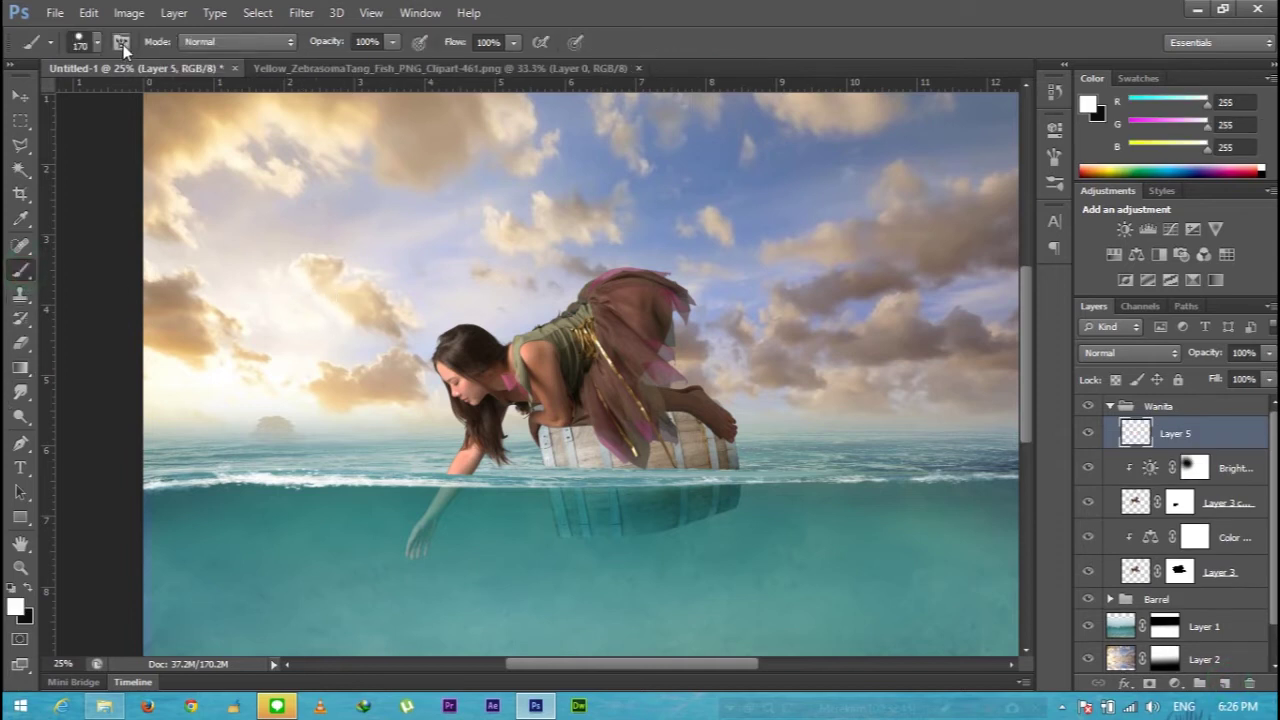
left_click(92, 42)
left_click_drag(153, 102, 146, 102)
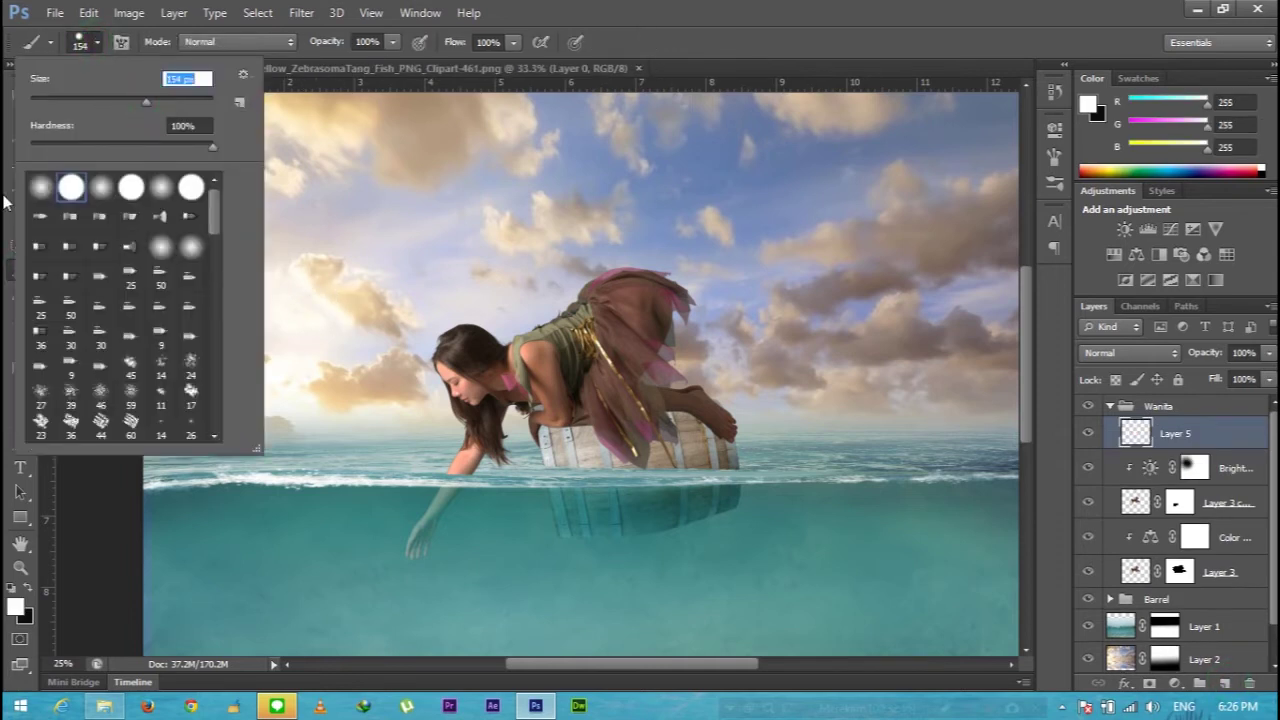
key("Return")
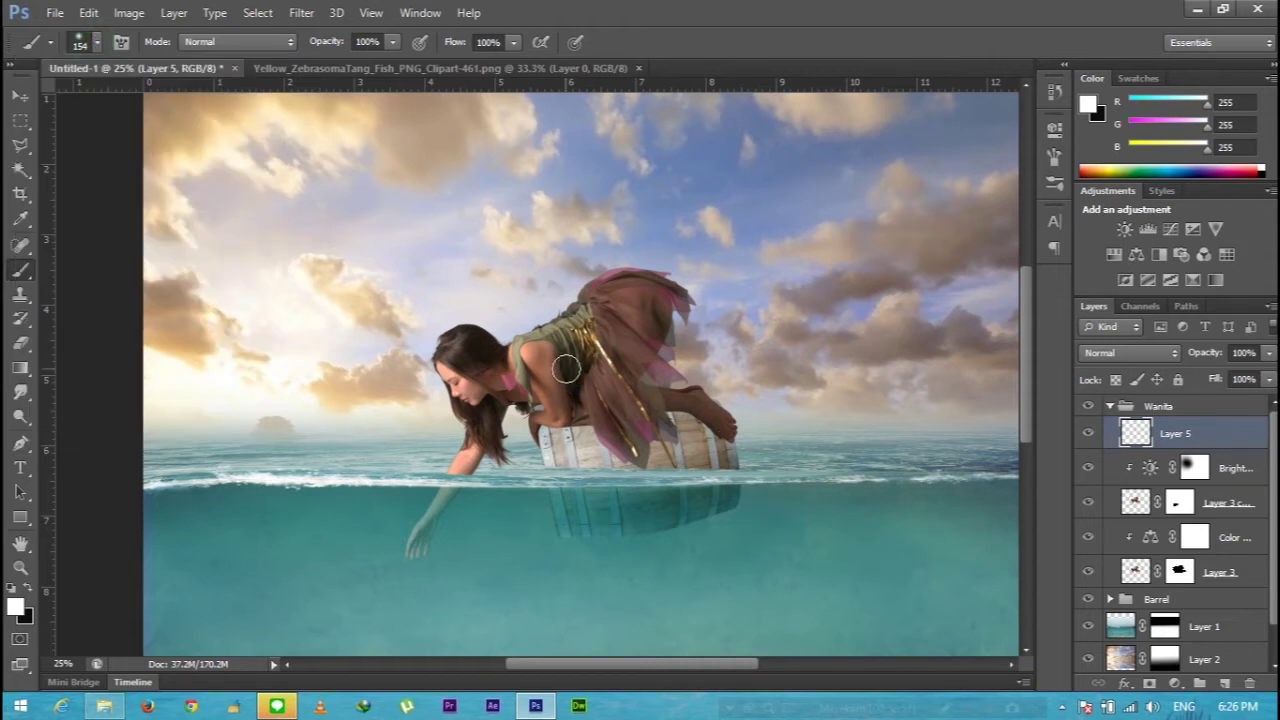
left_click(566, 368)
- Paint a black shadow on the girl's back, set the brush to 32 px, and clip the layer to her
key("ctrl+z")
left_click(29, 601)
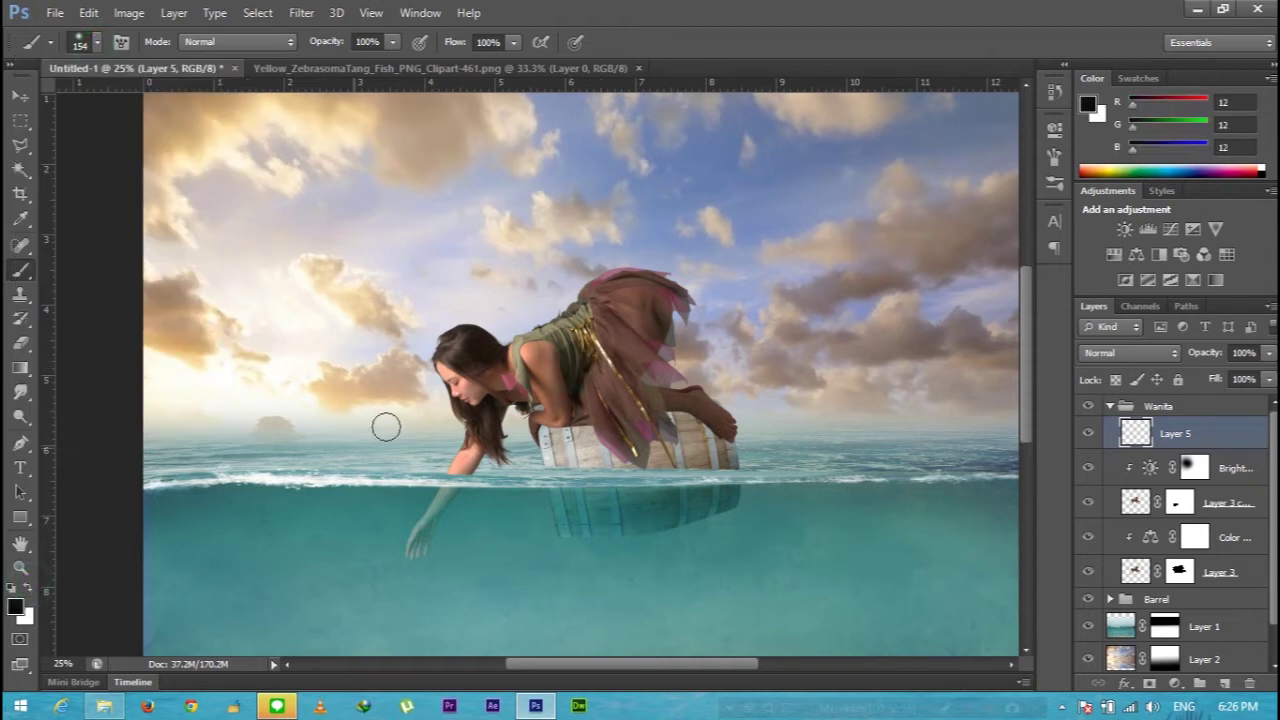
left_click_drag(556, 348, 571, 396)
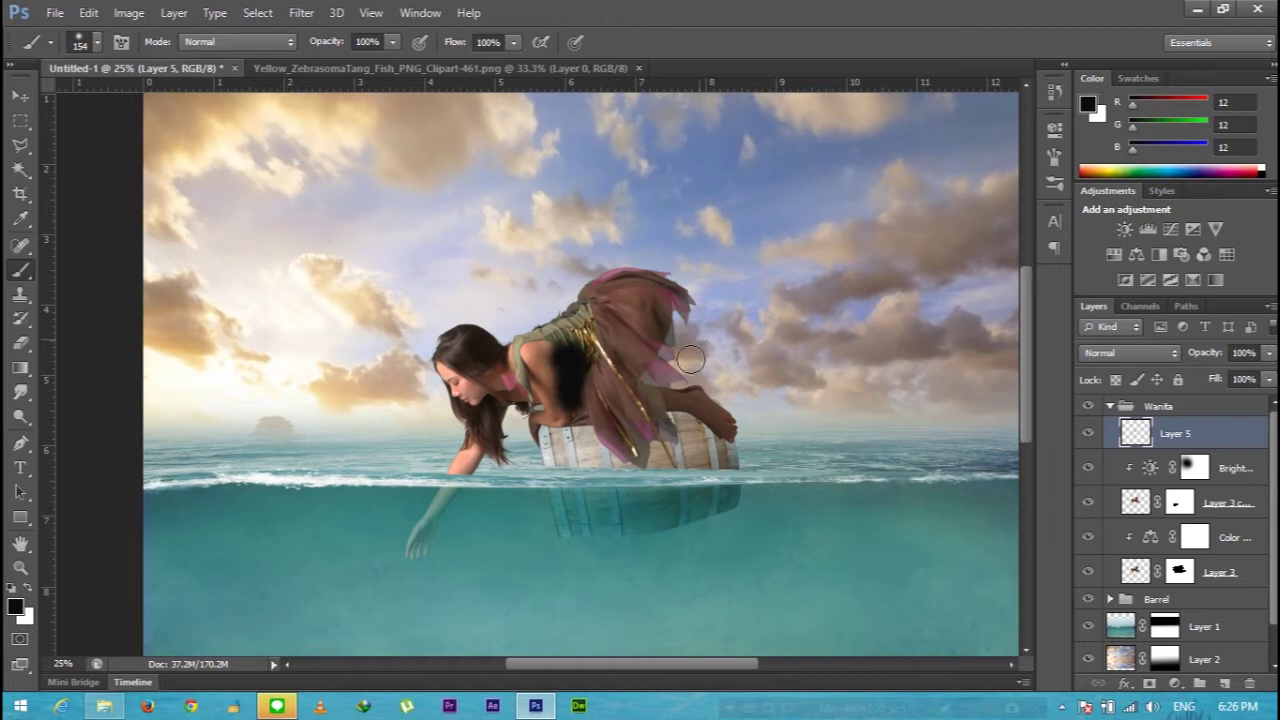
left_click_drag(672, 380, 755, 436)
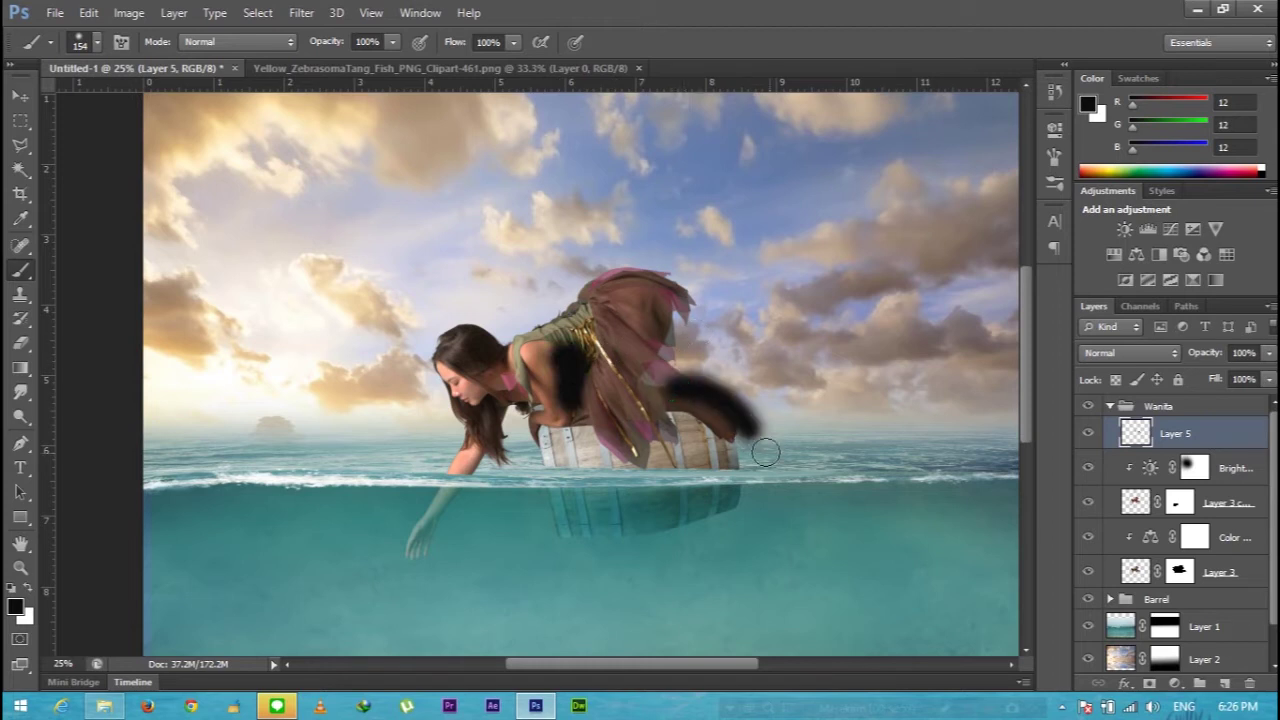
key("ctrl+z")
left_click(88, 42)
left_click_drag(67, 101, 58, 101)
left_click(1239, 451)
left_click(1238, 449, "alt")
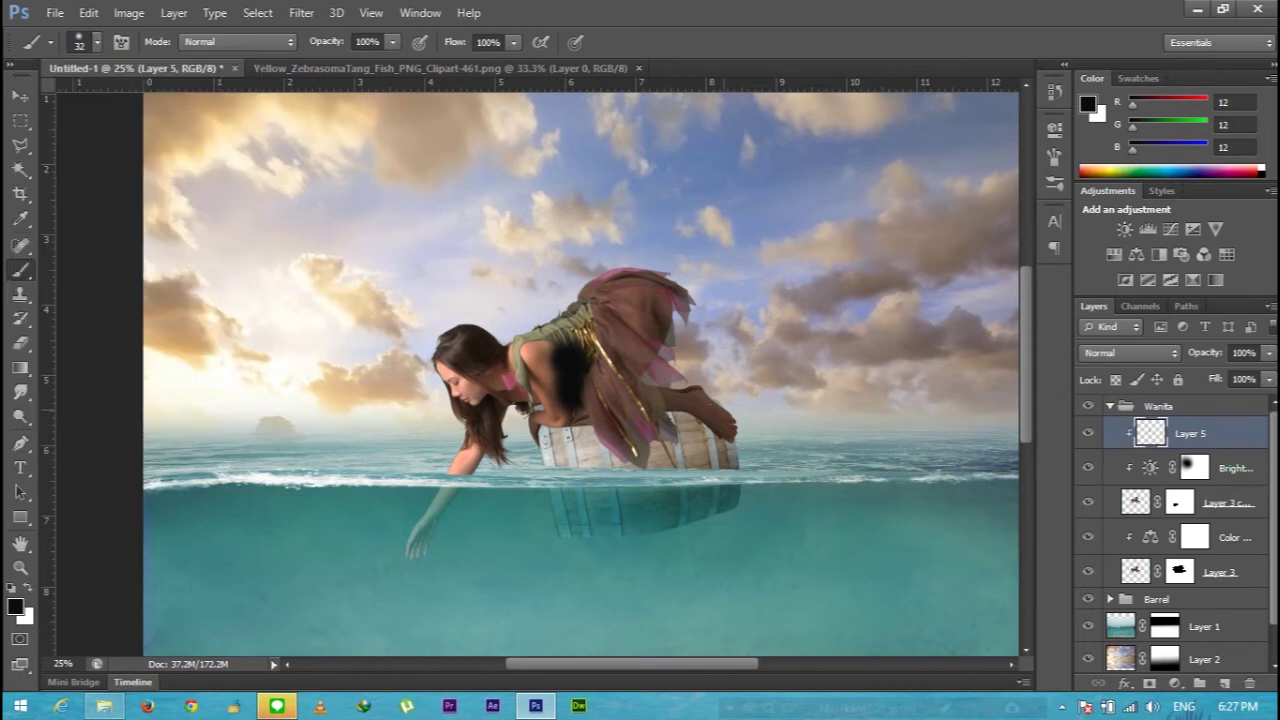
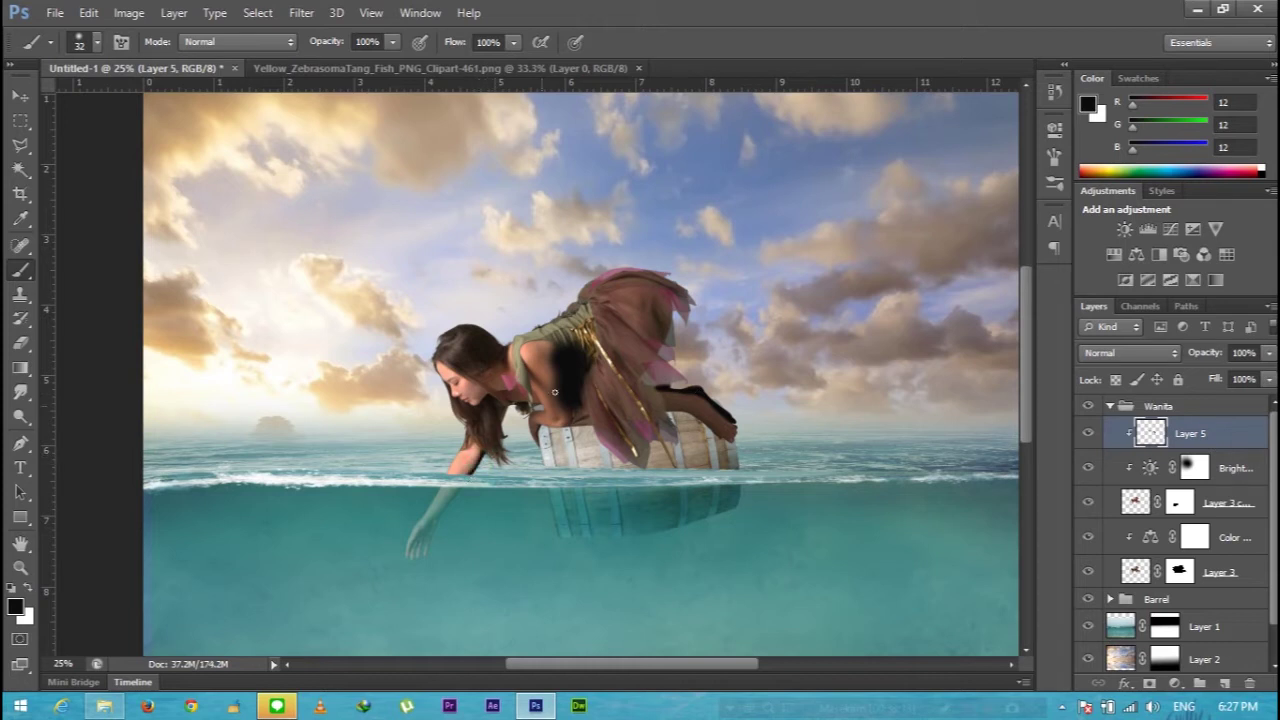
- Paint black shading over the skirt fabric on Layer 5 with a 127 px brush
left_click(96, 42)
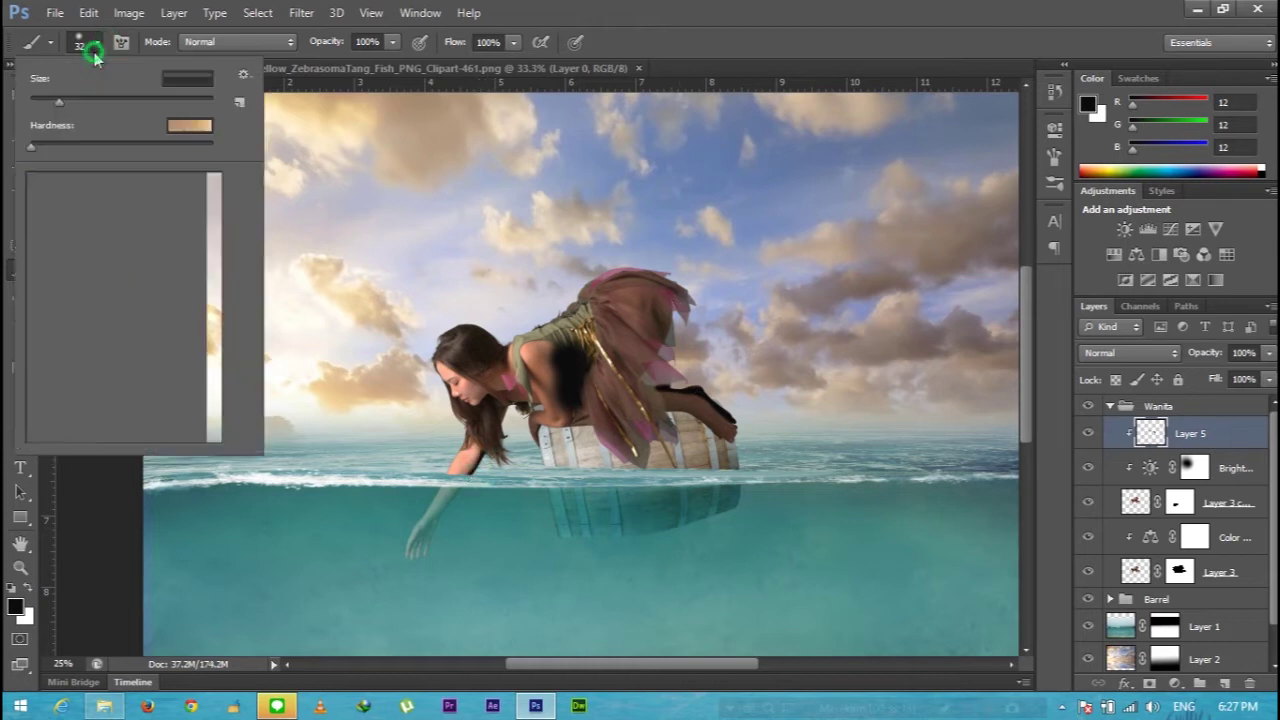
left_click_drag(71, 102, 77, 102)
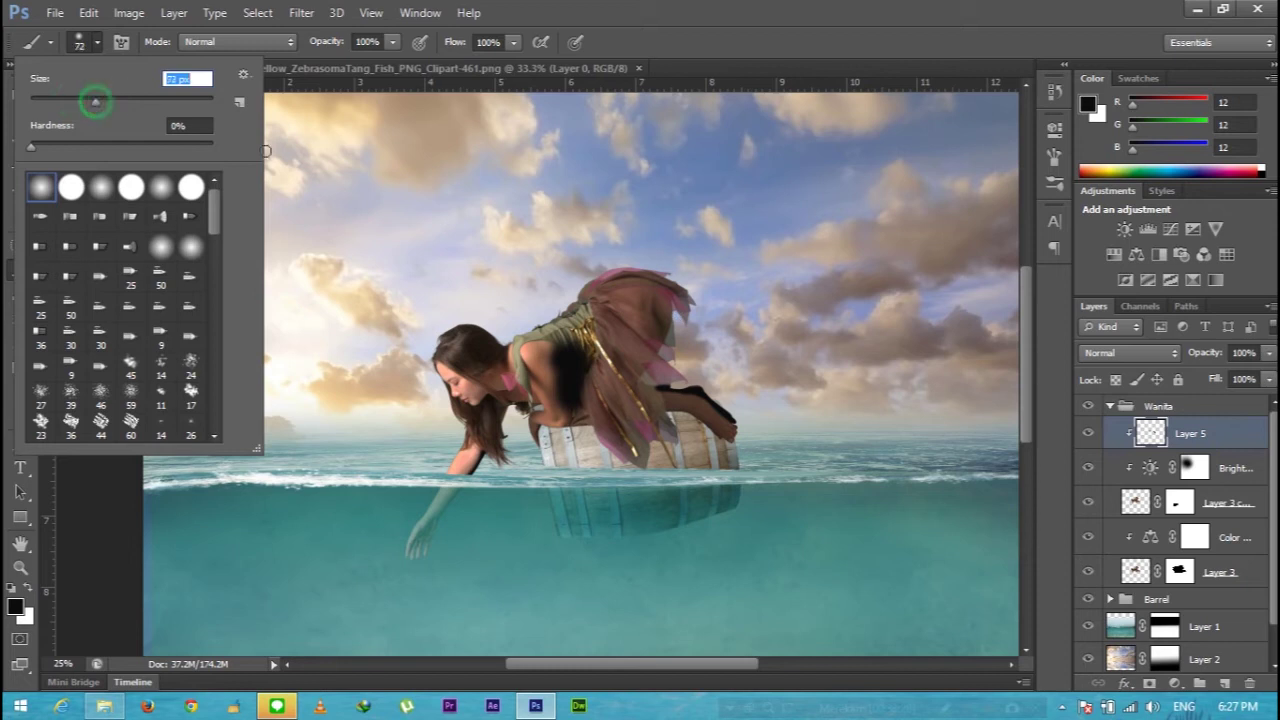
left_click_drag(118, 102, 134, 102)
mouse_move(670, 290)
left_mouse_down()
mouse_move(680, 330)
mouse_move(660, 380)
mouse_move(690, 375)
mouse_move(688, 310)
left_mouse_up()
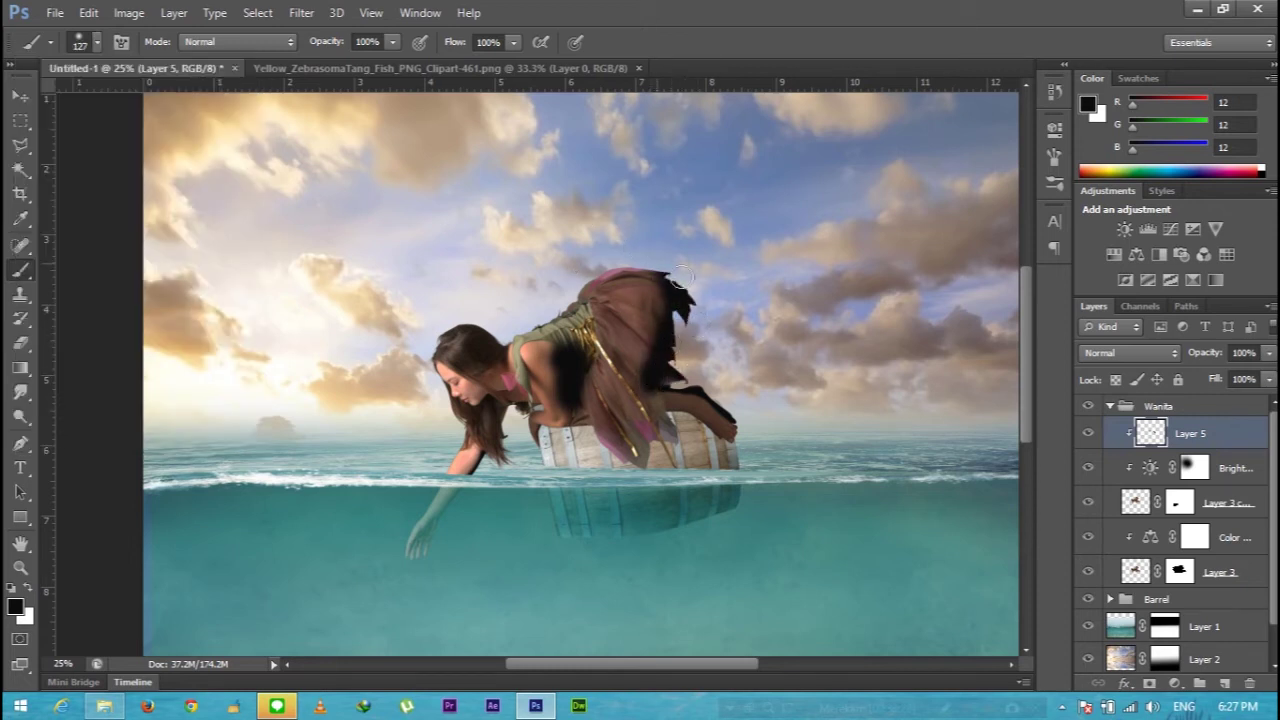
mouse_move(665, 420)
left_mouse_down()
mouse_move(630, 455)
mouse_move(665, 435)
left_mouse_up()
- Apply a Gaussian Blur with a 97.7 px radius to the shading
left_click(301, 12)
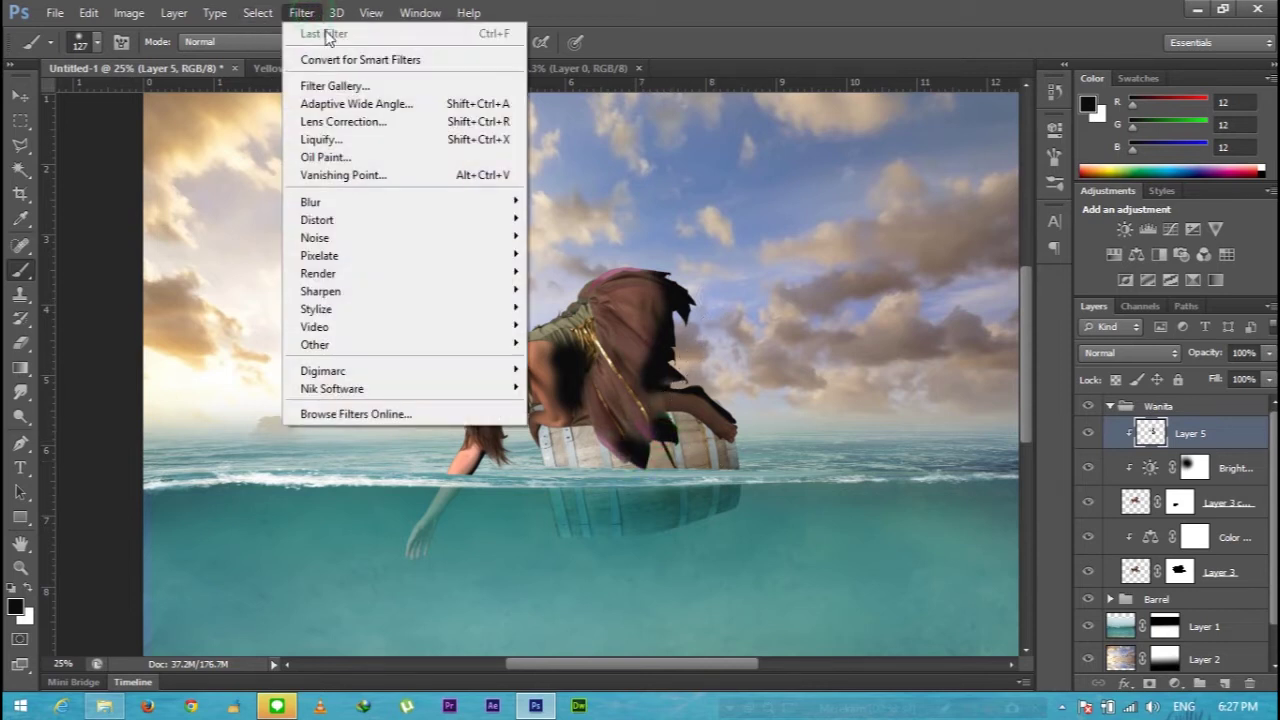
mouse_move(310, 201)
left_click(573, 334)
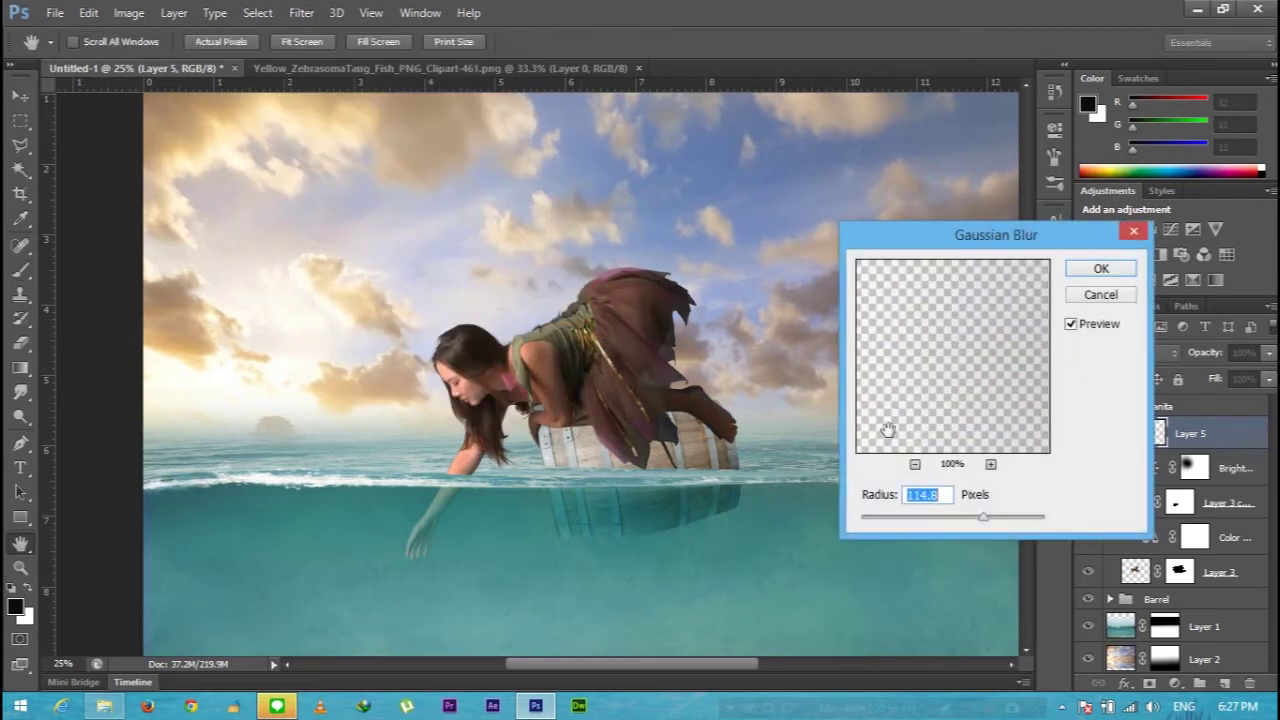
left_click_drag(983, 522, 975, 526)
left_click(1100, 270)
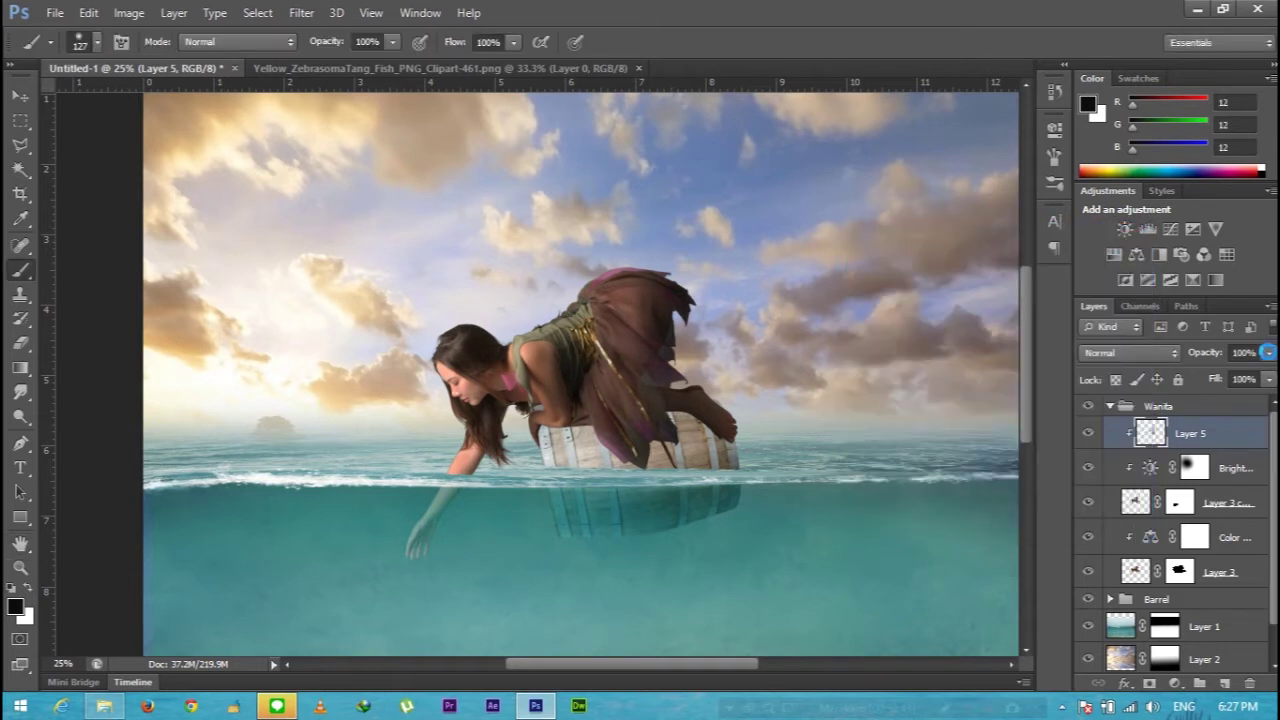
- Lower Layer 5's opacity to 64%
left_click(1268, 353)
left_click_drag(1266, 374, 1233, 378)
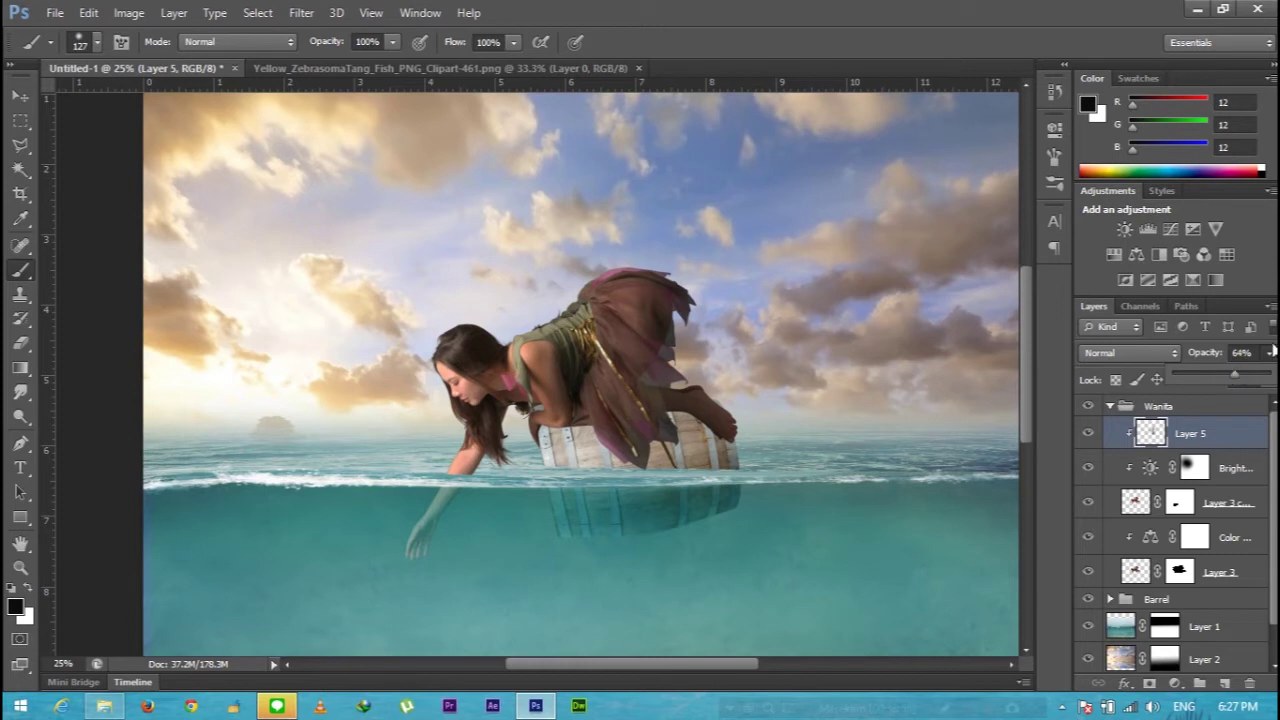
left_click(1271, 352)
key("ctrl+plus")
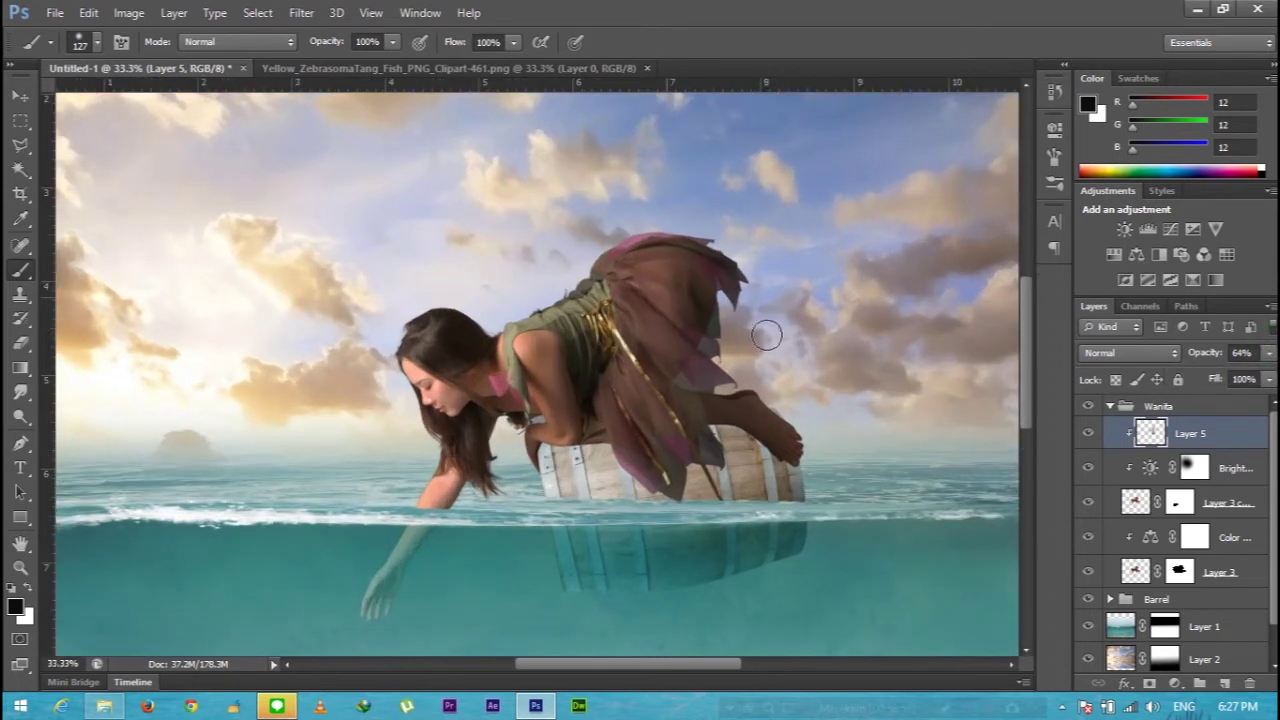
- Add a layer below Layer 3 copy and paint a black shadow around the barrel with a 42 px brush
left_click(1226, 683)
left_click_drag(1214, 434, 1200, 552)
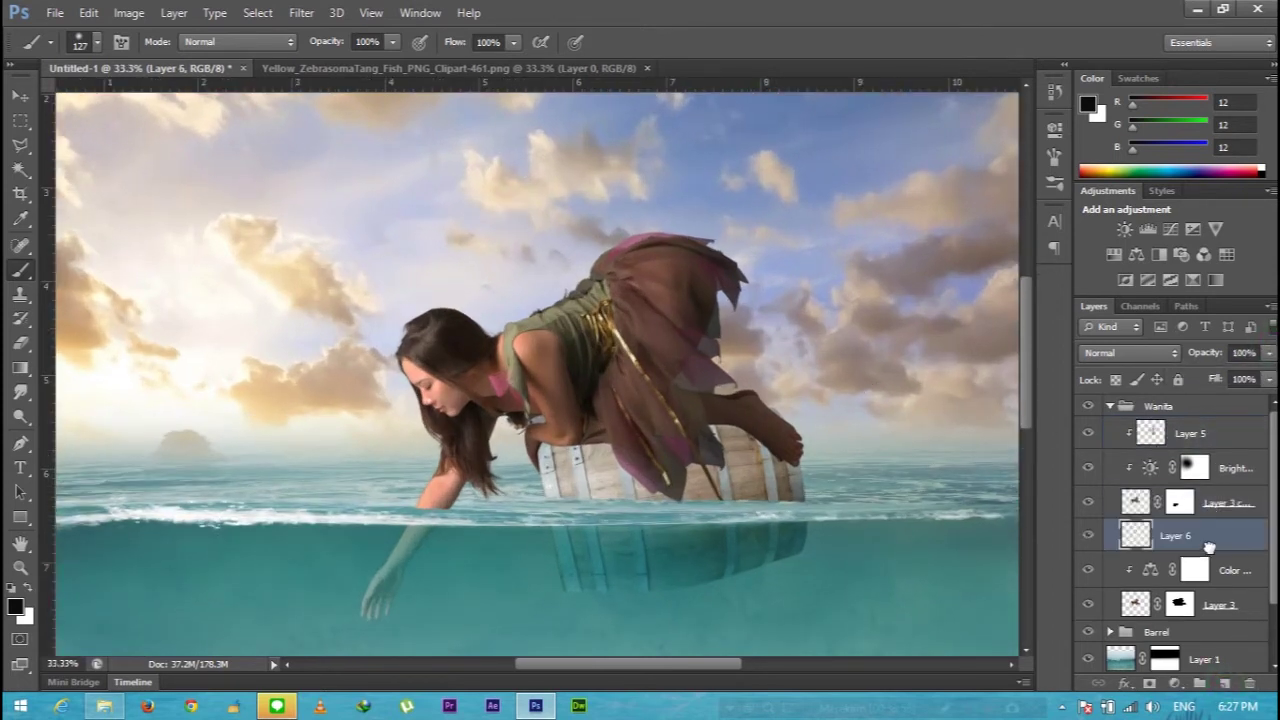
left_click(88, 42)
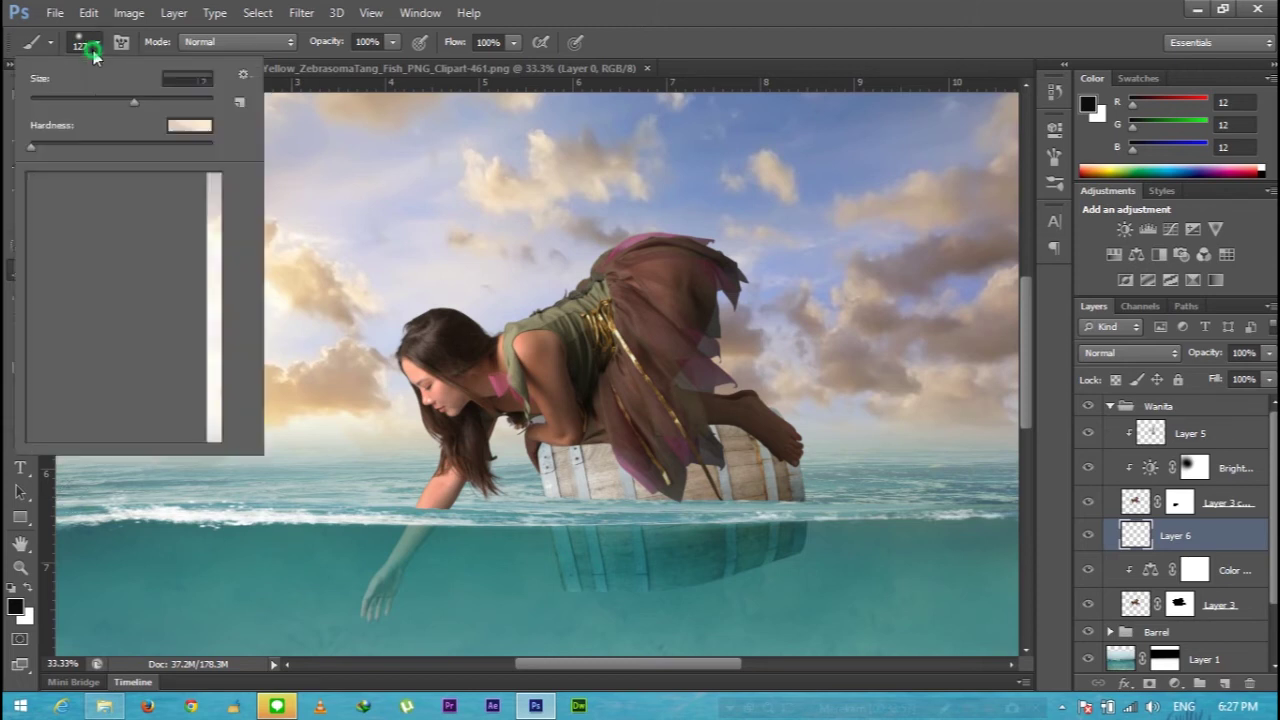
left_click_drag(100, 101, 93, 101)
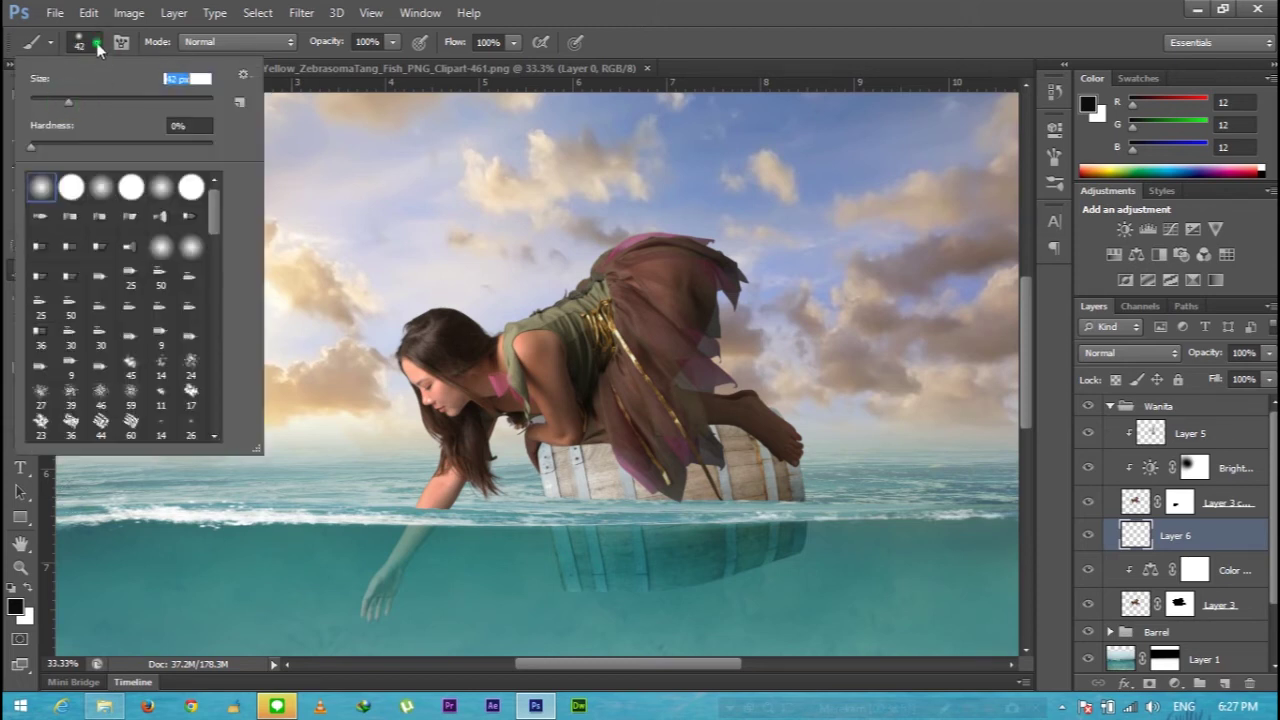
left_click(96, 42)
key("ctrl+plus")
mouse_move(544, 511)
left_mouse_down()
mouse_move(531, 510)
mouse_move(640, 483)
mouse_move(585, 480)
mouse_move(655, 488)
mouse_move(676, 511)
mouse_move(668, 520)
mouse_move(642, 486)
left_mouse_up()
mouse_move(691, 527)
left_mouse_down()
mouse_move(755, 558)
mouse_move(790, 550)
mouse_move(775, 513)
mouse_move(815, 505)
mouse_move(805, 455)
mouse_move(870, 470)
mouse_move(909, 506)
mouse_move(835, 462)
mouse_move(794, 456)
left_mouse_up()
mouse_move(818, 498)
left_mouse_down()
mouse_move(832, 495)
mouse_move(800, 511)
left_mouse_up()
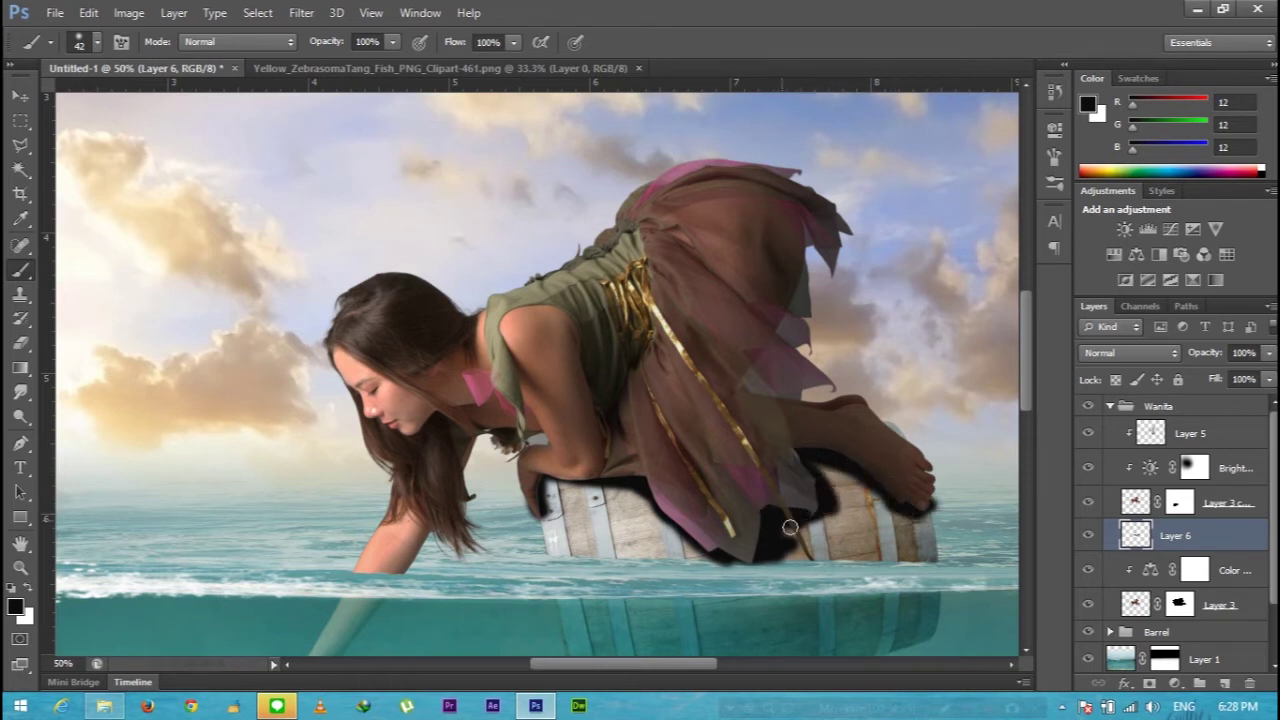
- Apply a Gaussian Blur to the shadow at a radius of about 25 px
left_click(300, 13)
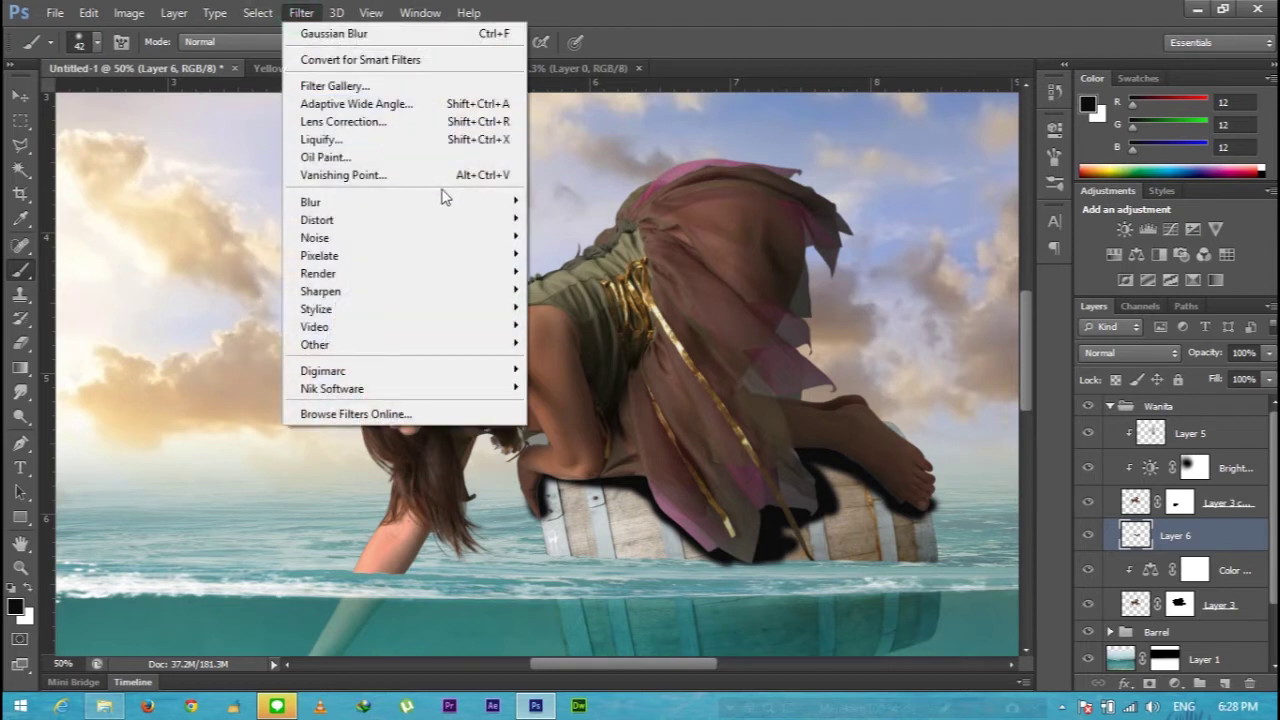
left_click(606, 336)
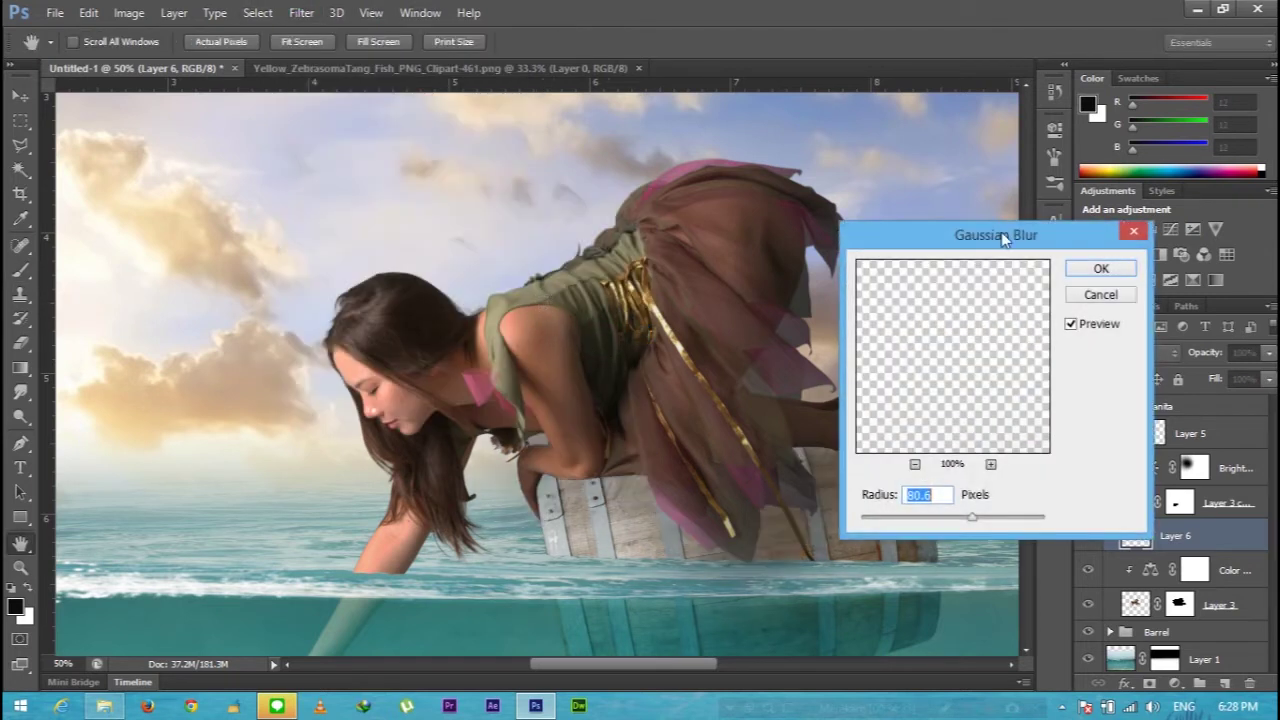
left_click_drag(1003, 237, 1111, 202)
left_click_drag(1077, 488, 1061, 488)
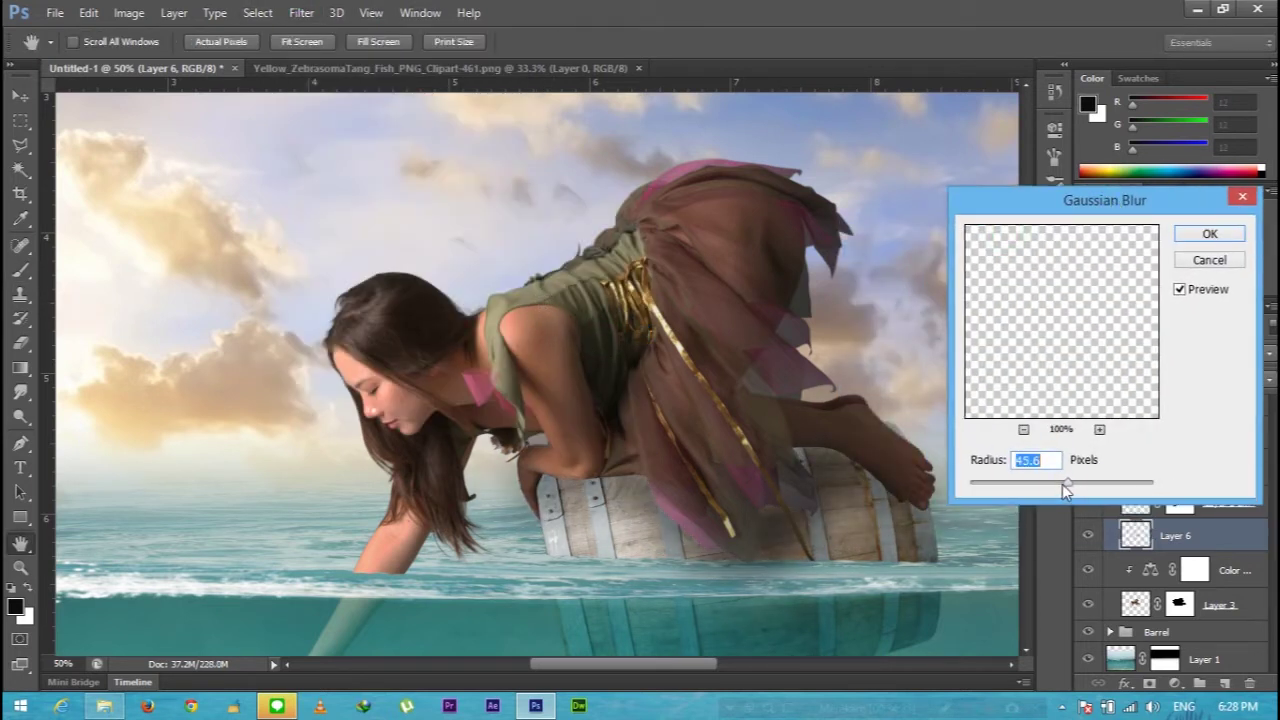
left_click_drag(1057, 484, 1050, 486)
left_click(1055, 484)
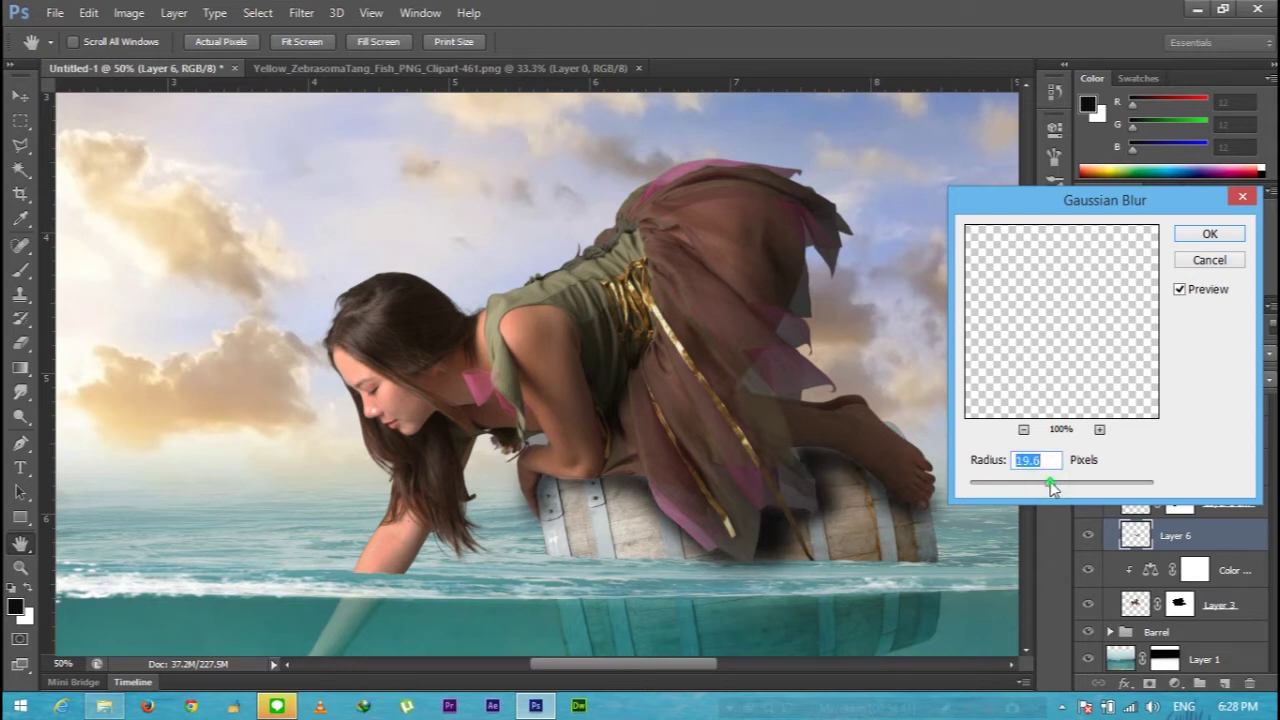
left_click(1210, 233)
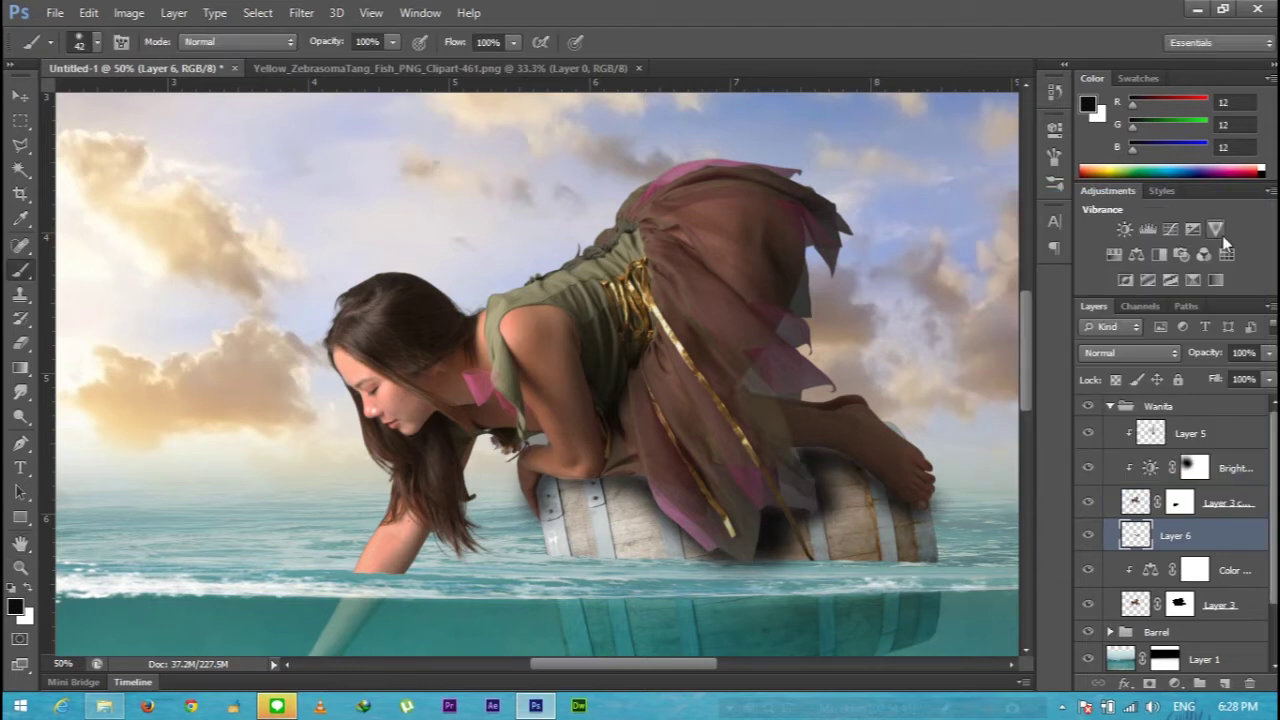
- Lower Layer 6's shadow opacity to 75%
left_click(1268, 352)
left_click_drag(1253, 378, 1232, 378)
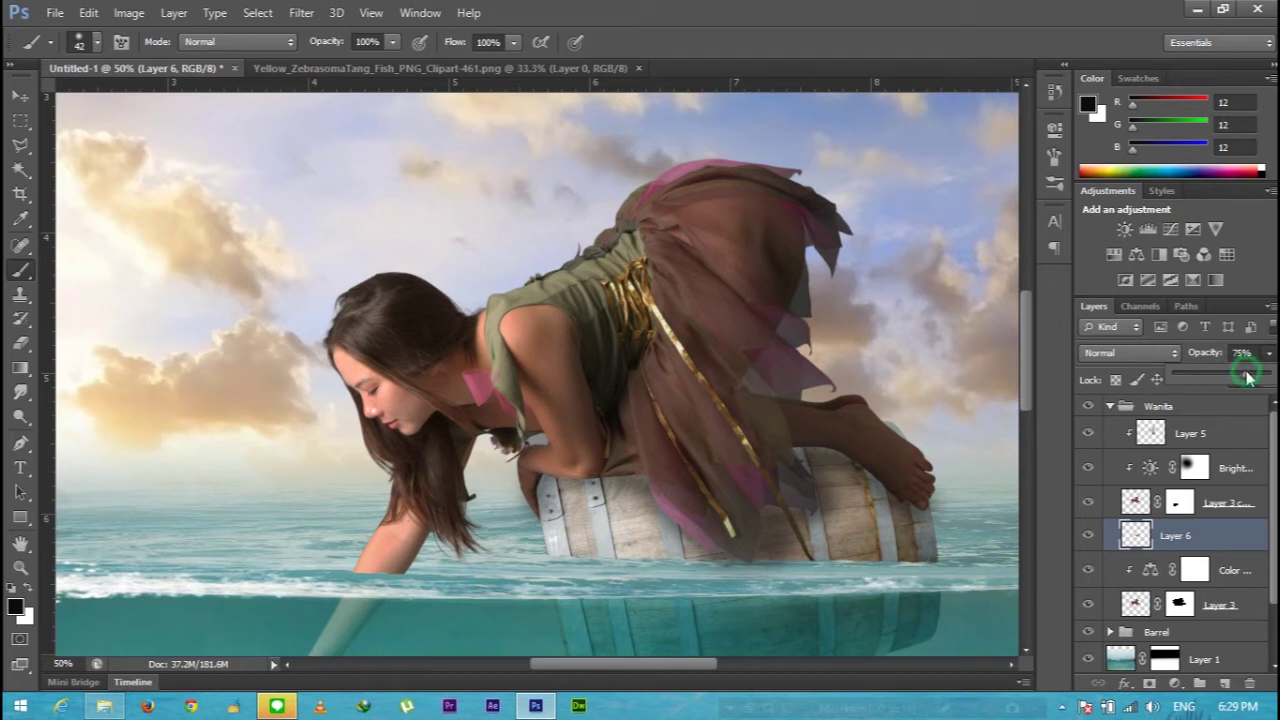
left_click(1269, 352)
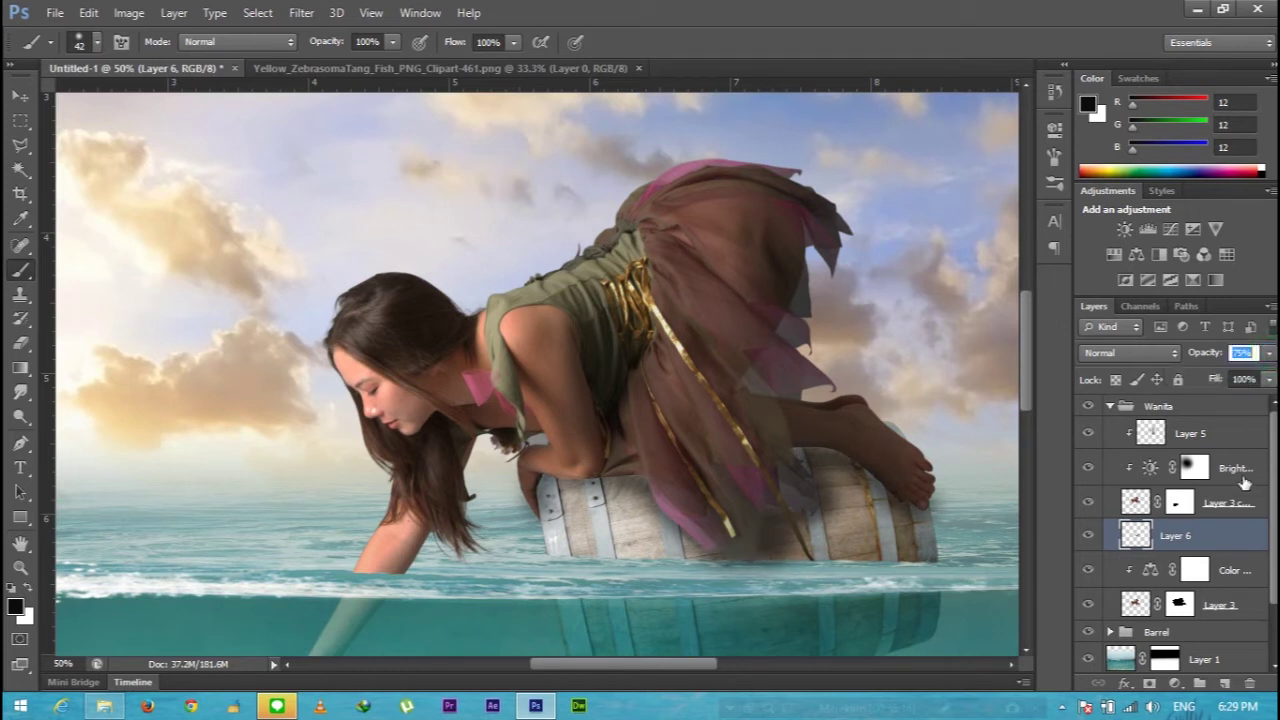
- Add a layer mask and paint black with a 108 px brush near the hand and barrel edge
left_click(1149, 683)
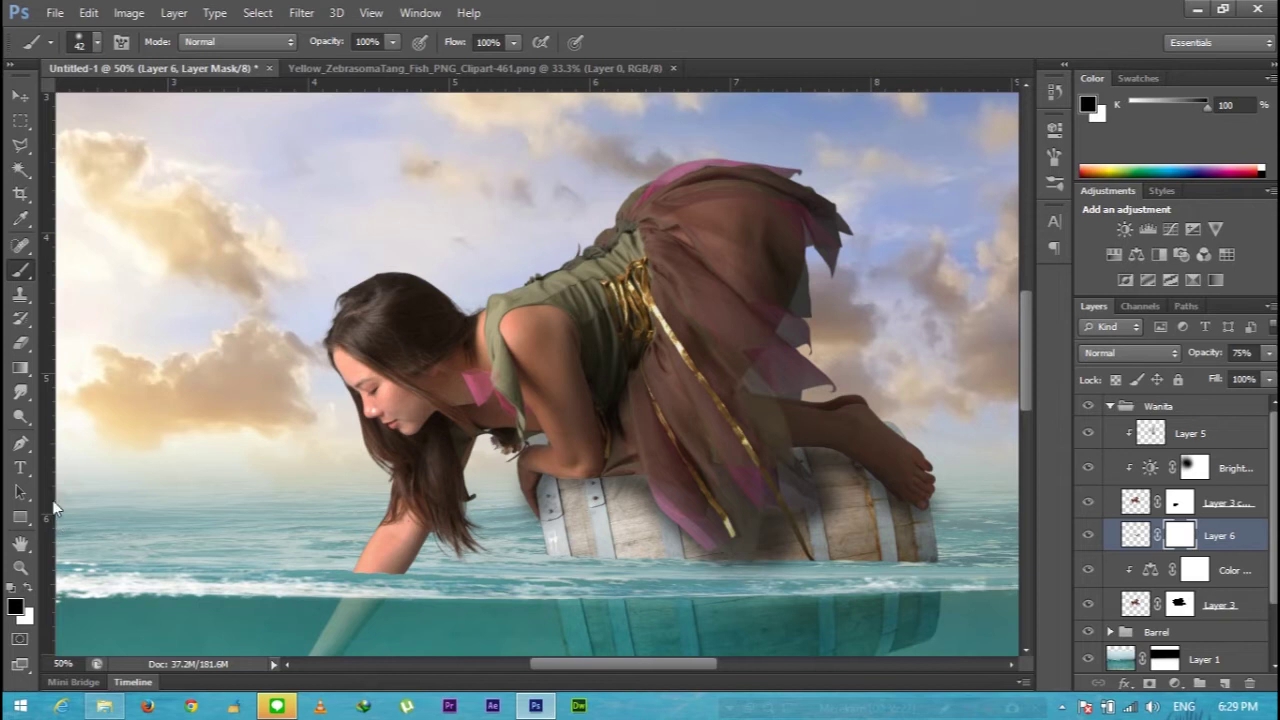
left_click(97, 42)
left_click(125, 102)
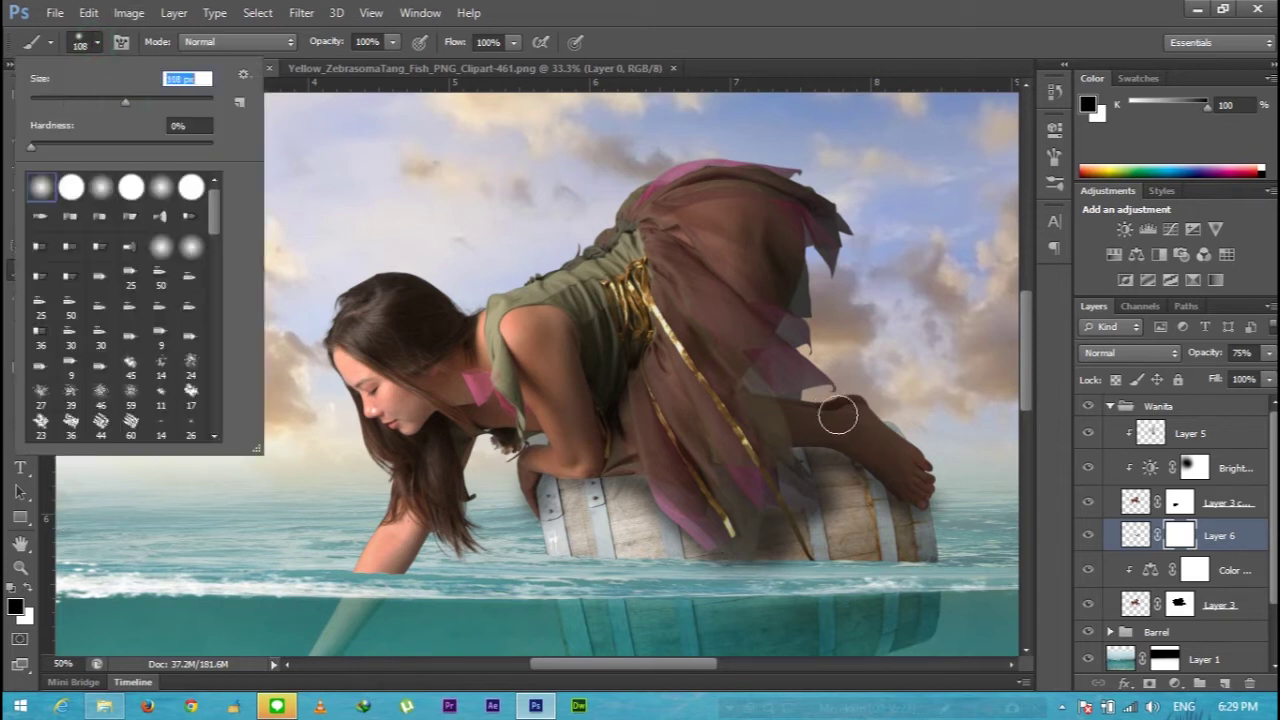
key("Return")
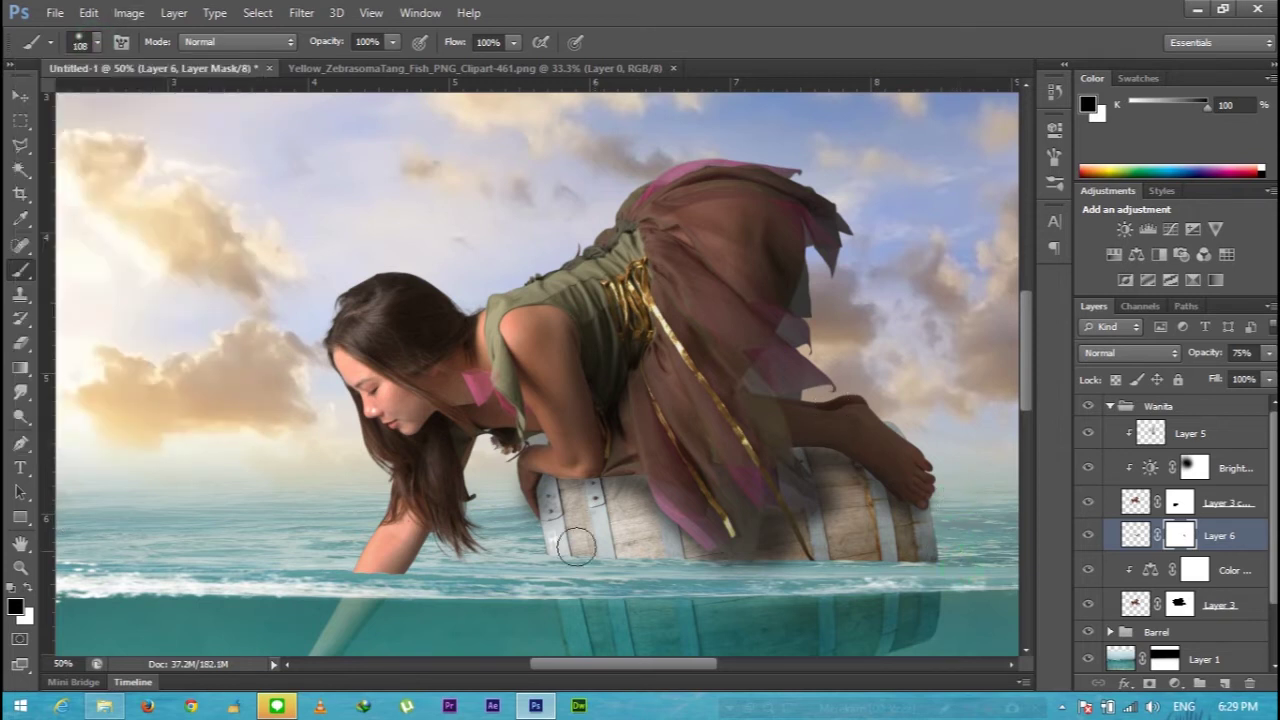
left_click_drag(505, 500, 520, 552)
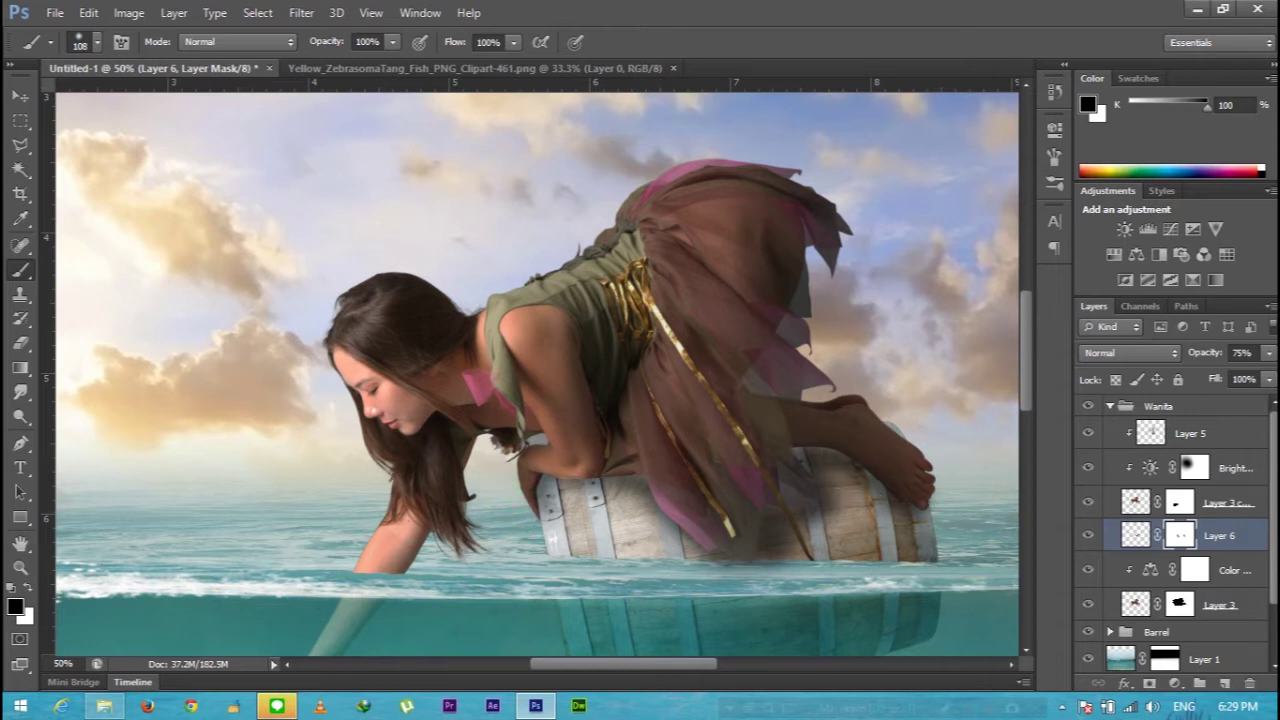
key("ctrl+plus")
key("ctrl+plus")
key("ctrl+plus")
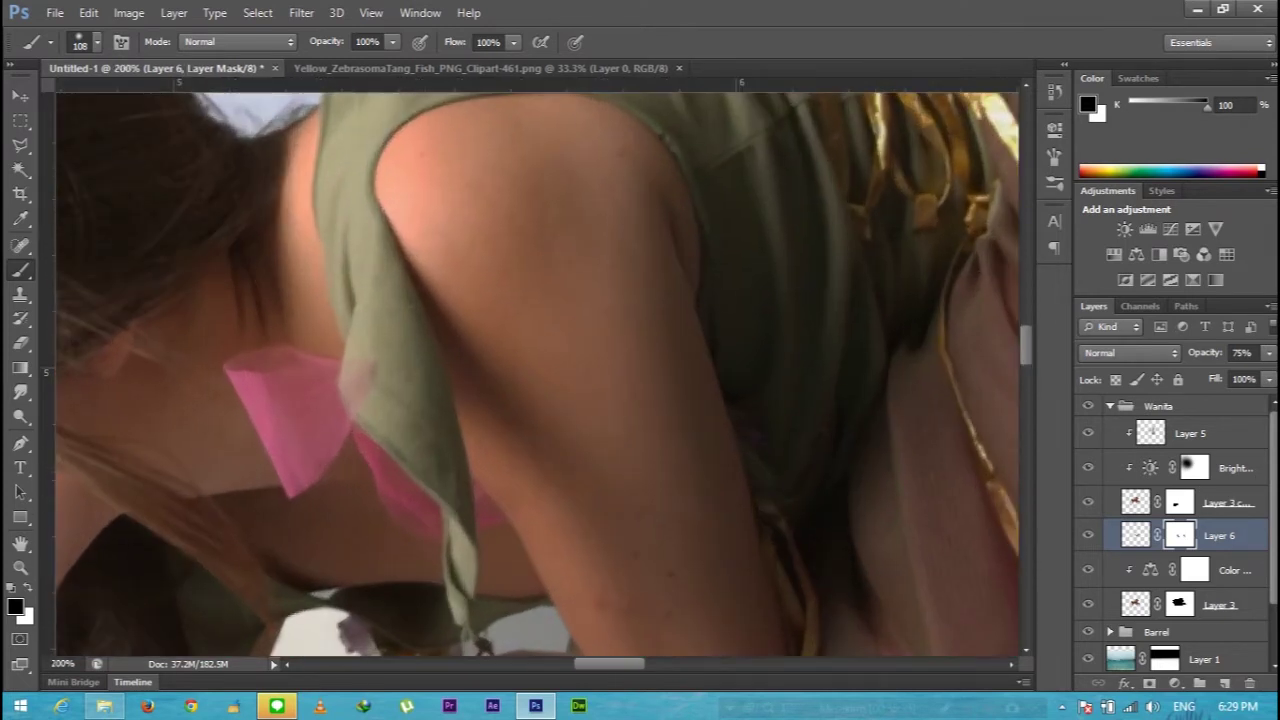
- Select the Layer 3 copy layer with the Move tool
left_click_drag(618, 664, 715, 664)
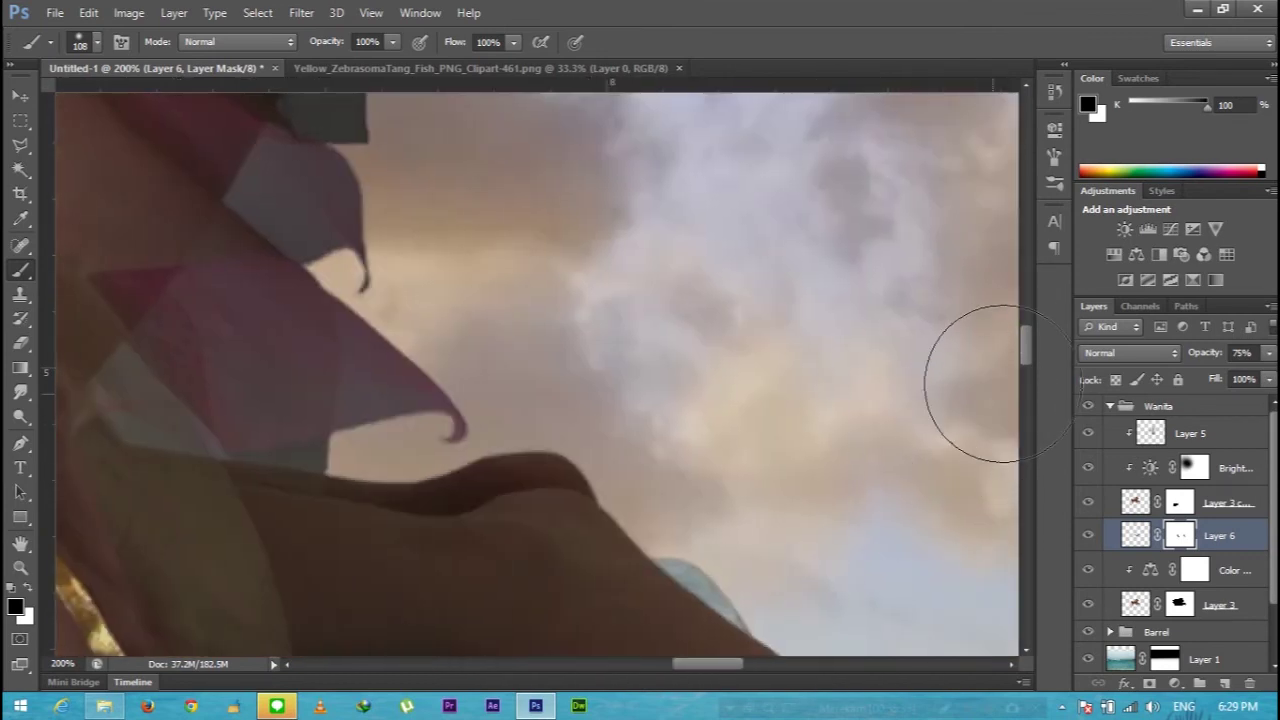
left_click_drag(1021, 345, 1029, 370)
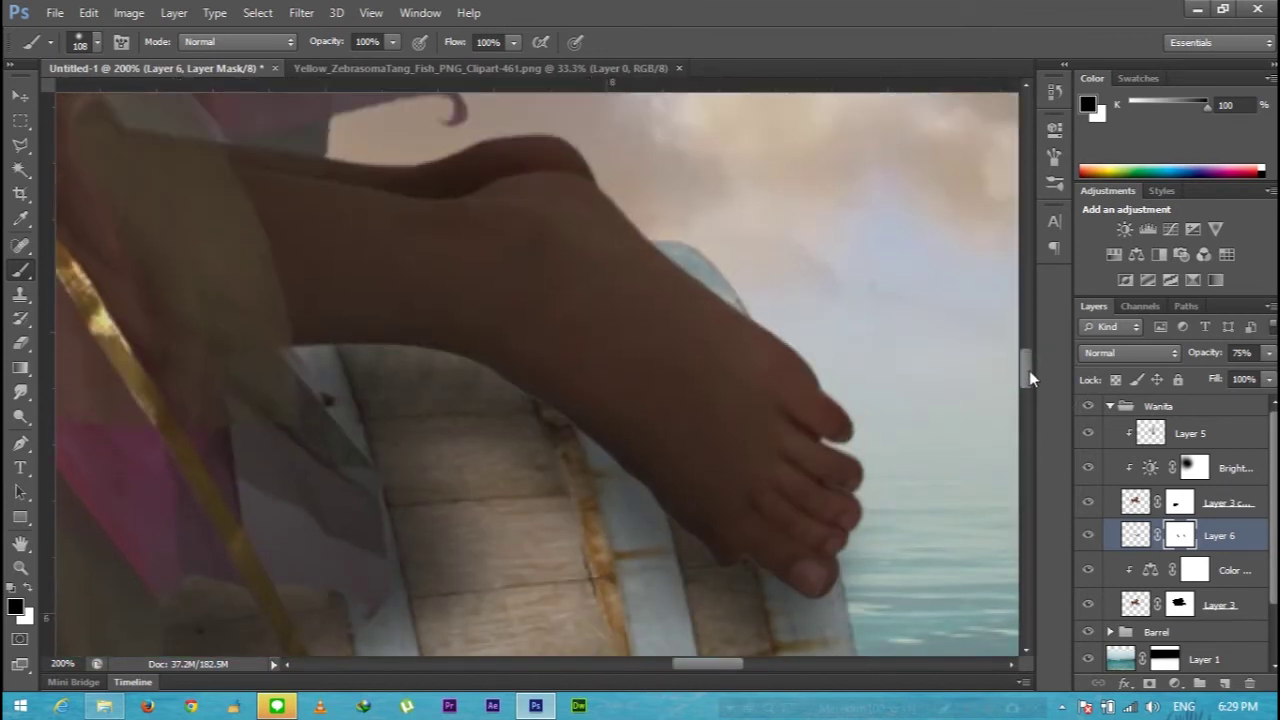
left_click(18, 98)
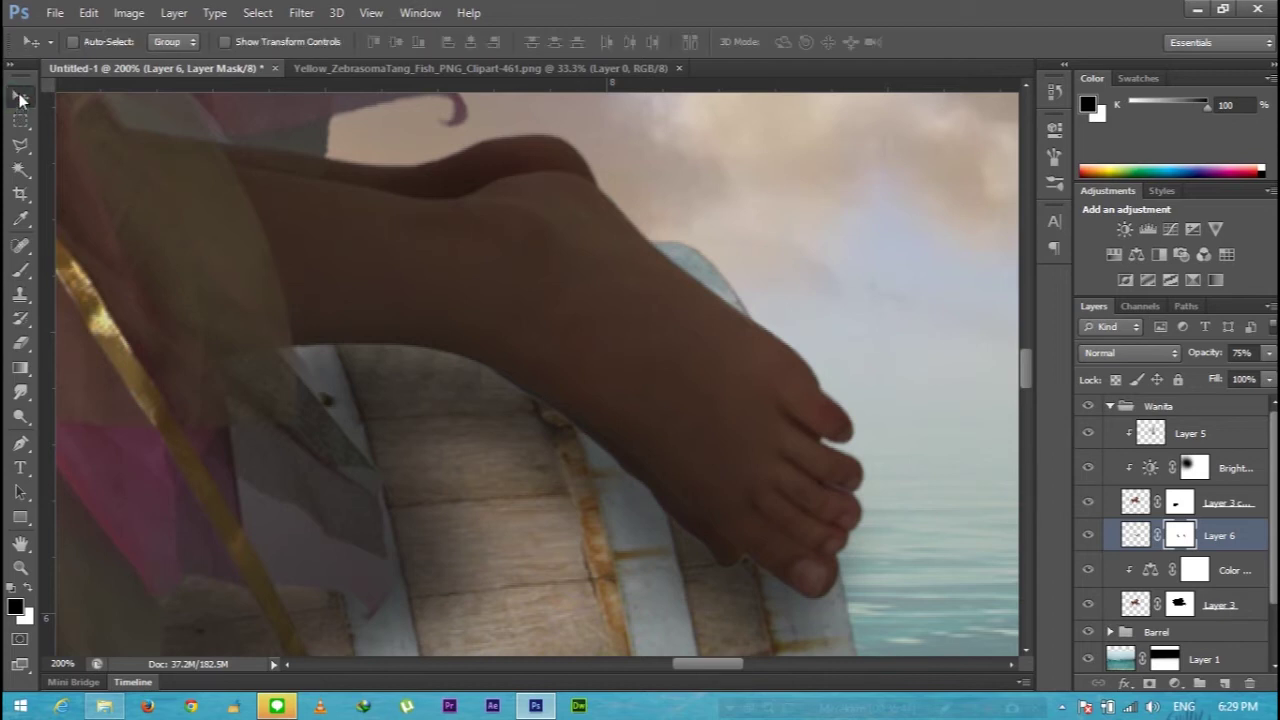
left_click(1106, 501)
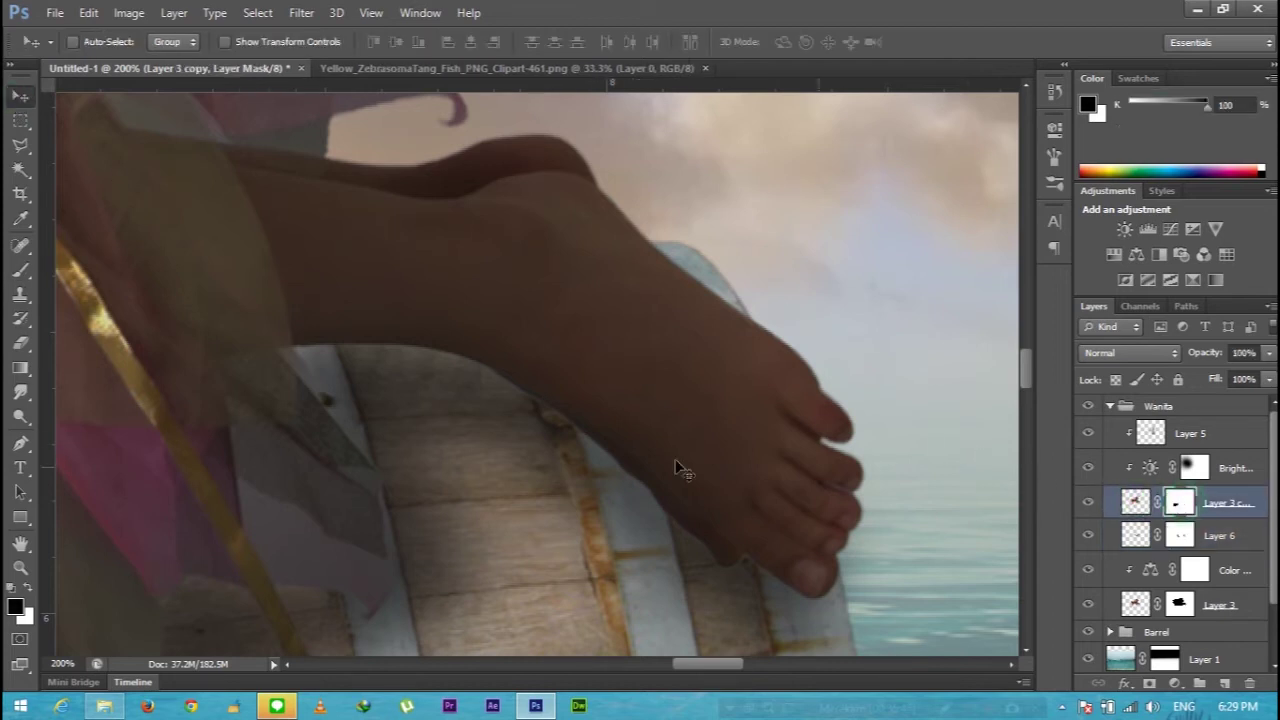
left_click_drag(722, 664, 705, 664)
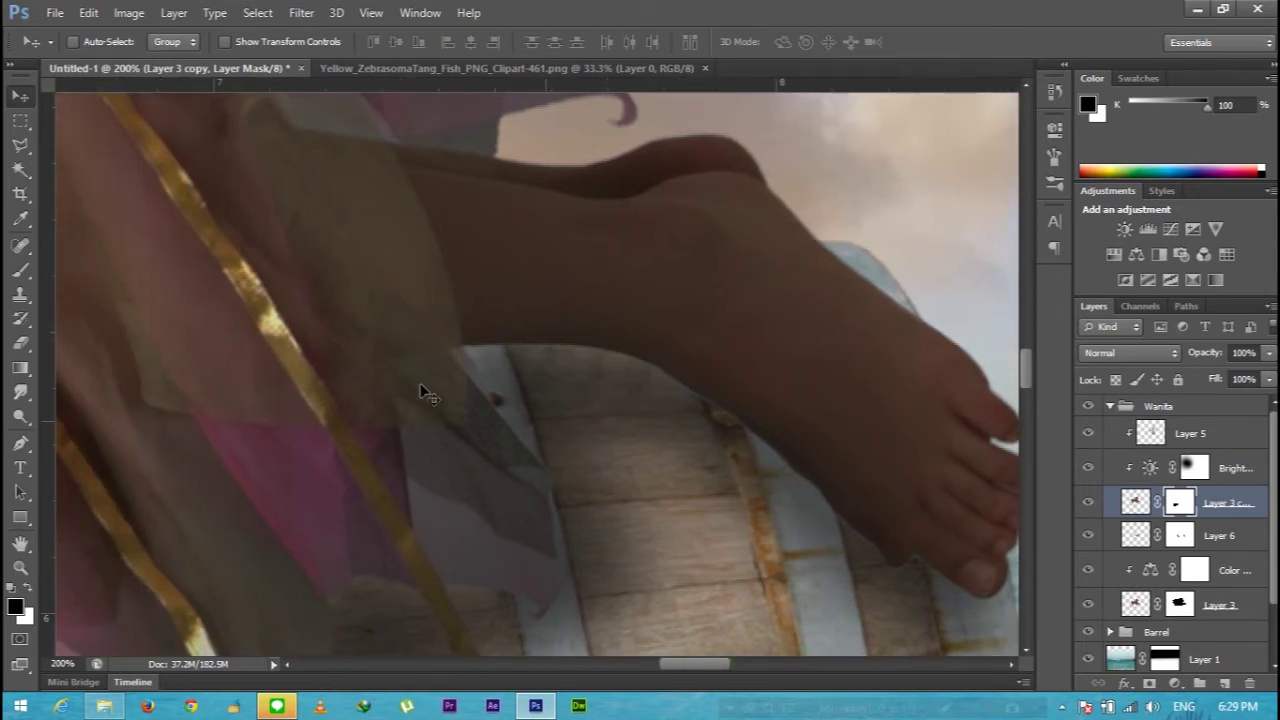
- Paint Layer 3 copy's mask along the foot and toes with a 28 px brush at 73% opacity
left_click(20, 268)
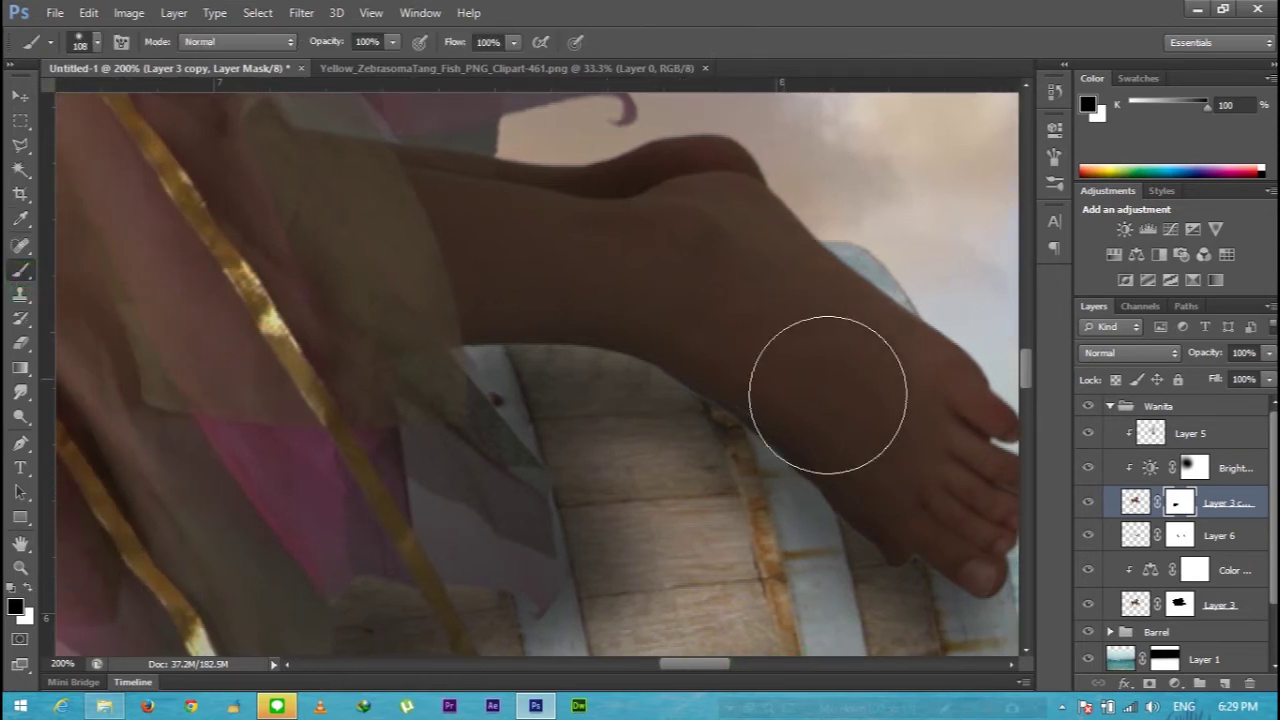
left_click(100, 43)
left_click_drag(80, 101, 51, 101)
left_click(657, 393)
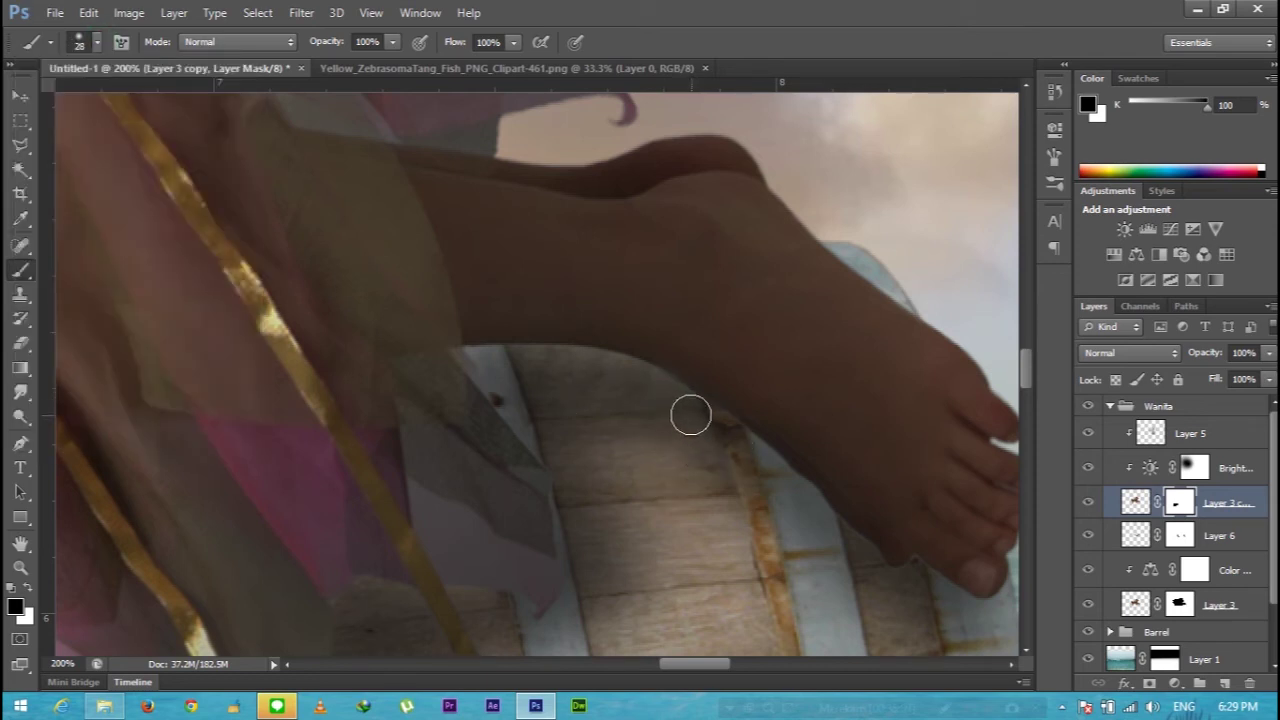
left_click_drag(706, 423, 815, 557)
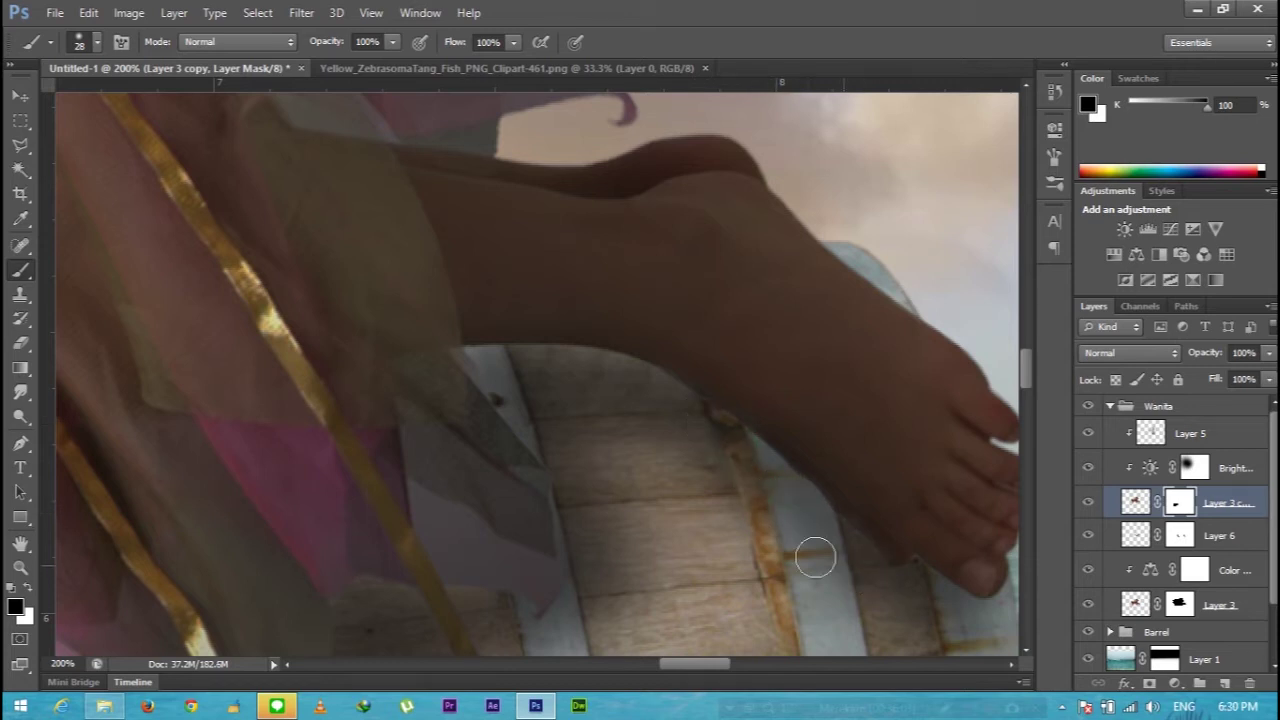
left_click(393, 42)
left_click(525, 366)
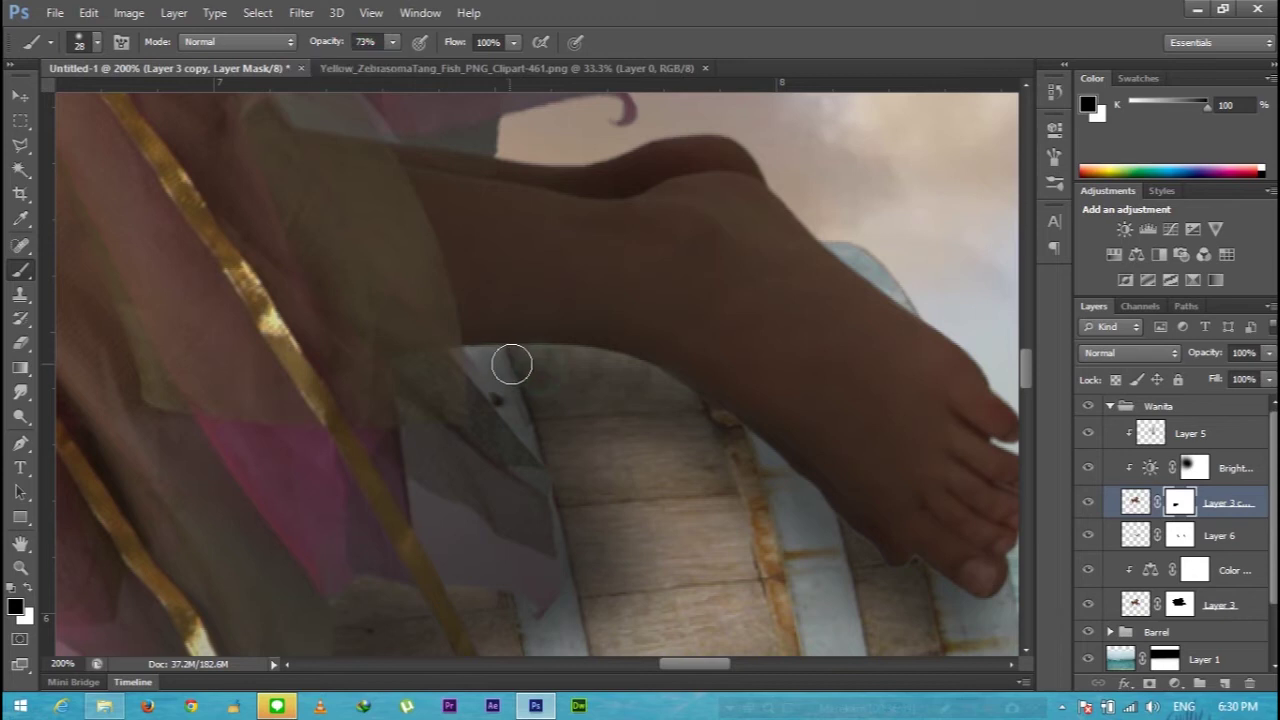
left_click_drag(889, 571, 914, 574)
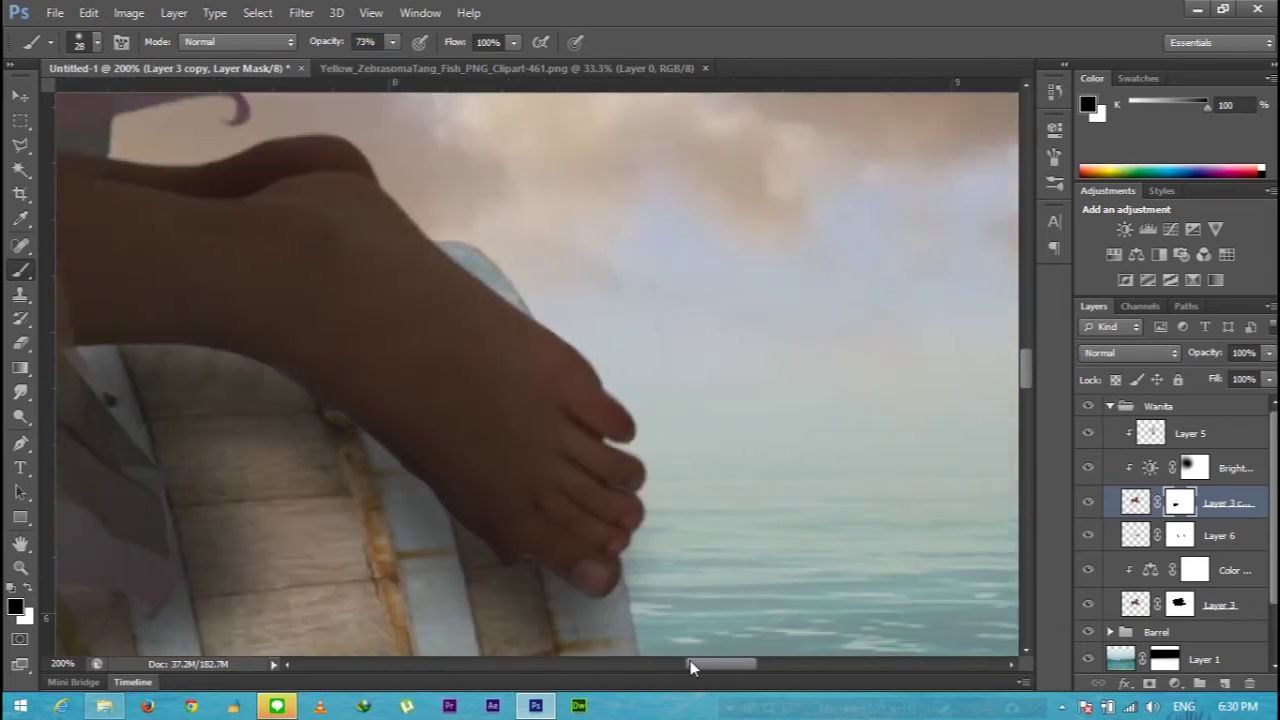
- Pan and scroll the view to inspect the foot against the barrel rim
left_click_drag(743, 664, 630, 662)
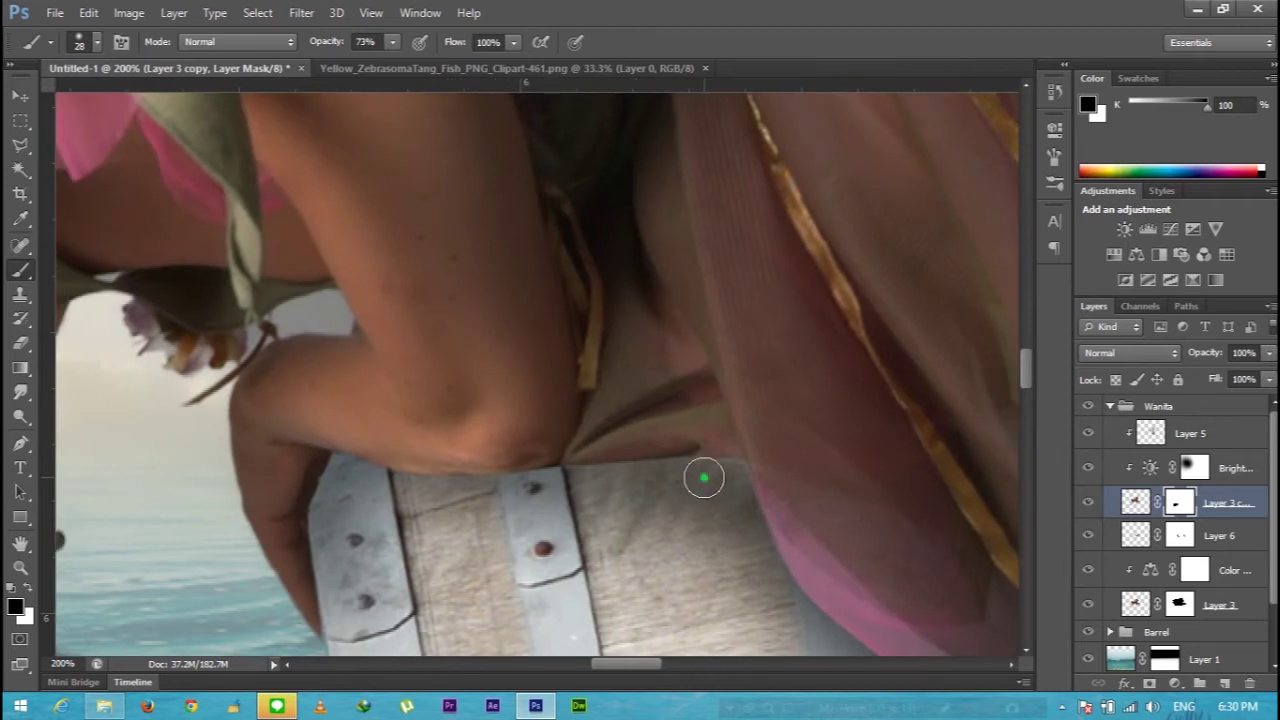
scroll(663, 645, "right", 1)
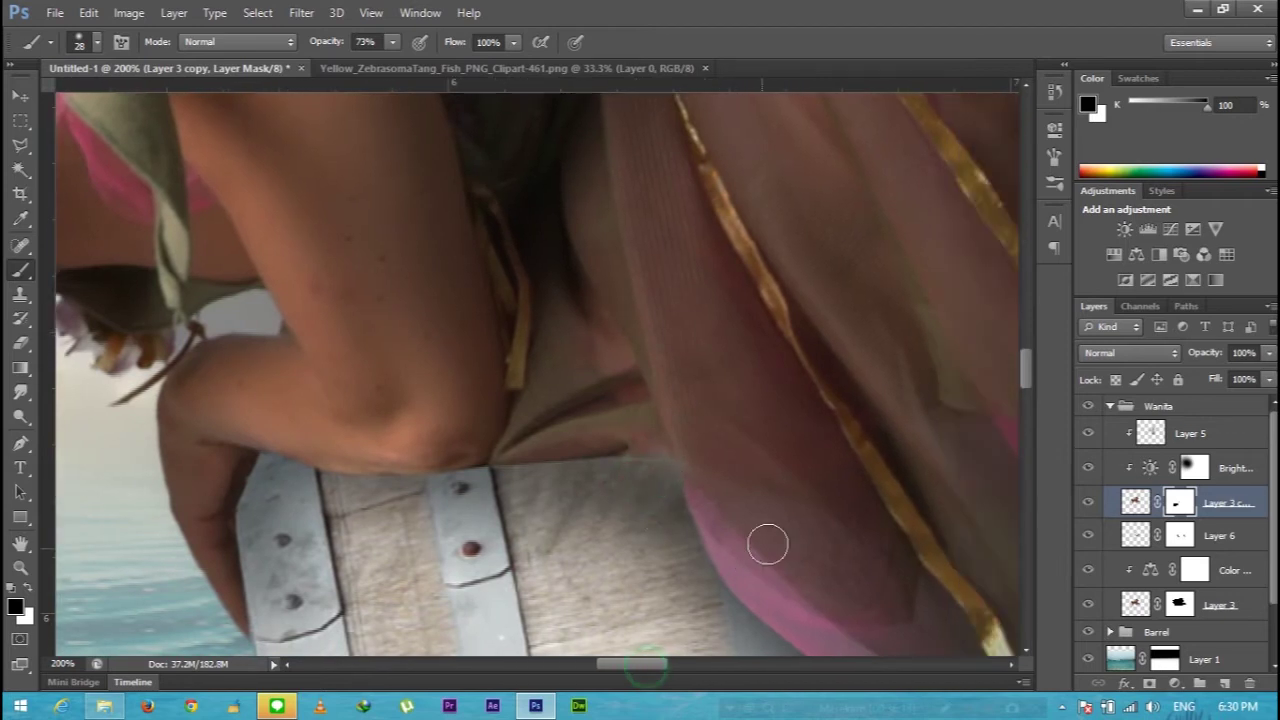
scroll(770, 540, "down", 5)
left_click_drag(673, 660, 703, 662)
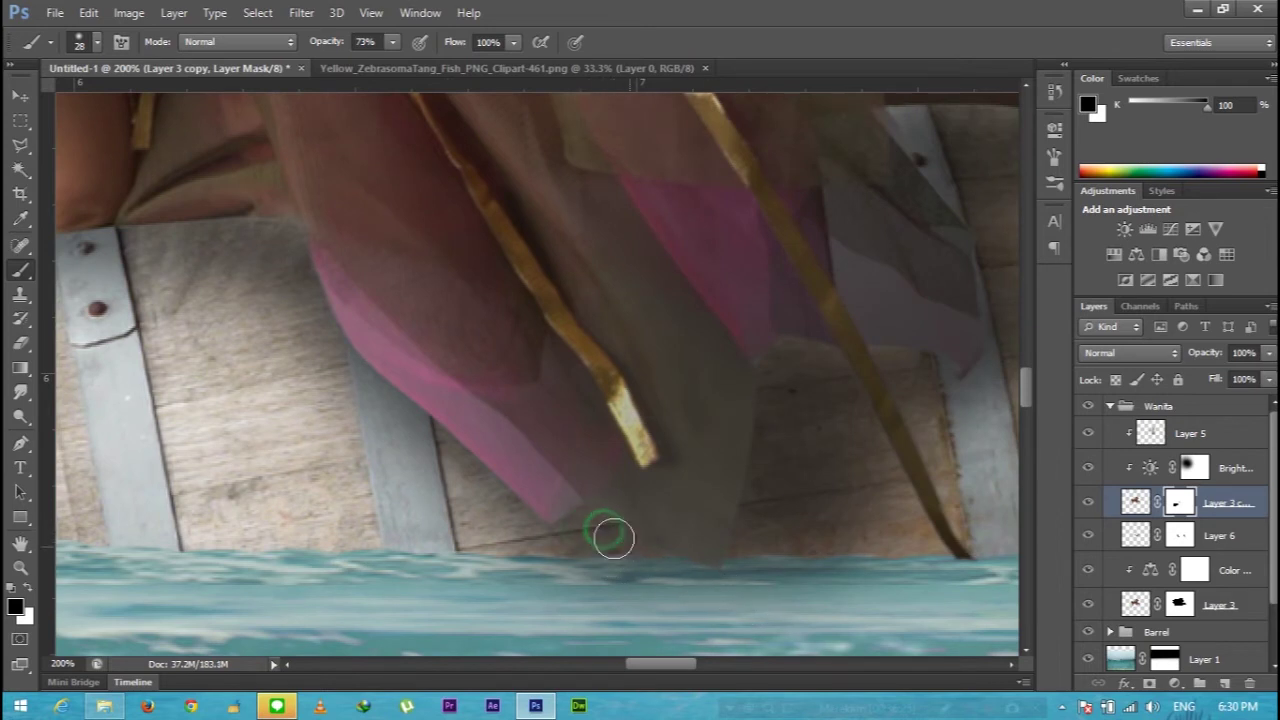
mouse_move(668, 664)
left_mouse_down()
mouse_move(692, 664)
mouse_move(601, 651)
left_mouse_up()
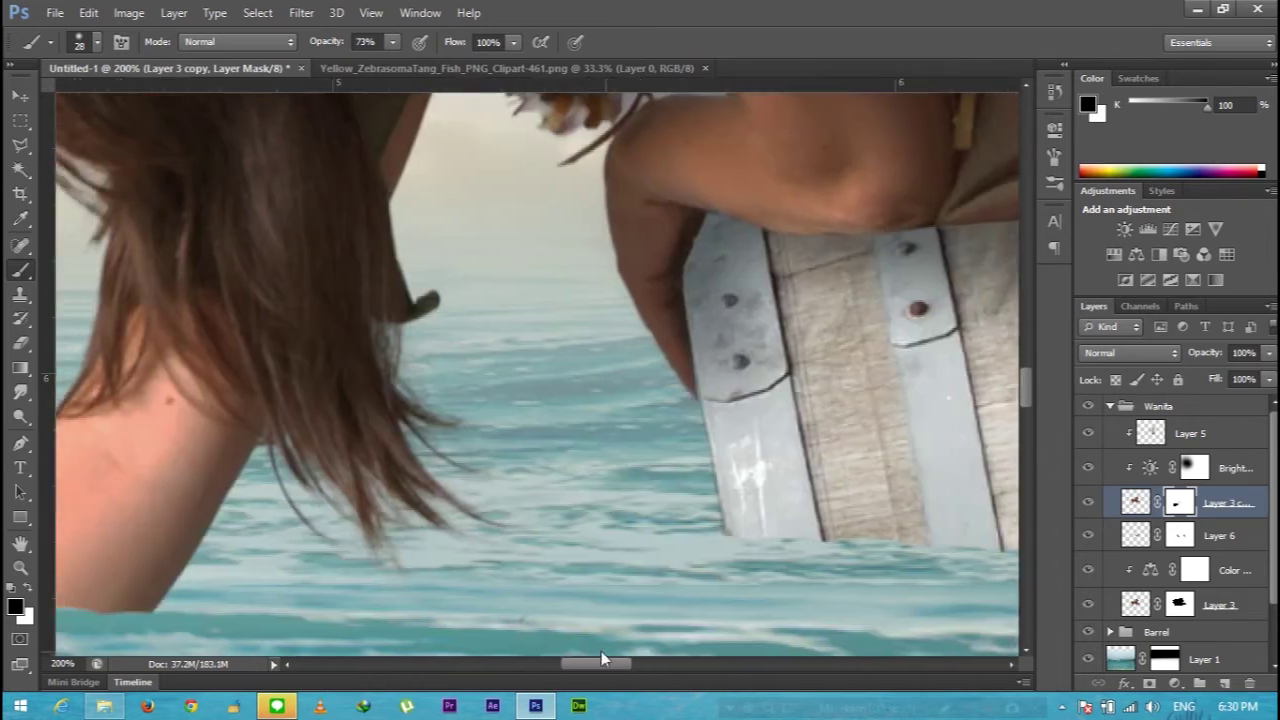
scroll(601, 651, "up", 1)
scroll(659, 423, "up", 3)
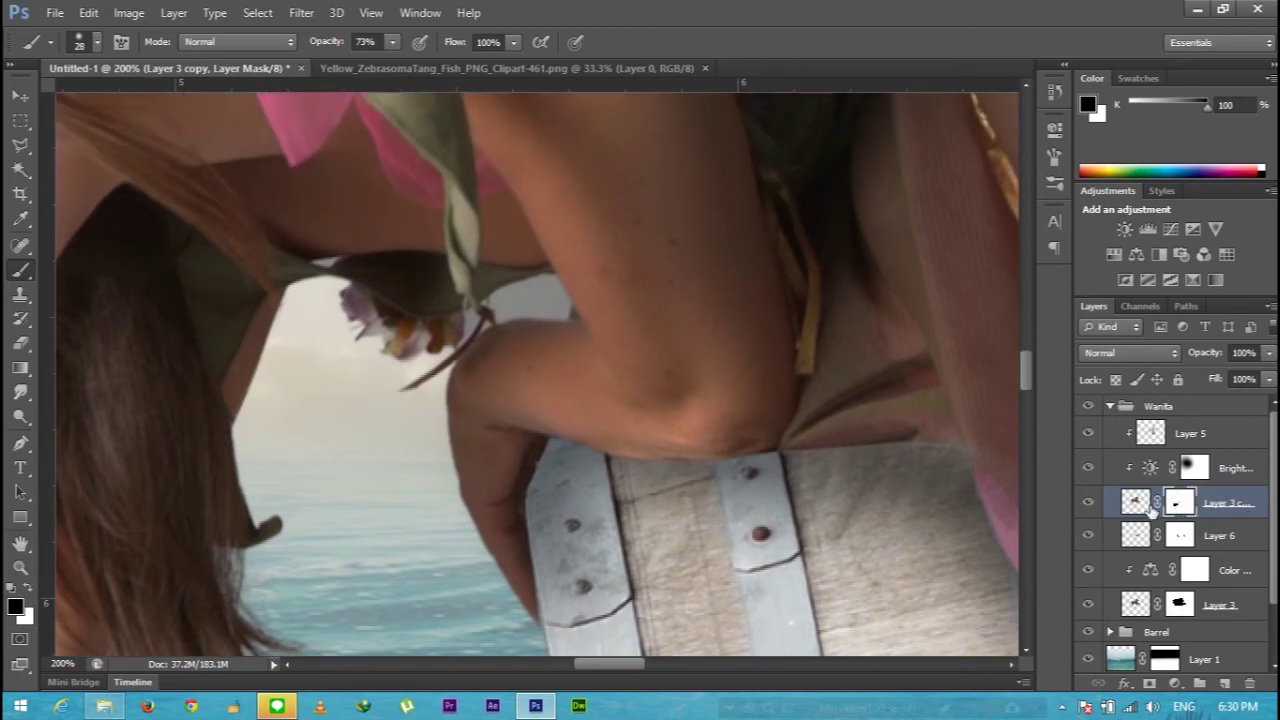
- Select the light gap between the arm and dress with Polygonal Lasso, feather and clear it
left_click(20, 145)
left_click(1136, 503)
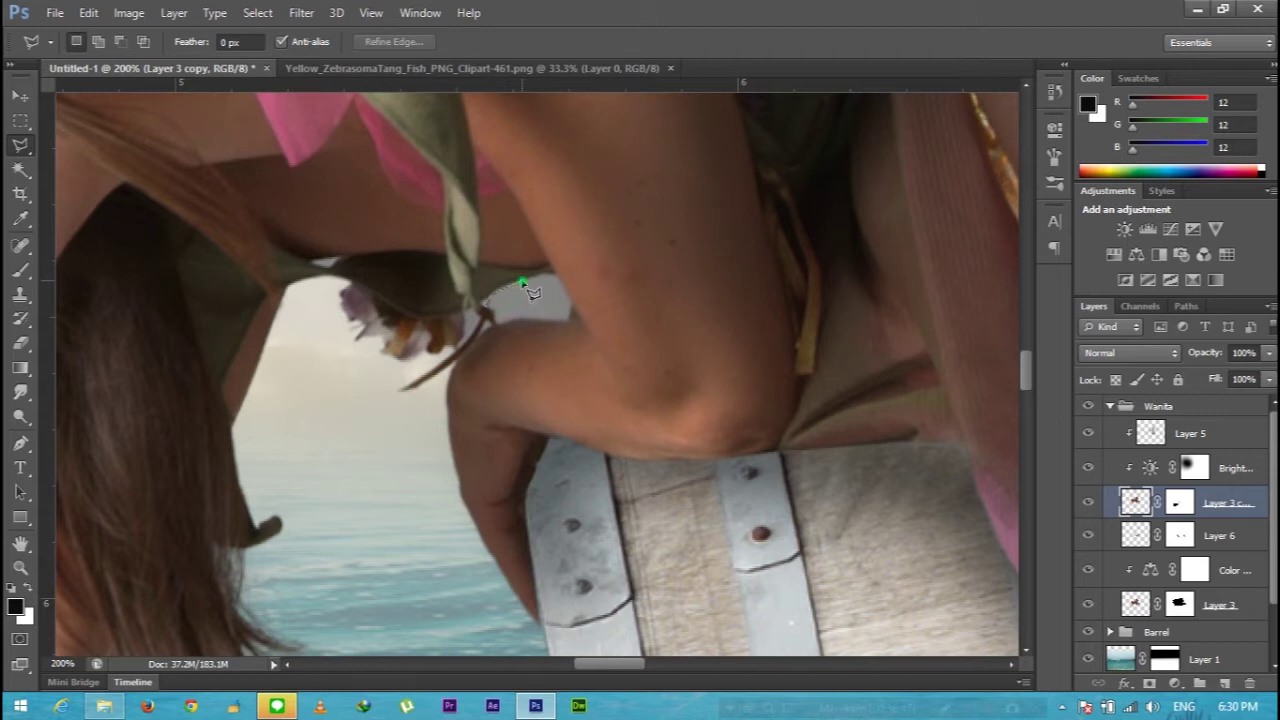
left_click(559, 284)
left_click(570, 305)
left_click(495, 316)
right_click(513, 280)
left_click(588, 352)
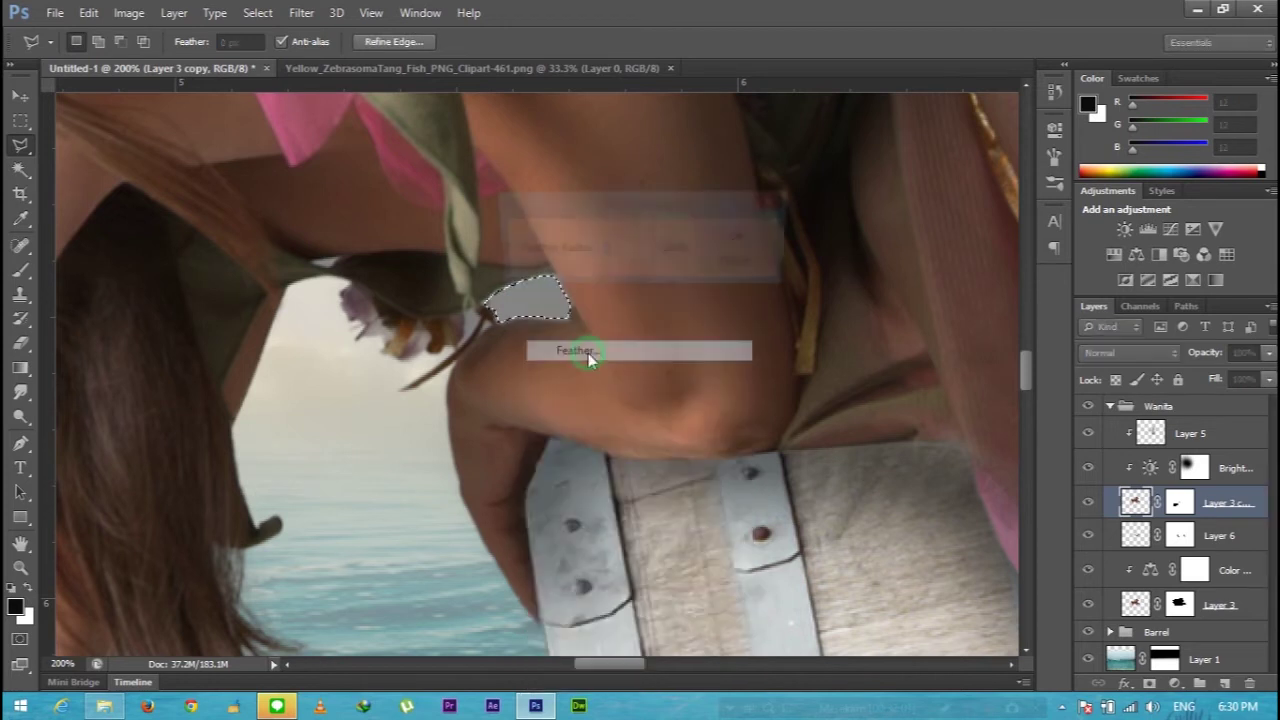
key("Return")
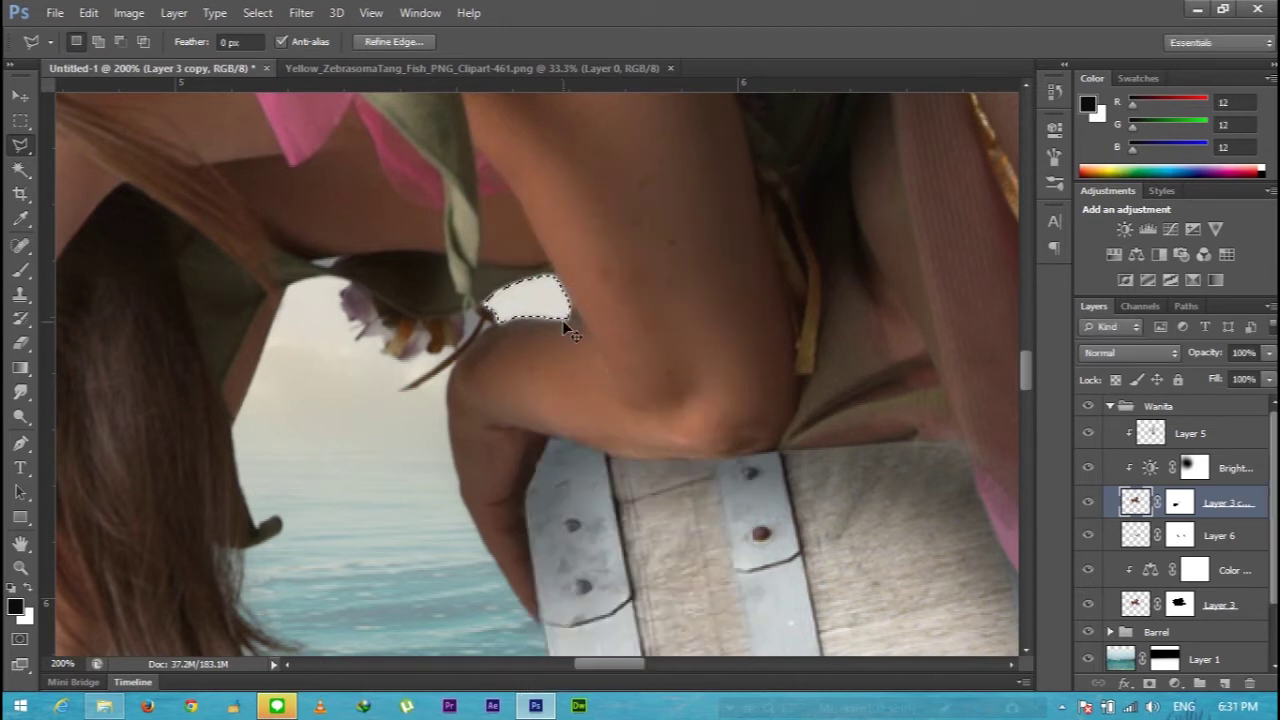
key("ctrl+d")
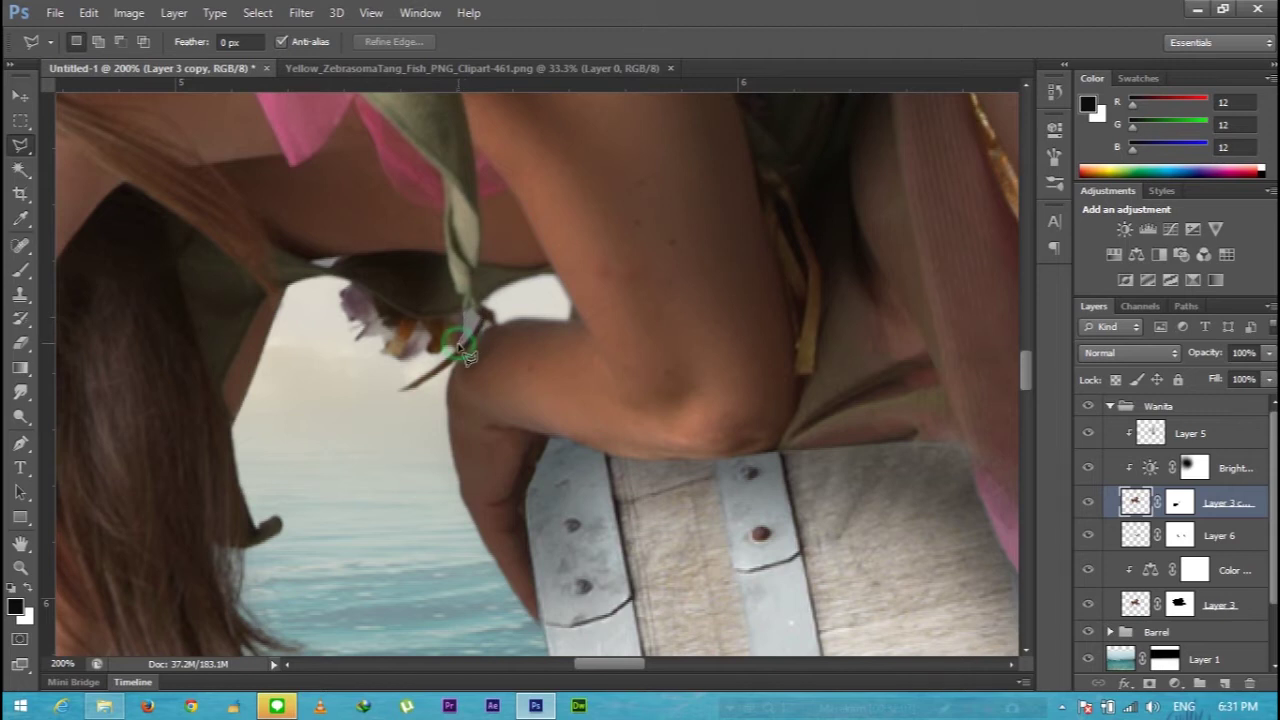
- Feather and clear a small light patch near the flower, then deselect
left_click_drag(466, 314, 468, 318)
right_click(466, 290)
left_click(520, 348)
key("Return")
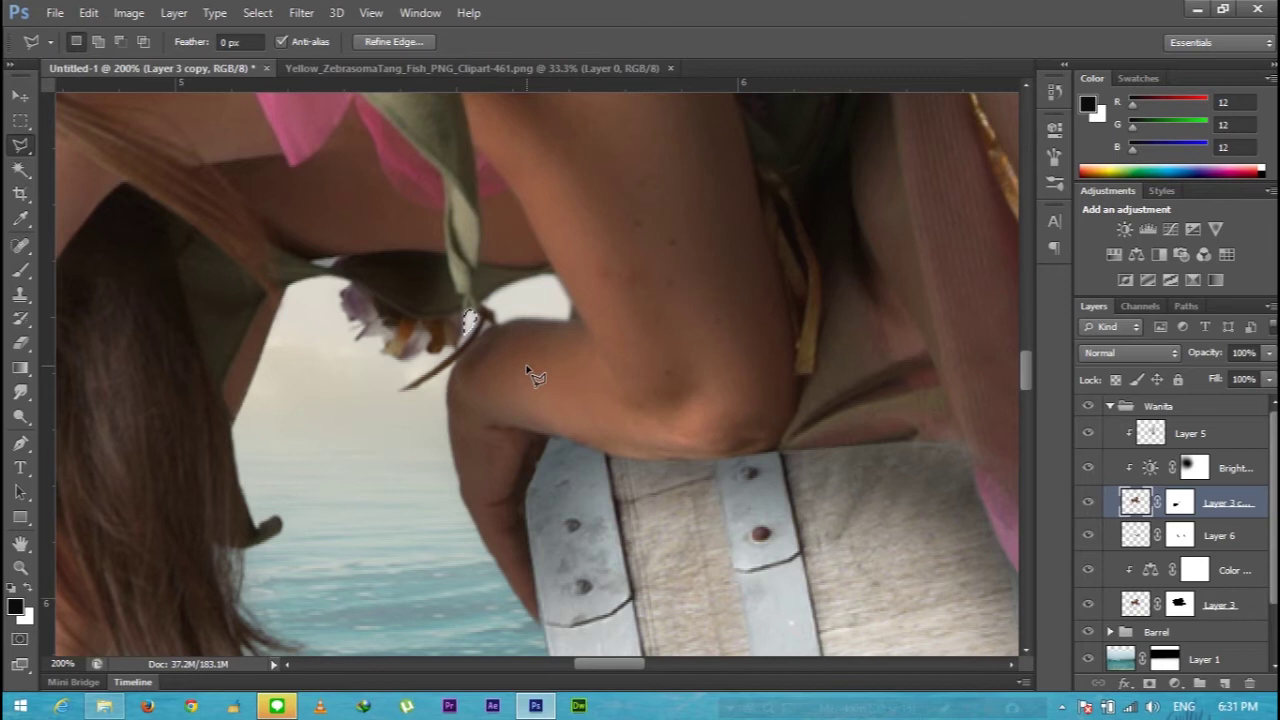
key("ctrl+d")
key("ctrl+minus")
key("ctrl+minus")
key("ctrl+minus")
key("ctrl+minus")
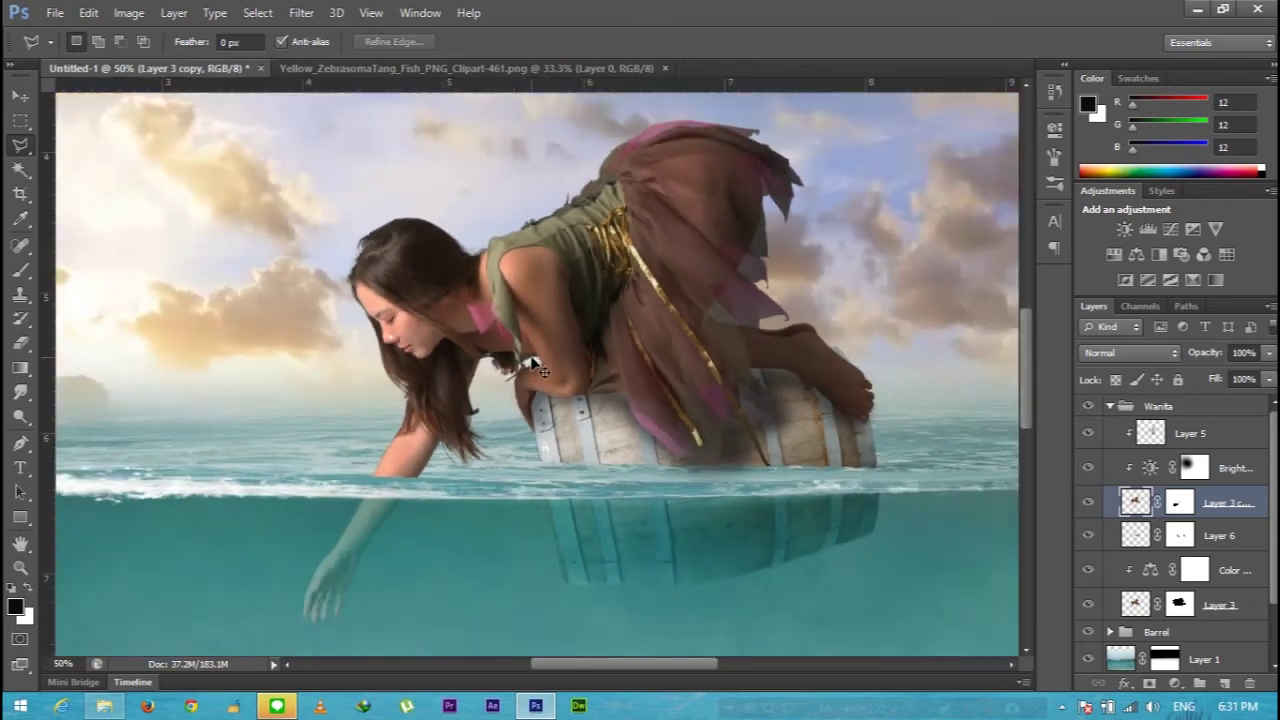
key("ctrl+minus")
- Lower Layer 6's opacity to 59%
scroll(541, 372, "right", 2)
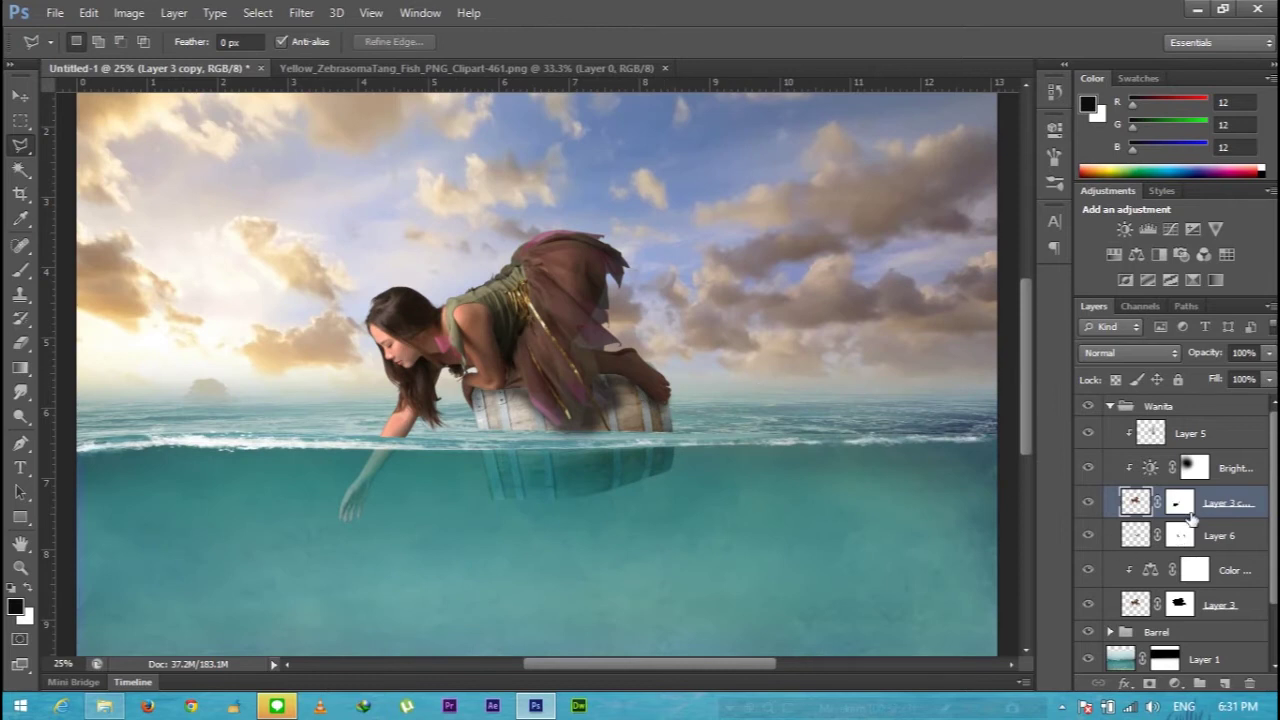
left_click(1177, 538)
mouse_move(1268, 353)
left_mouse_down()
mouse_move(1246, 386)
mouse_move(1237, 378)
left_mouse_up()
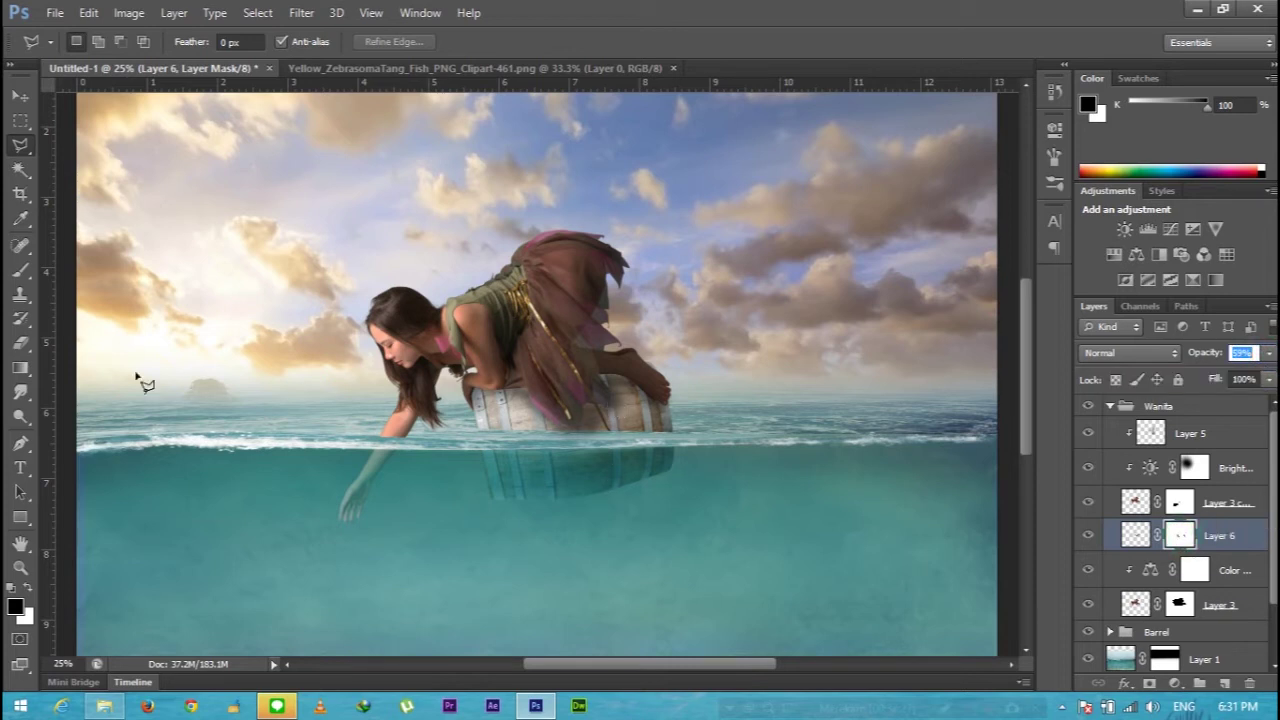
- Switch to the Brush tool on Layer 6's pixels and collapse the Wanita group
left_click(19, 278)
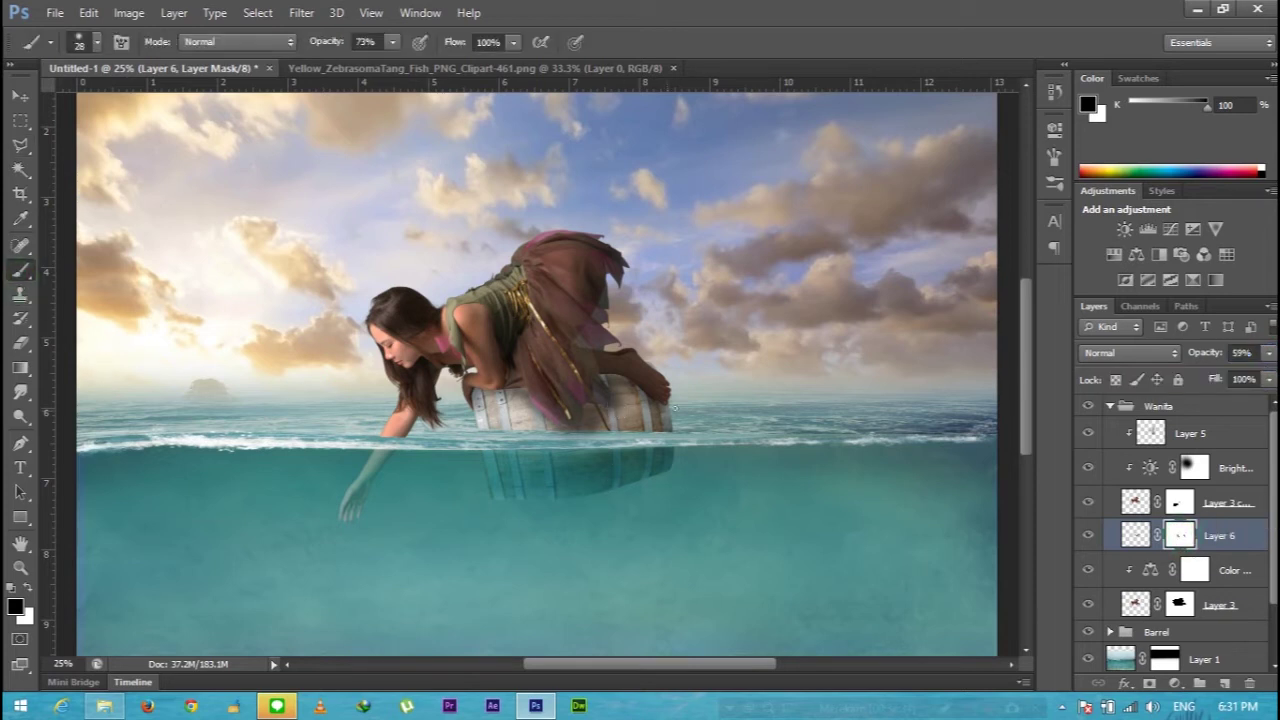
left_click(1222, 535)
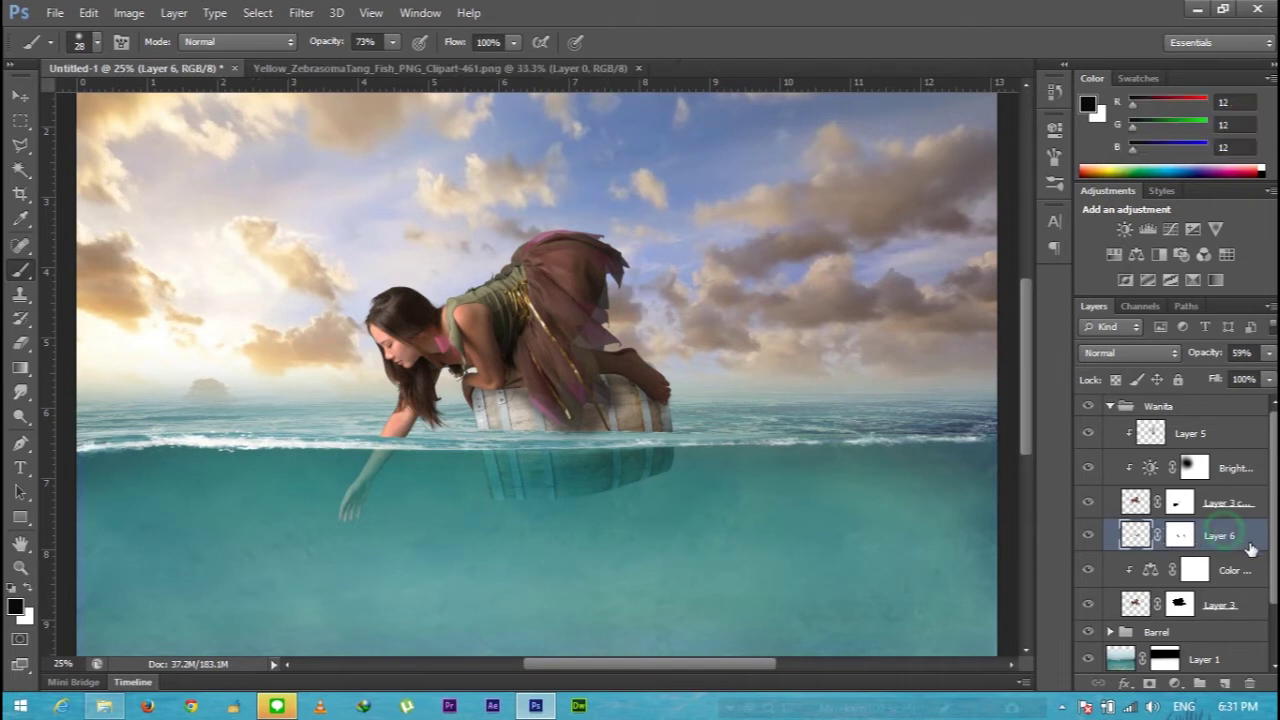
scroll(1175, 535, "down", 1)
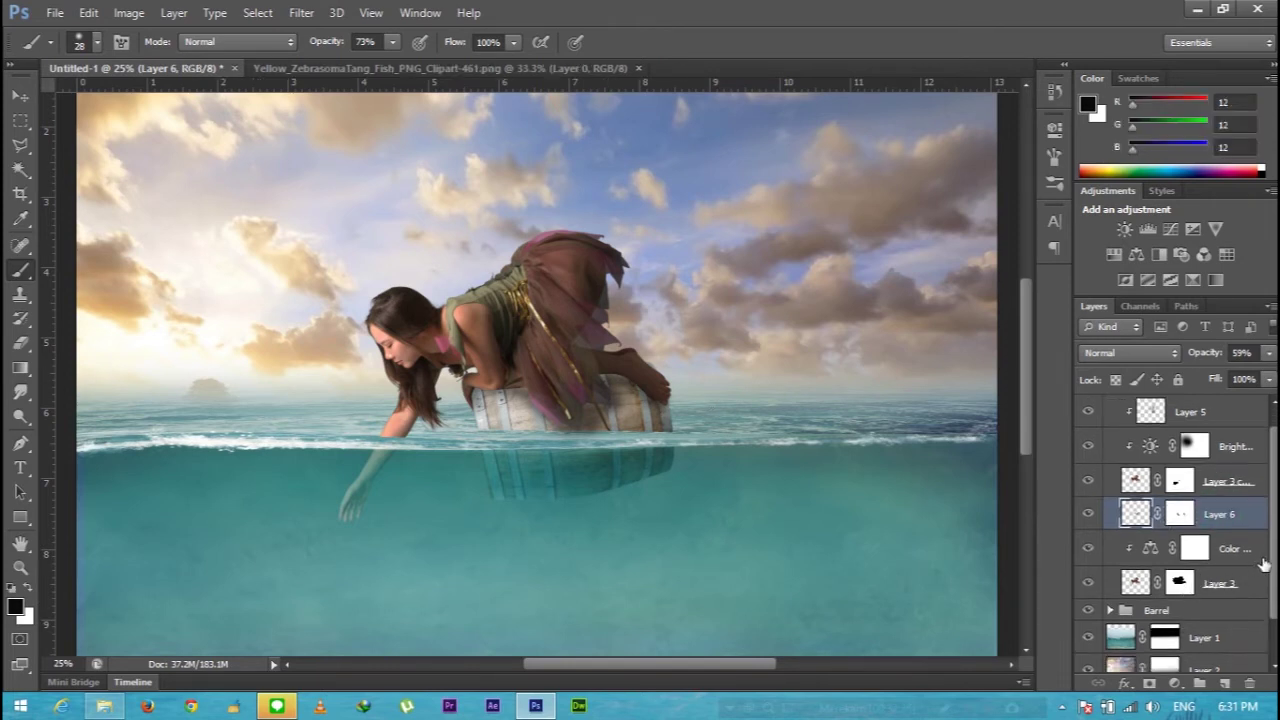
scroll(1263, 565, "up", 1)
left_click(1109, 406)
- Expand the Barrel group and add a new layer clipped to Layer 4 copy
left_click(1109, 427)
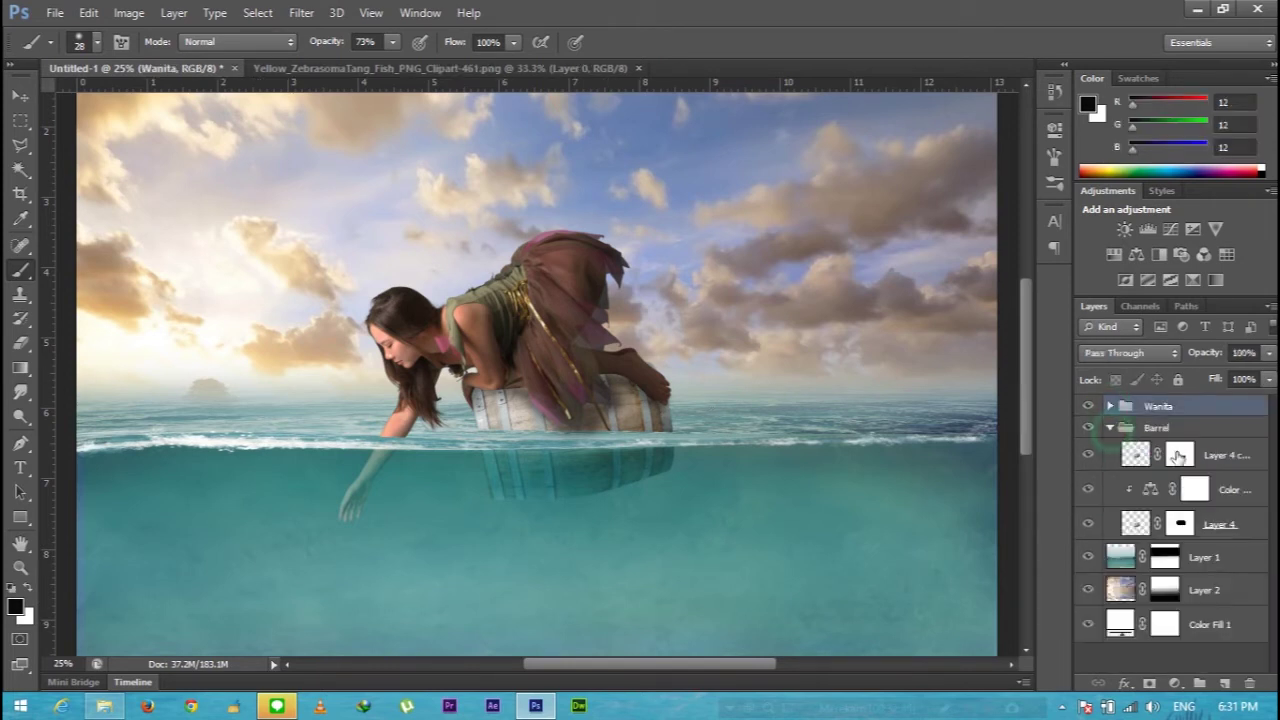
left_click(1236, 455)
left_click(1088, 458)
left_click(1088, 458)
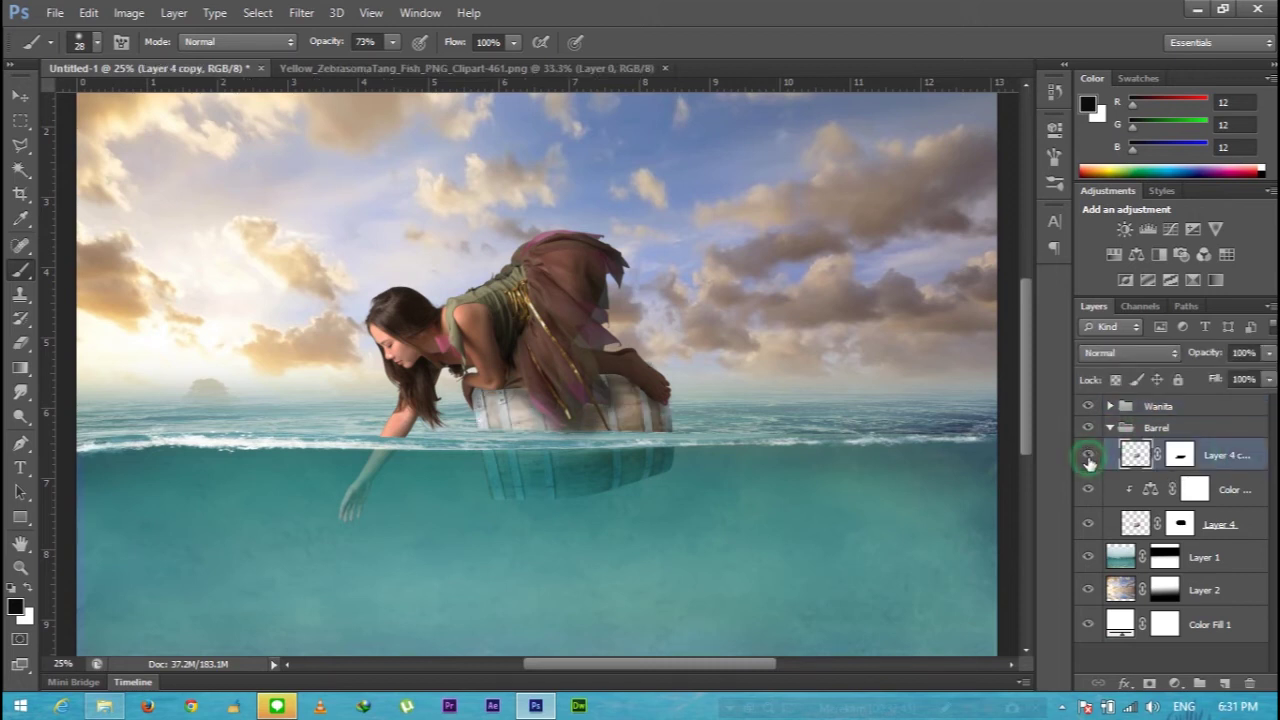
left_click(1222, 684)
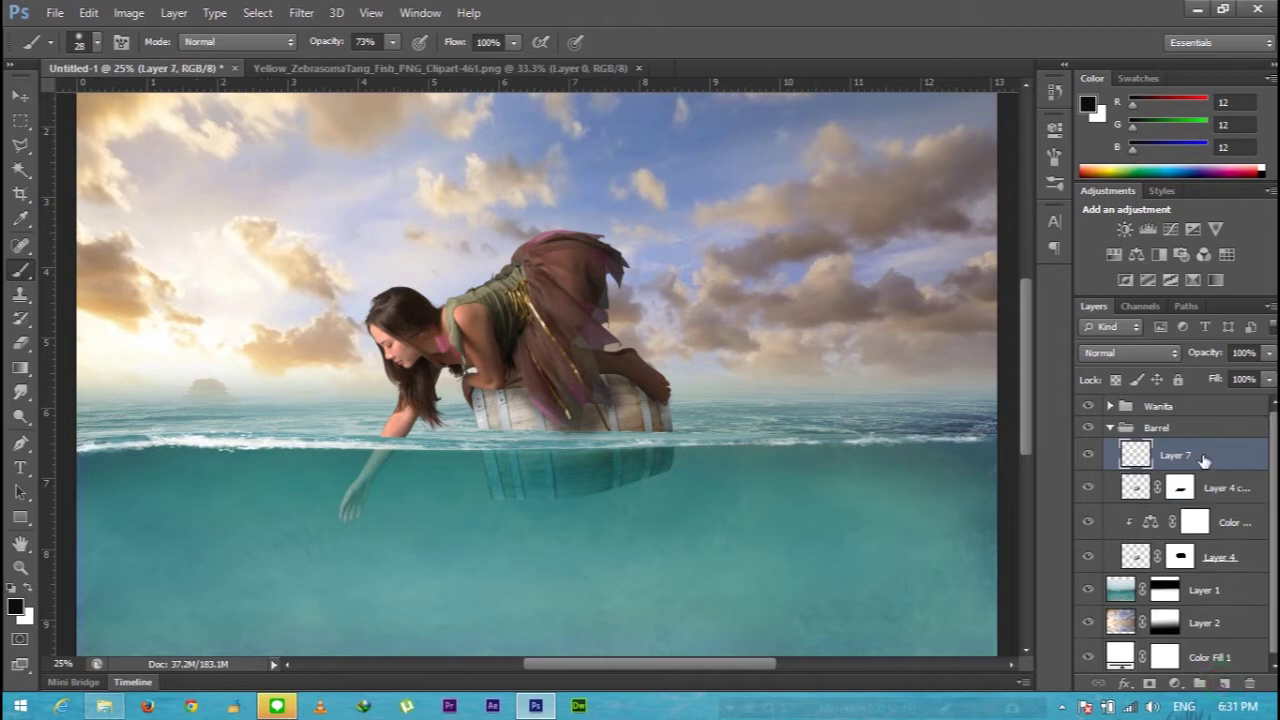
left_click(1215, 470, "alt")
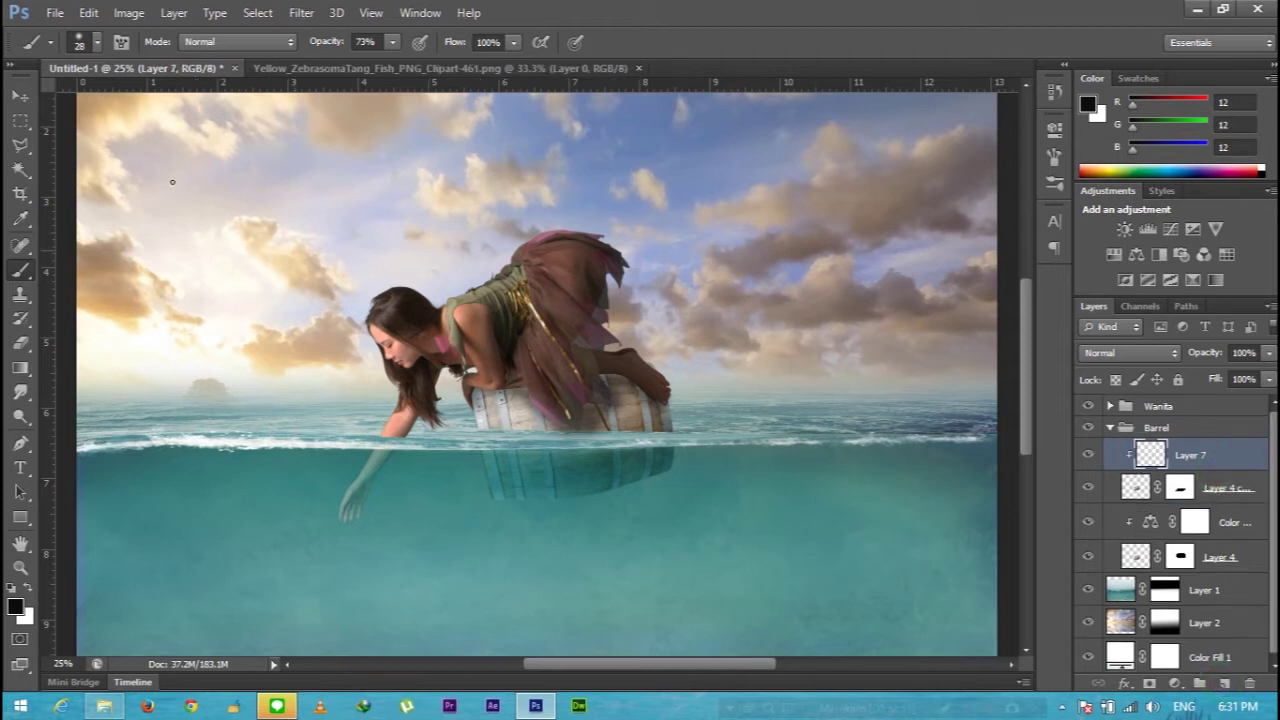
- Set the brush to 114 px and merge Layer 7 down into Layer 4 copy
left_click(97, 42)
left_click_drag(55, 101, 128, 101)
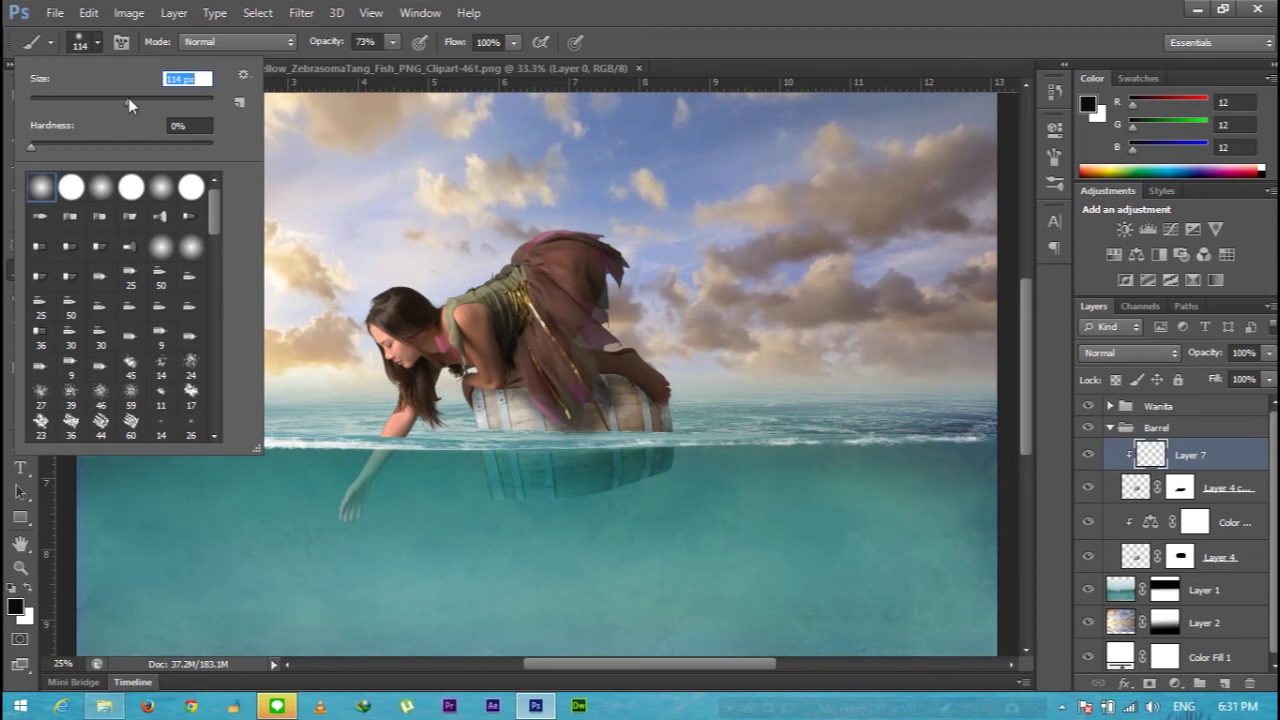
left_click(101, 40)
right_click(1233, 458)
left_click(1242, 457)
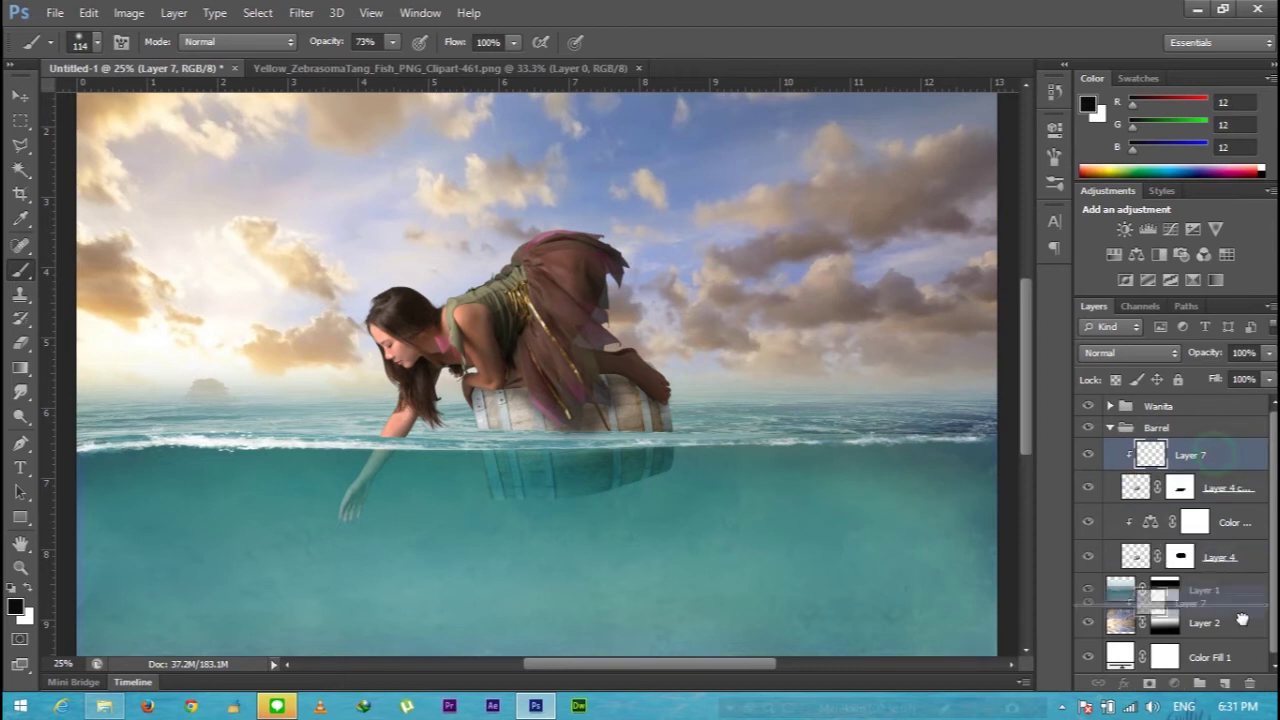
key("ctrl+e")
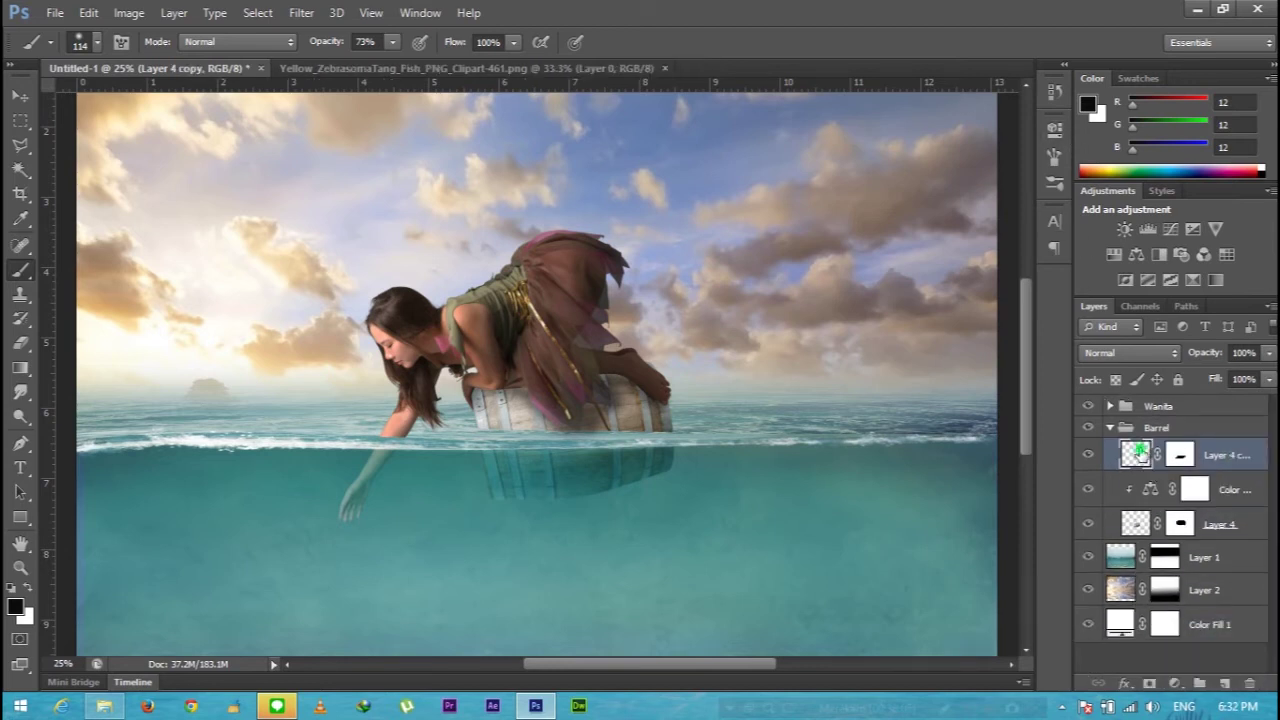
left_click(20, 392)
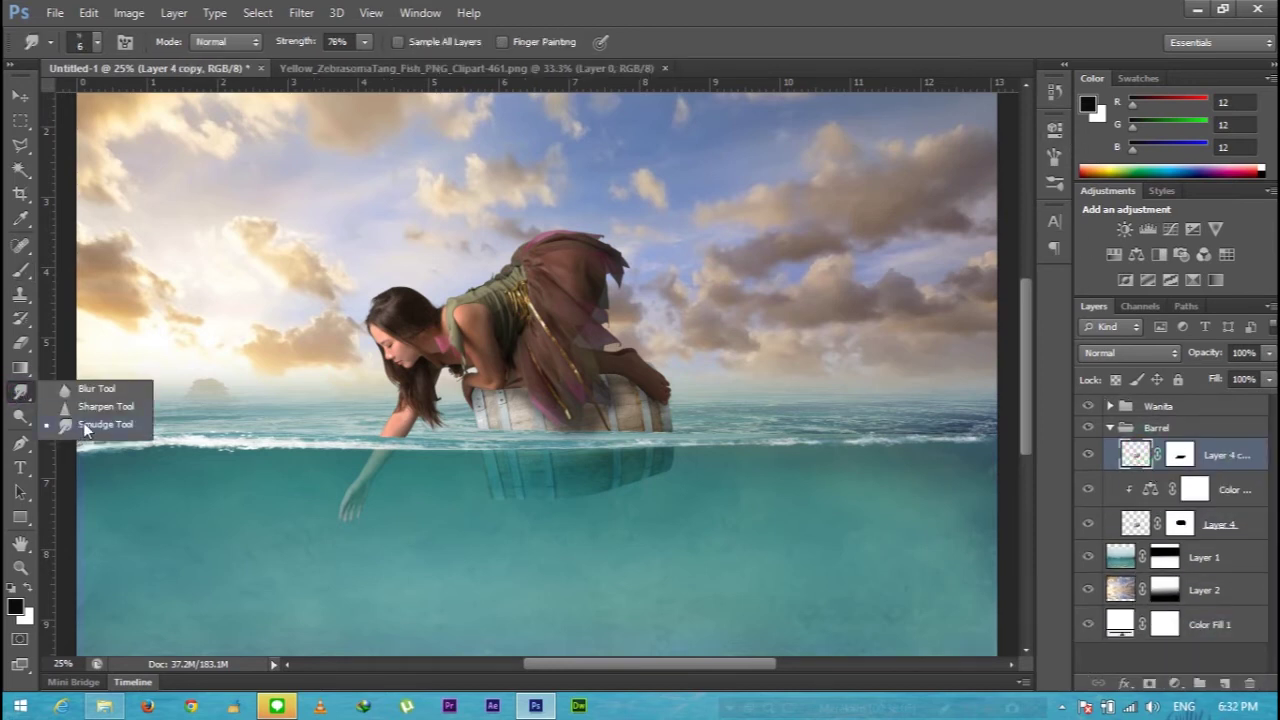
- Burn the barrel's right, lower and left-centre staves with Midtones at 33% exposure
right_click(20, 416)
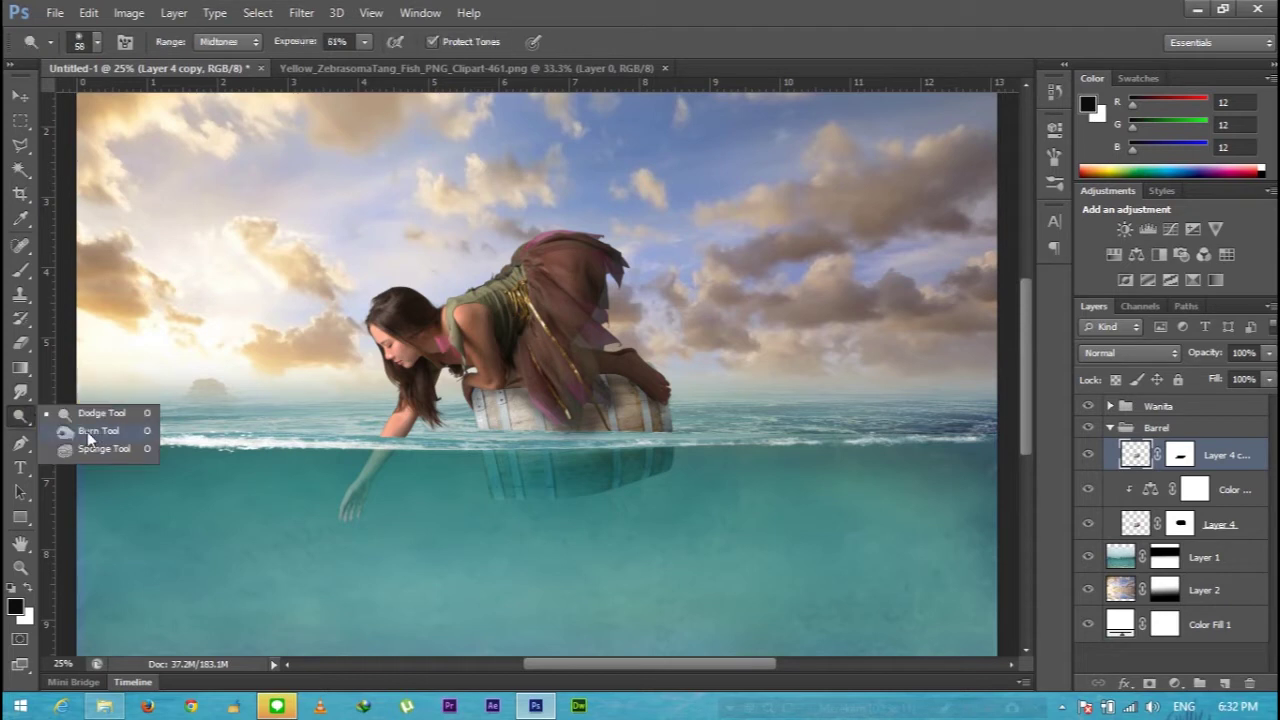
left_click(87, 431)
scroll(588, 422, "up", 2)
scroll(588, 422, "up", 1)
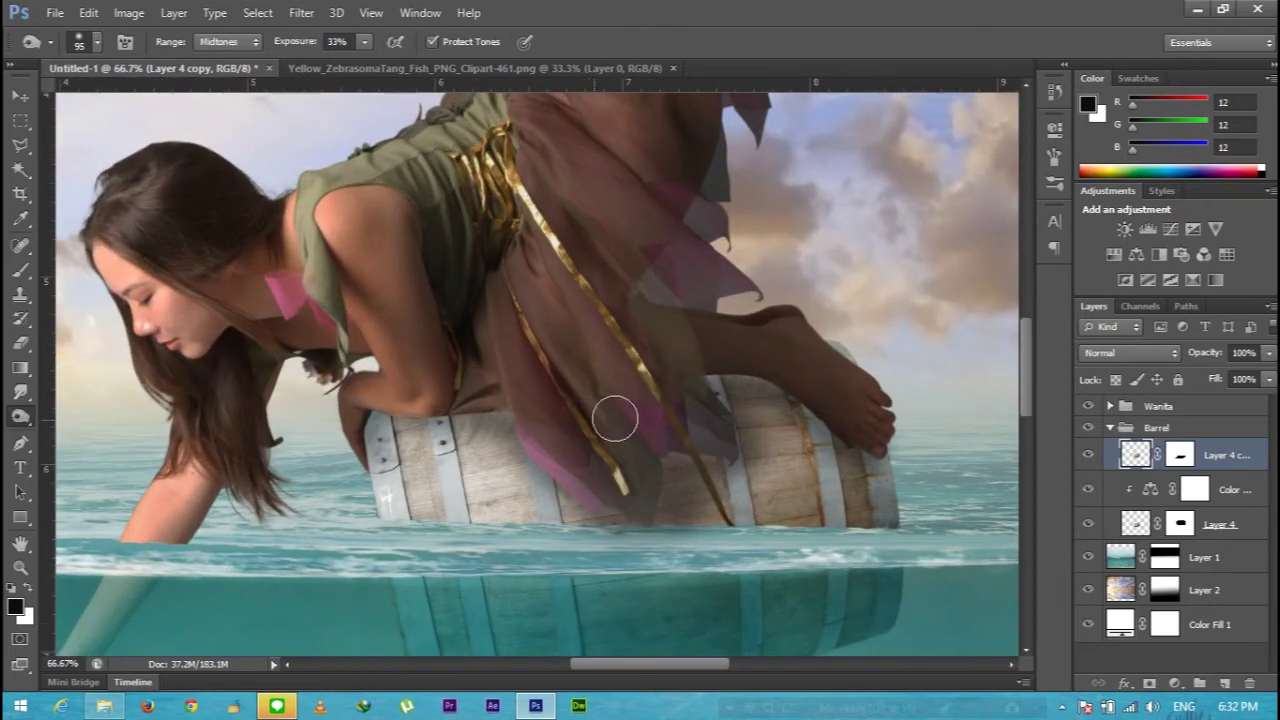
left_click_drag(760, 426, 870, 458)
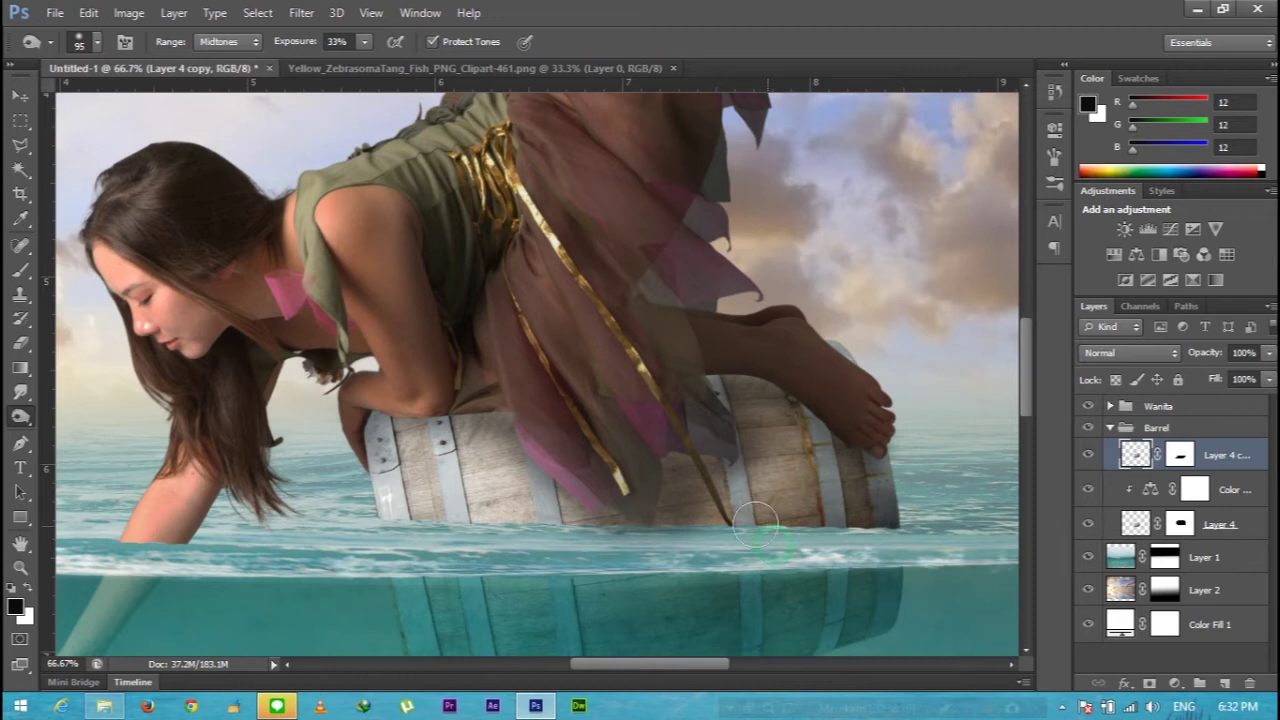
mouse_move(765, 484)
left_mouse_down()
mouse_move(858, 407)
mouse_move(817, 372)
mouse_move(448, 401)
left_mouse_up()
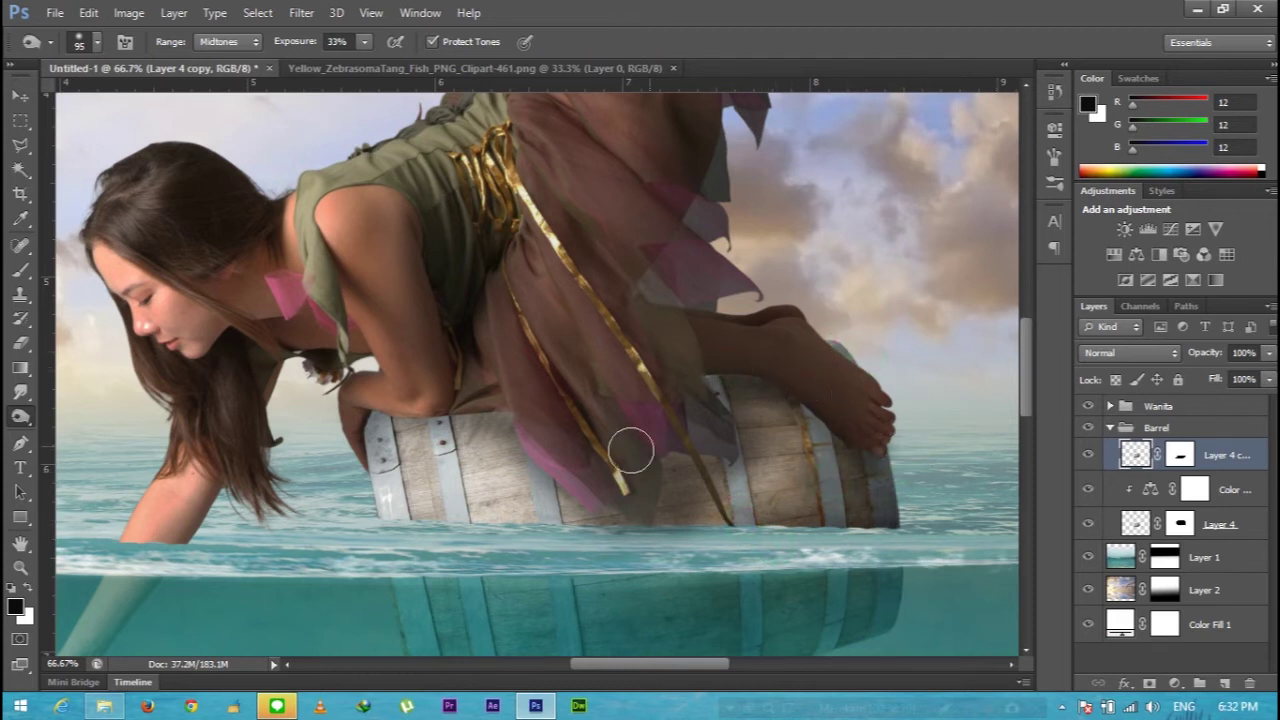
mouse_move(400, 475)
left_mouse_down()
mouse_move(505, 500)
mouse_move(548, 494)
mouse_move(423, 458)
mouse_move(793, 515)
mouse_move(806, 414)
mouse_move(757, 509)
mouse_move(808, 434)
mouse_move(786, 403)
left_mouse_up()
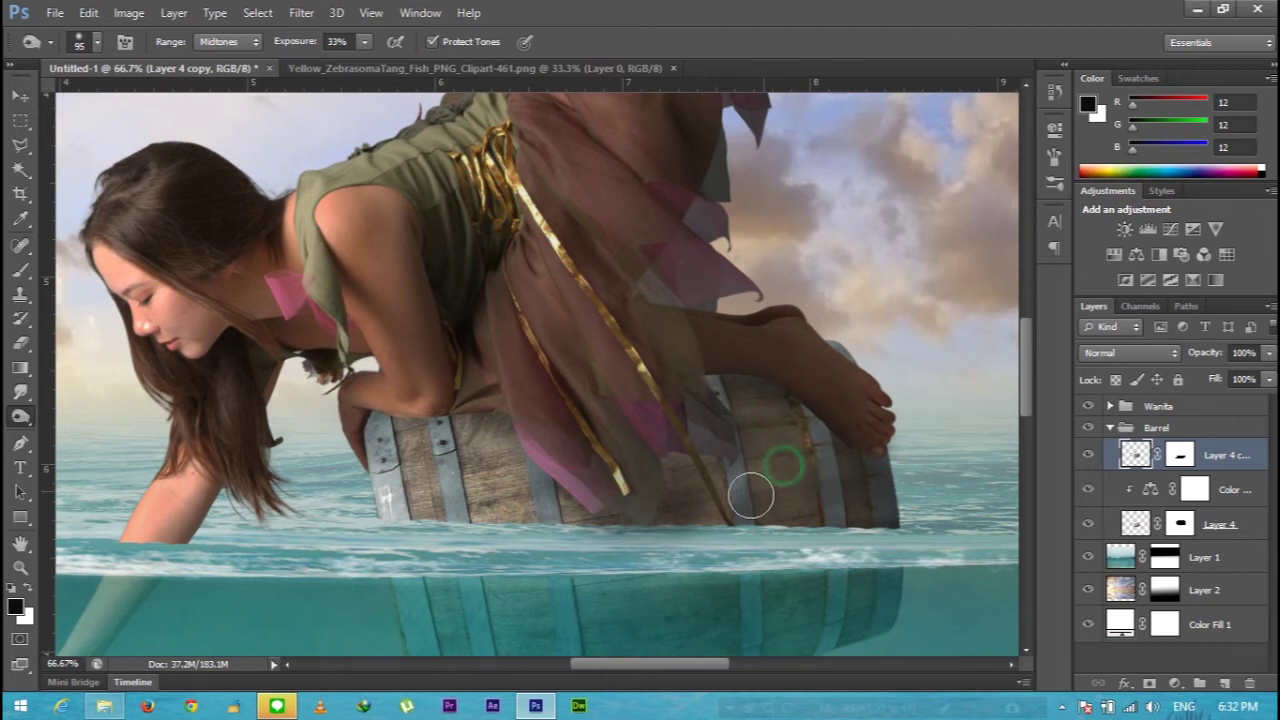
key("ctrl+minus")
key("ctrl+minus")
key("ctrl+minus")
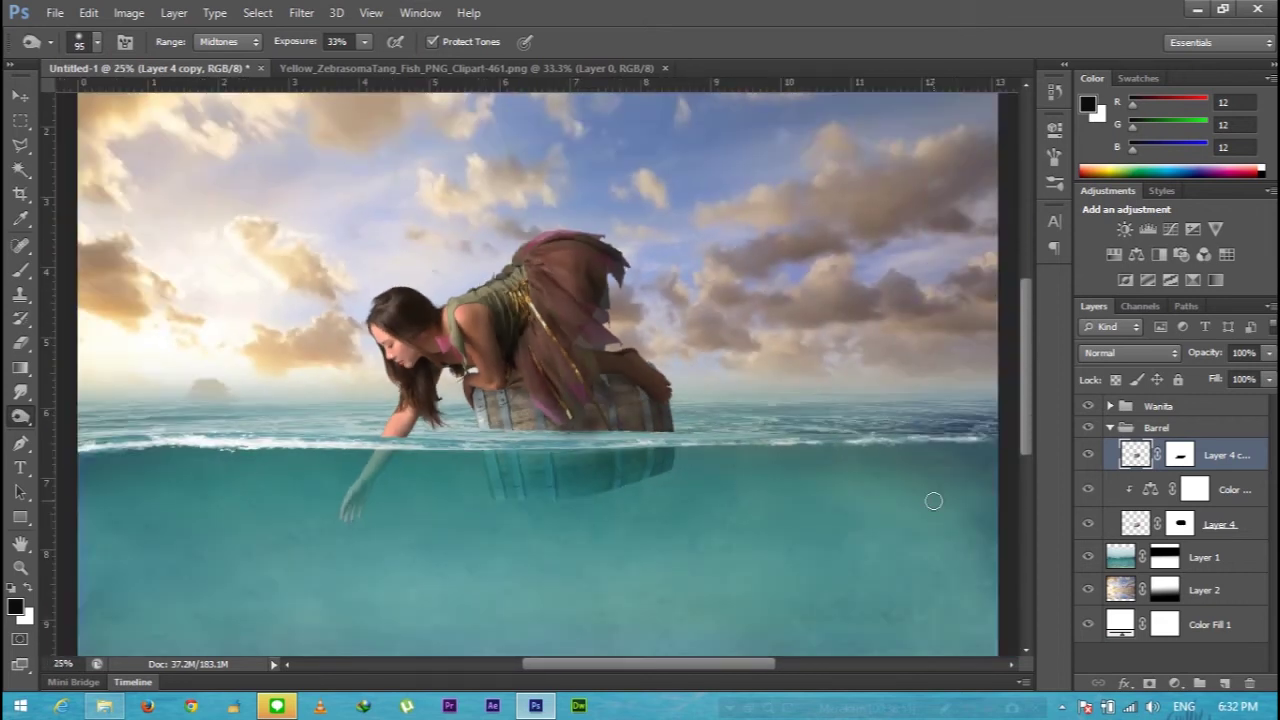
key("ctrl+minus")
key("ctrl+minus")
key("ctrl+plus")
key("ctrl+plus")
key("ctrl+plus")
key("ctrl+plus")
key("ctrl+plus")
key("ctrl+plus")
- Select Layer 3 copy in the Wanita group and set the Smudge tool to 12 px, 76% strength
left_click(1110, 427)
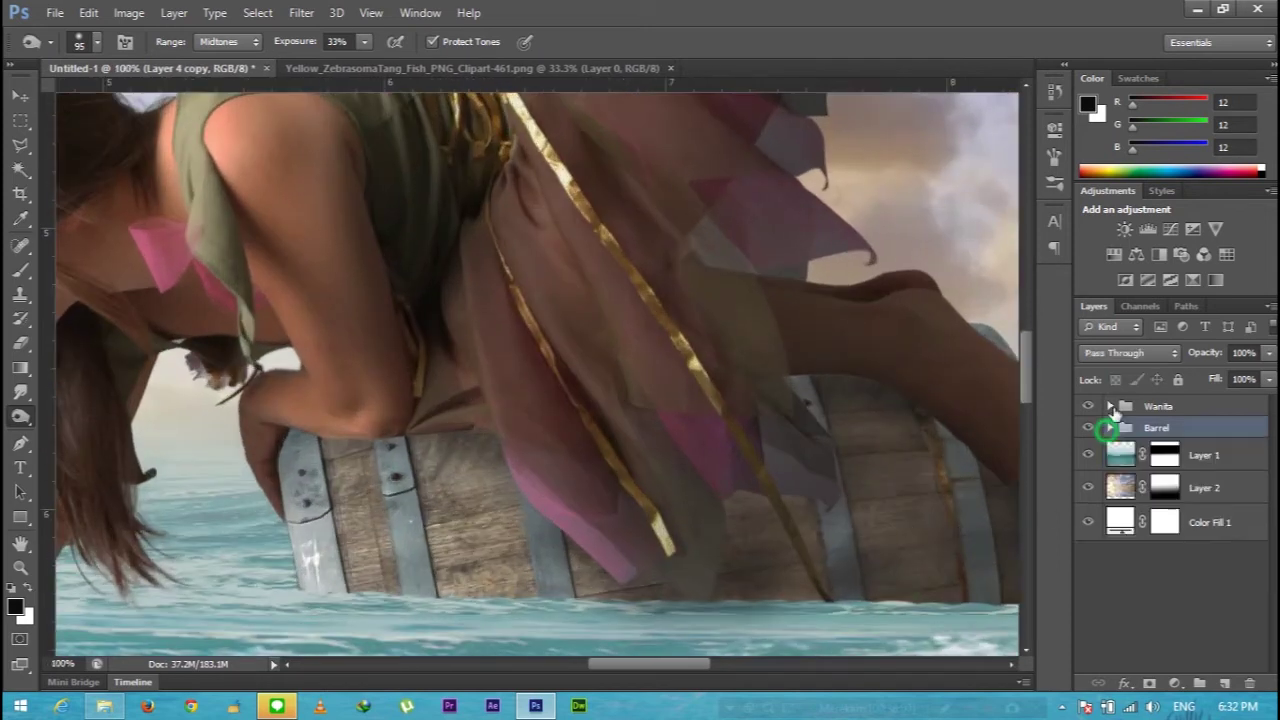
left_click(1110, 406)
left_click(1180, 512)
left_click_drag(650, 663, 587, 663)
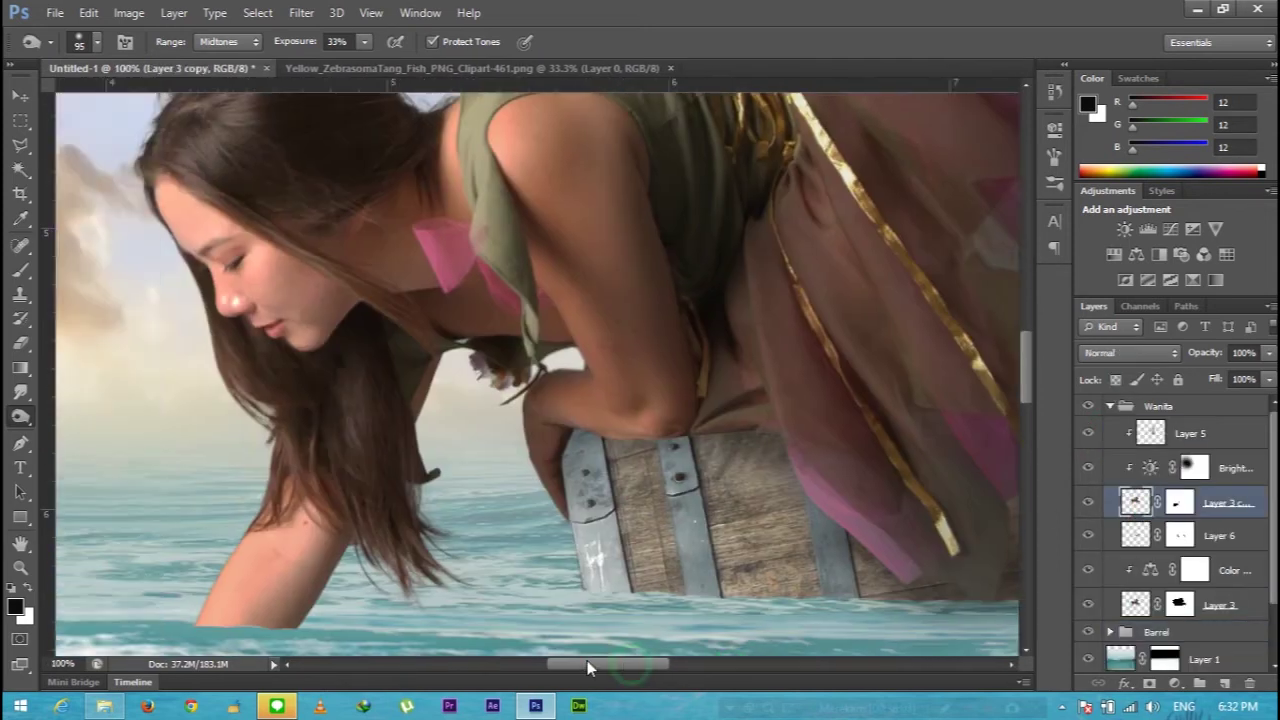
scroll(215, 480, "up", 3)
right_click(20, 392)
left_click(100, 431)
left_click(97, 42)
left_click_drag(37, 102, 40, 103)
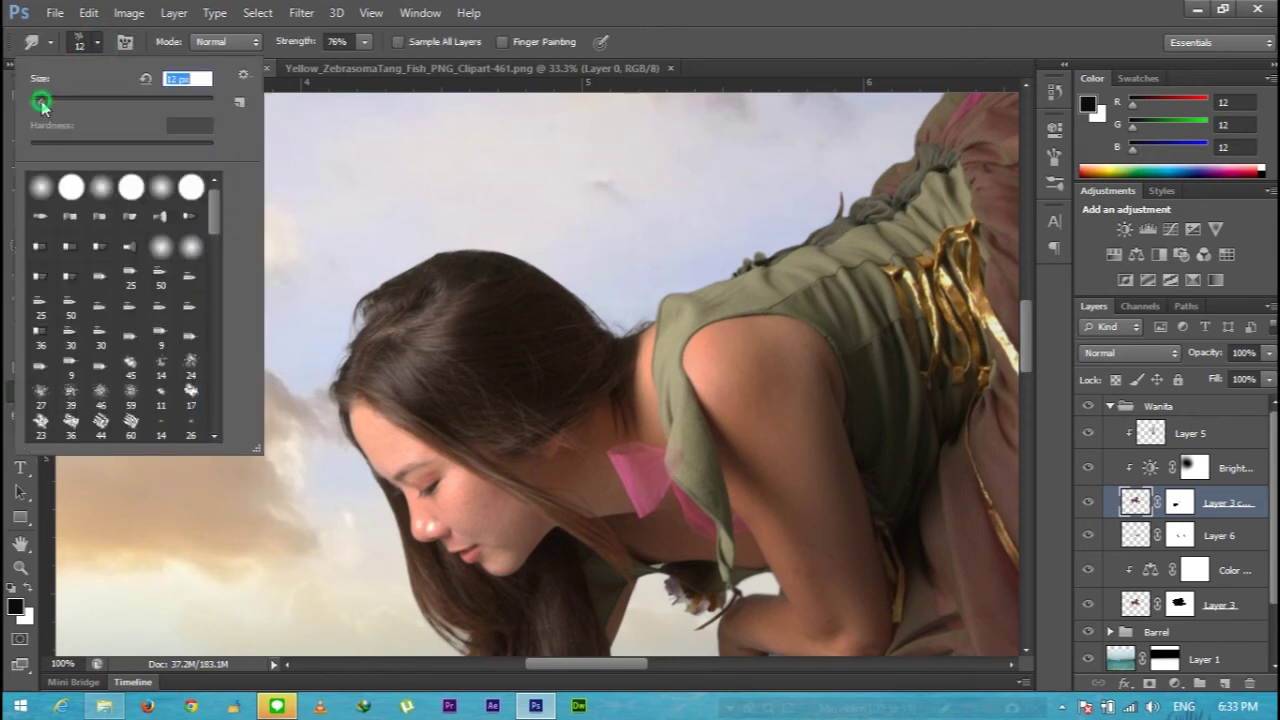
left_click(97, 42)
- Smudge the top of the hair and the wispy edge toward the shoulder into the sky
scroll(360, 312, "up", 3)
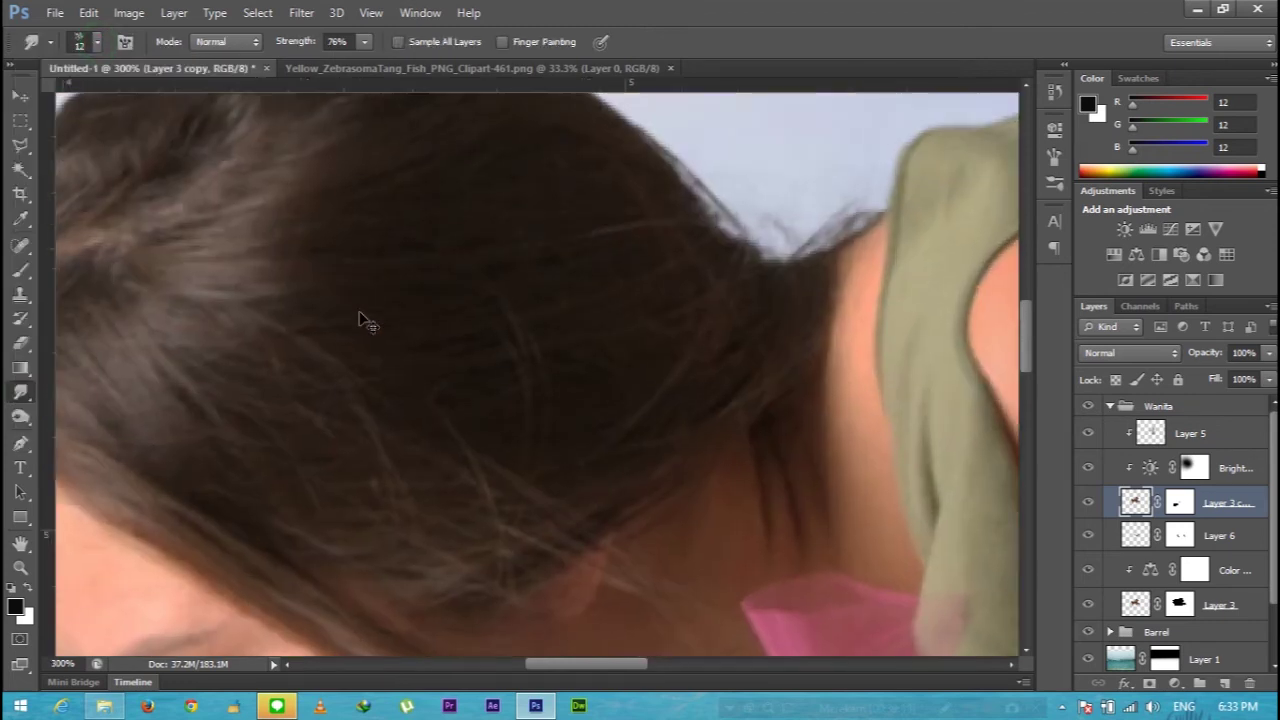
left_click_drag(560, 662, 548, 663)
scroll(540, 400, "up", 5)
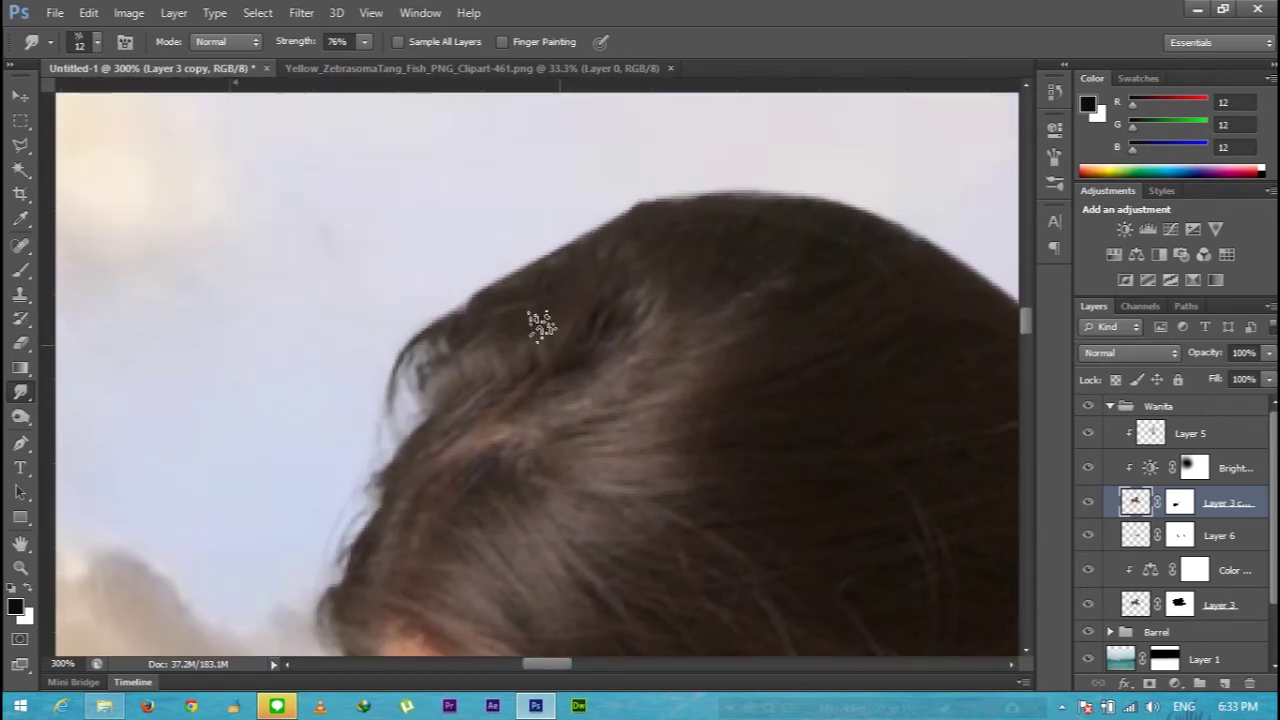
mouse_move(536, 268)
left_mouse_down()
mouse_move(611, 207)
mouse_move(723, 200)
left_mouse_up()
left_click_drag(808, 205, 921, 235)
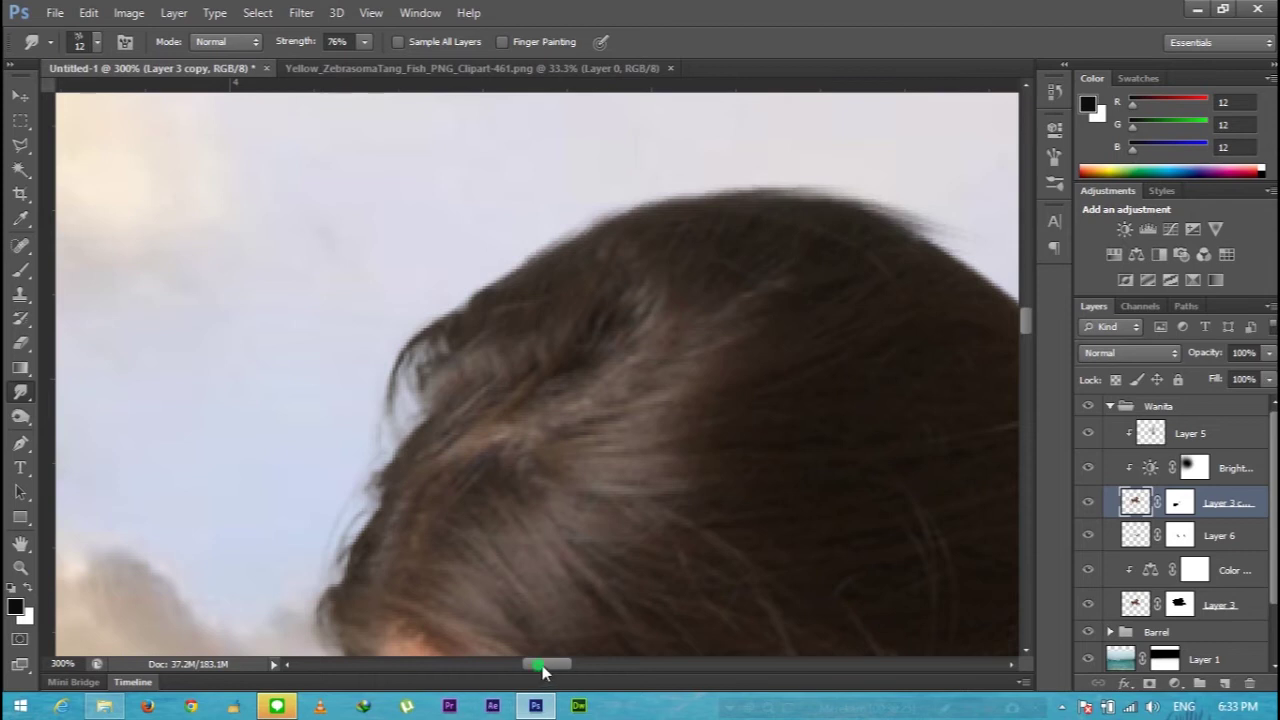
left_click_drag(545, 663, 580, 663)
left_click_drag(300, 248, 345, 260)
left_click_drag(409, 317, 625, 427)
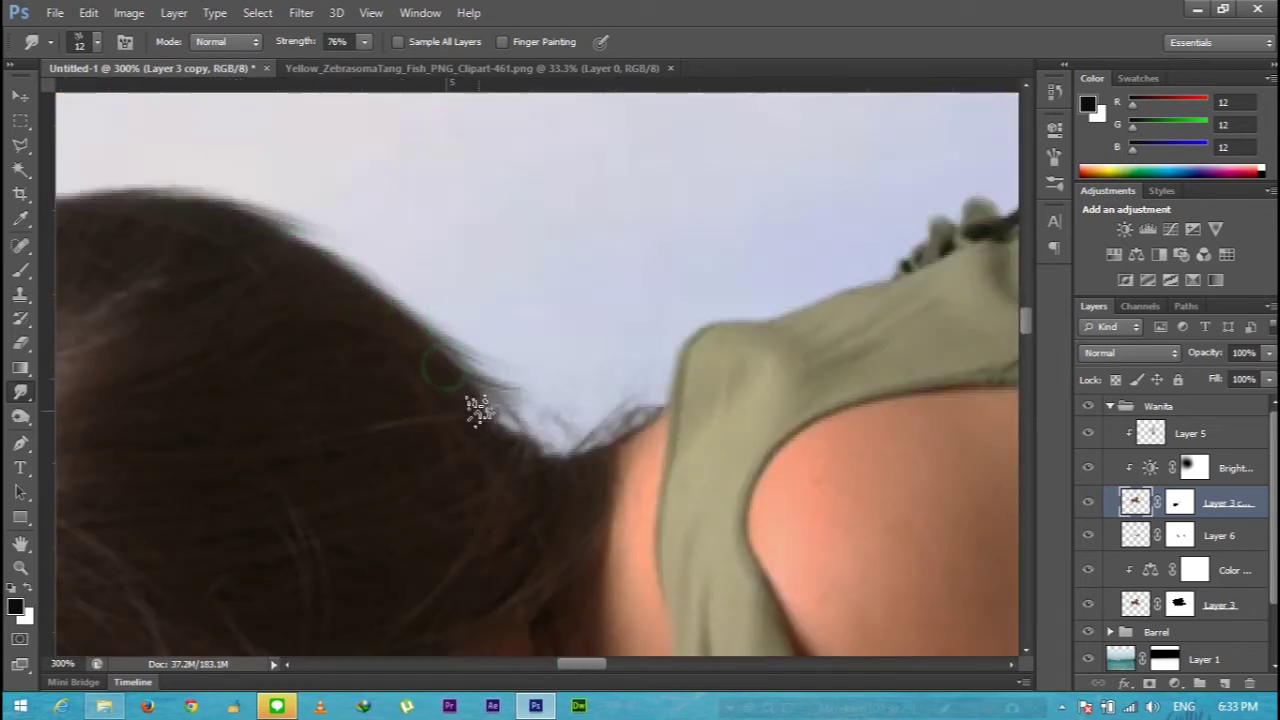
left_click_drag(523, 457, 380, 297)
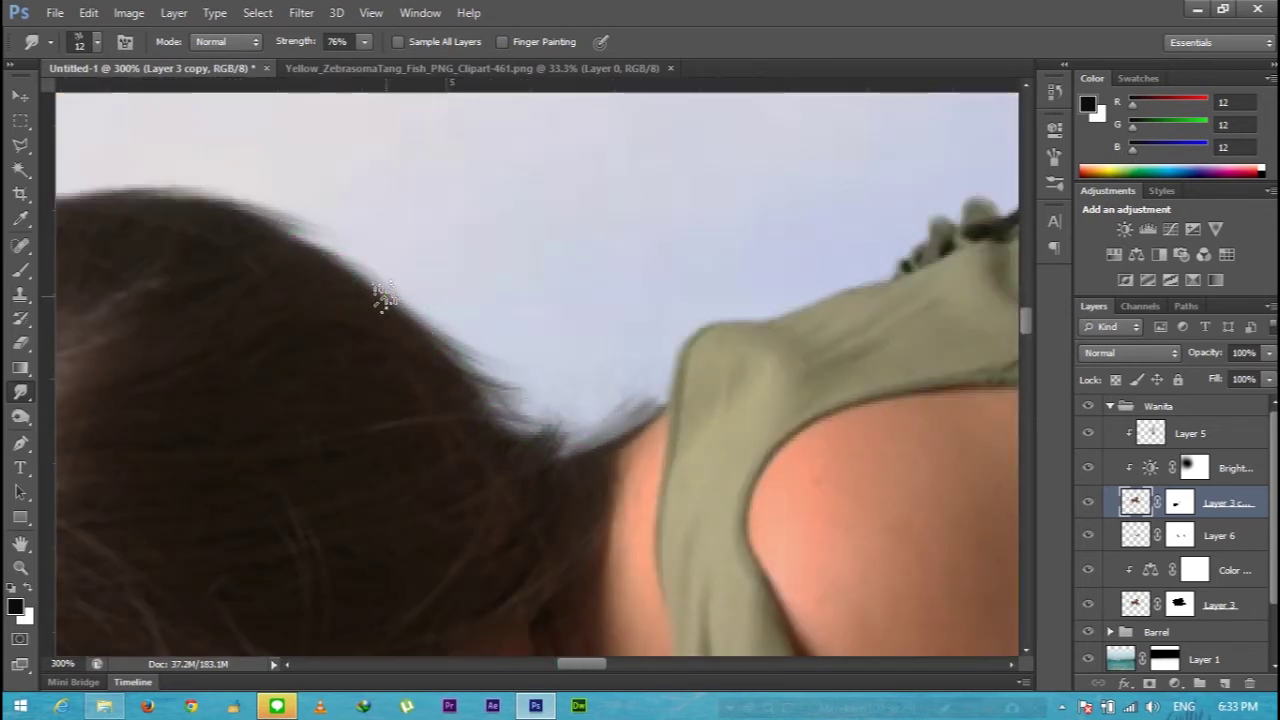
- Pull the hair strand tips down and to the right into the sea
scroll(543, 494, "down", 2)
scroll(560, 495, "down", 4)
scroll(560, 495, "down", 3)
scroll(571, 514, "down", 2)
left_click_drag(523, 386, 604, 505)
left_click_drag(500, 457, 509, 571)
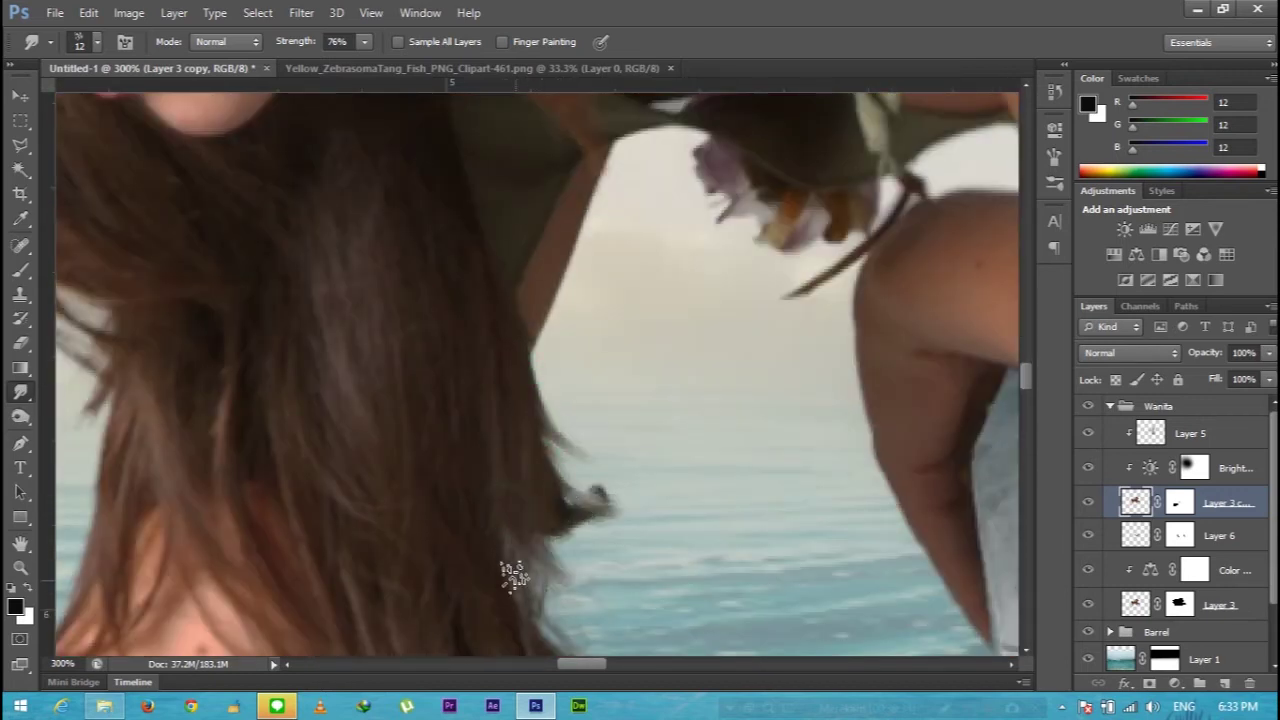
scroll(580, 540, "down", 4)
mouse_move(537, 405)
left_mouse_down()
mouse_move(608, 534)
mouse_move(700, 585)
left_mouse_up()
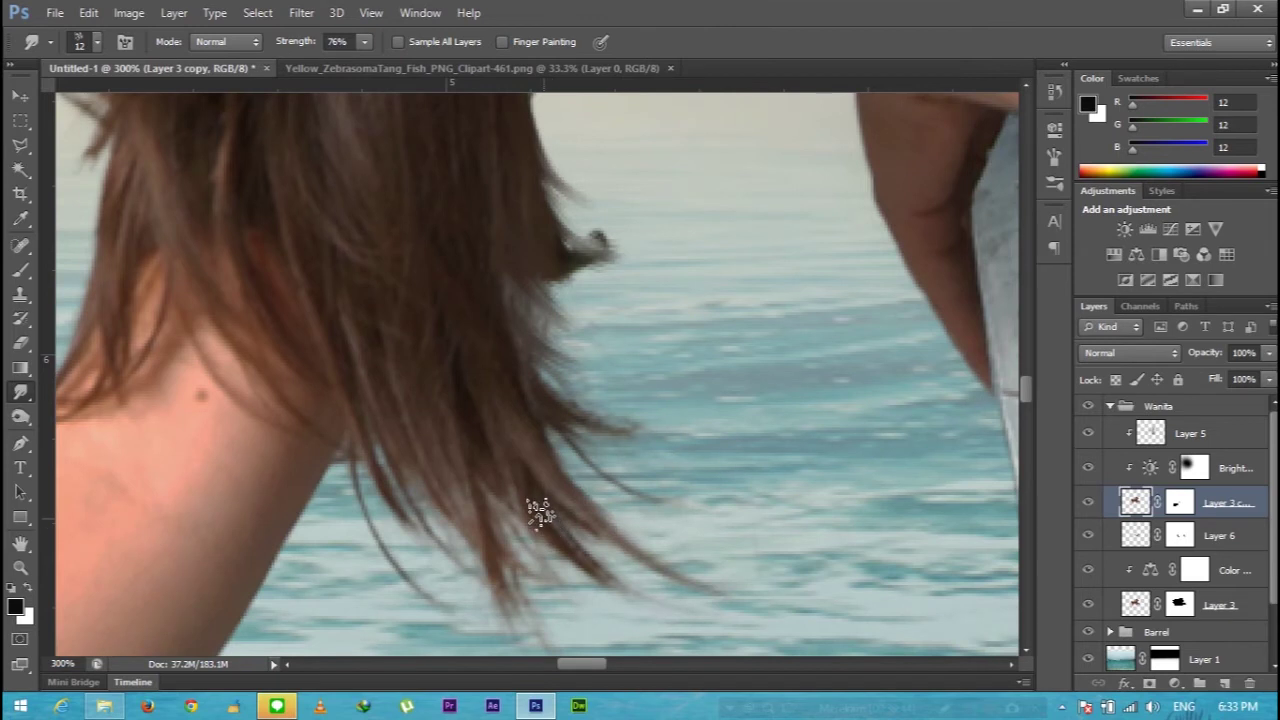
left_click_drag(534, 514, 640, 590)
left_click_drag(505, 552, 545, 607)
scroll(463, 456, "down", 2)
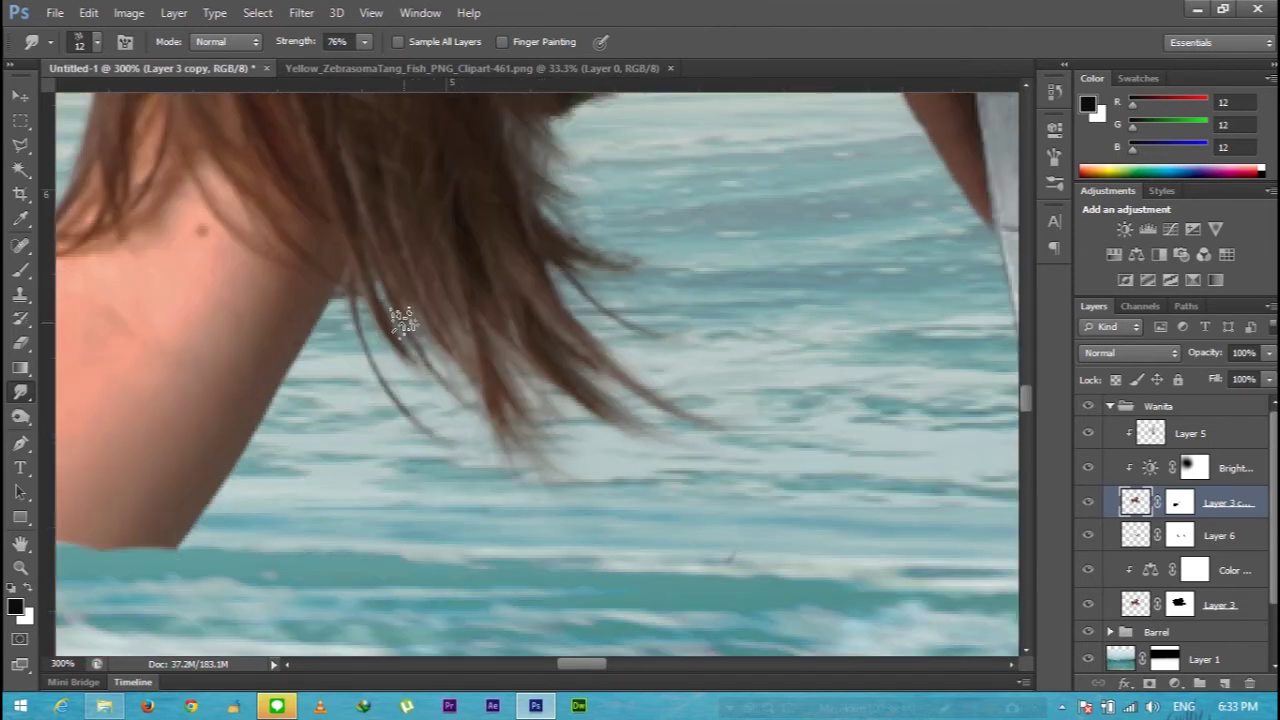
- Smear the remaining hair strand edges downward to soften them against the background
scroll(308, 462, "up", 3)
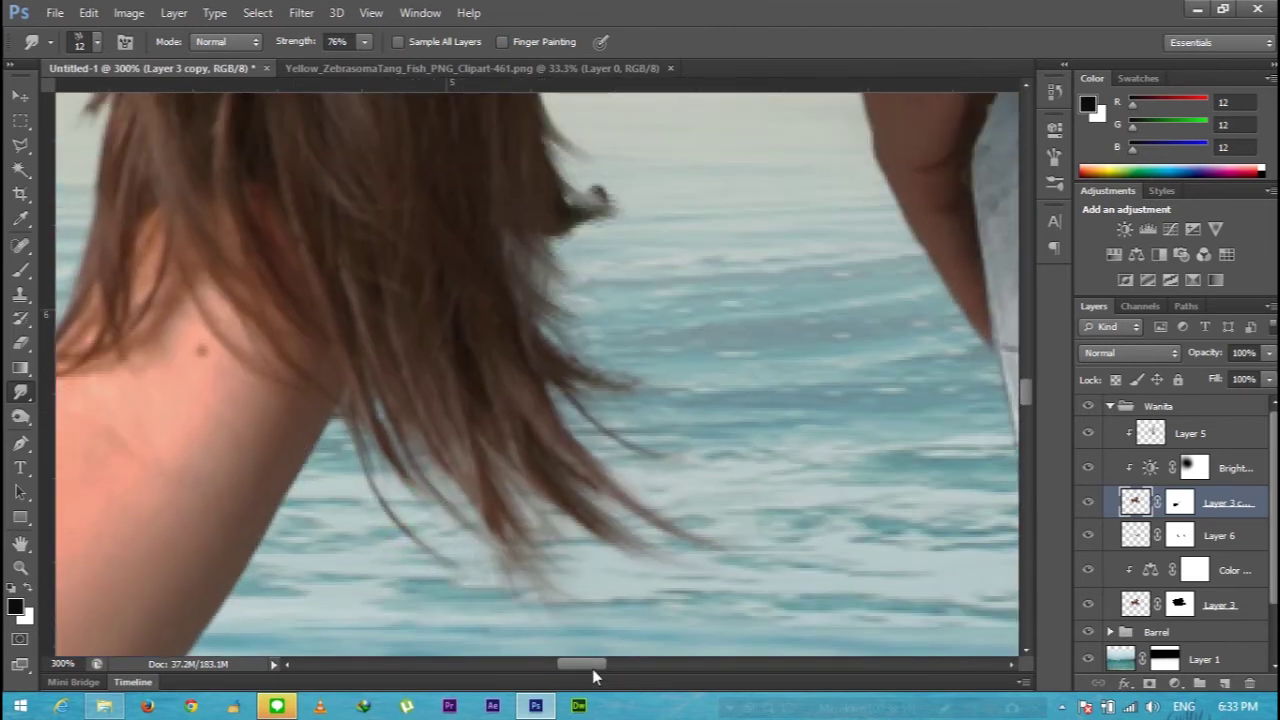
left_click_drag(593, 665, 575, 663)
scroll(423, 457, "up", 2)
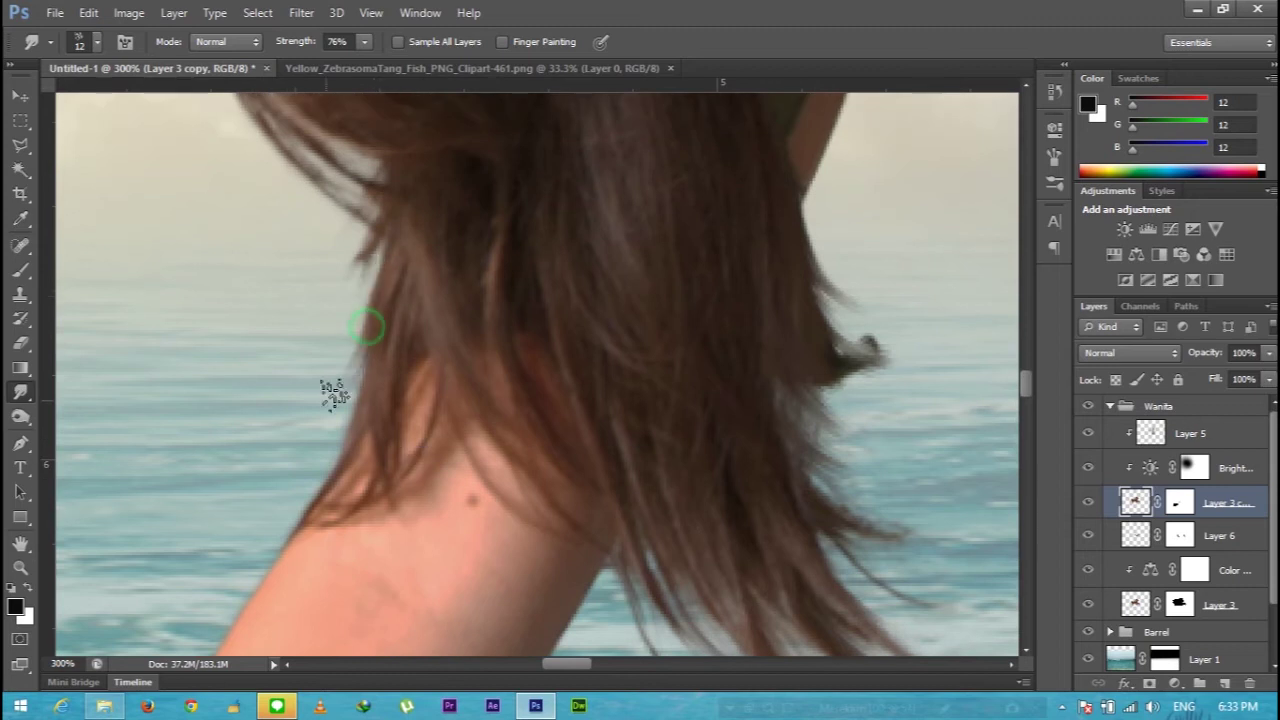
scroll(237, 314, "up", 6)
scroll(314, 297, "up", 5)
scroll(163, 281, "up", 6)
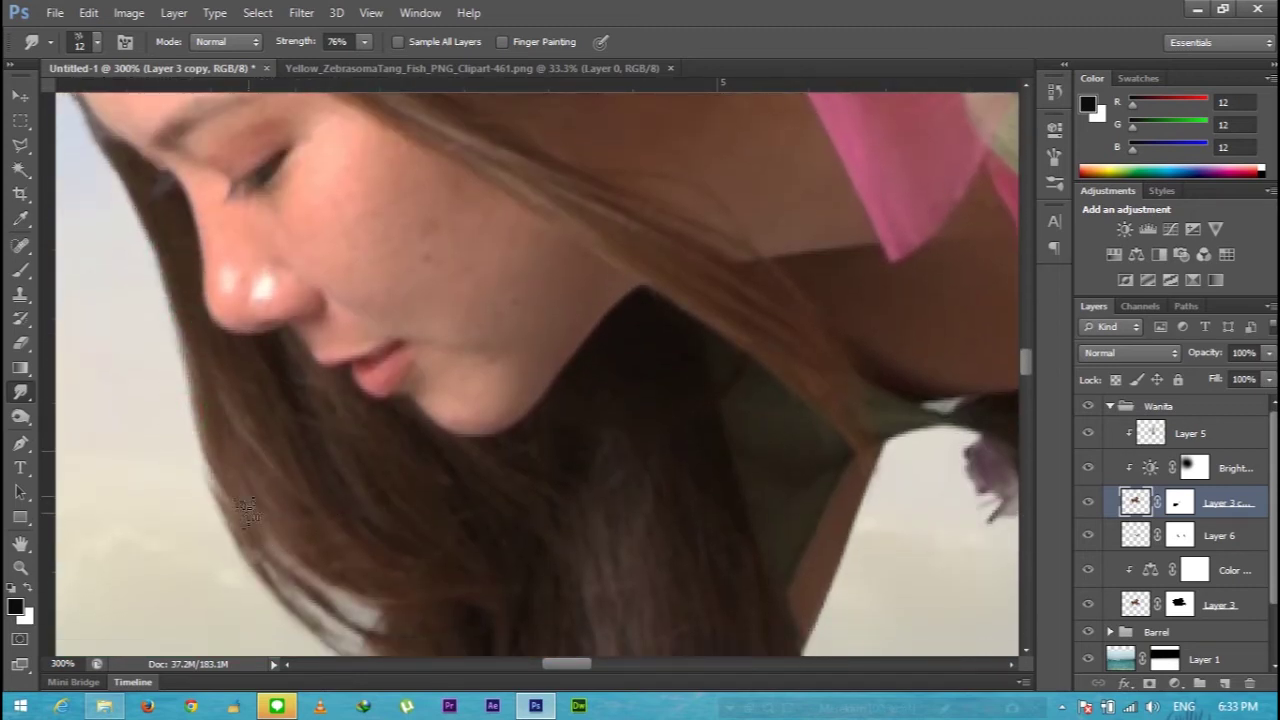
scroll(235, 400, "down", 5)
scroll(163, 400, "up", 2)
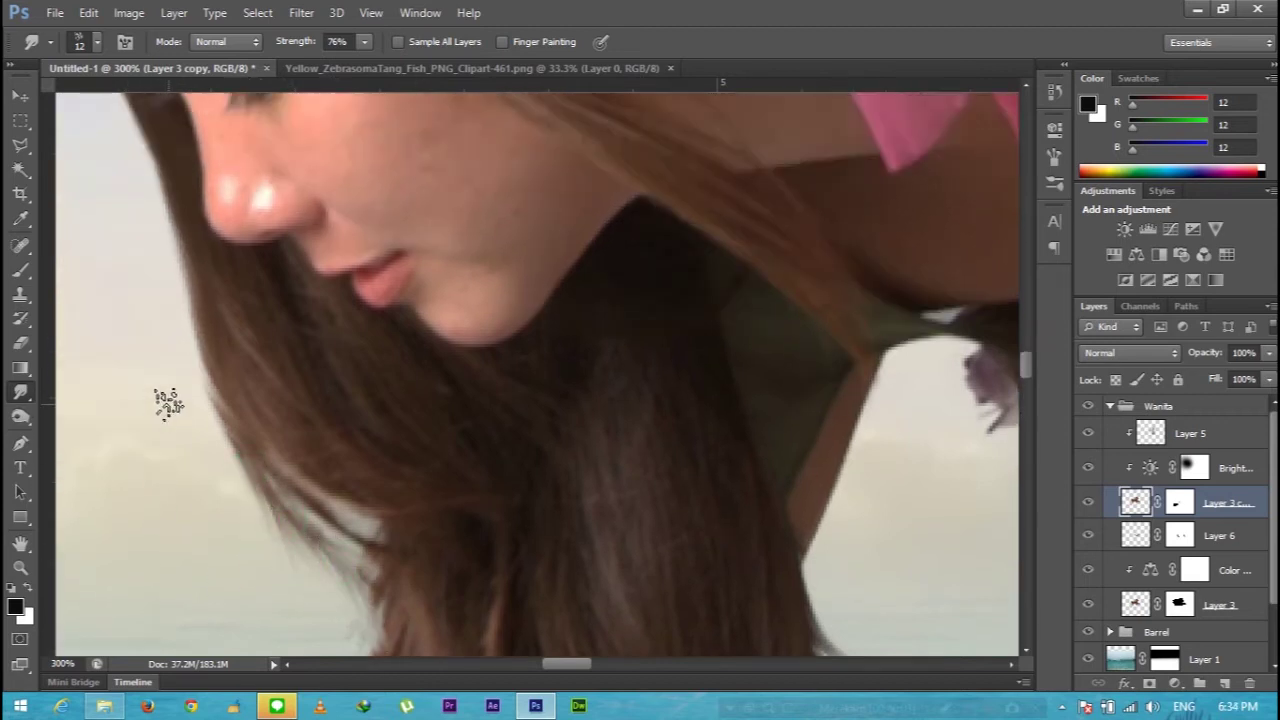
scroll(240, 472, "down", 4)
scroll(143, 386, "up", 2)
scroll(143, 386, "up", 4)
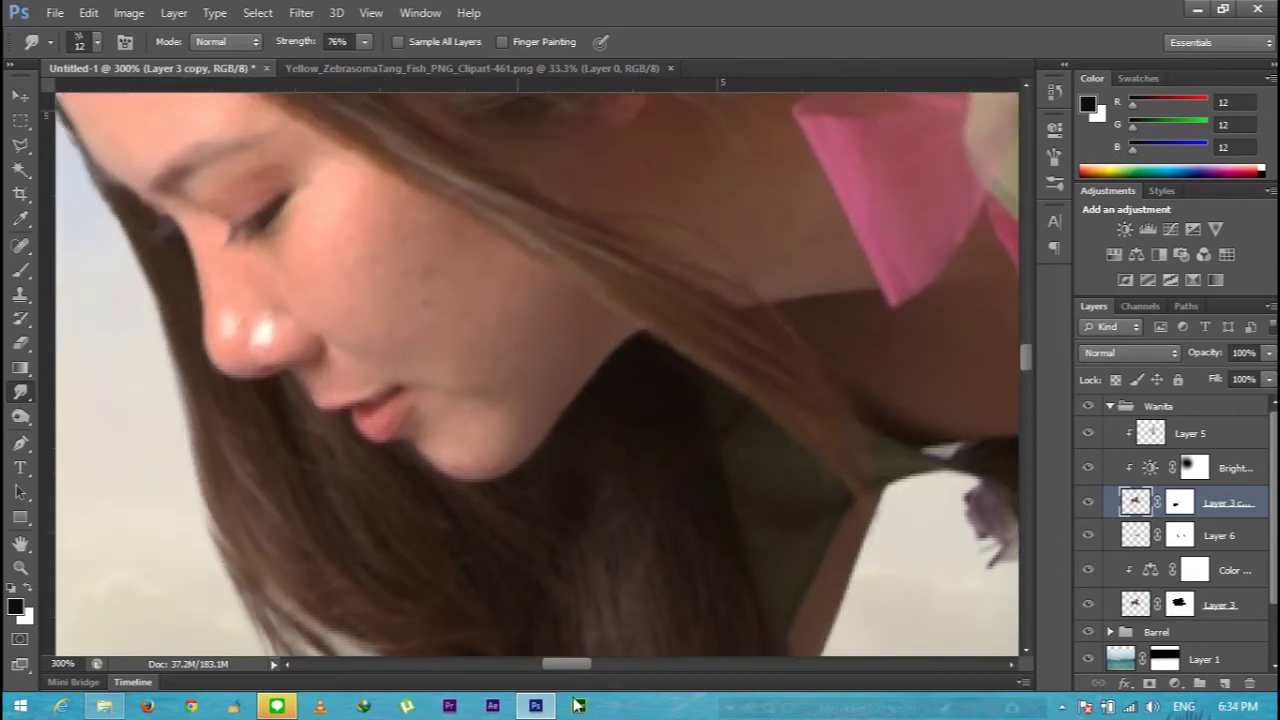
left_click_drag(577, 664, 560, 664)
left_click_drag(1024, 355, 1021, 336)
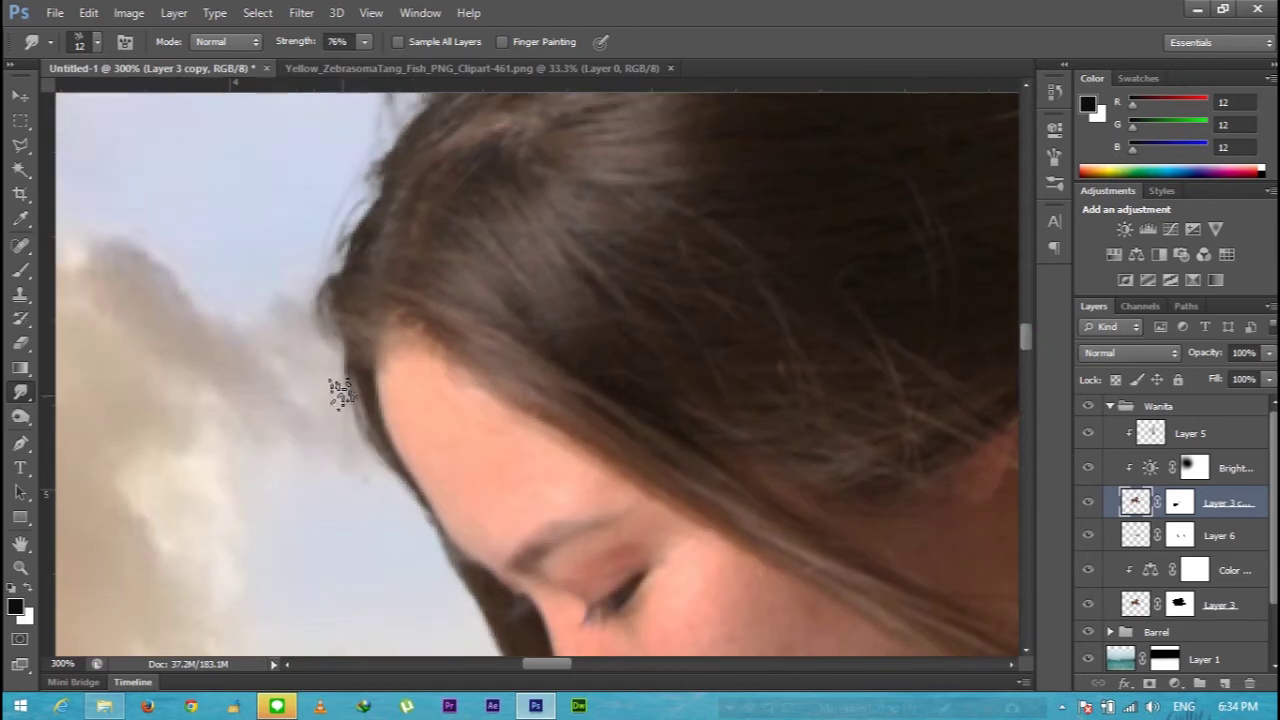
left_click_drag(375, 440, 394, 520)
scroll(357, 497, "up", 2)
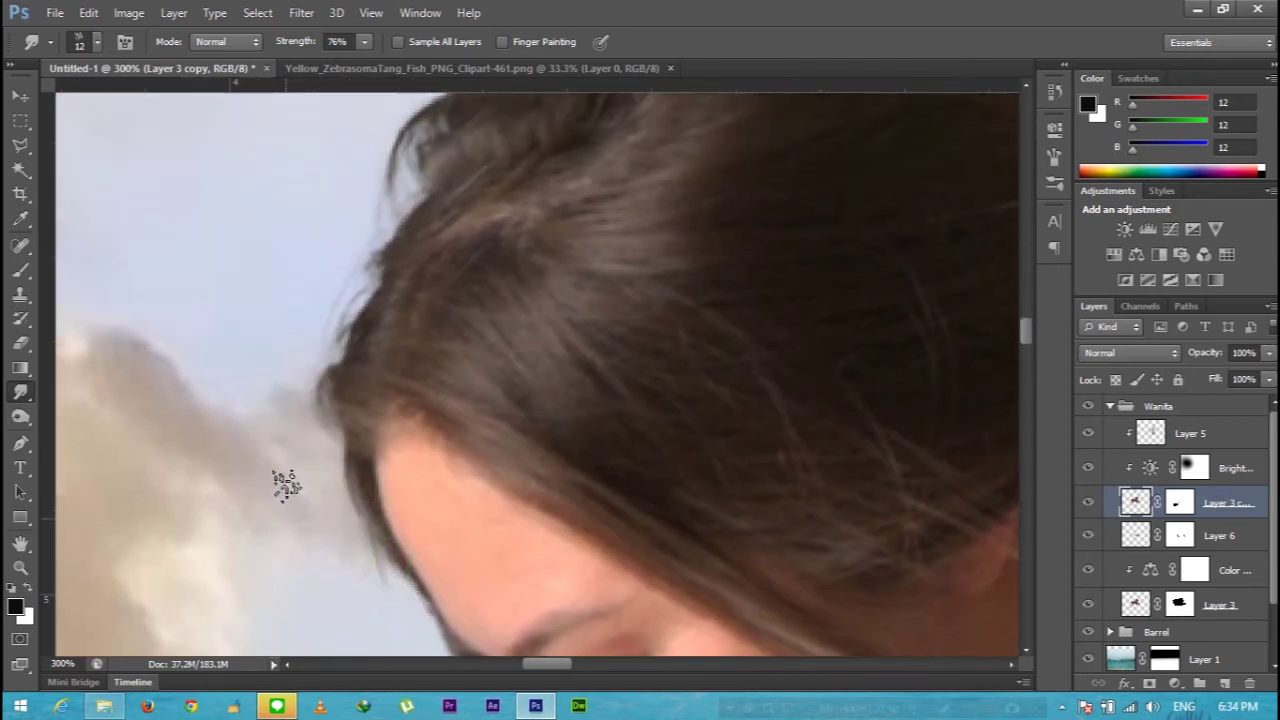
scroll(286, 480, "up", 1)
left_click_drag(422, 285, 387, 327)
left_click_drag(367, 390, 360, 480)
scroll(443, 343, "up", 2)
scroll(425, 338, "up", 1)
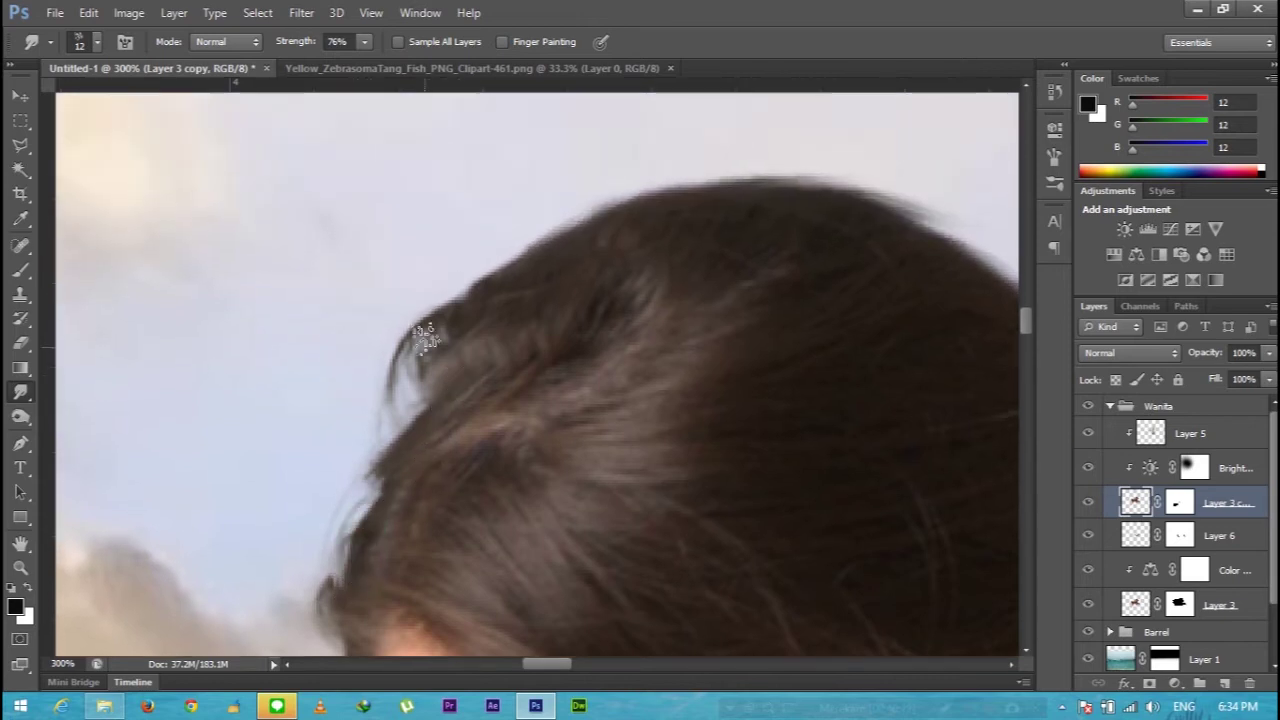
left_click_drag(425, 315, 375, 425)
left_click_drag(412, 340, 410, 432)
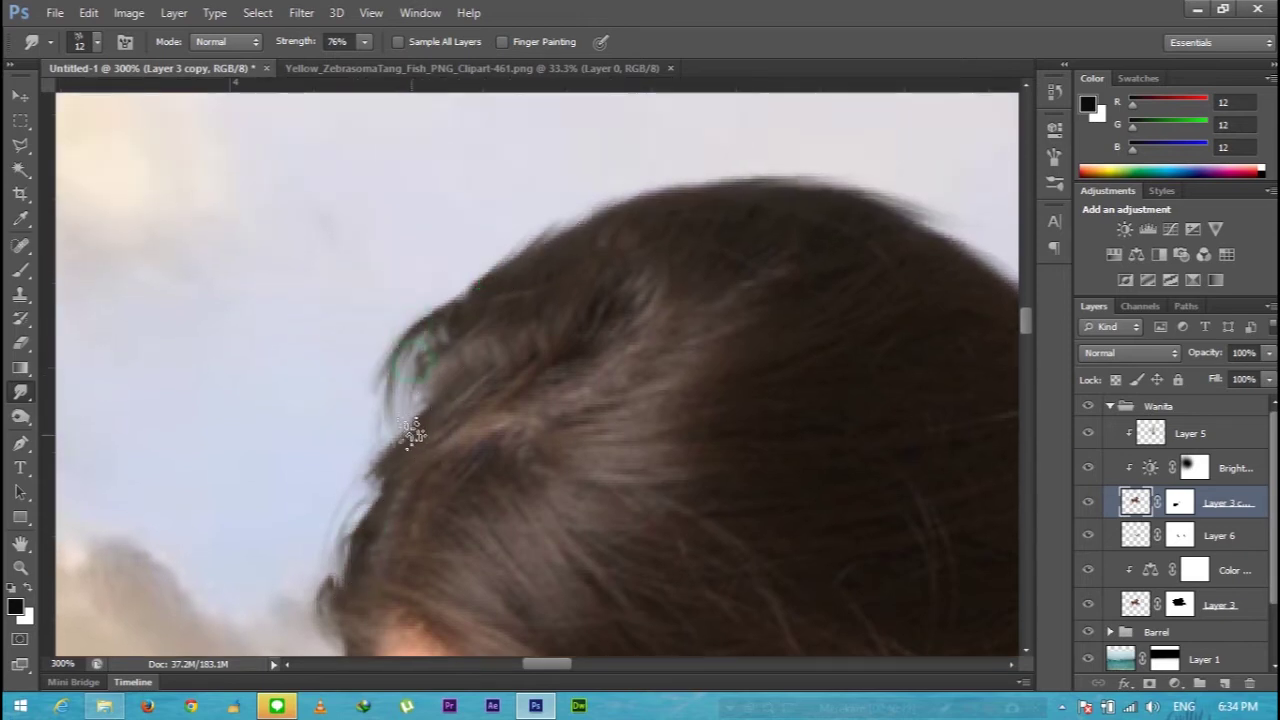
scroll(390, 460, "down", 3)
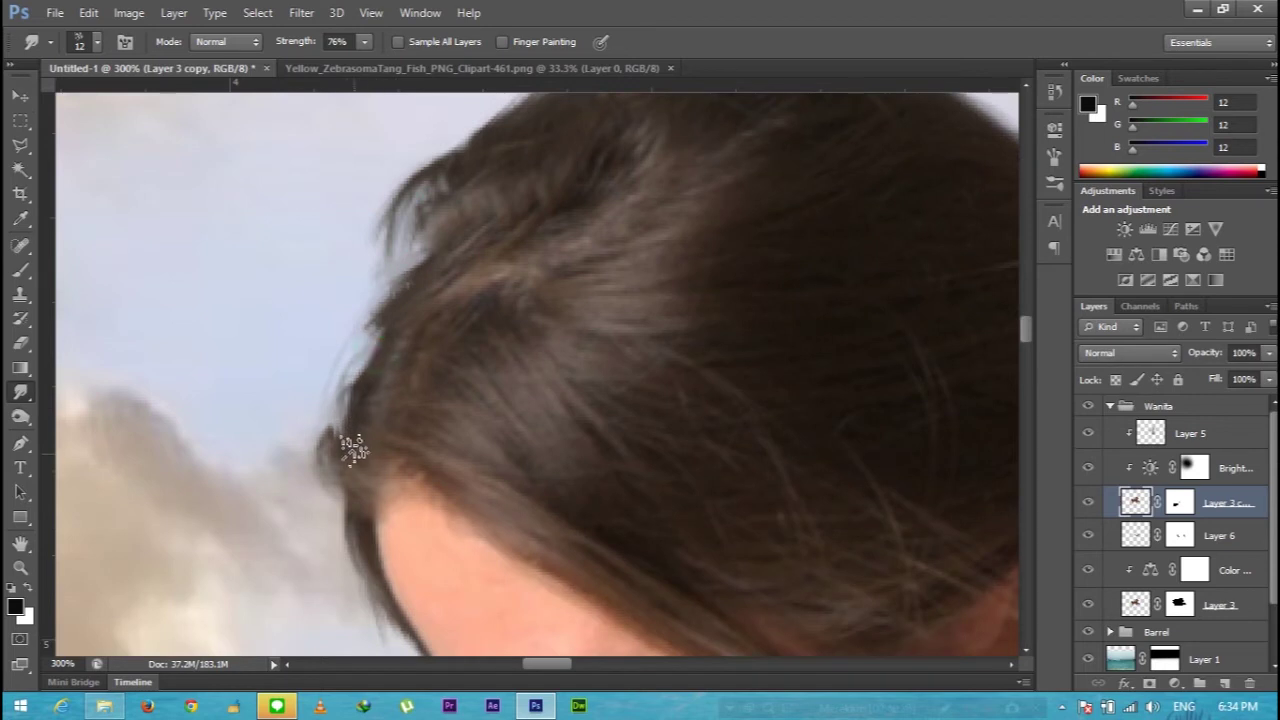
- Zoom out to the whole scene, switch to the Move tool and show the yellow fish document
key("ctrl+minus")
key("ctrl+minus")
key("ctrl+minus")
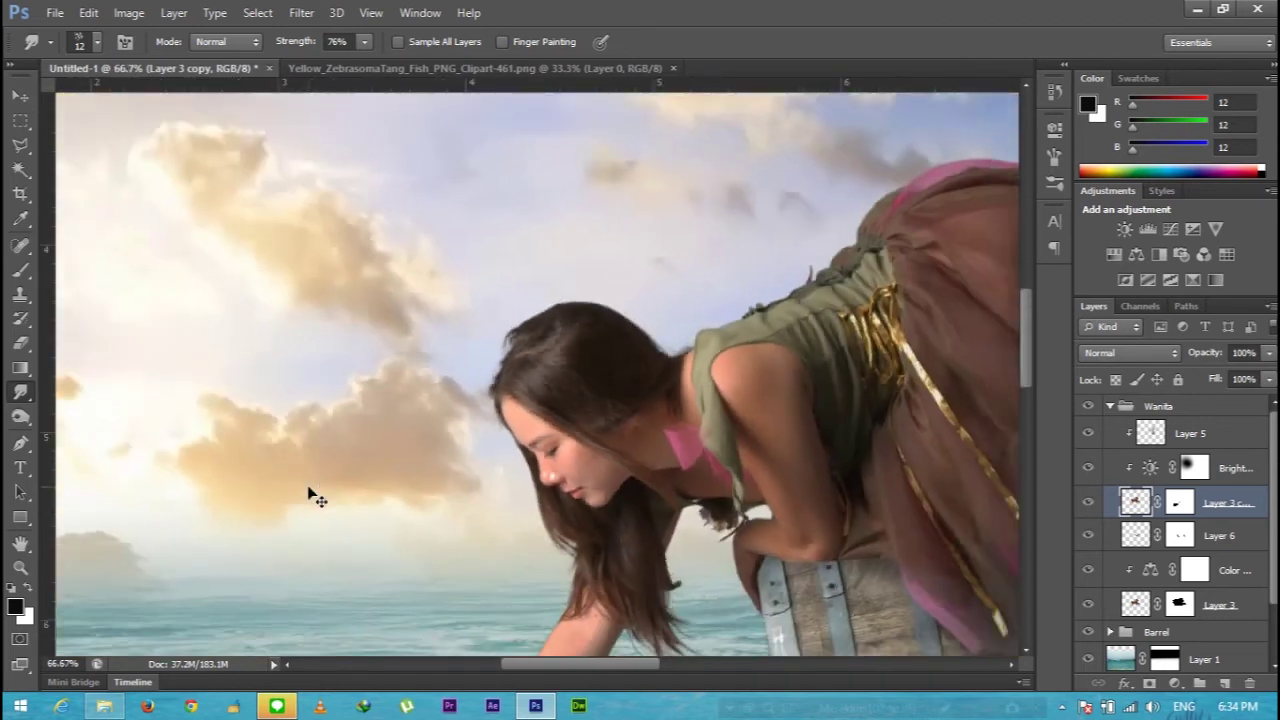
key("ctrl+minus")
key("ctrl+minus")
key("ctrl+minus")
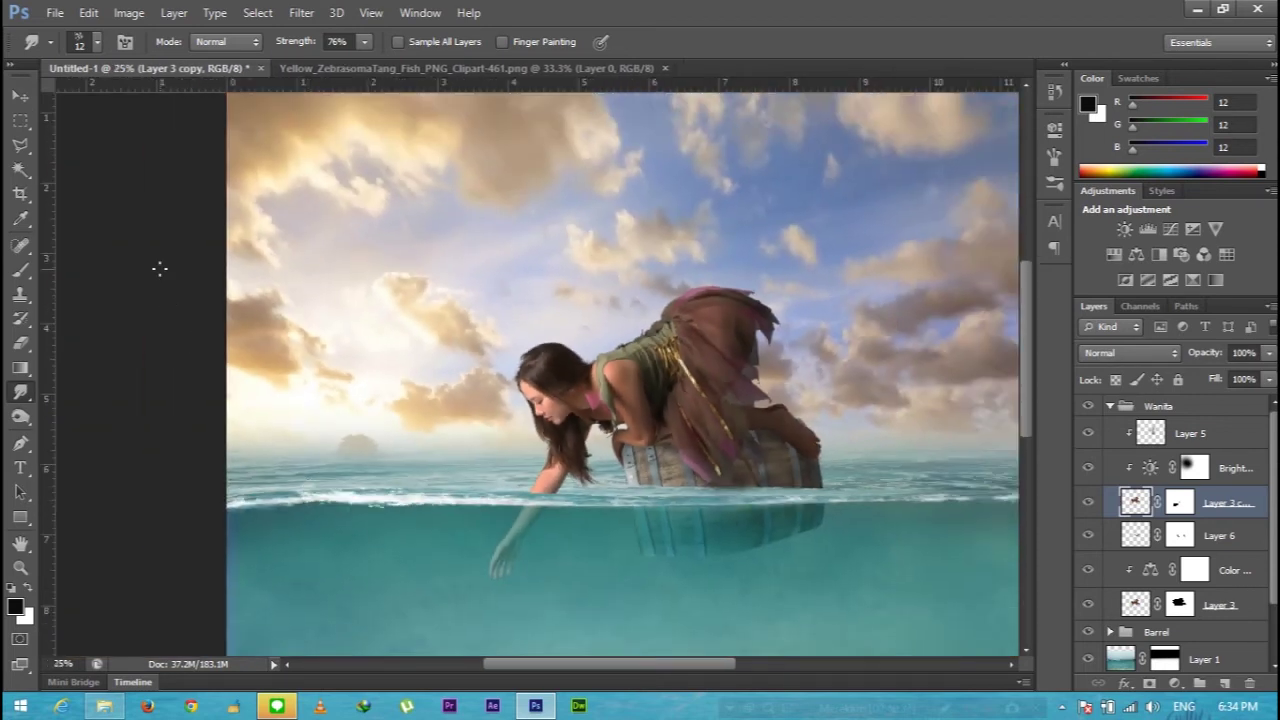
left_click(22, 98)
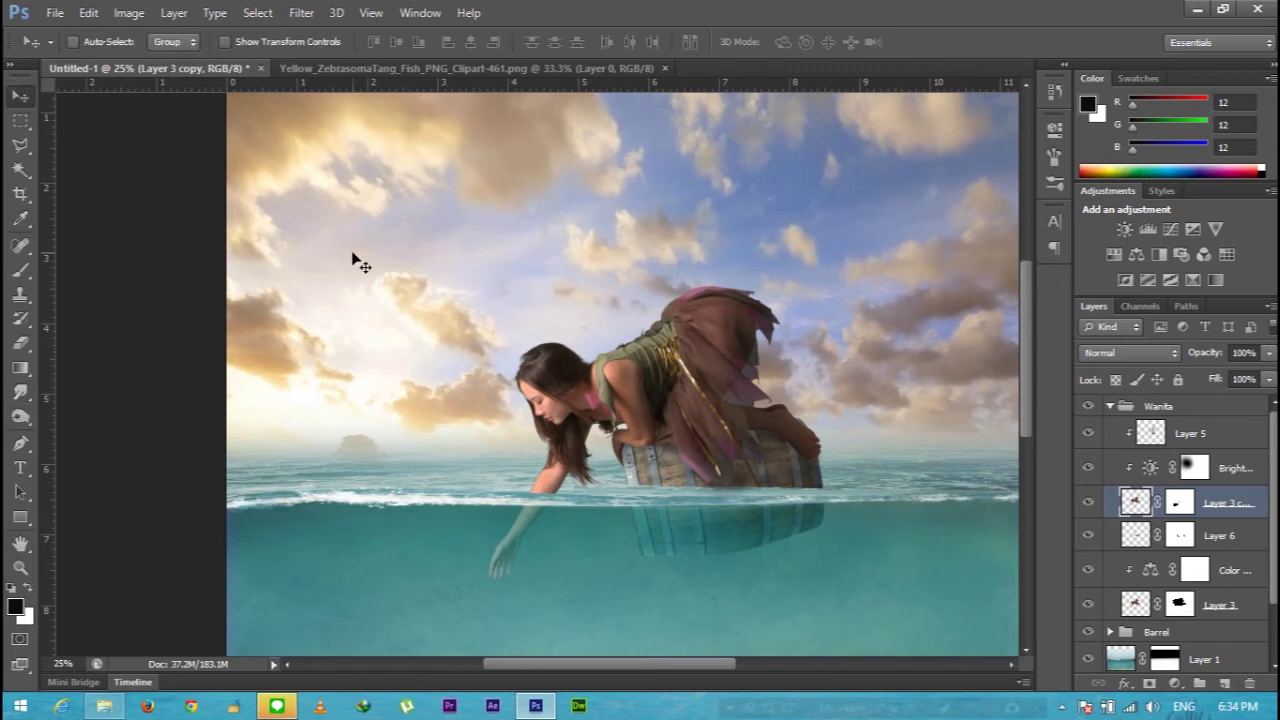
key("ctrl+minus")
left_click(440, 68)
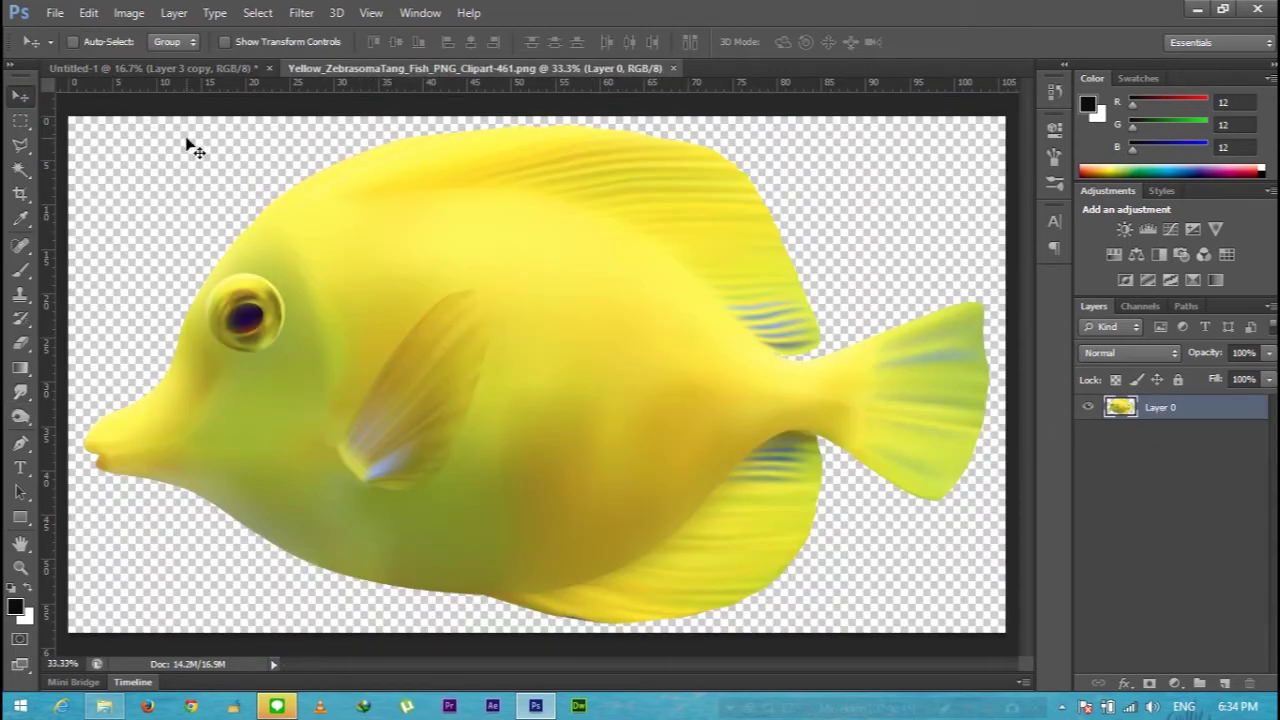
- Bring the yellow fish in outside the Wanita group, shrink it and flip it horizontally
left_click_drag(447, 283, 463, 482)
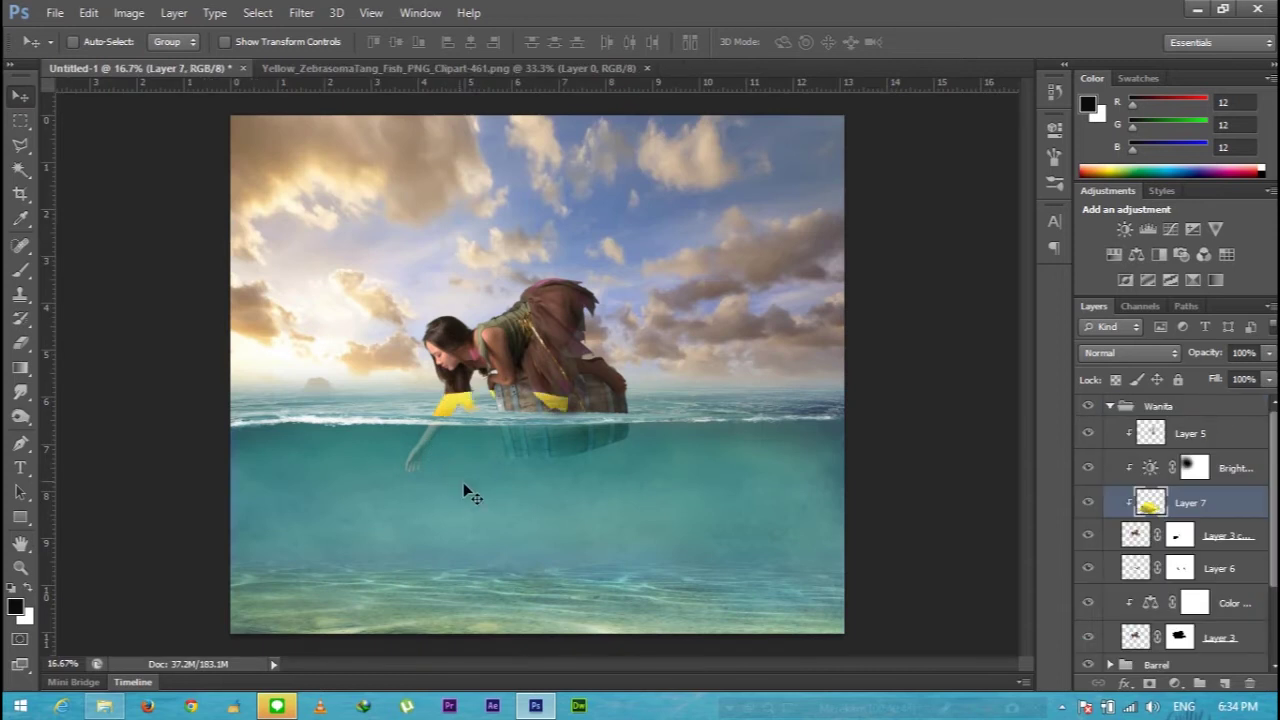
mouse_move(1150, 502)
left_mouse_down()
mouse_move(1160, 552)
mouse_move(1200, 397)
mouse_move(1160, 455)
left_mouse_up()
left_click(1110, 439)
key("ctrl+t")
mouse_move(268, 390)
left_mouse_down()
mouse_move(452, 477)
mouse_move(602, 572)
mouse_move(570, 530)
mouse_move(503, 537)
left_mouse_up()
right_click(555, 518)
left_click(632, 480)
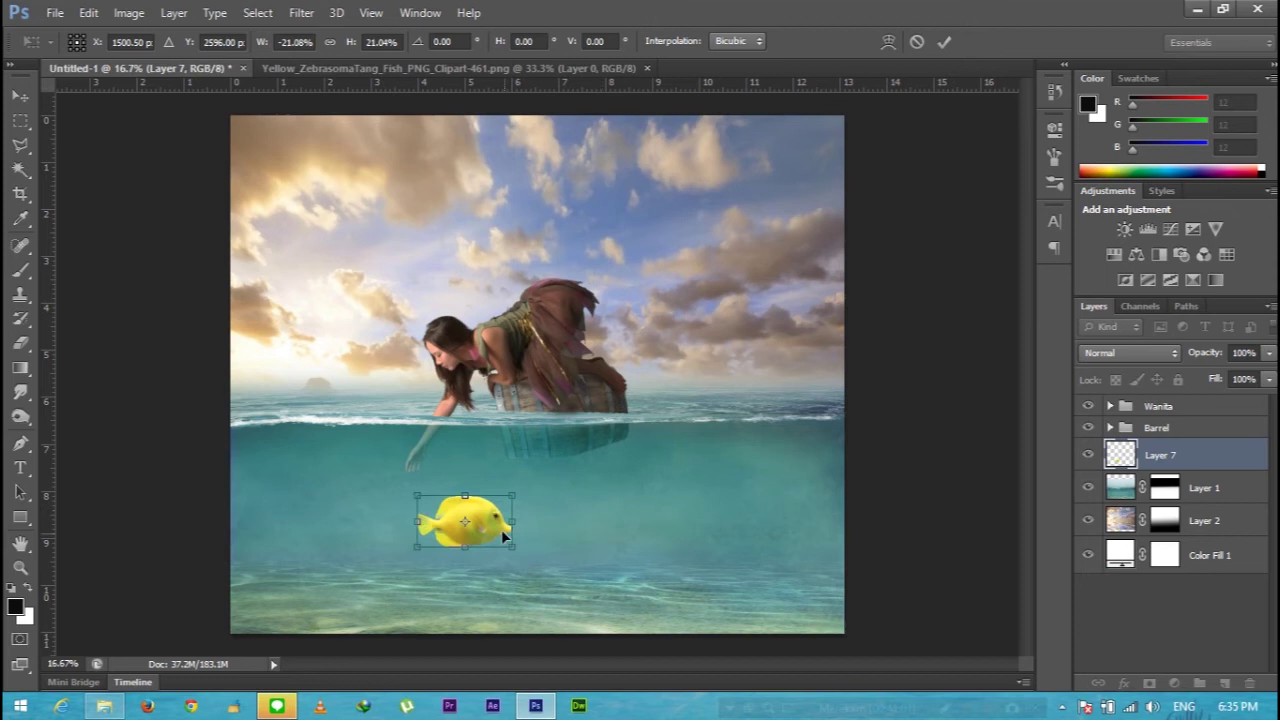
key("Return")
- Give the fish a teal Color Overlay sampled from the water, Color blend mode, 83% opacity
double_click(1123, 456)
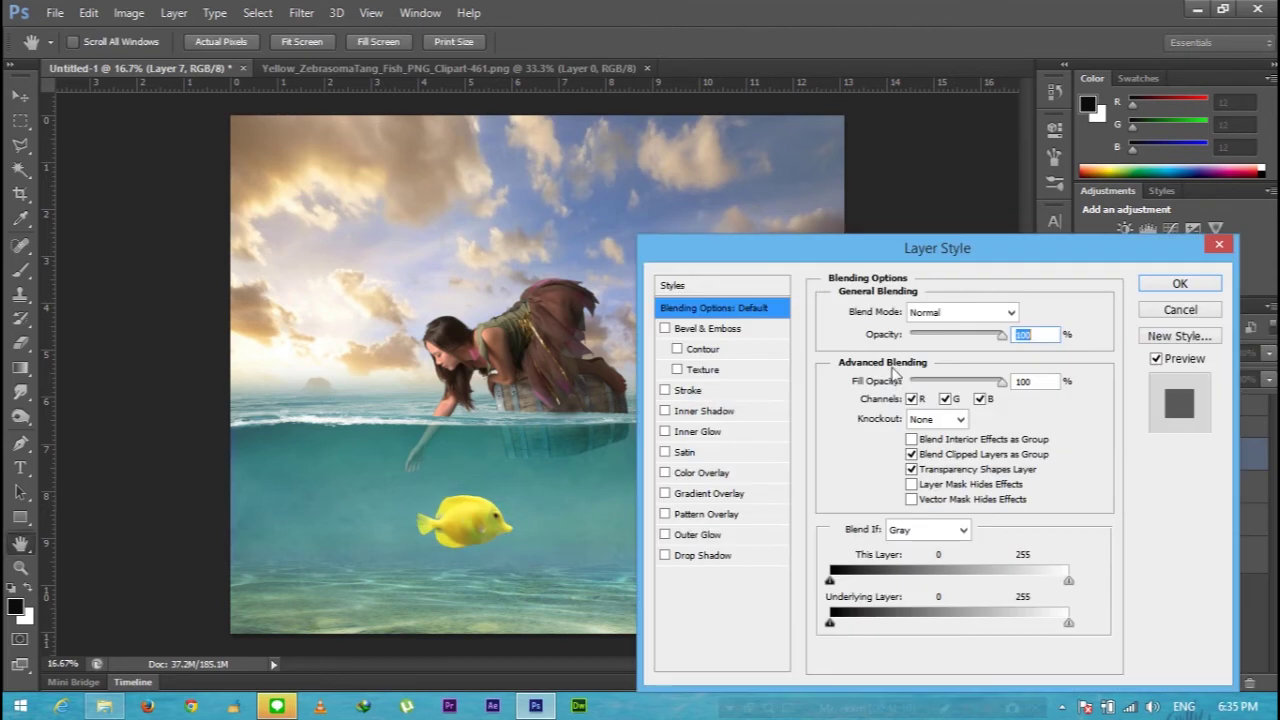
left_click(700, 473)
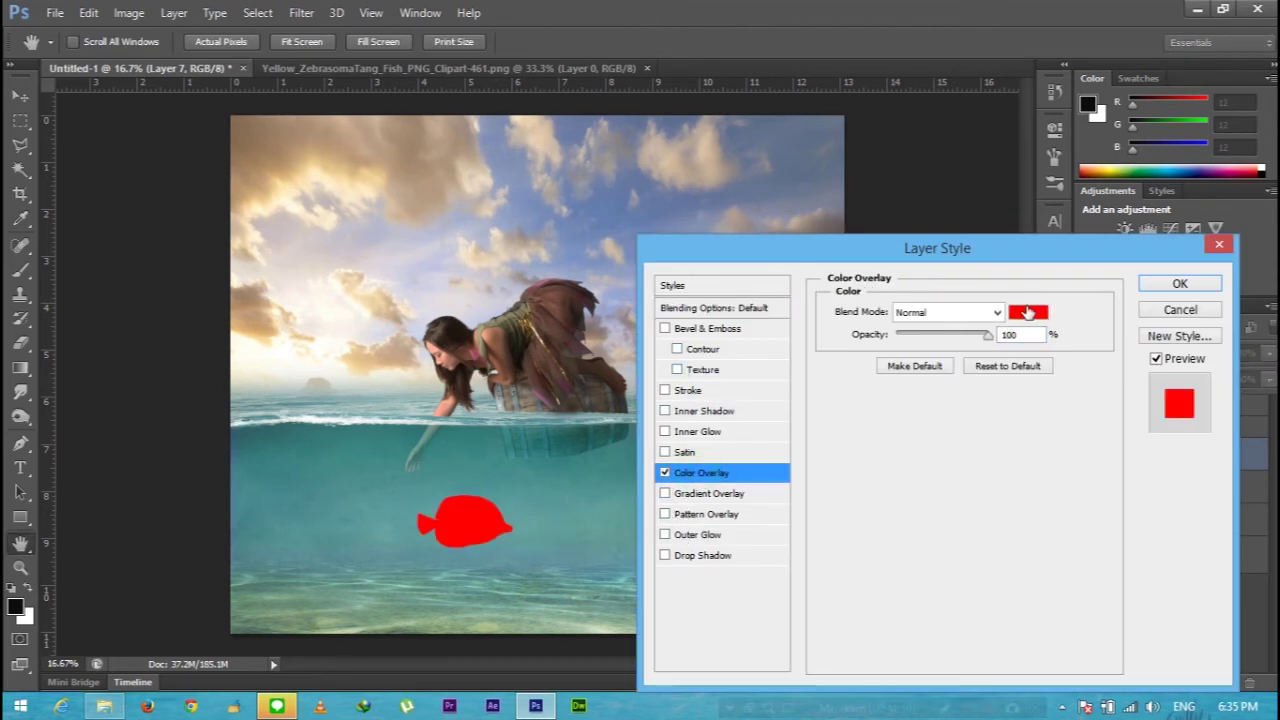
left_click(1025, 312)
left_click(405, 560)
left_click(1258, 262)
left_click(995, 313)
left_click(942, 455)
left_click_drag(988, 335, 956, 338)
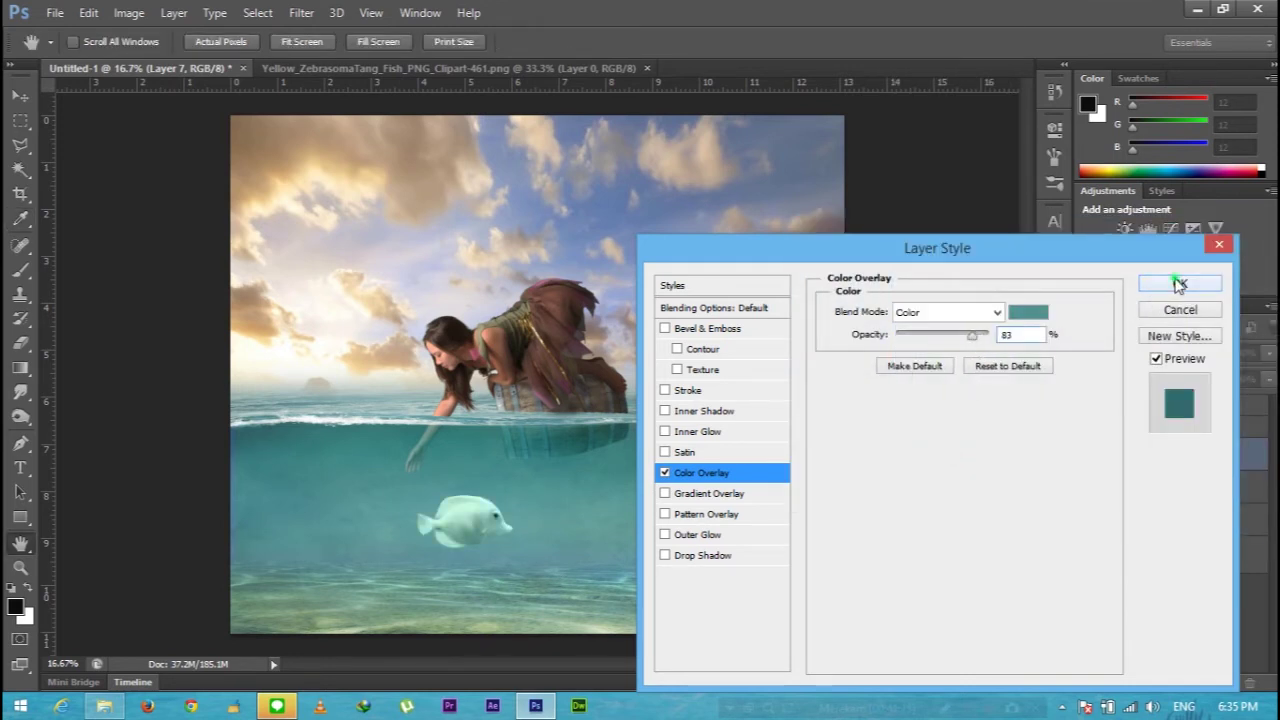
left_click(1179, 284)
- Clip a Hue/Saturation adjustment to the fish with Saturation lowered to −81
left_click(1175, 683)
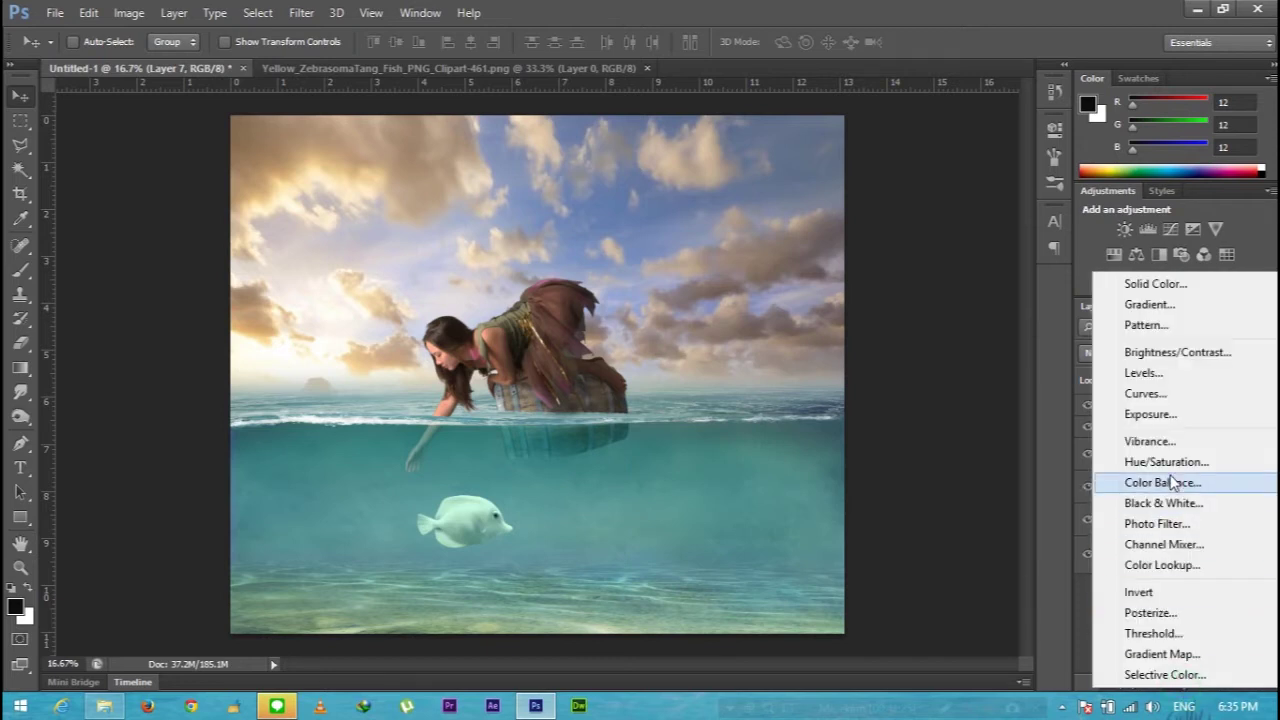
left_click(1165, 460)
left_click(1212, 473, "alt")
left_click_drag(893, 285, 795, 288)
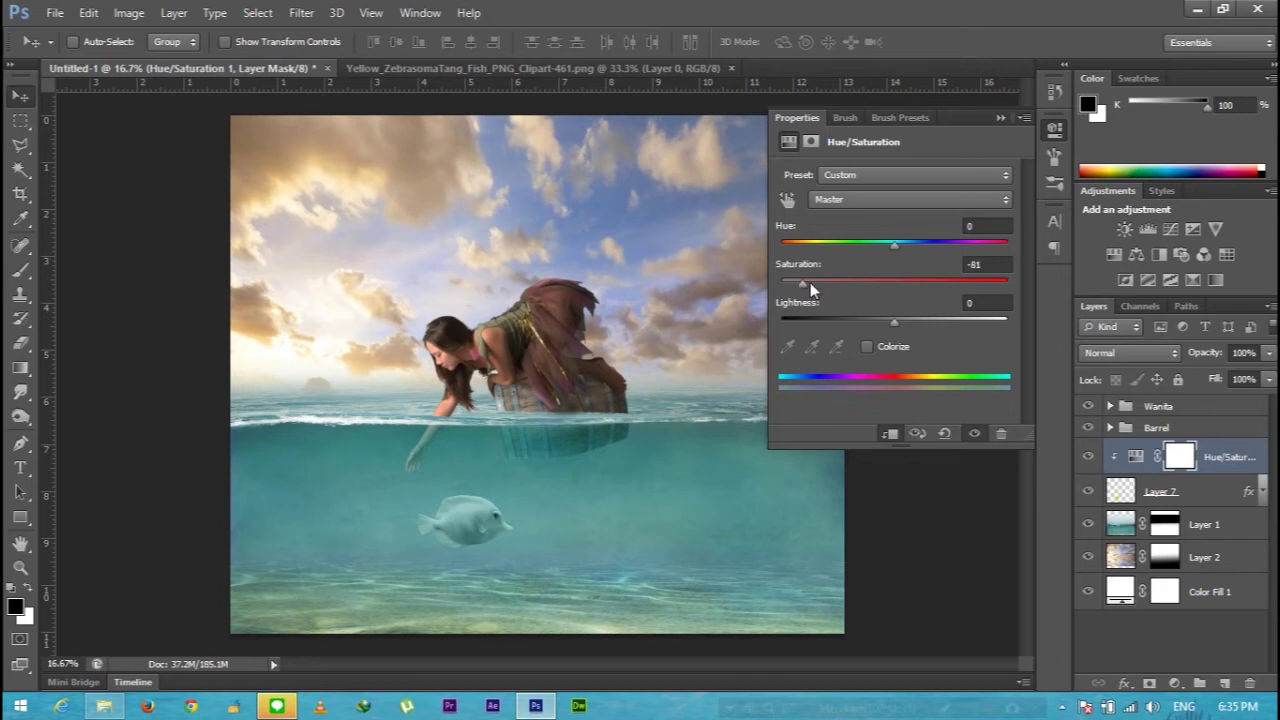
left_click(1000, 117)
- Rescale the fish layer to its final size
key("ctrl+t")
left_click(631, 278)
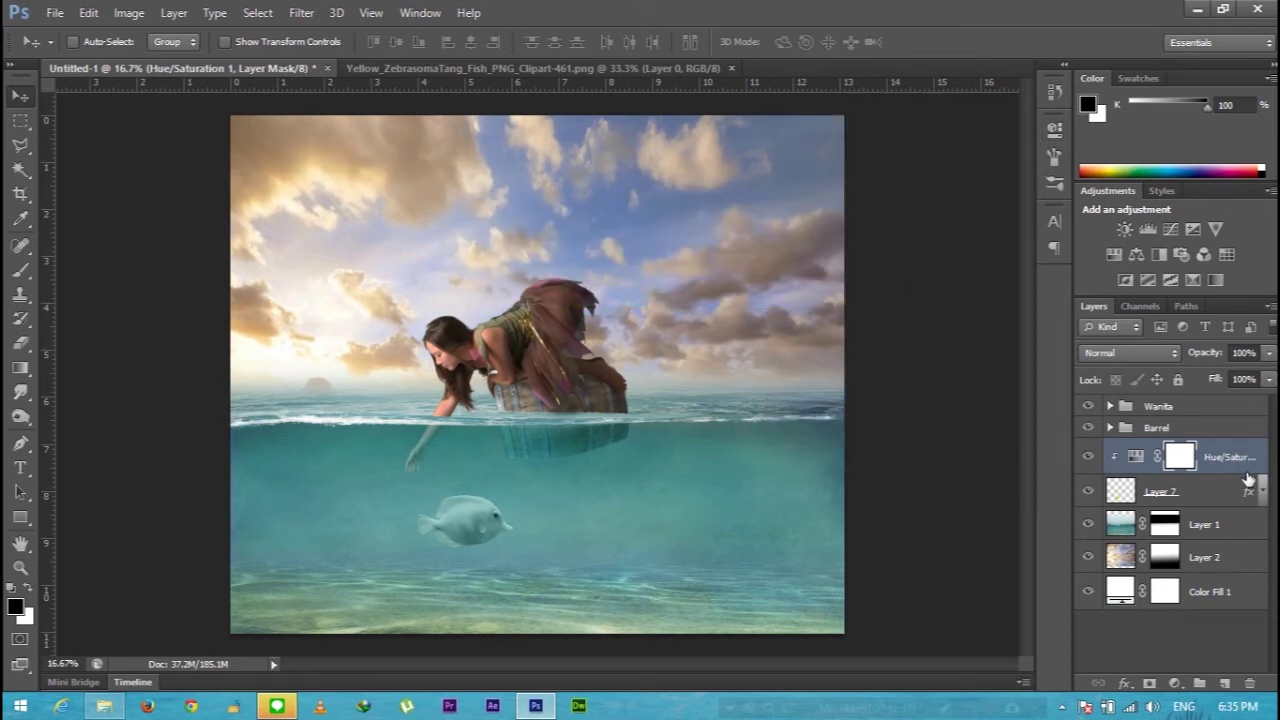
left_click(1195, 492)
key("ctrl+t")
left_click_drag(439, 485, 450, 500)
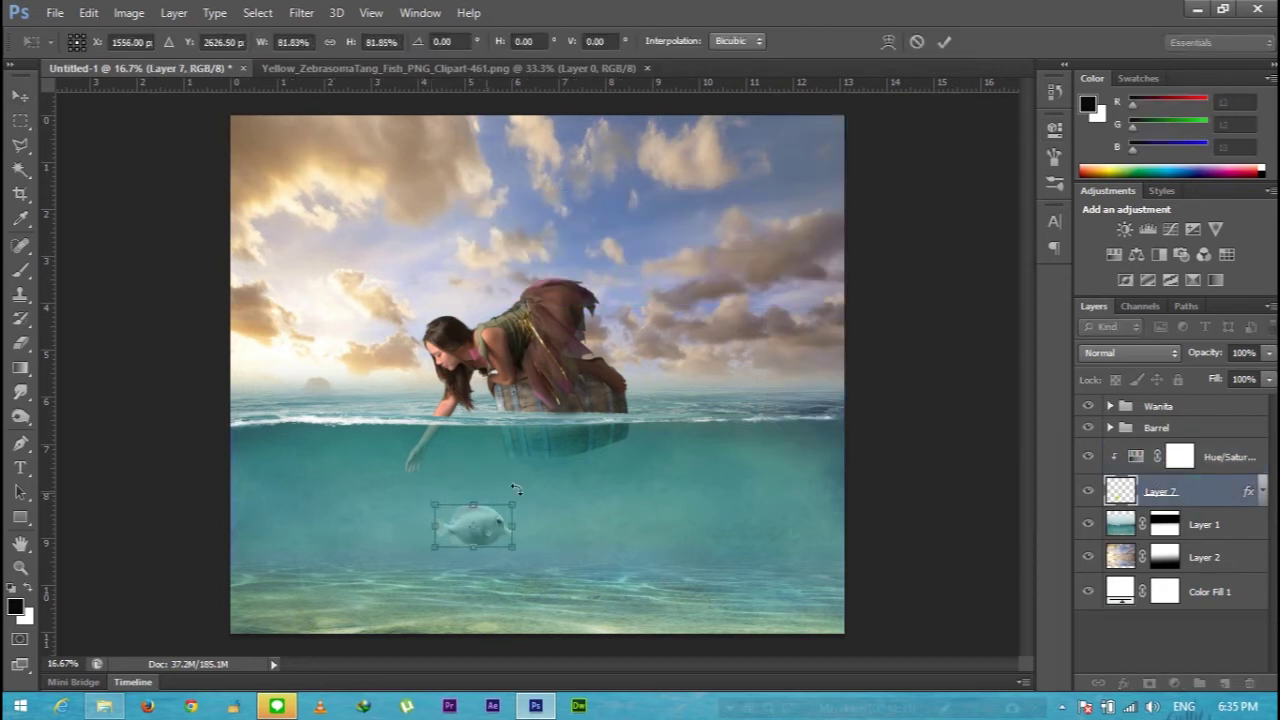
key("Return")
- Duplicate the fish with its Hue/Saturation and move the copy to the left edge of the water
left_click(1221, 457, "shift")
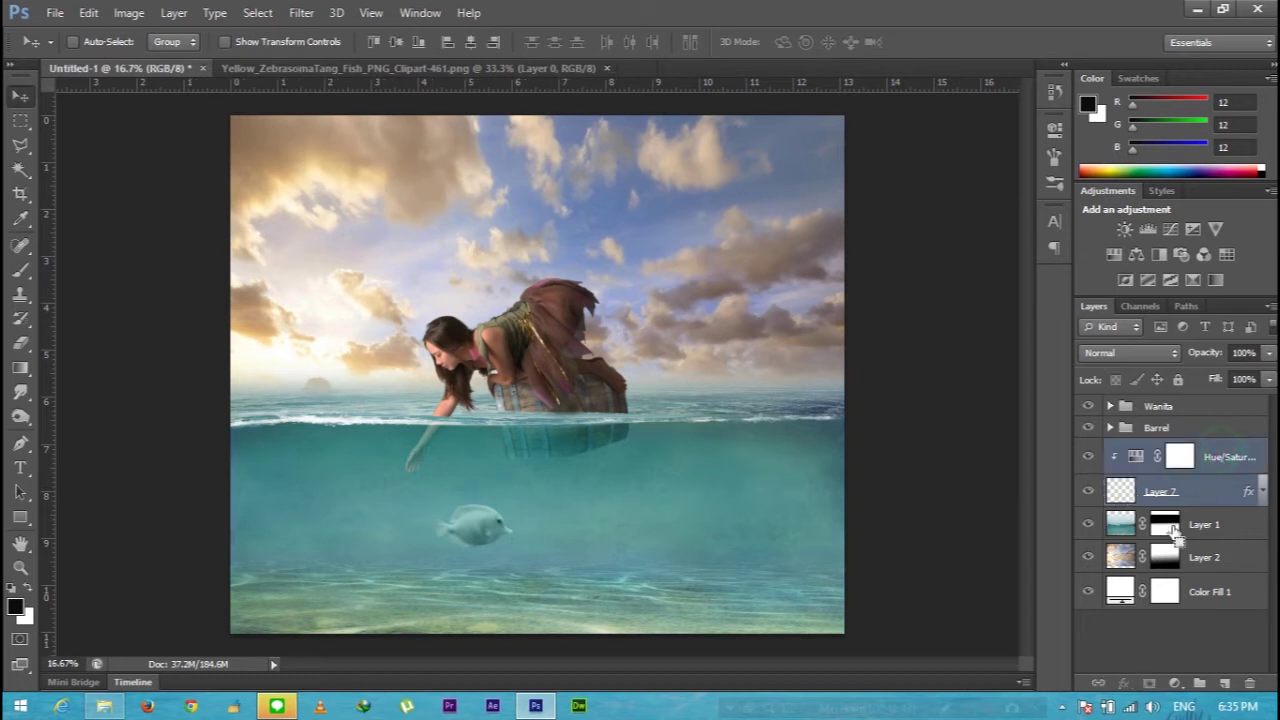
key("ctrl+j")
mouse_move(490, 537)
left_mouse_down()
mouse_move(252, 503)
mouse_move(264, 498)
left_mouse_up()
key("ctrl+t")
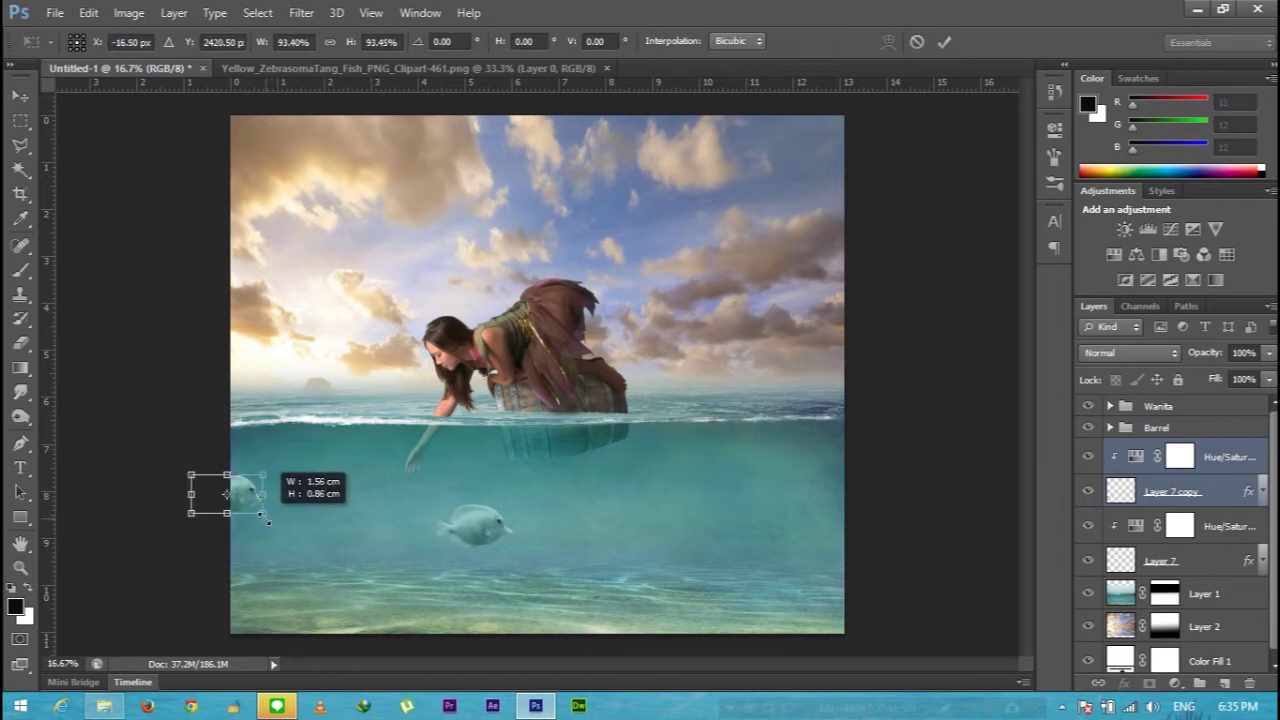
key("Return")
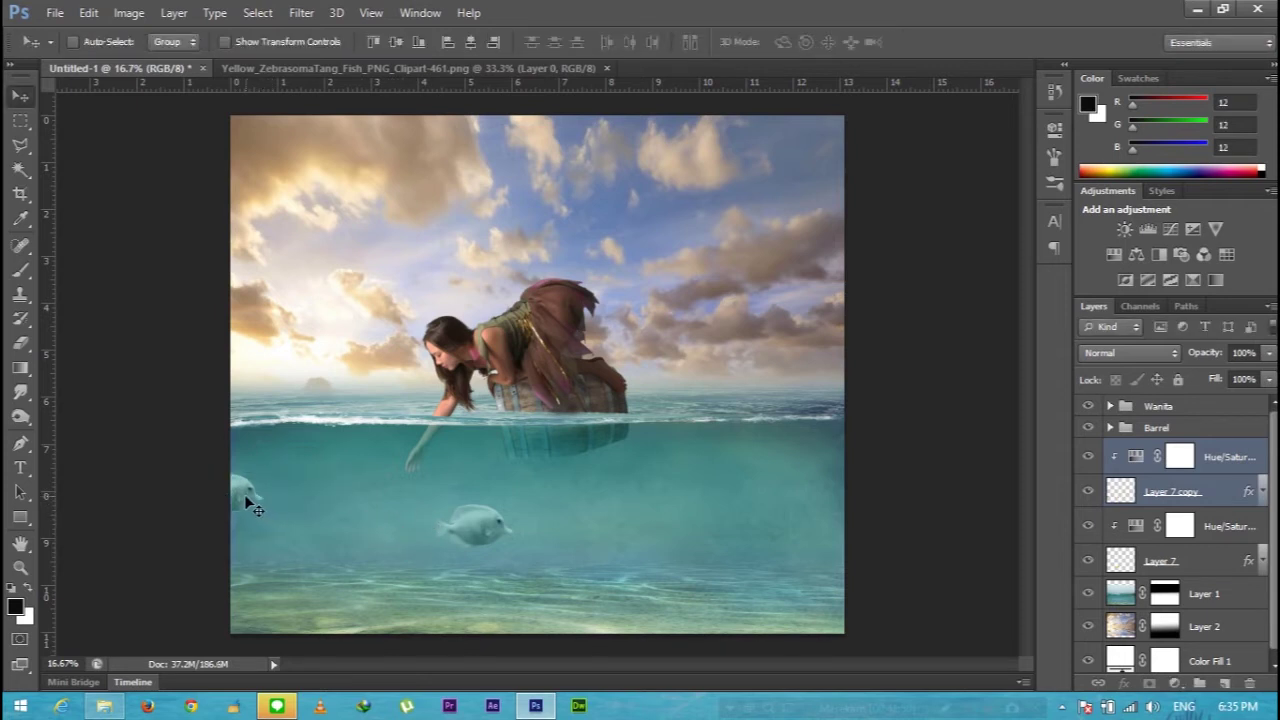
left_click_drag(244, 494, 248, 490)
- Duplicate the left fish again, flip it horizontally and place it at the right edge
left_click(1226, 491)
left_click(1214, 456, "shift")
key("ctrl+j")
left_click_drag(256, 497, 760, 503)
right_click(771, 501)
key("Escape")
key("ctrl+t")
right_click(765, 512)
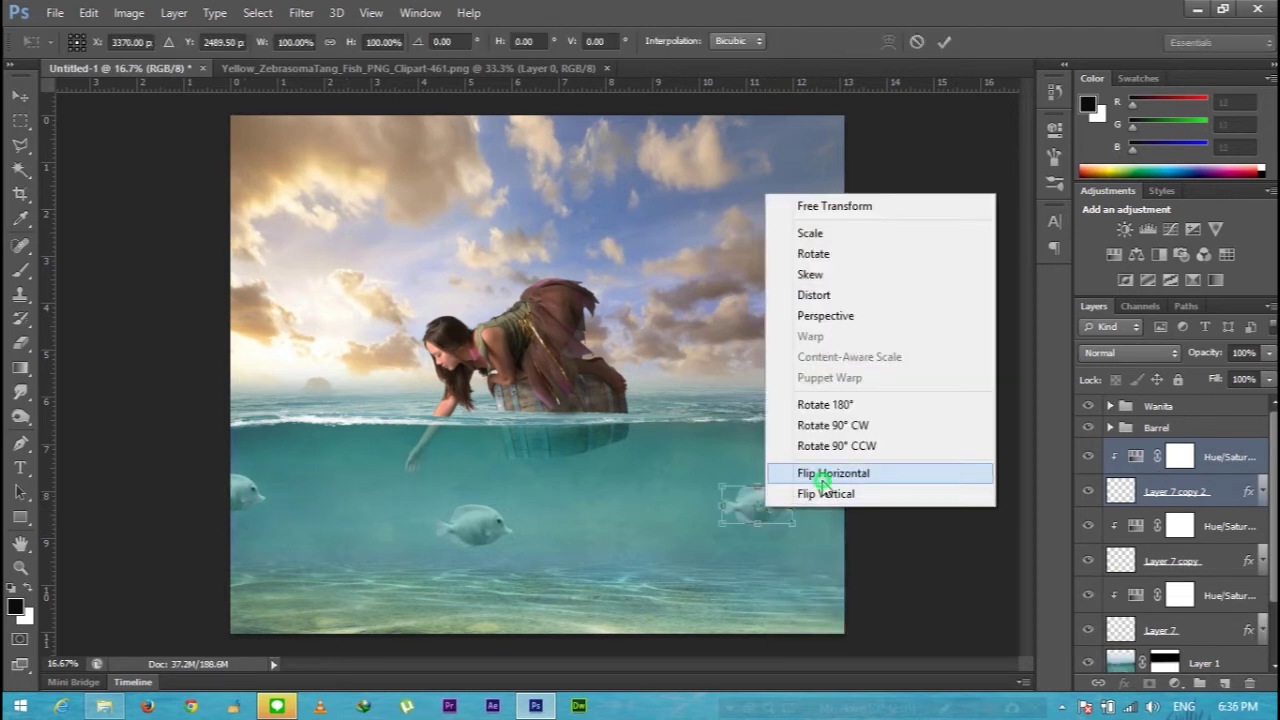
left_click(825, 473)
left_click_drag(745, 505, 822, 543)
double_click(822, 543)
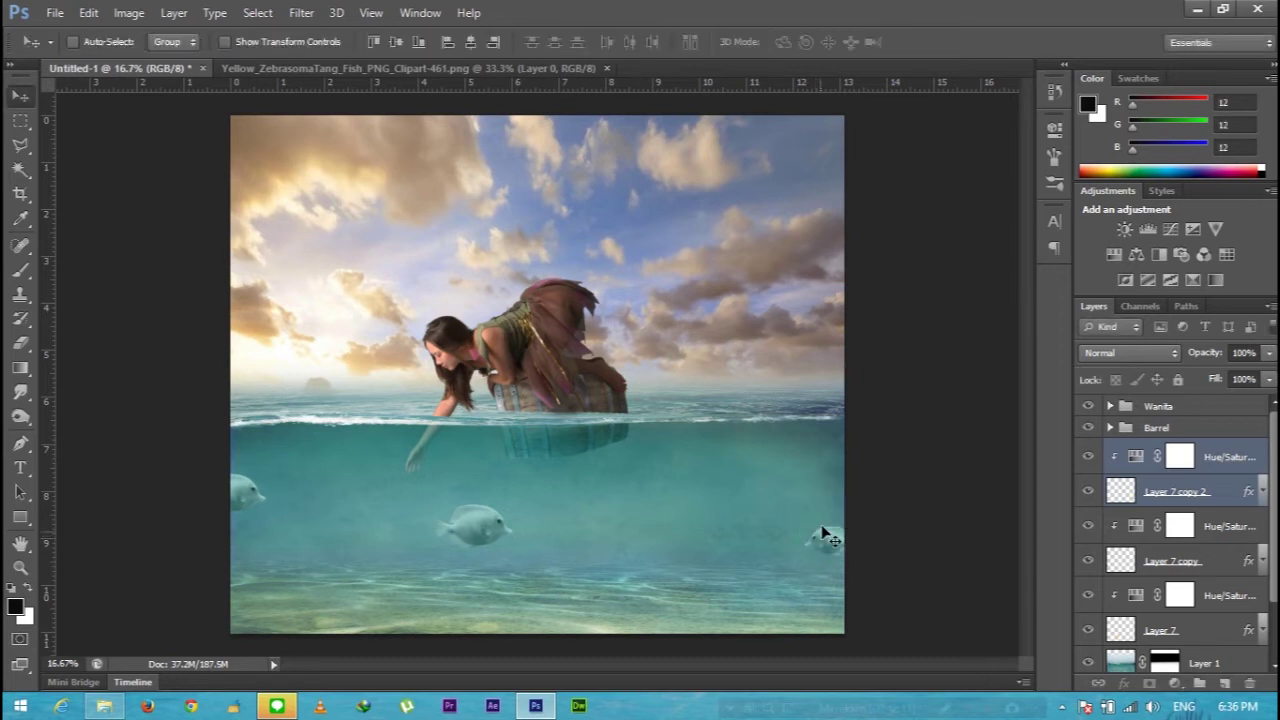
- Close the yellow fish source image and start opening another image with Ctrl+O
left_click(560, 68)
left_click(766, 68)
key("ctrl+o")
- Open the Realistic_Fish PNG and place the angelfish small in mid-water on the right
left_click_drag(1178, 231, 1182, 416)
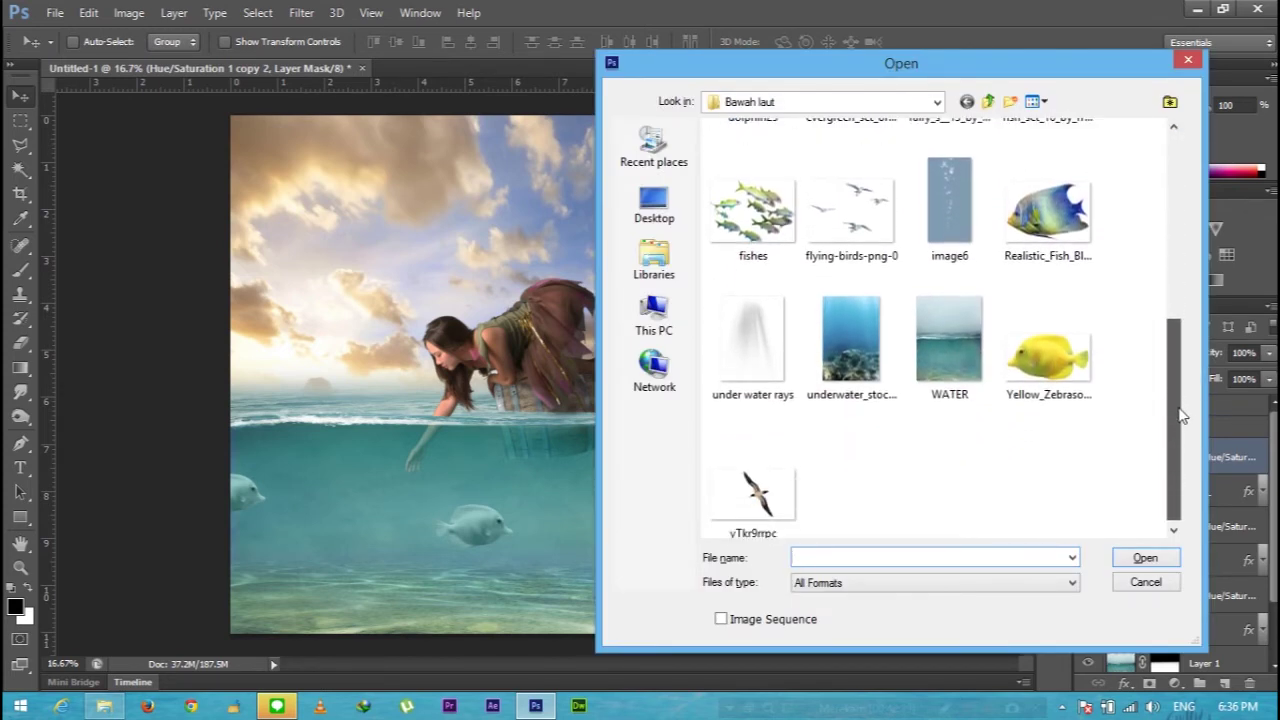
double_click(1048, 212)
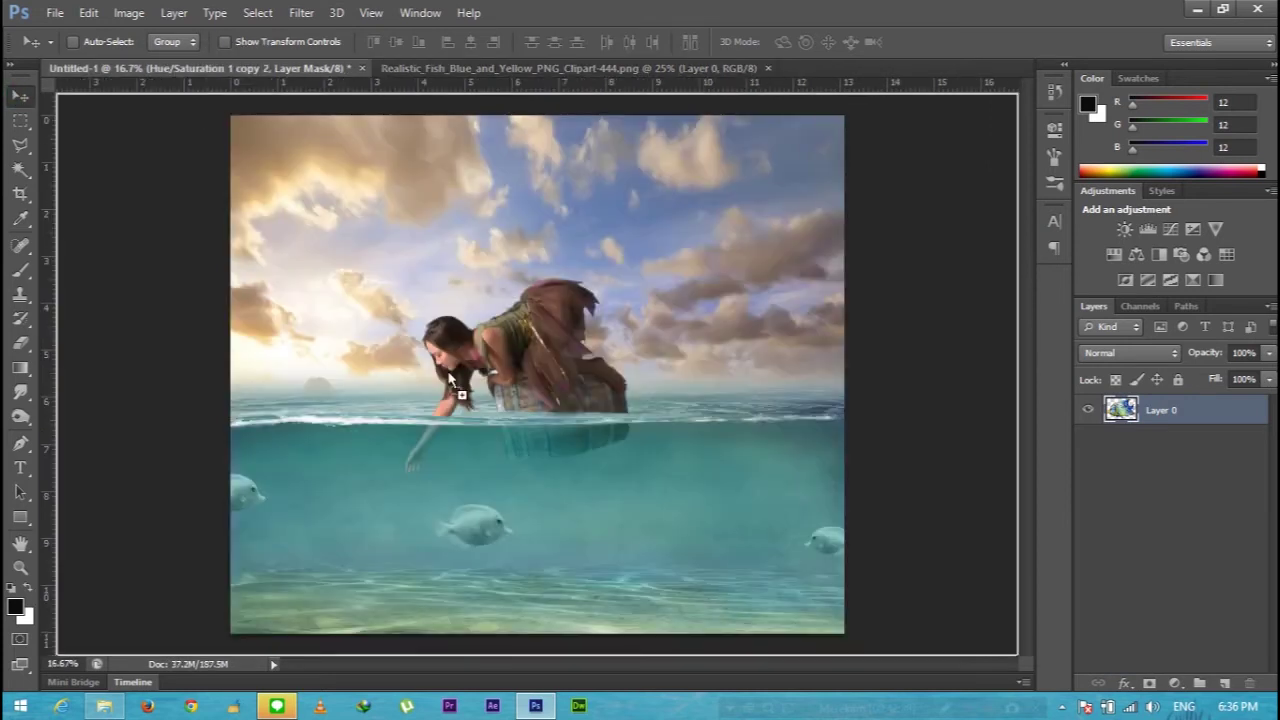
mouse_move(463, 335)
left_mouse_down()
mouse_move(460, 395)
mouse_move(575, 420)
left_mouse_up()
key("ctrl+t")
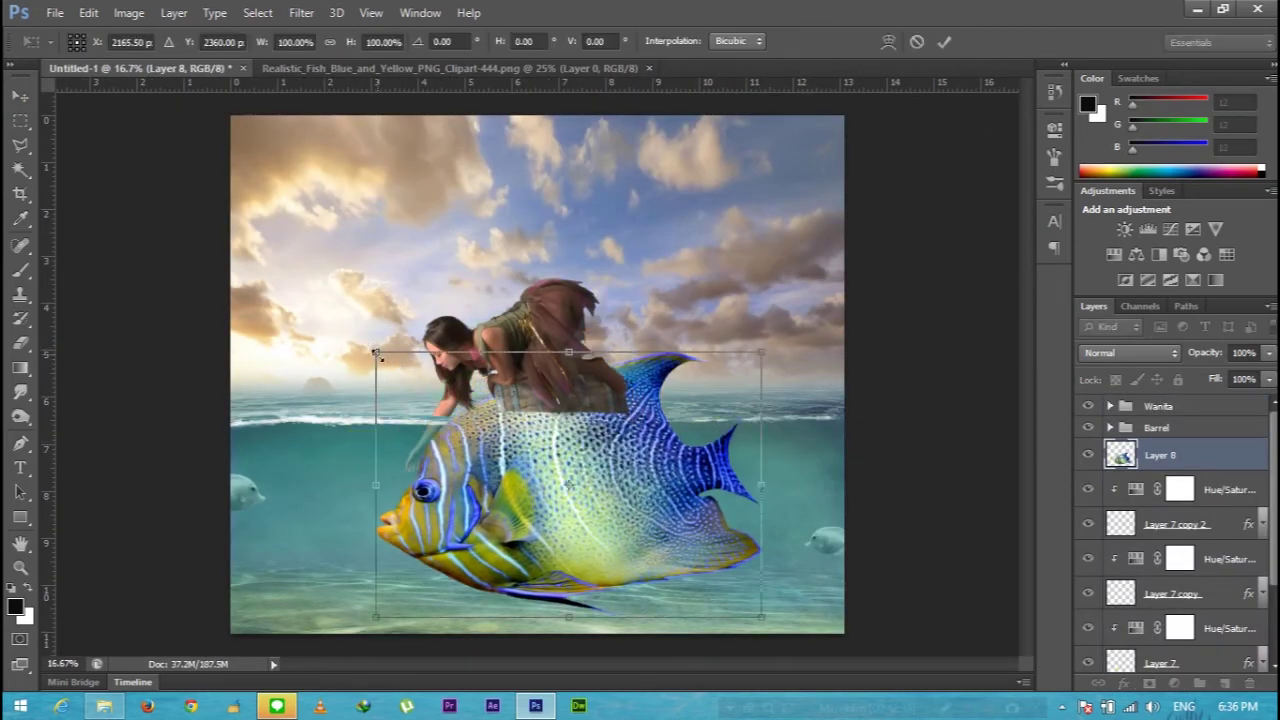
left_click_drag(374, 350, 710, 520)
mouse_move(720, 590)
left_mouse_down()
mouse_move(700, 490)
mouse_move(732, 512)
left_mouse_up()
key("Return")
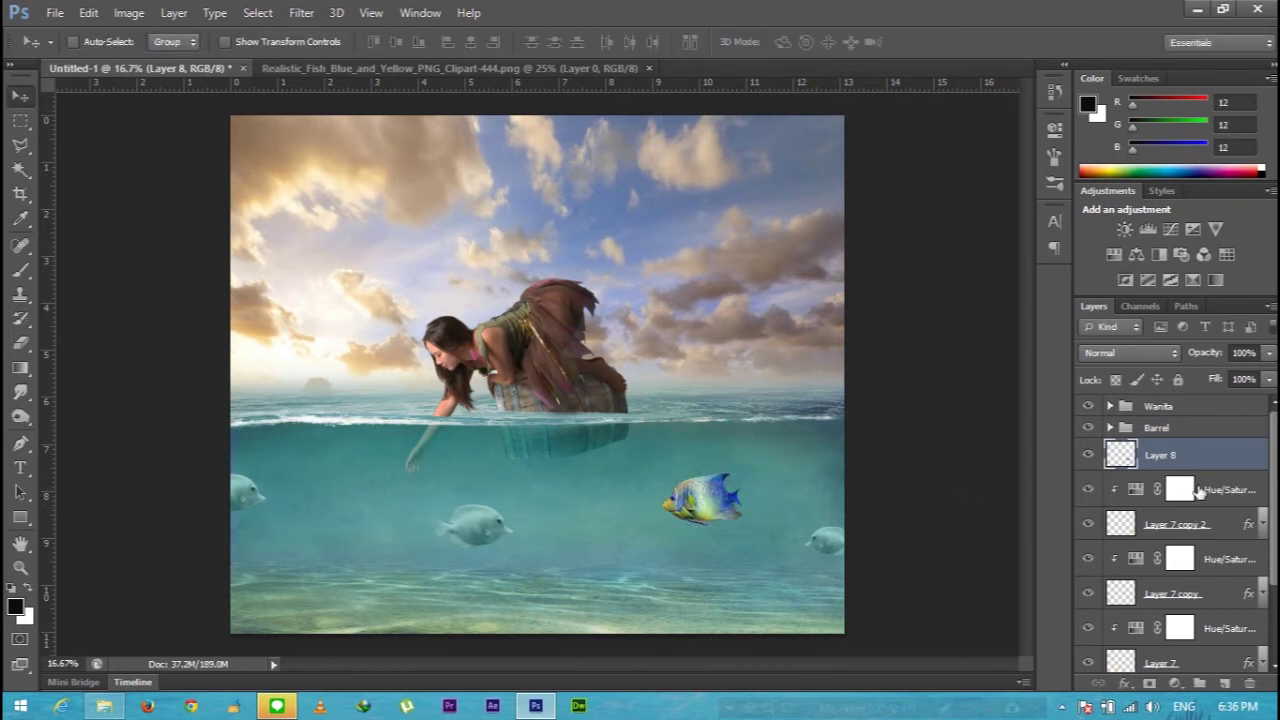
- Copy the pale fish's teal overlay layer style and paste it onto the angelfish
right_click(1237, 530)
left_click(885, 385)
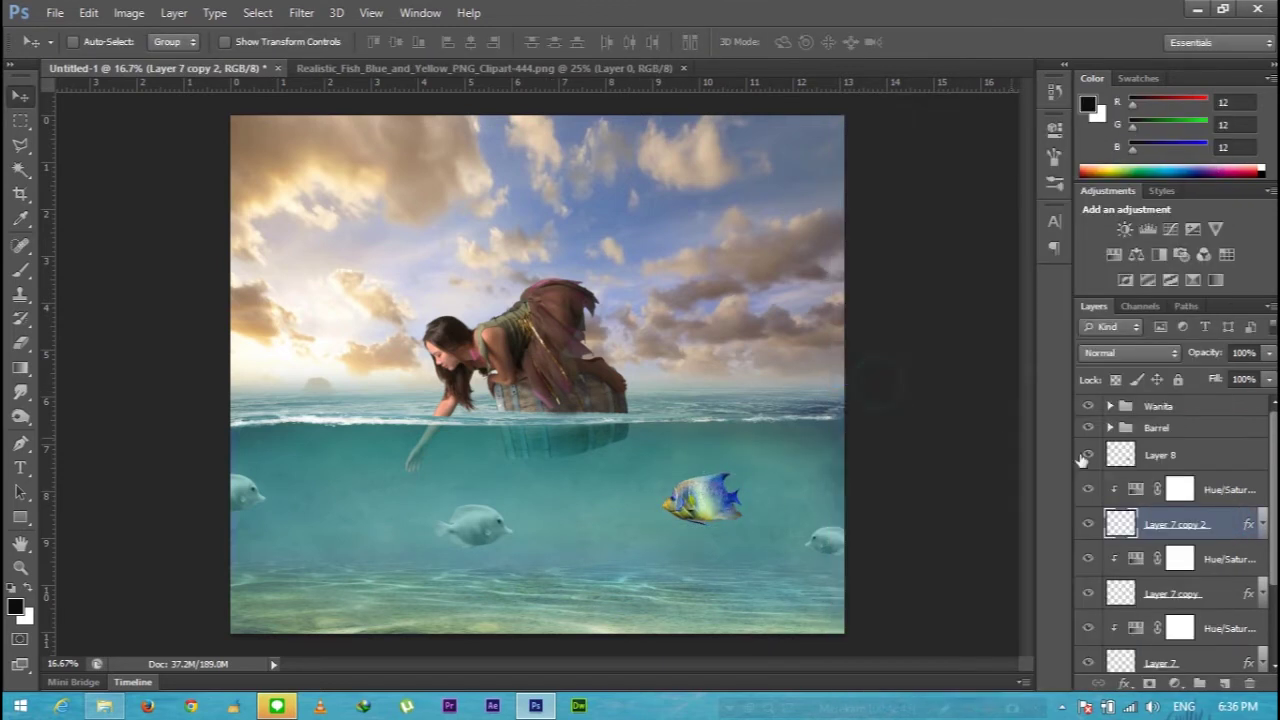
left_click(1148, 456)
right_click(1148, 456)
left_click(812, 405)
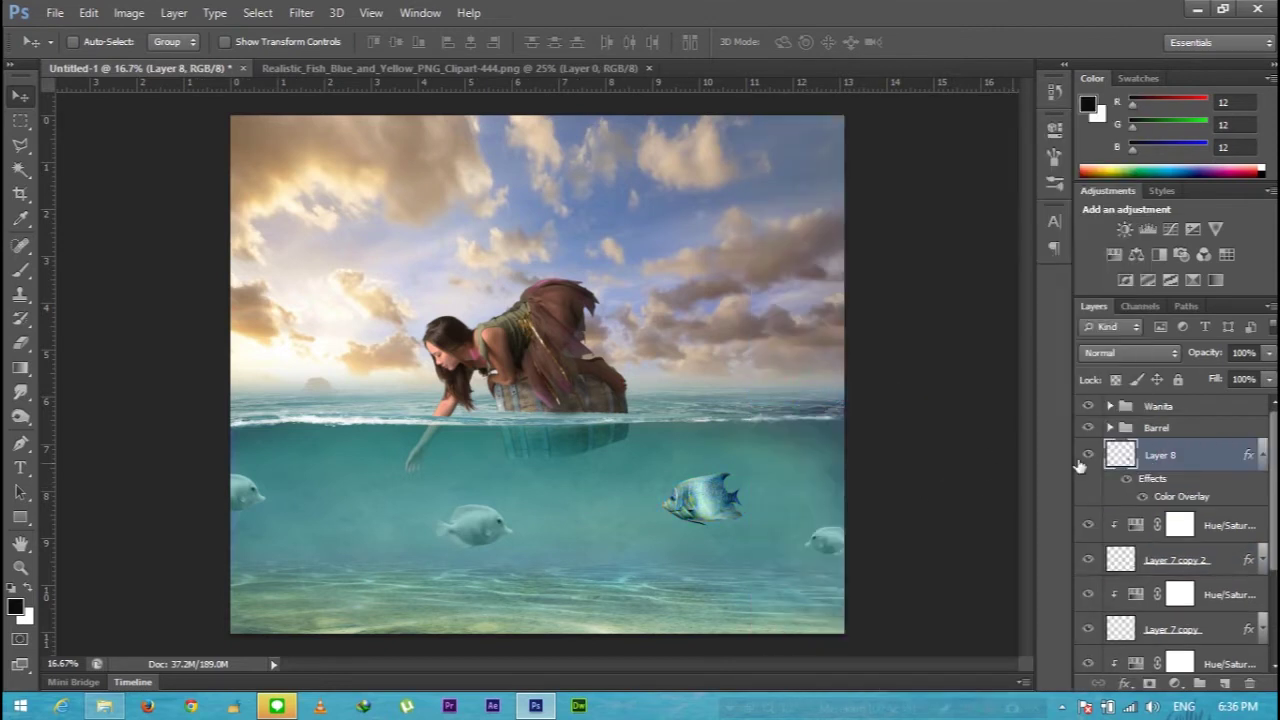
left_click(1265, 455)
- Move a Hue/Saturation adjustment above the angelfish and clip it, with Saturation −100
left_click(1137, 503)
right_click(1178, 497)
right_click(1136, 494)
key("ctrl+alt+g")
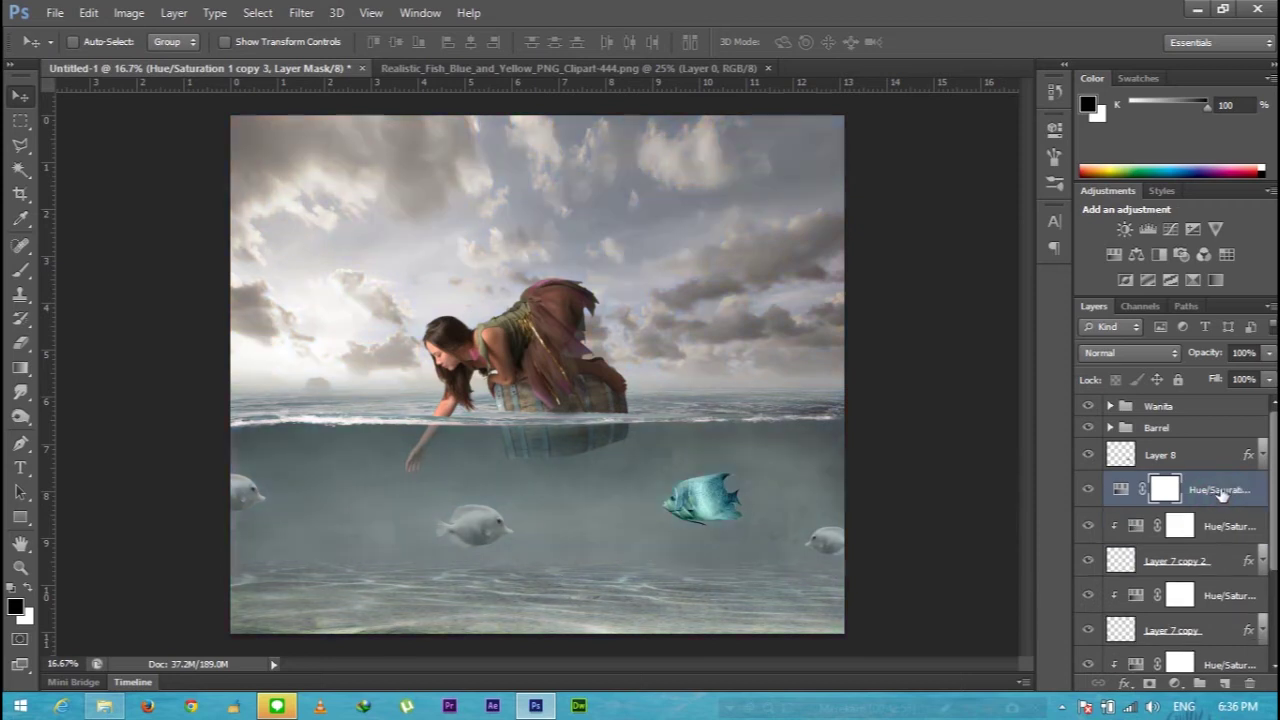
left_click_drag(1222, 492, 1220, 450)
key("ctrl+alt+g")
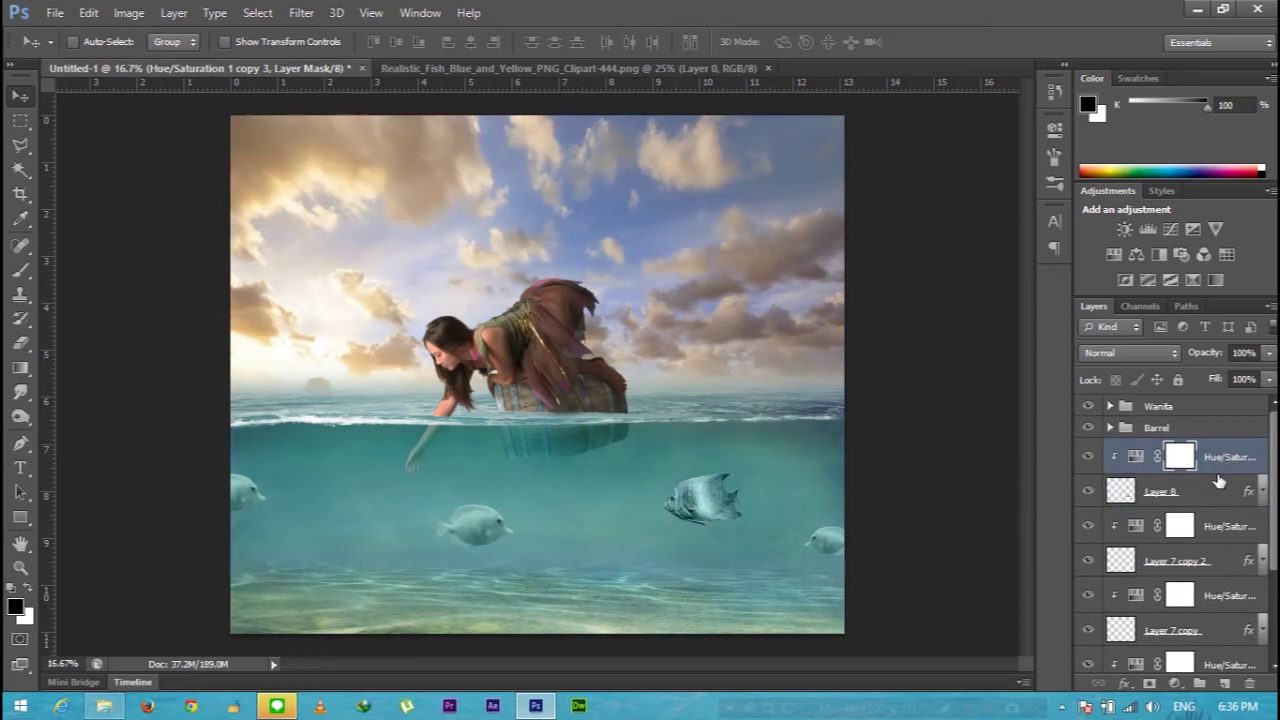
double_click(1135, 459)
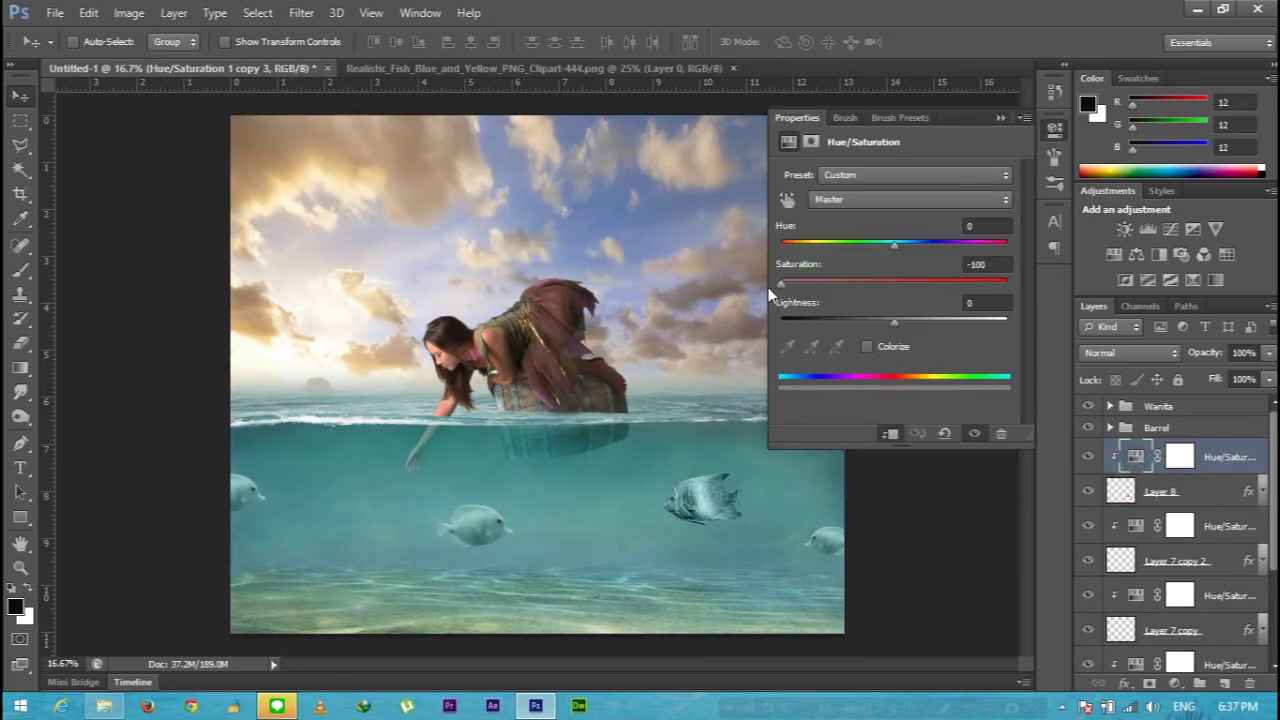
left_click(1001, 120)
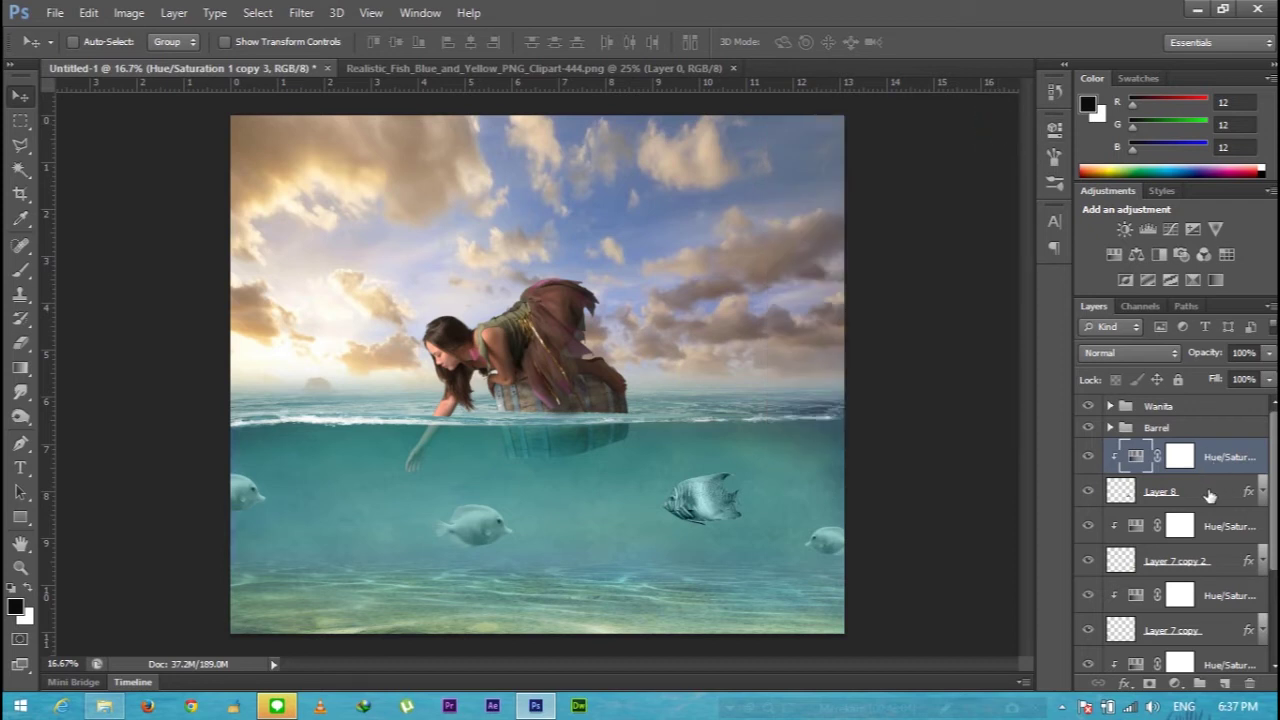
left_click(1210, 493, "shift")
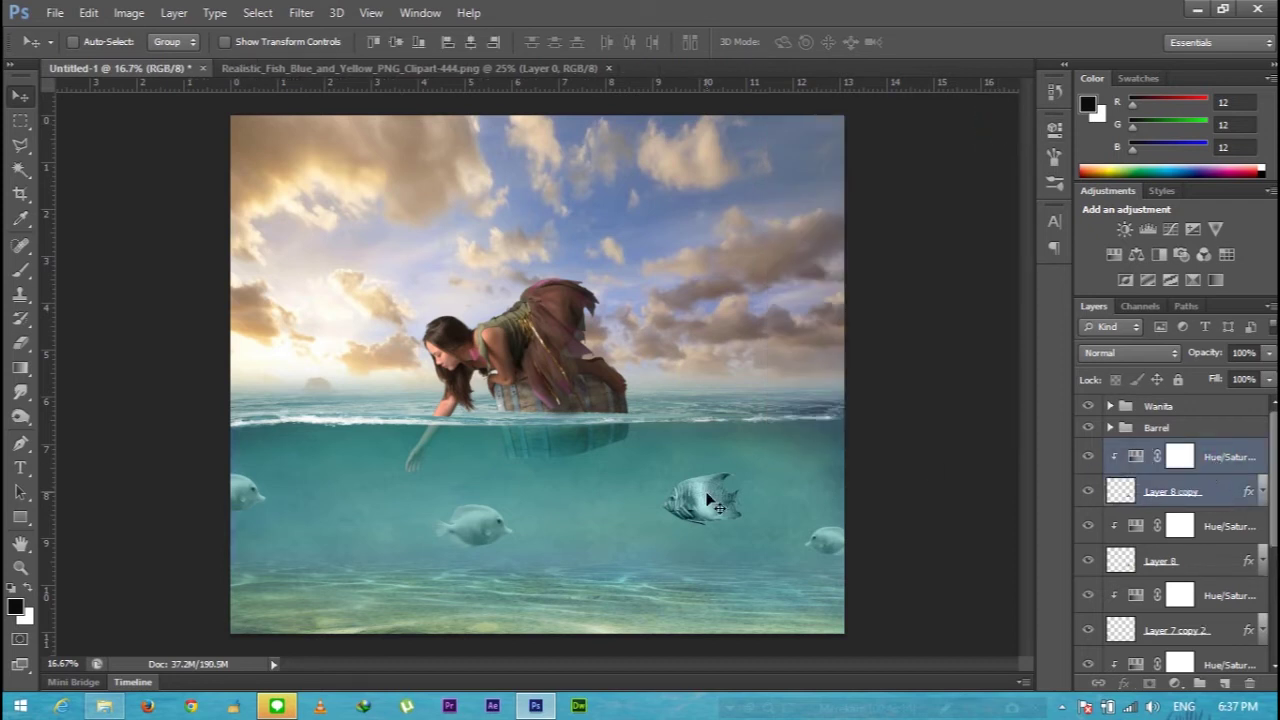
- Place a smaller angelfish copy up and to the right
mouse_move(707, 500)
left_mouse_down()
mouse_move(772, 467)
mouse_move(787, 481)
mouse_move(777, 520)
mouse_move(492, 472)
left_mouse_up()
key("ctrl+t")
key("Return")
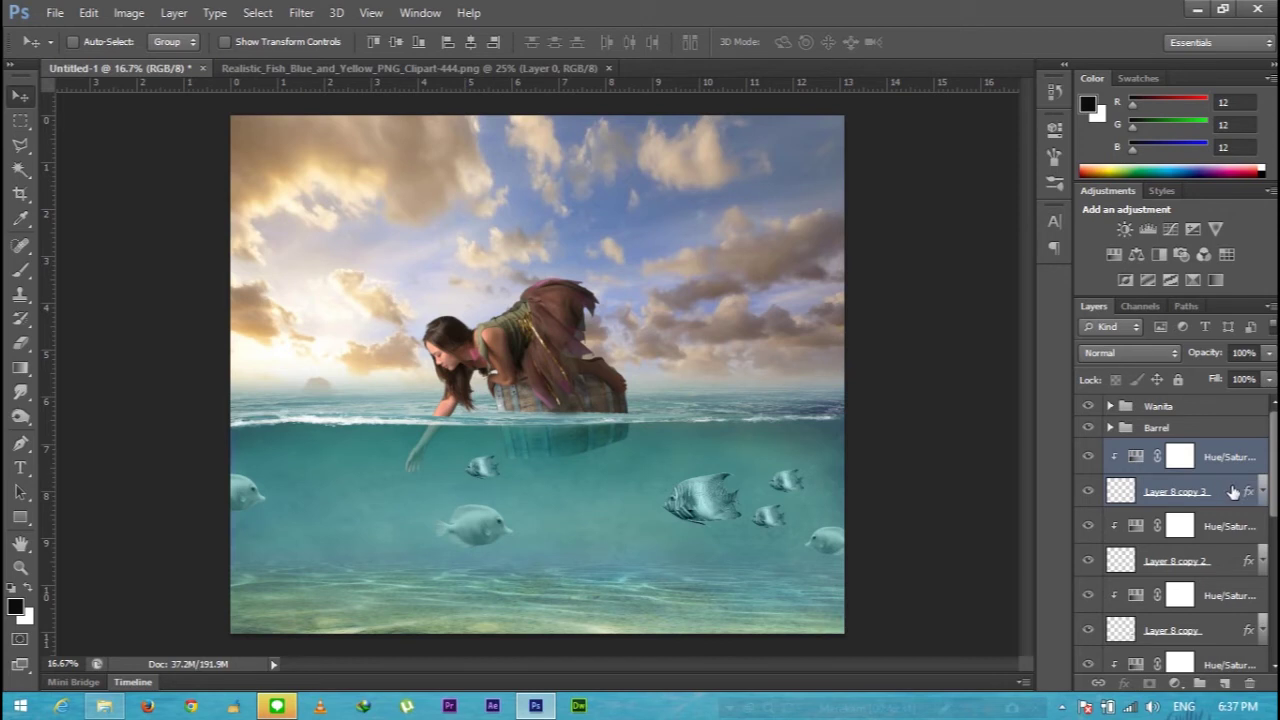
- Adjust the opacity of the Layer 8 copy 3 fish
left_click(1233, 491)
left_click(1268, 352)
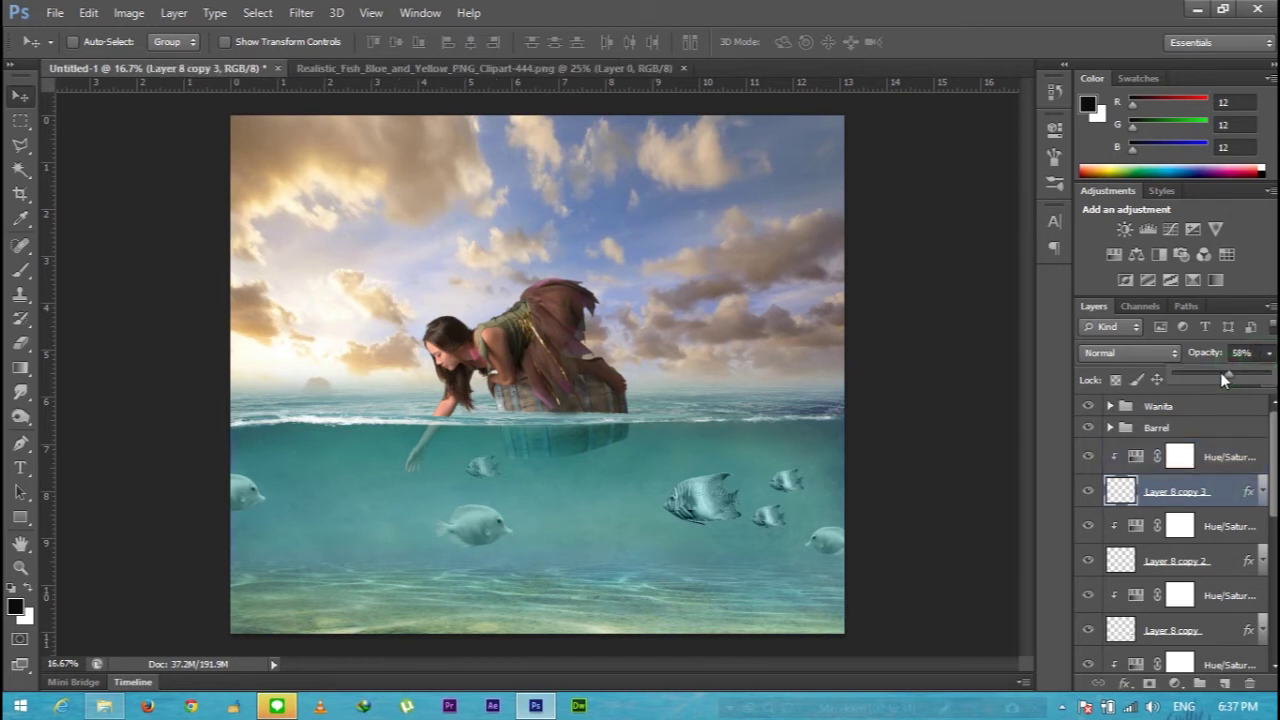
left_click_drag(1220, 372, 1211, 372)
scroll(1272, 495, "down", 1)
- Set Layer 8 copy 2, Layer 8 copy and Layer 8 to Soft Light blending
left_click(1122, 532)
left_click(1138, 355)
left_click(1106, 252)
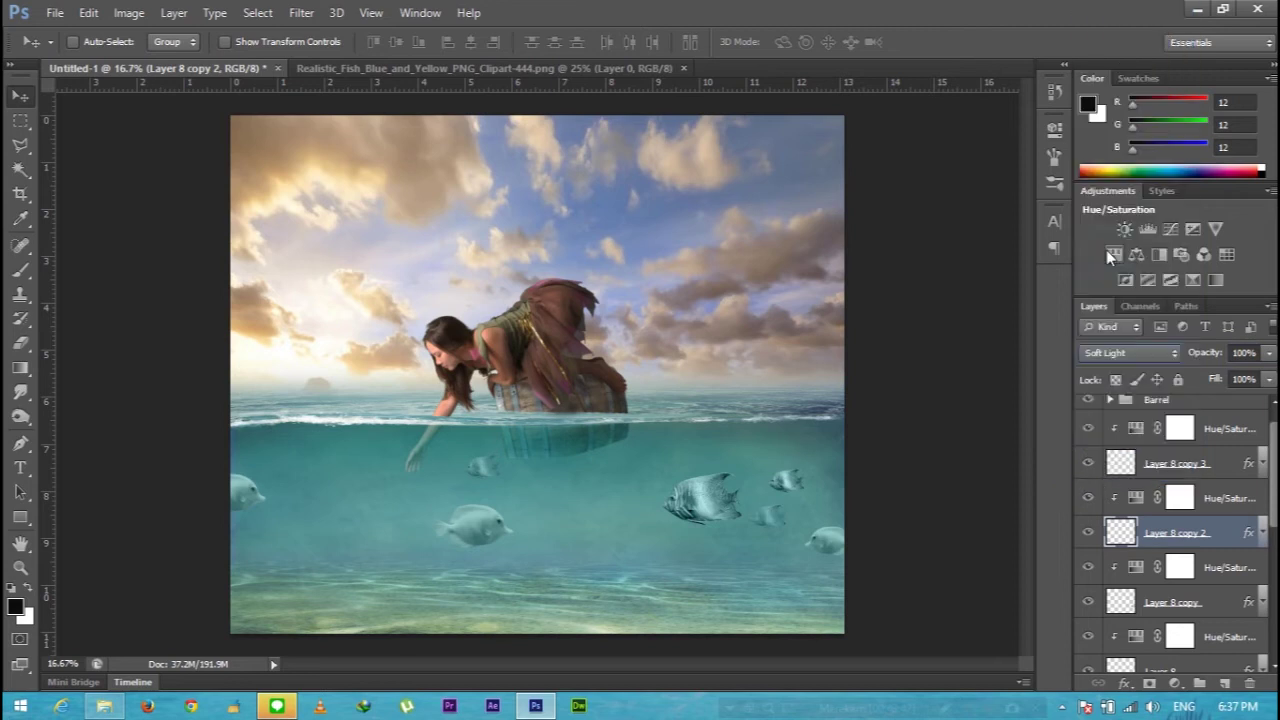
scroll(1220, 505, "down", 2)
left_click(1122, 537)
left_click(1130, 352)
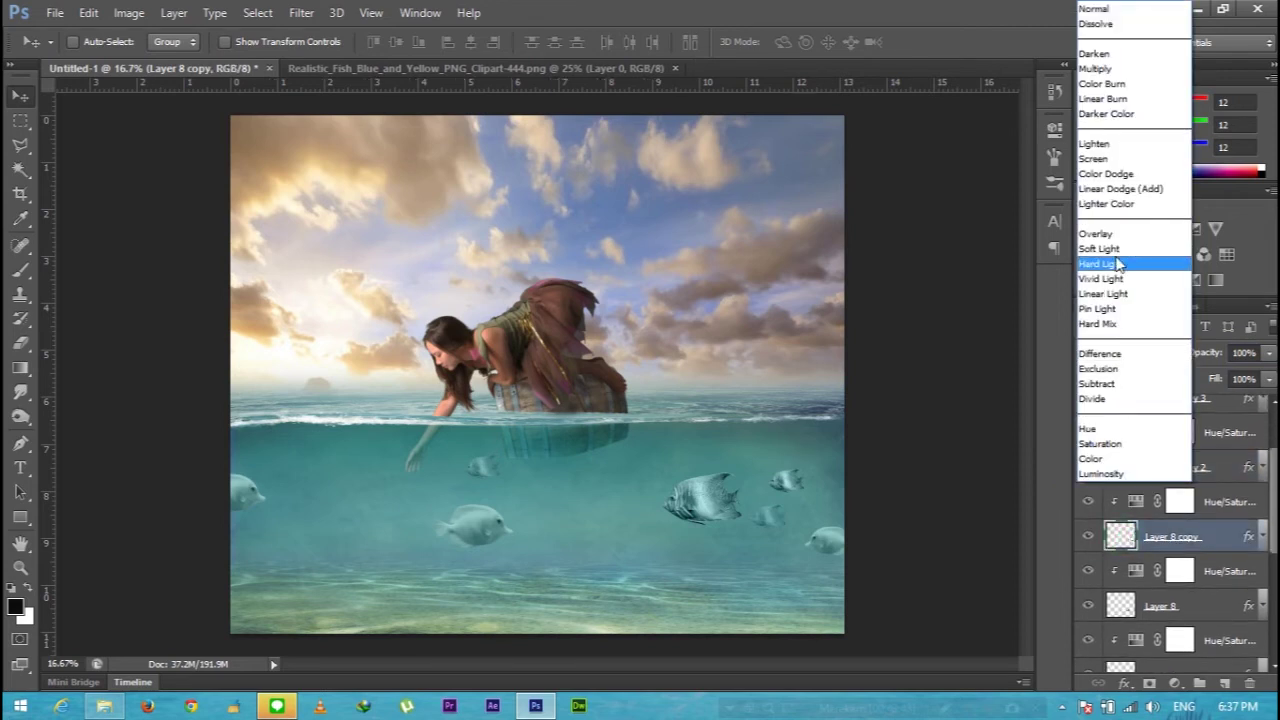
left_click(1118, 254)
scroll(1140, 540, "down", 2)
left_click(1122, 535)
left_click(1130, 352)
left_click(1112, 250)
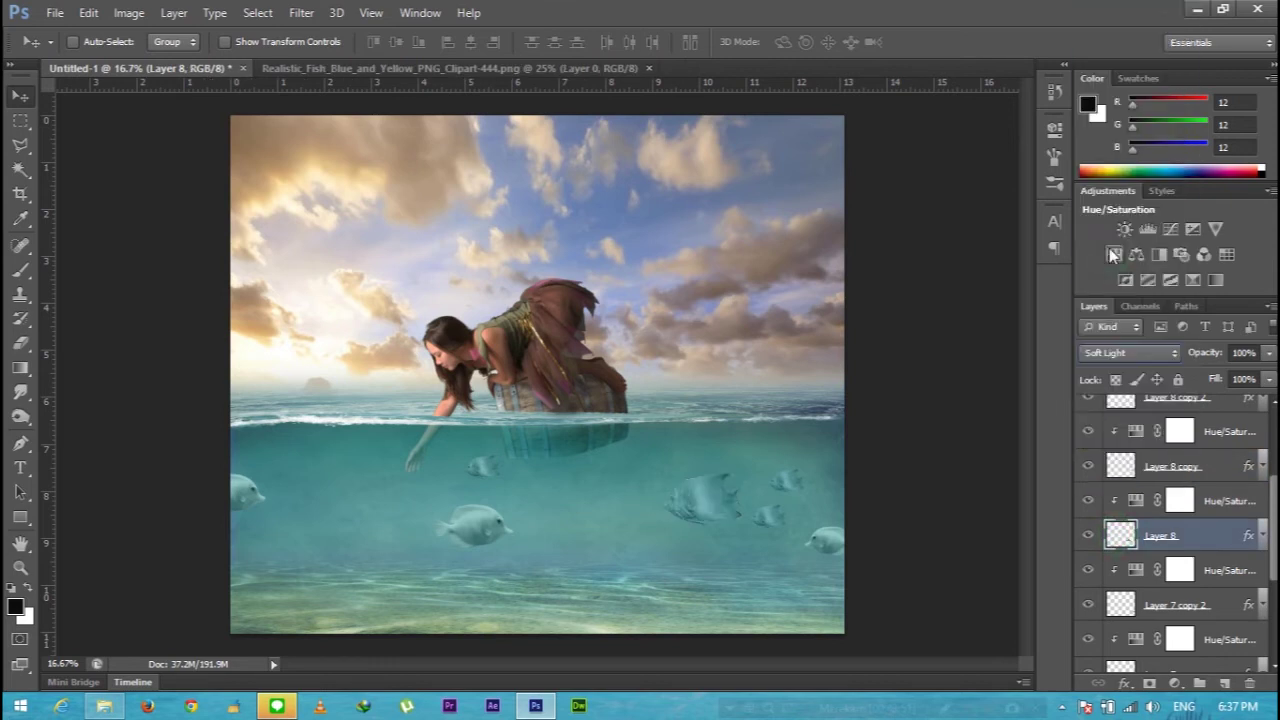
- Scroll down the Layers panel and select Layer 7
scroll(1200, 540, "down", 1)
scroll(1200, 540, "down", 1)
scroll(1200, 540, "down", 2)
scroll(1200, 560, "down", 1)
left_click(1203, 572)
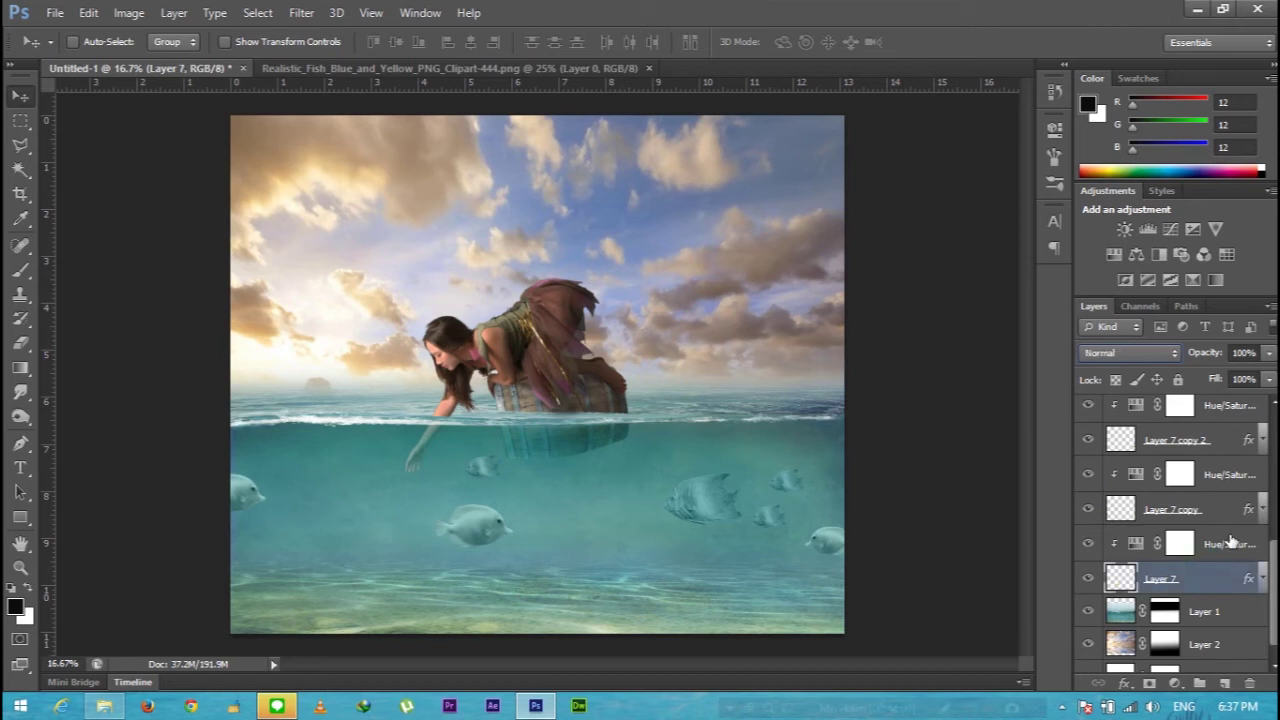
- Duplicate Layer 7 with its Hue/Saturation, placing the copy left and rotating it
left_click(1232, 543, "shift")
key("ctrl+j")
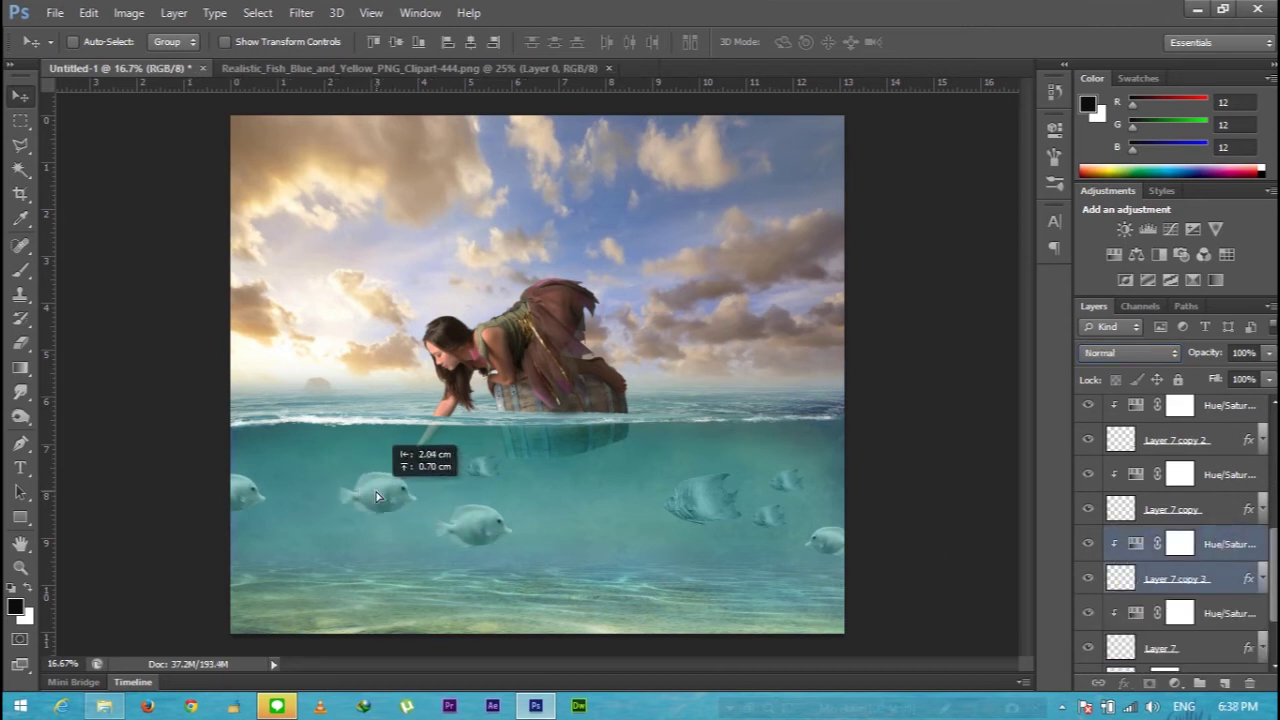
left_click_drag(484, 530, 384, 497)
key("ctrl+t")
left_click_drag(297, 518, 336, 556)
- Shrink the fish copy to under half size, then rotate and reposition it
key("ctrl+plus")
key("ctrl+plus")
key("ctrl+plus")
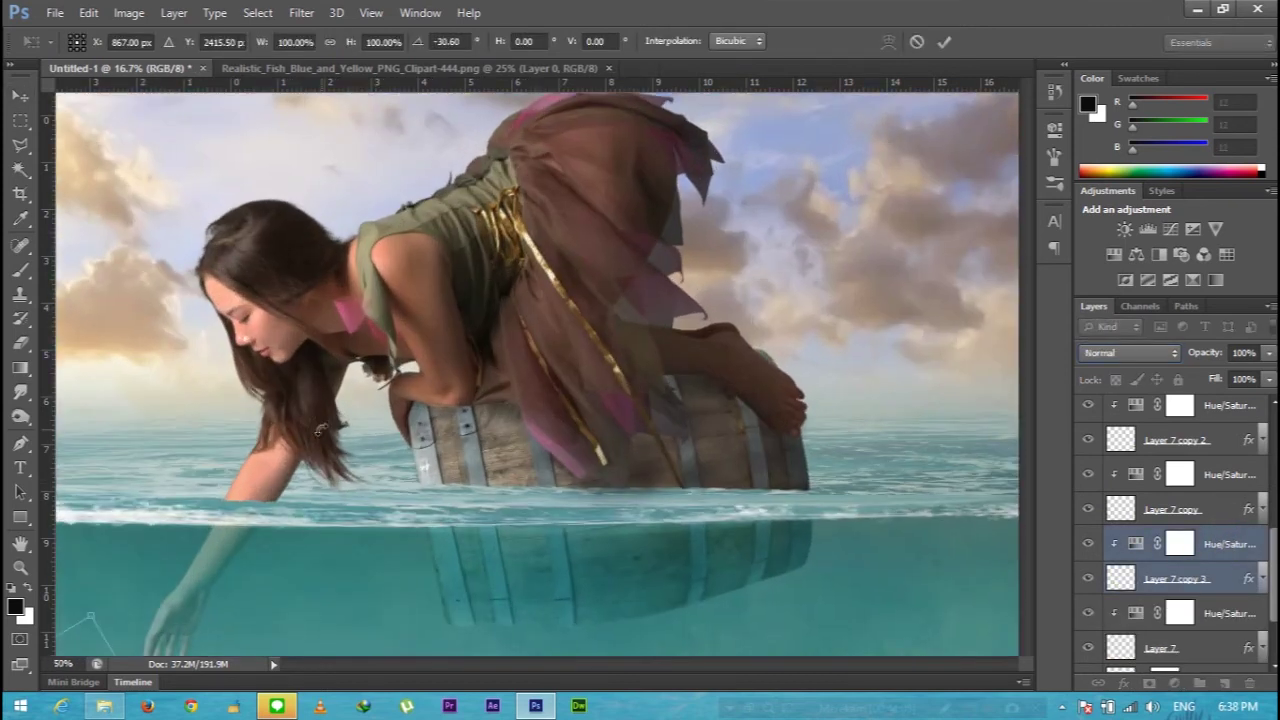
scroll(592, 665, "left", 5)
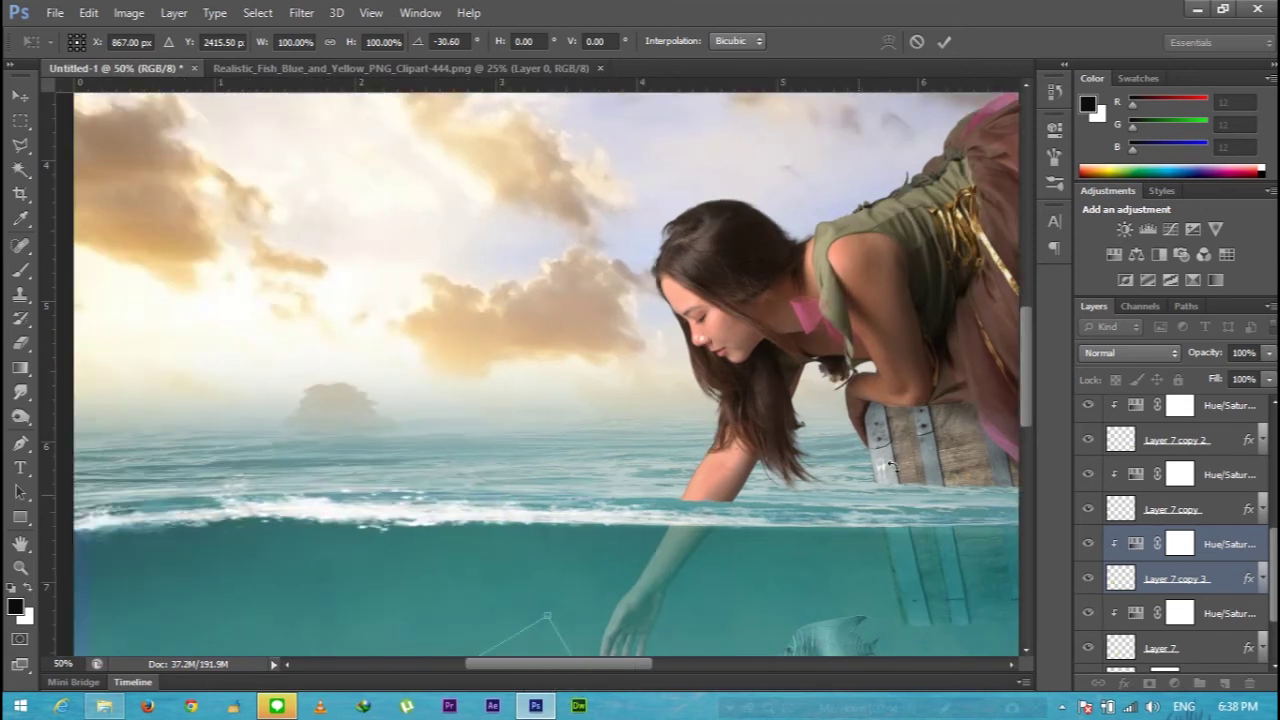
scroll(540, 400, "down", 2)
scroll(540, 400, "down", 1)
left_click_drag(546, 334, 478, 440)
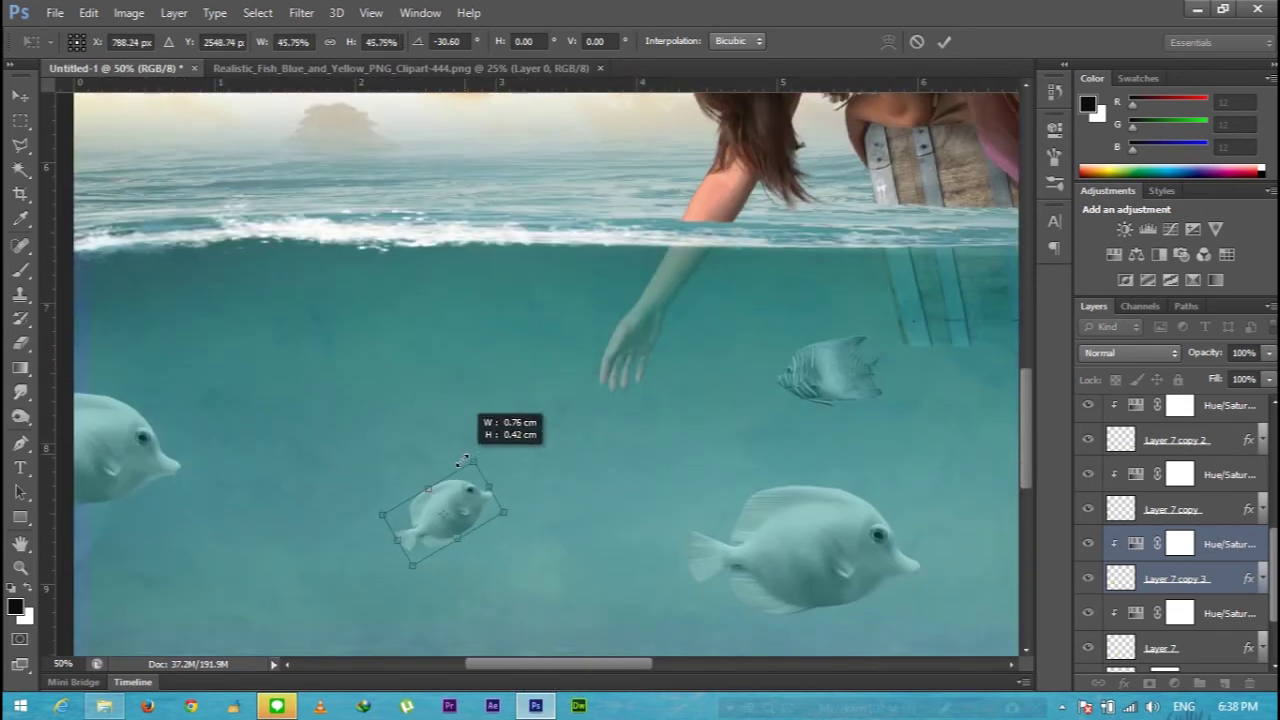
left_click_drag(383, 586, 420, 578)
mouse_move(434, 532)
left_mouse_down()
mouse_move(551, 424)
mouse_move(659, 445)
mouse_move(721, 404)
mouse_move(660, 445)
left_mouse_up()
key("Return")
- Mirror a copy of the small fish horizontally
key("ctrl+t")
right_click(636, 457)
left_click(720, 414)
key("Return")
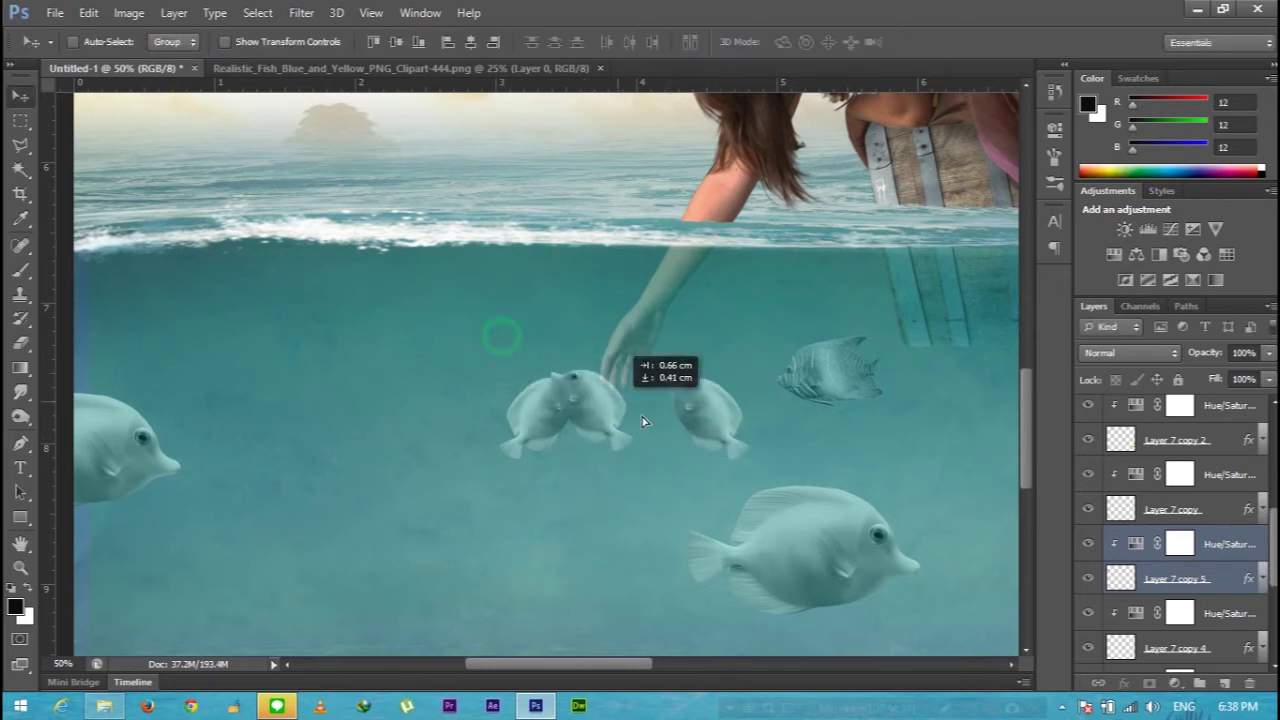
- Shrink another fish copy much smaller and place it
key("ctrl+t")
mouse_move(612, 410)
left_mouse_down()
mouse_move(658, 440)
mouse_move(633, 412)
left_mouse_up()
key("Return")
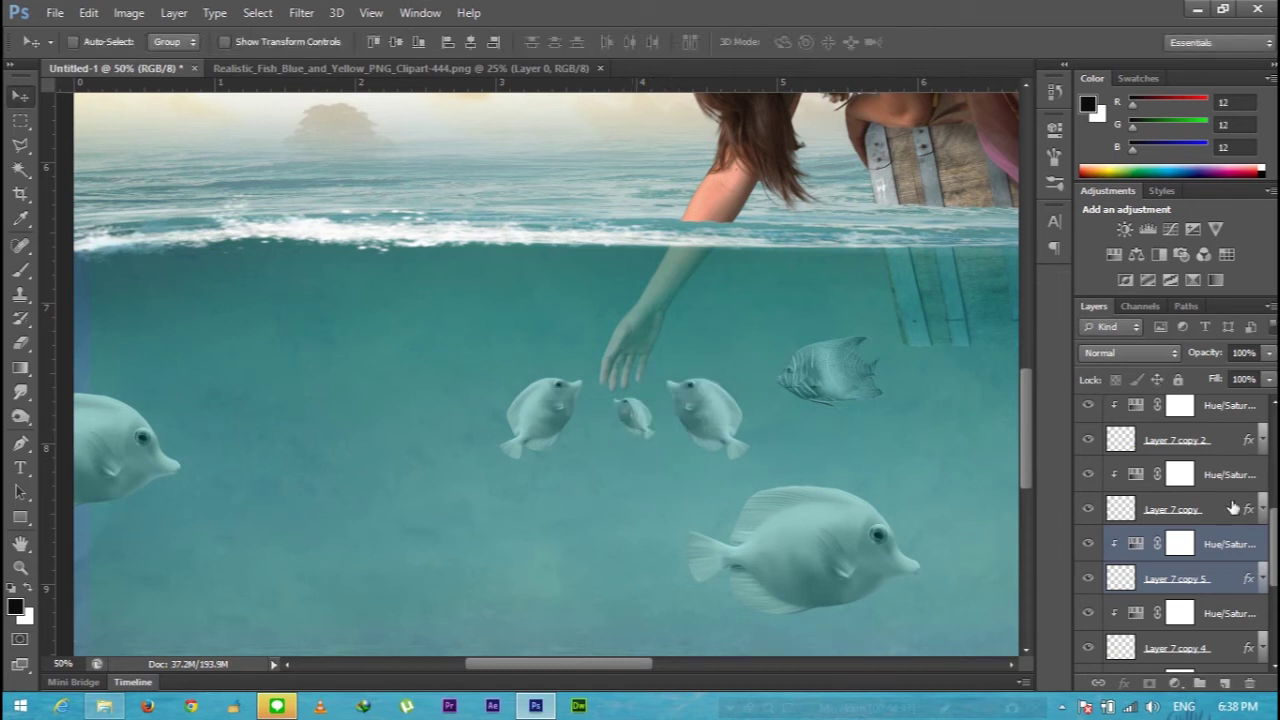
- Set Layer 7 copy 5 and Layer 7 copy 4 to Soft Light
left_click(1138, 580)
left_click(1130, 352)
left_click(1110, 258)
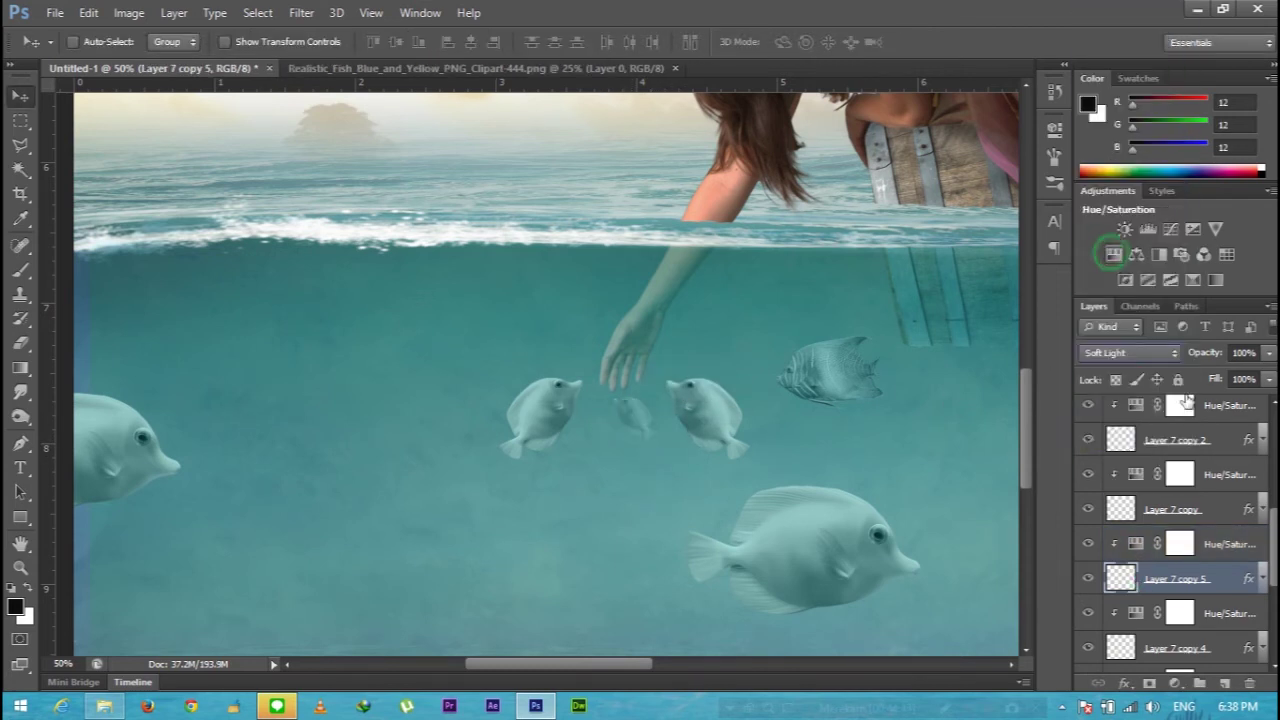
scroll(1170, 530, "down", 3)
left_click(1120, 540)
left_click(1105, 352)
left_click(1100, 263)
scroll(1170, 520, "down", 1)
- Set Layer 7 copy 3 to Soft Light after briefly trying Hard Light
left_click(1120, 517)
left_click(1088, 517)
left_click(1088, 519)
left_click(1170, 355)
left_click(1118, 274)
left_click(1130, 352)
left_click(1105, 260)
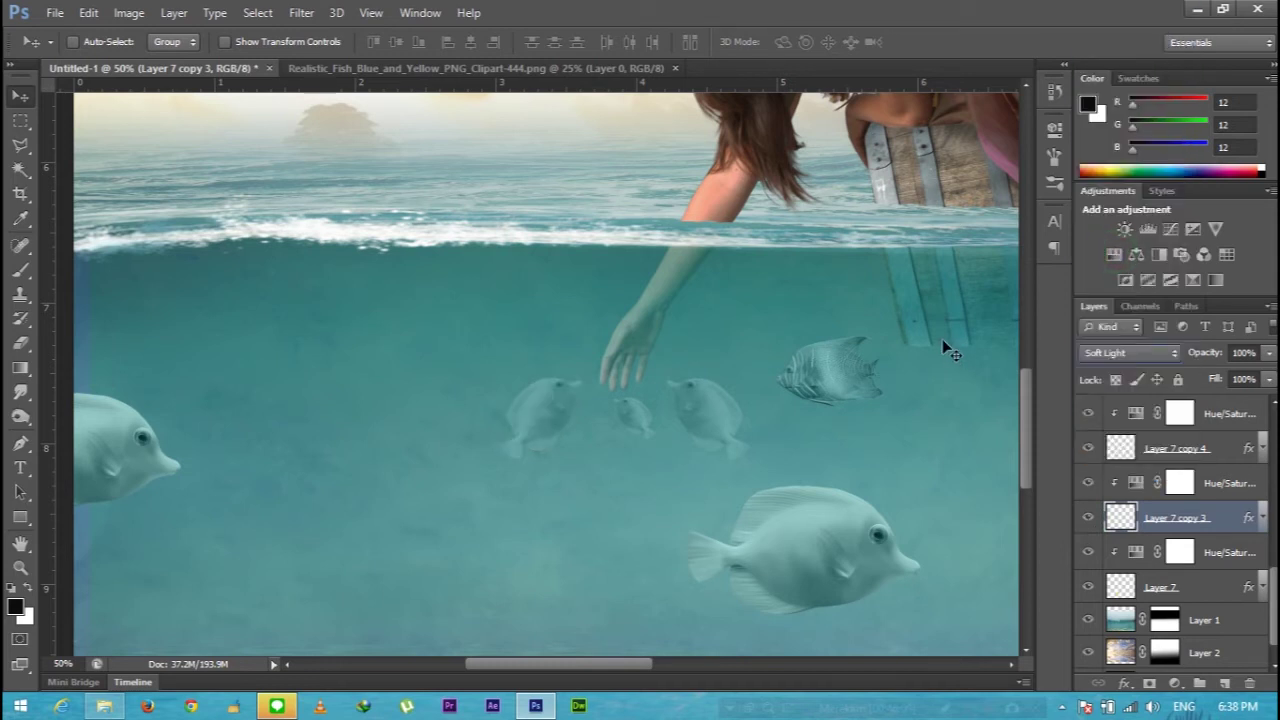
key("ctrl+minus")
key("ctrl+minus")
key("ctrl+minus")
key("ctrl+minus")
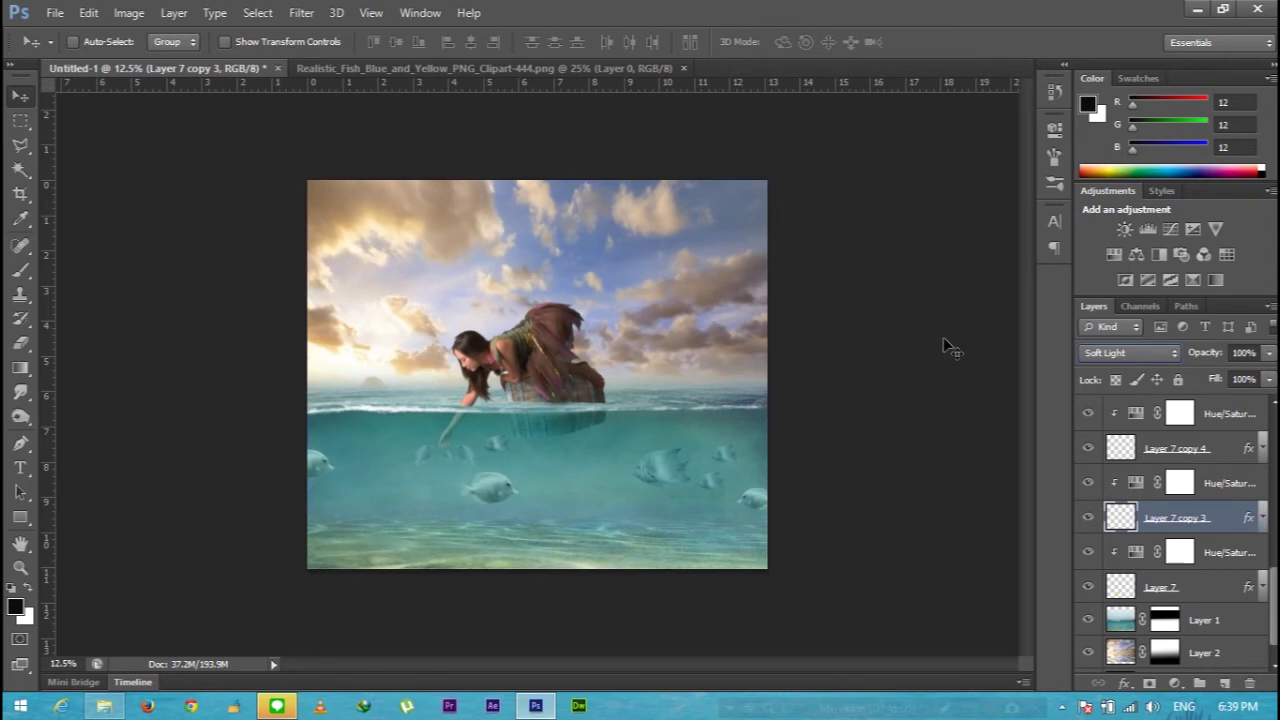
- Group the selected fish layers and name the group 'Ikan'
left_click_drag(1270, 590, 1270, 420)
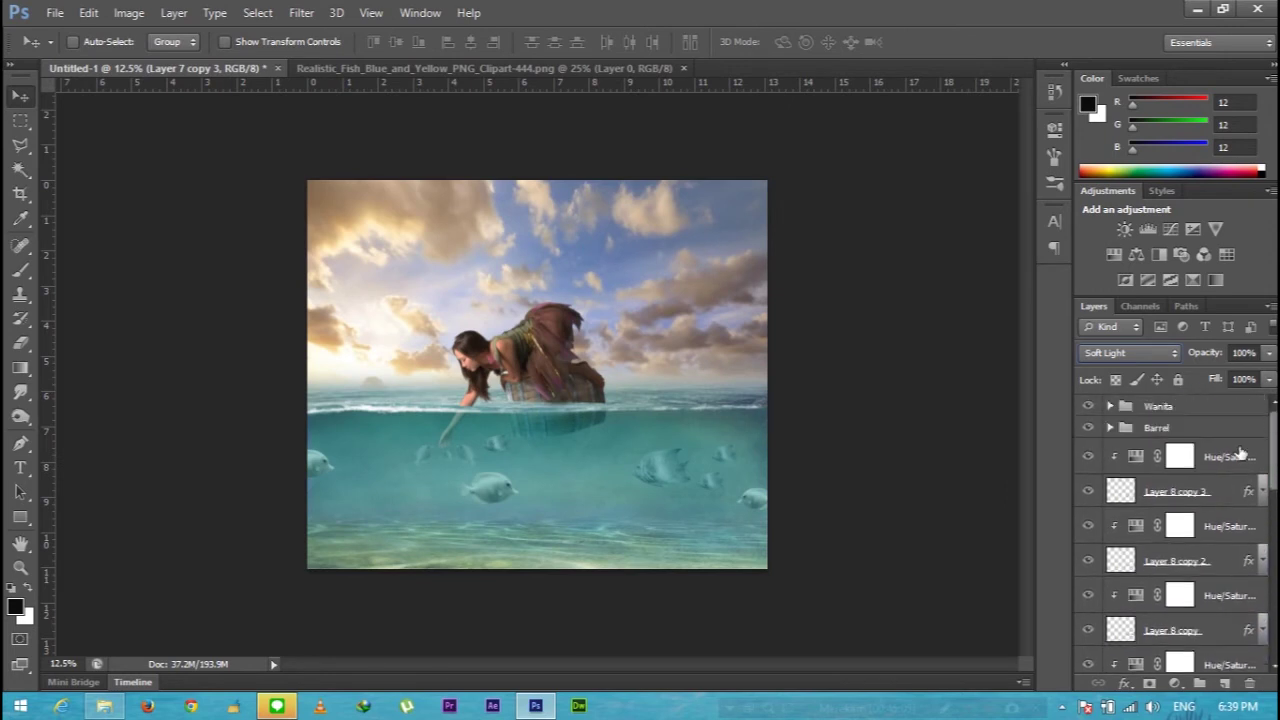
left_click(1235, 457, "shift")
key("ctrl+g")
double_click(1156, 452)
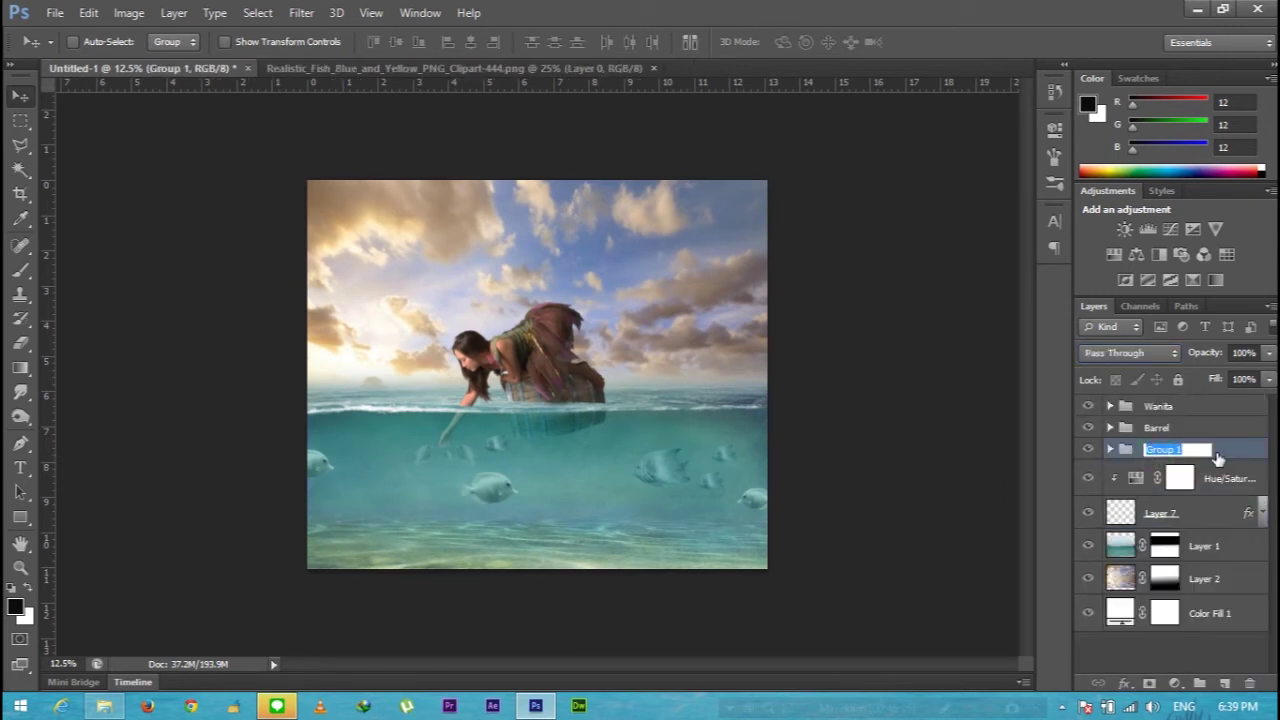
type("Ikan")
left_click(1232, 454)
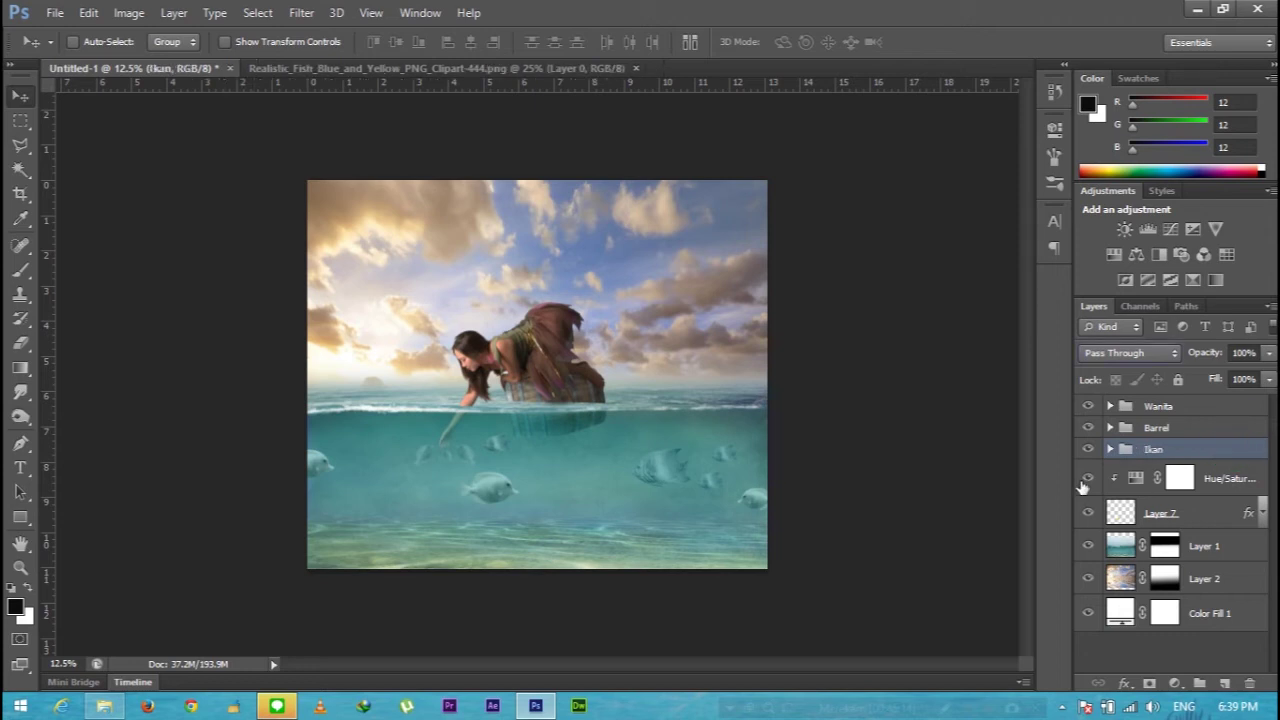
- Move Layer 7 and its Hue/Saturation into Ikan and close the fish clipart image
left_click_drag(1215, 493, 1207, 461)
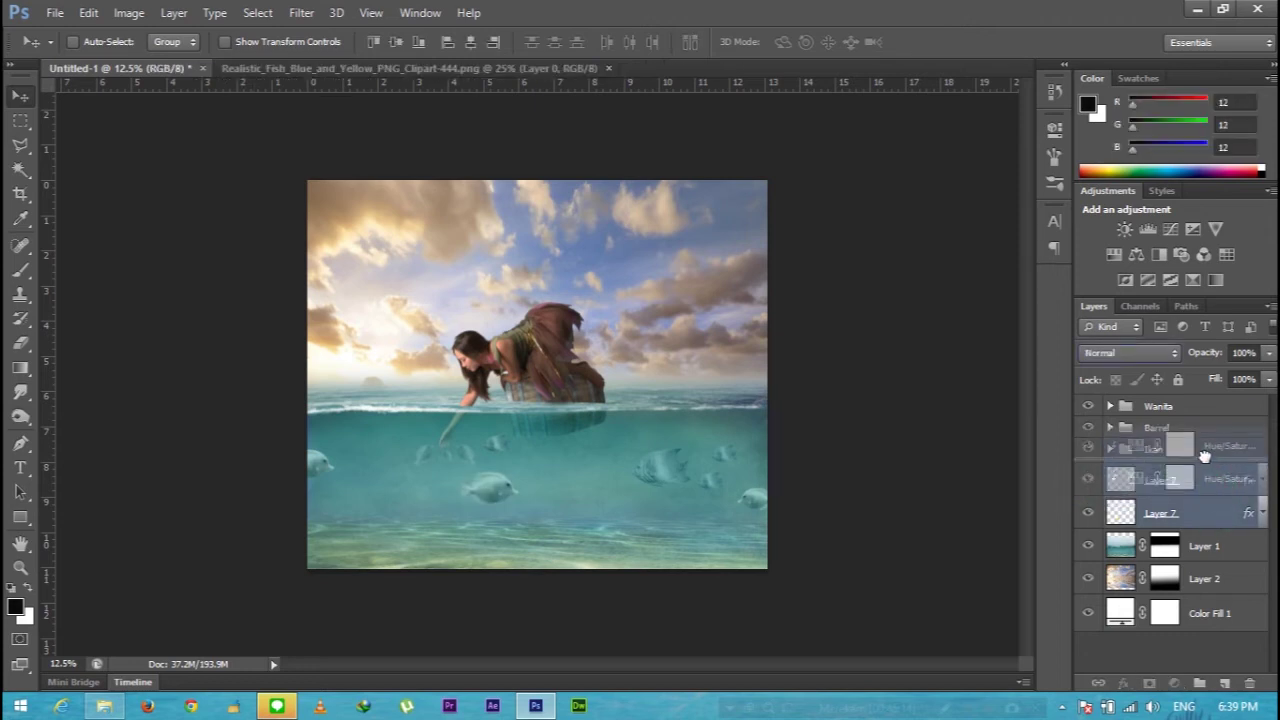
left_click(615, 68)
left_click(635, 68)
- Open the water splash image and drag it into the composition
key("ctrl+o")
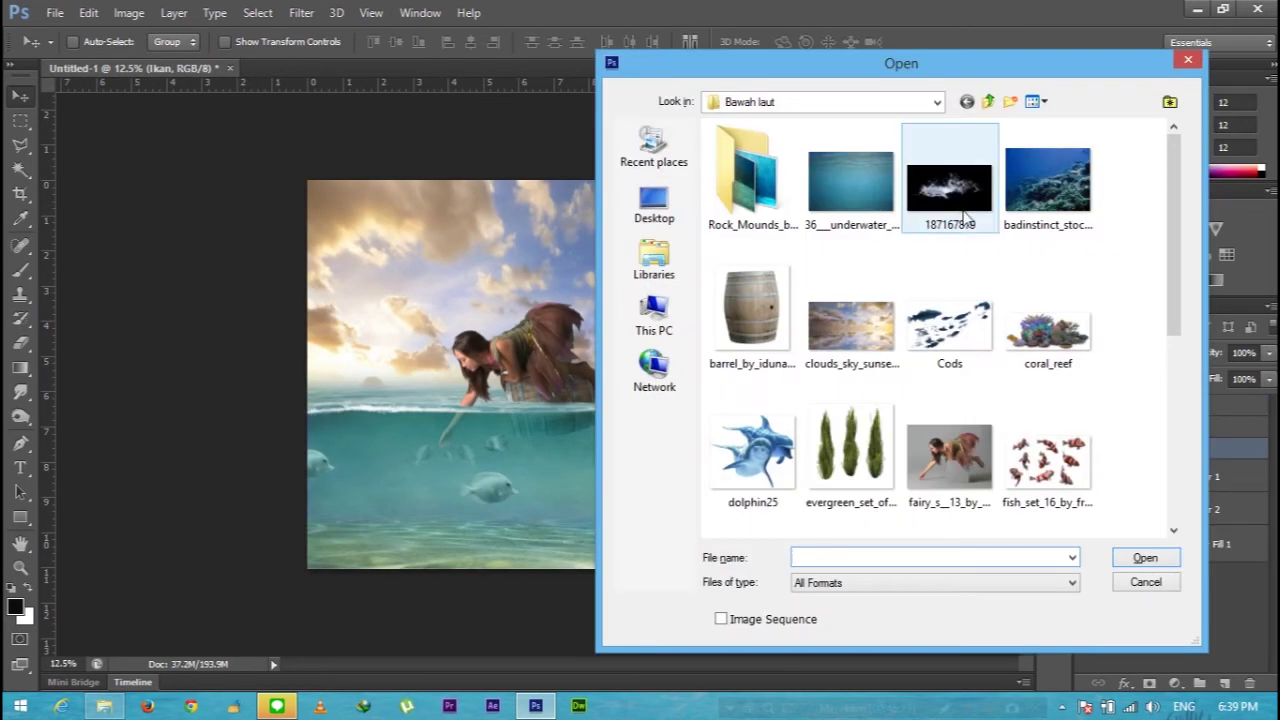
key("Escape")
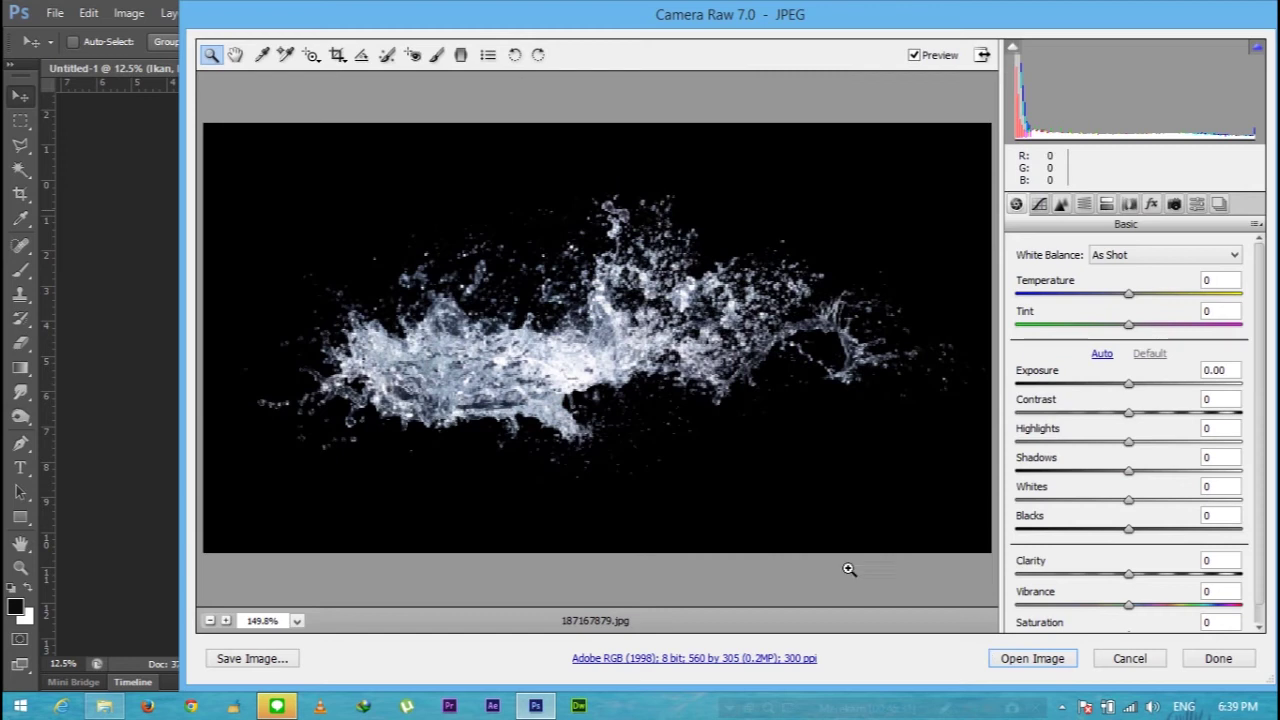
left_click(1046, 657)
left_click_drag(489, 384, 520, 390)
- Move Layer 9 to the top, set it to Screen, and place it on the barrel
left_click_drag(1222, 458, 1215, 404)
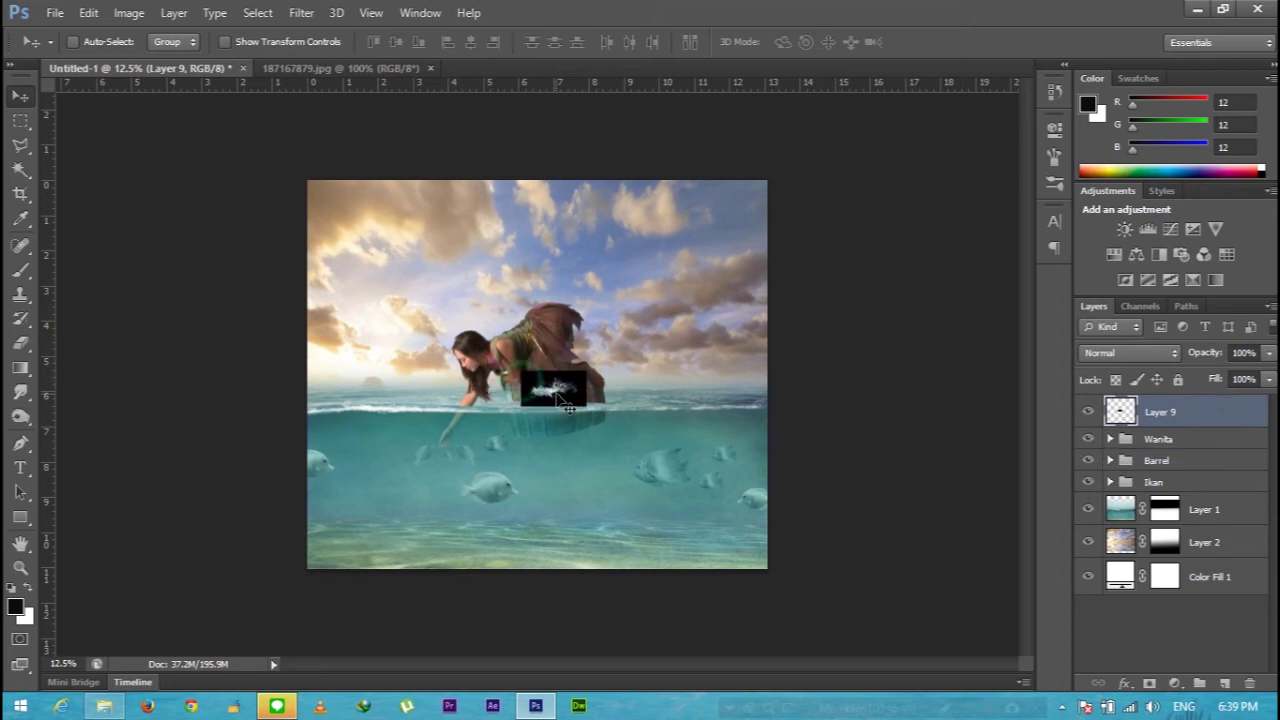
scroll(560, 400, "up", 4)
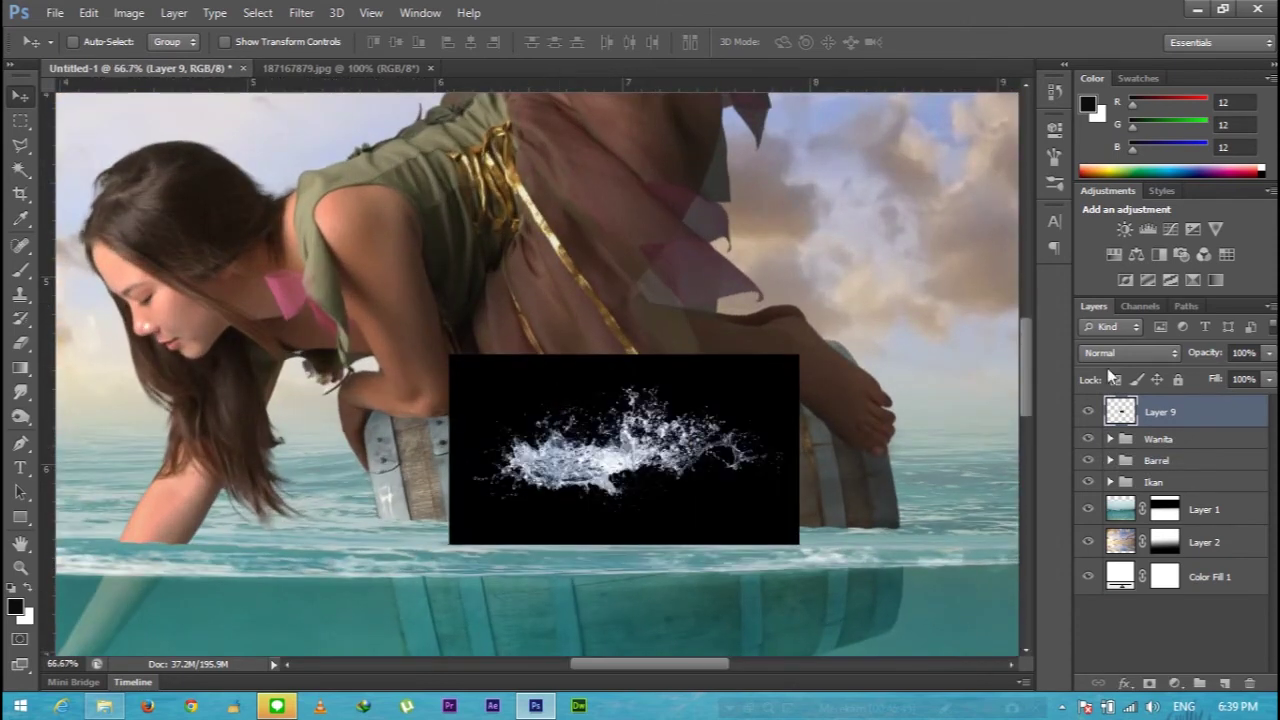
left_click(1120, 353)
left_click(1100, 163)
left_click_drag(662, 469, 896, 520)
scroll(732, 665, "right", 2)
key("ctrl+plus")
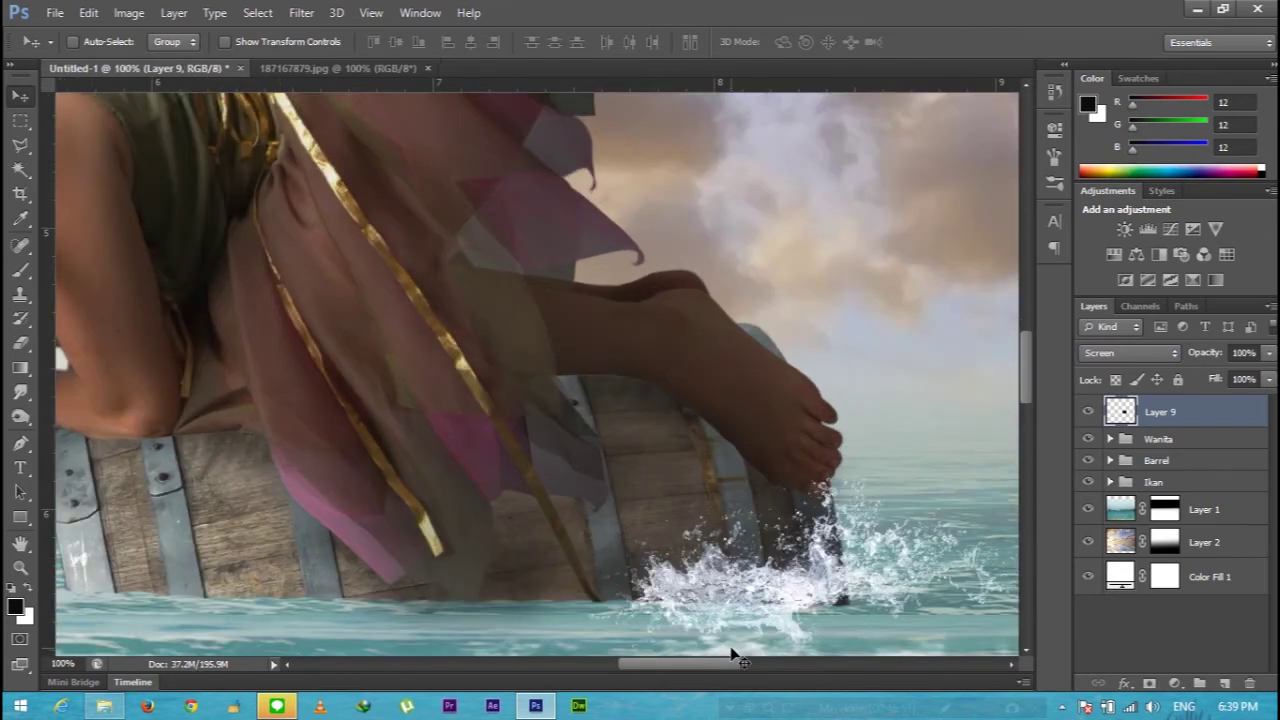
key("ctrl+t")
scroll(640, 635, "right", 3)
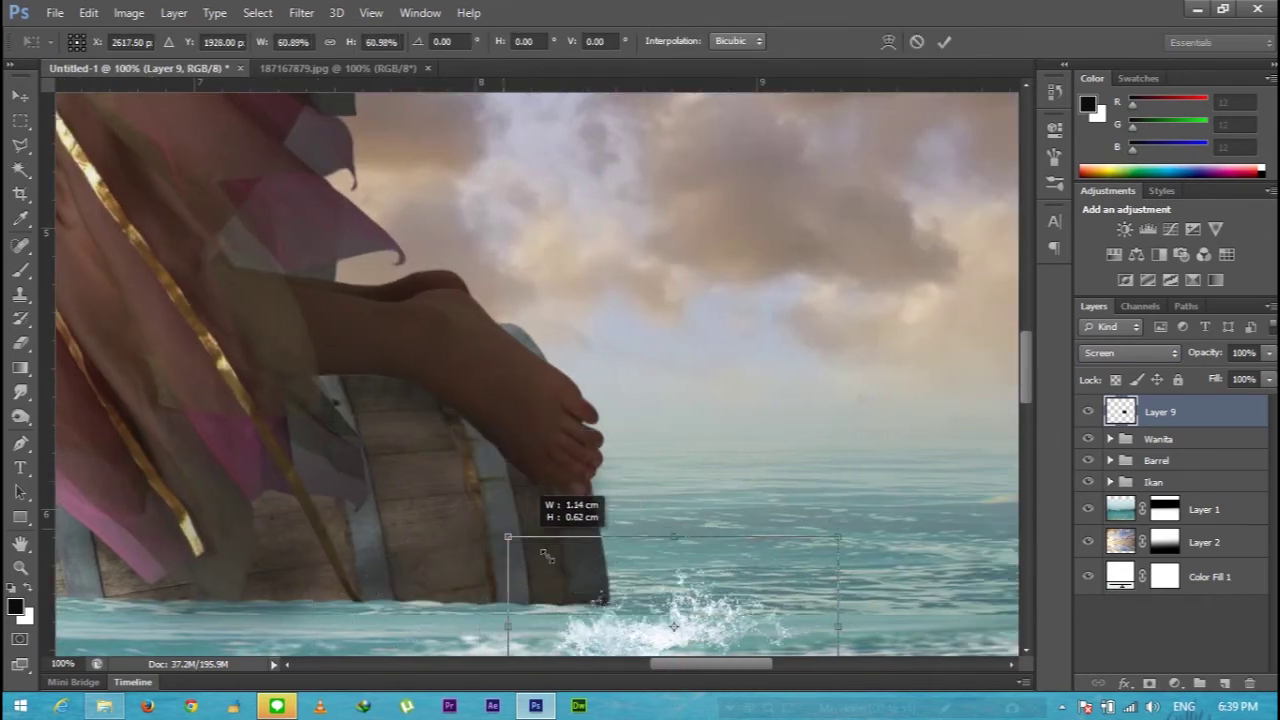
- Shrink the splash to about half size and tilt it onto the barrel's waterline
left_click_drag(314, 430, 436, 496)
left_click_drag(535, 581, 565, 608)
left_click_drag(785, 522, 753, 495)
left_click_drag(652, 606, 657, 601)
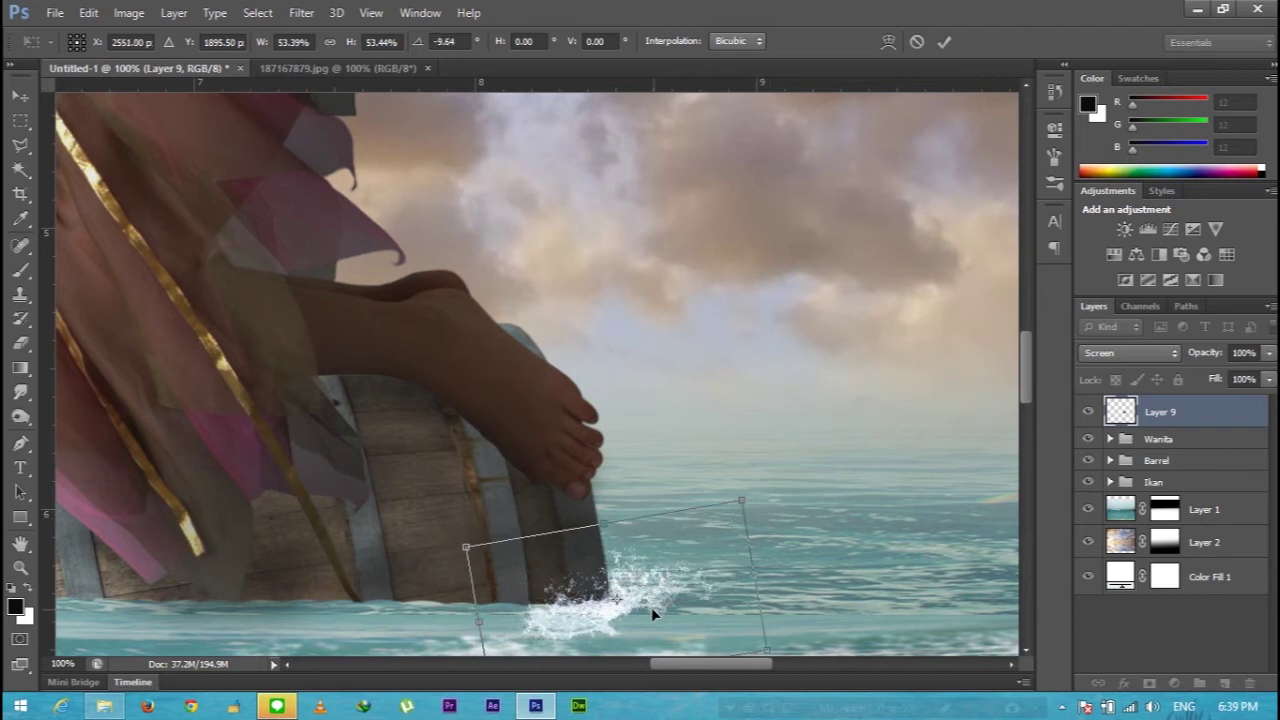
key("Return")
- Lower the splash slightly and rotate it about 4 degrees
key("ctrl+t")
left_click_drag(1027, 385, 1027, 410)
left_click_drag(616, 530, 616, 491)
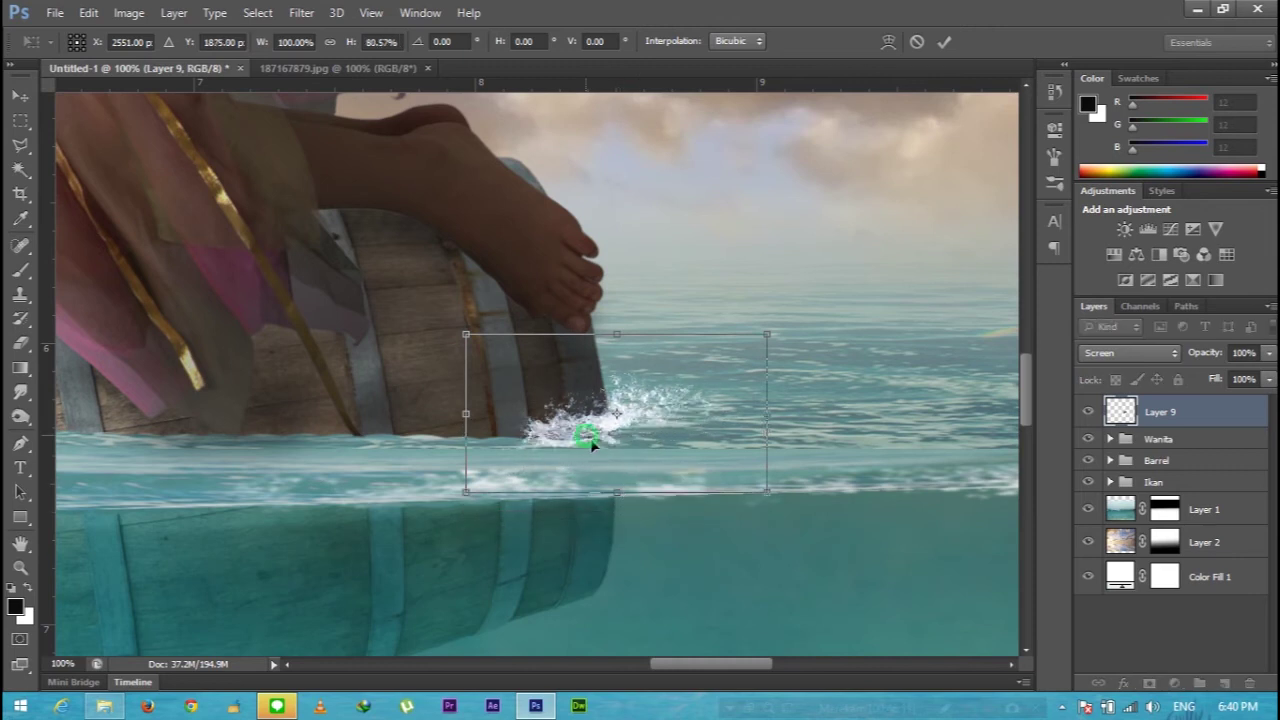
left_click_drag(590, 438, 591, 459)
key("Up")
key("Up")
left_click_drag(840, 546, 711, 469)
key("Return")
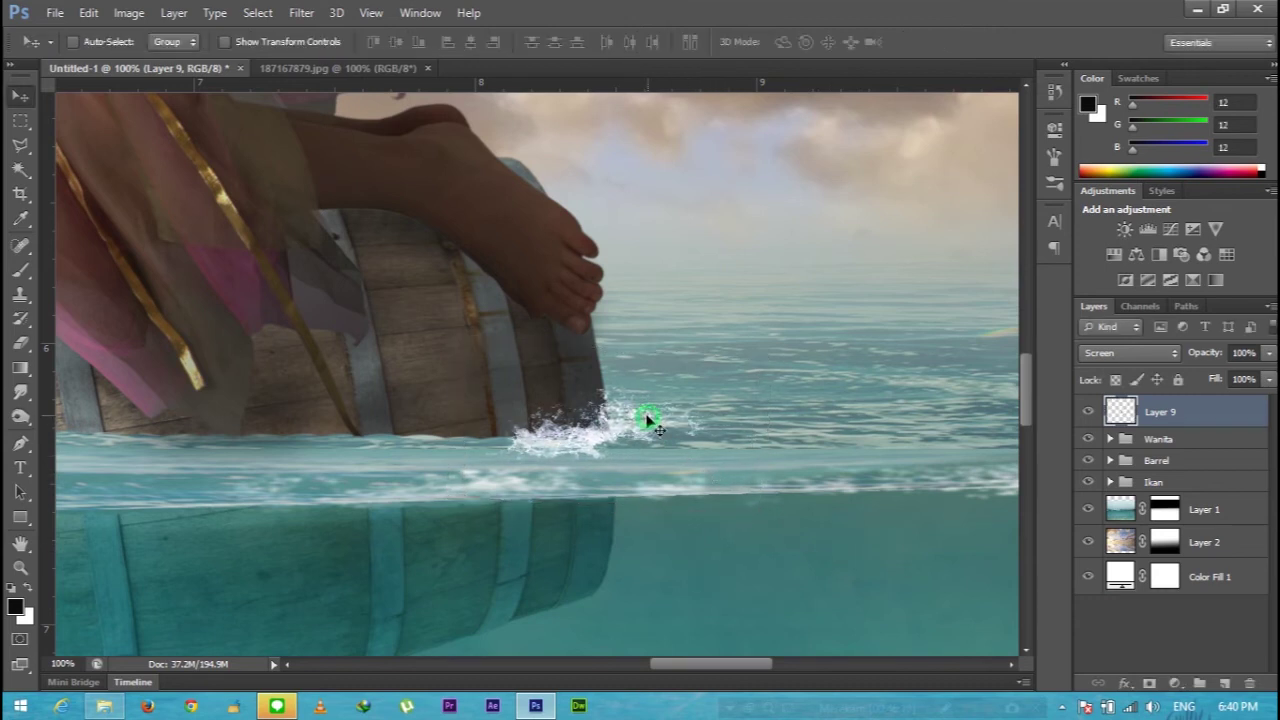
- Place a vertically flipped, slightly rotated and flattened splash copy further left along the barrel
left_click_drag(650, 440, 505, 455)
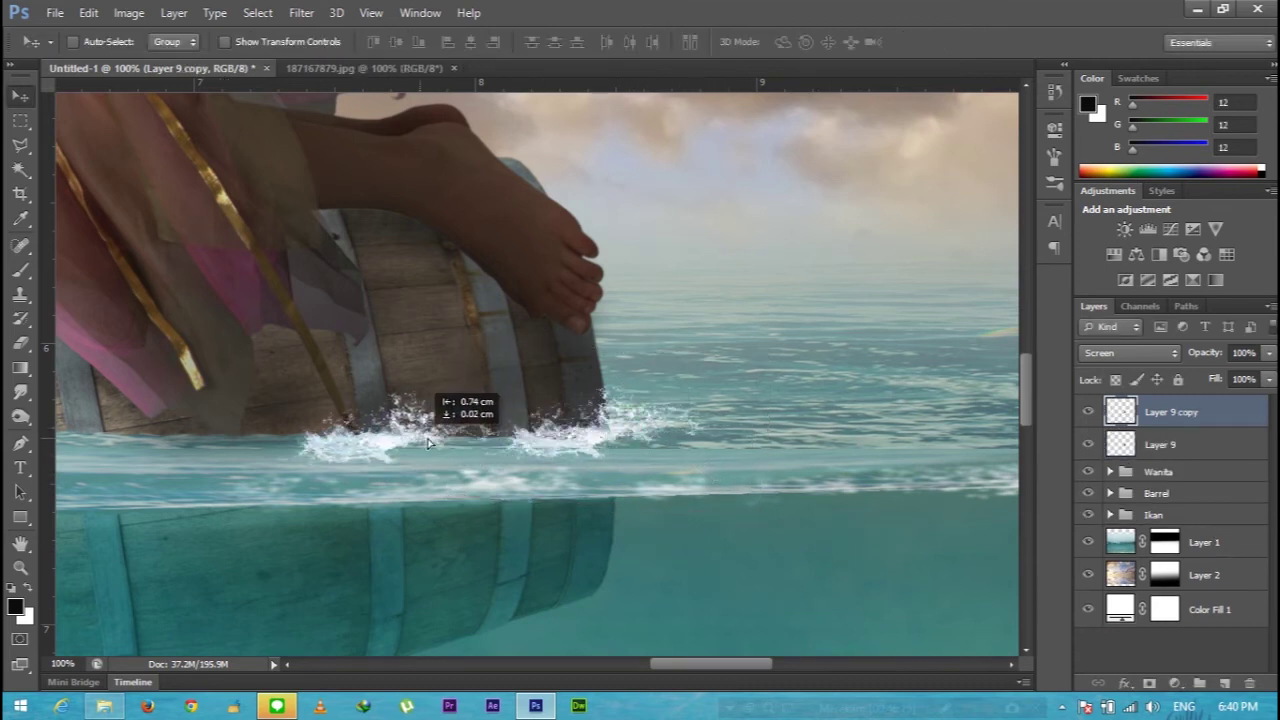
key("ctrl+t")
right_click(458, 470)
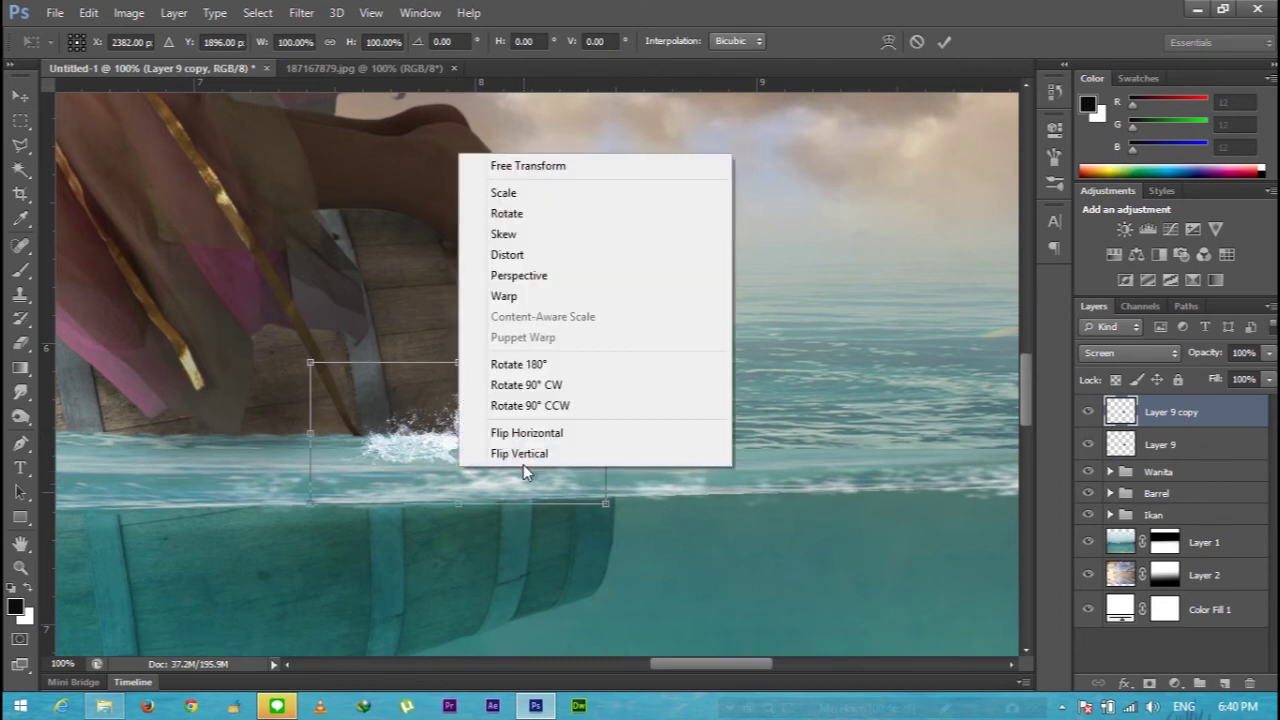
left_click(520, 452)
left_click_drag(457, 443, 419, 441)
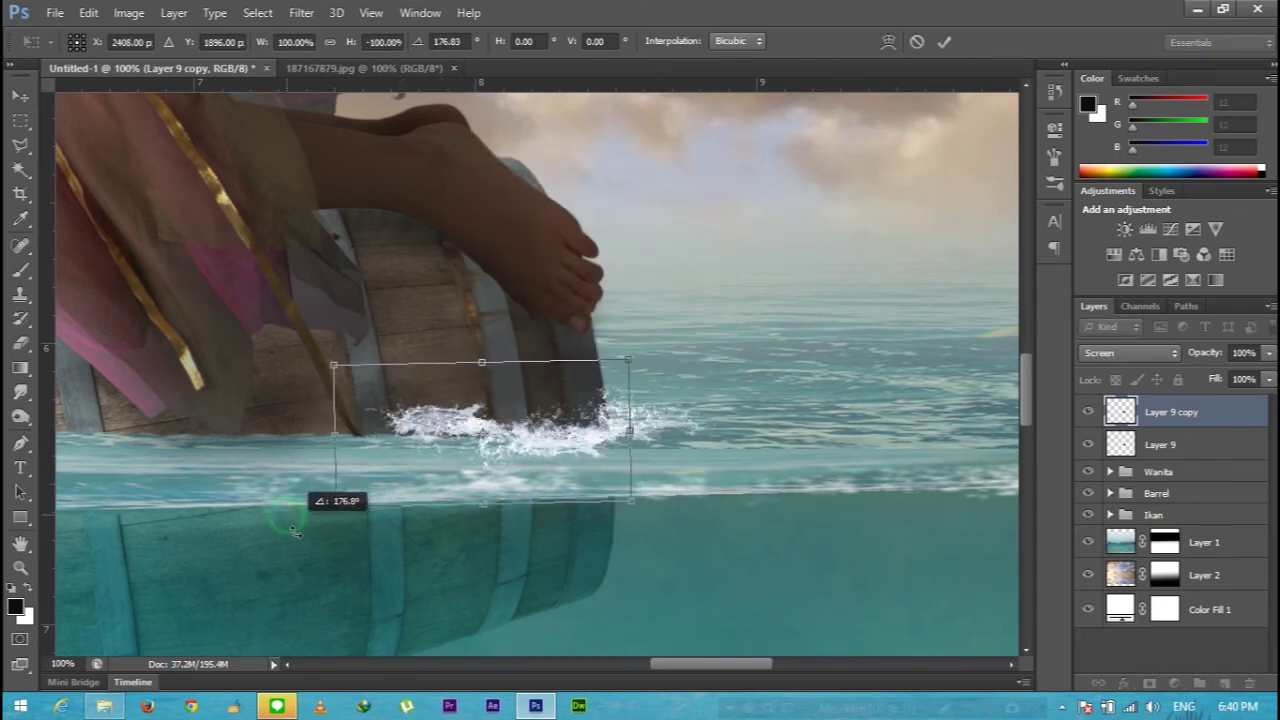
mouse_move(334, 510)
left_mouse_down()
mouse_move(380, 425)
mouse_move(437, 427)
left_mouse_up()
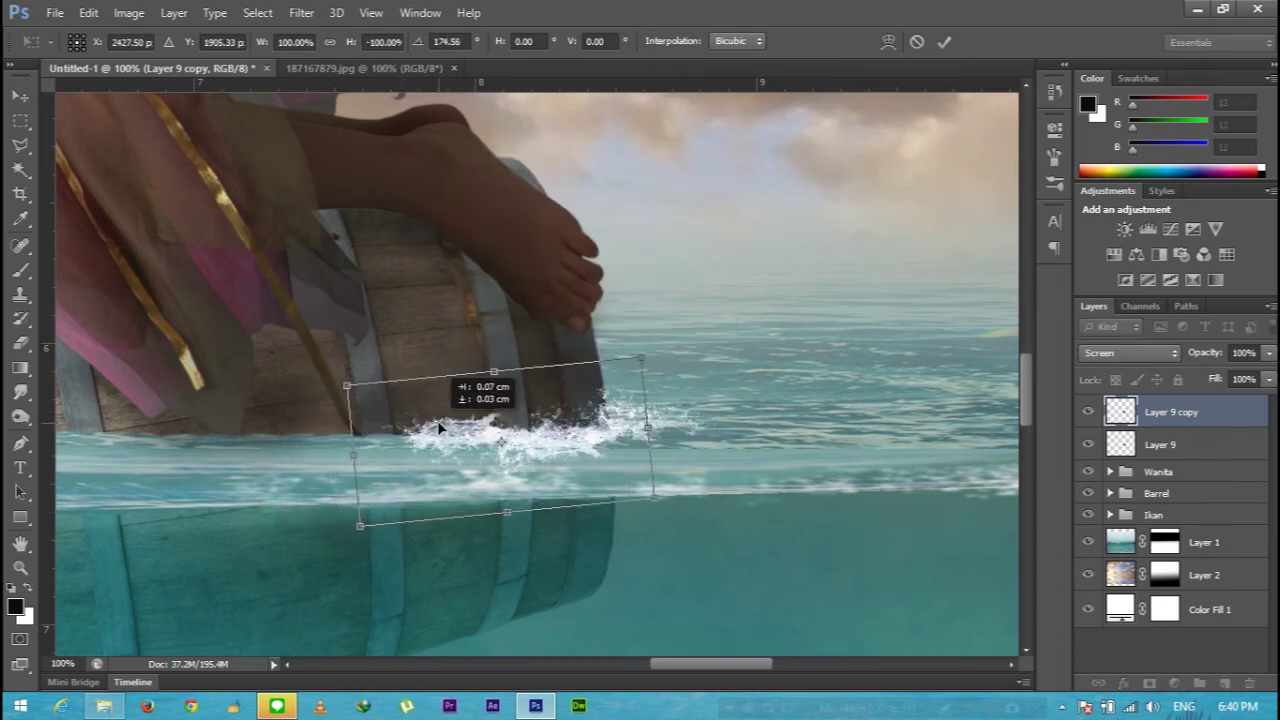
left_click_drag(490, 370, 497, 397)
left_click_drag(473, 455, 476, 436)
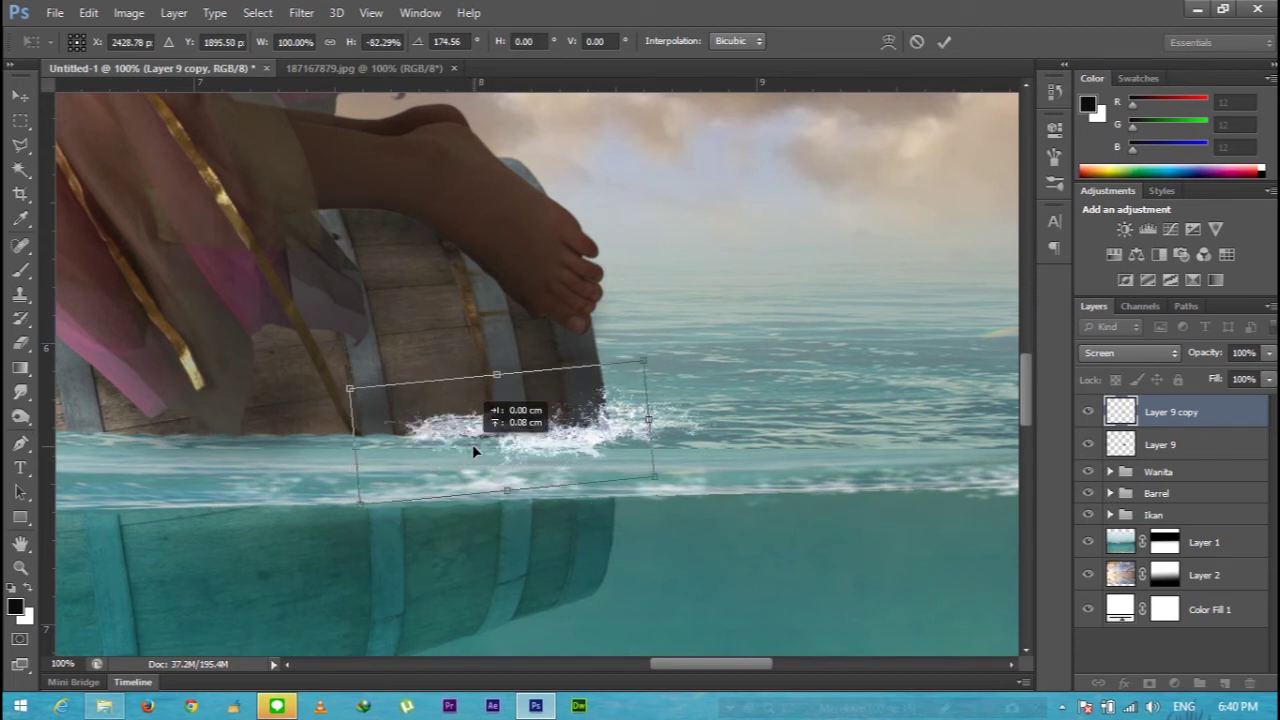
key("Return")
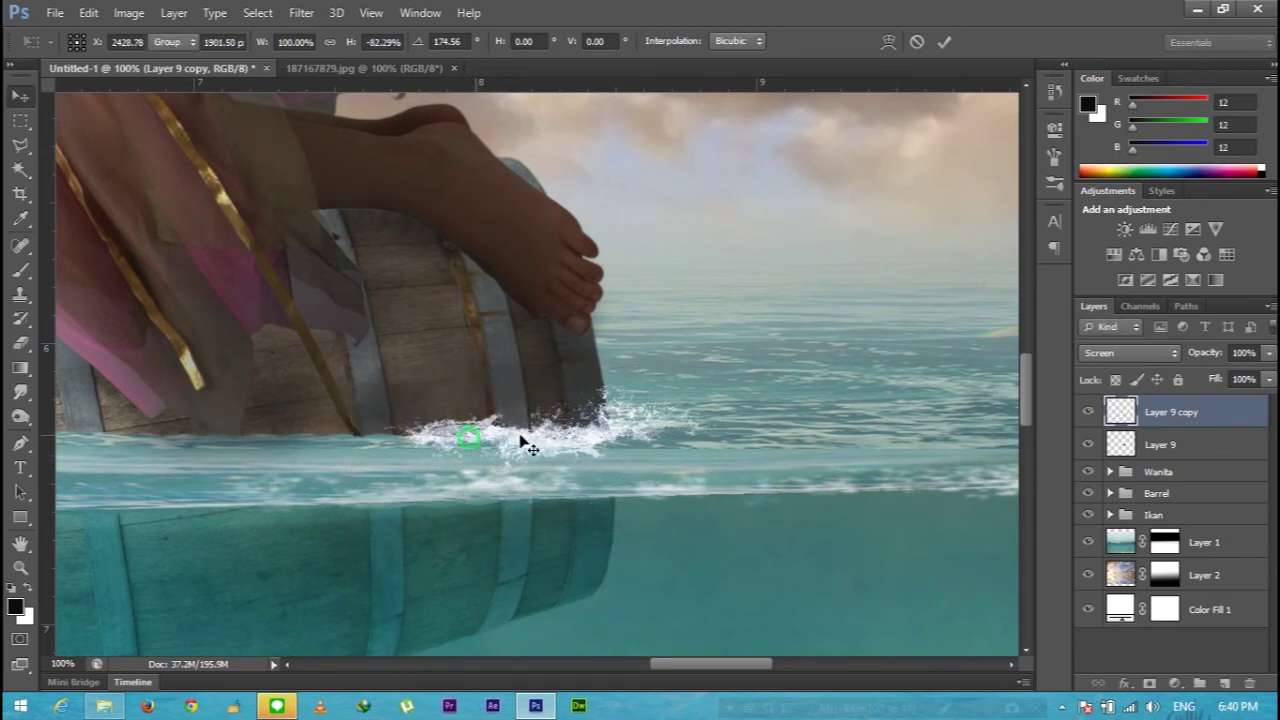
- Add a layer mask to the splash copy and pick the brush to paint it
left_click(1149, 683)
left_click(20, 270)
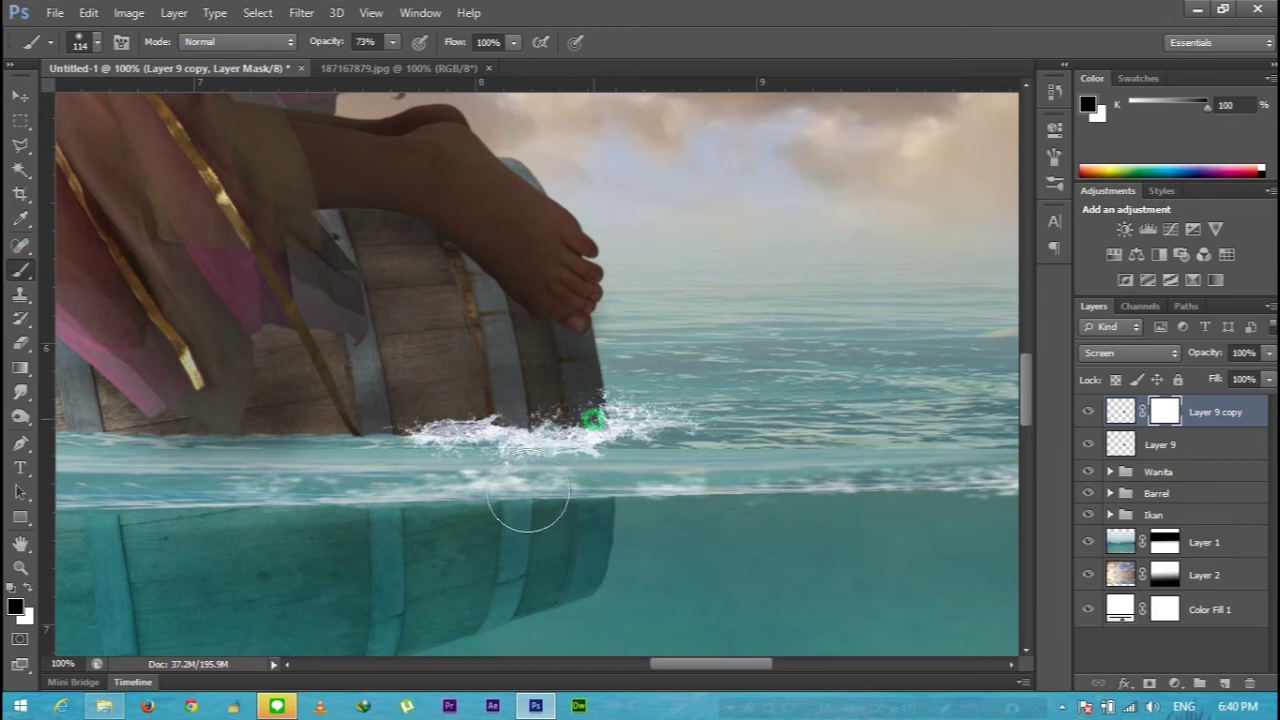
scroll(737, 606, "left", 3)
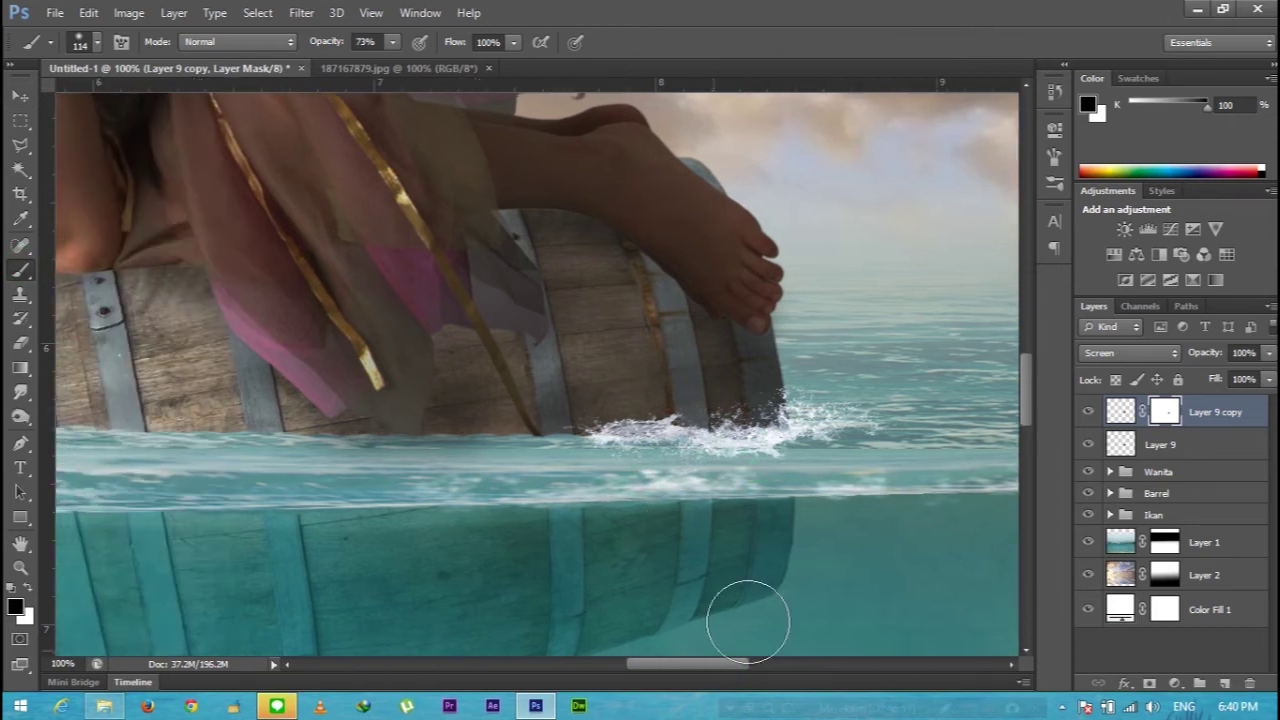
- Duplicate the original splash layer and move the copy left along the barrel
left_click(1125, 444)
key("ctrl+j")
left_click_drag(820, 427, 537, 443)
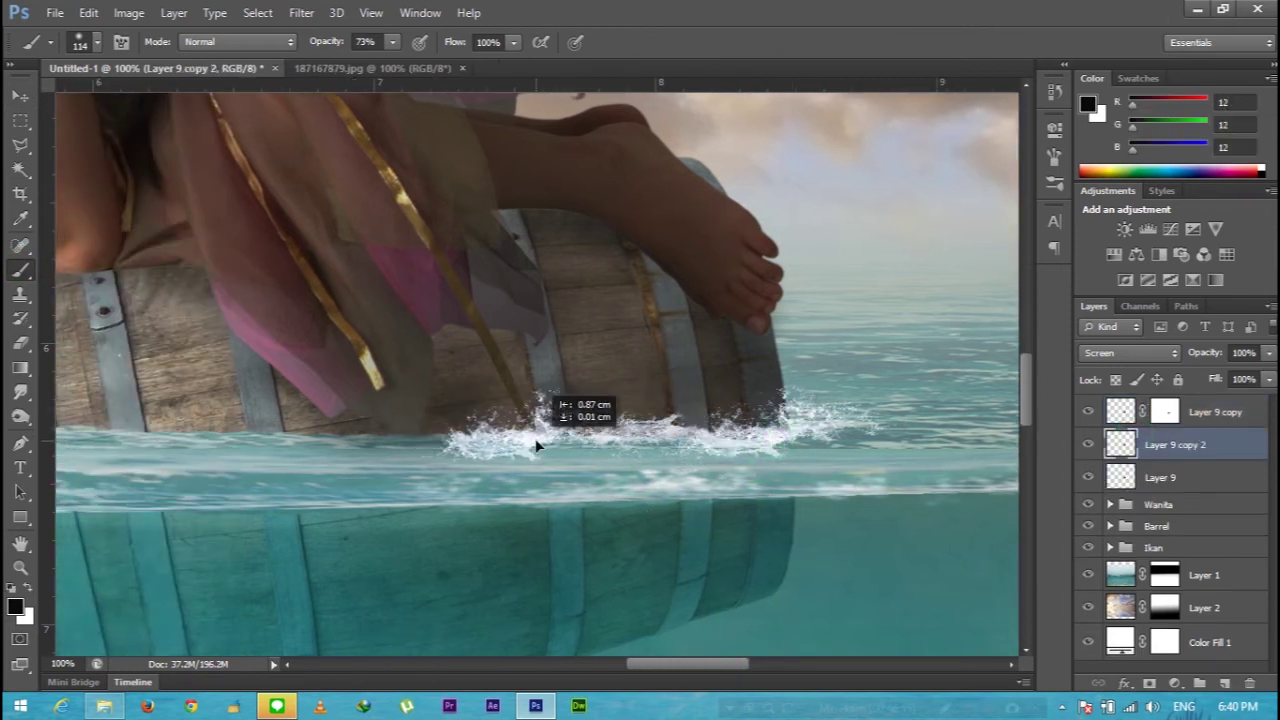
- Shift the new splash copy left and tilt it to follow the barrel
key("ctrl+t")
key("v")
key("Return")
left_click_drag(618, 455, 583, 441)
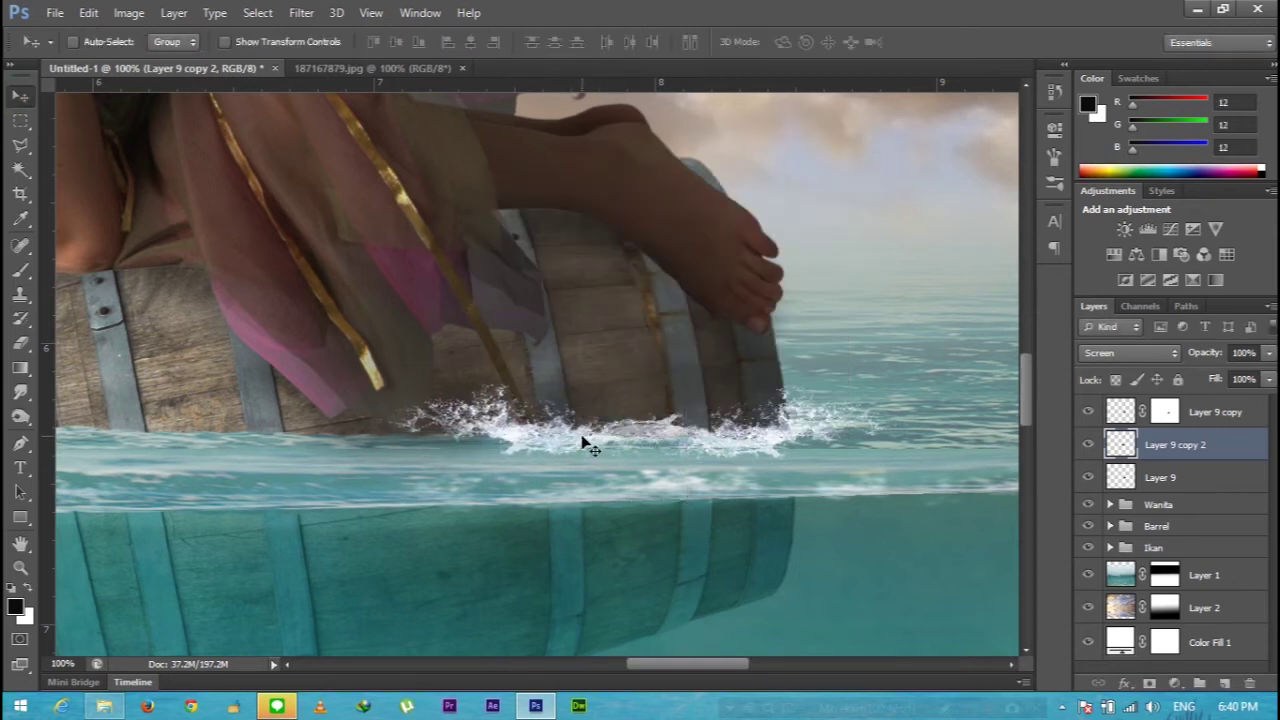
key("ctrl+t")
mouse_move(309, 517)
left_mouse_down()
mouse_move(567, 443)
mouse_move(371, 437)
left_mouse_up()
key("Return")
- Duplicate the splash again and reposition the third copy
key("ctrl+j")
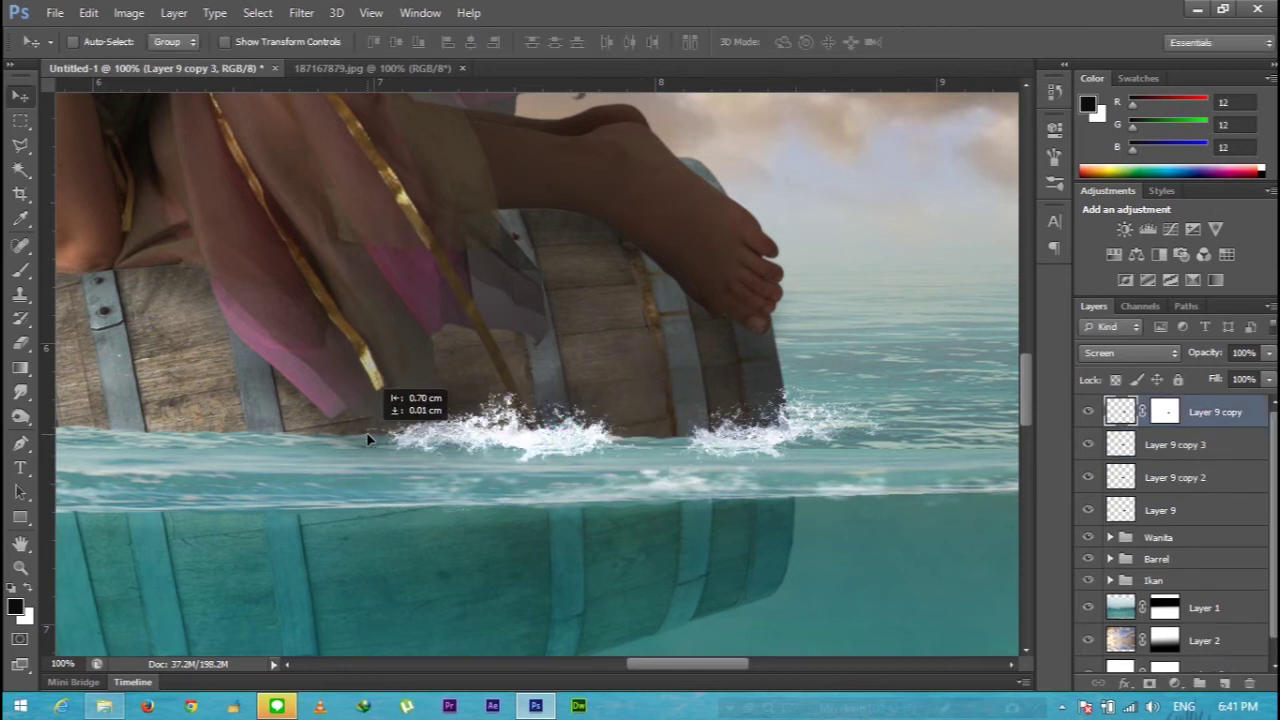
left_click(1158, 452)
left_click_drag(500, 430, 430, 395)
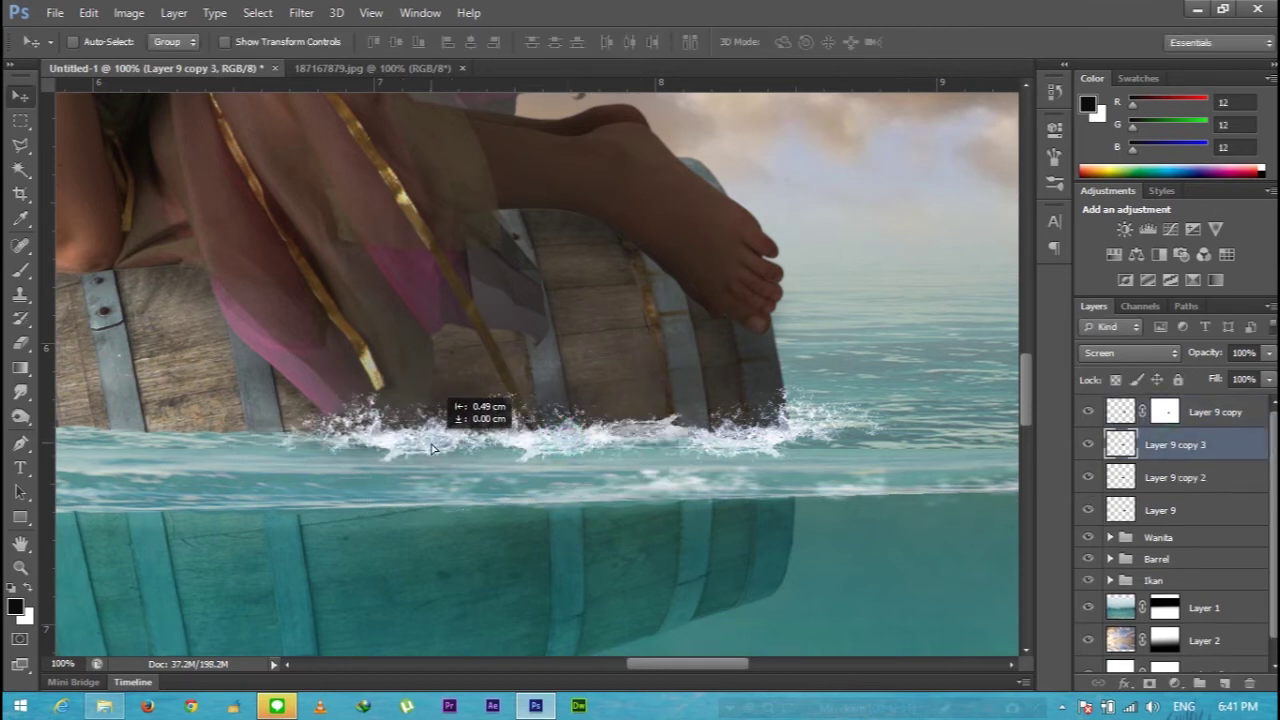
left_click_drag(700, 663, 666, 677)
- Add a splash copy along the barrel, flipped horizontally and vertically, squashed and levelled
key("ctrl+j")
left_click_drag(691, 457, 557, 445)
key("ctrl+t")
right_click(555, 438)
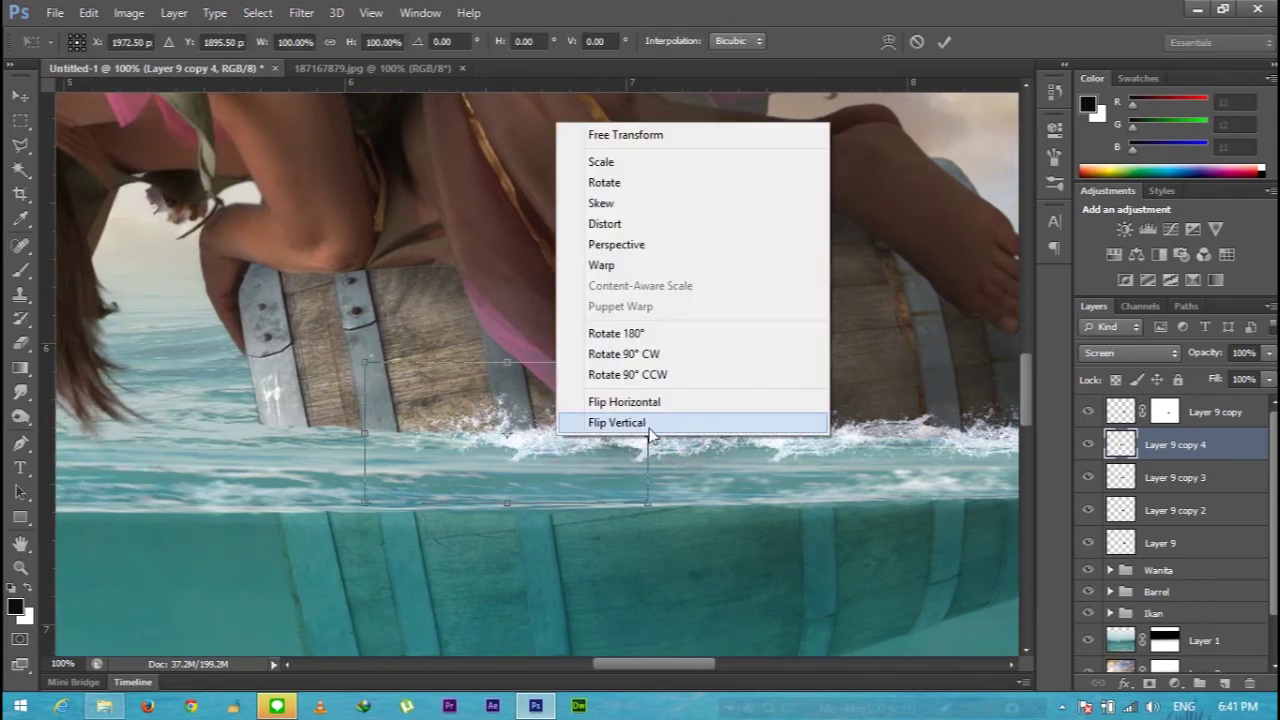
left_click(640, 428)
right_click(574, 437)
left_click(600, 402)
left_click_drag(461, 439, 477, 445)
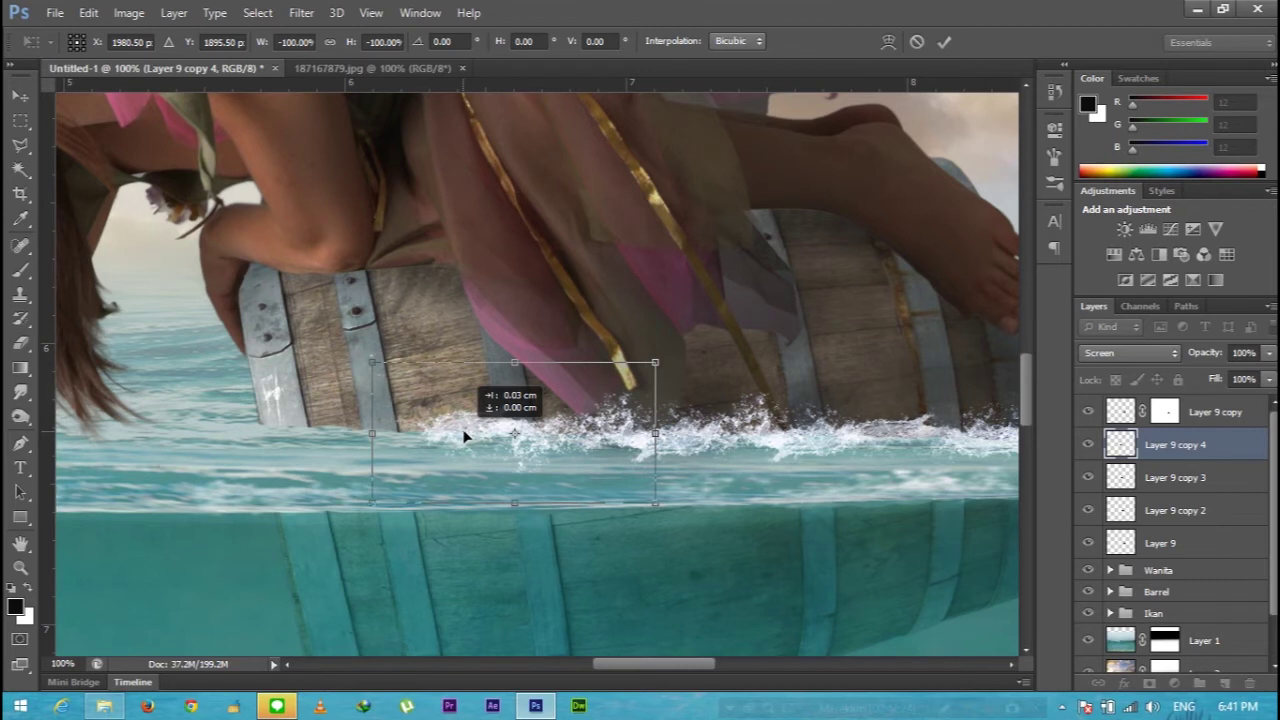
left_click_drag(522, 509, 522, 474)
left_click_drag(493, 427, 499, 439)
left_click_drag(370, 513, 368, 504)
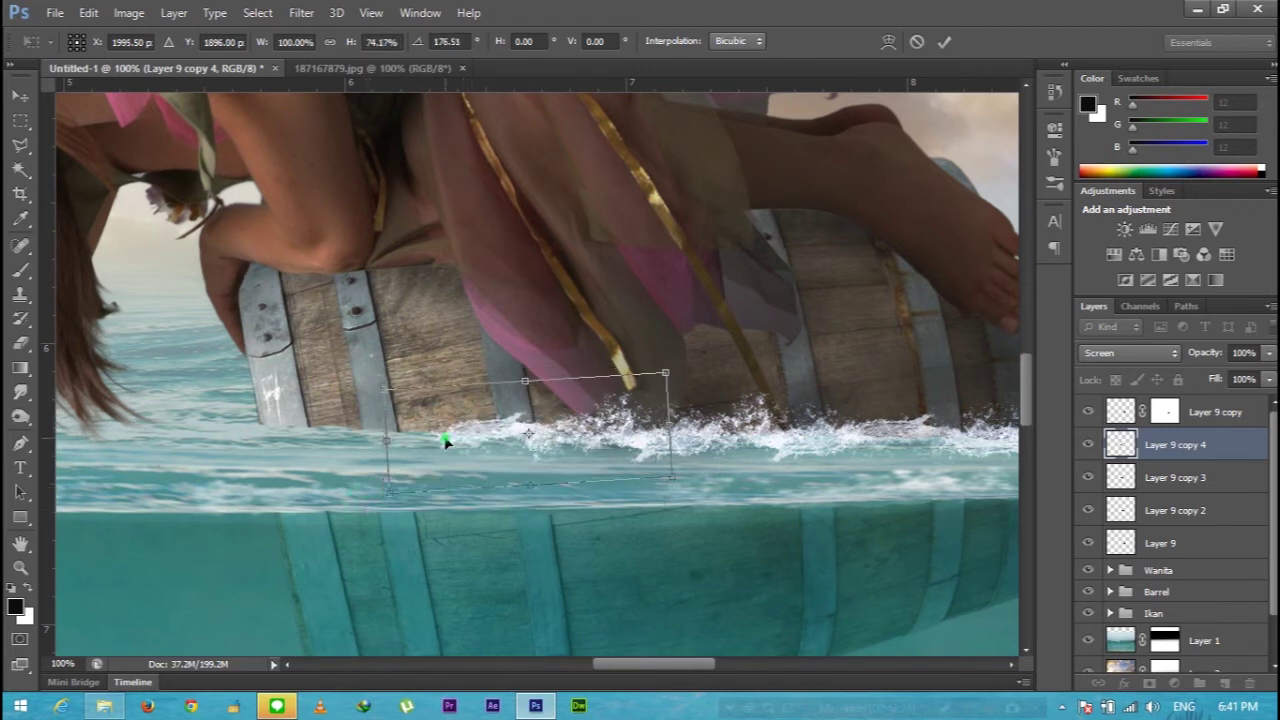
key("Return")
- Place another splash copy on the barrel's left, widened and tilted about 10°
left_click(1210, 540)
key("ctrl+j")
left_click_drag(985, 440, 323, 434)
key("ctrl+t")
left_click_drag(540, 500, 518, 536)
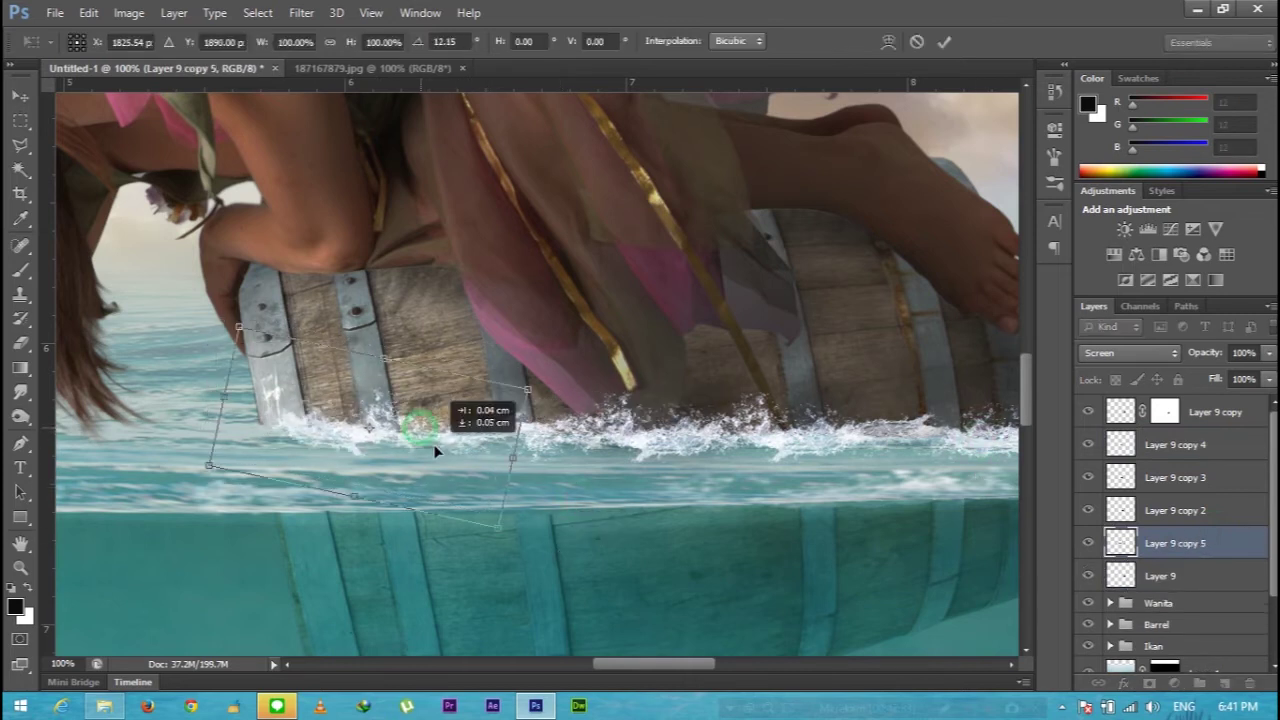
left_click_drag(215, 412, 145, 399)
left_click_drag(419, 432, 436, 439)
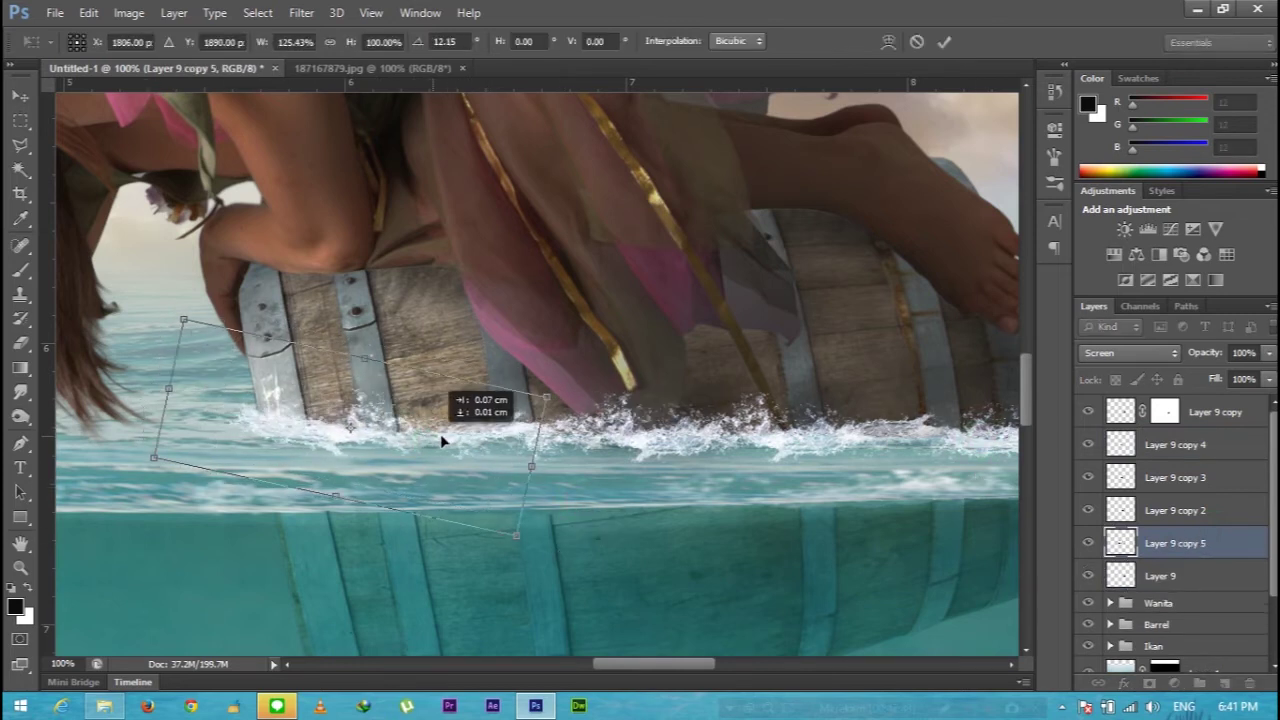
left_click_drag(168, 394, 163, 395)
left_click_drag(334, 502, 334, 493)
left_click_drag(582, 570, 587, 557)
left_click_drag(429, 472, 438, 473)
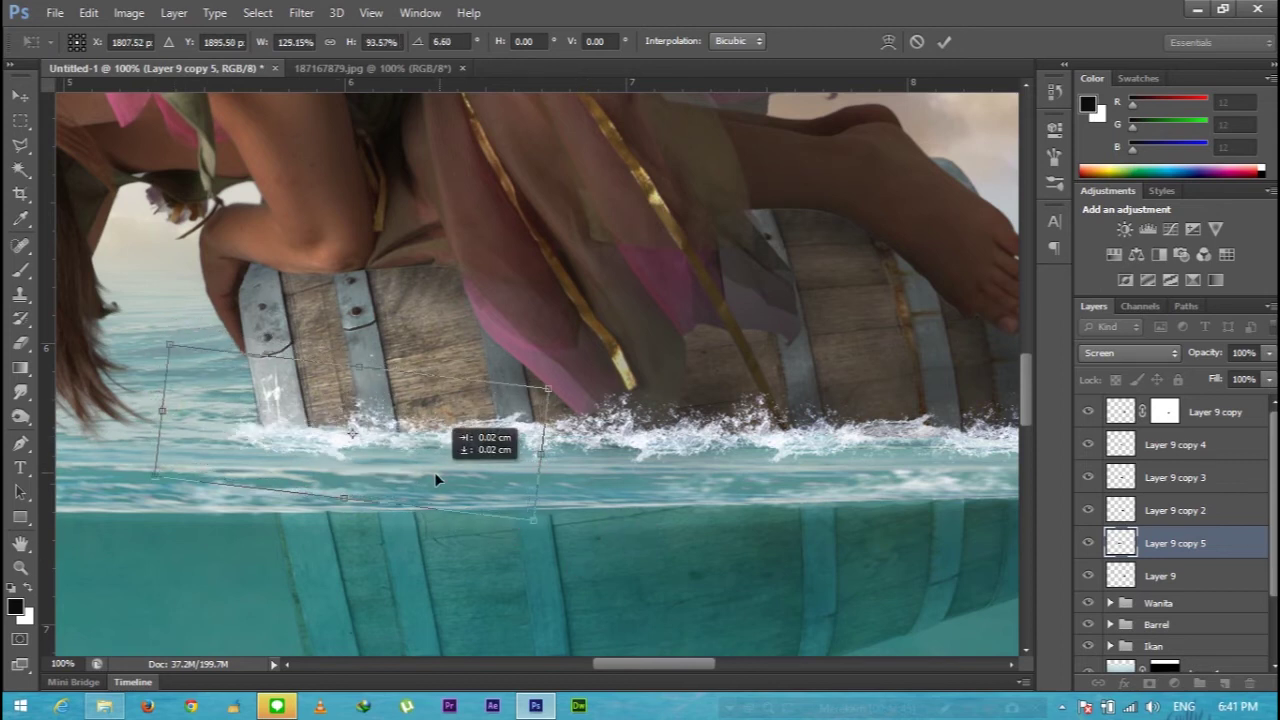
key("Return")
- Add a splash where the woman's arm enters the water, rotated about 8° and shrunk
scroll(700, 450, "left", 3)
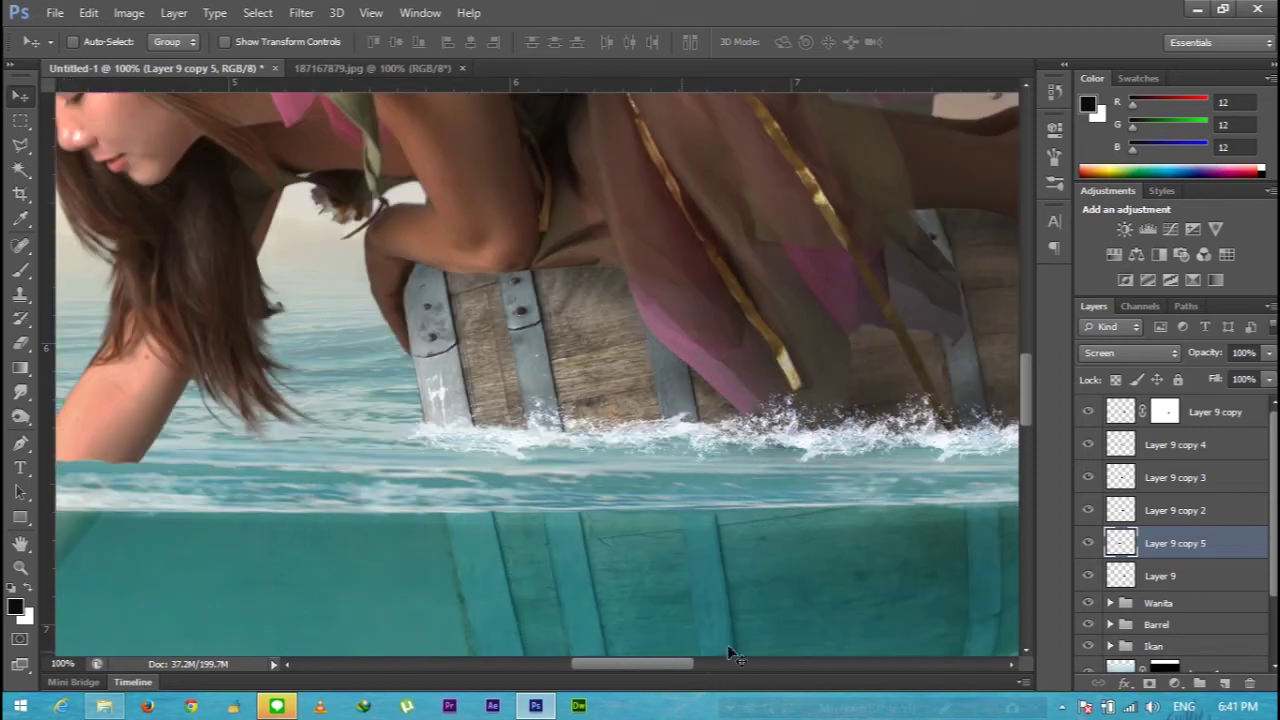
left_click(1175, 578)
key("ctrl+j")
left_click_drag(986, 434, 340, 466)
left_click_drag(662, 665, 632, 668)
left_click_drag(485, 468, 323, 486)
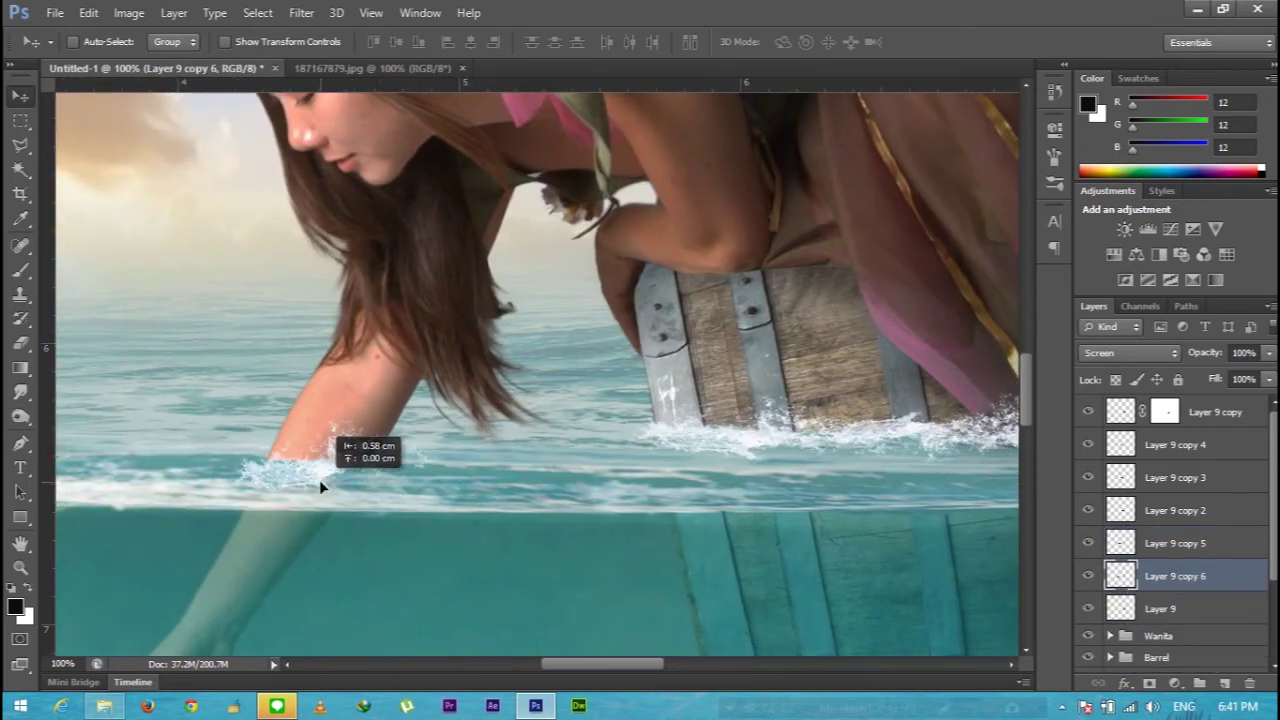
key("ctrl+t")
left_click_drag(540, 543, 543, 563)
left_click_drag(461, 480, 452, 475)
mouse_move(313, 530)
left_mouse_down()
mouse_move(319, 466)
mouse_move(371, 460)
left_mouse_up()
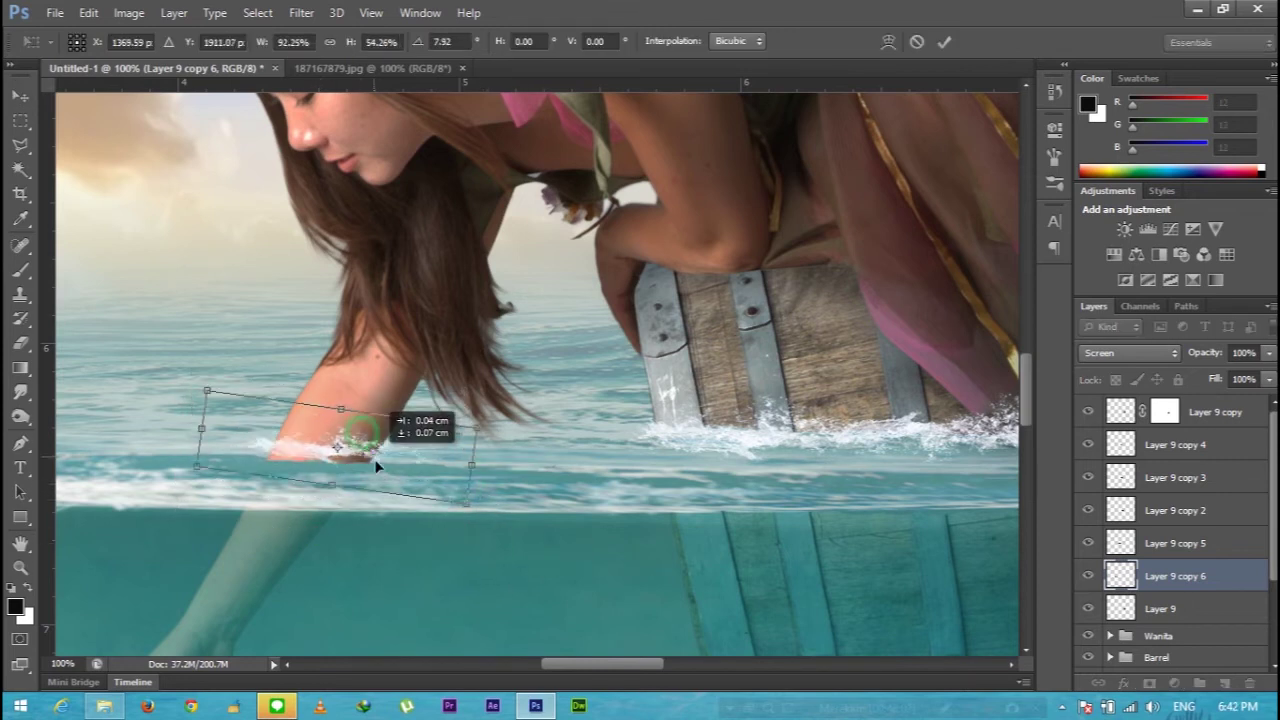
key("Return")
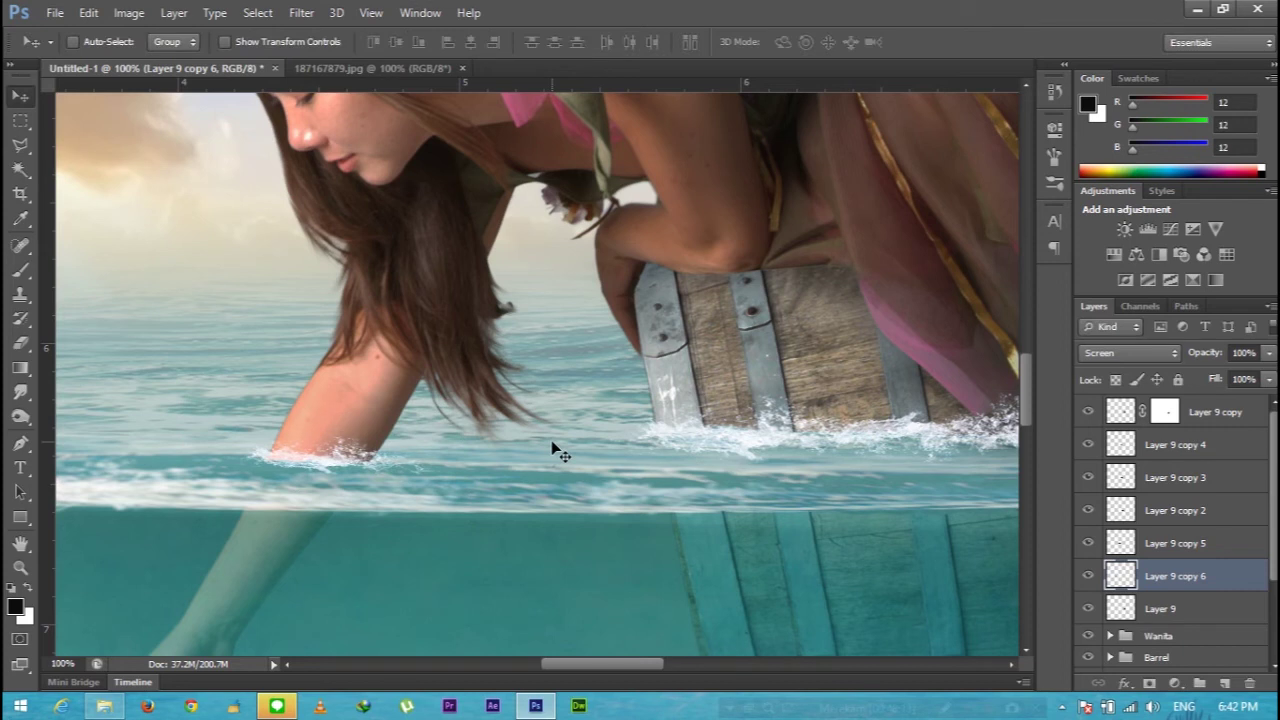
key("ctrl+minus")
key("ctrl+minus")
key("ctrl+minus")
key("ctrl+minus")
key("ctrl+minus")
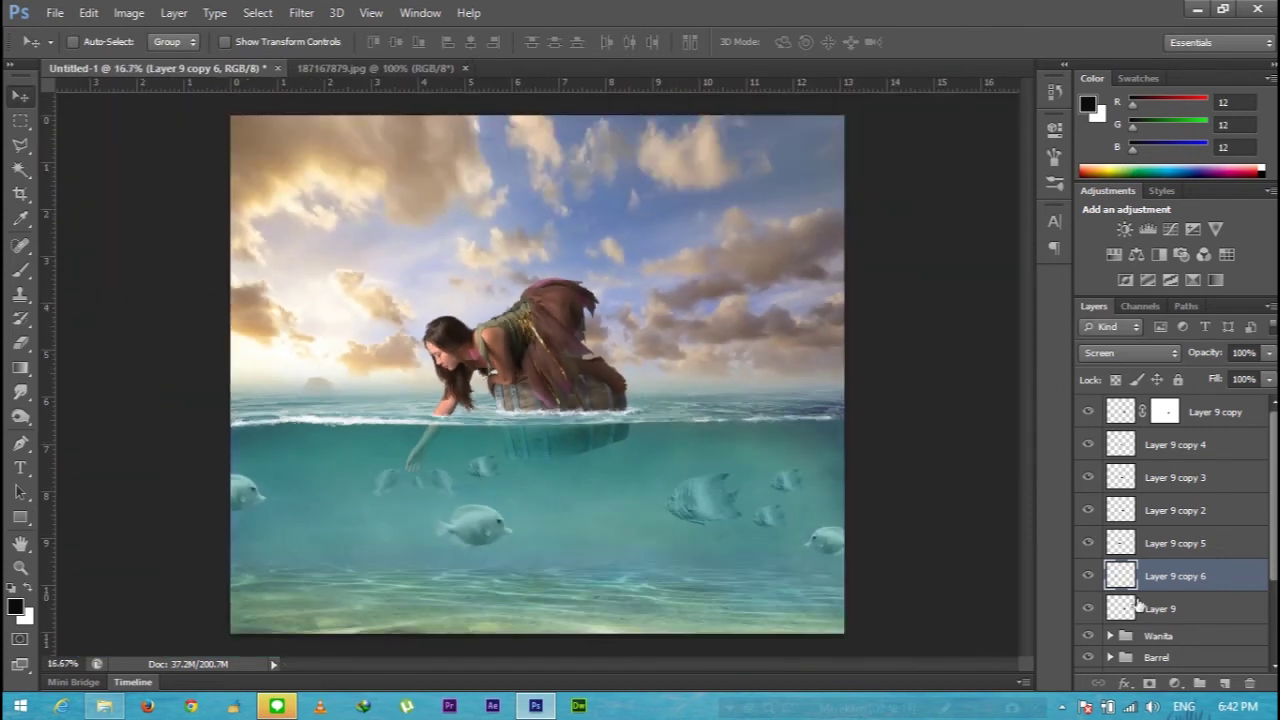
- Group all seven splash layers and name the group Percikan Air
left_click(1138, 604)
left_click(1225, 420, "shift")
key("ctrl+g")
double_click(1170, 406)
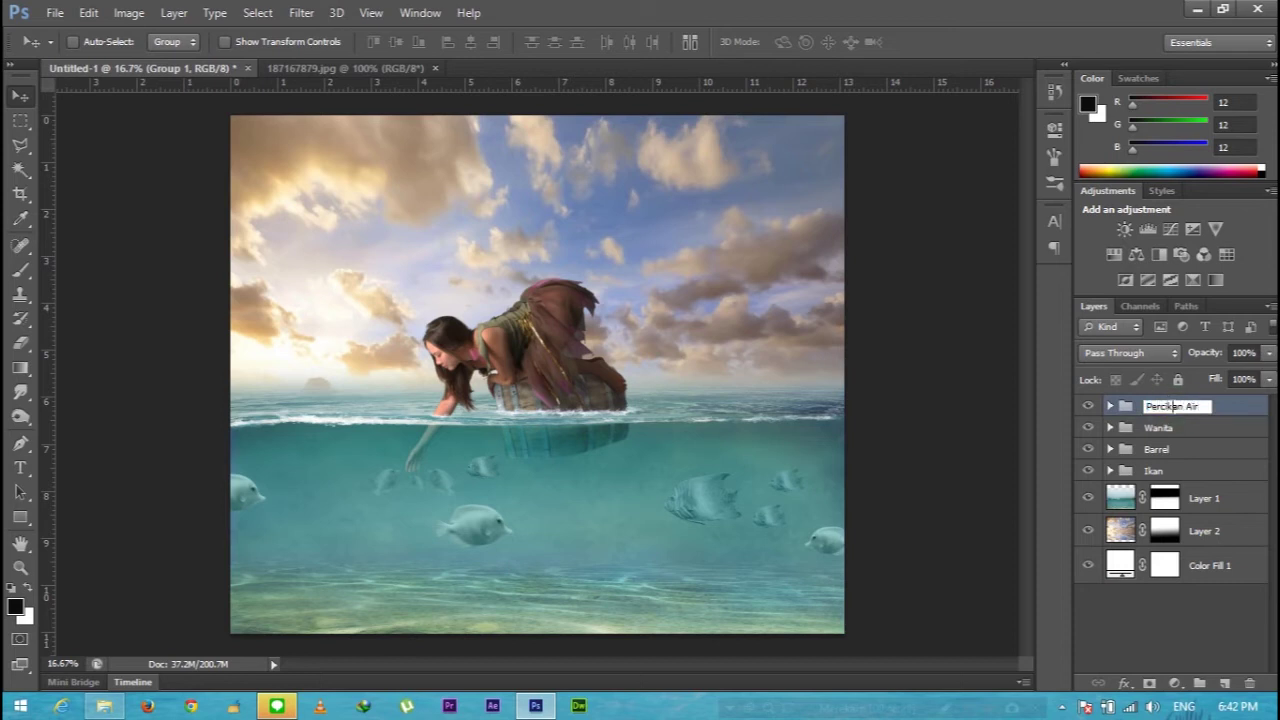
left_click(1220, 416)
- Compare the splash group on and off, then set its blend mode to Screen
key("ctrl+plus")
key("ctrl+plus")
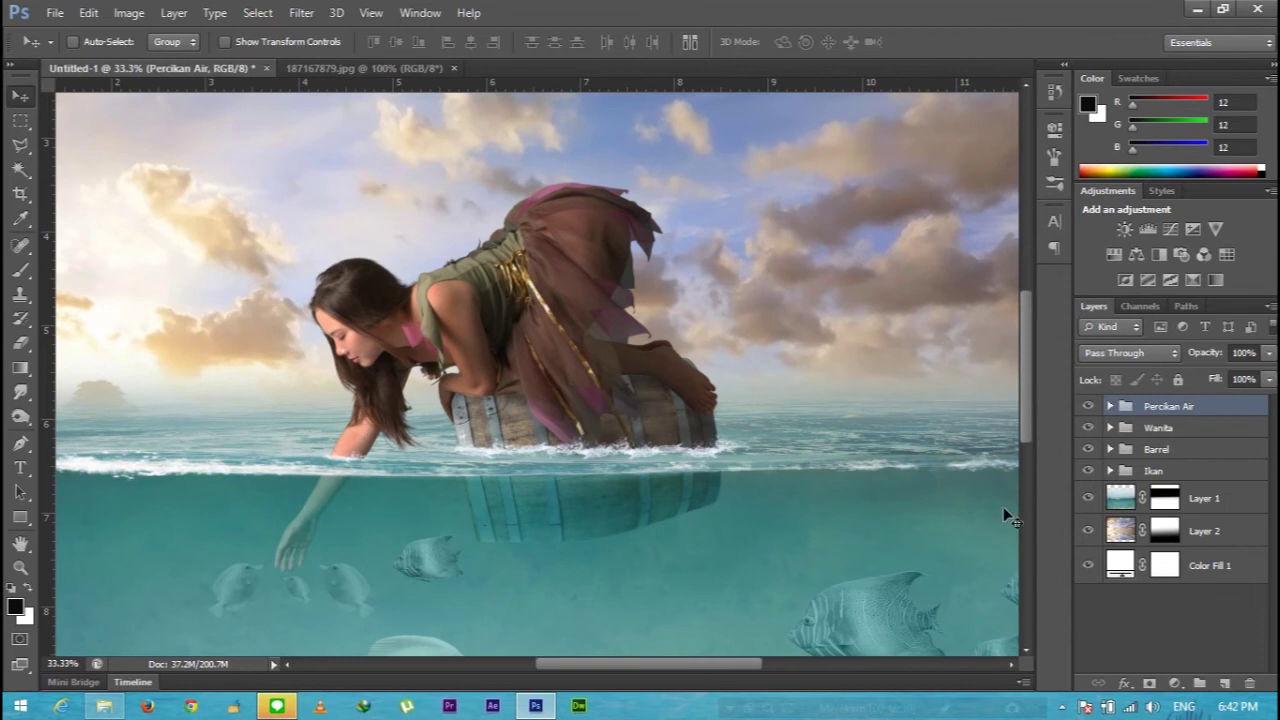
left_click_drag(752, 668, 738, 668)
left_click(1088, 407)
left_click(1088, 407)
left_click(1088, 407)
left_click(1088, 407)
left_click(1128, 353)
left_click(1130, 193)
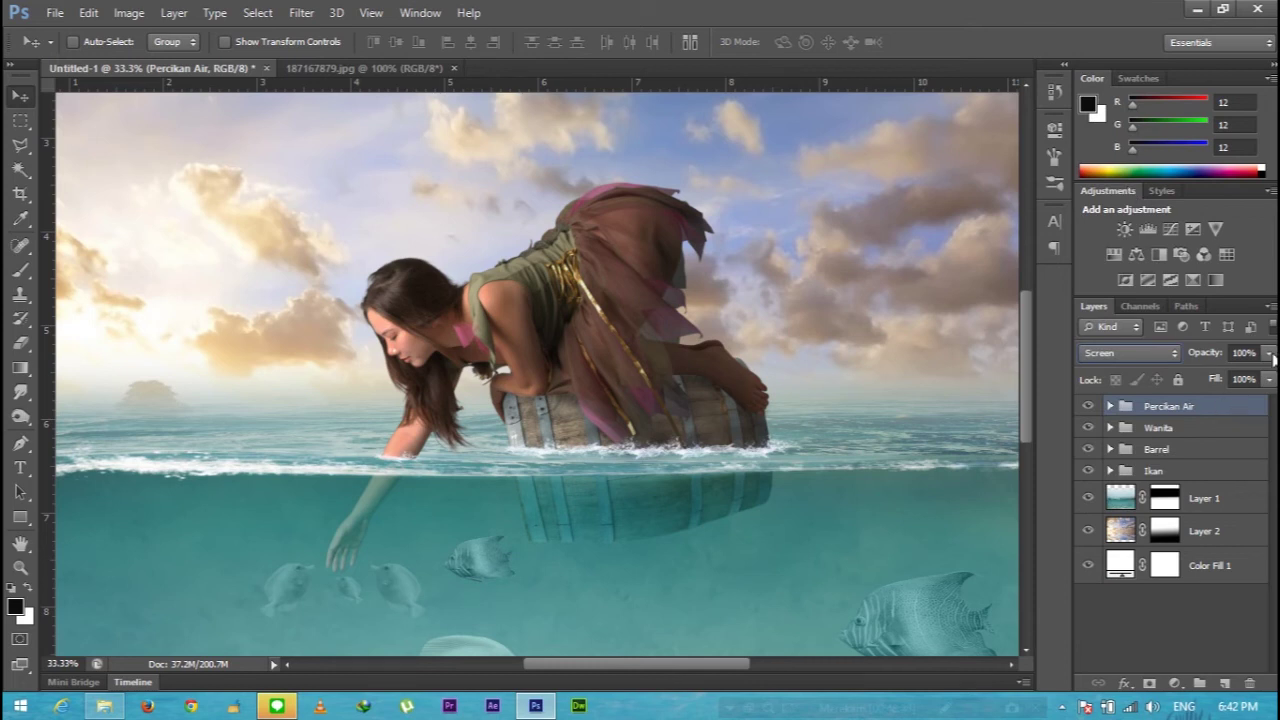
- Add a clipped Color Balance with midtones −52 Cyan, −10 Magenta, −7 Yellow to Percikan Air
left_click(1175, 684)
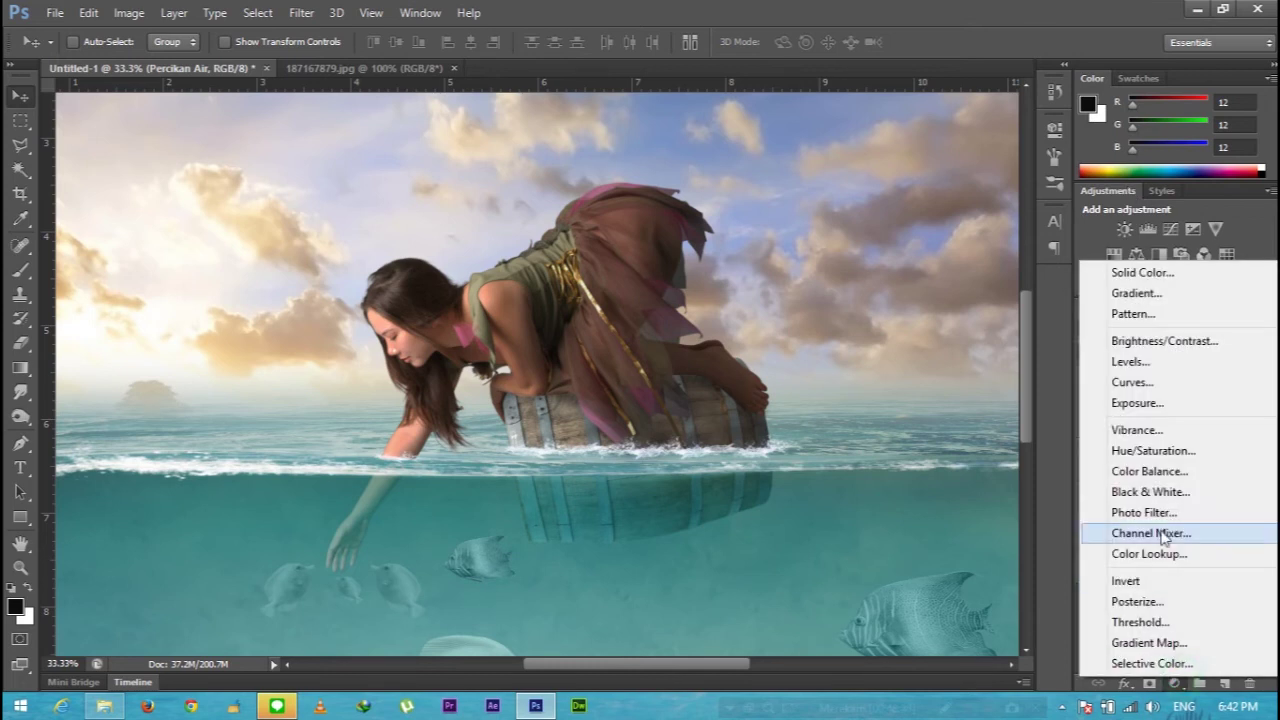
left_click(1165, 470)
left_click(1205, 433, "alt")
left_click_drag(865, 218, 819, 226)
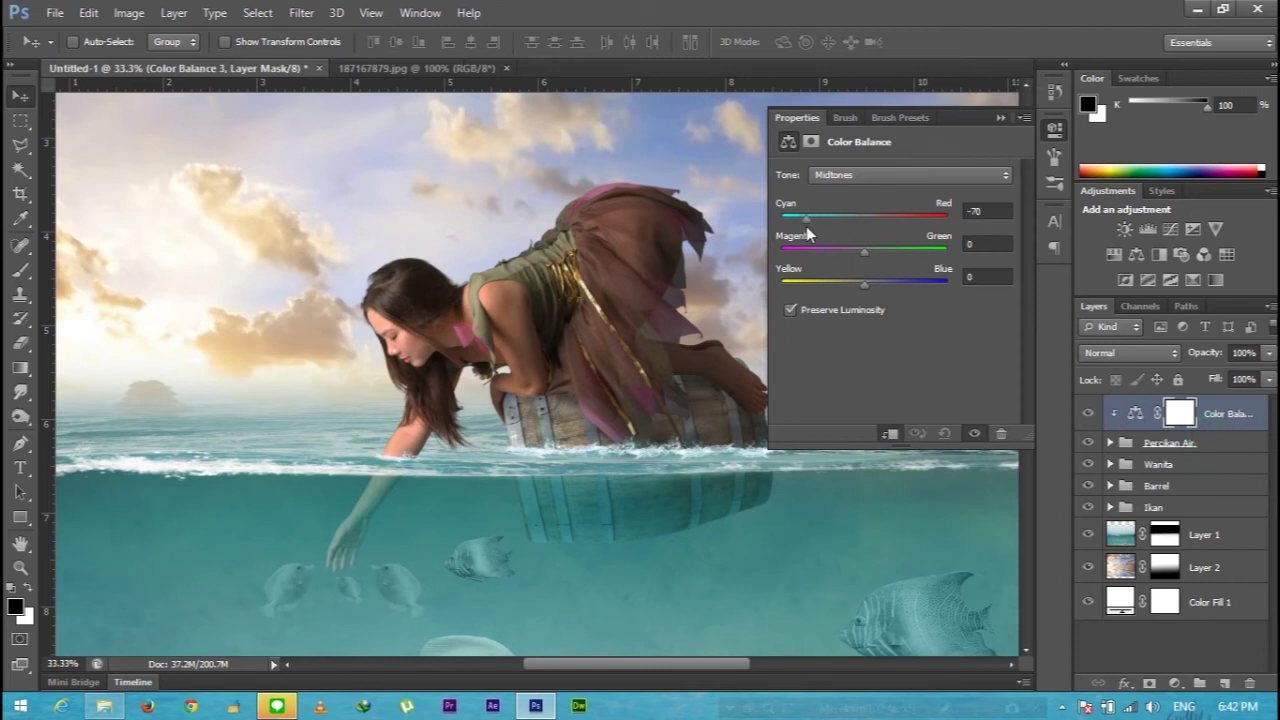
left_click_drag(864, 280, 855, 282)
left_click_drag(1022, 284, 757, 277)
left_click(999, 117)
key("ctrl+minus")
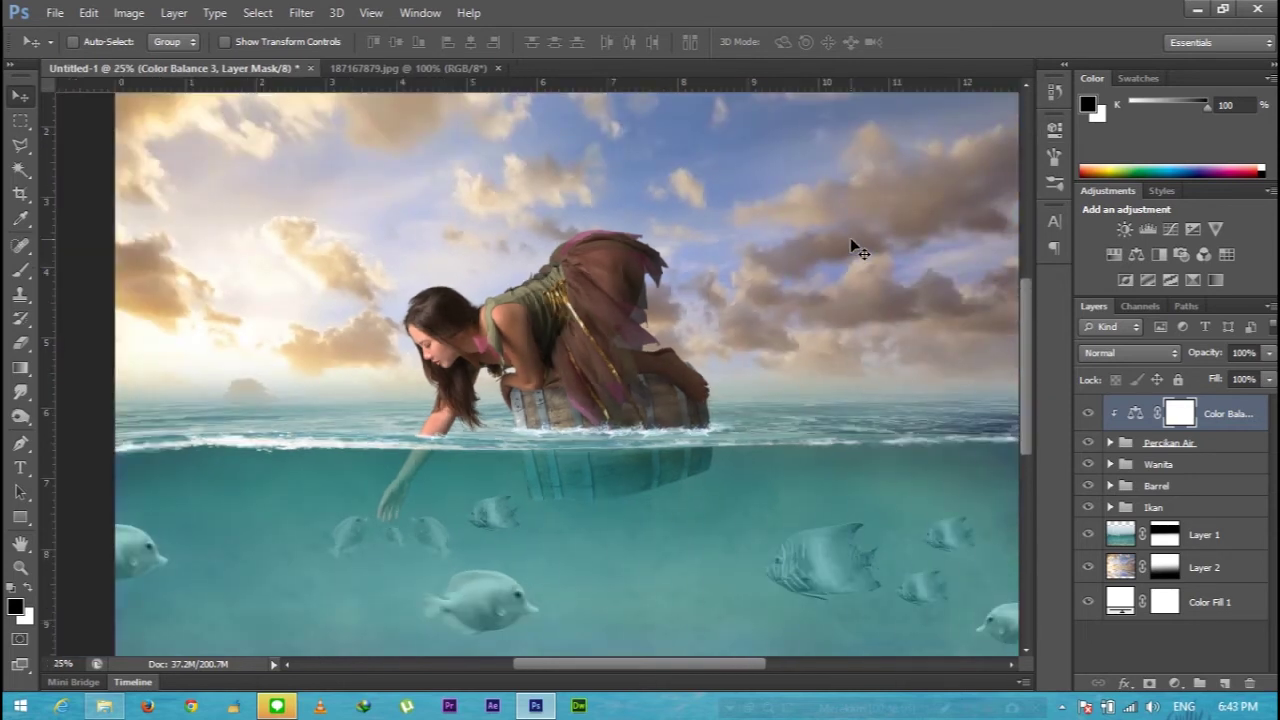
key("ctrl+minus")
key("ctrl+minus")
key("ctrl+plus")
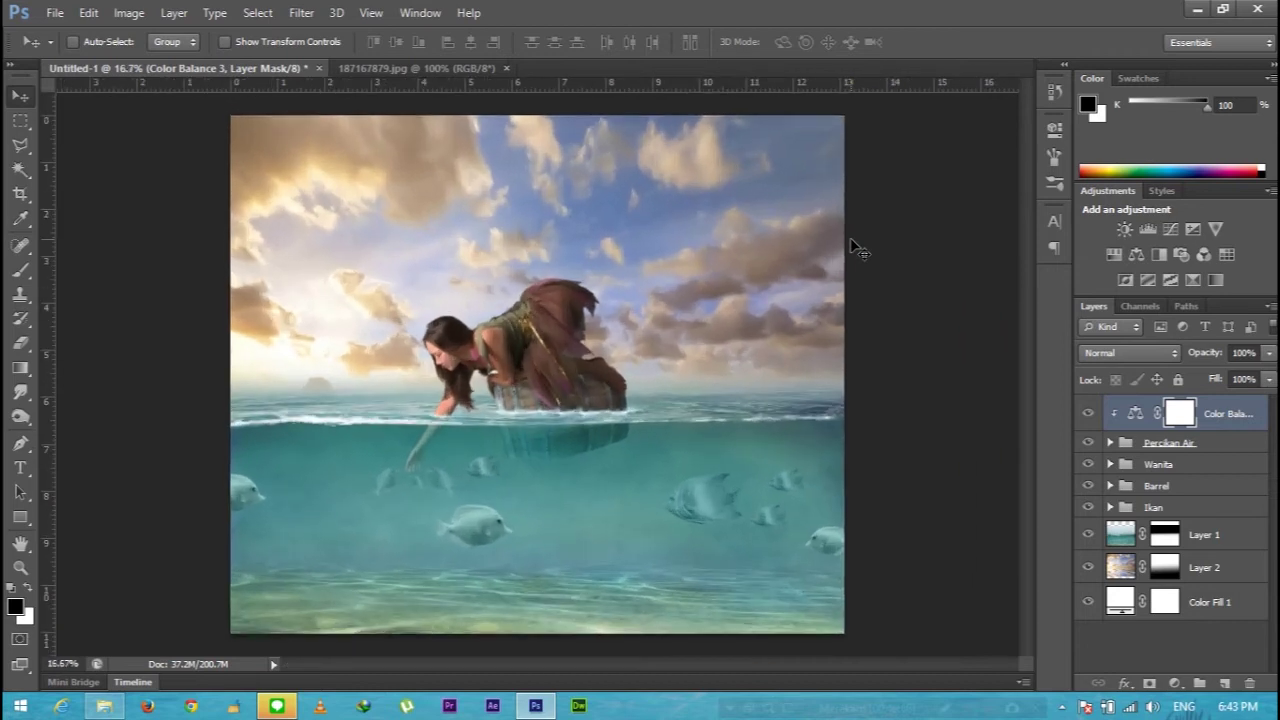
- Close 187167879.jpg without saving and open the Cods image
left_click(423, 67)
left_click(513, 68)
left_click(646, 280)
key("ctrl+o")
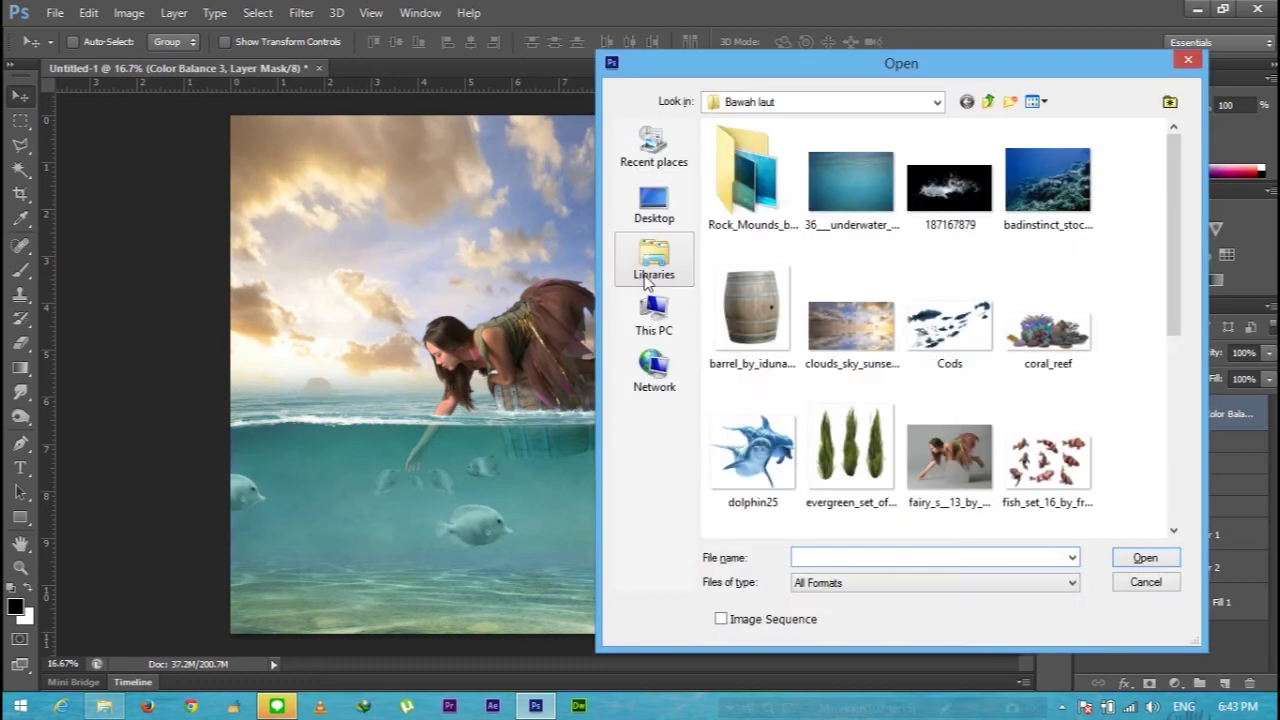
left_click_drag(1170, 259, 1171, 311)
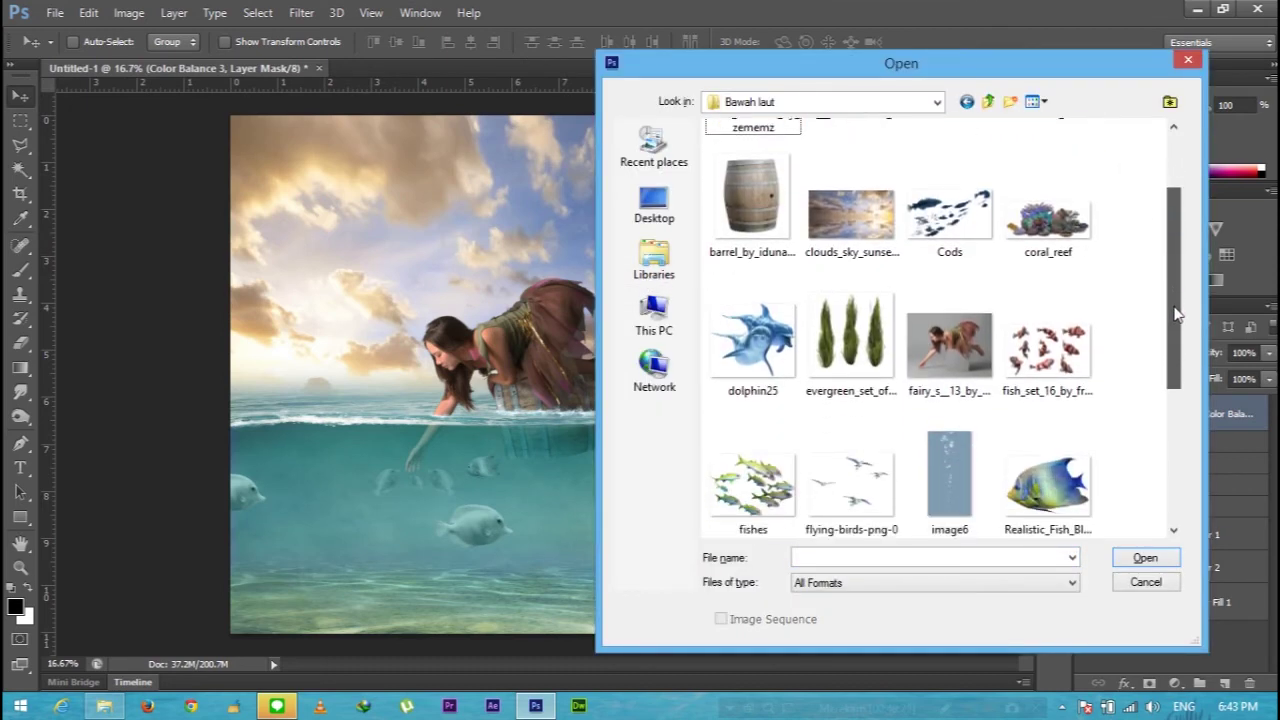
left_click(958, 228)
double_click(958, 228)
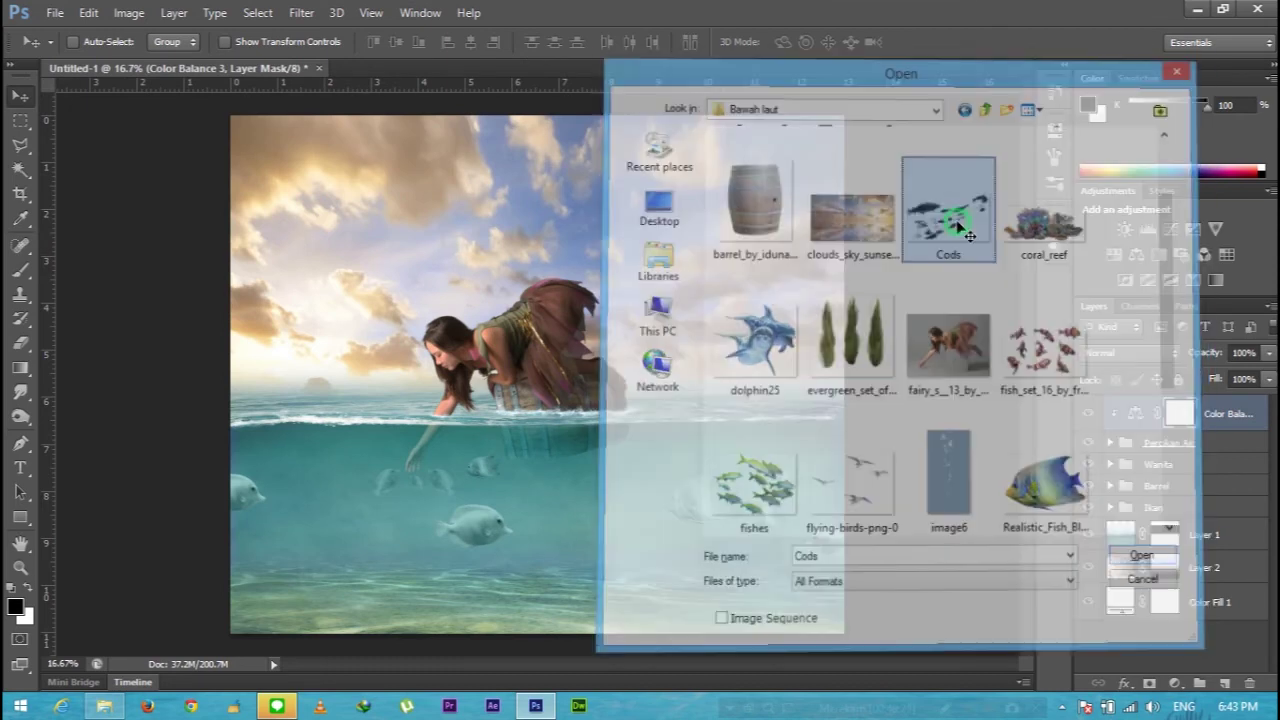
- Bring the Cods fish school in between Barrel and Ikan, shifted up and right
left_click_drag(425, 347, 566, 502)
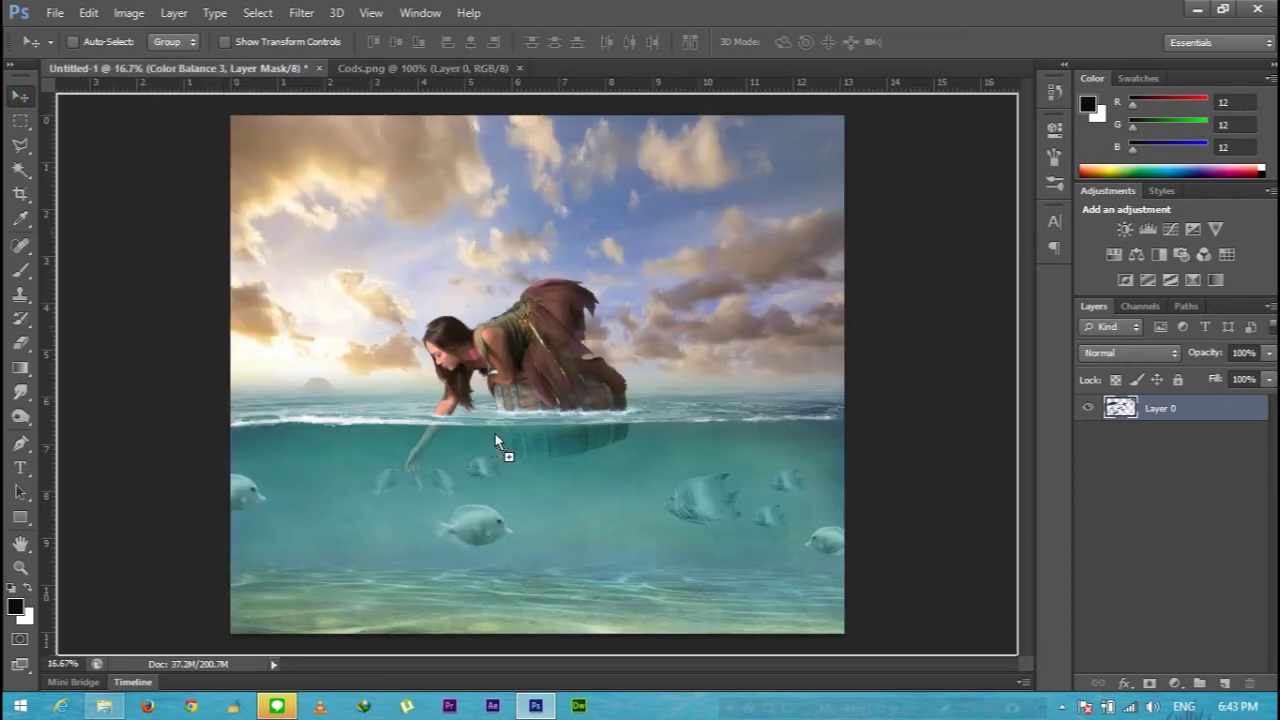
left_click_drag(1236, 428, 1227, 527)
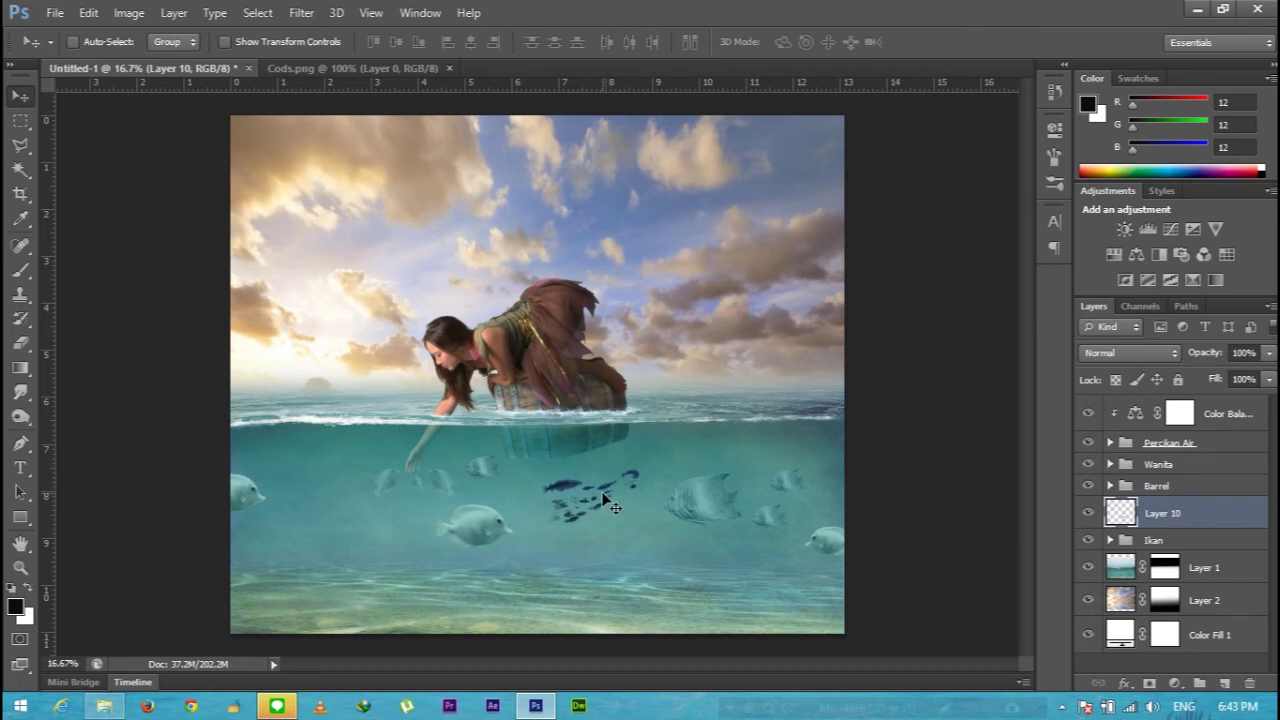
key("ctrl+t")
left_click_drag(674, 528, 632, 520)
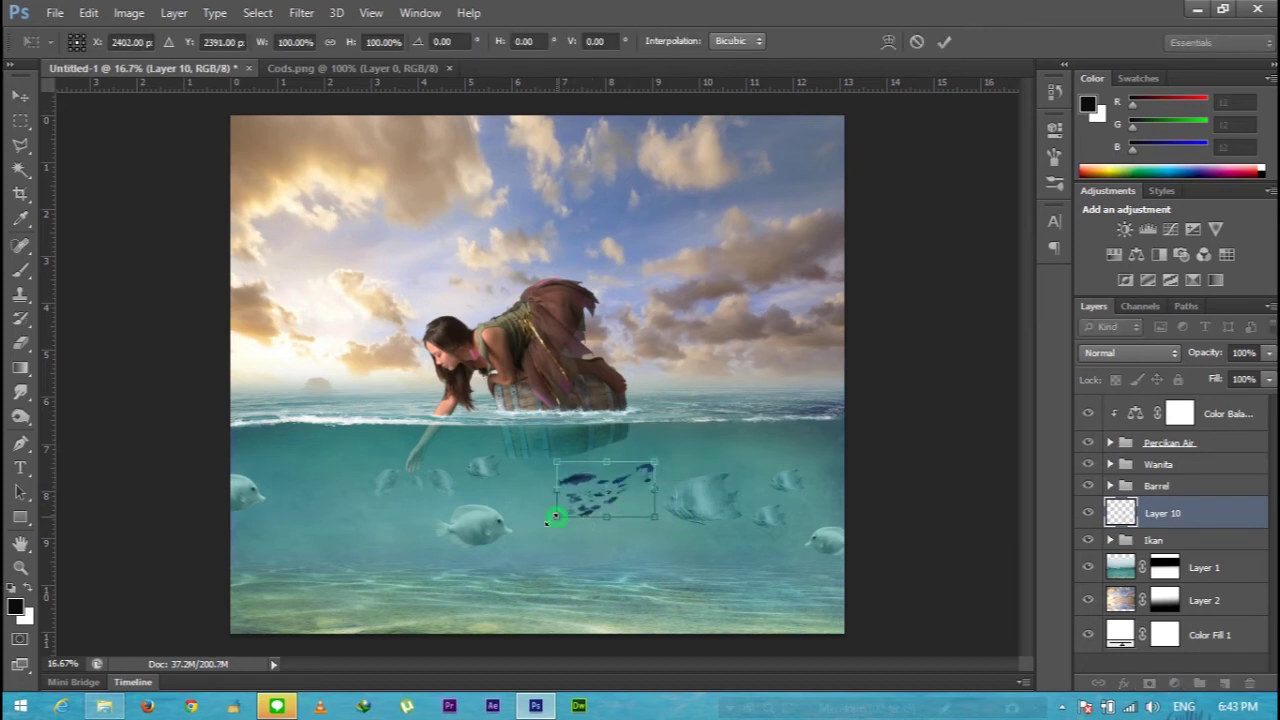
key("Return")
- Set the fish school layer's blend mode to Soft Light
left_click(1138, 349)
left_click(1104, 248)
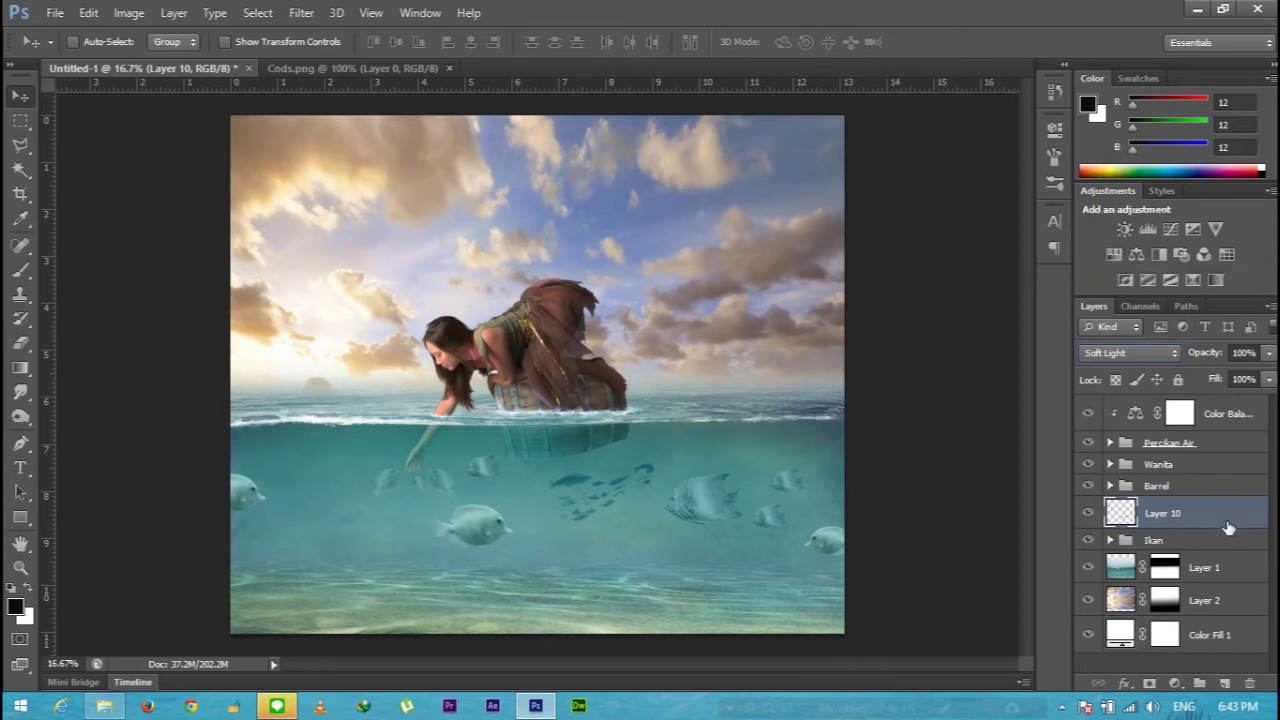
double_click(1122, 512)
- Give Layer 10 a Color Overlay of teal sampled from the water, in Color mode
left_click(665, 473)
left_click_drag(966, 247, 1092, 251)
left_click(850, 477)
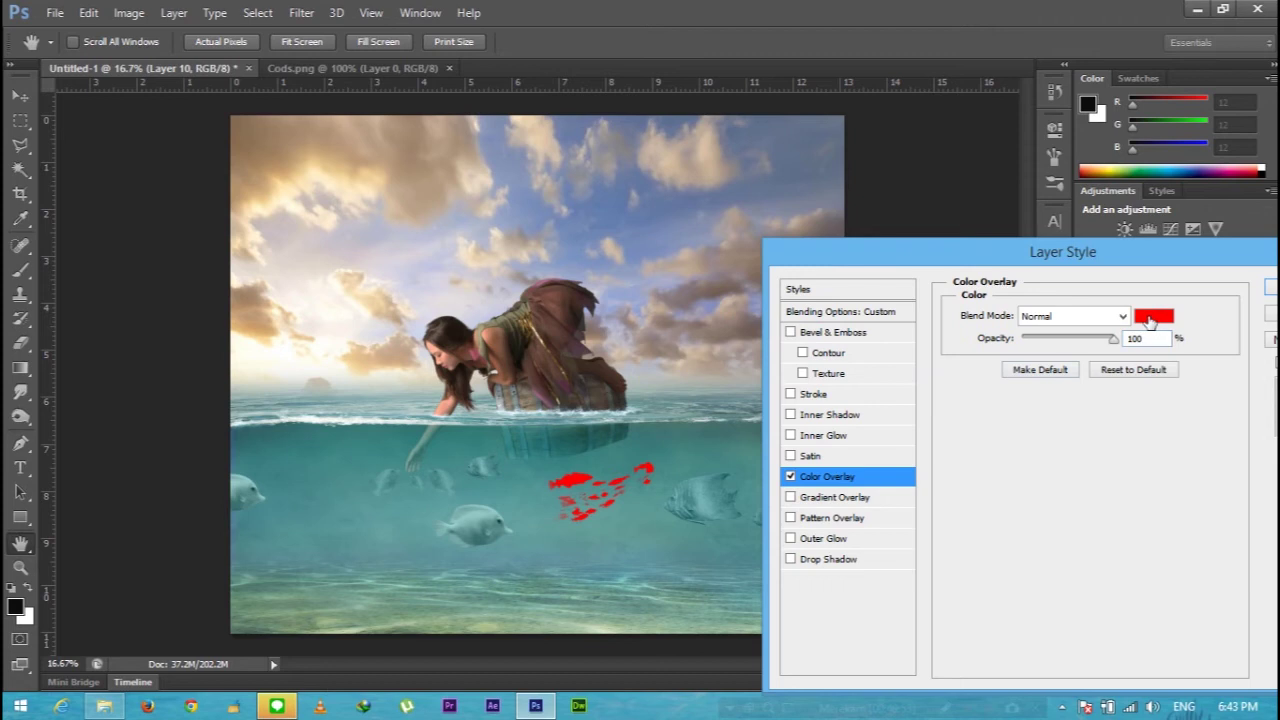
left_click(1148, 323)
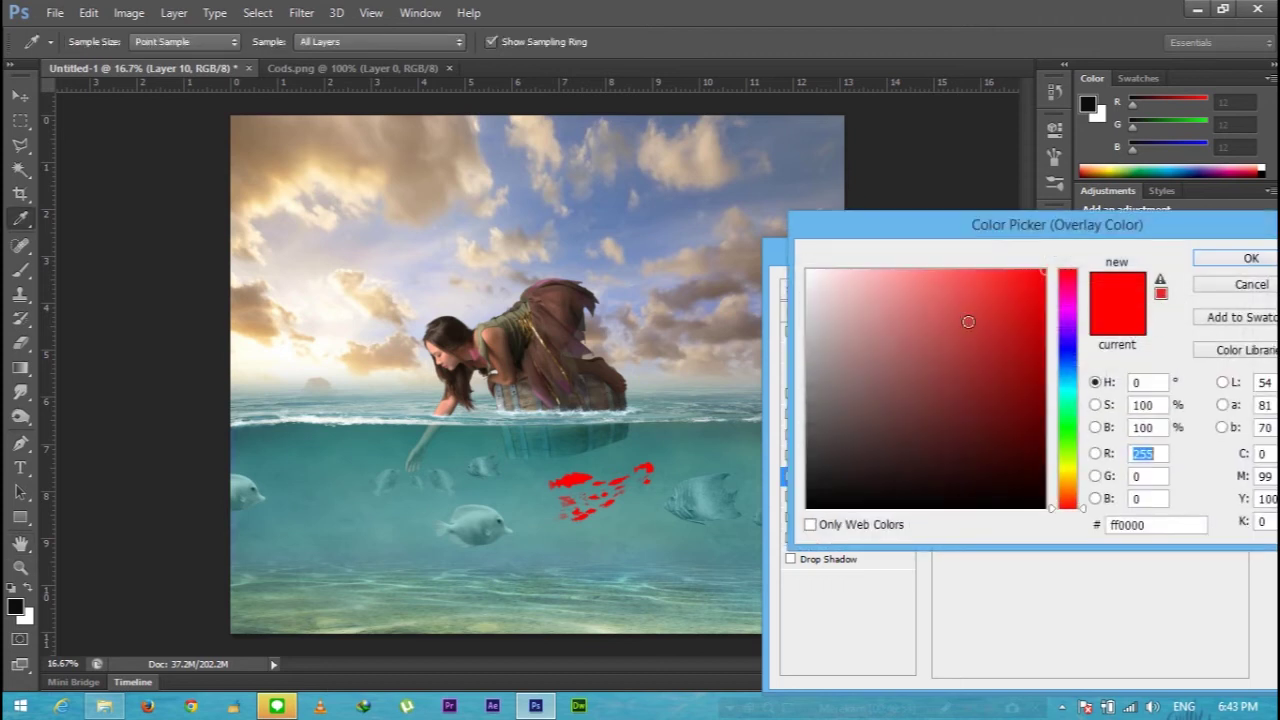
left_click(712, 450)
left_click(1252, 259)
left_click(1100, 315)
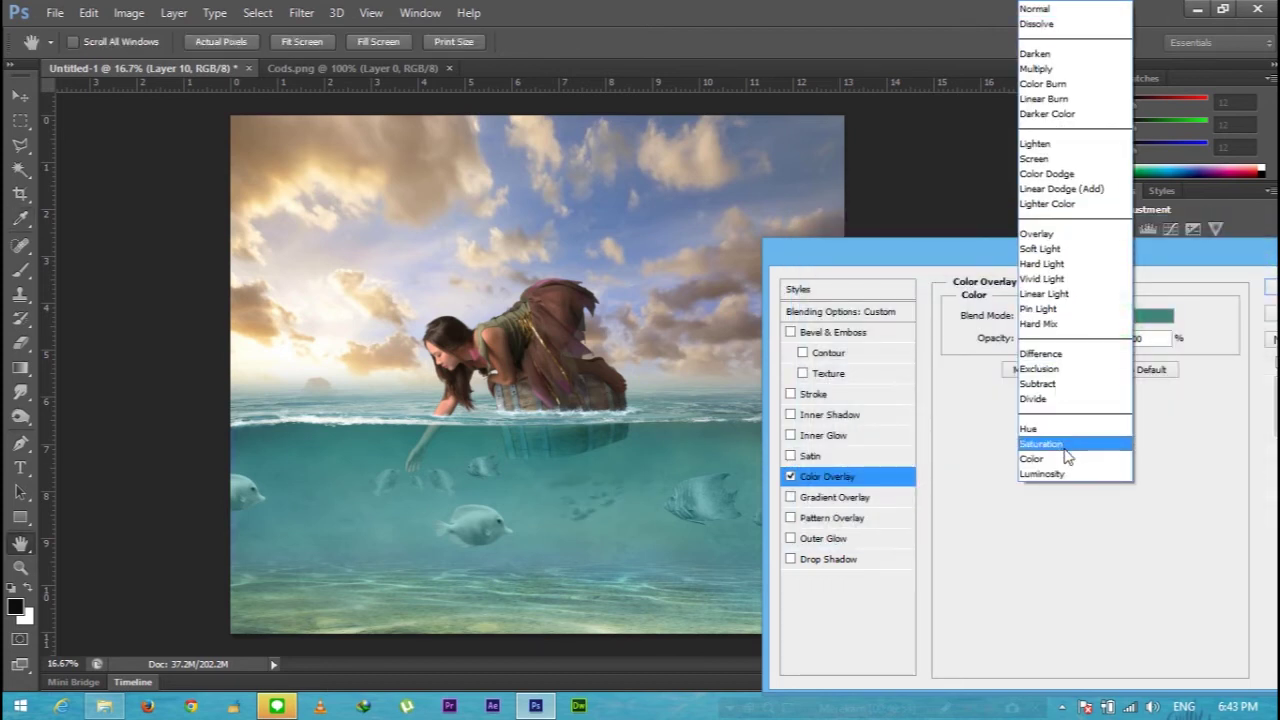
left_click(1062, 452)
left_click(1114, 340)
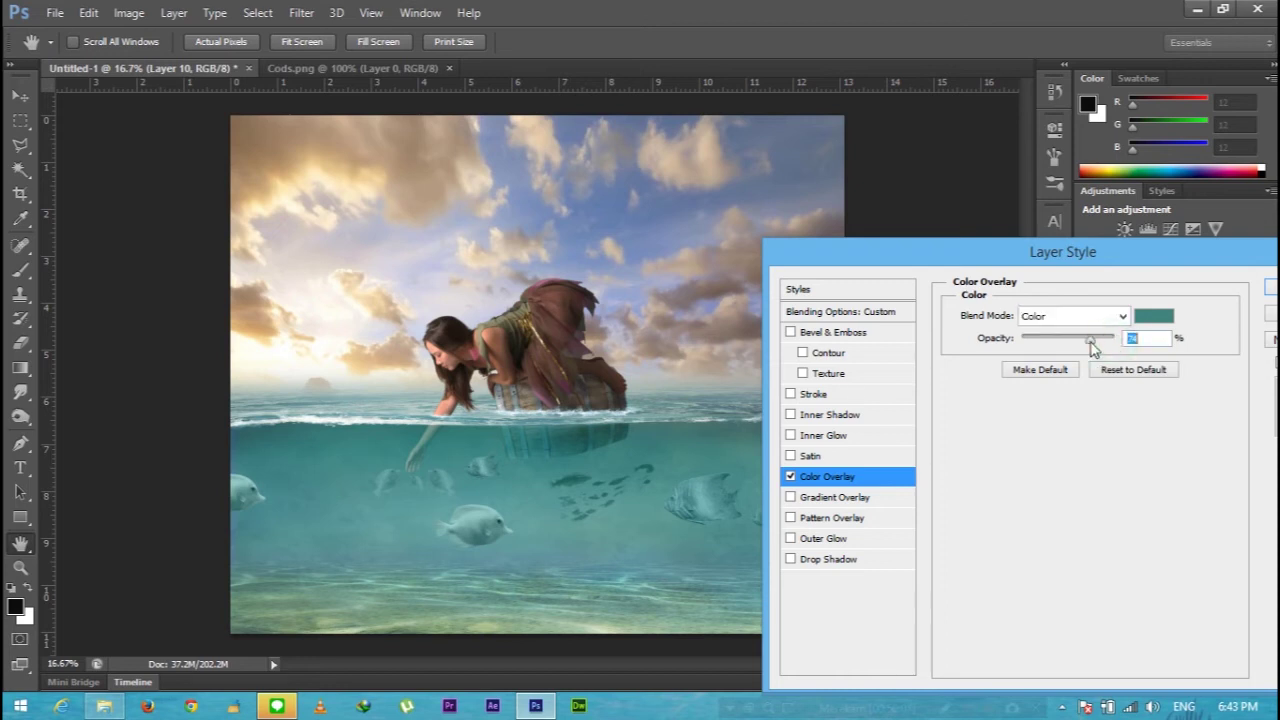
key("Return")
left_click(1263, 514)
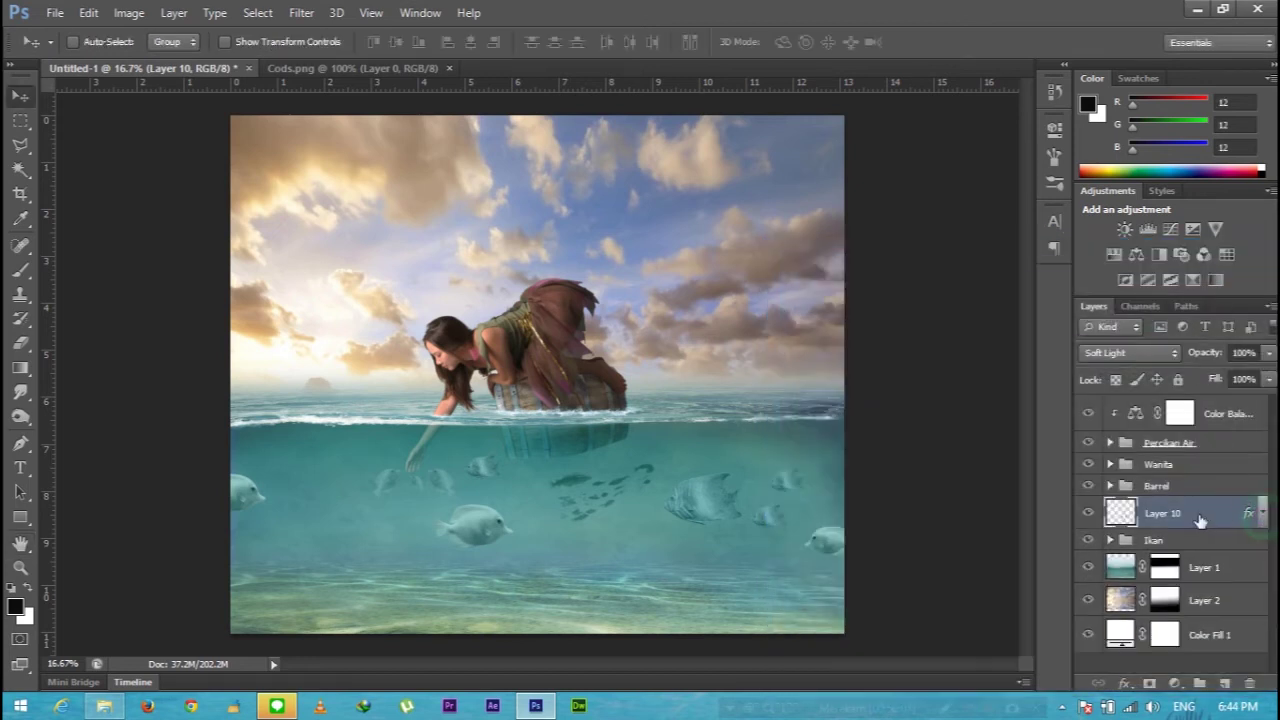
- Add a clipped Hue/Saturation at −64 saturation and set Layer 10 opacity to 74%
left_click(1176, 684)
left_click(1160, 452)
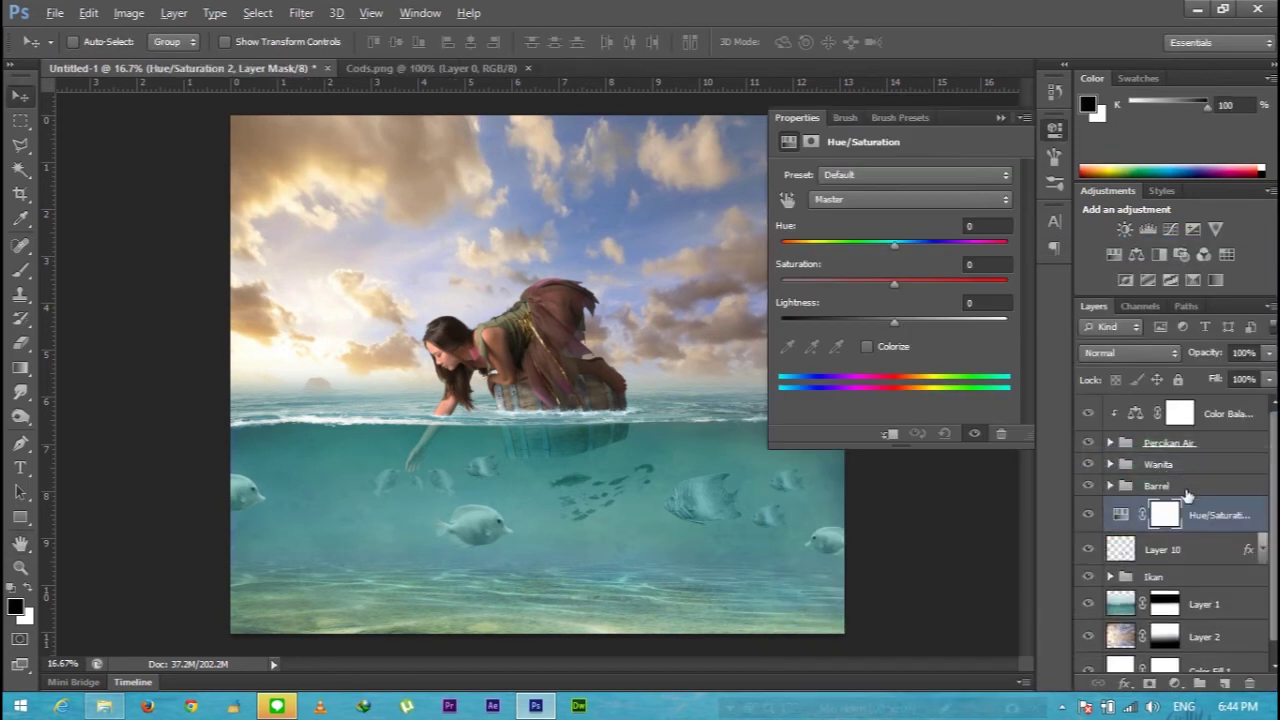
left_click(890, 434)
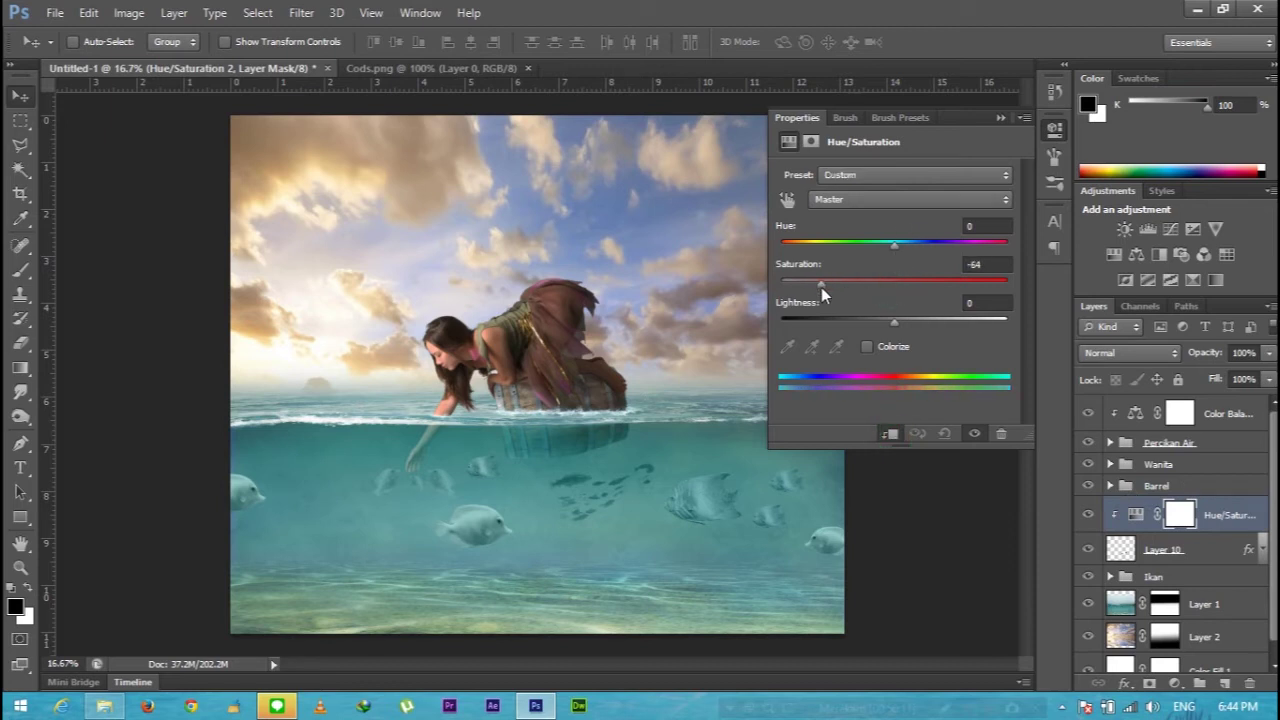
left_click(1000, 118)
left_click(1200, 549)
left_click(1263, 353)
left_click(646, 462)
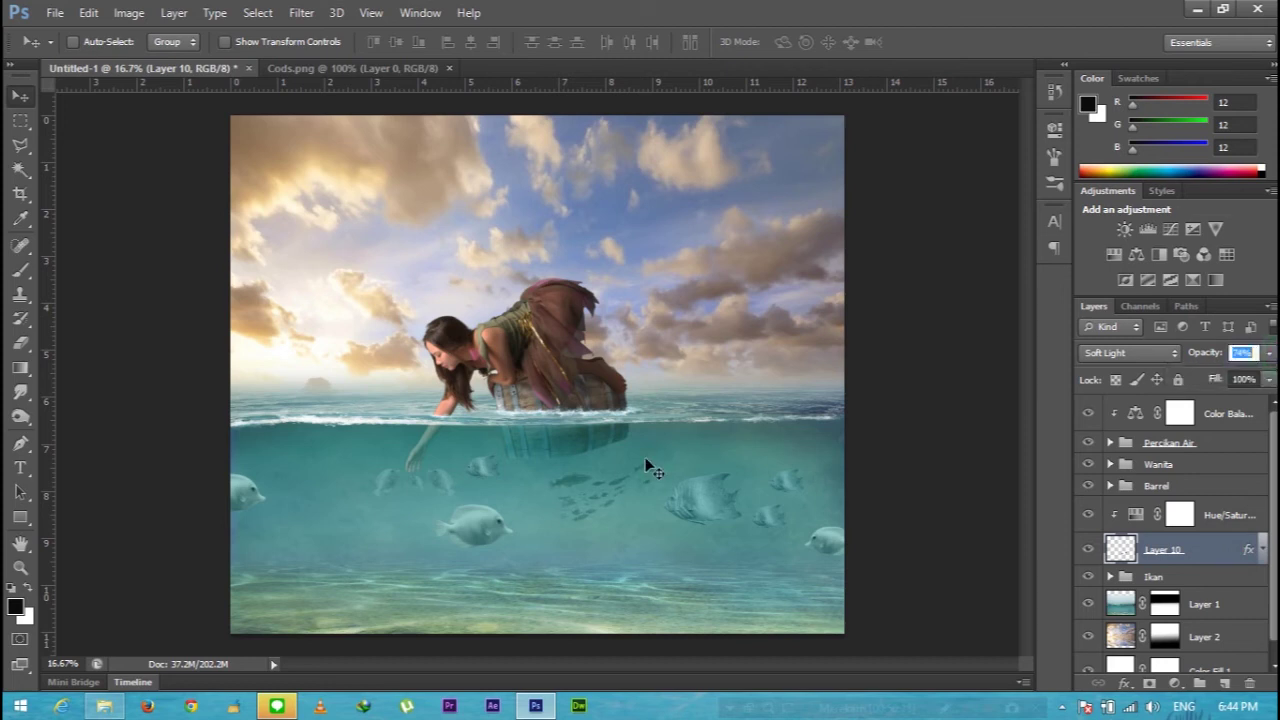
- Close Cods.png and open the fish_set_16 image
left_click(449, 68)
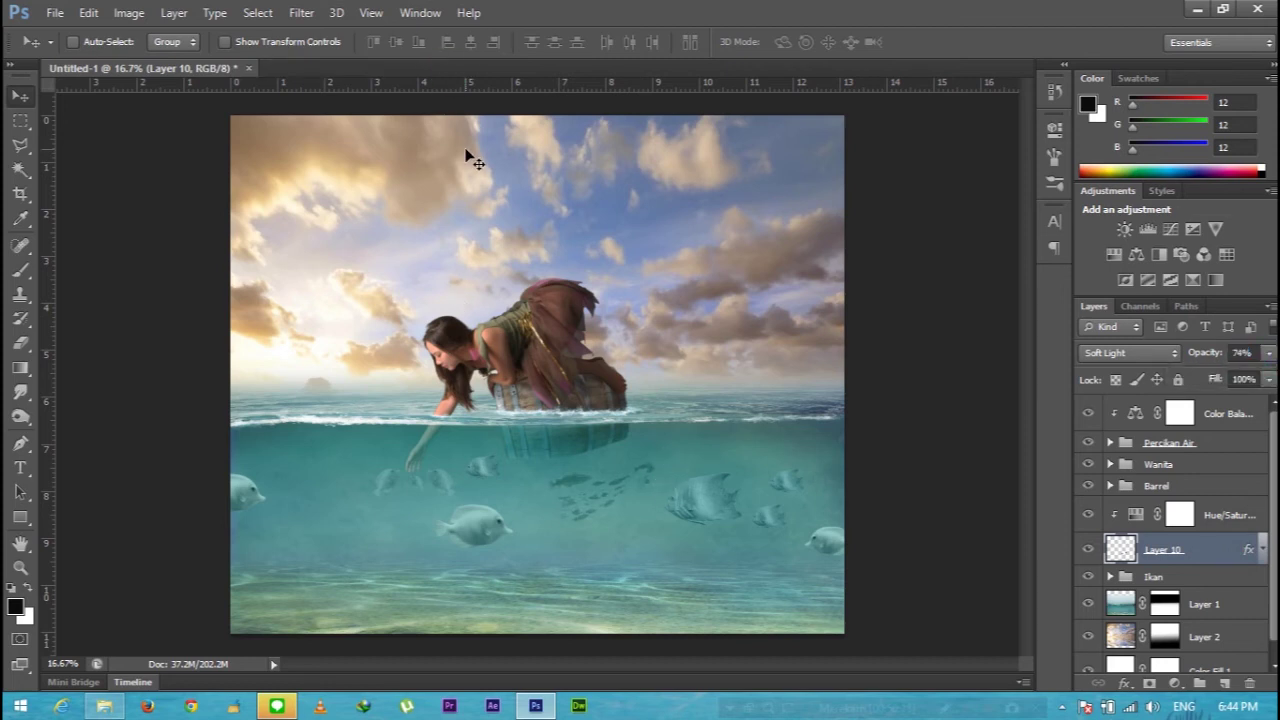
key("ctrl+o")
mouse_move(1176, 330)
left_mouse_down()
mouse_move(1180, 360)
mouse_move(1163, 380)
left_mouse_up()
double_click(1047, 355)
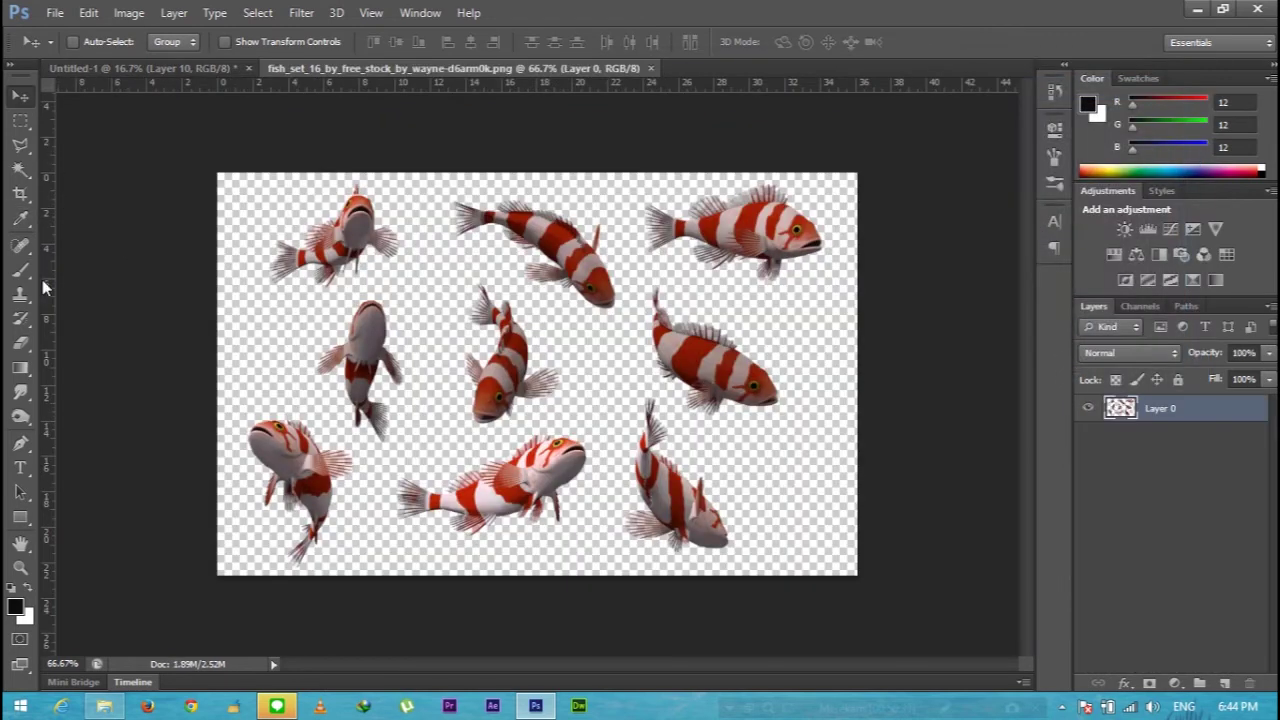
- Select the top-middle striped fish with the Polygonal Lasso
left_click(20, 145)
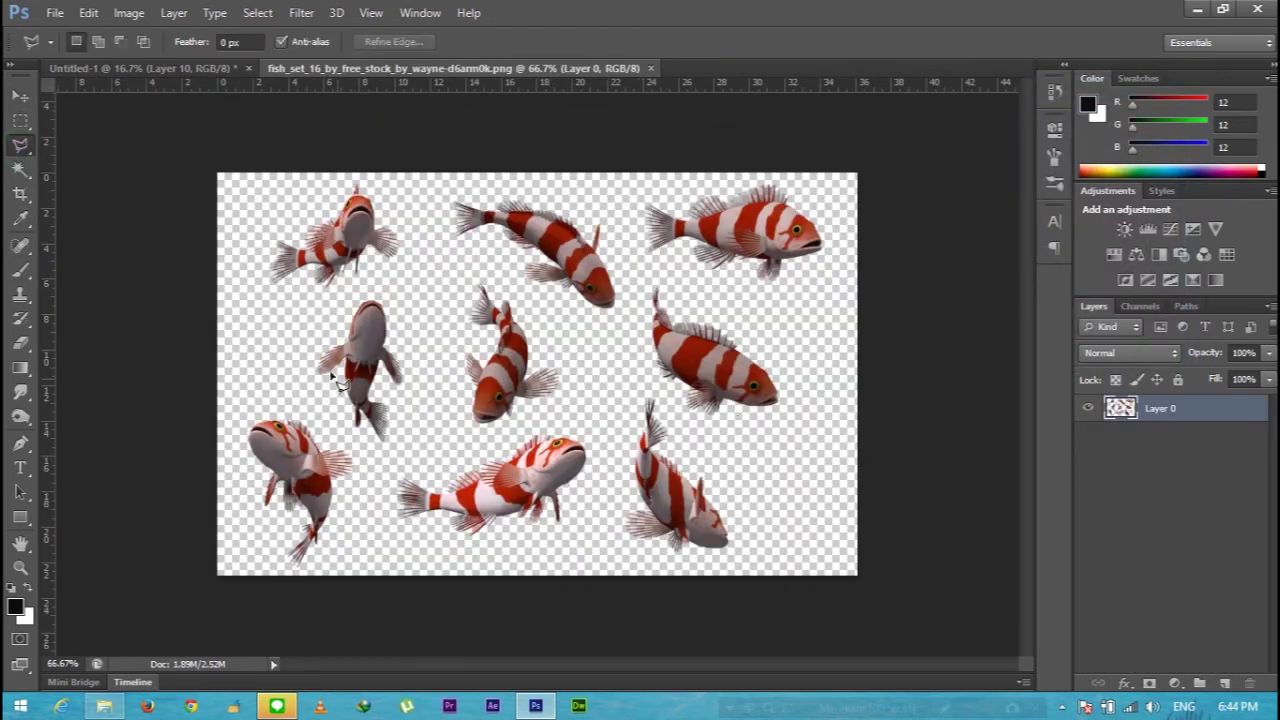
left_click(587, 322)
left_click(624, 310)
left_click(616, 213)
left_click(549, 190)
left_click(464, 183)
left_click(429, 195)
double_click(441, 243)
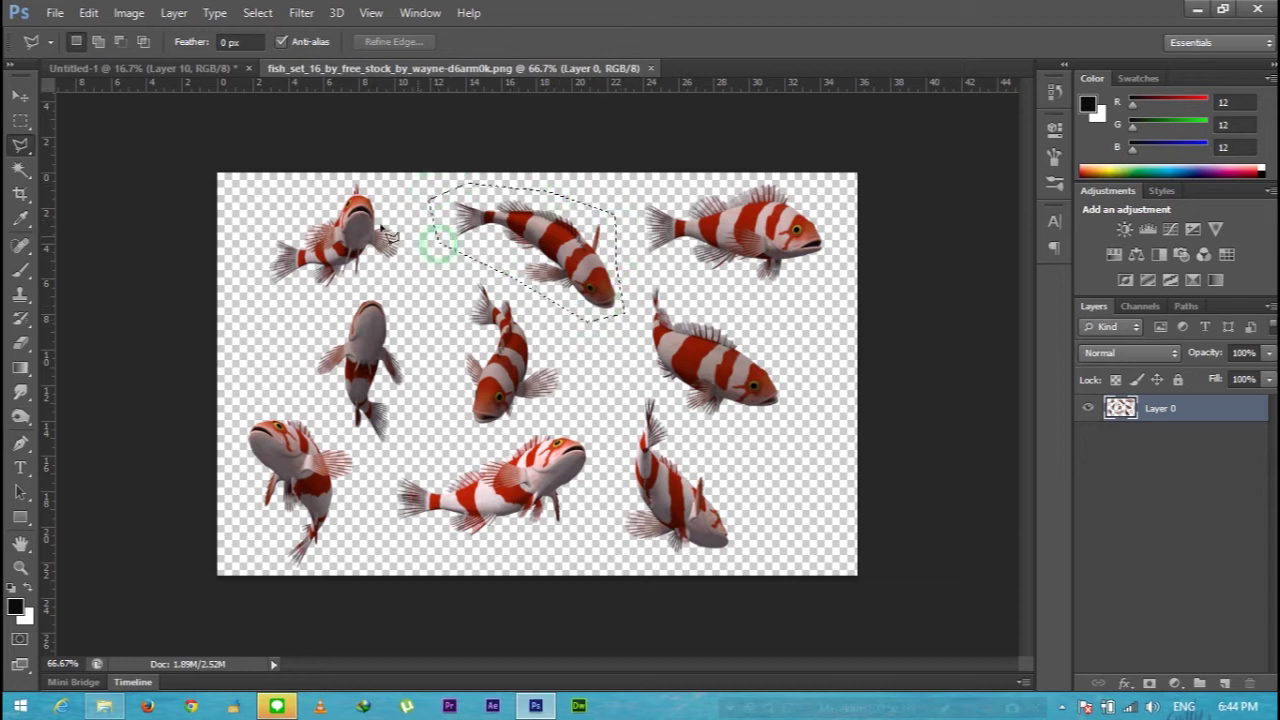
- Move the fish into Untitled-1 above Hue/Saturation, scaled down in the lower-left water
key("v")
mouse_move(500, 228)
left_mouse_down()
mouse_move(190, 75)
mouse_move(640, 378)
left_mouse_up()
left_click_drag(1217, 563, 1217, 520)
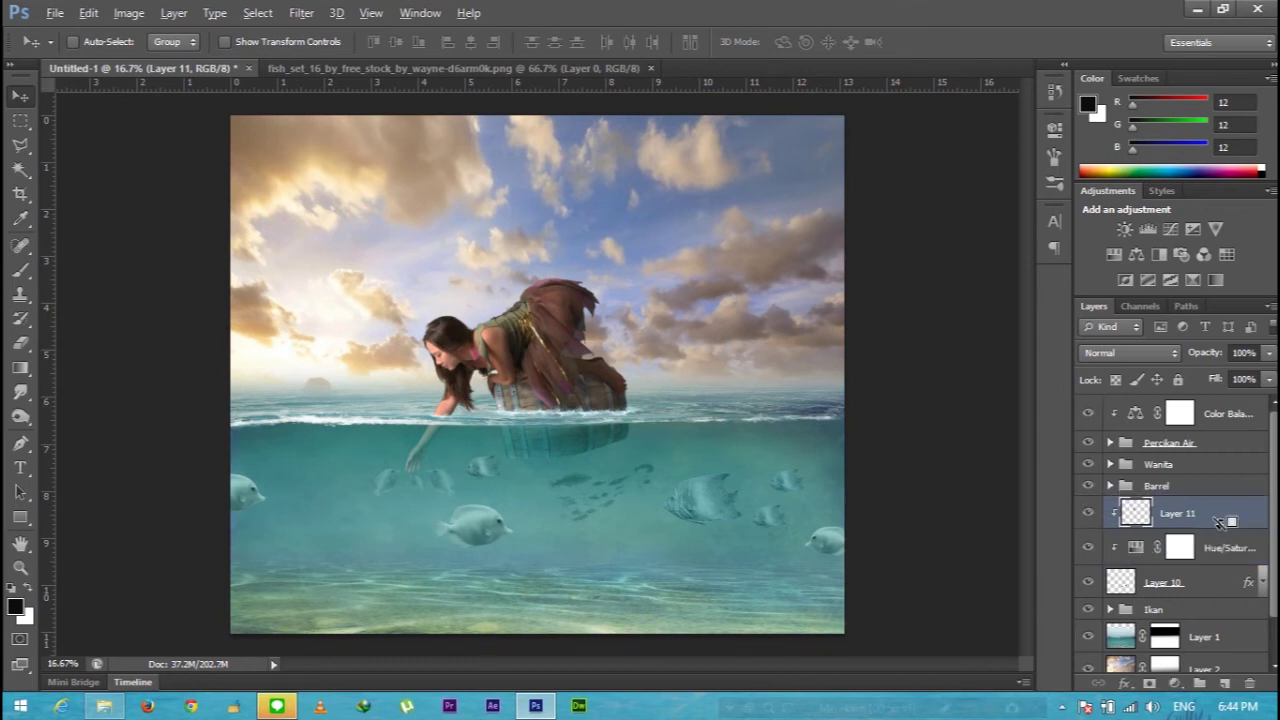
key("ctrl+t")
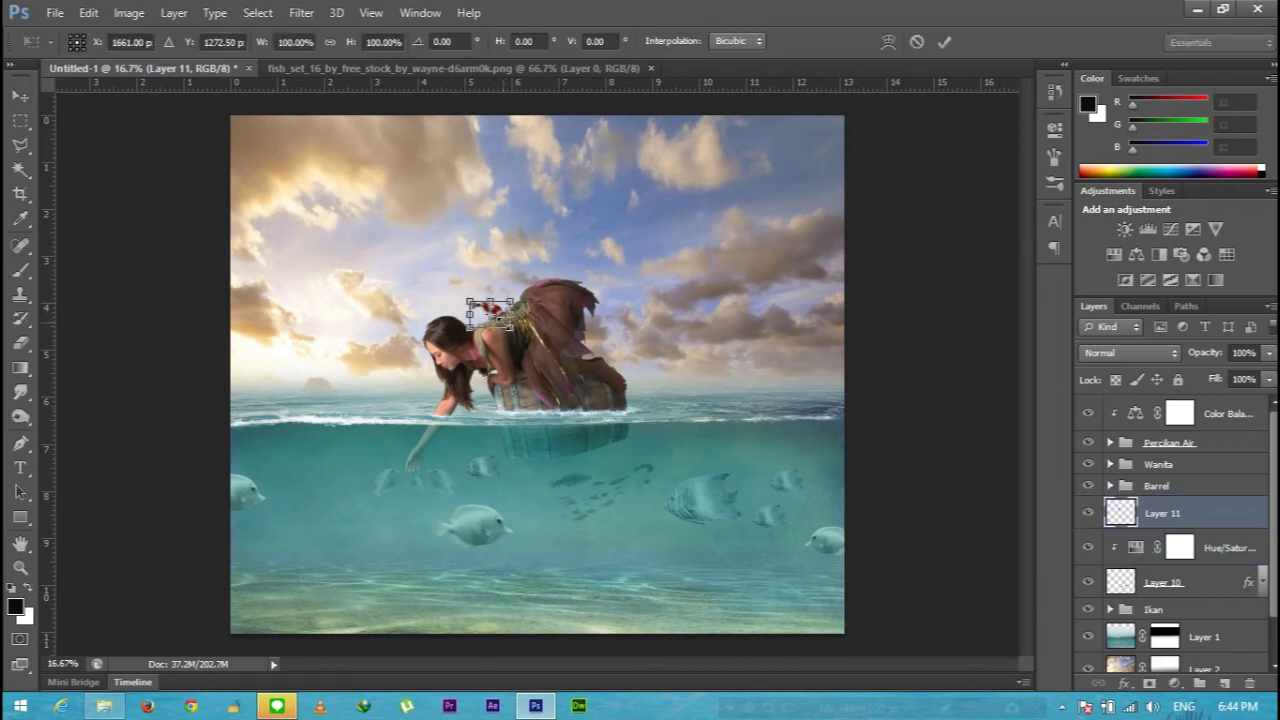
mouse_move(512, 328)
left_mouse_down()
mouse_move(600, 371)
mouse_move(400, 505)
left_mouse_up()
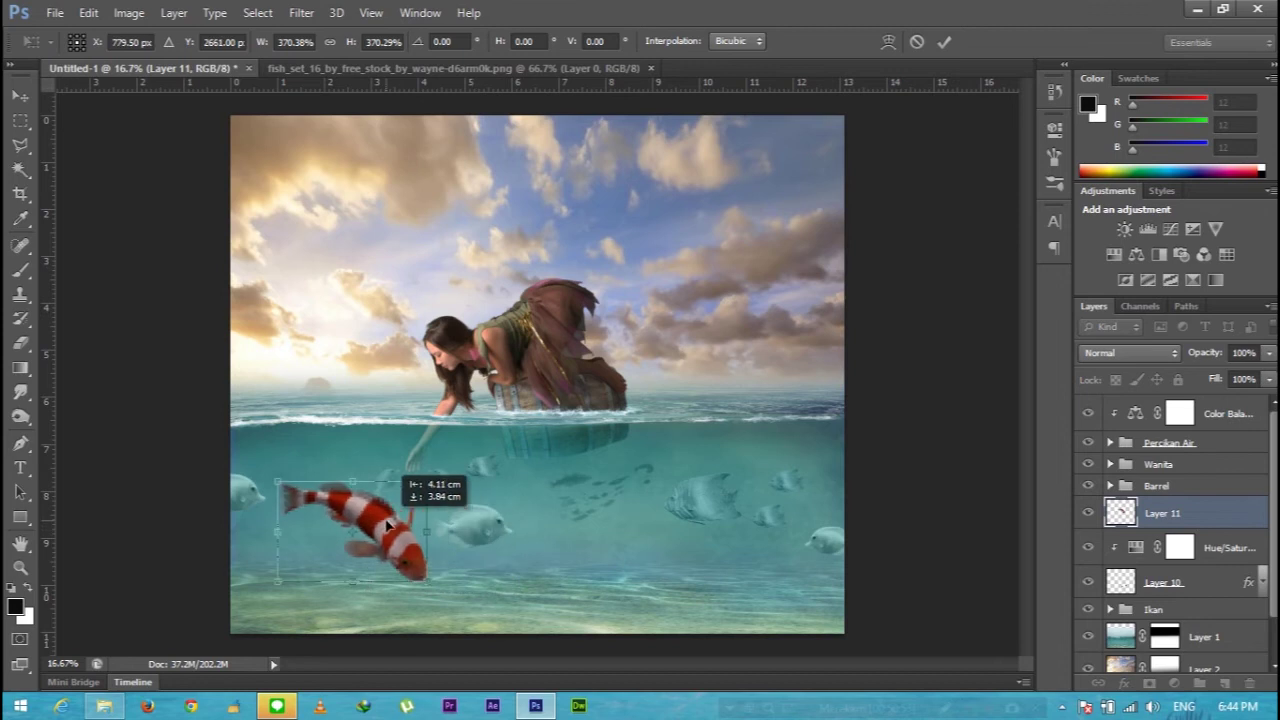
left_click_drag(427, 578, 362, 535)
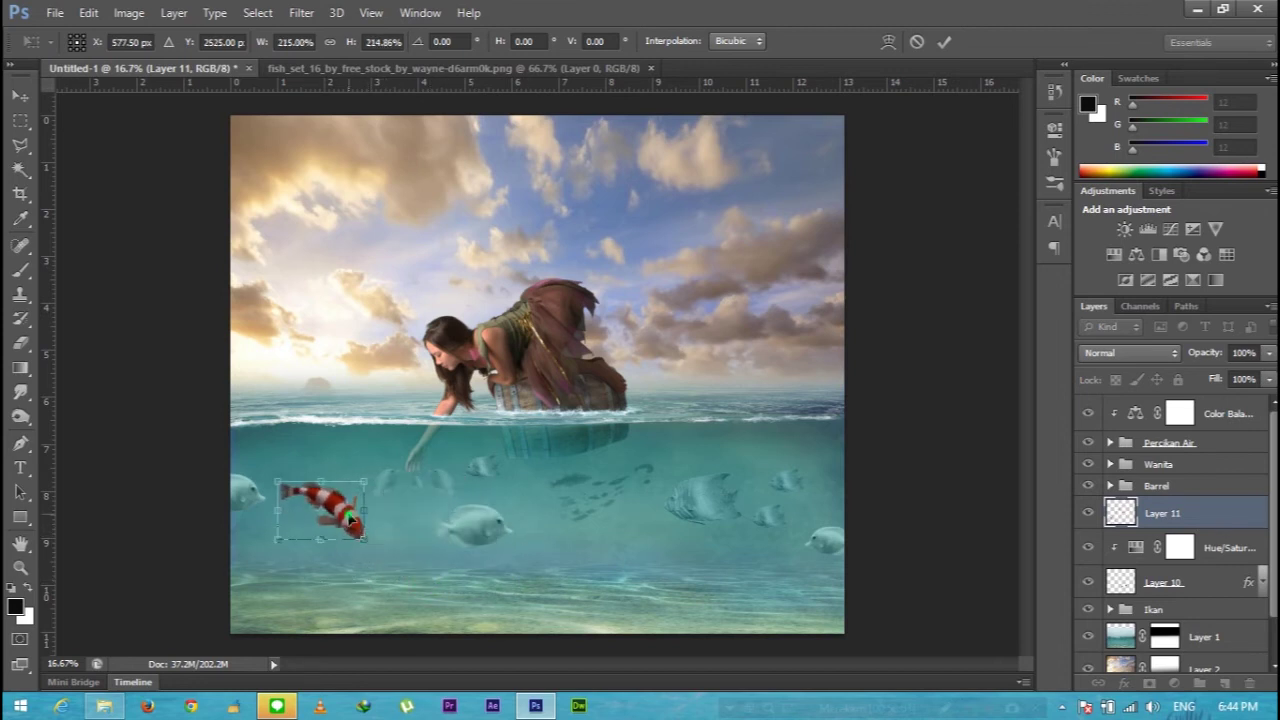
key("Return")
right_click(1215, 576)
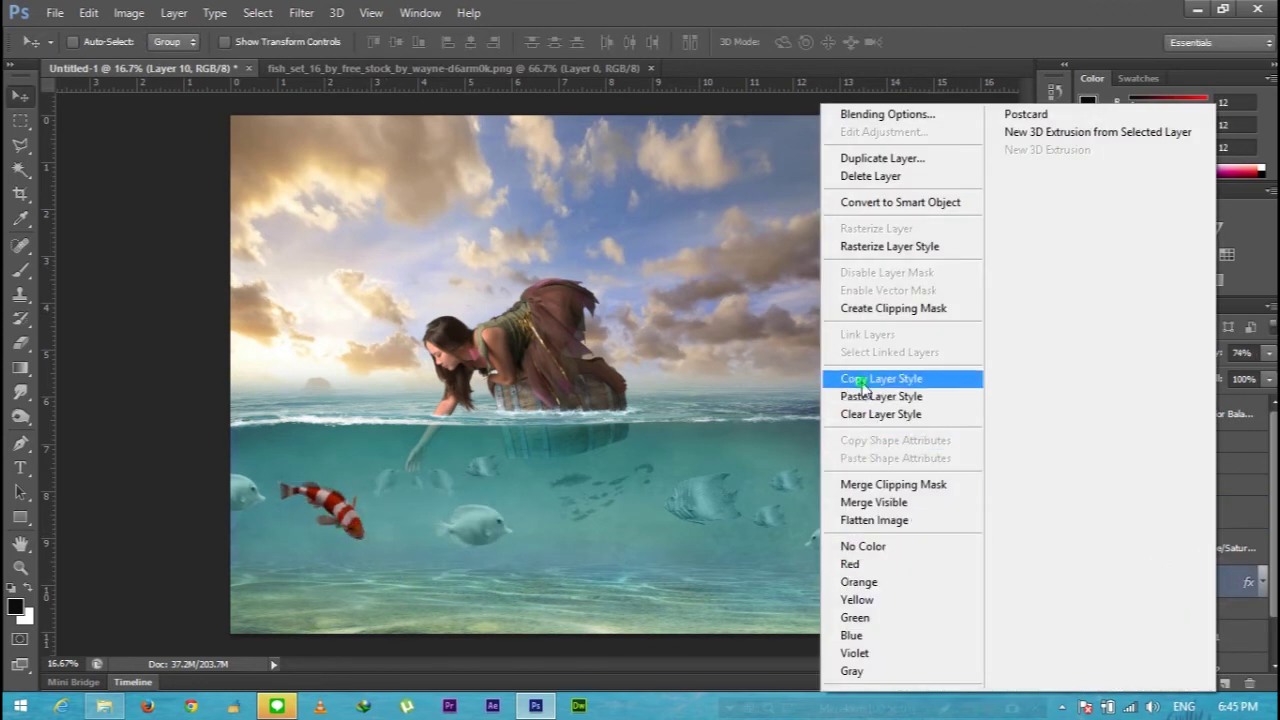
- Copy Layer 10's teal colour overlay style and paste it onto Layer 11's koi
left_click(881, 378)
left_click(1175, 512)
right_click(1175, 512)
left_click(840, 397)
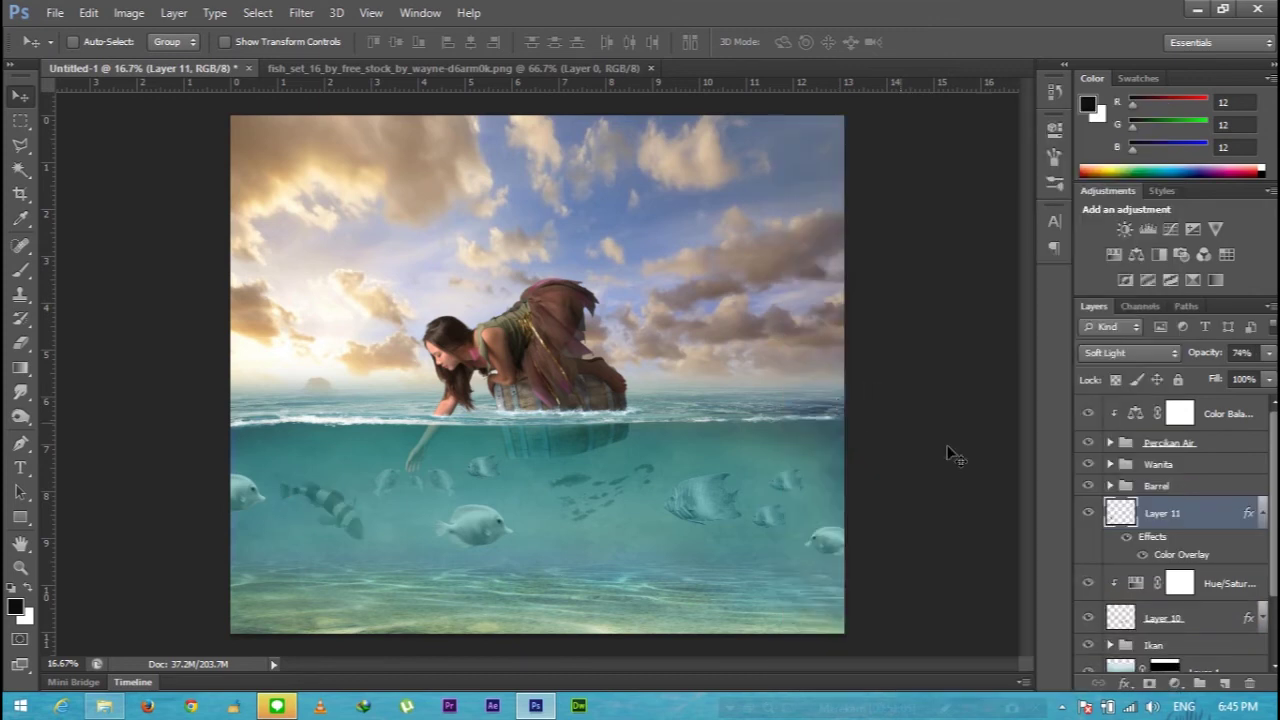
left_click(1262, 513)
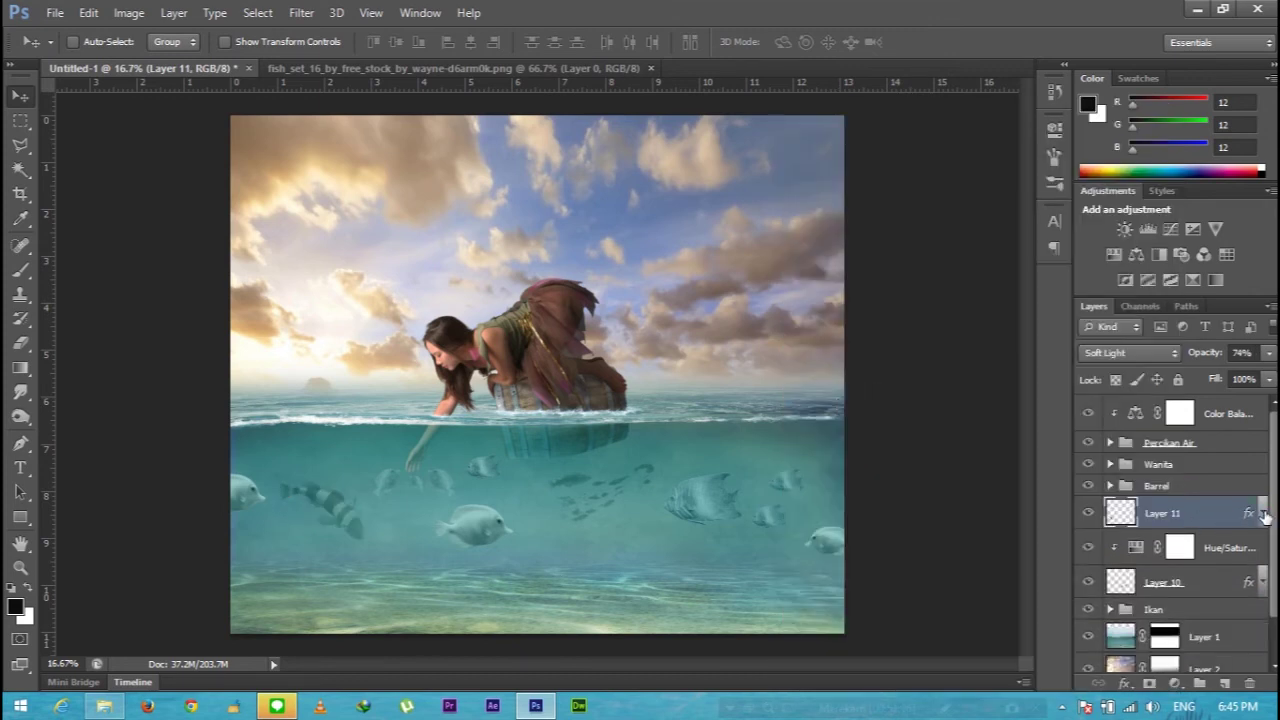
left_click(1262, 513)
- Adjust the koi's Color Overlay blend mode, starting from Darken, and its opacity
double_click(1171, 556)
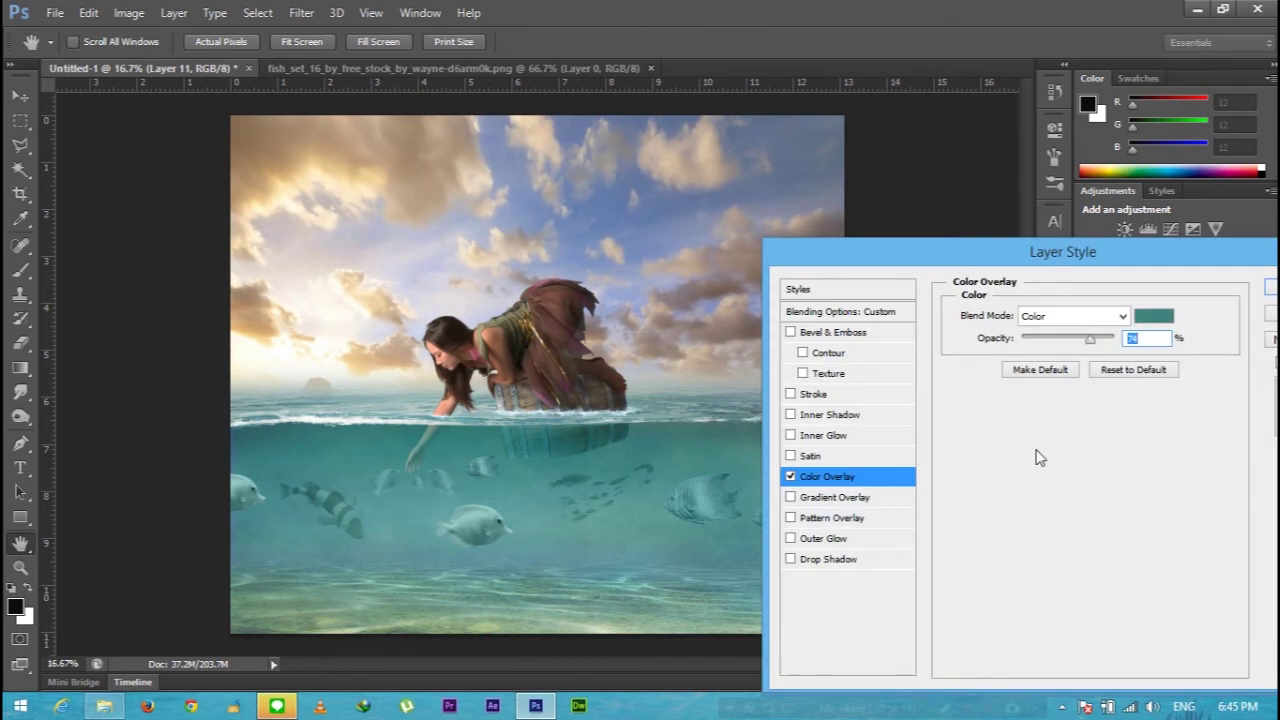
left_click(1127, 318)
left_click(1052, 52)
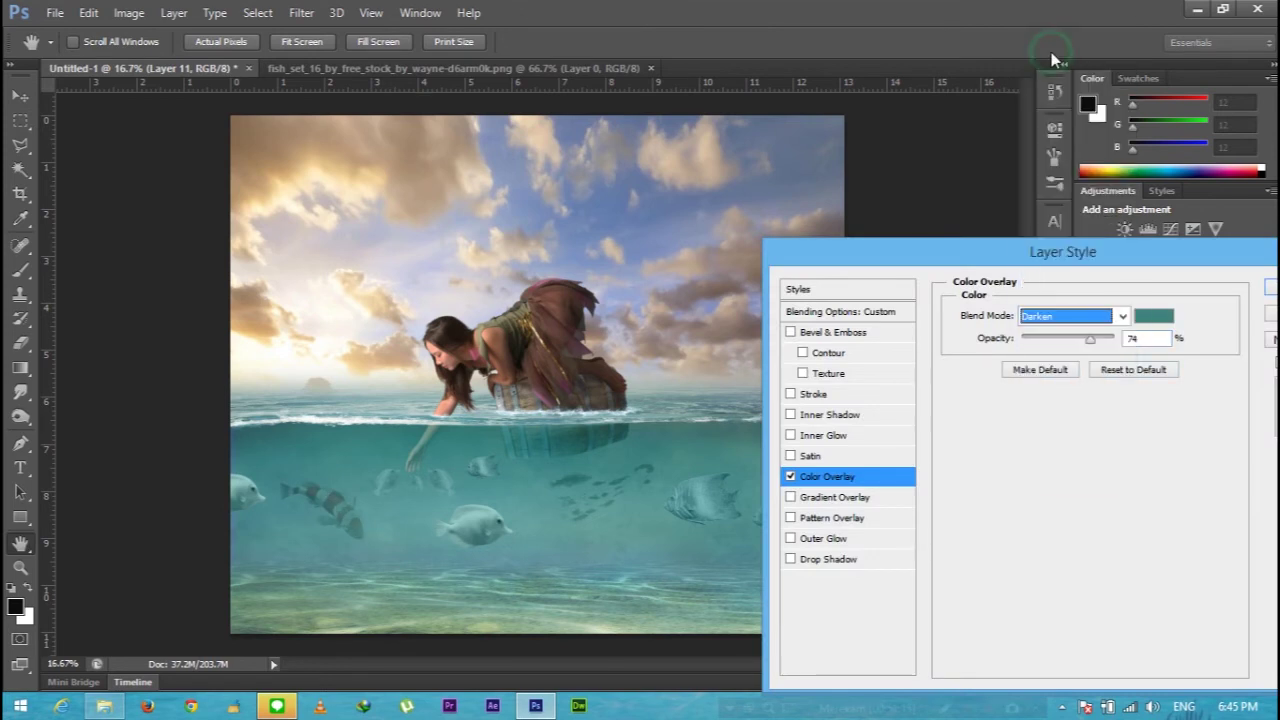
key("Down")
key("Down")
key("Down")
key("Down")
key("Down")
key("Down")
key("Down")
key("Down")
key("Down")
key("Down")
left_click(1099, 344)
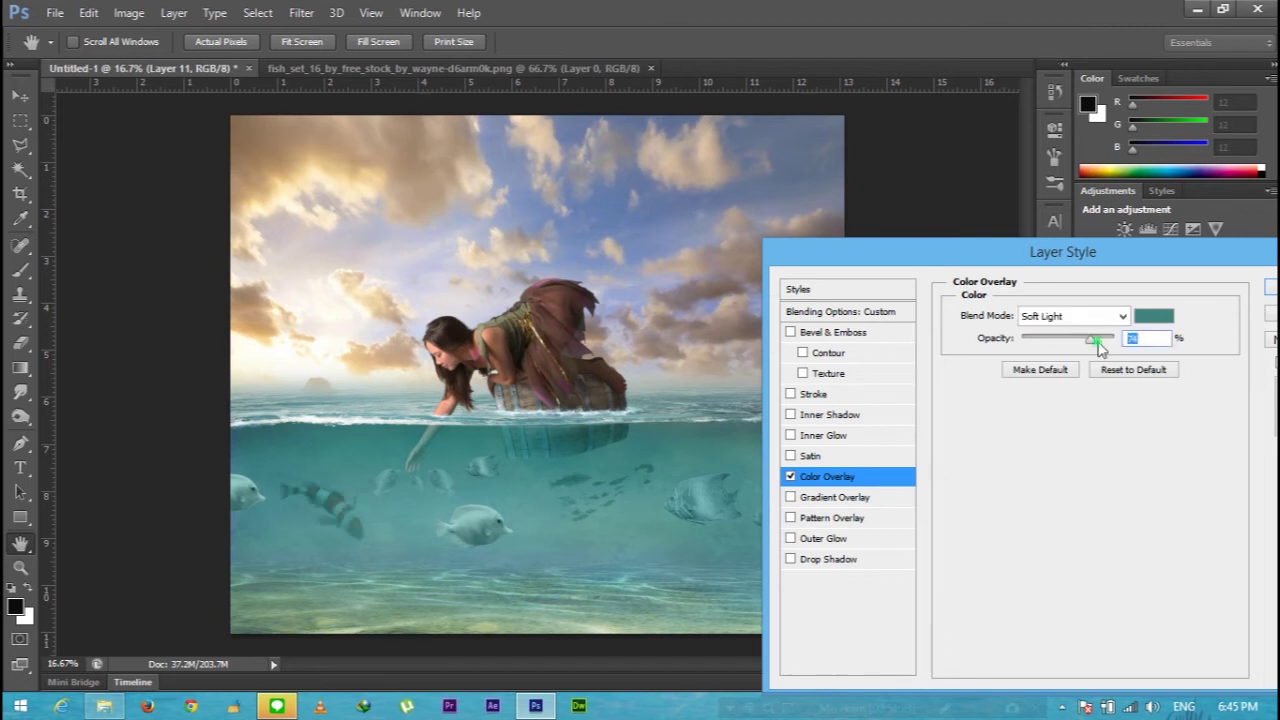
left_click(1270, 290)
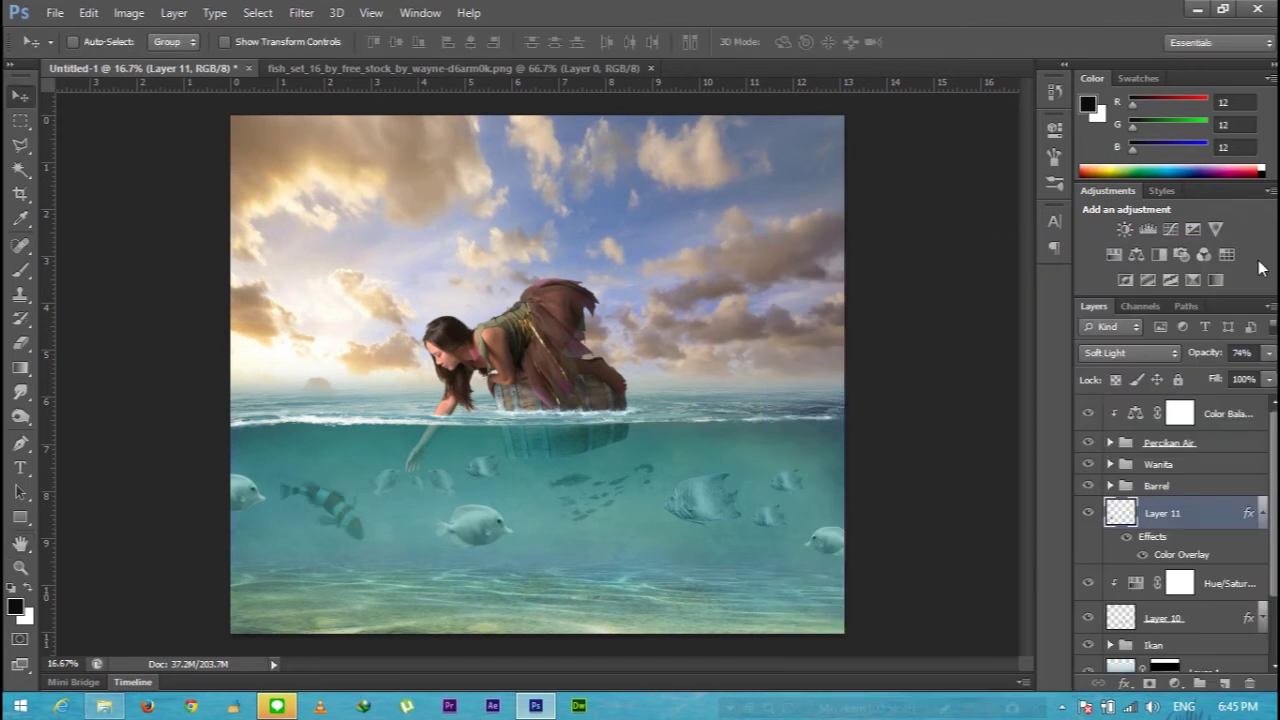
left_click(1262, 514)
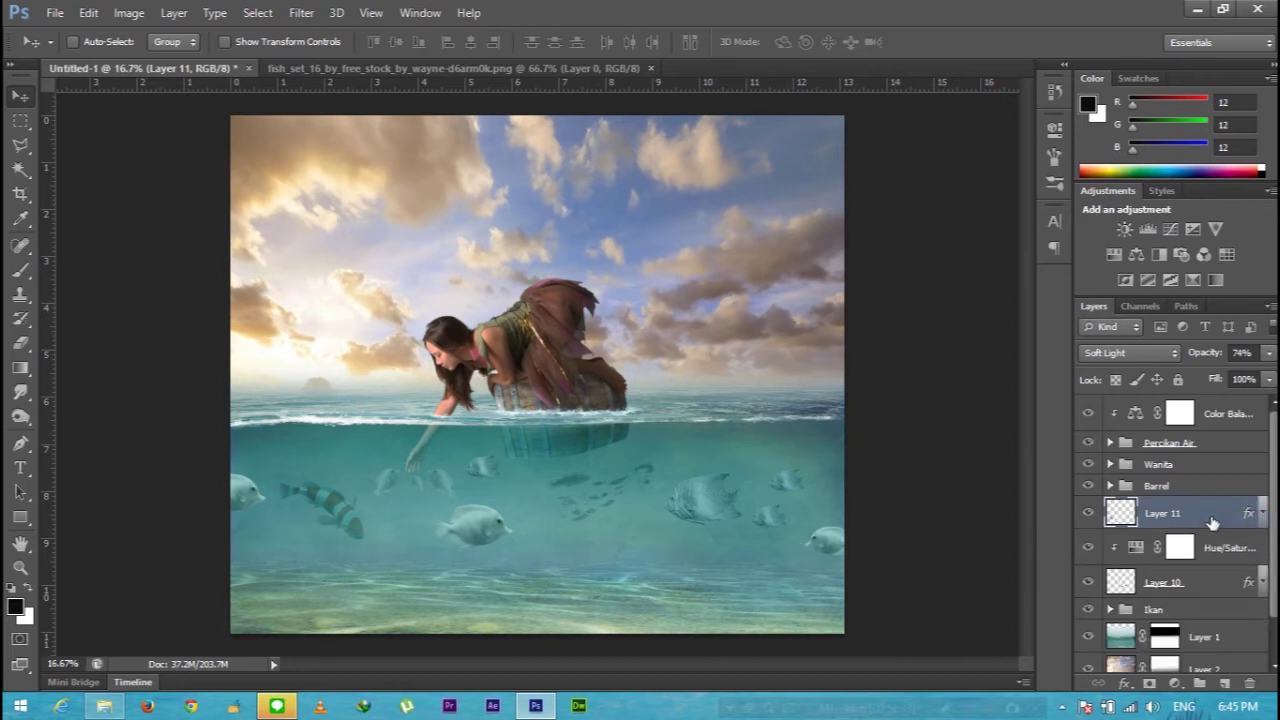
- Duplicate the Hue/Saturation adjustment layer above Layer 11
left_click(1130, 352)
left_click(1110, 9)
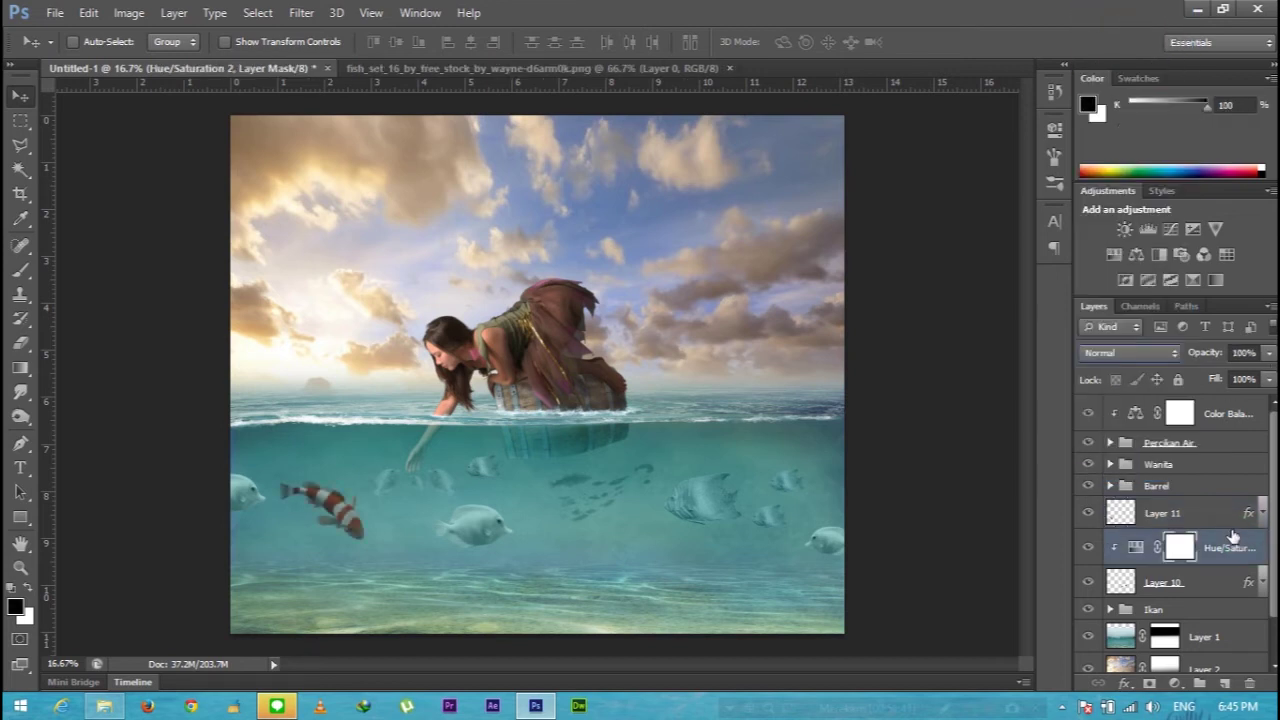
left_click_drag(1232, 537, 1228, 500)
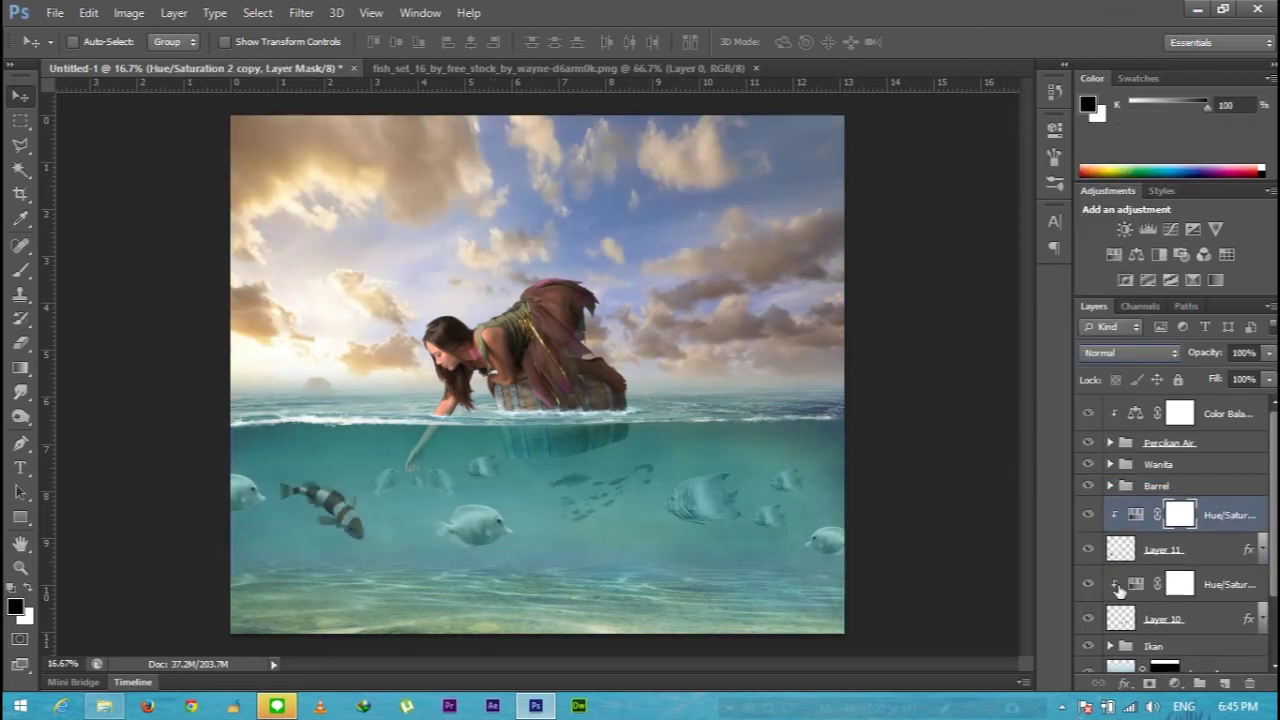
- Shrink the striped fish, make it more level, then switch to the fish_set_16 image
key("ctrl+t")
left_click(634, 277)
left_click(1162, 549)
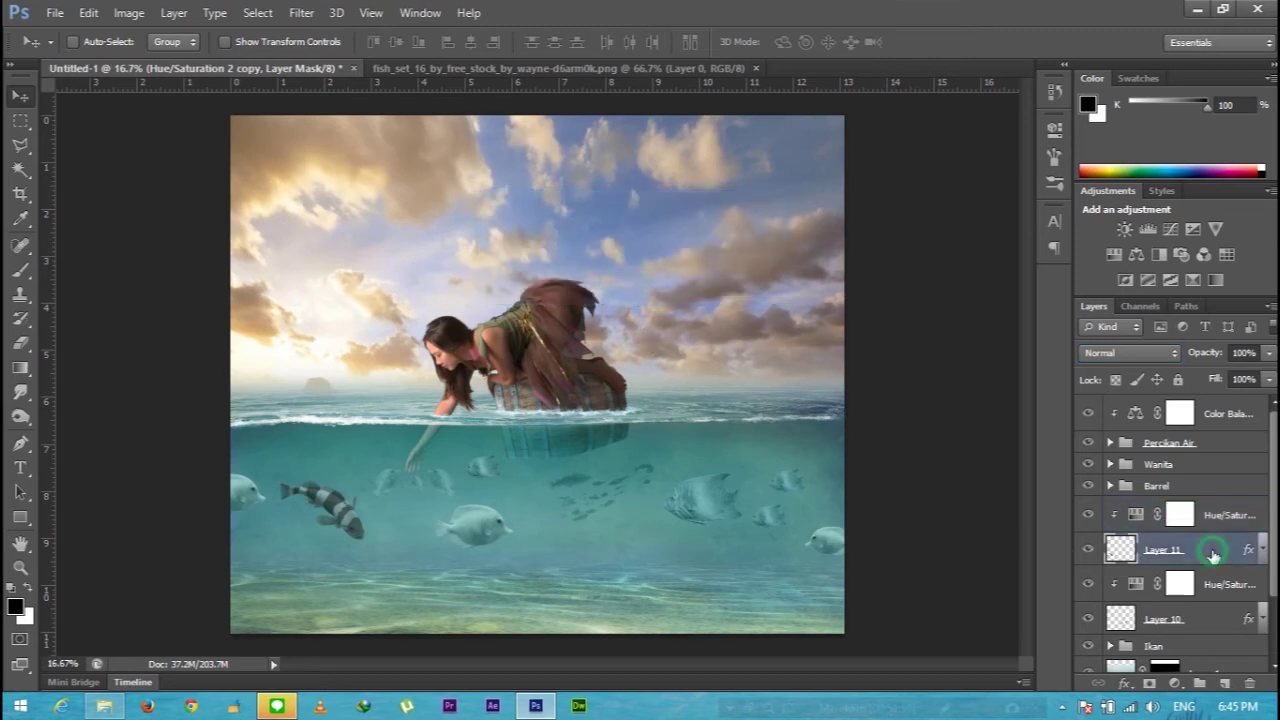
key("ctrl+t")
left_click_drag(276, 482, 378, 546)
key("Return")
key("ctrl+t")
key("Return")
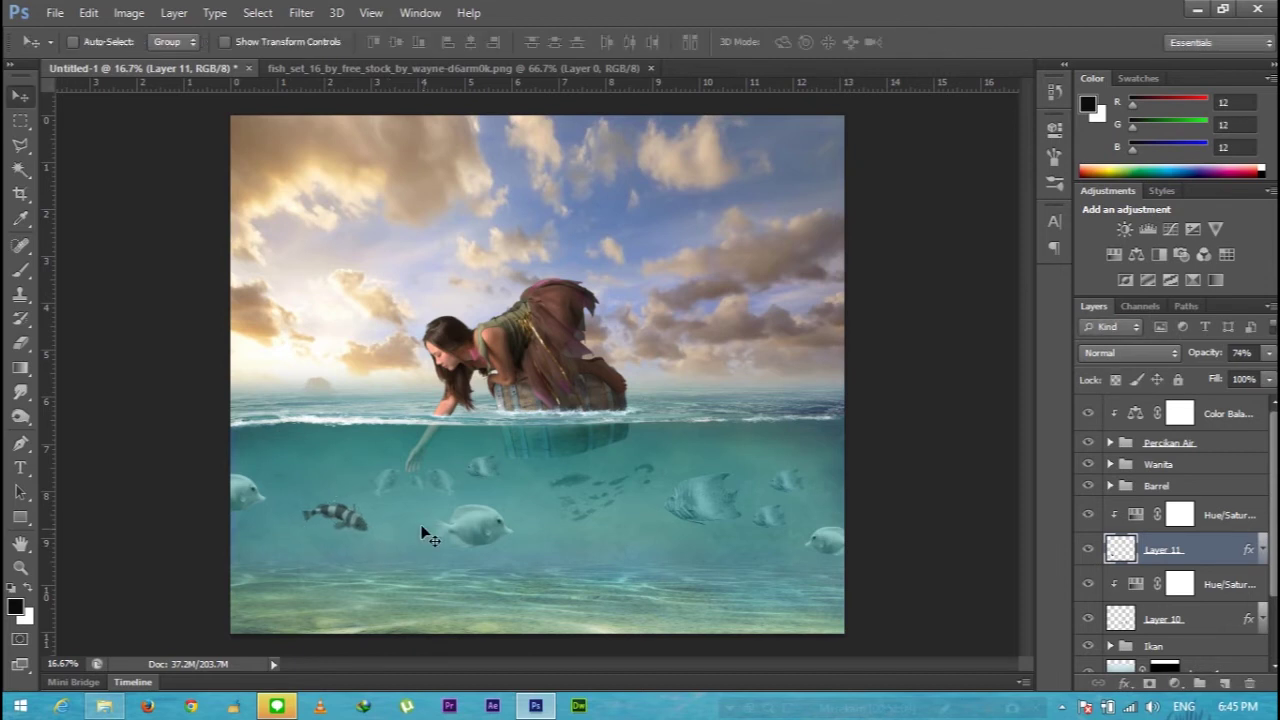
left_click(450, 72)
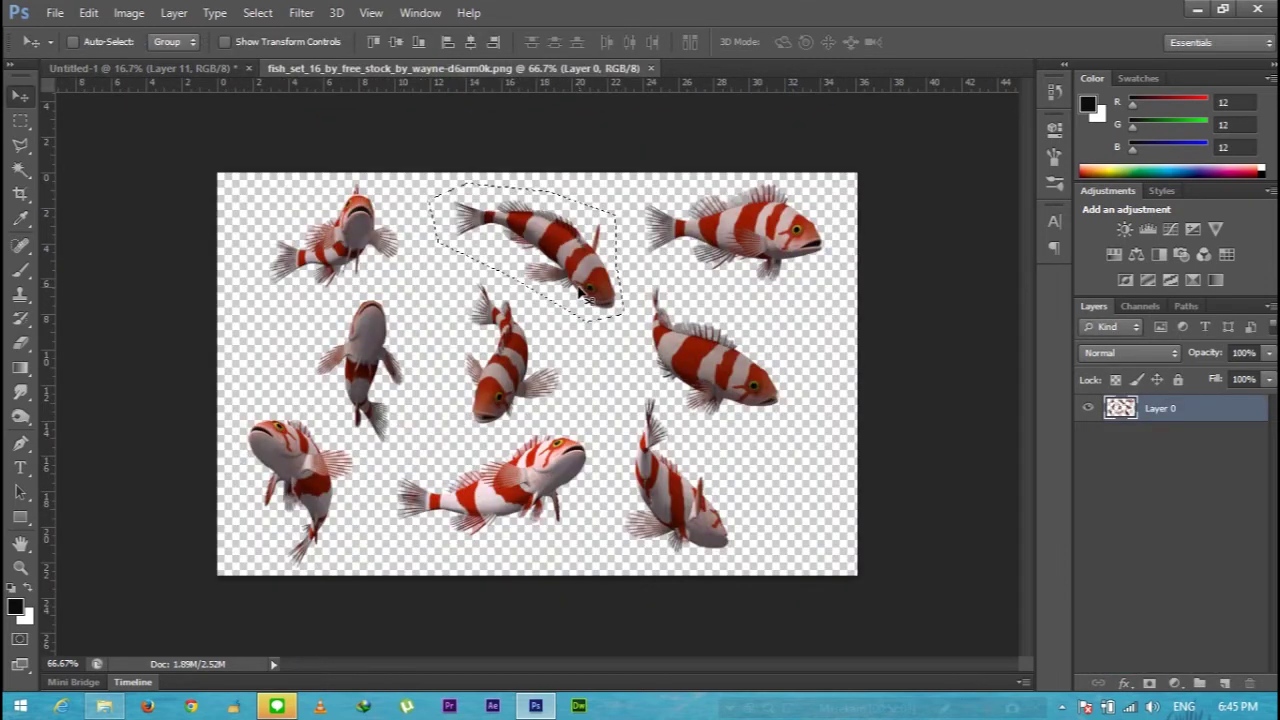
- Outline one red-striped fish with the Polygonal Lasso and move it into the sea composite
left_click(22, 145)
left_click(807, 306)
left_click(831, 248)
left_click(820, 196)
left_click(770, 177)
left_click(622, 203)
left_click(660, 275)
key("v")
mouse_move(771, 195)
left_mouse_down()
mouse_move(157, 80)
mouse_move(636, 545)
left_mouse_up()
- Place the new fish layer above the tint adjustment and paste the colour overlay style onto it
left_click_drag(1221, 546, 1150, 505)
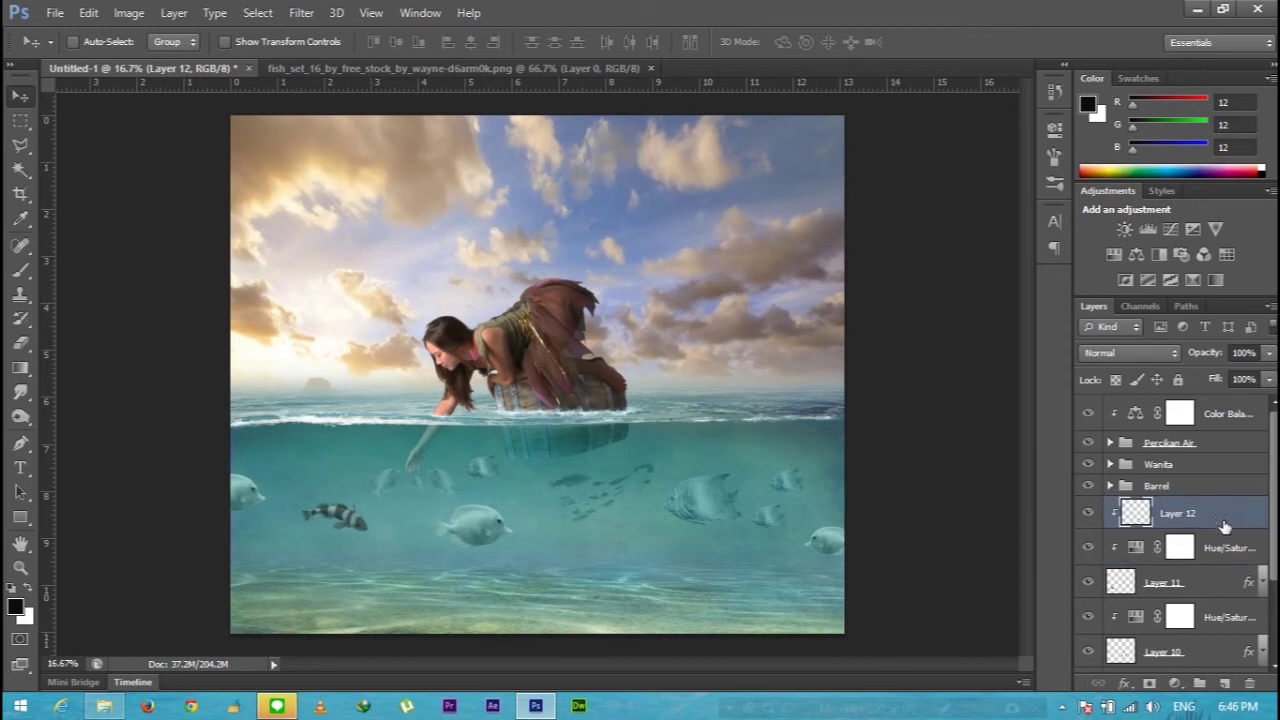
right_click(1213, 582)
left_click(876, 396)
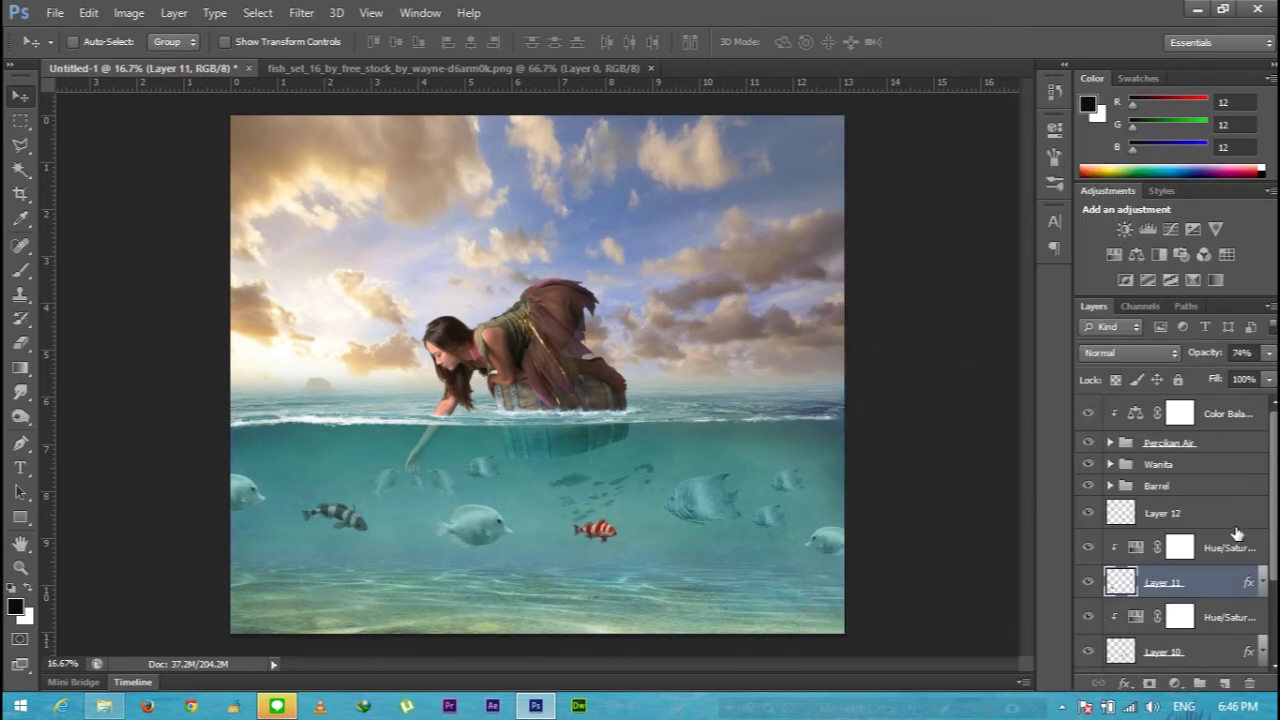
right_click(1200, 513)
left_click(876, 396)
left_click(1262, 512)
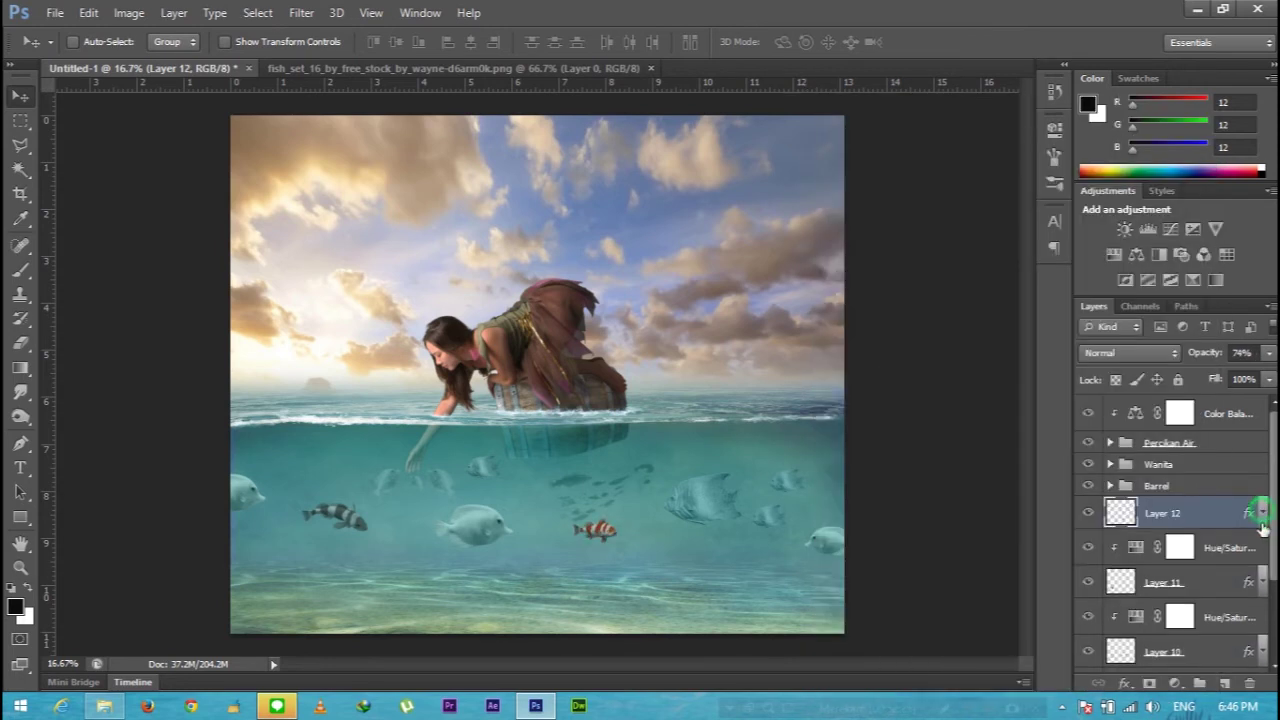
- Clip a duplicate Hue/Saturation tint to the new fish and blend the fish in Soft Light at 100%
left_click(1214, 547)
key("ctrl+j")
mouse_move(1218, 560)
left_mouse_down()
mouse_move(1210, 503)
mouse_move(1212, 515)
left_mouse_up()
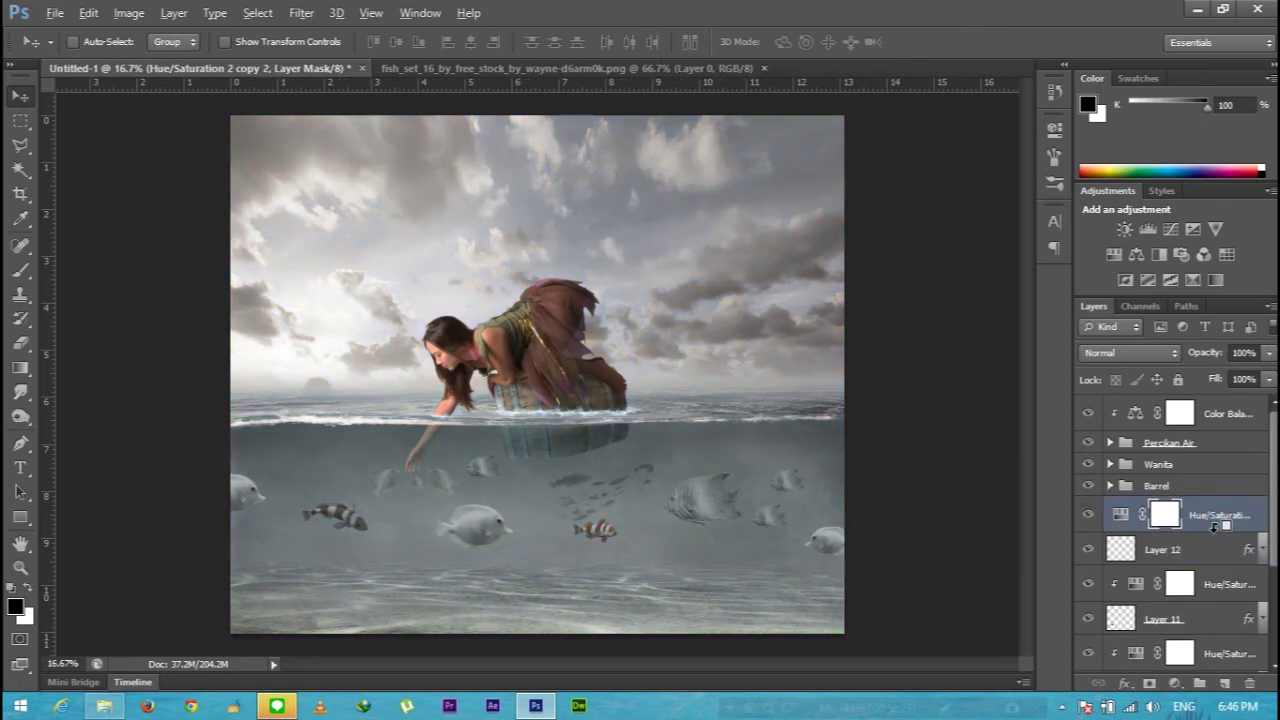
left_click(1216, 533, "alt")
left_click(1192, 545)
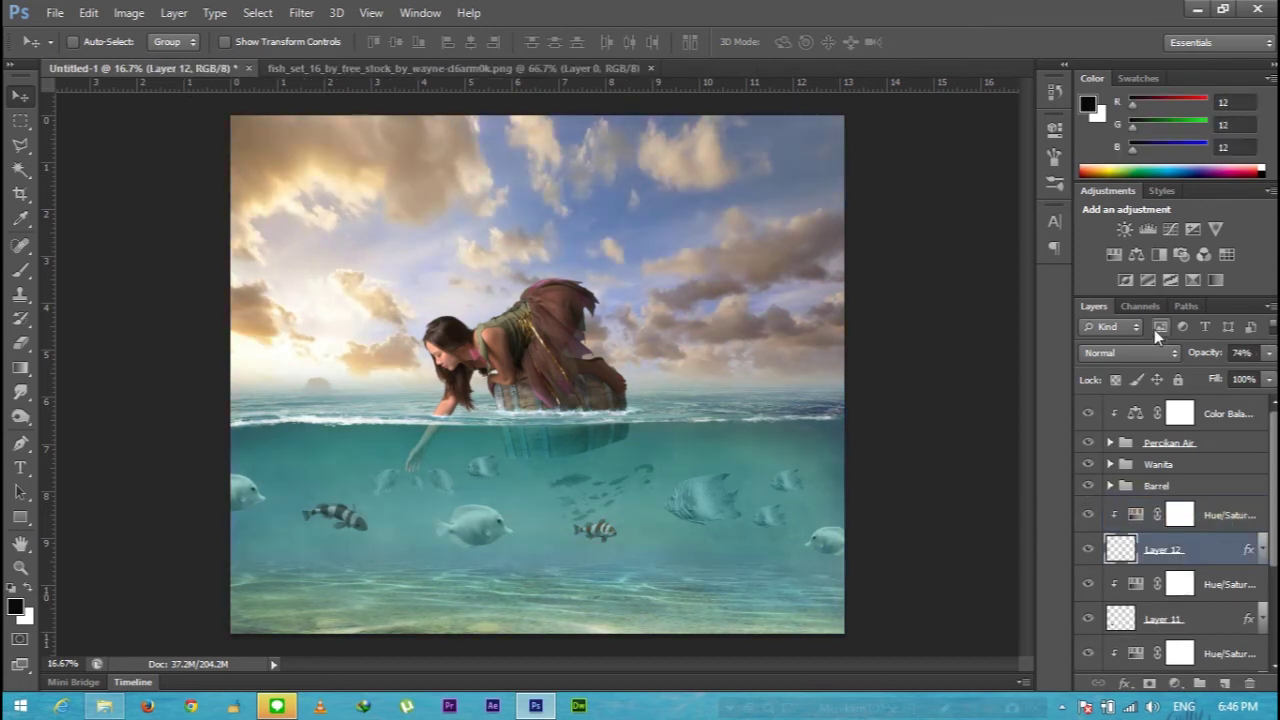
left_click(1130, 352)
left_click(1119, 250)
left_click(1268, 352)
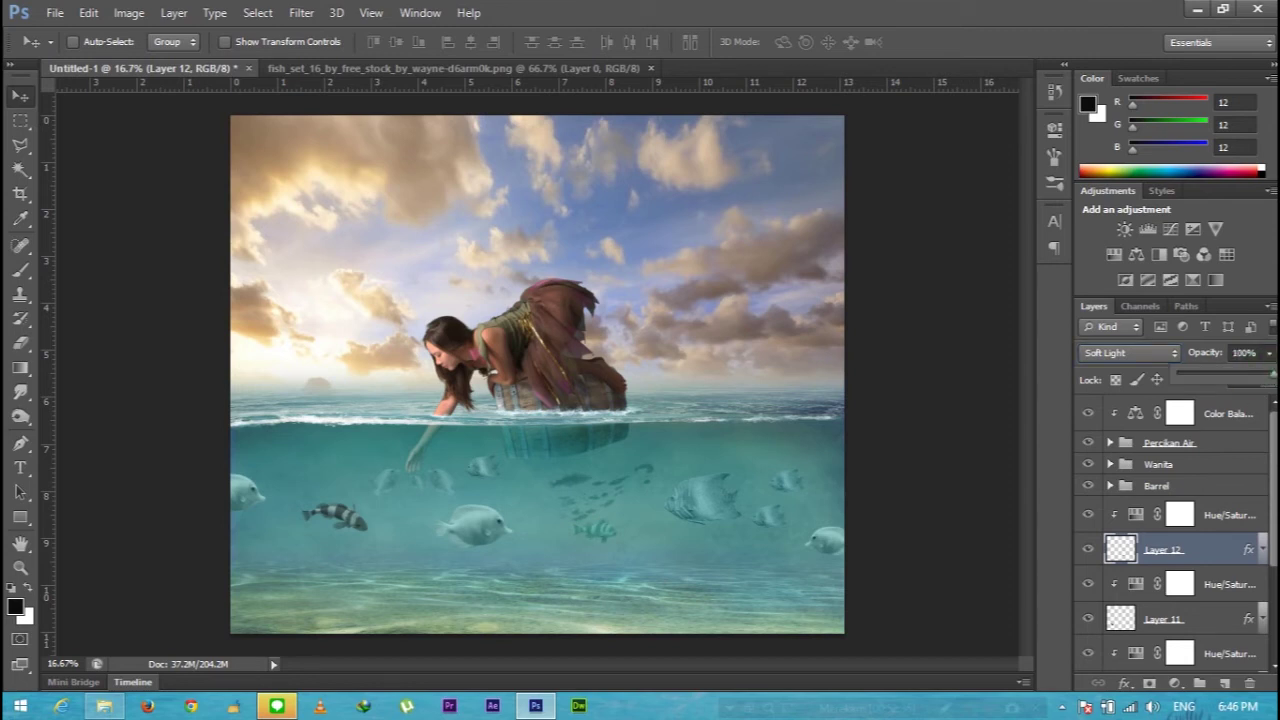
left_click(1243, 433)
- Copy the fish, flip the copy horizontally and move it to the right canvas edge
left_click(1232, 515)
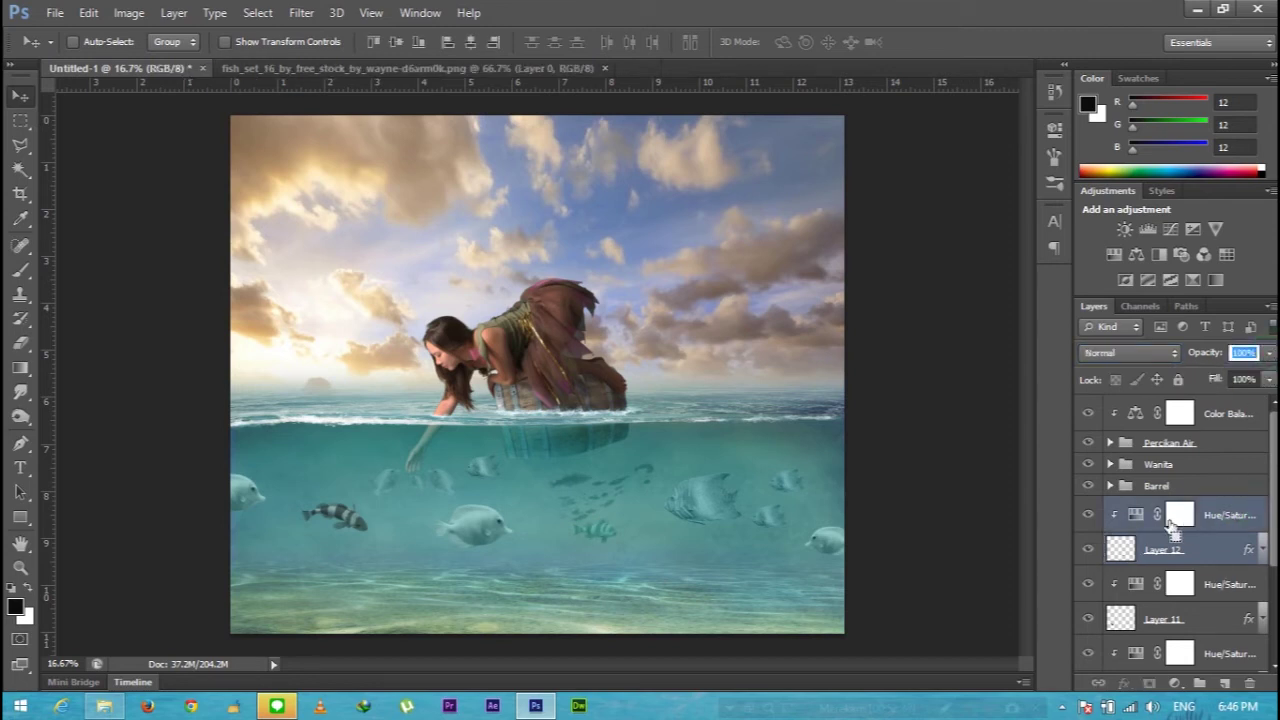
left_click_drag(626, 512, 764, 457)
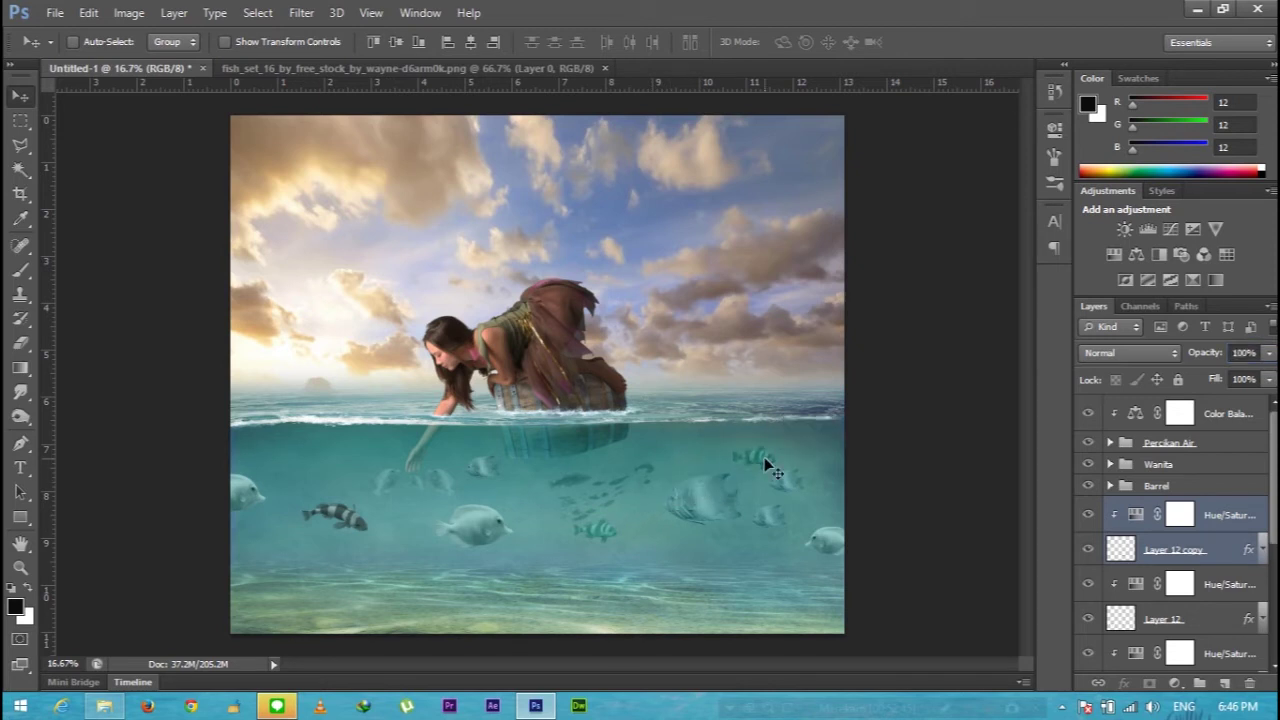
key("ctrl+t")
right_click(764, 457)
left_click(838, 427)
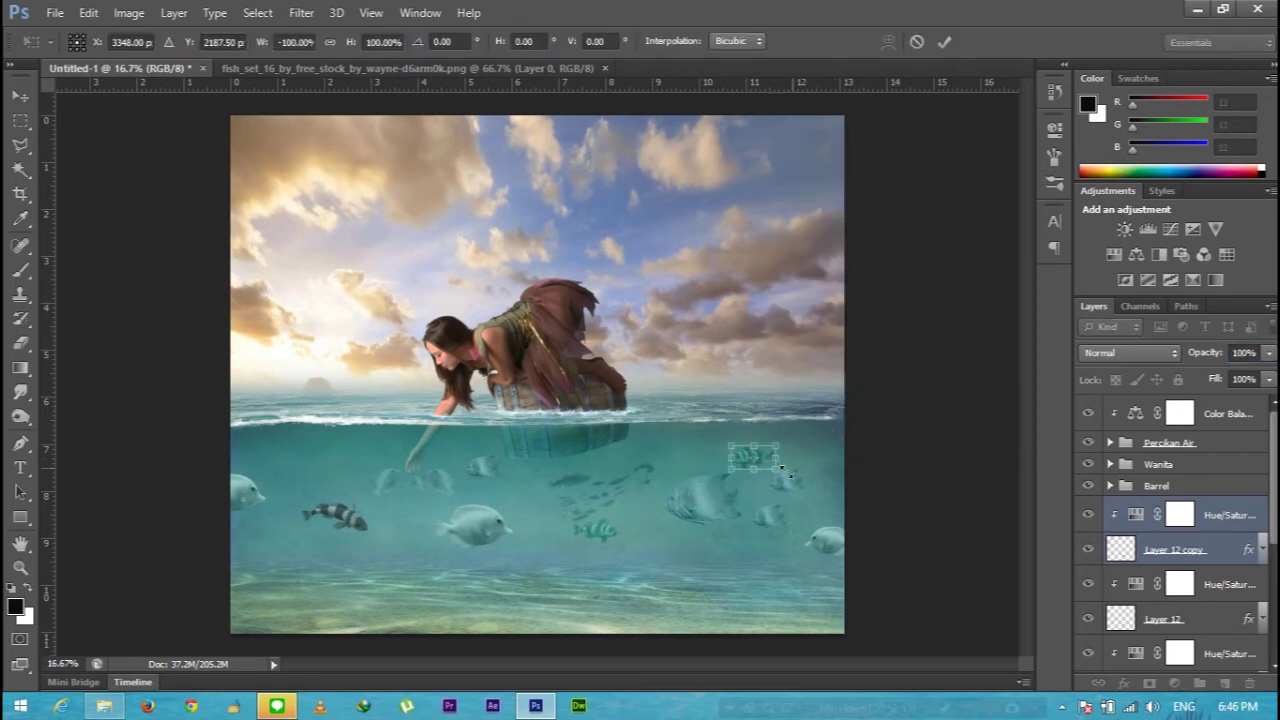
key("Return")
left_click_drag(766, 466, 834, 455)
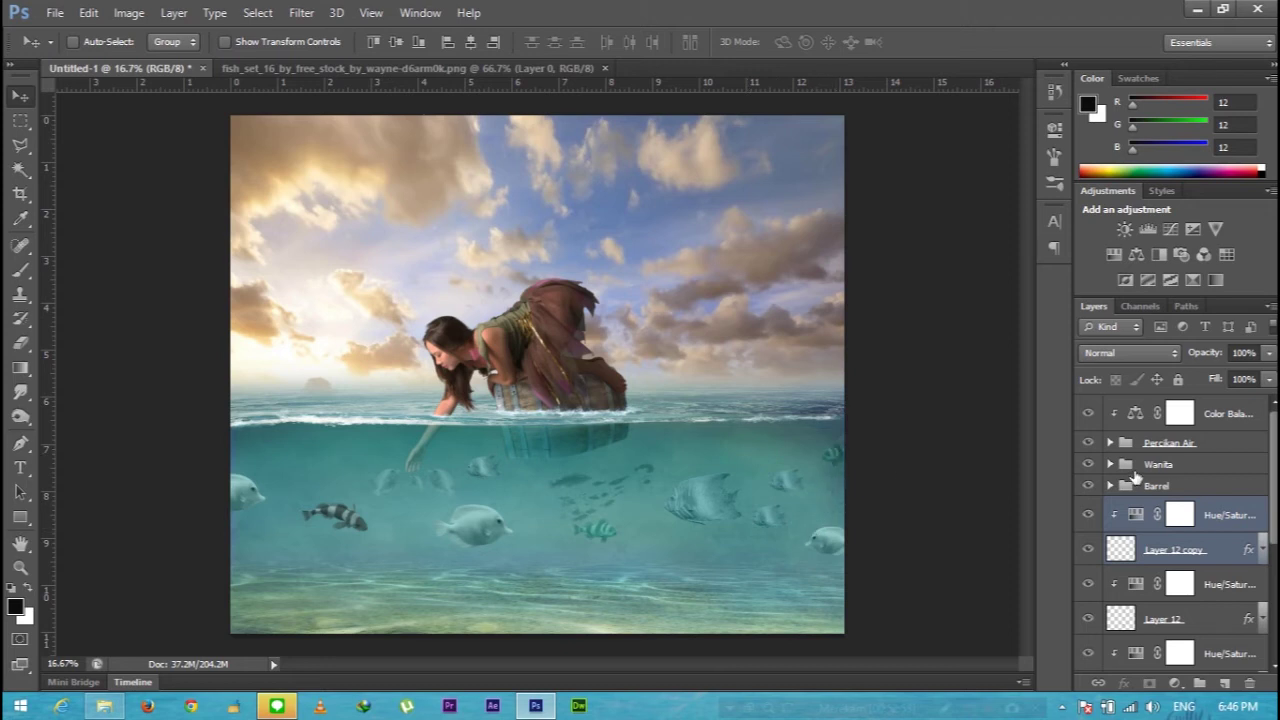
- Set the fish copy to Normal at 40% opacity, close the fish set and bring up Open
left_click(1233, 548)
left_click(1130, 352)
left_click(1105, 9)
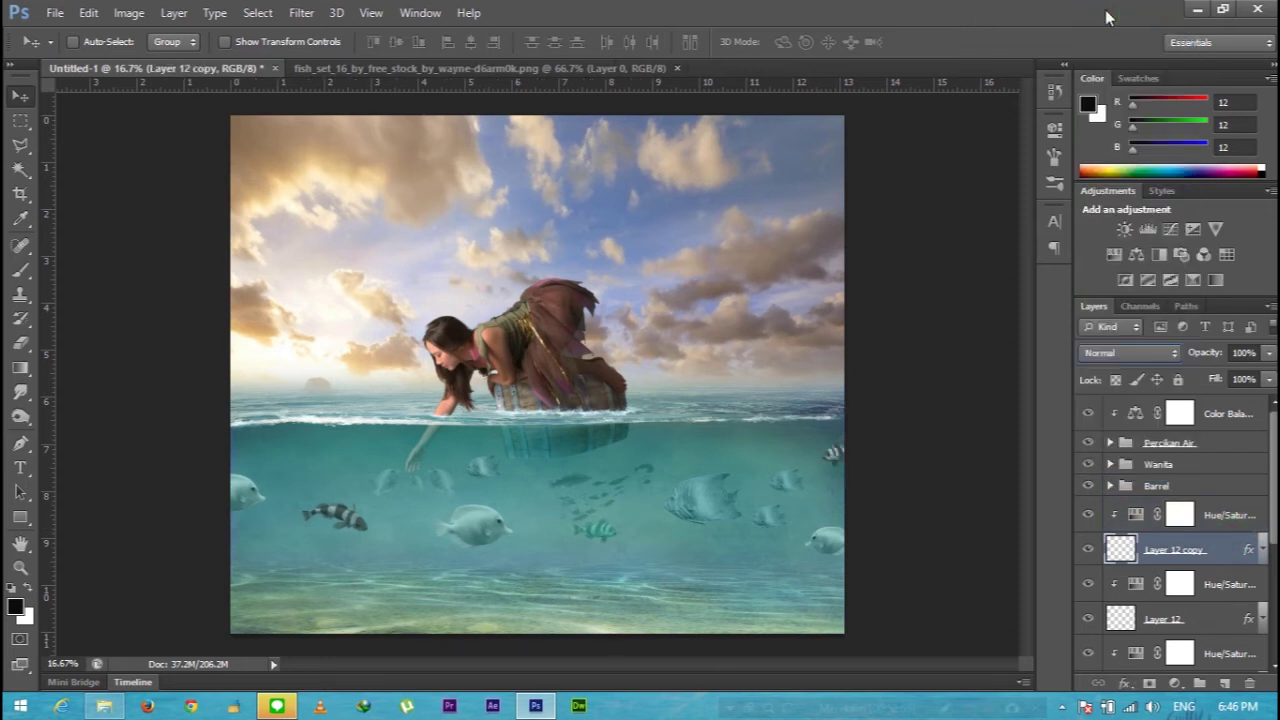
left_click(1130, 352)
left_click(1268, 352)
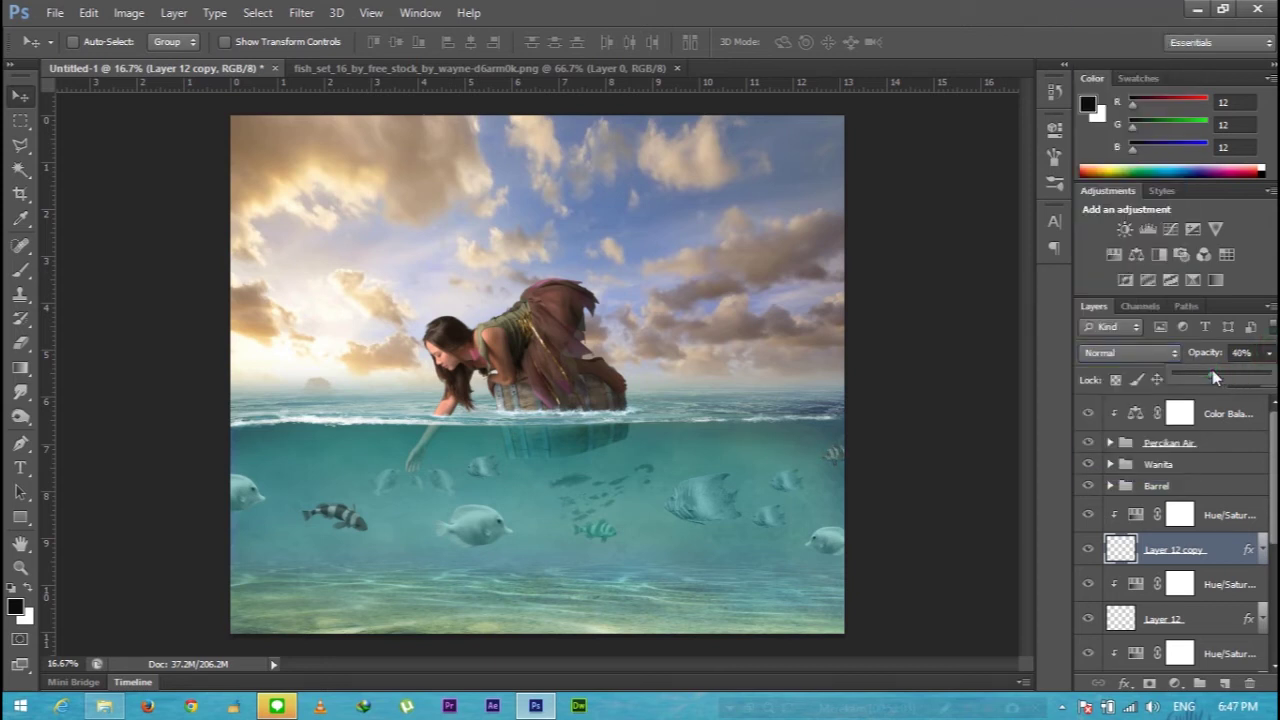
left_click(808, 388)
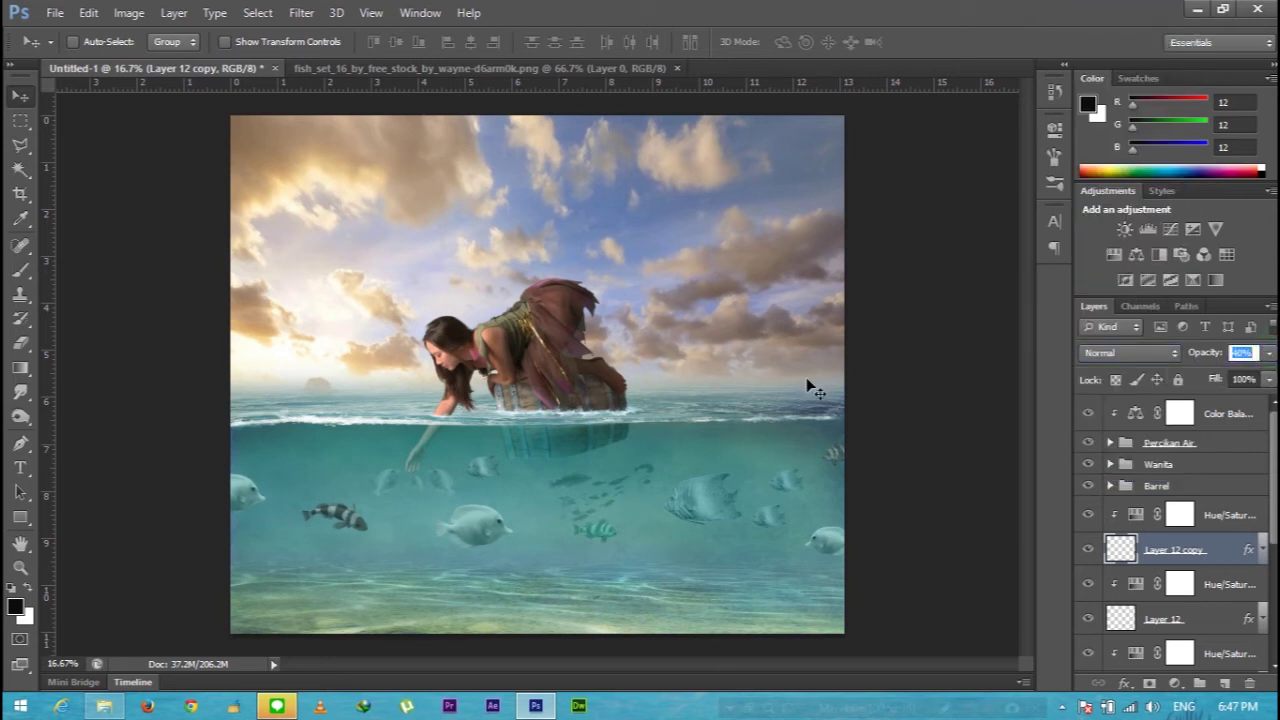
left_click(676, 68)
key("ctrl+o")
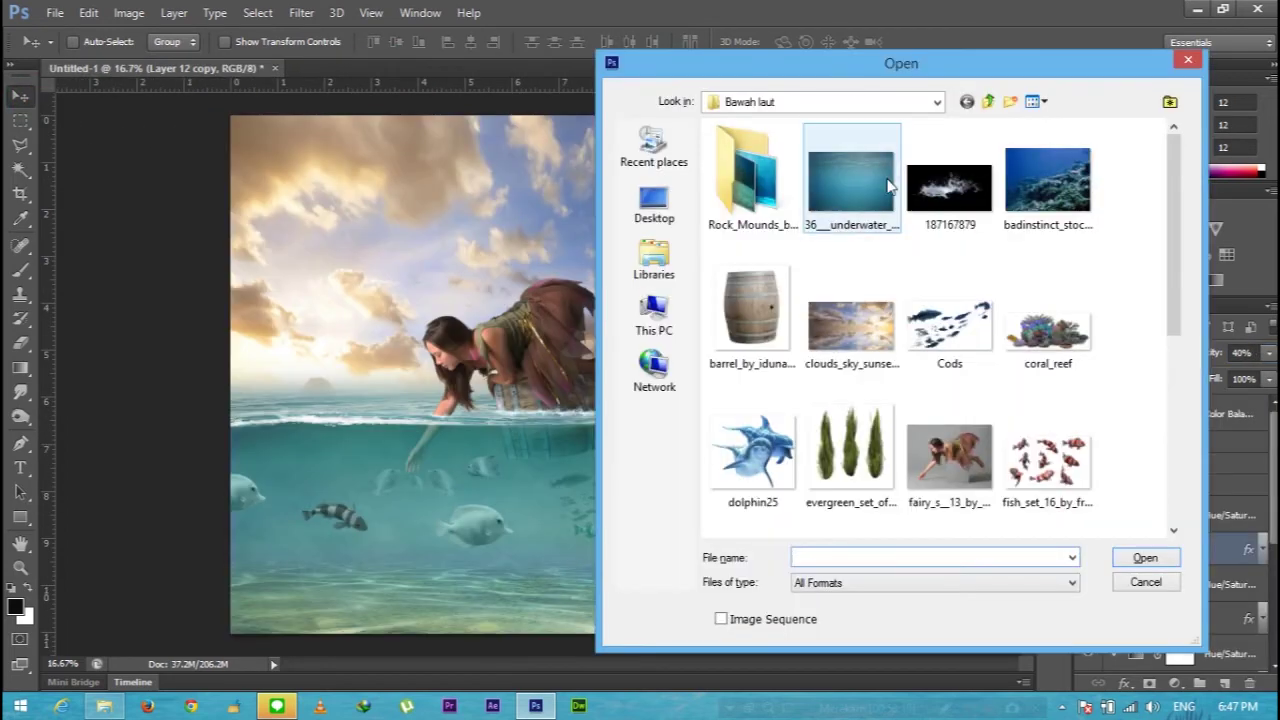
- Open the evergreen trees image, lasso one cypress tree and move it into the composite
double_click(852, 445)
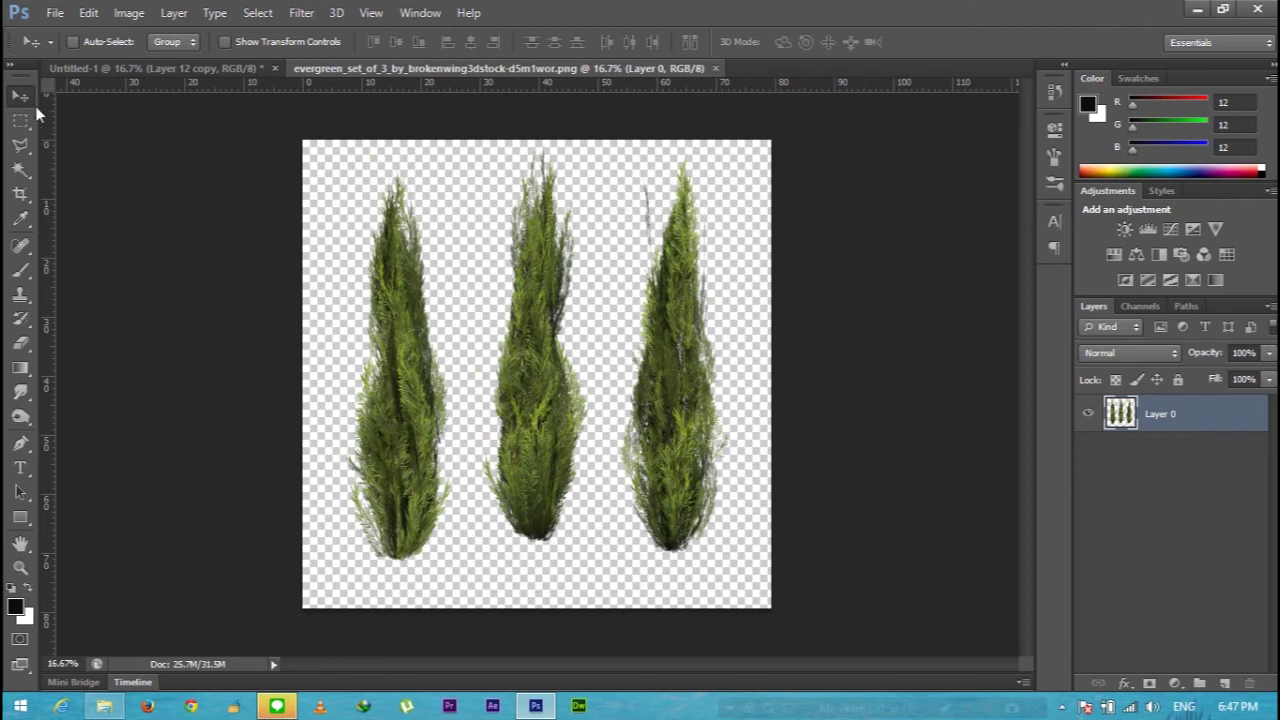
left_click(20, 145)
left_click(341, 163)
left_click(457, 163)
left_click(473, 490)
left_click(427, 608)
left_click(345, 593)
left_click(325, 433)
left_click(341, 163)
key("v")
mouse_move(400, 330)
left_mouse_down()
mouse_move(341, 275)
mouse_move(447, 478)
left_mouse_up()
- Put the tree layer above the tint, shrink the tree onto the seabed and hide it
left_click_drag(1238, 549, 1230, 518)
key("ctrl+t")
left_click_drag(371, 358, 520, 432)
mouse_move(459, 569)
left_mouse_down()
mouse_move(487, 622)
mouse_move(635, 466)
mouse_move(640, 490)
mouse_move(724, 585)
left_mouse_up()
key("Return")
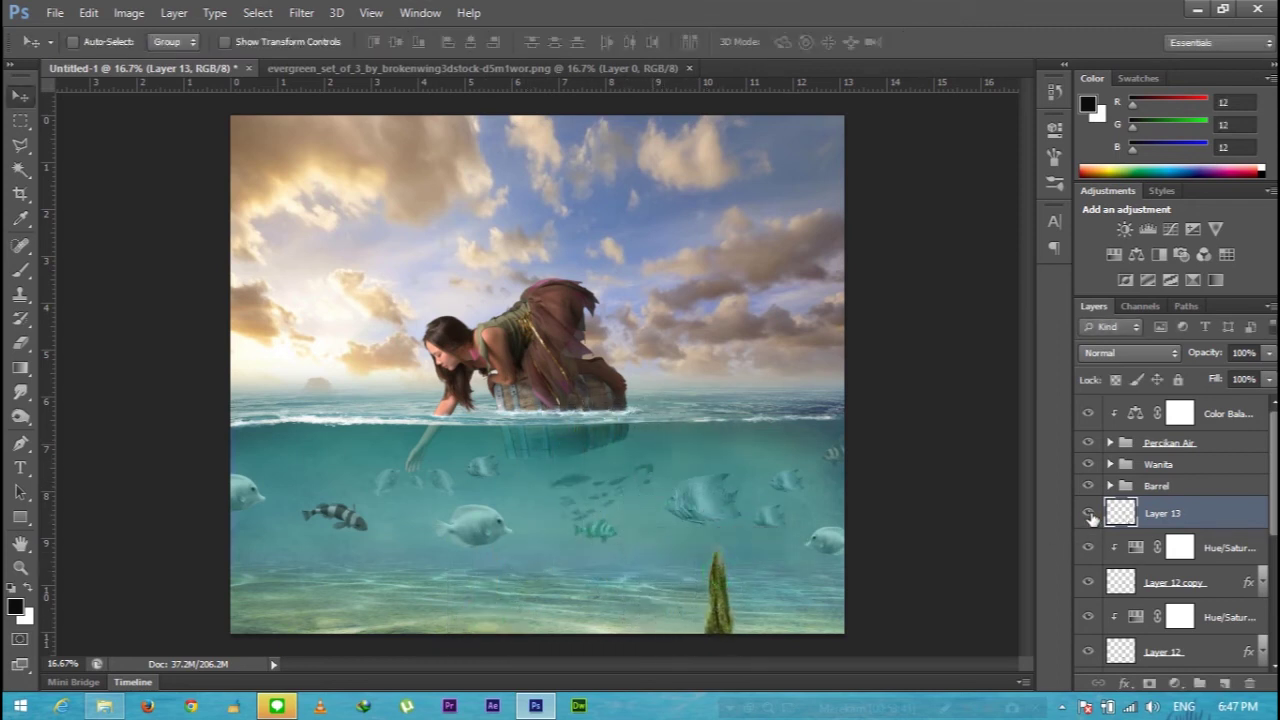
left_click(1088, 513)
- Group the newer fish layers as Ikan 2 and close the evergreen trees image
left_click(1240, 547)
scroll(1230, 560, "down", 3)
scroll(1230, 563, "down", 2)
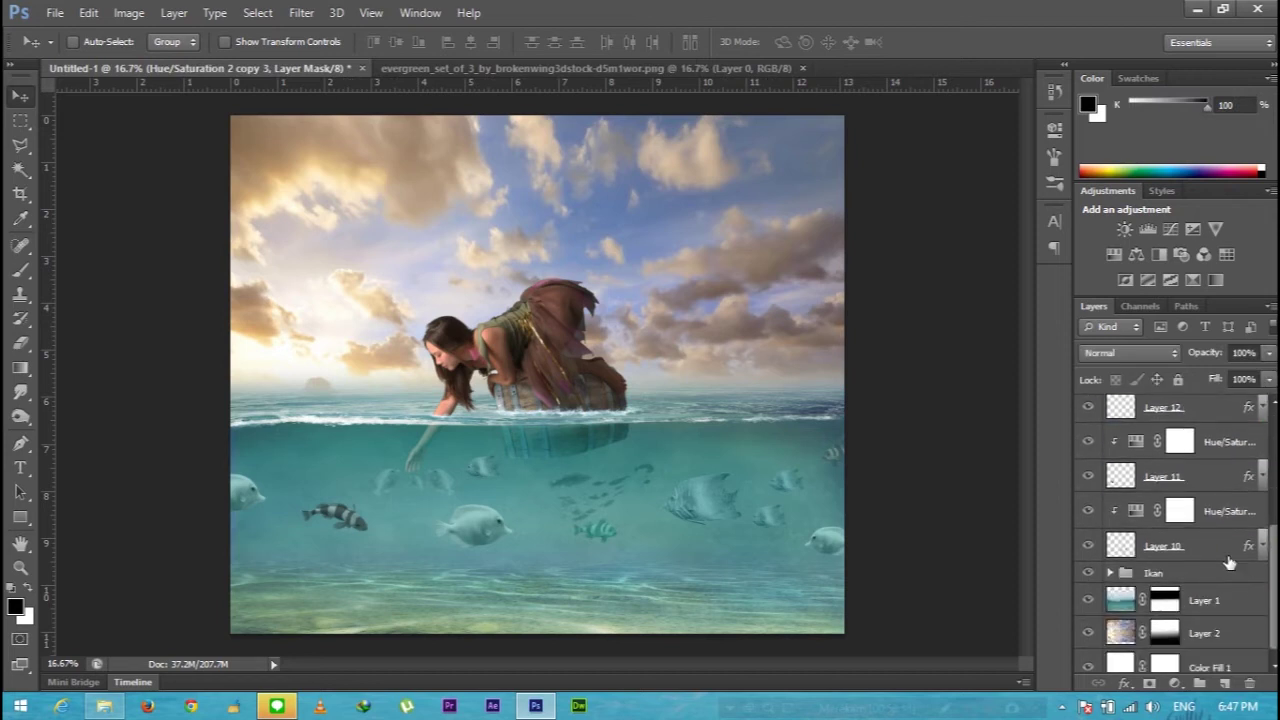
left_click(1230, 563, "shift")
key("ctrl+g")
double_click(1165, 540)
type("Ikan 2")
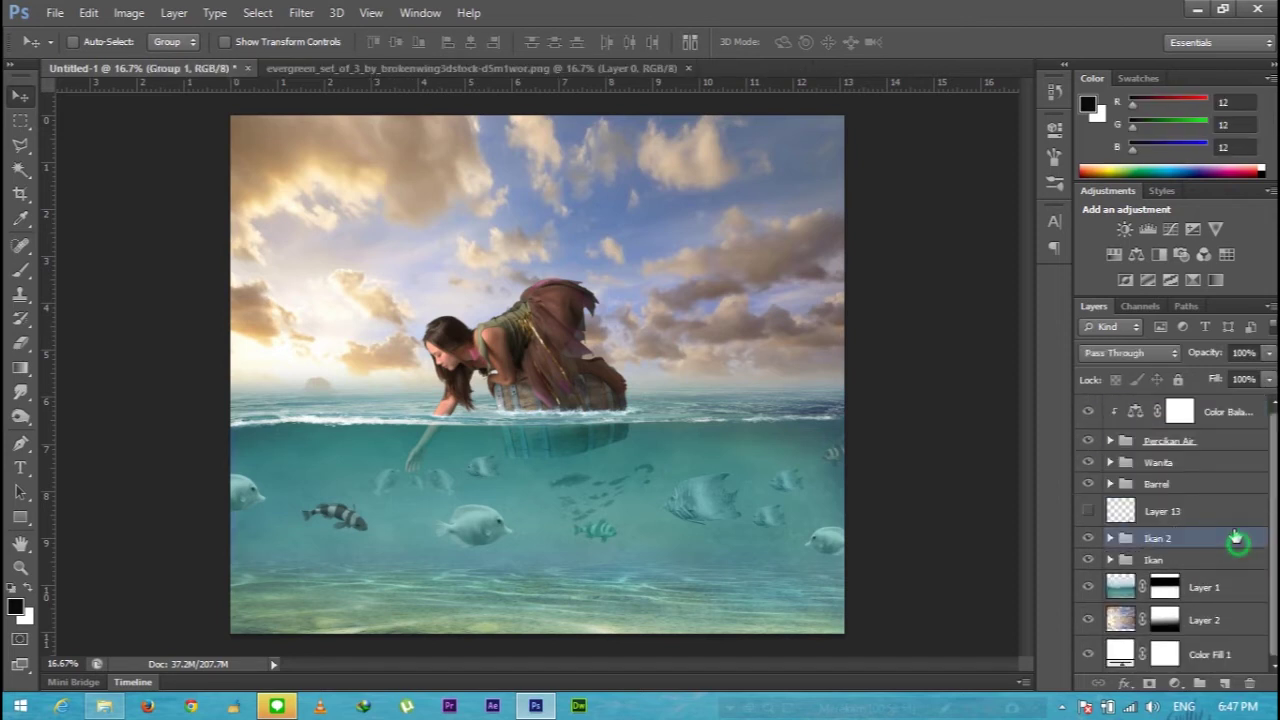
left_click(1243, 512)
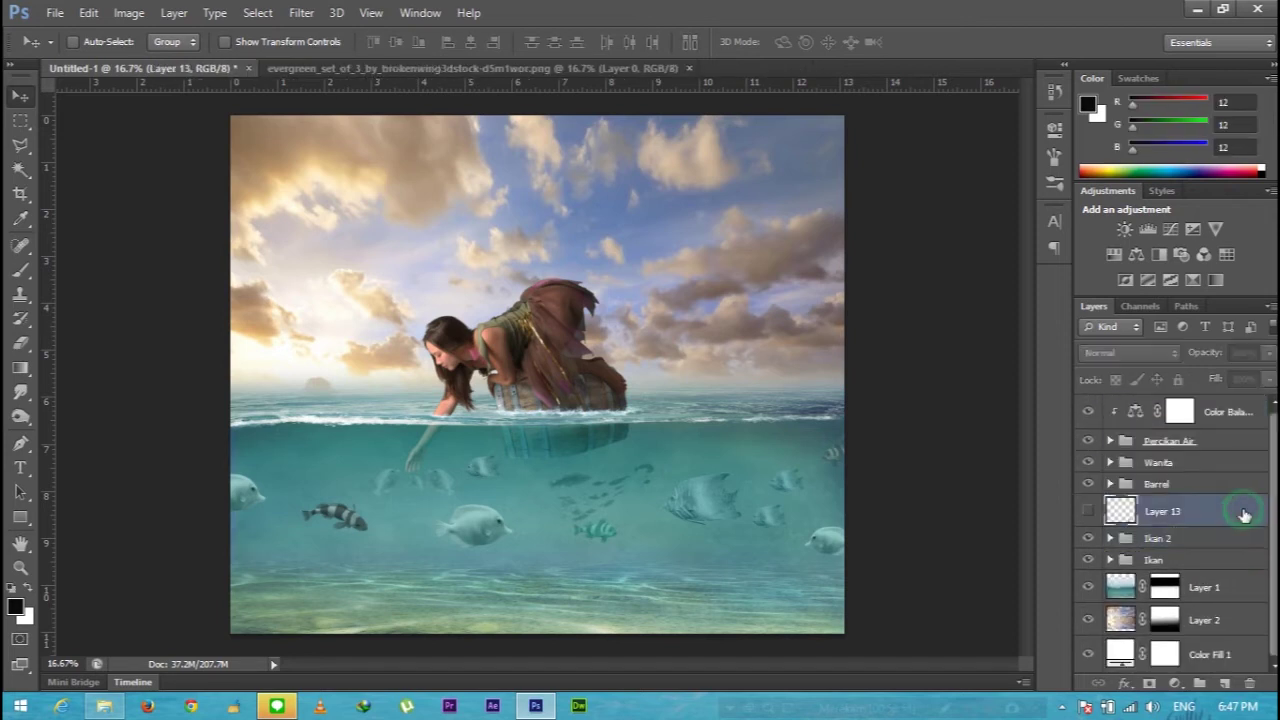
left_click(689, 68)
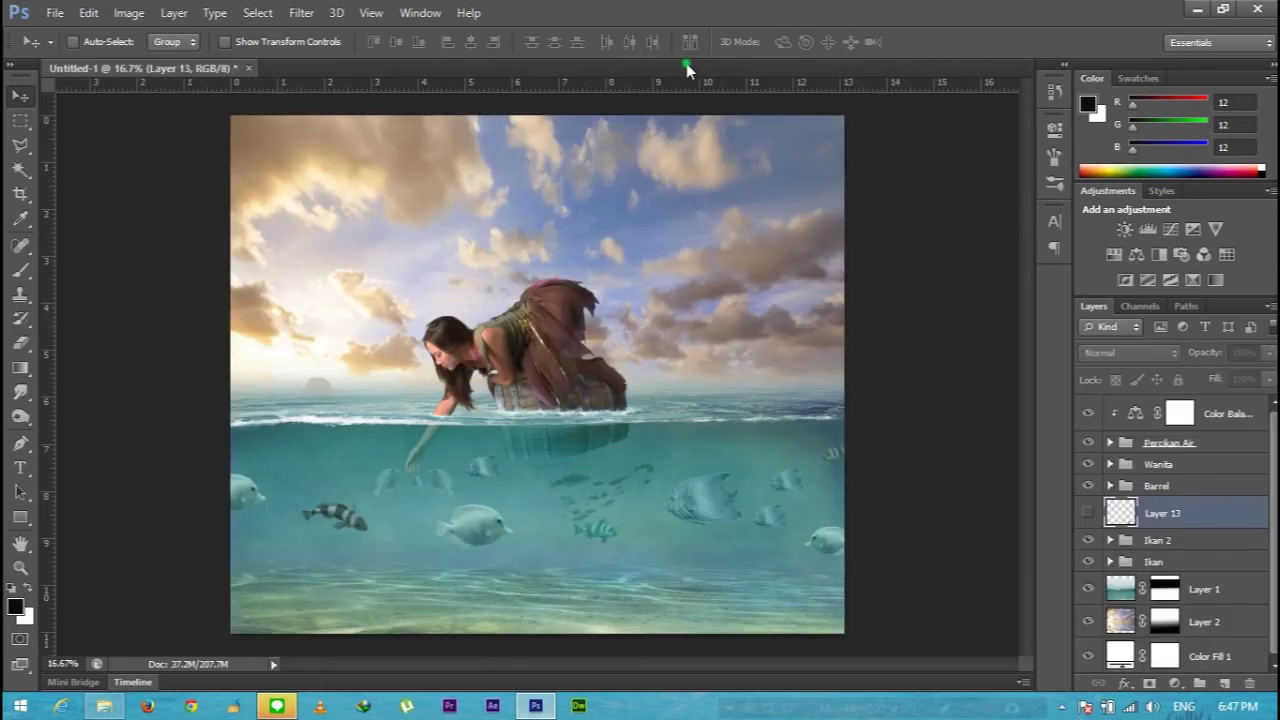
- Open the underwater stock image, bring it into the composite, then delete that added layer
key("ctrl+o")
left_click_drag(1174, 180, 1185, 402)
double_click(851, 337)
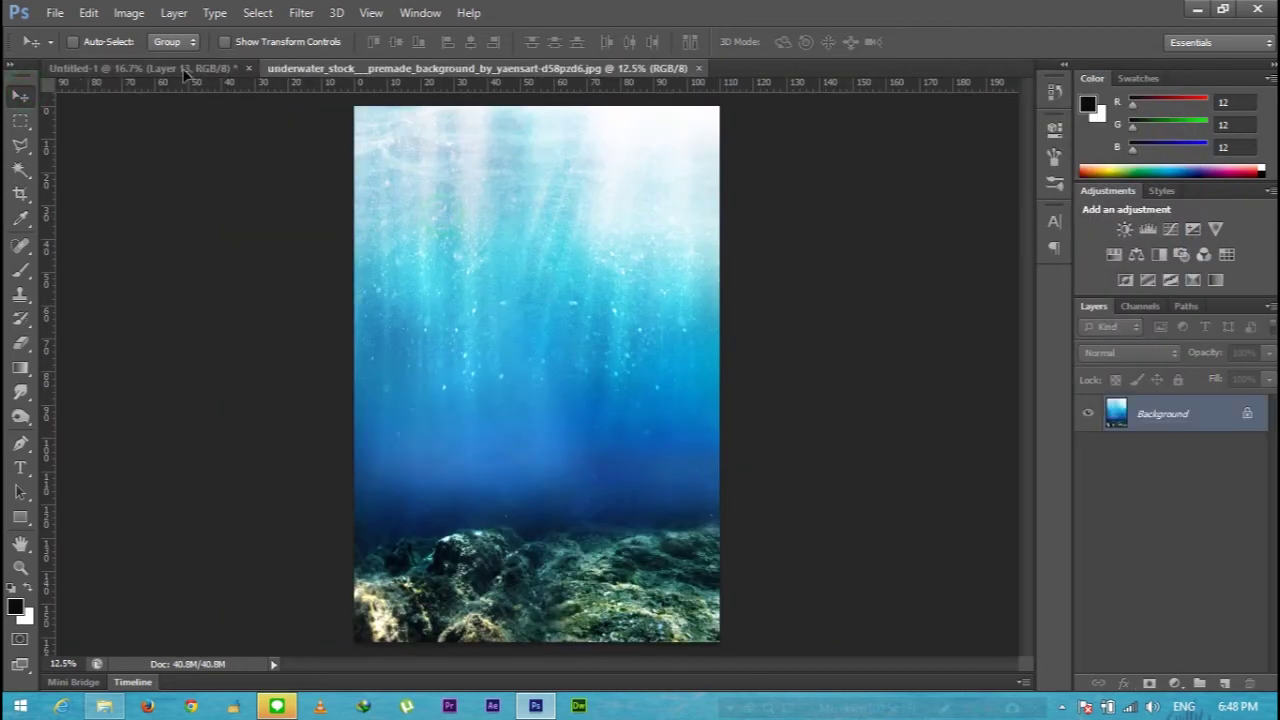
left_click_drag(185, 73, 546, 332)
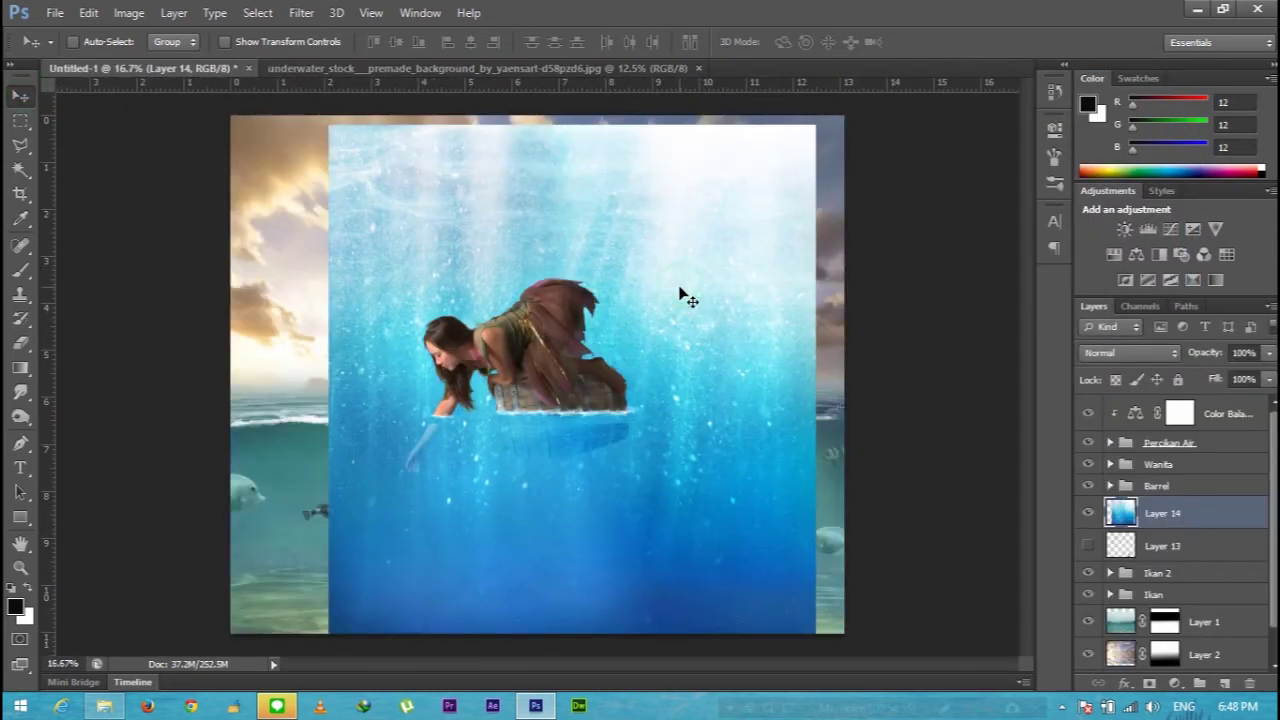
right_click(1197, 523)
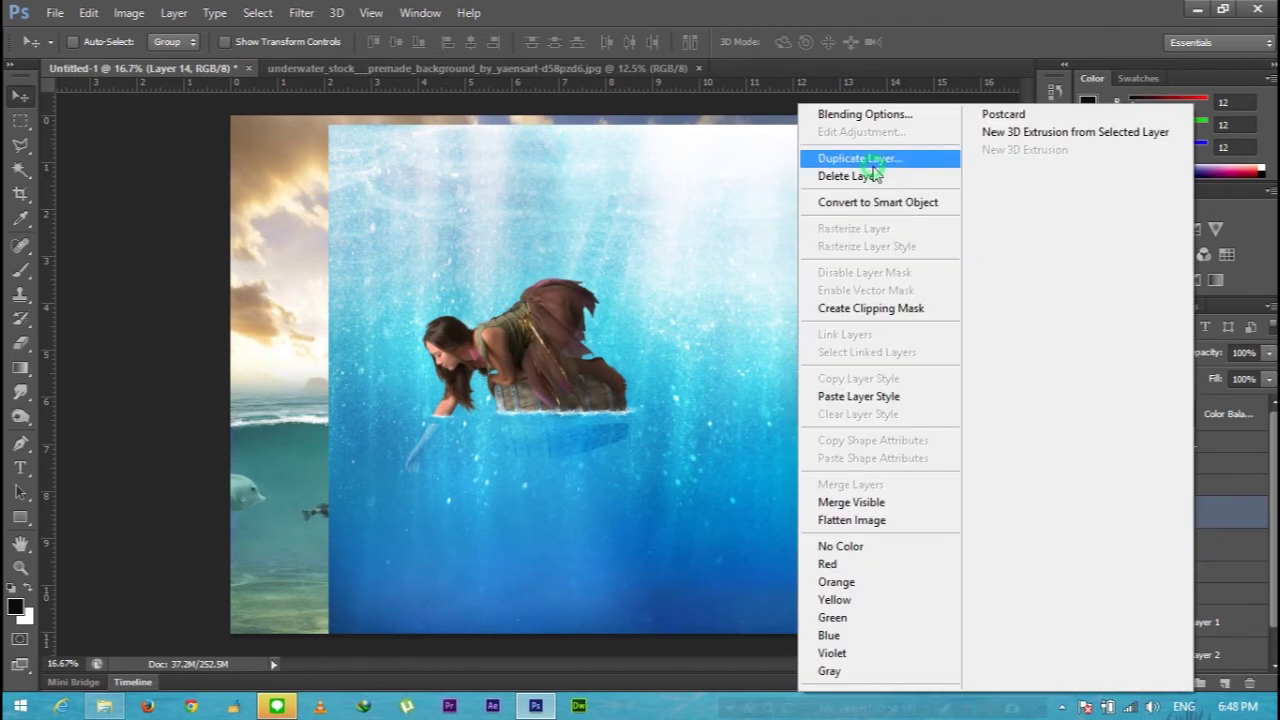
left_click(870, 176)
left_click(570, 277)
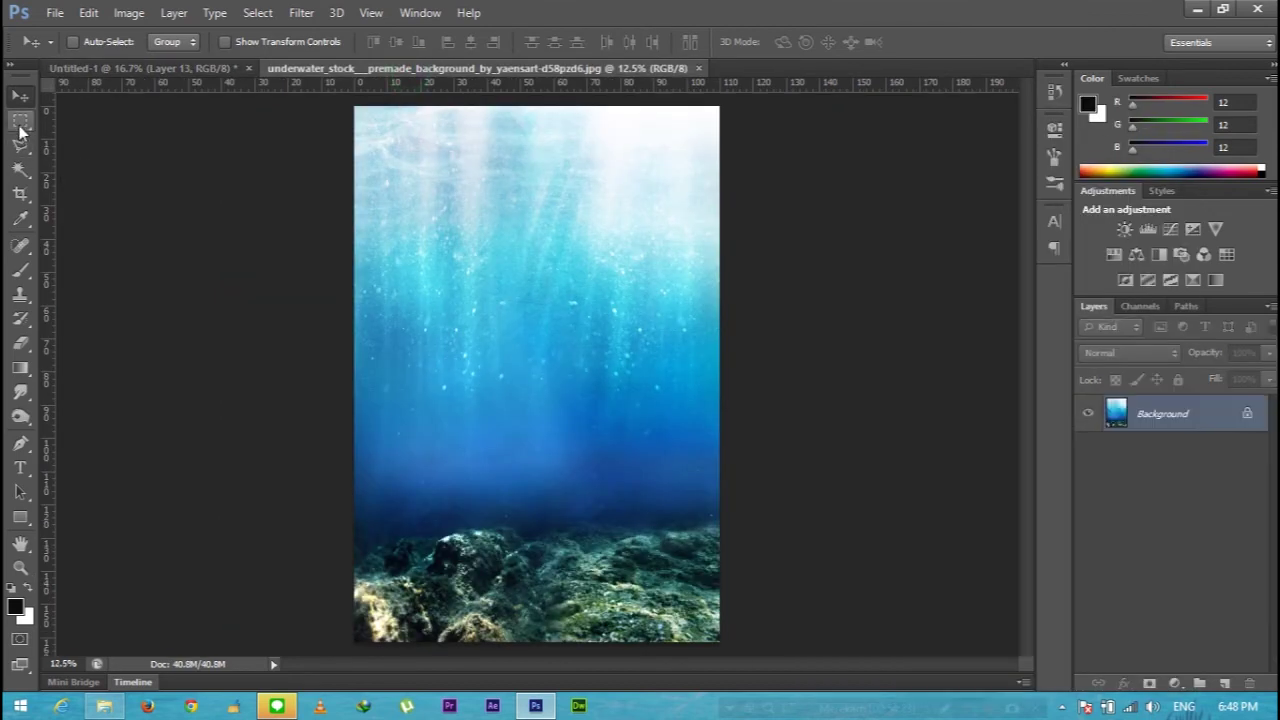
- Crop the underwater image to its seabed portion and move it into the composite
key("c")
mouse_move(537, 108)
left_mouse_down()
mouse_move(562, 266)
mouse_move(559, 251)
left_mouse_up()
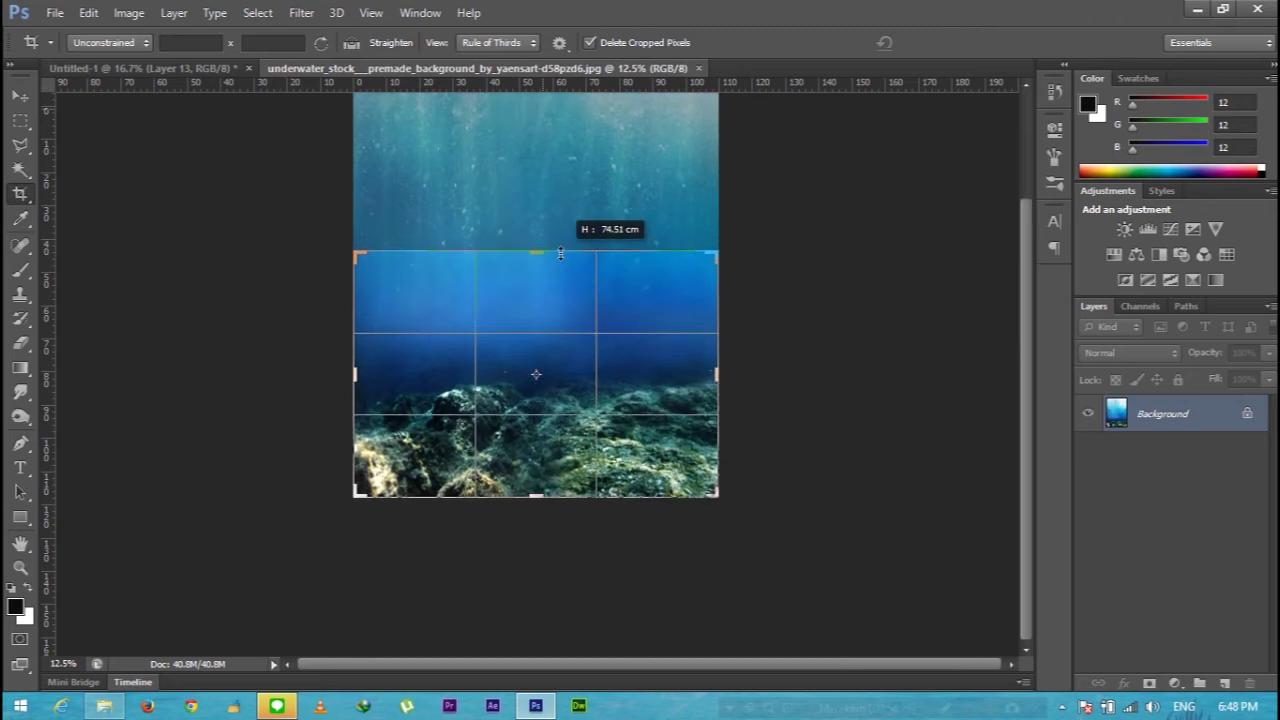
key("Return")
key("v")
mouse_move(600, 402)
left_mouse_down()
mouse_move(527, 445)
mouse_move(630, 502)
left_mouse_up()
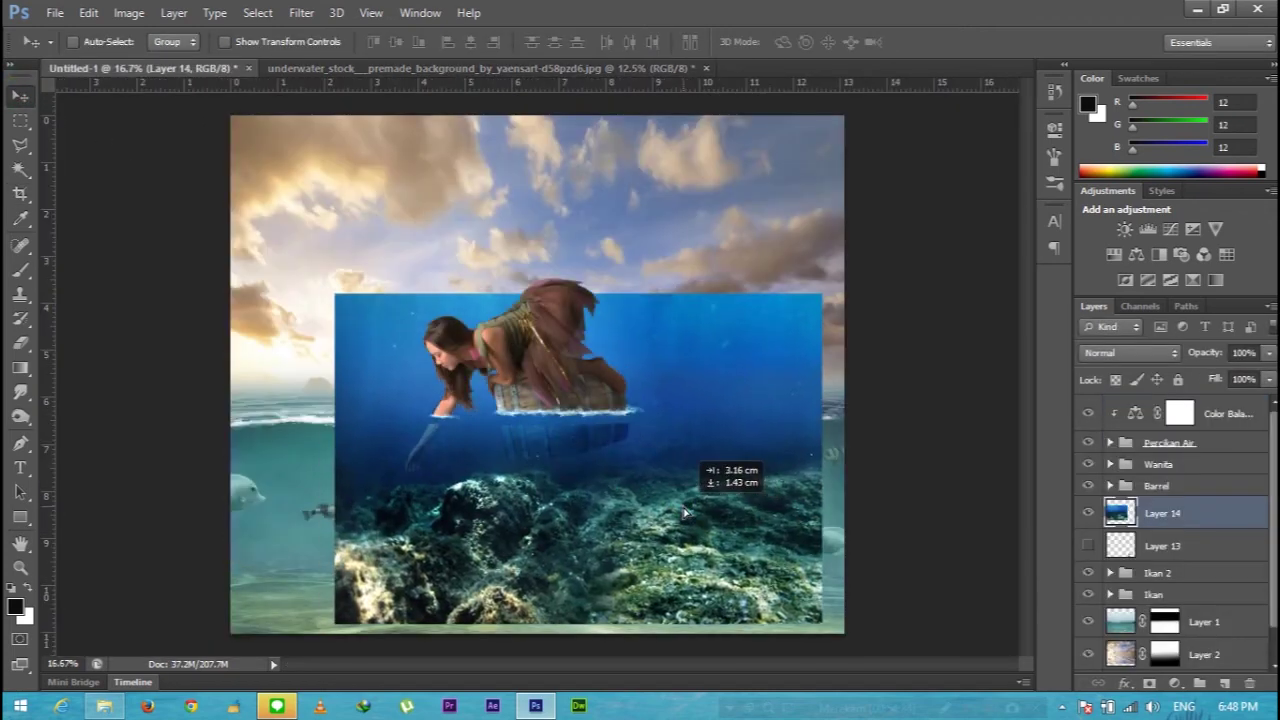
- Resize the seabed photo to fill the area below the waterline
key("ctrl+t")
left_click_drag(334, 286, 558, 446)
left_click_drag(690, 465, 529, 442)
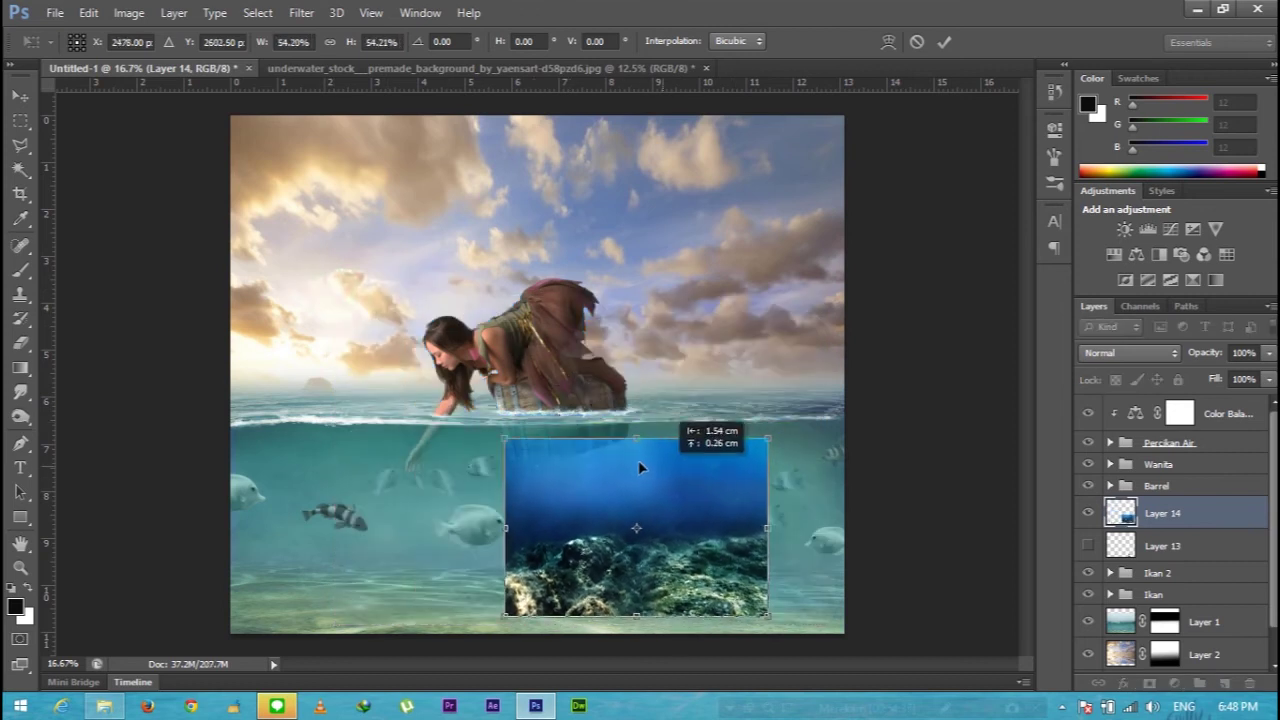
left_click_drag(658, 606, 700, 634)
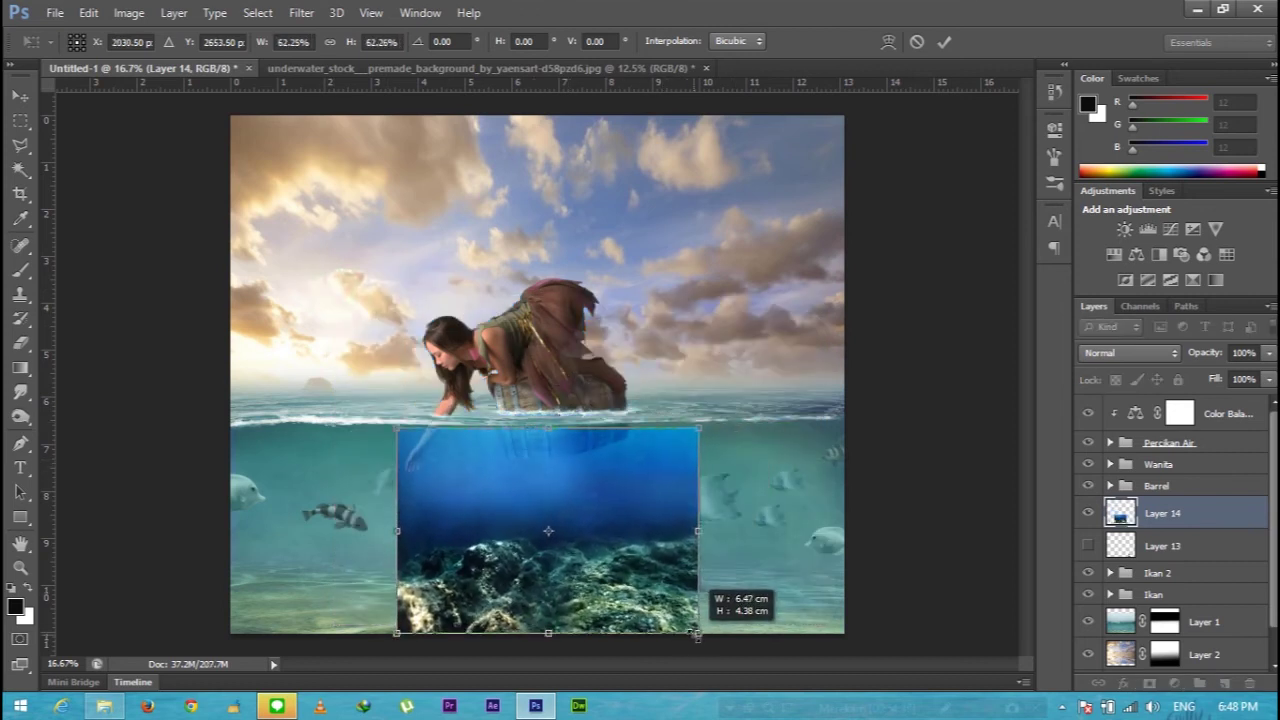
left_click_drag(672, 540, 658, 530)
left_click_drag(687, 429, 696, 422)
key("Return")
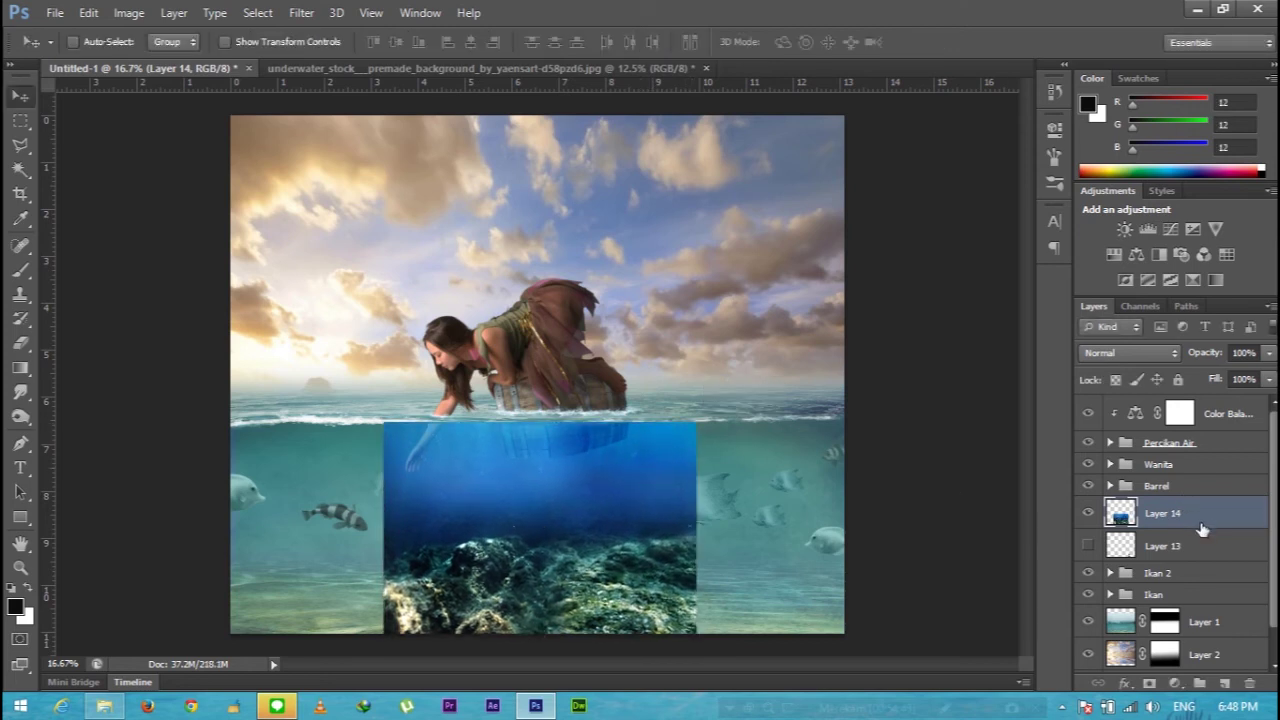
- Duplicate the seabed photo, mirror the copy horizontally and position it
key("ctrl+j")
left_click_drag(603, 533, 918, 540)
right_click(802, 556)
key("Escape")
key("ctrl+t")
right_click(816, 533)
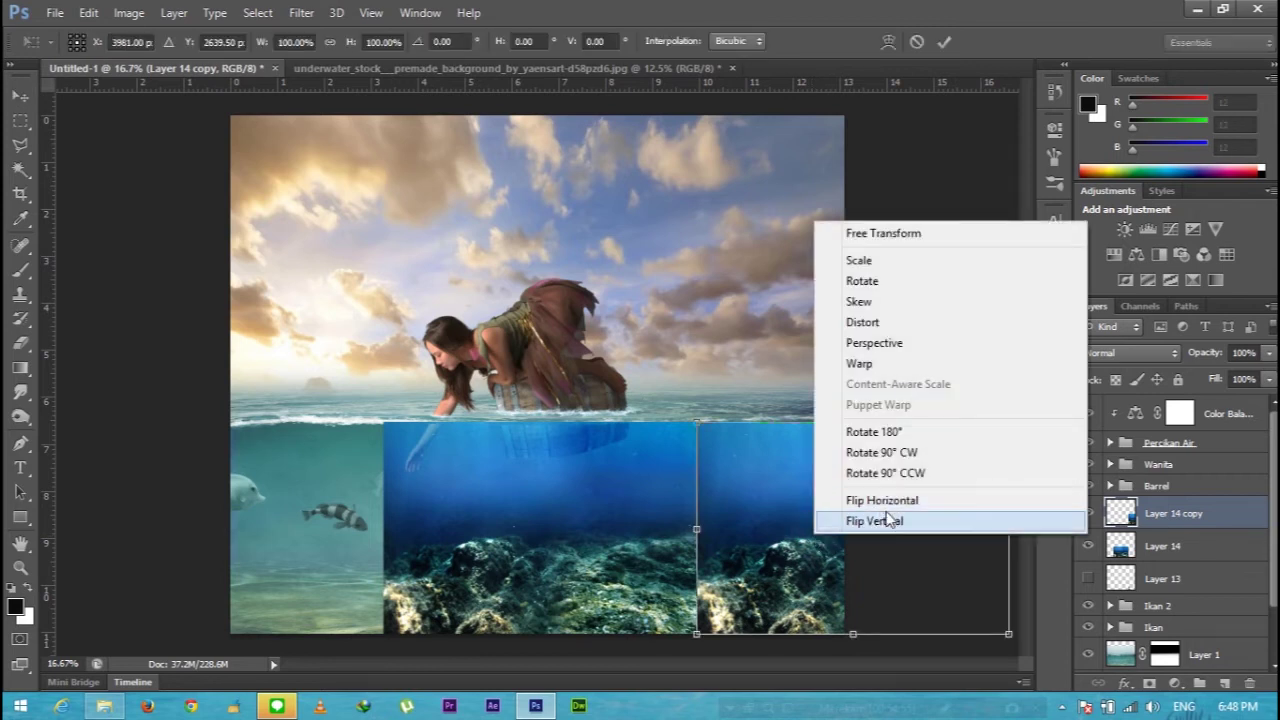
left_click(880, 500)
left_click_drag(818, 521, 410, 515)
key("Return")
- Add another seabed copy on the left side and merge all three seabed layers into one
key("ctrl+j")
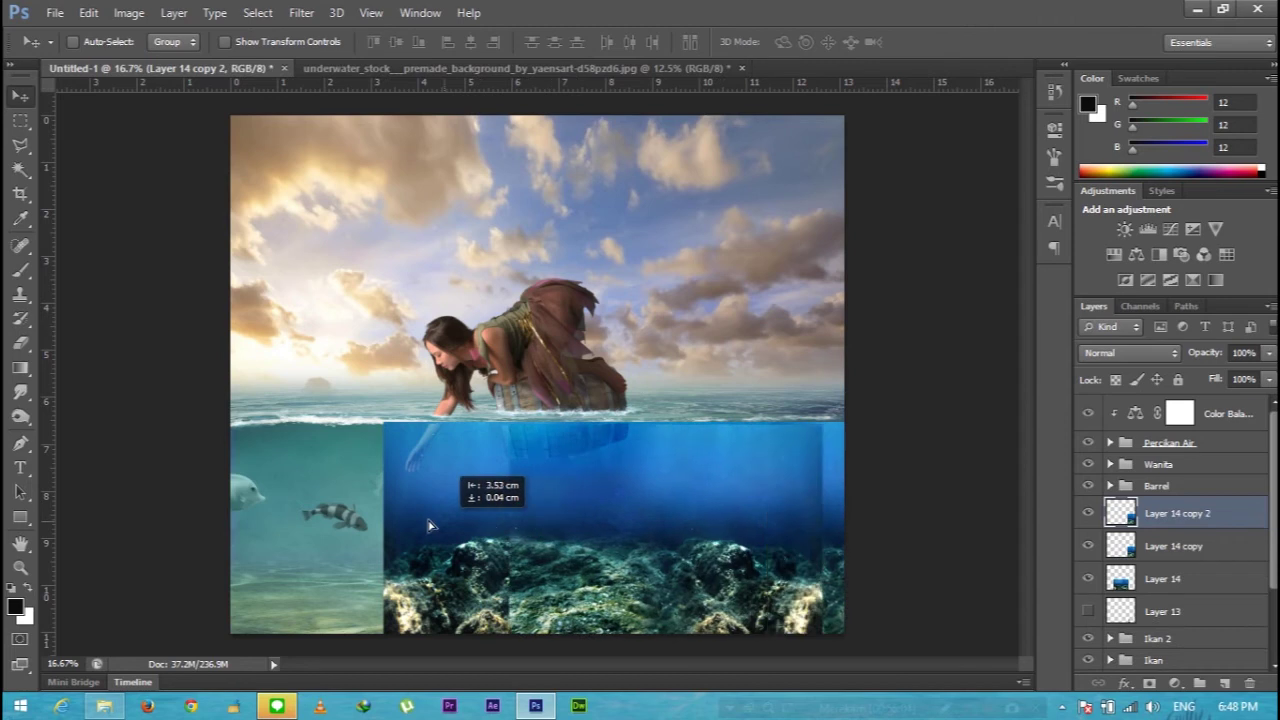
mouse_move(594, 534)
left_mouse_down()
mouse_move(313, 549)
mouse_move(332, 548)
left_mouse_up()
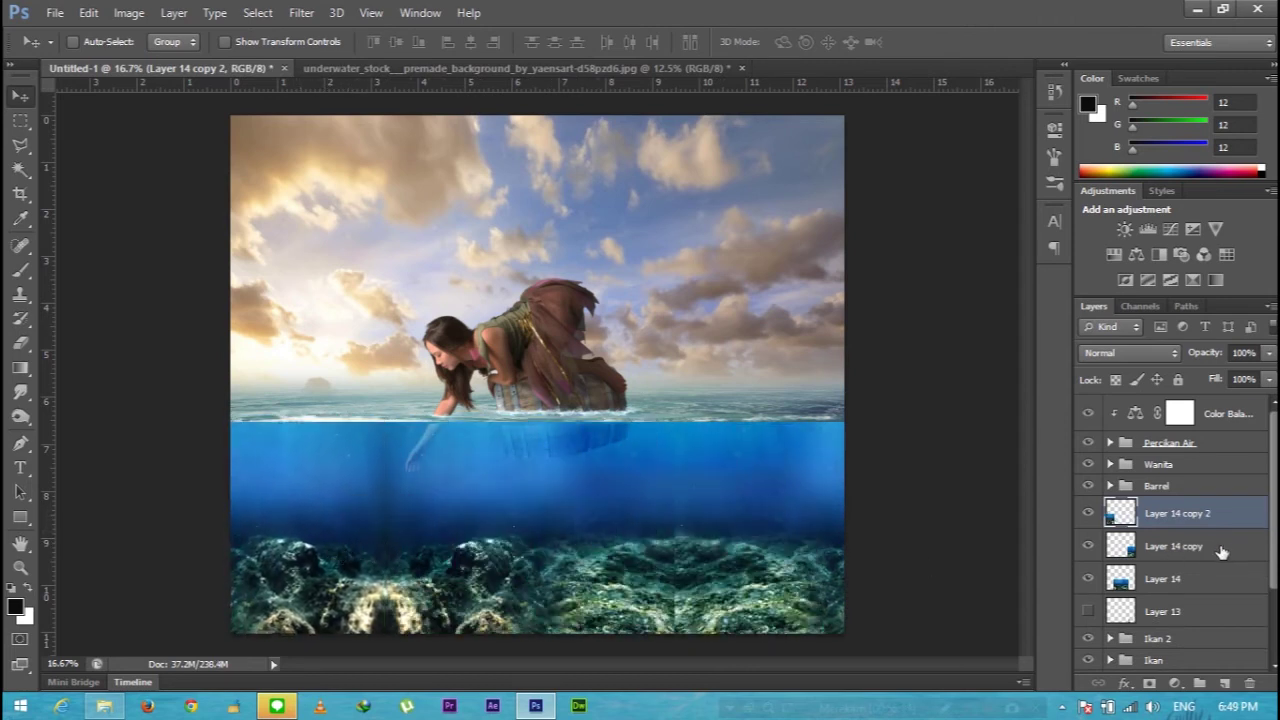
left_click(1214, 580, "shift")
right_click(1214, 580)
left_click(879, 487)
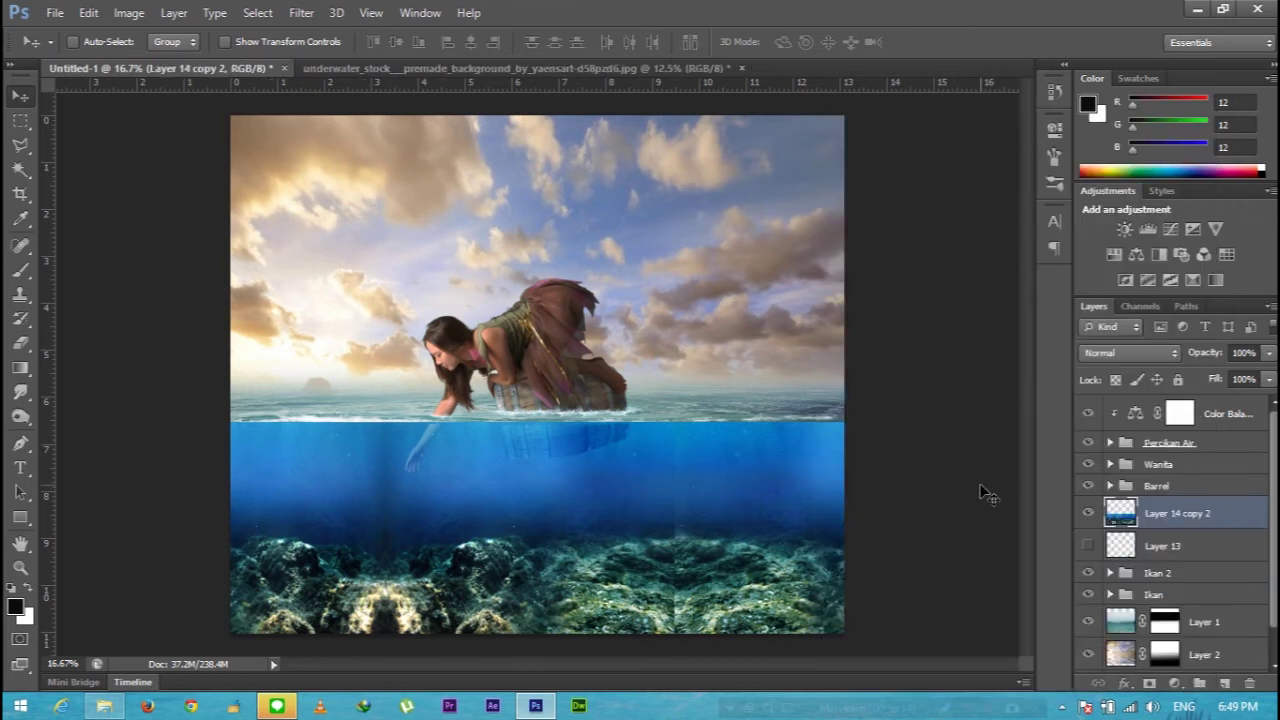
scroll(488, 462, "up", 1)
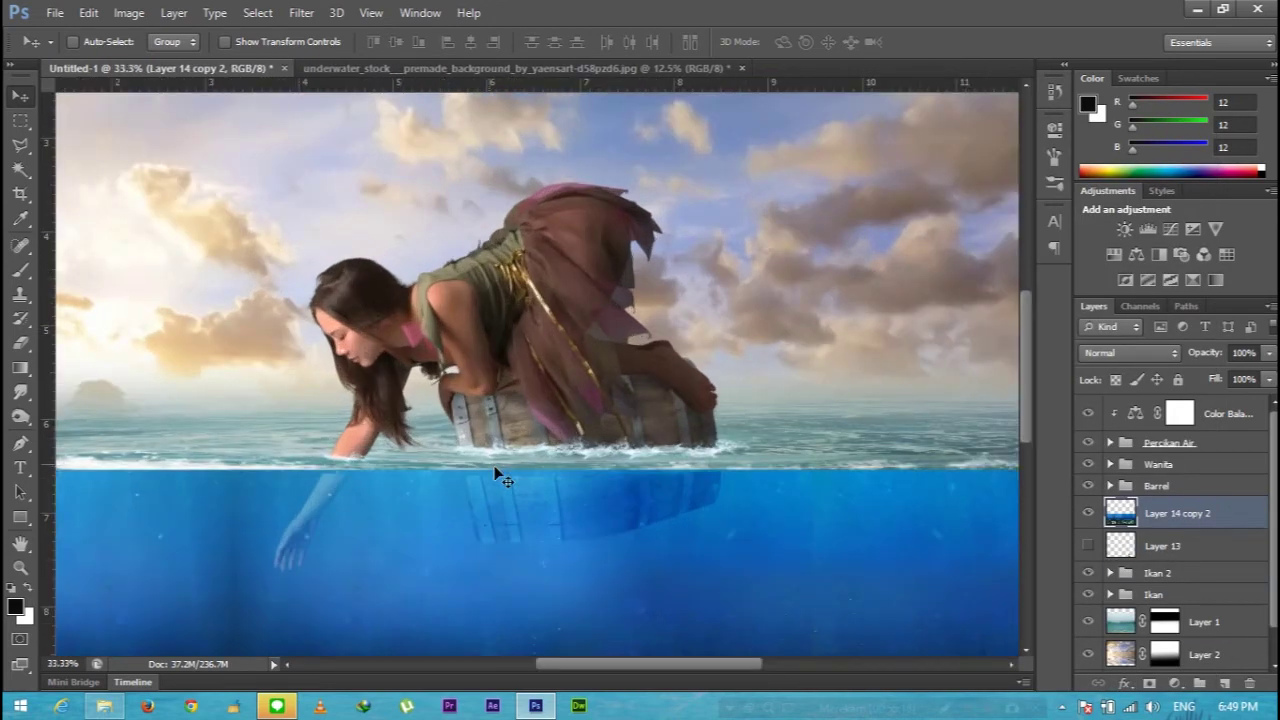
scroll(494, 465, "down", 3)
- Use the Clone Stamp to paint water over the central seam and the seam below the hand
left_click_drag(623, 667, 523, 667)
left_click(20, 293)
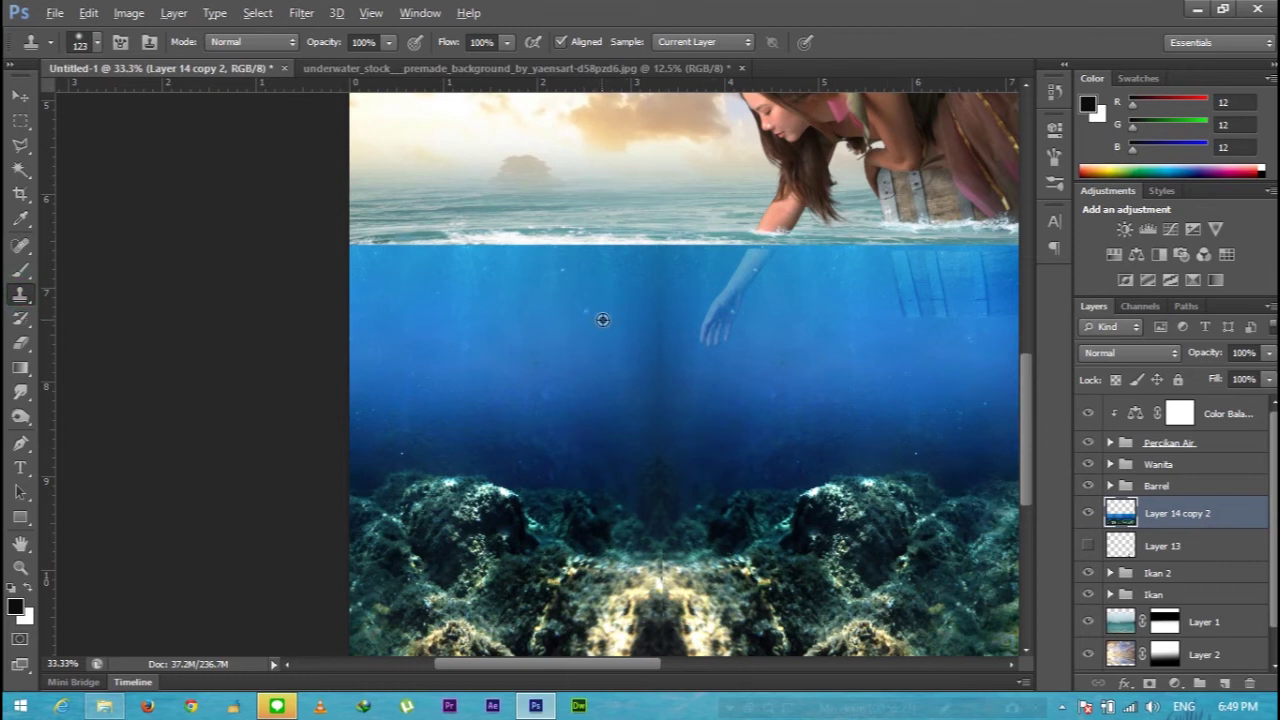
left_click_drag(650, 325, 658, 408)
left_click_drag(630, 362, 626, 316)
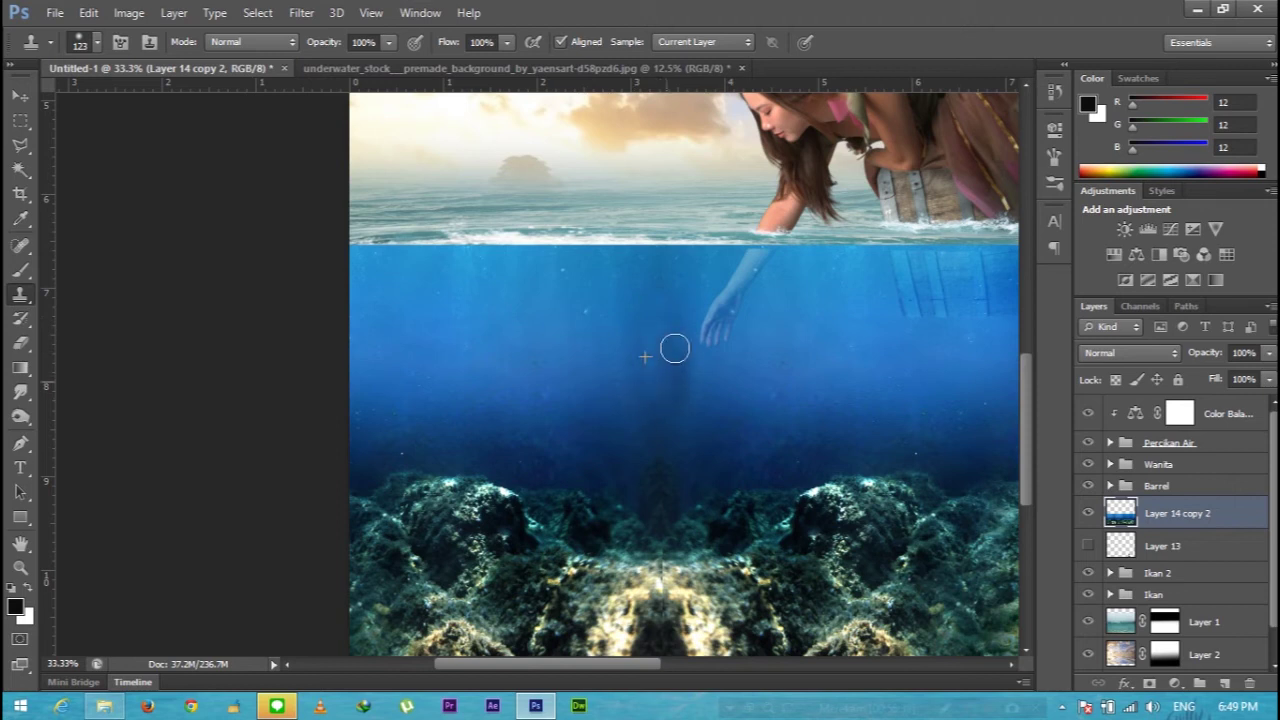
mouse_move(682, 351)
left_mouse_down()
mouse_move(704, 377)
mouse_move(687, 374)
left_mouse_up()
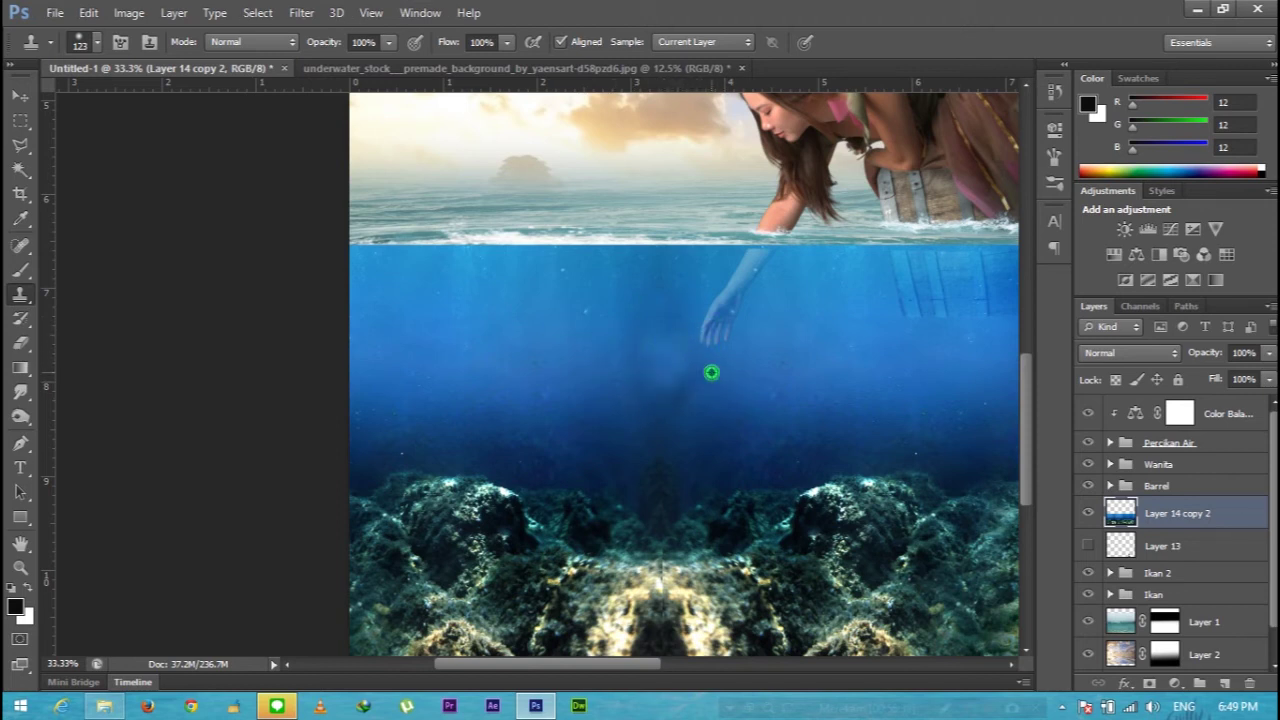
left_click_drag(656, 411, 677, 400)
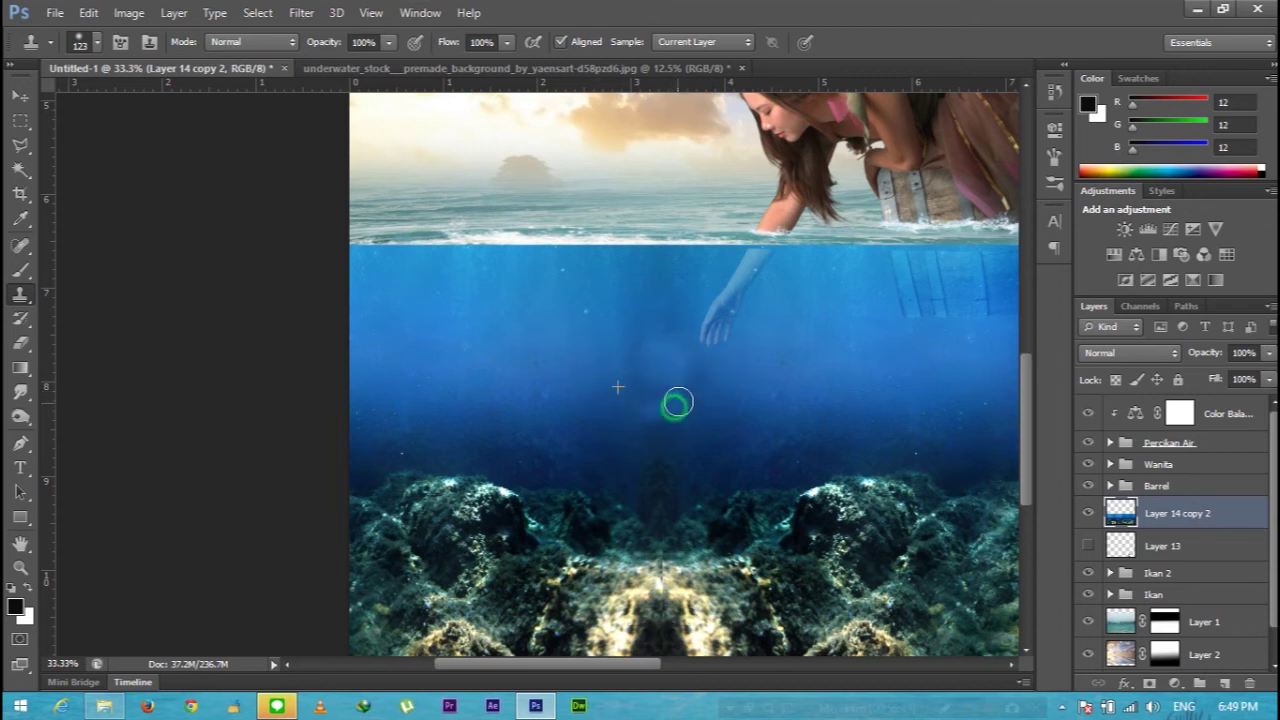
left_click(605, 395, "alt")
- Zoom in on the water seam and set the clone brush to 76 px
key("ctrl+plus")
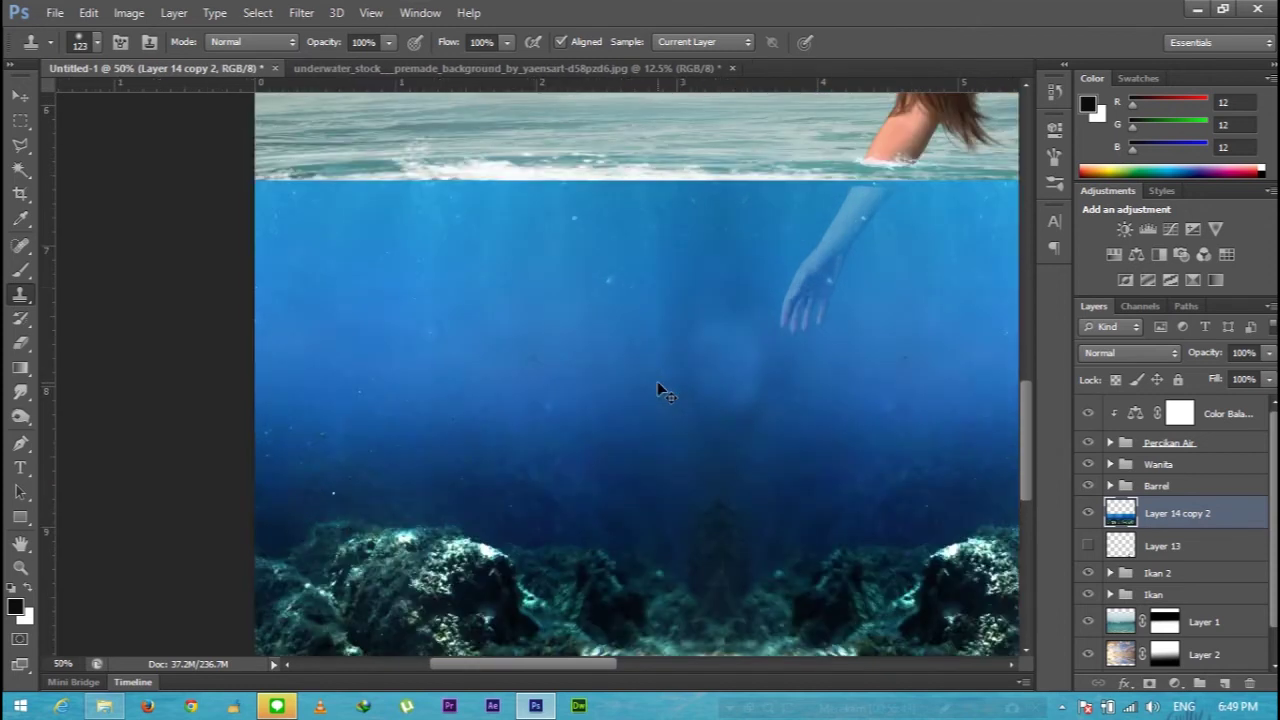
key("ctrl+plus")
key("ctrl+plus")
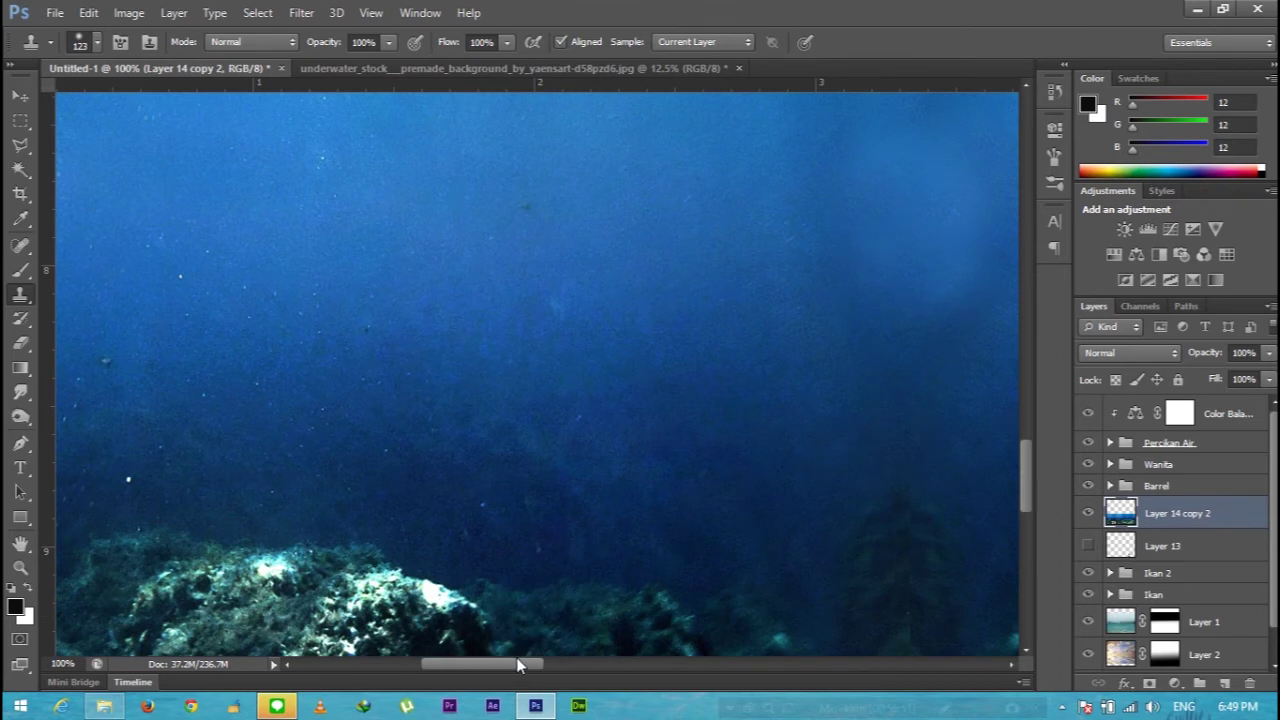
scroll(533, 627, "right", 5)
left_click(97, 42)
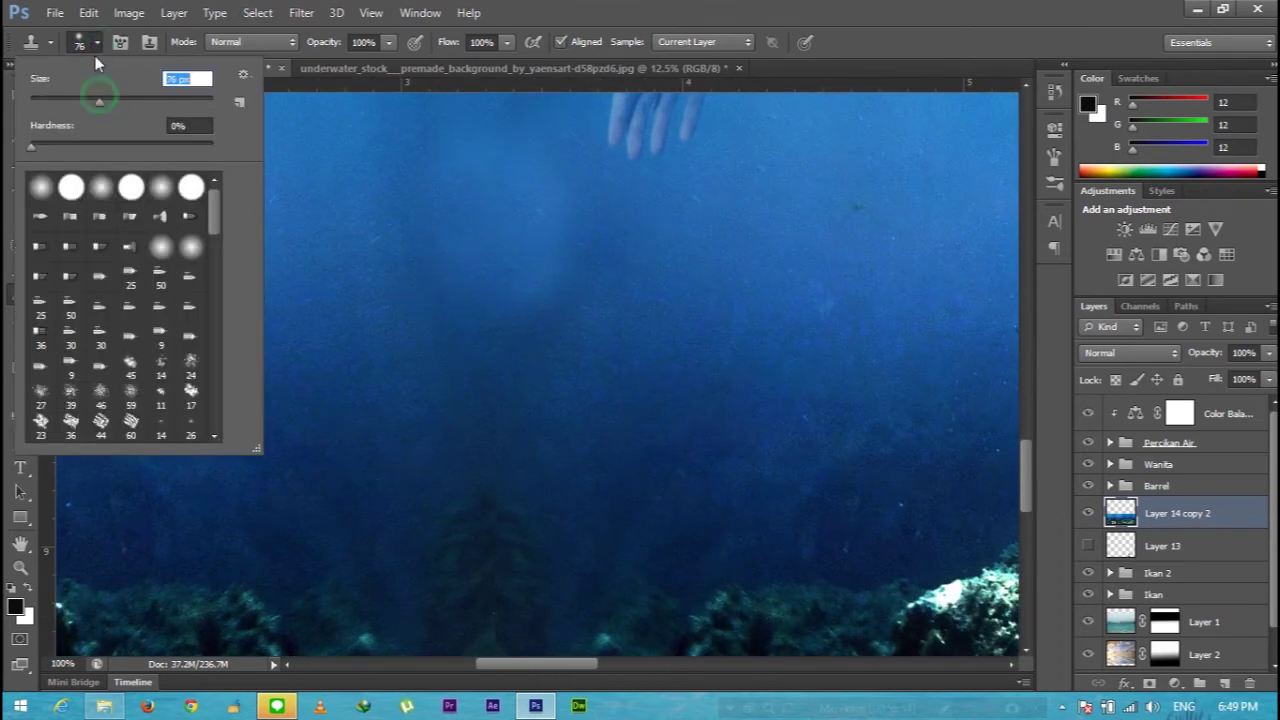
key("Return")
- Cover the light vertical streak in the water with cloned clean water
left_click_drag(469, 402, 468, 432)
left_click_drag(475, 322, 414, 206)
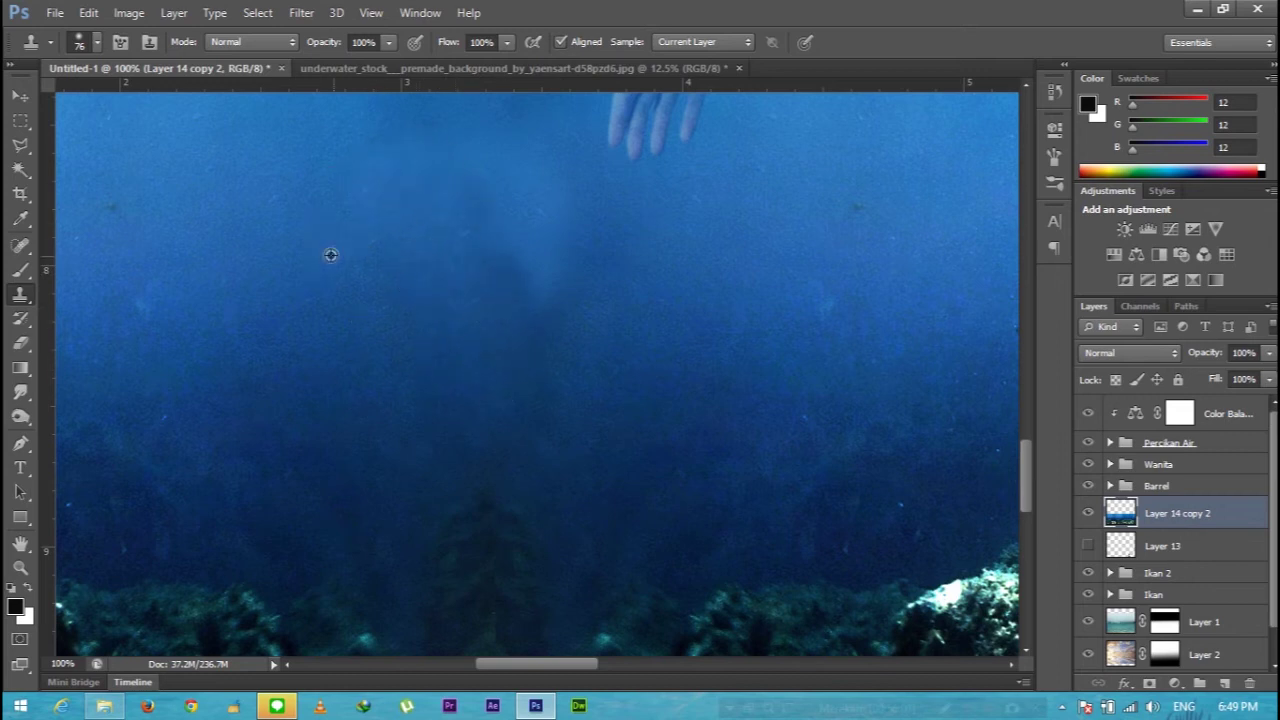
left_click(600, 331, "alt")
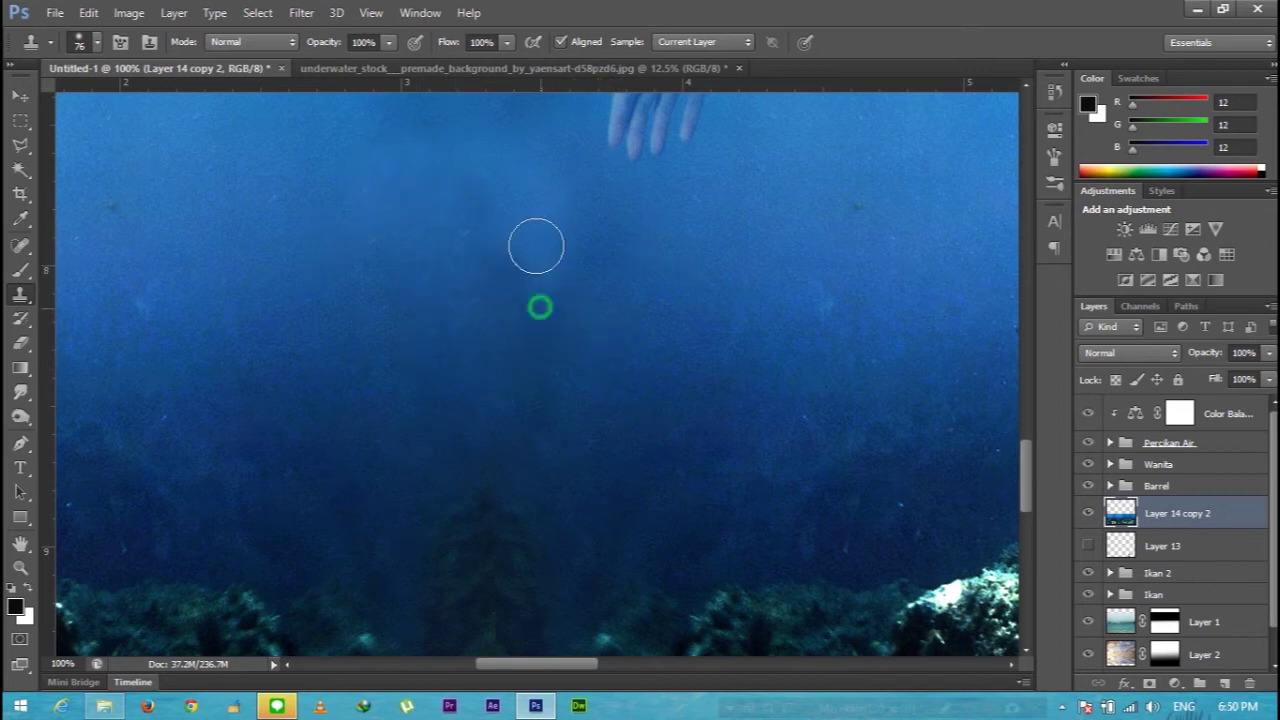
left_click_drag(537, 247, 529, 166)
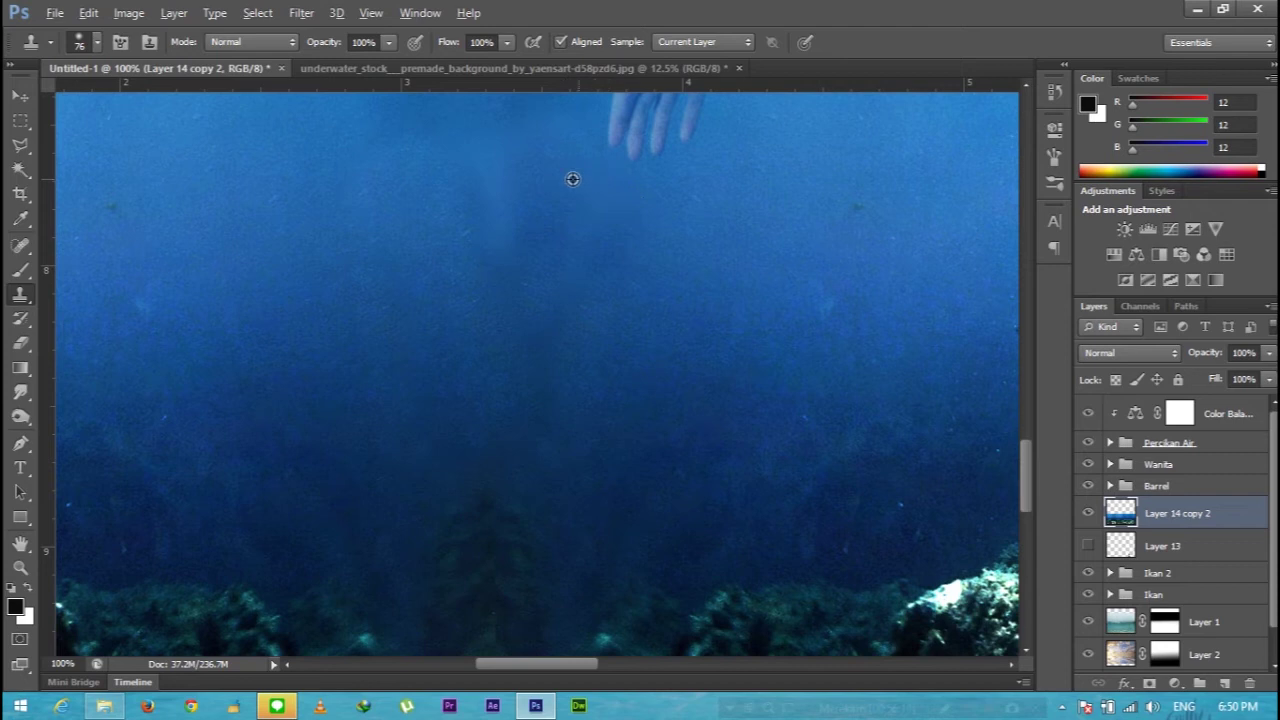
scroll(606, 271, "down", 2)
scroll(566, 257, "down", 6)
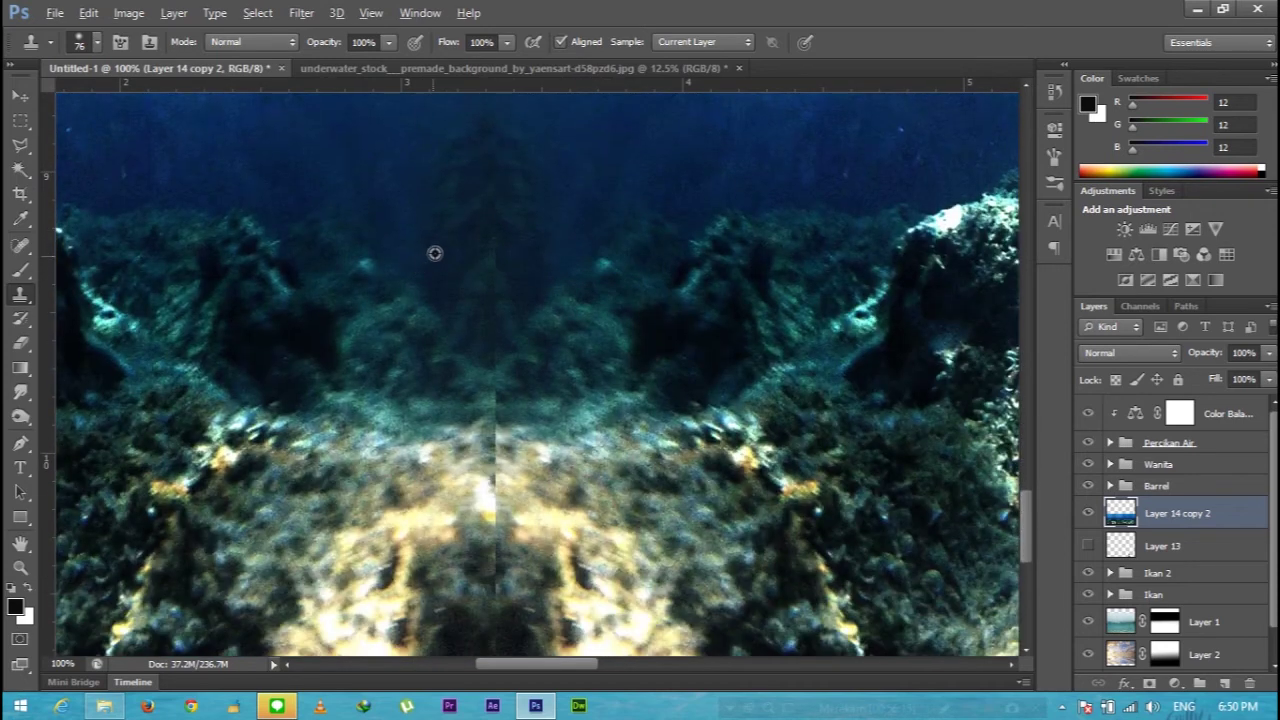
mouse_move(486, 159)
left_mouse_down()
mouse_move(451, 300)
mouse_move(486, 294)
mouse_move(491, 210)
left_mouse_up()
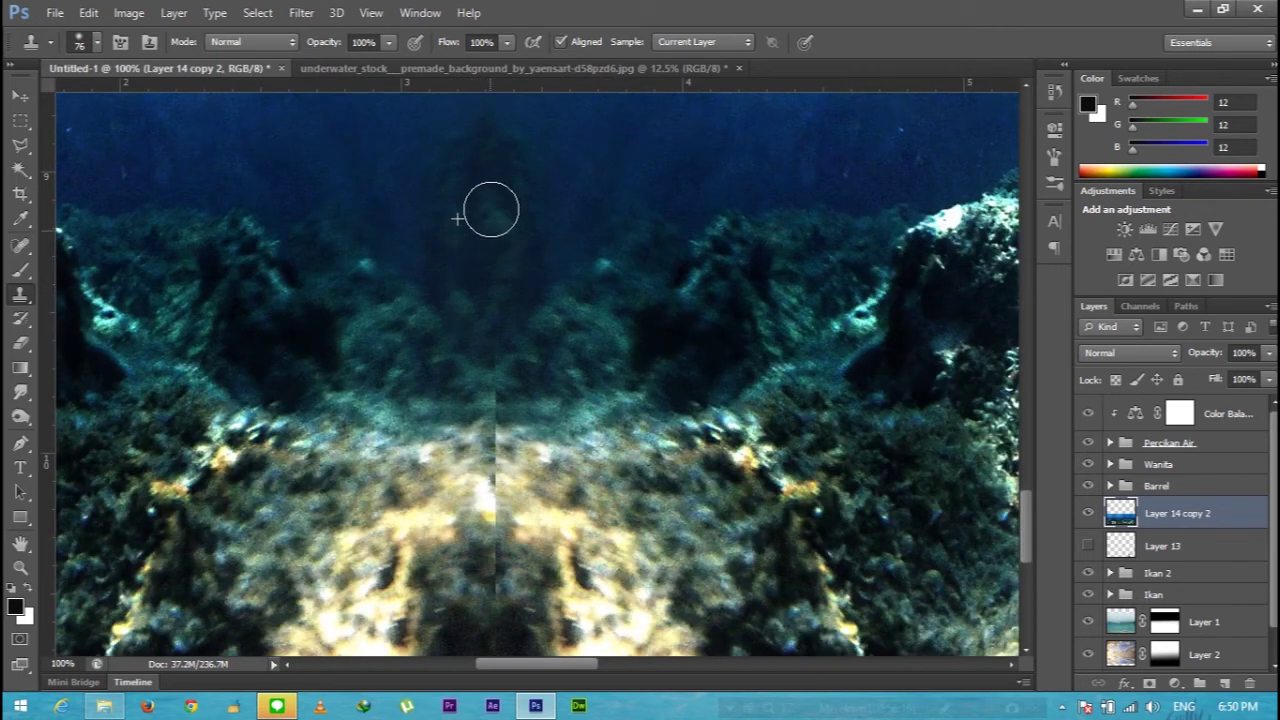
- Clone dark rock texture down the central seabed seam to build a dark mound
mouse_move(486, 394)
left_mouse_down()
mouse_move(485, 300)
mouse_move(505, 560)
left_mouse_up()
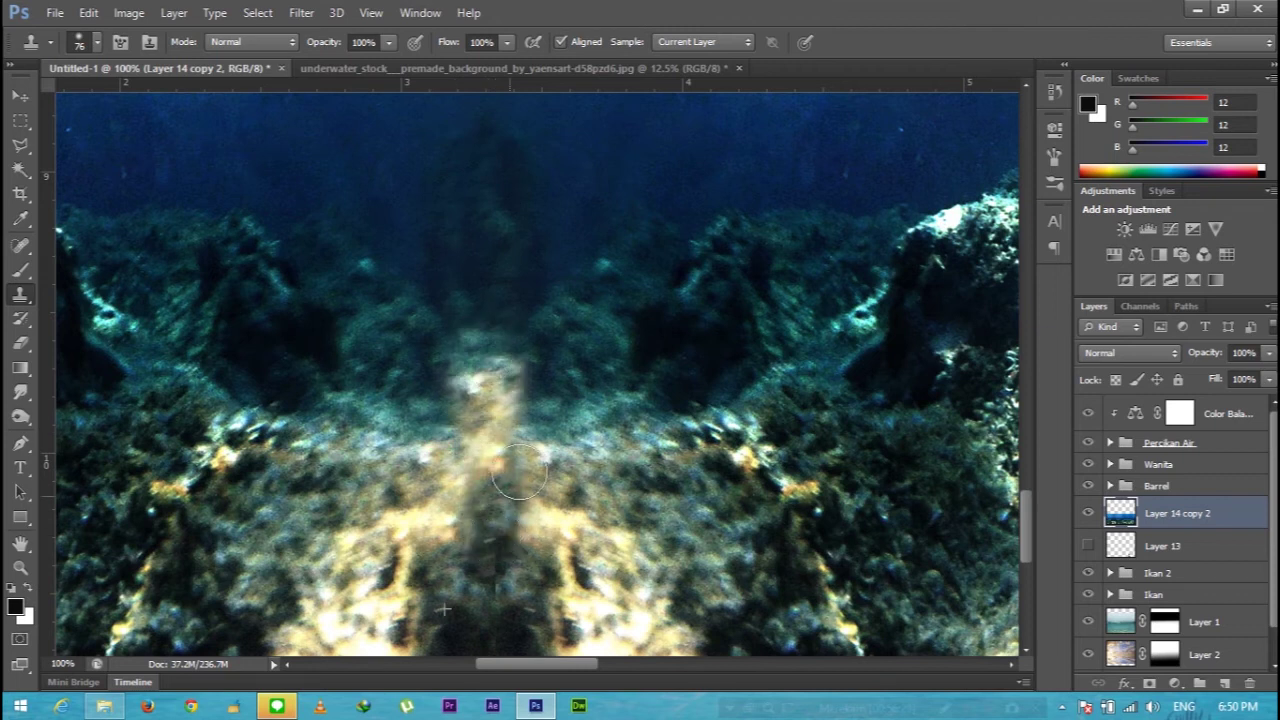
scroll(441, 393, "down", 5)
left_click(437, 372, "alt")
mouse_move(492, 372)
left_mouse_down()
mouse_move(506, 357)
mouse_move(497, 309)
mouse_move(508, 288)
left_mouse_up()
mouse_move(474, 406)
left_mouse_down()
mouse_move(586, 409)
mouse_move(591, 460)
mouse_move(581, 449)
mouse_move(631, 440)
mouse_move(558, 297)
mouse_move(560, 423)
left_mouse_up()
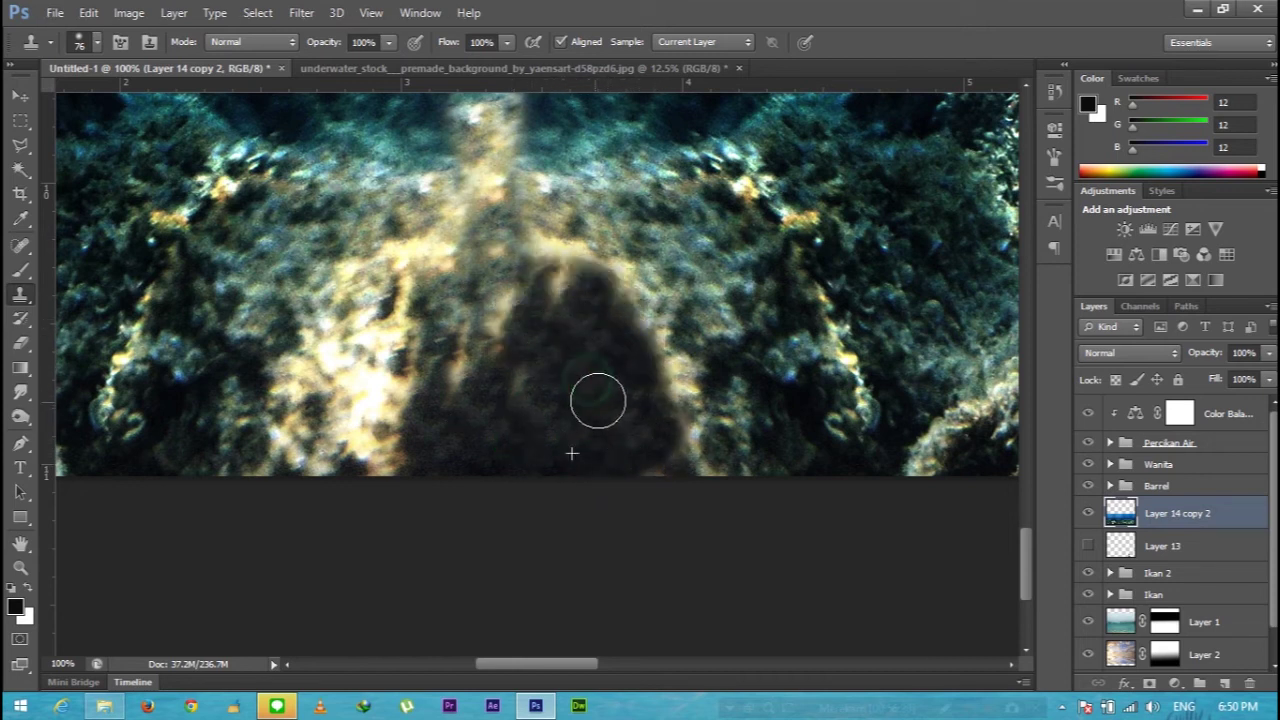
mouse_move(520, 377)
left_mouse_down()
mouse_move(584, 374)
mouse_move(497, 349)
mouse_move(541, 355)
left_mouse_up()
left_click(503, 412, "alt")
mouse_move(674, 420)
left_mouse_down()
mouse_move(554, 429)
mouse_move(691, 414)
mouse_move(595, 368)
mouse_move(657, 463)
mouse_move(711, 463)
mouse_move(626, 309)
mouse_move(594, 331)
mouse_move(606, 289)
mouse_move(537, 300)
left_mouse_up()
- Patch the lower-left dark area with lighter seabed texture and blend the right-hand seam
scroll(537, 300, "down", 2, "alt")
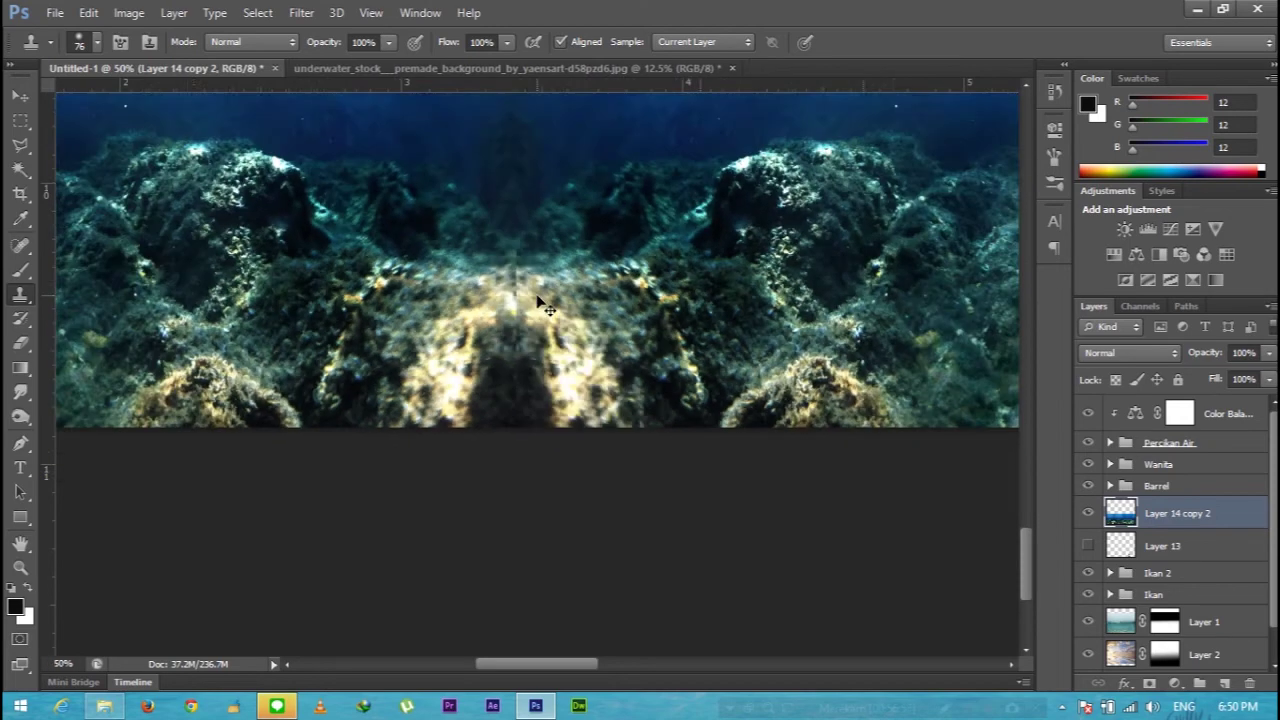
scroll(537, 300, "down", 2, "alt")
scroll(537, 296, "down", 1, "alt")
scroll(537, 296, "up", 1, "alt")
scroll(537, 296, "up", 1, "alt")
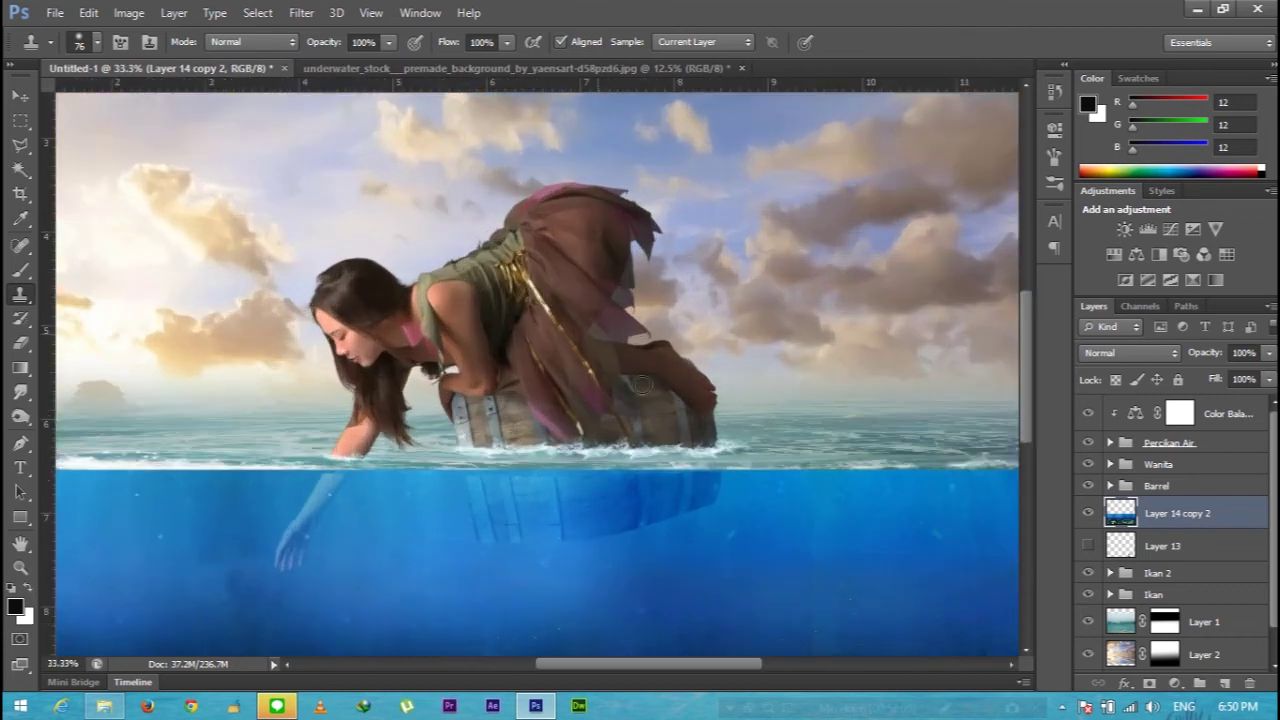
scroll(205, 480, "down", 3)
scroll(205, 480, "down", 2)
left_click(205, 480, "alt")
mouse_move(234, 493)
left_mouse_down()
mouse_move(261, 503)
mouse_move(209, 494)
mouse_move(265, 498)
left_mouse_up()
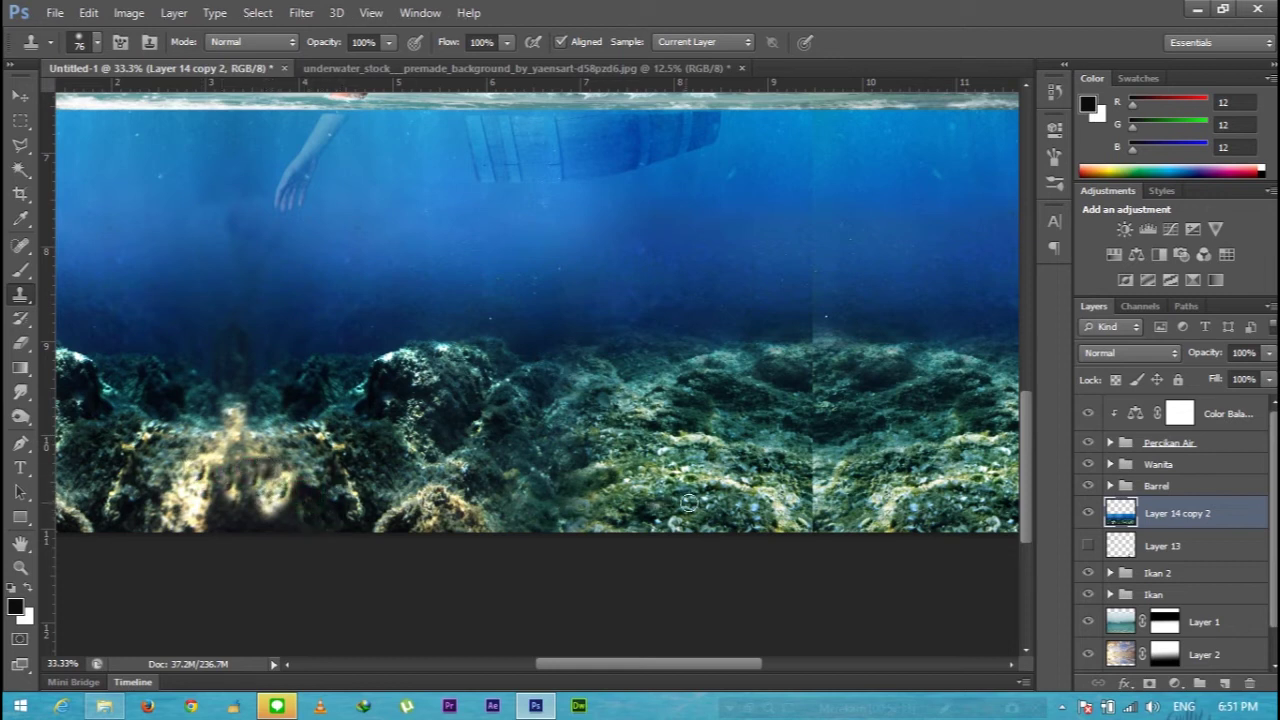
left_click_drag(648, 665, 715, 665)
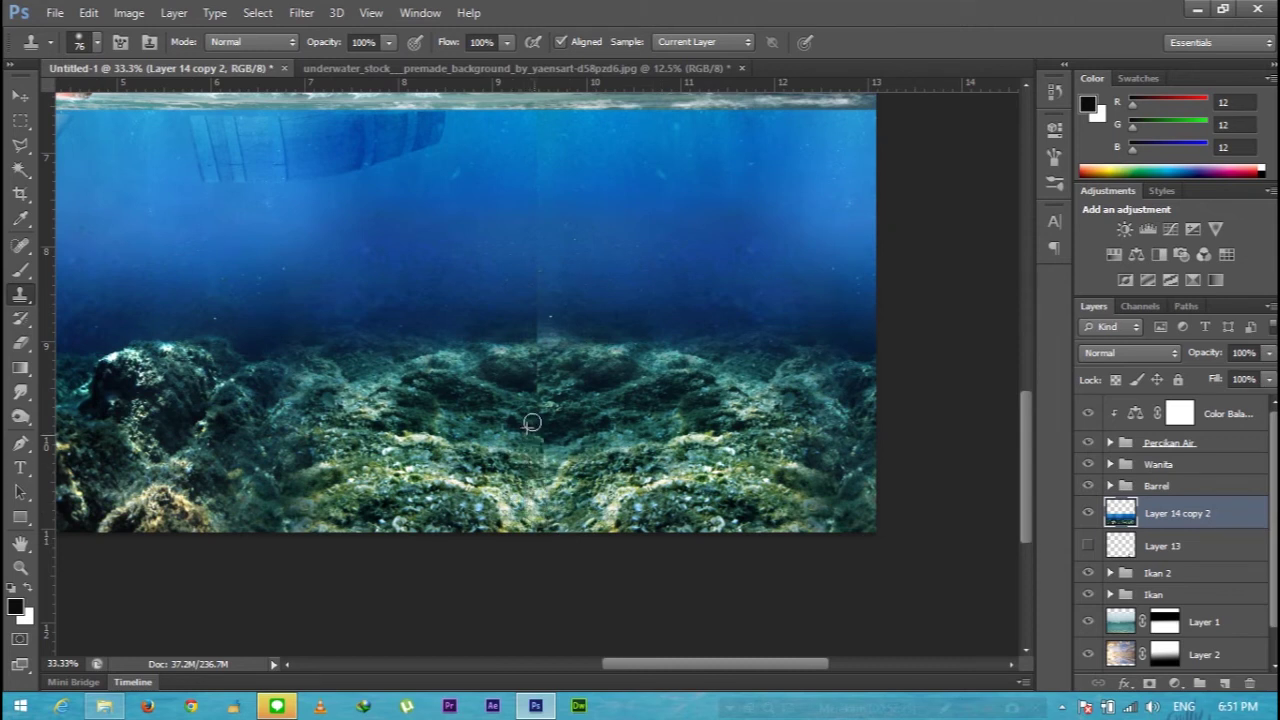
left_click_drag(538, 476, 531, 462)
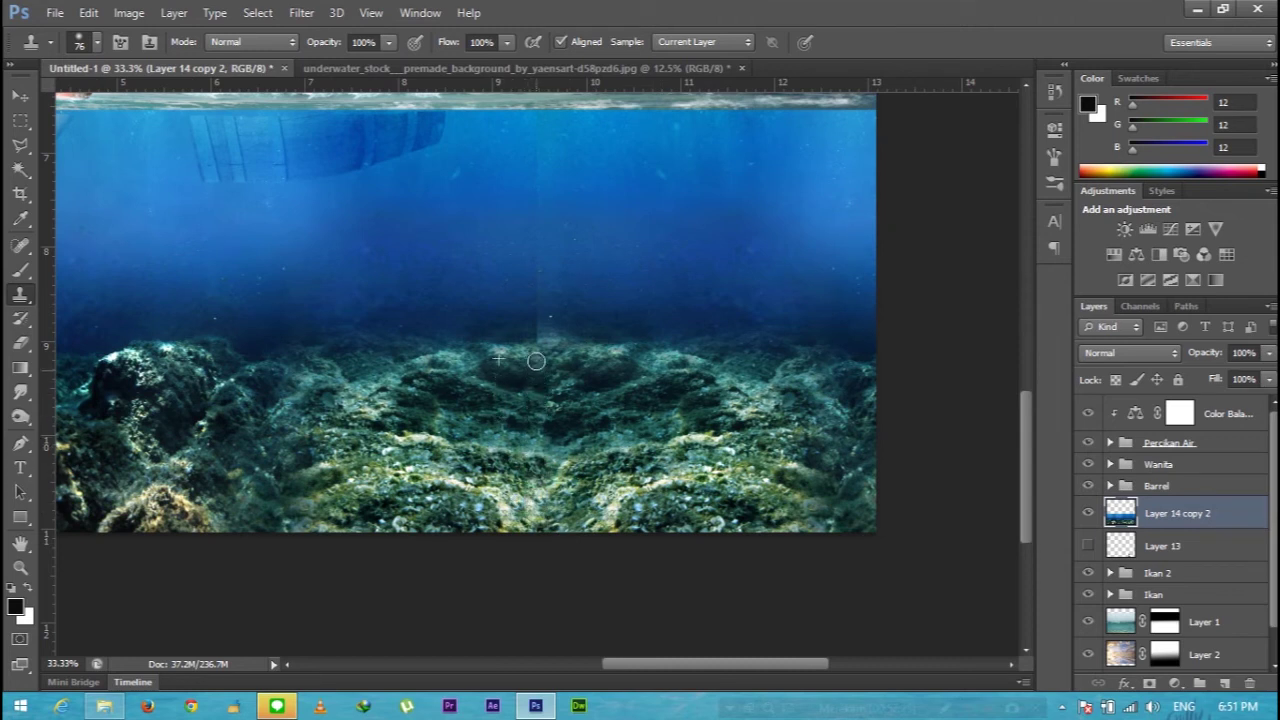
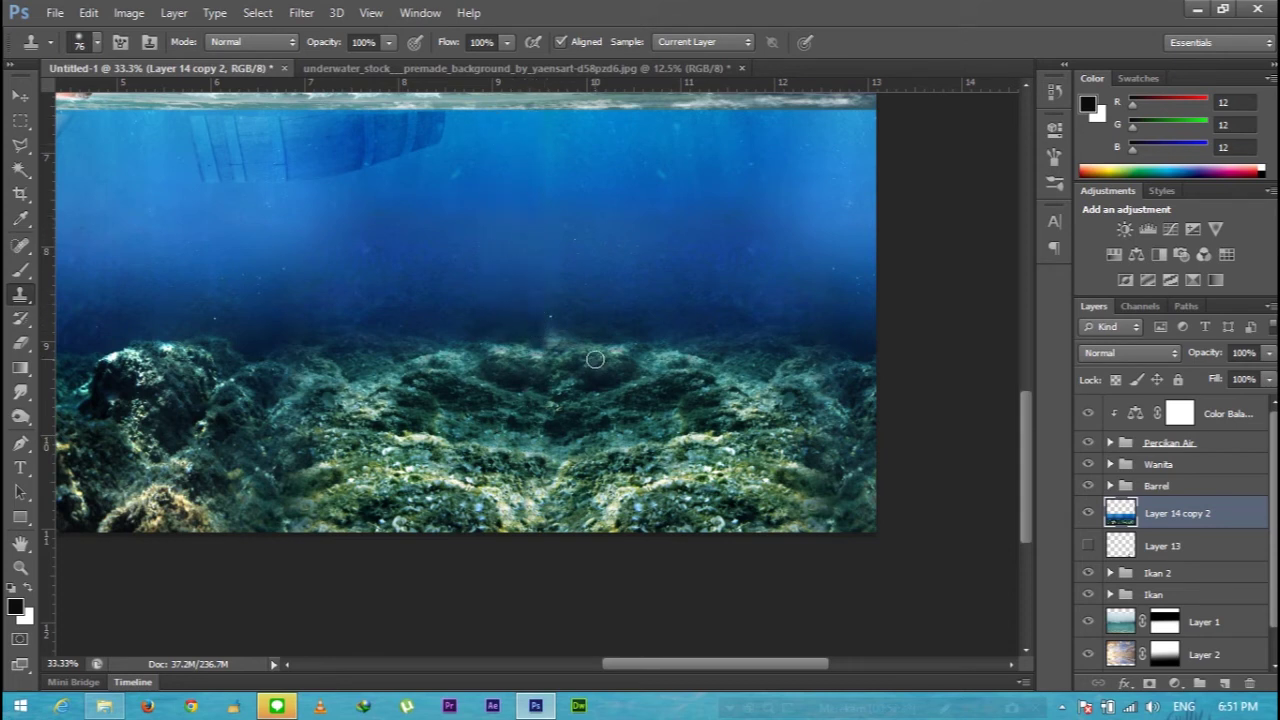
- Clone texture over a spot on the seabed and zoom out to view the whole composition
left_click(569, 334, "alt")
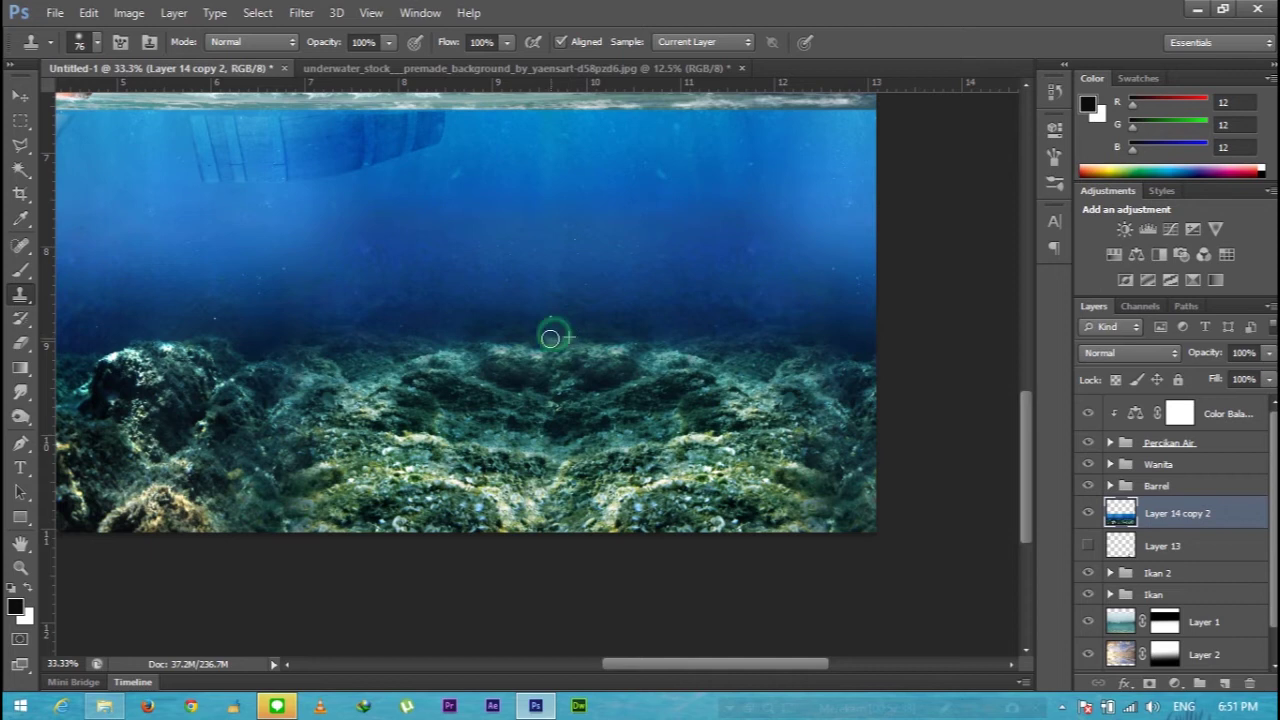
key("ctrl+minus")
key("ctrl+minus")
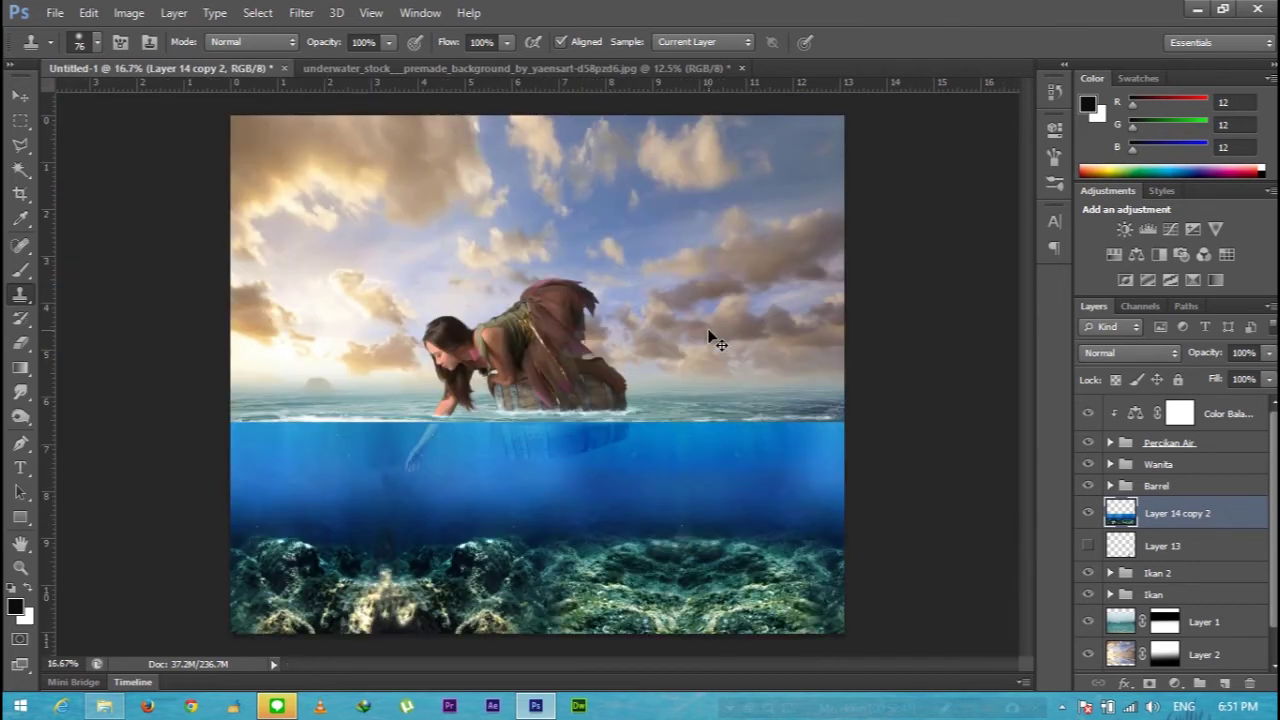
key("ctrl+minus")
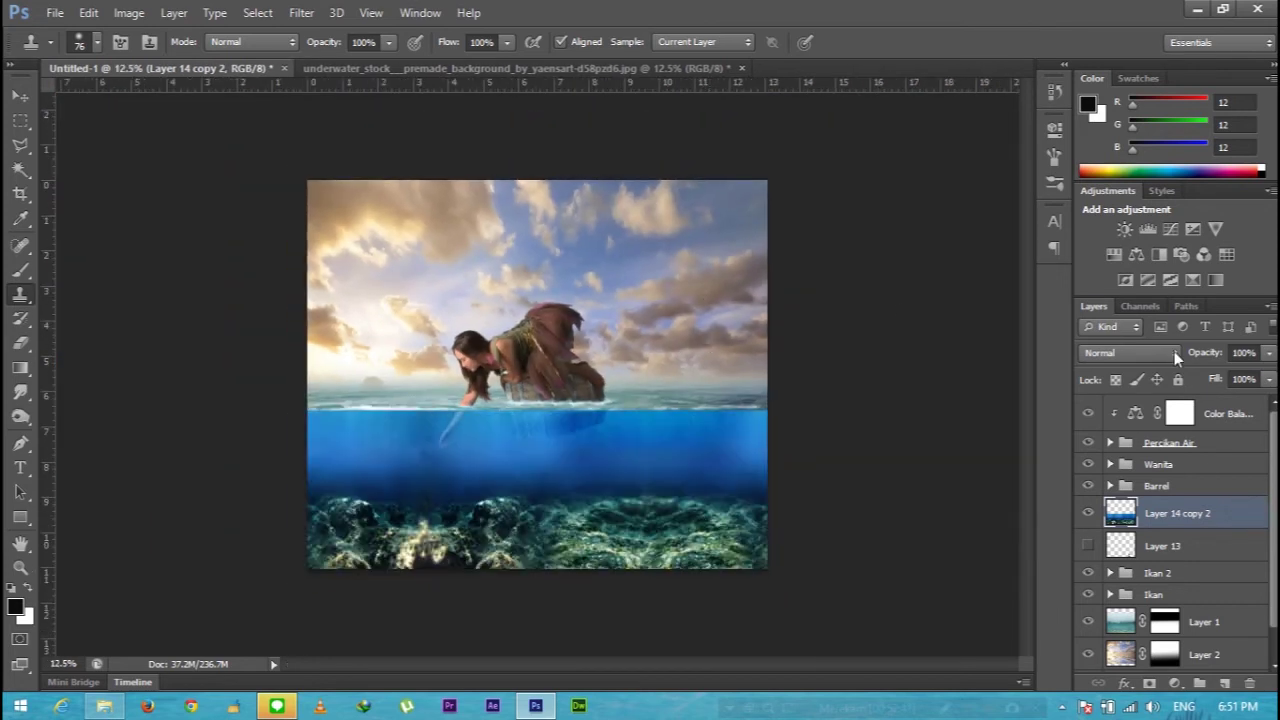
- Try Multiply, Linear Burn, Soft Light and Pin Light blending on seabed Layer 14 copy 2
left_click(1174, 351)
left_click(1128, 65)
key("Down")
key("Down")
scroll(1143, 353, "down", 2)
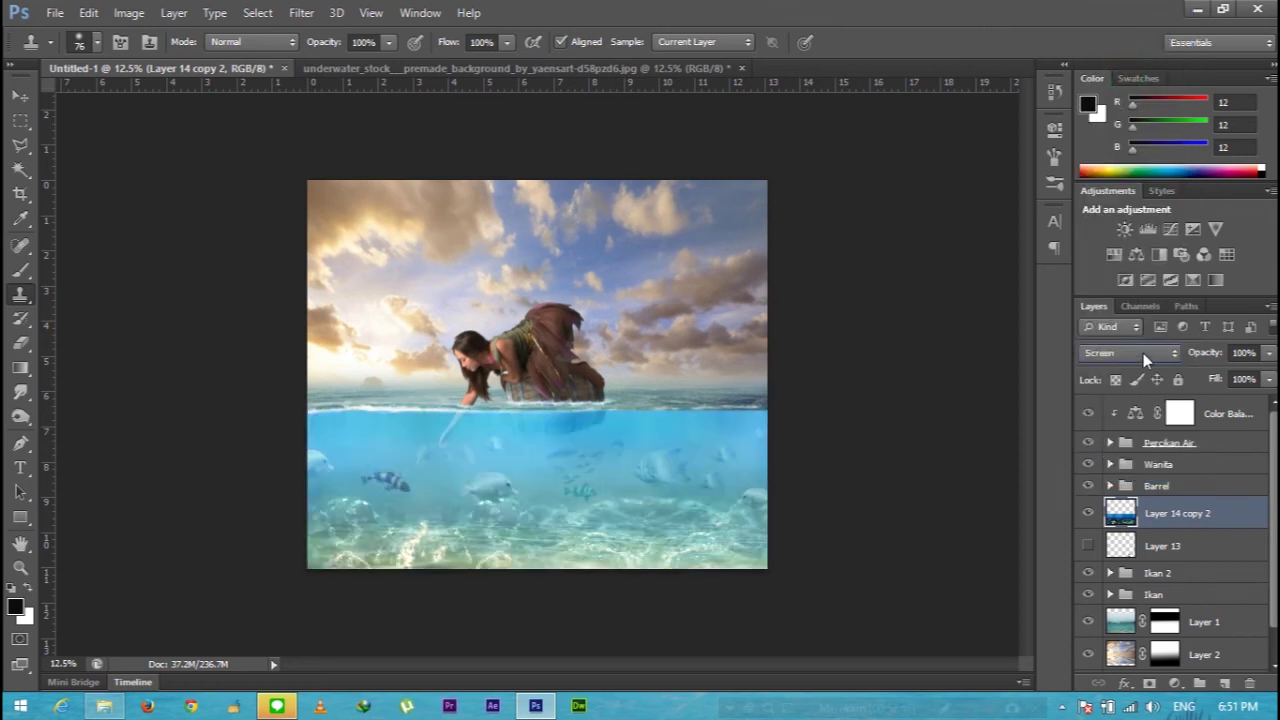
scroll(1143, 353, "down", 1)
scroll(1146, 357, "down", 1)
left_click(1150, 355)
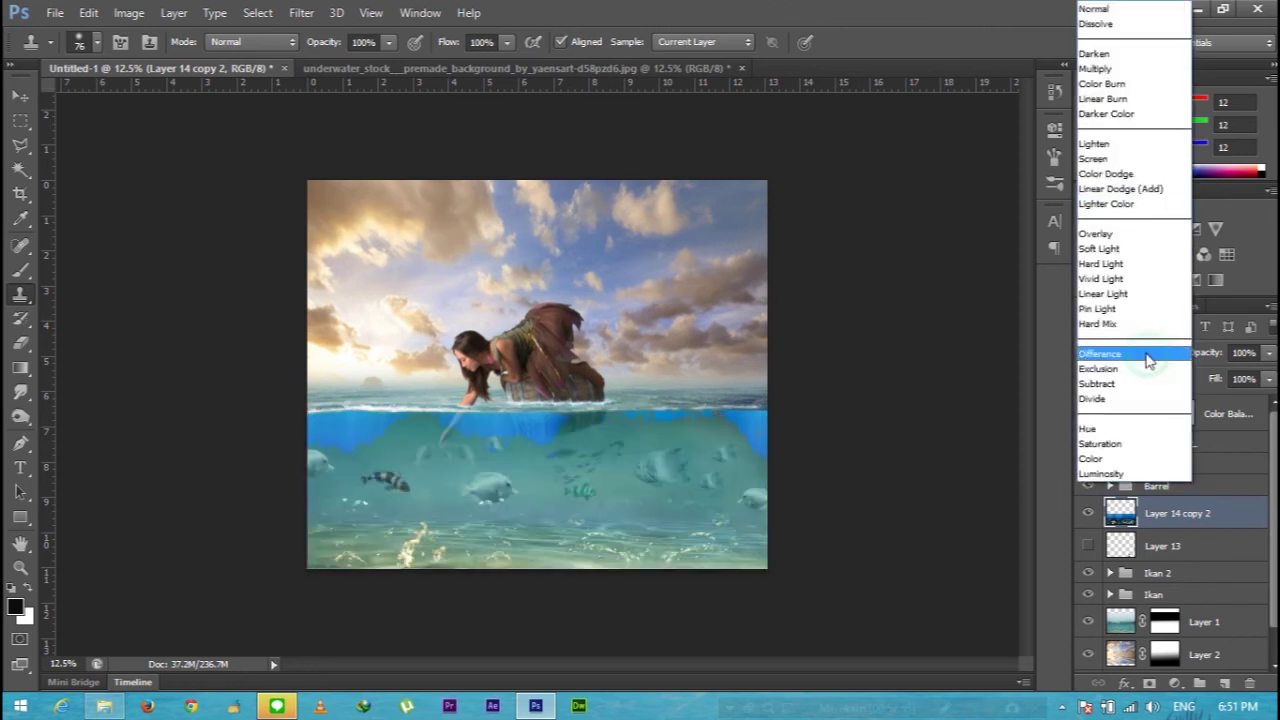
left_click(1110, 329)
left_click(1128, 358)
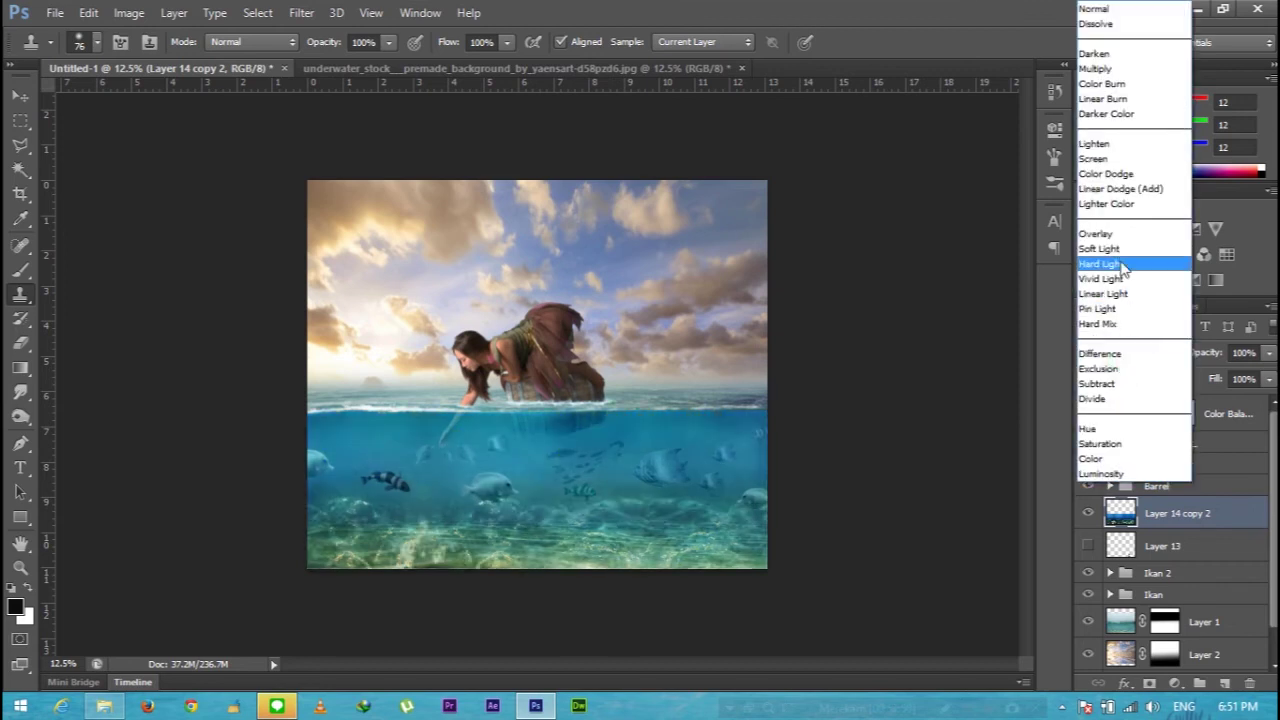
left_click(1120, 261)
- Settle Layer 14 copy 2 on Luminosity blending and drag it below the Ikan fish group
scroll(1130, 344, "down", 1)
scroll(1130, 343, "down", 2)
scroll(1130, 343, "down", 2)
scroll(1133, 339, "down", 3)
scroll(1147, 356, "down", 1)
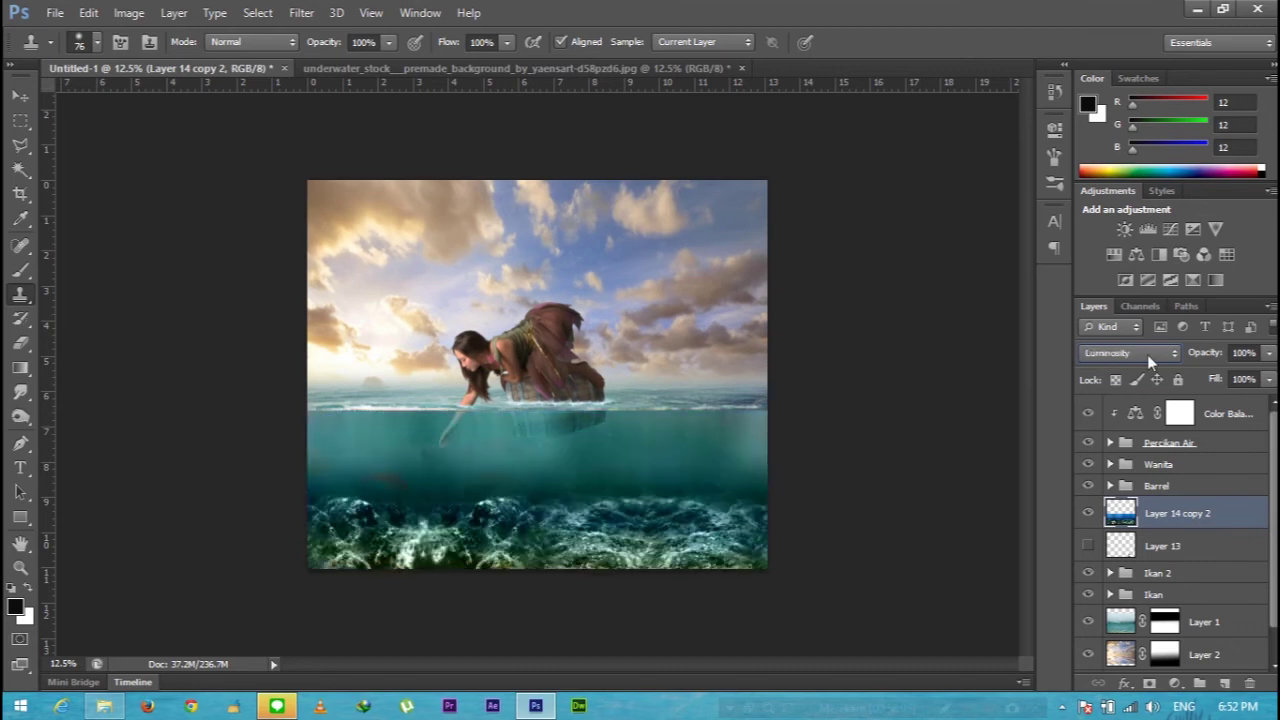
left_click(1138, 354)
left_click(1110, 90)
key("Down")
key("Down")
key("Down")
key("Down")
key("Down")
key("Down")
key("Down")
key("Down")
key("Down")
key("Up")
key("Down")
key("Down")
key("Down")
key("Down")
key("Down")
key("Down")
key("Down")
key("Down")
key("Down")
key("Down")
key("Down")
key("Down")
left_click_drag(1232, 527, 1222, 607)
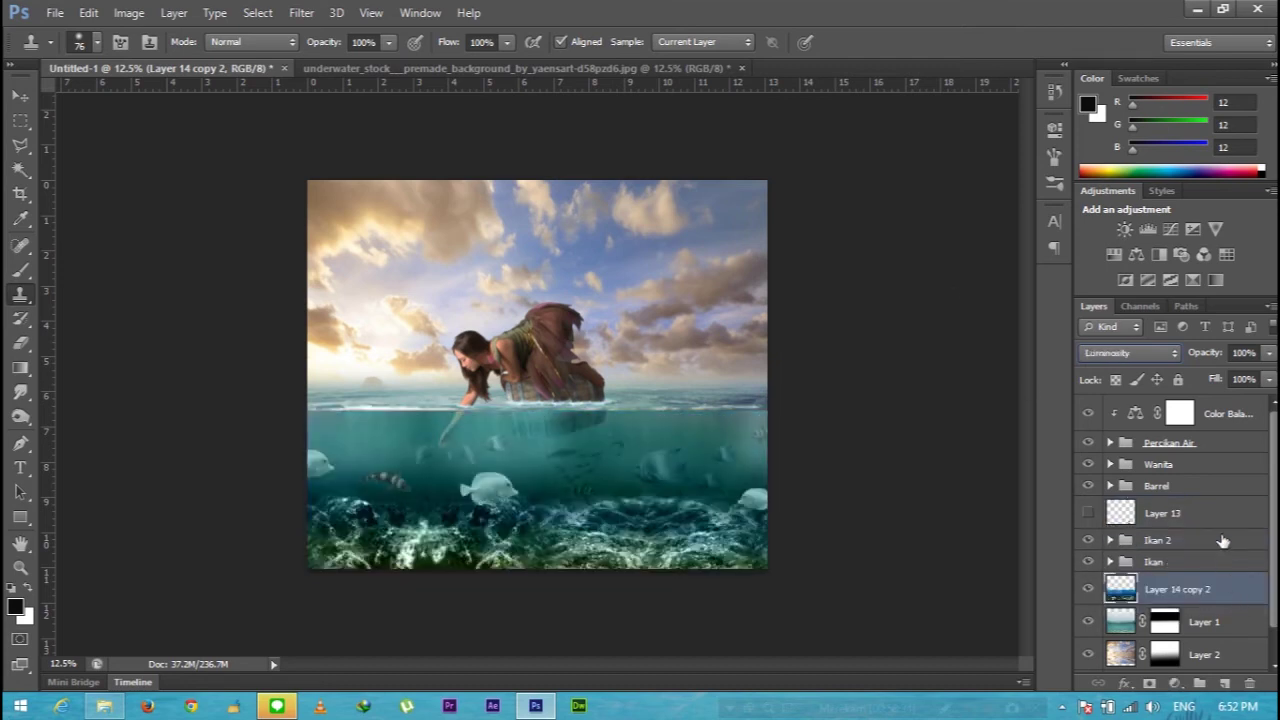
left_click(530, 69)
- Close the underwater stock image without saving and open the 36 underwater photo
left_click(741, 68)
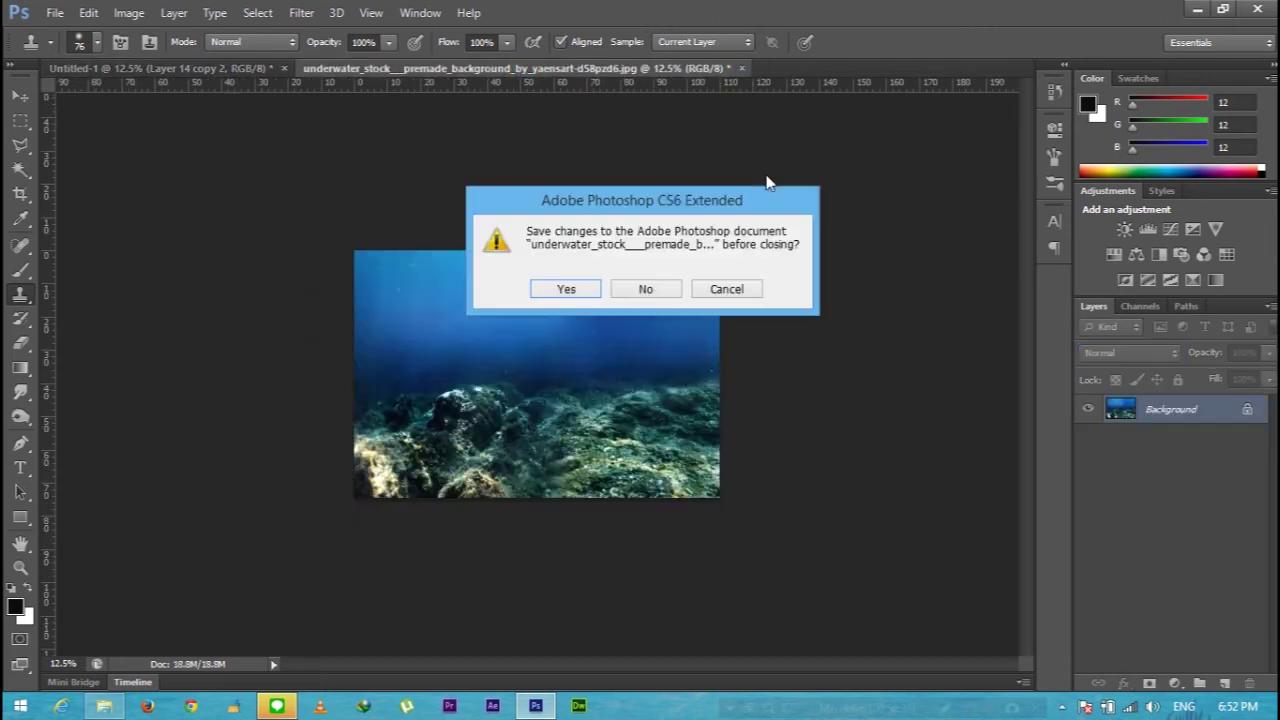
left_click(650, 289)
key("ctrl+o")
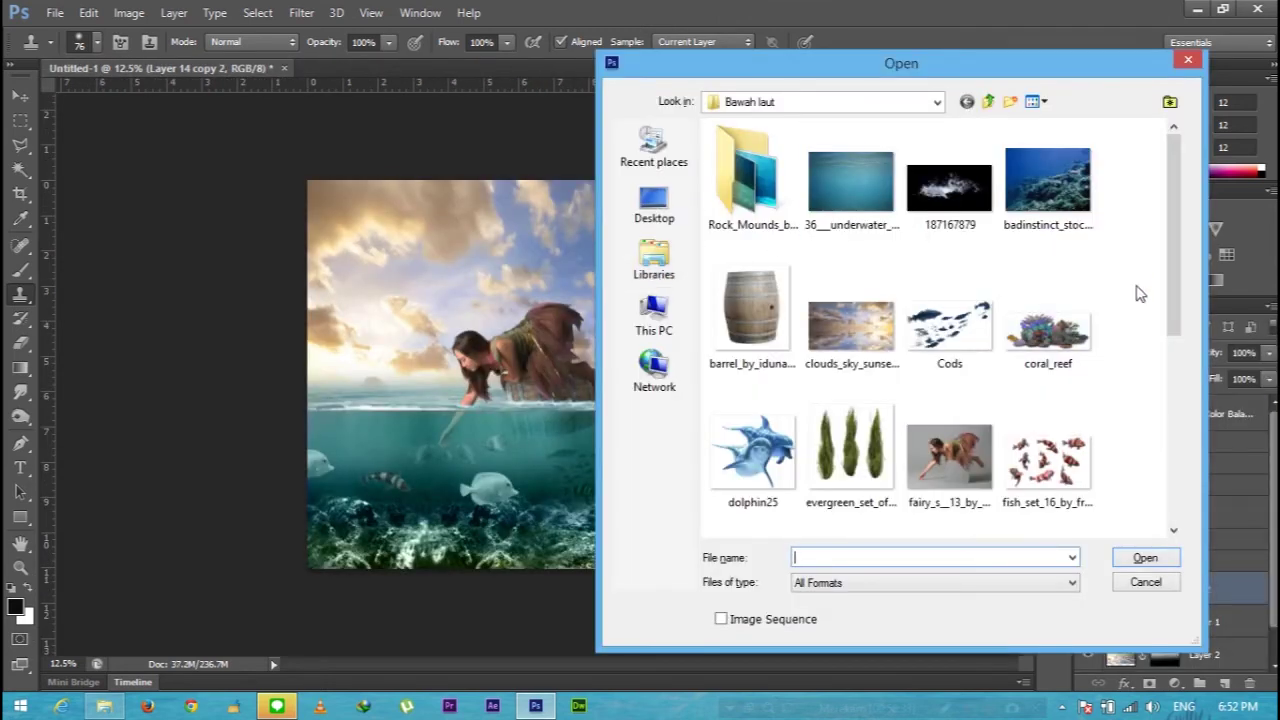
mouse_move(1176, 259)
left_mouse_down()
mouse_move(1170, 410)
mouse_move(1176, 259)
left_mouse_up()
double_click(877, 204)
- Move the photo into Untitled-1 as Layer 14, stretch it across the water area, and Screen-blend it
left_click(19, 96)
mouse_move(430, 279)
left_mouse_down()
mouse_move(245, 172)
mouse_move(428, 360)
mouse_move(378, 462)
left_mouse_up()
mouse_move(1193, 590)
left_mouse_down()
mouse_move(1195, 460)
mouse_move(1190, 498)
left_mouse_up()
key("ctrl+t")
left_click_drag(428, 494, 625, 458)
left_click_drag(543, 488, 768, 516)
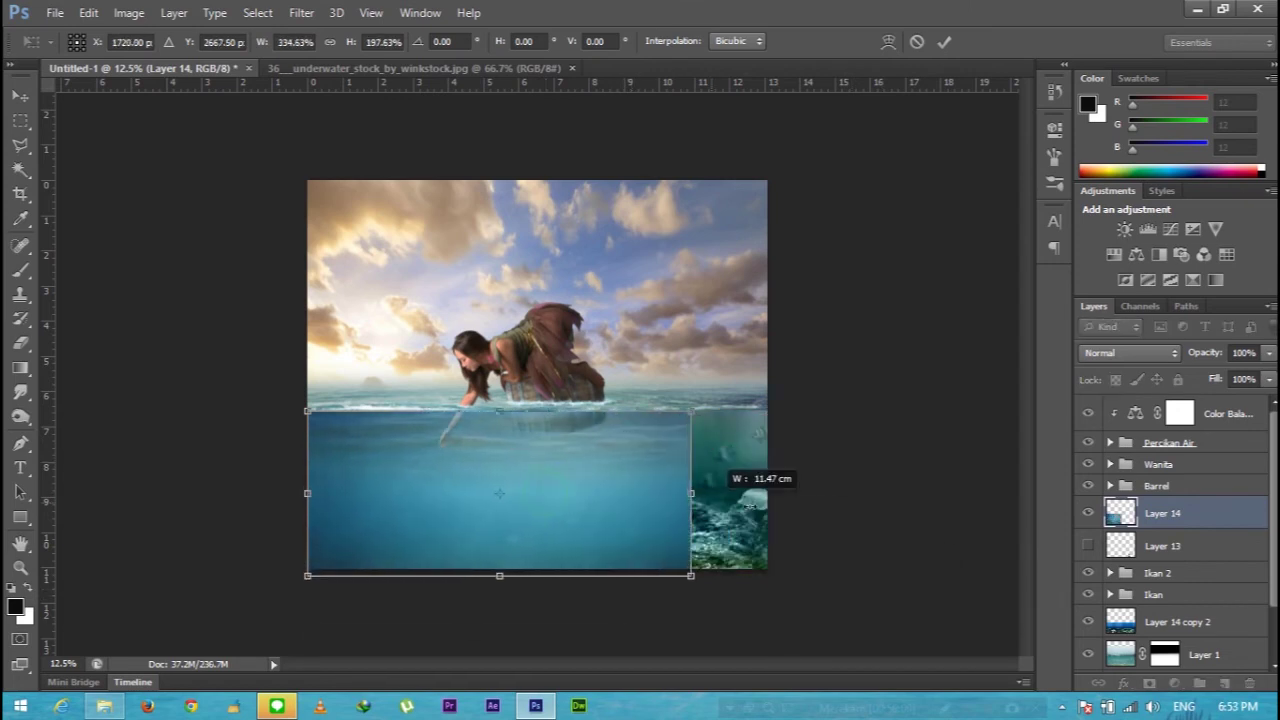
key("Return")
left_click(1130, 352)
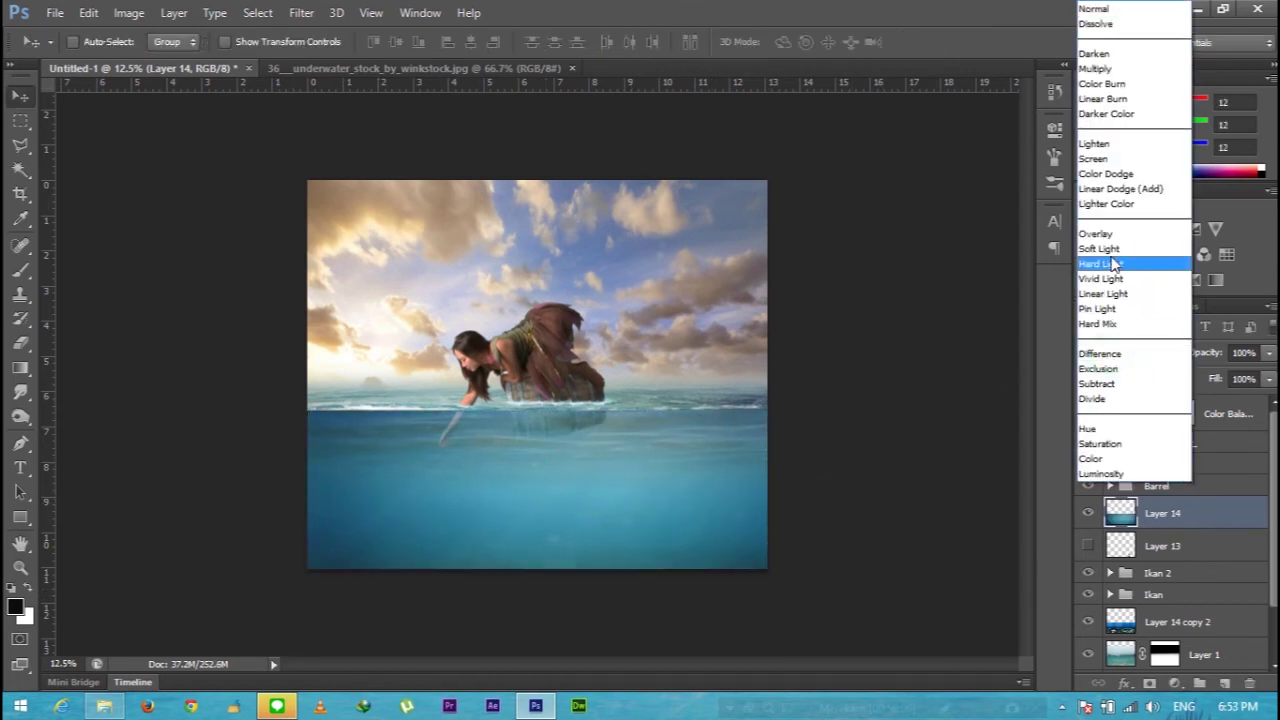
left_click(1100, 159)
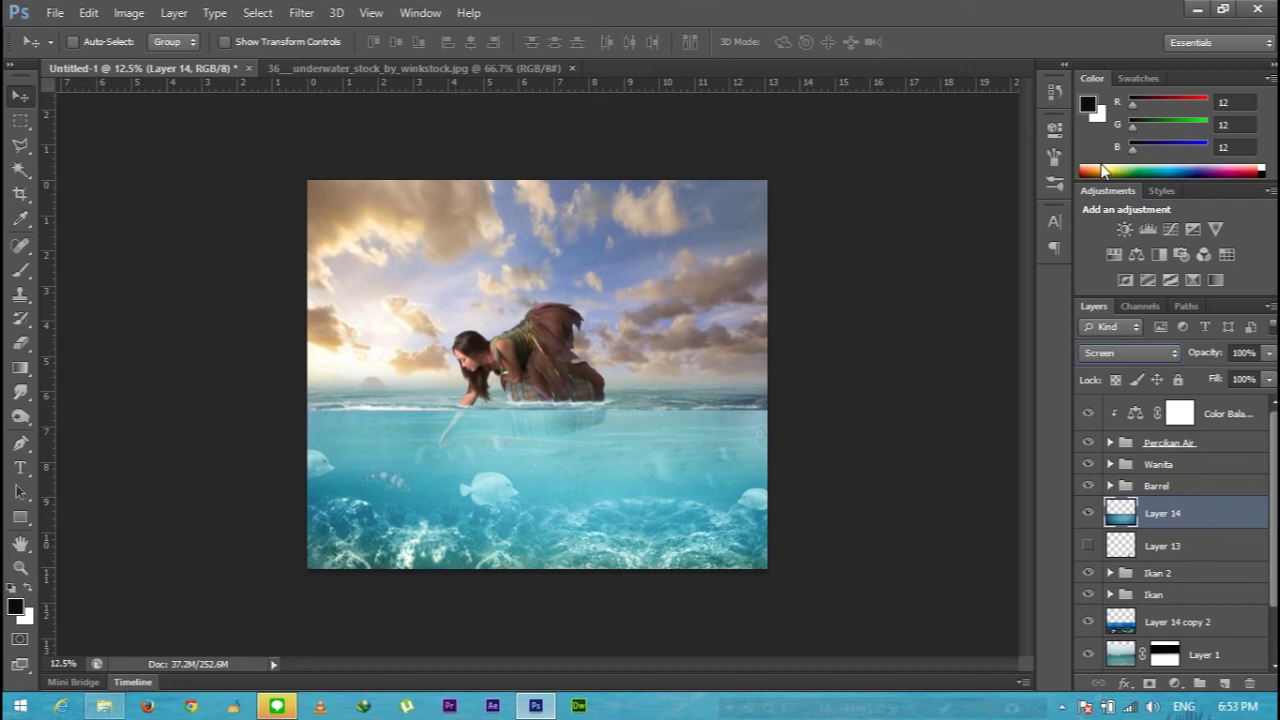
- Add a layer mask to Layer 14 and fade its top with a gradient
left_click(1149, 683)
left_click(21, 270)
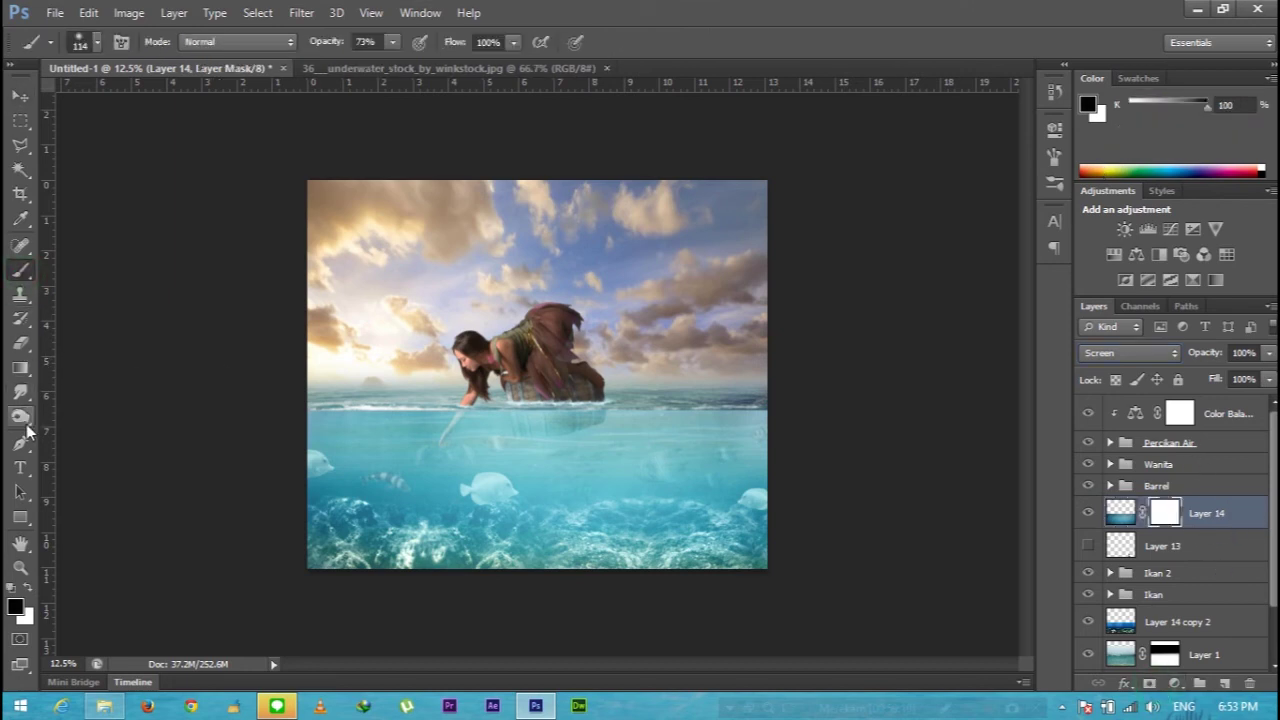
left_click(20, 370)
left_click_drag(535, 284, 536, 490)
left_click_drag(532, 421, 534, 477)
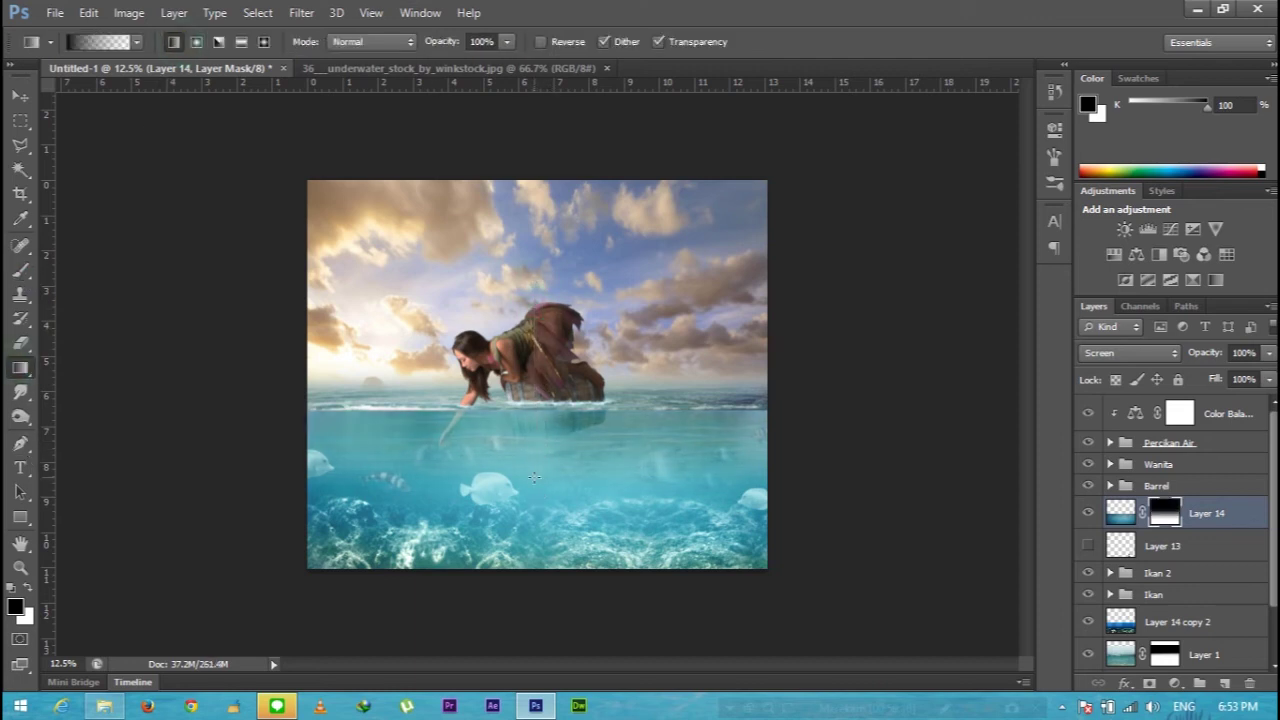
left_click_drag(535, 315, 535, 465)
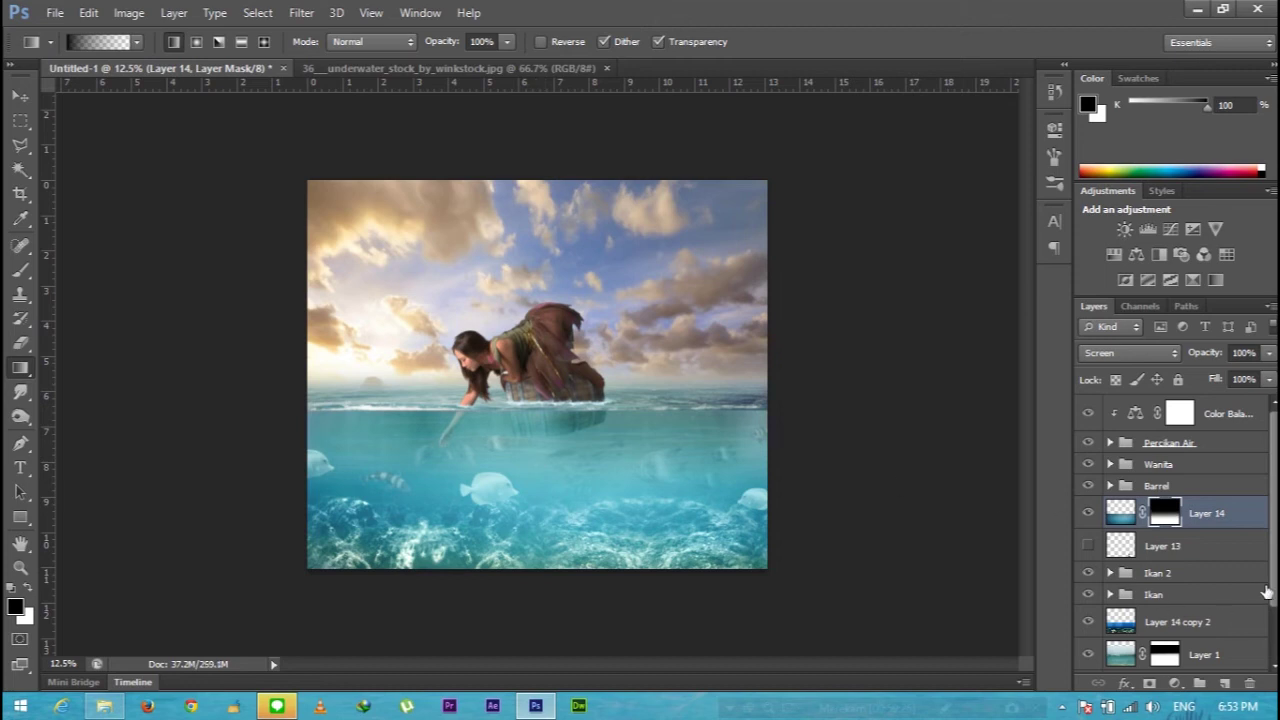
scroll(1266, 592, "down", 1)
- Add a layer mask to Layer 14 copy 2 and fade it with a gradient
left_click(1160, 569)
key("ctrl+z")
key("ctrl+z")
left_click(1150, 683)
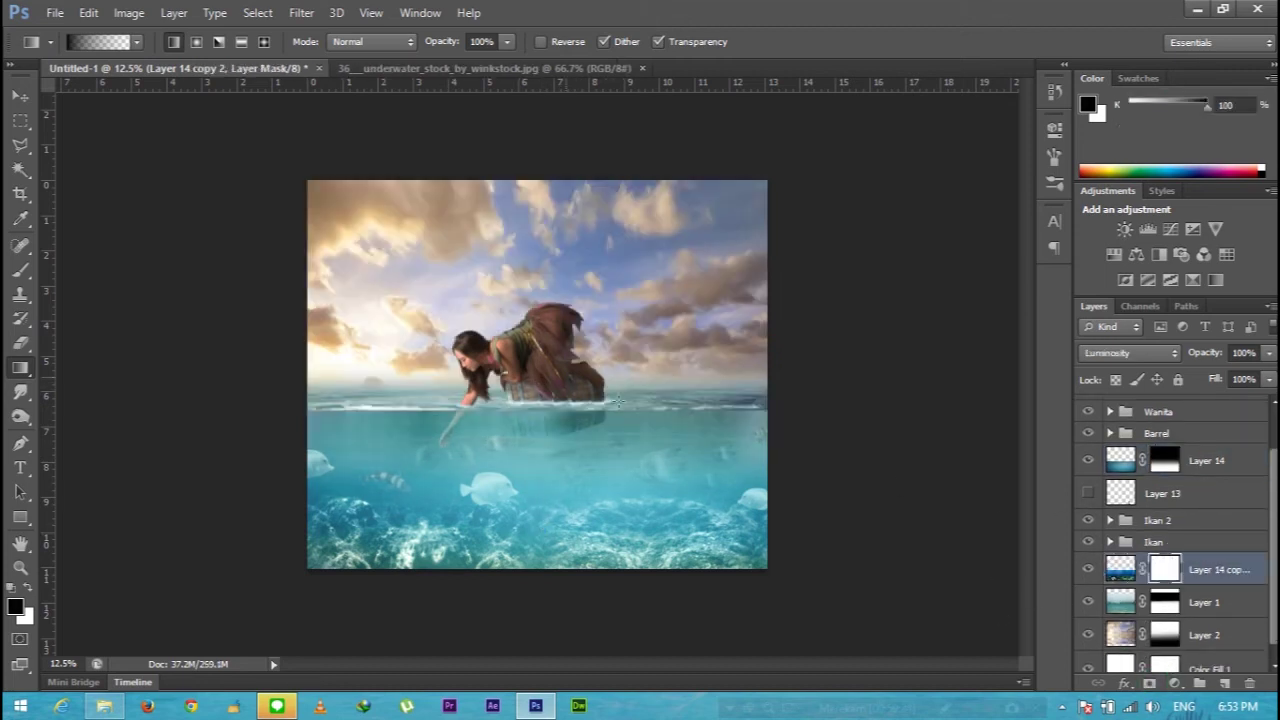
mouse_move(541, 402)
left_mouse_down()
mouse_move(547, 545)
mouse_move(543, 522)
left_mouse_up()
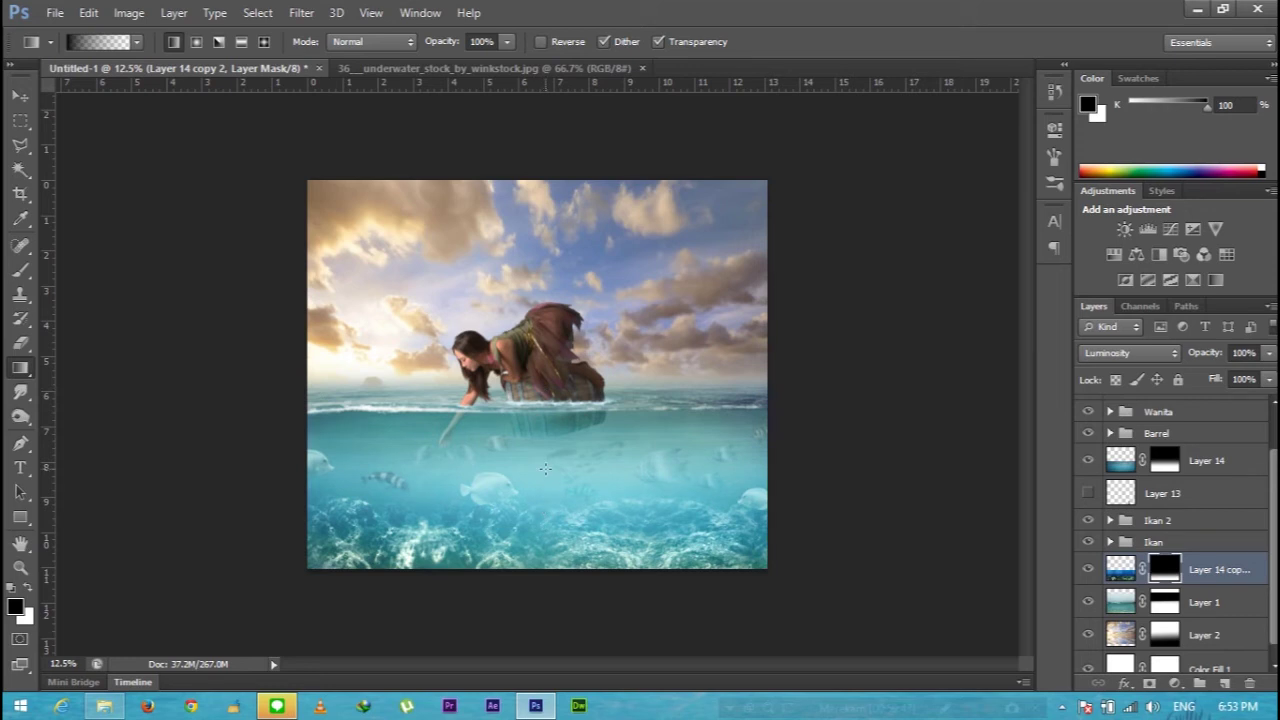
- Move Layer 14 below the fish groups; set its opacity to 69% and Layer 14 copy 2's to 83%
left_click(1262, 570)
left_click_drag(1210, 462, 1220, 555)
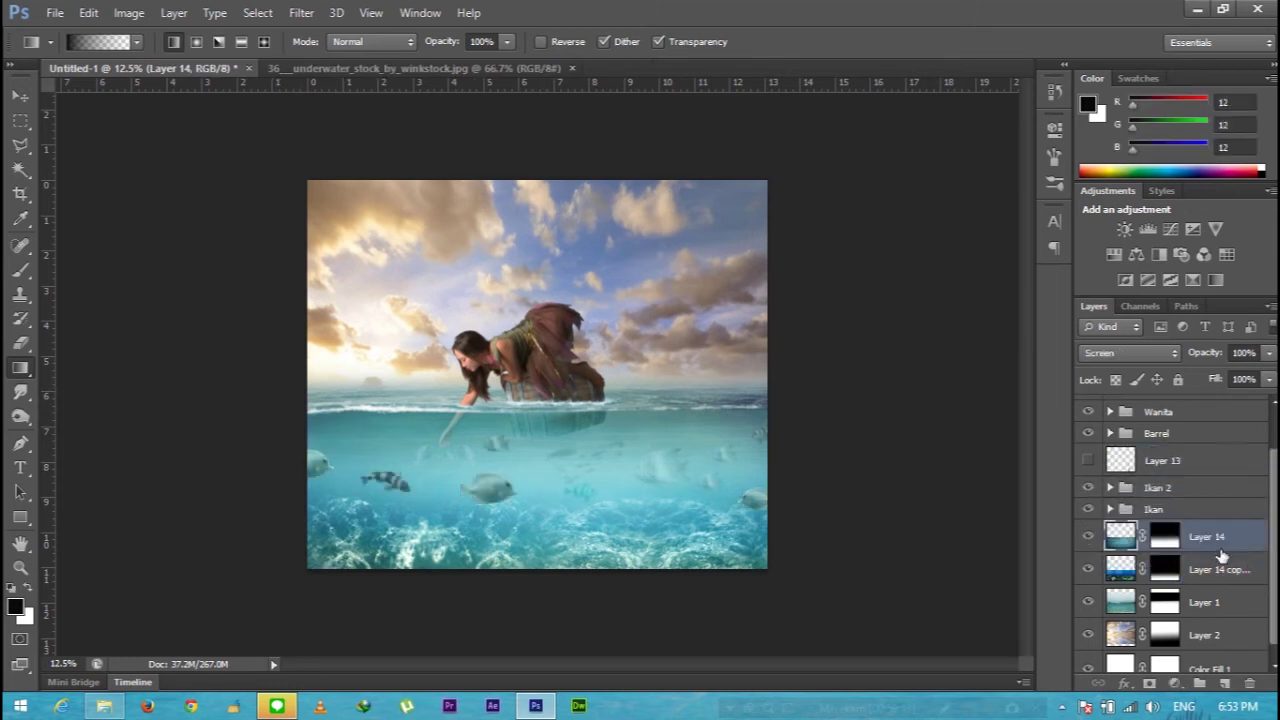
left_click(1268, 353)
left_click_drag(1268, 375, 1237, 380)
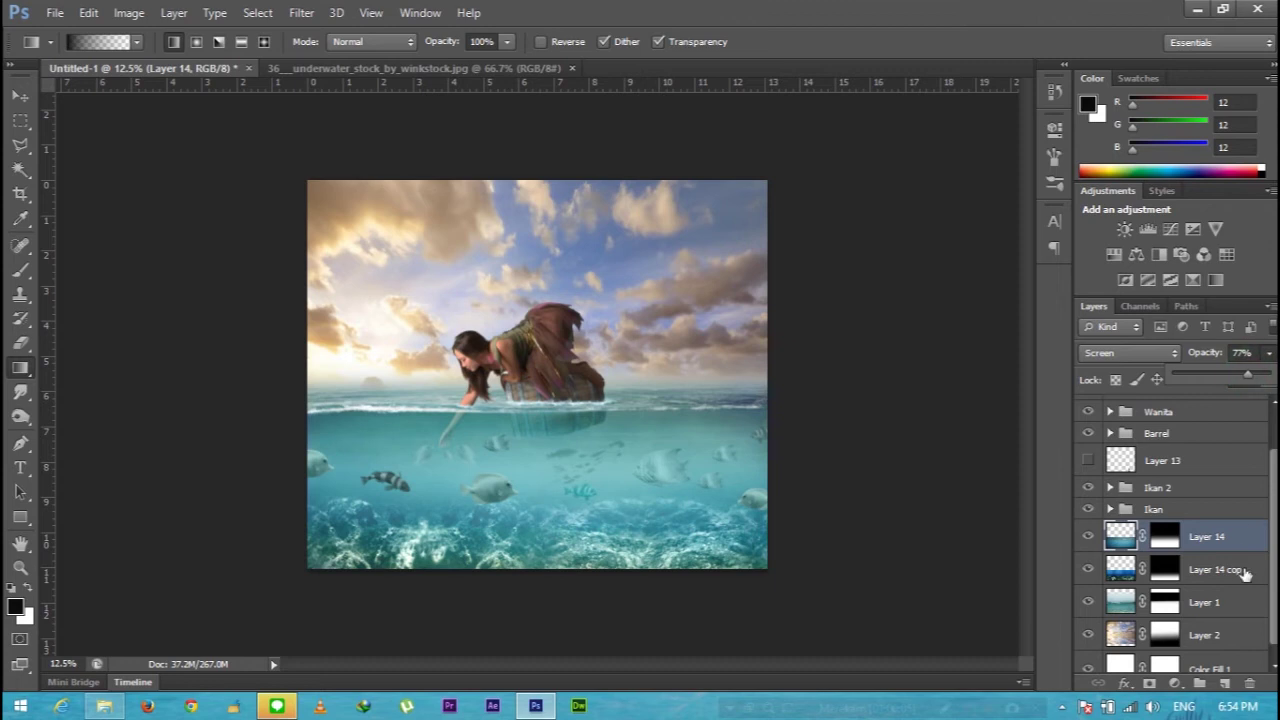
key("alt+bracketleft")
left_click(1268, 353)
left_click_drag(1262, 375, 1256, 380)
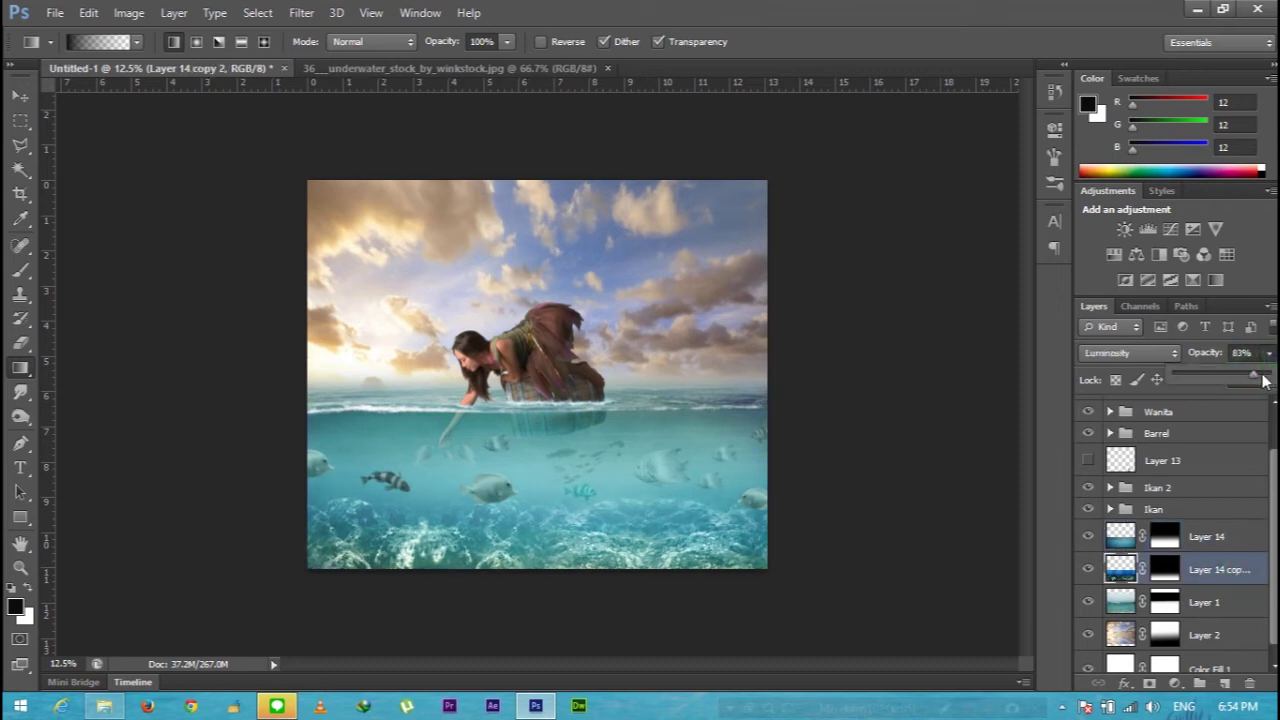
key("alt+bracketright")
left_click(1268, 354)
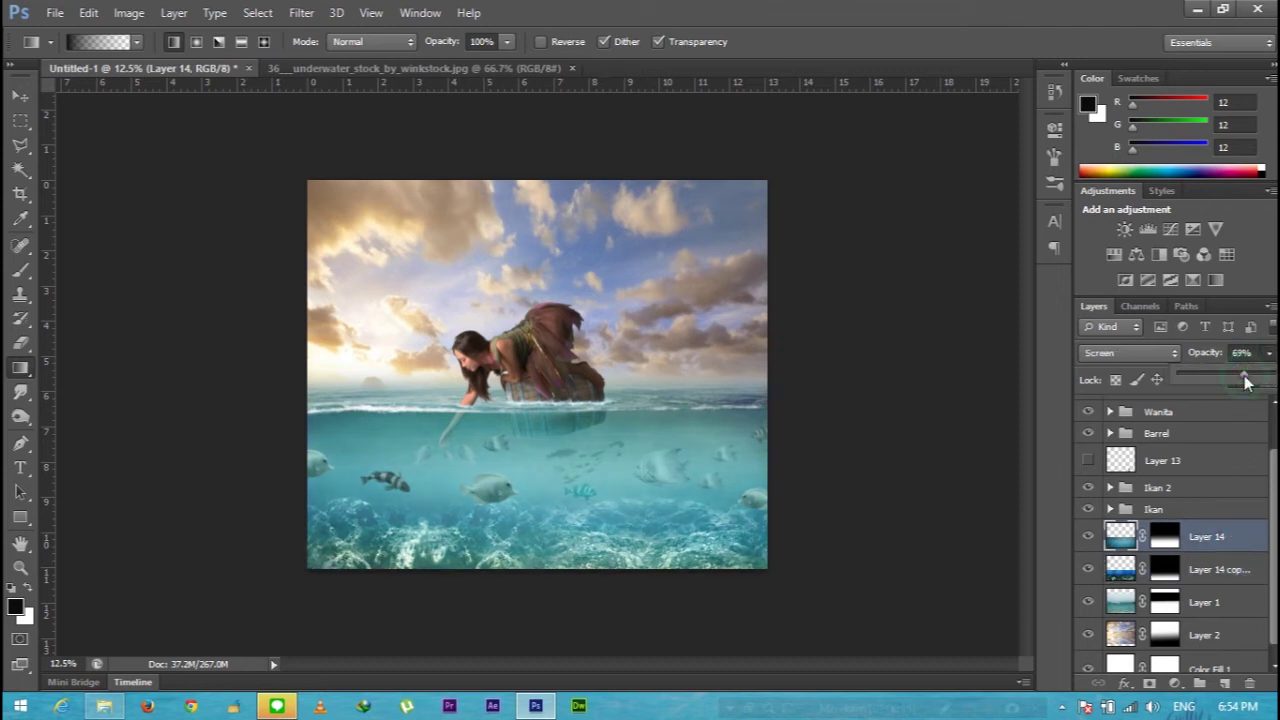
left_click(1274, 356)
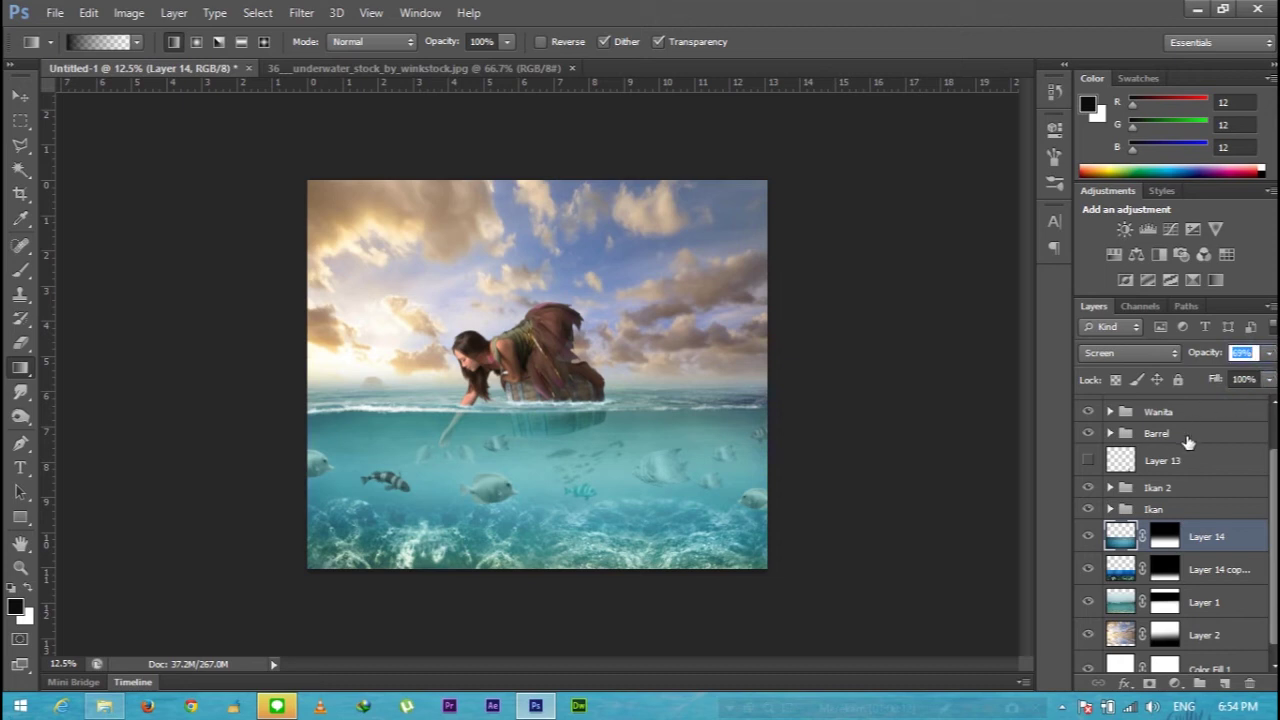
- Close the underwater stock image and open the badinstinct coral reef photo
left_click(400, 68)
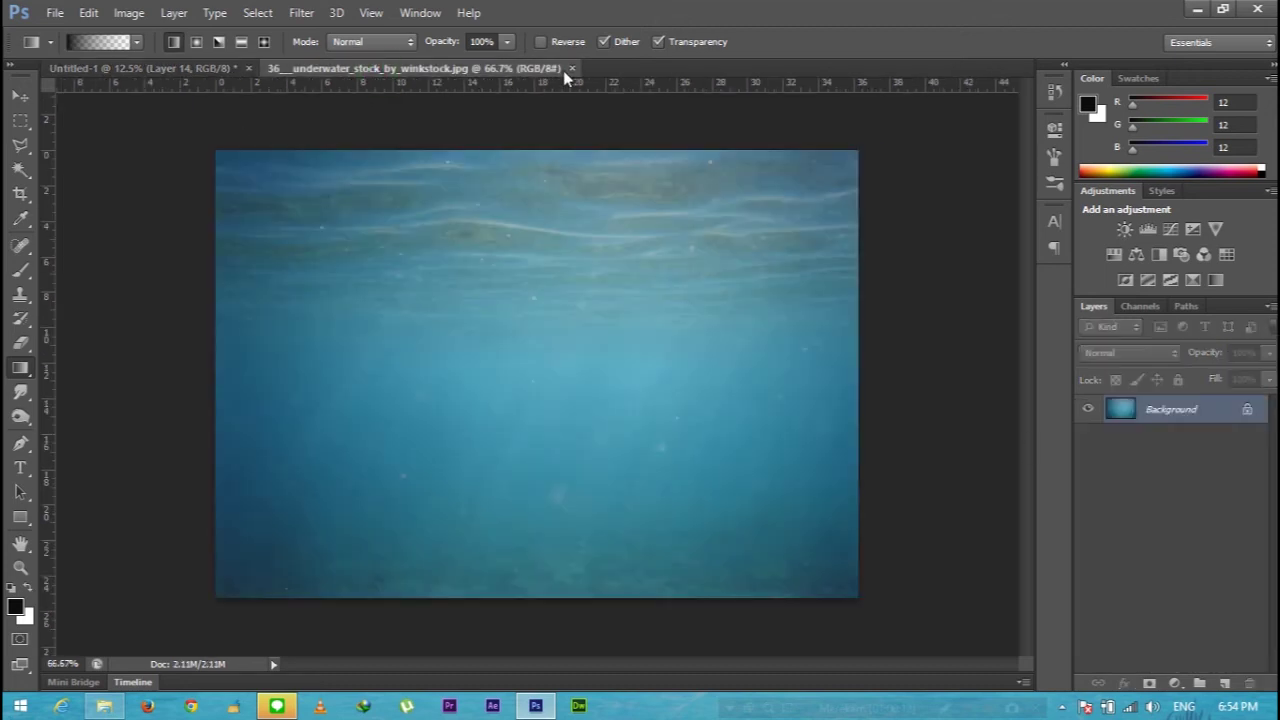
left_click(571, 68)
key("ctrl+o")
mouse_move(1183, 214)
left_mouse_down()
mouse_move(1178, 403)
mouse_move(1154, 194)
left_mouse_up()
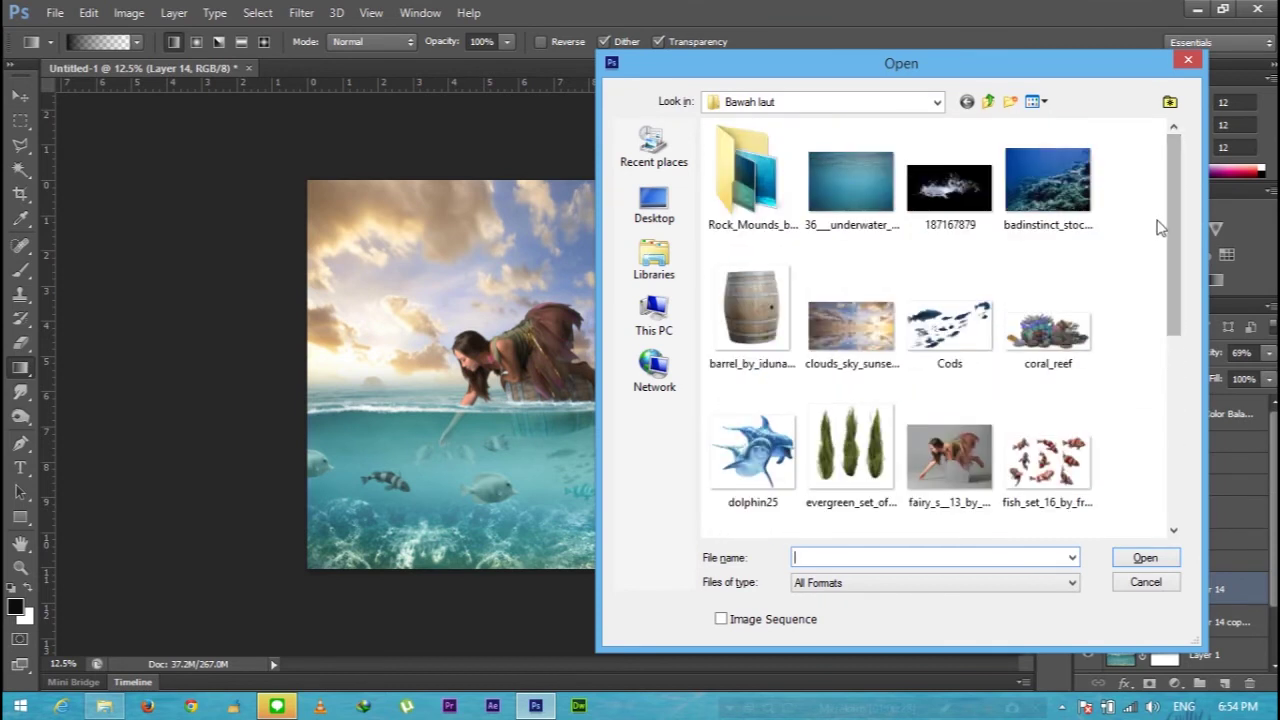
key("Escape")
- Move the reef photo into the composite as Layer 15 and scale it to about 149% at lower right
key("v")
left_click_drag(414, 337, 416, 396)
left_click_drag(503, 443, 710, 483)
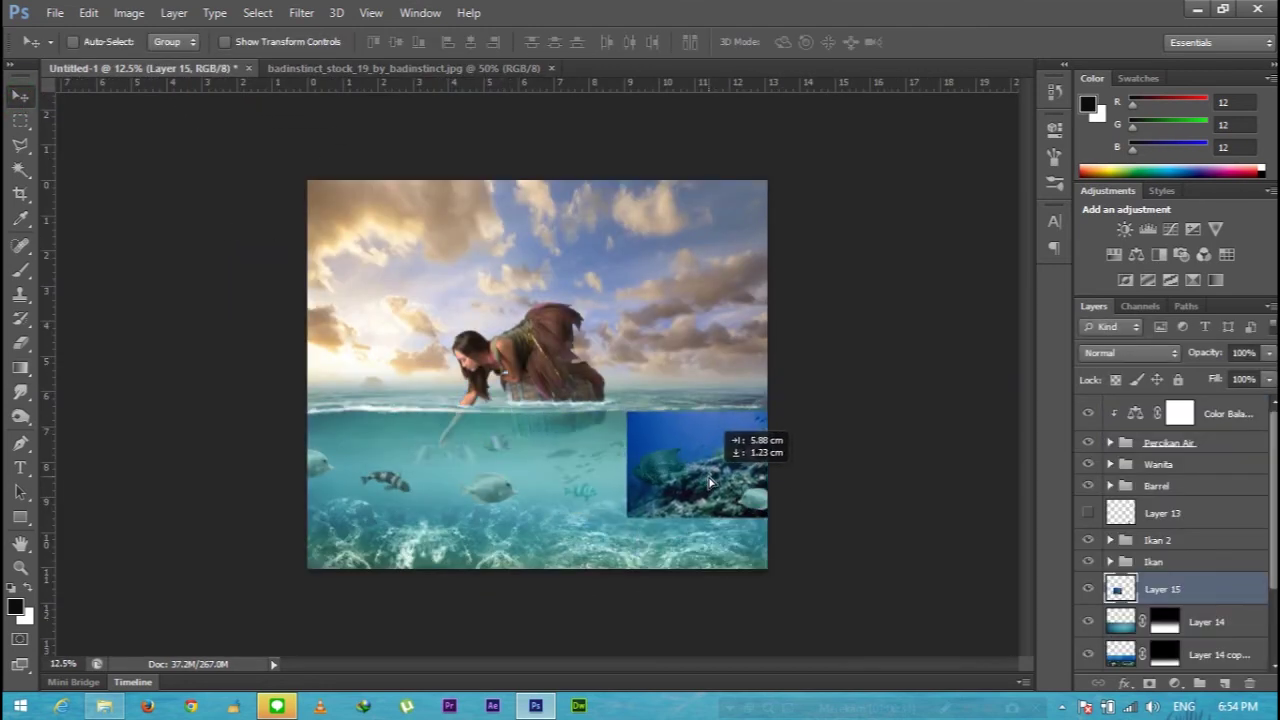
key("ctrl+t")
left_click_drag(627, 517, 566, 574)
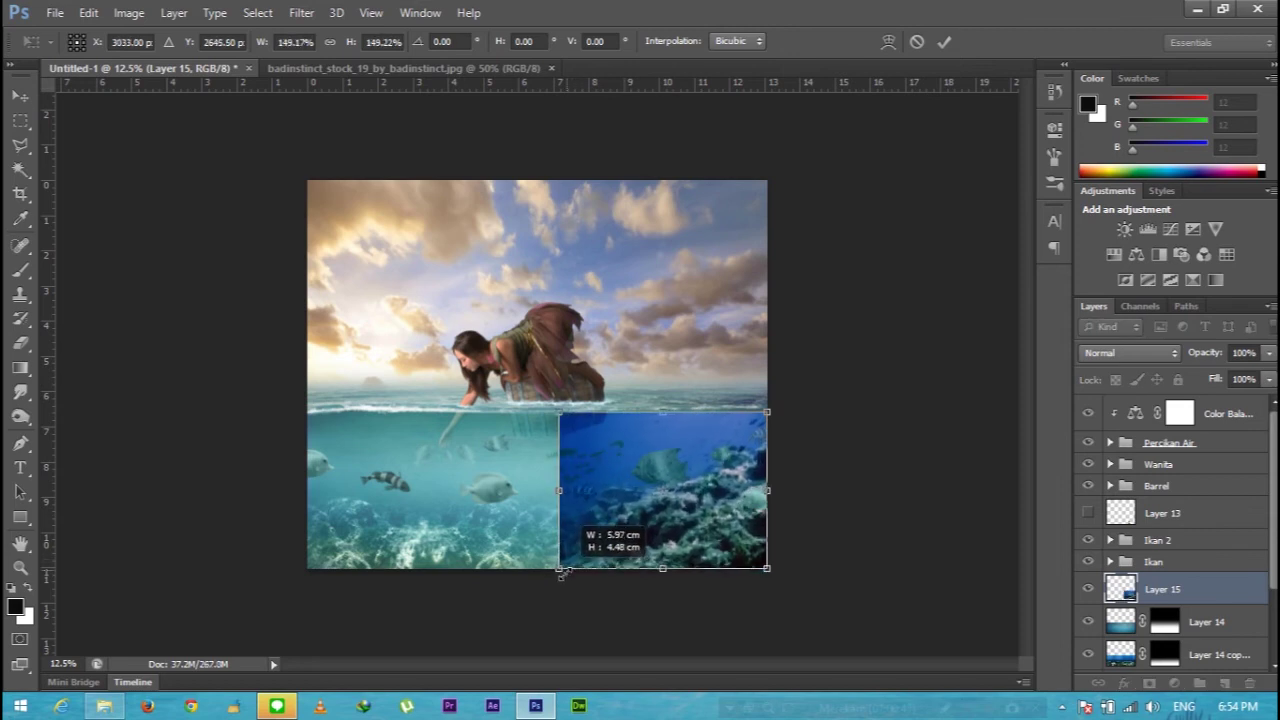
double_click(645, 532)
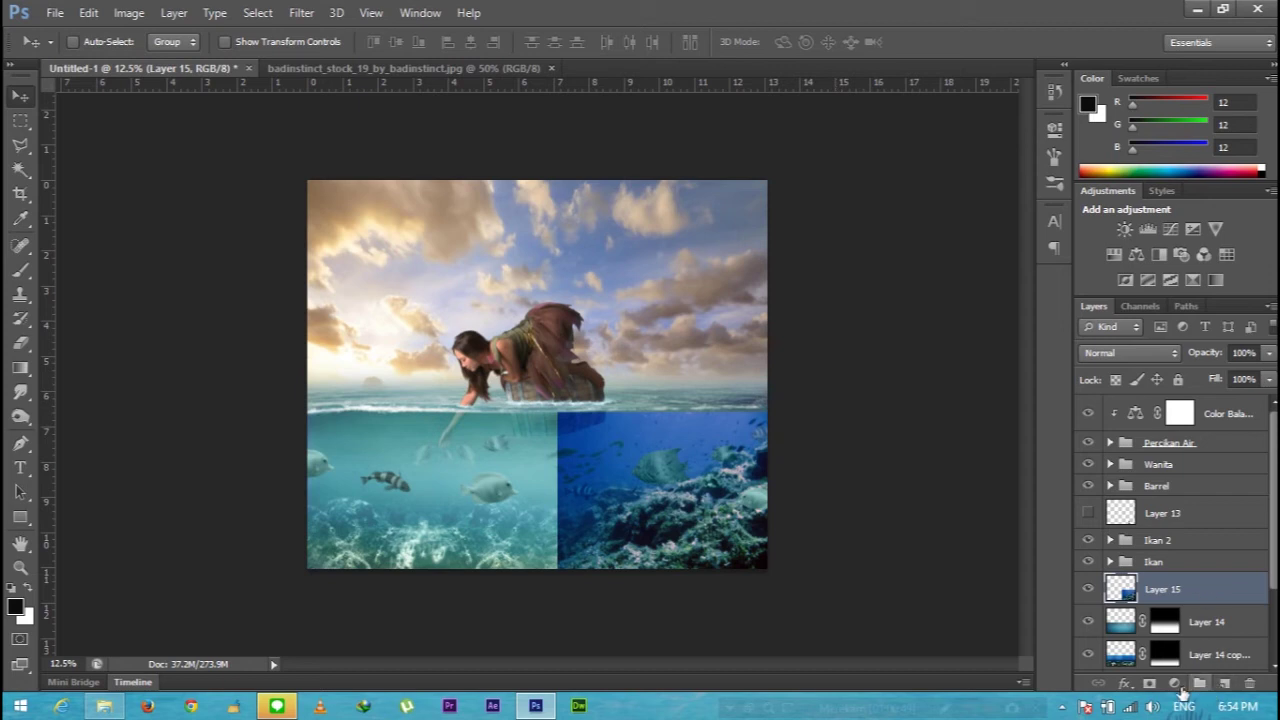
- Mask Layer 15 and paint out its hard left edge near the waterline with a 236 px brush
left_click(1149, 683)
key("b")
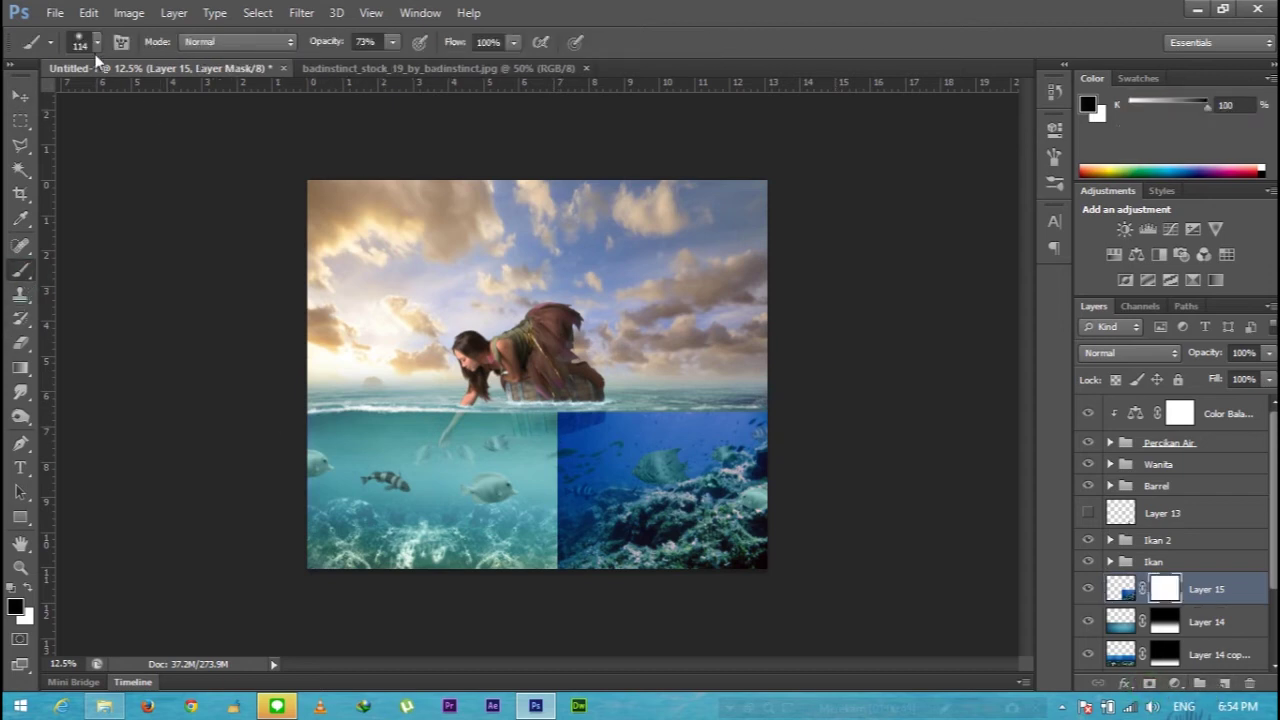
left_click(97, 41)
left_click_drag(153, 103, 183, 104)
left_click(558, 420)
left_click_drag(570, 430, 620, 432)
left_click(393, 42)
left_click_drag(398, 62, 418, 62)
mouse_move(575, 436)
left_mouse_down()
mouse_move(774, 403)
mouse_move(575, 455)
mouse_move(537, 563)
mouse_move(667, 422)
left_mouse_up()
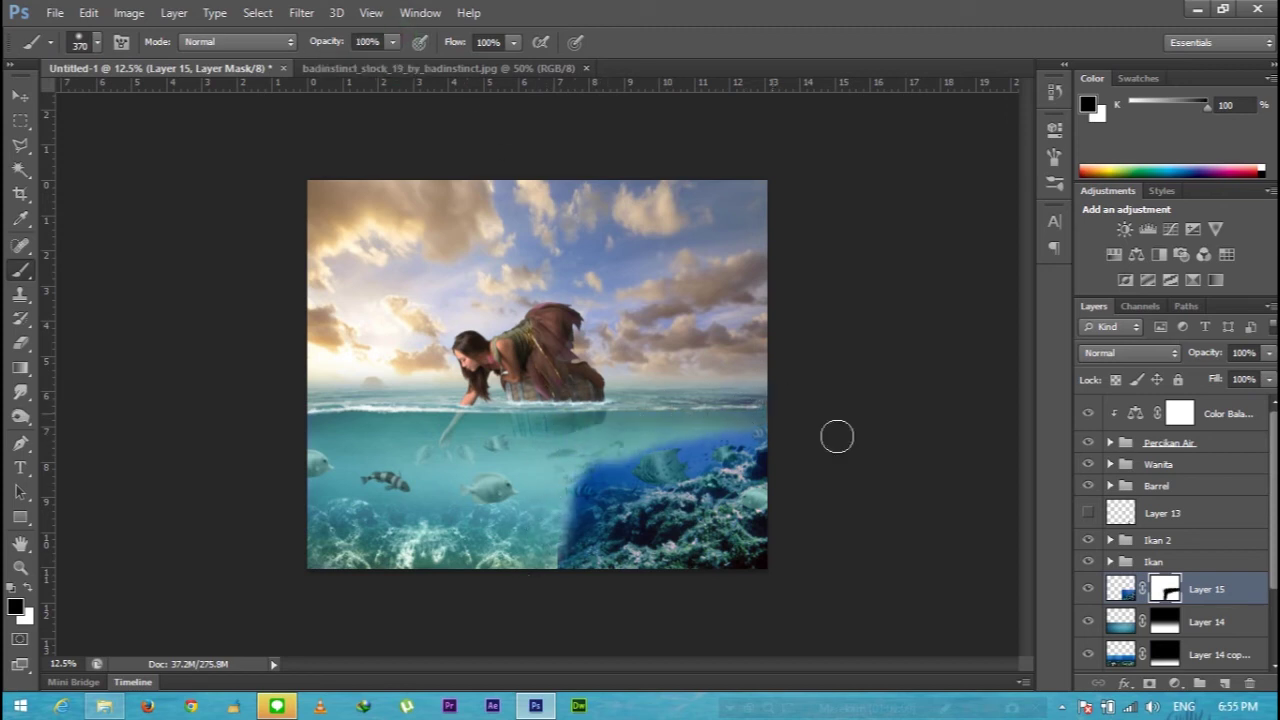
- Soften the reef edge with mask gradients and fade the bright blue coral using a 44% opacity brush
left_click(20, 367)
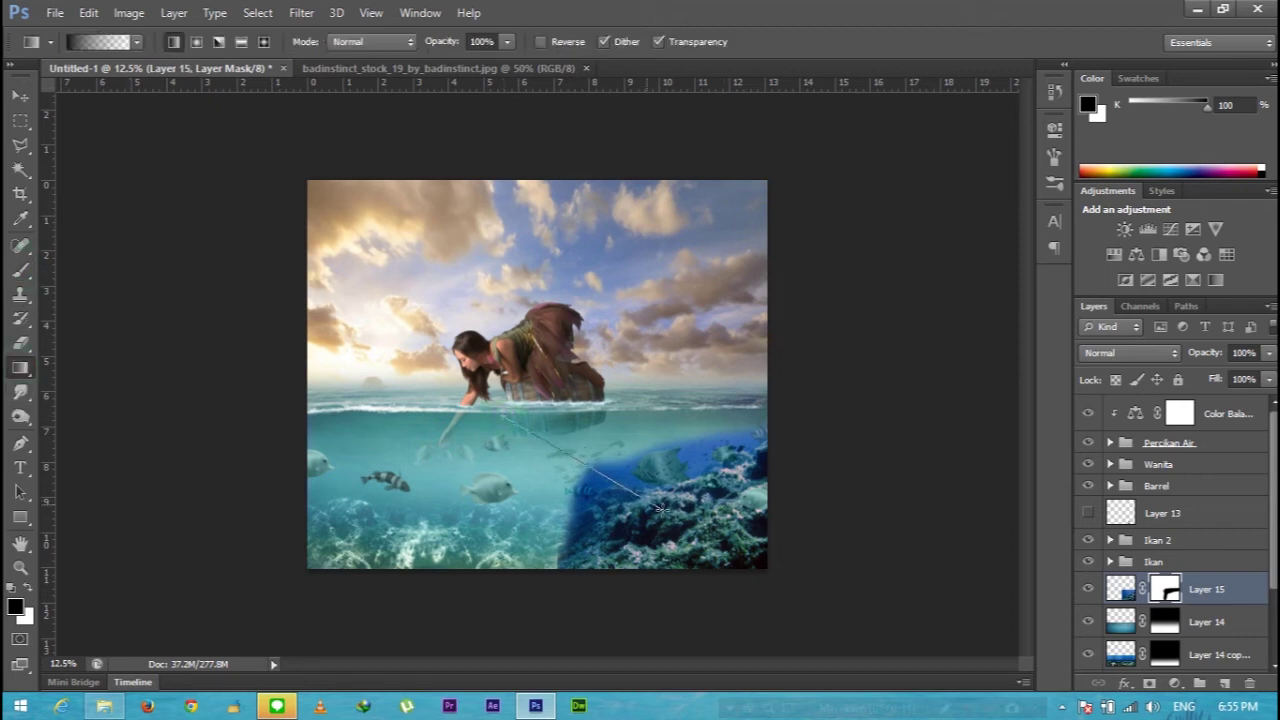
left_click_drag(681, 479, 648, 496)
left_click_drag(594, 410, 686, 448)
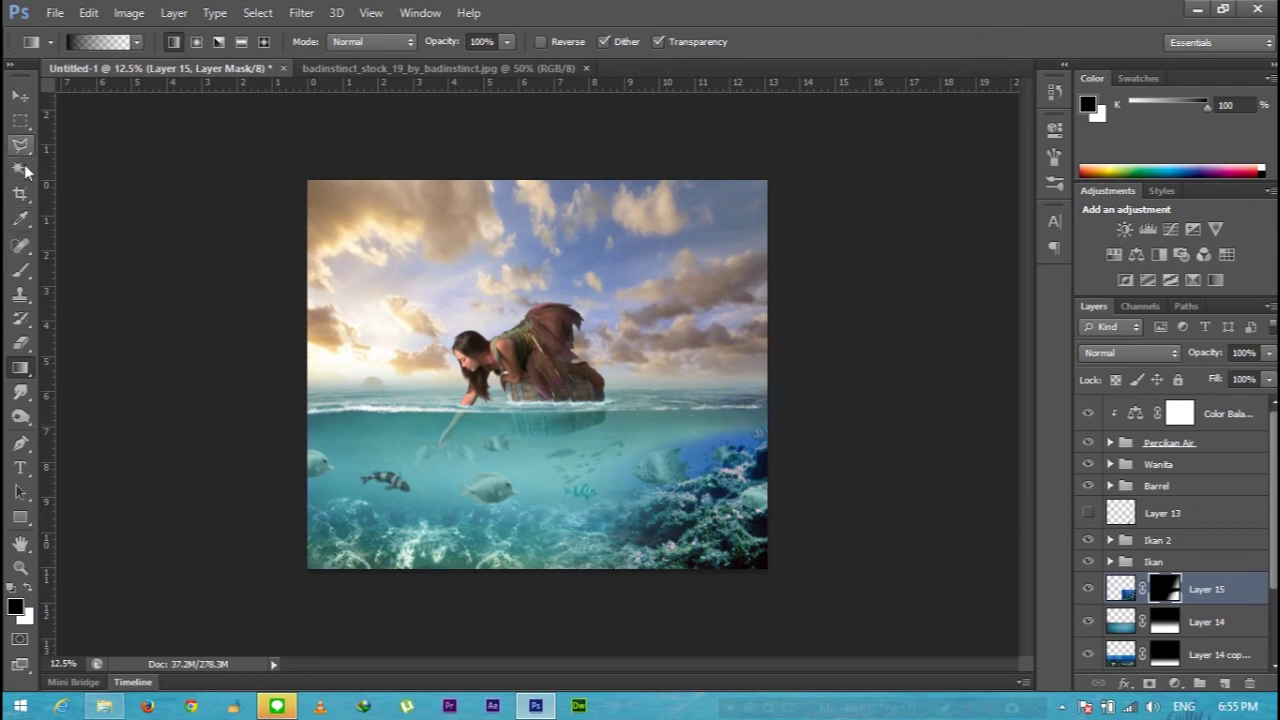
left_click(20, 270)
mouse_move(672, 453)
left_mouse_down()
mouse_move(735, 428)
mouse_move(685, 447)
left_mouse_up()
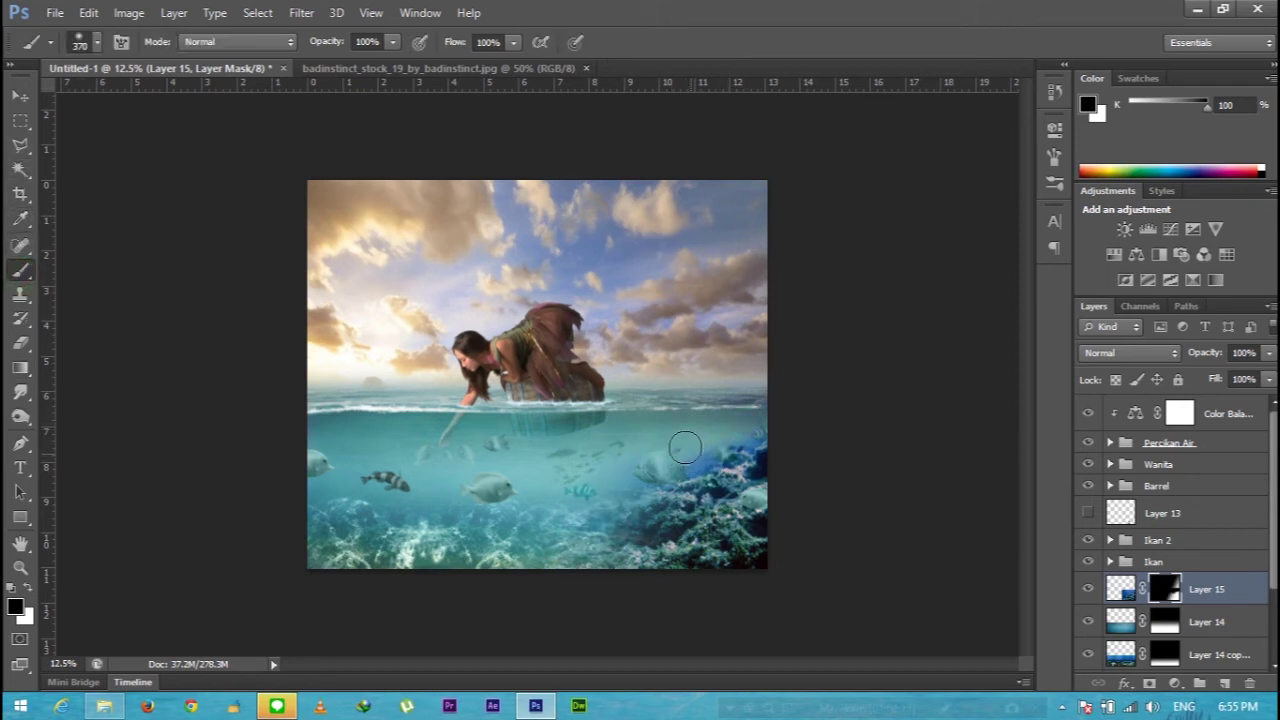
left_click_drag(397, 48, 340, 66)
mouse_move(708, 452)
left_mouse_down()
mouse_move(608, 434)
mouse_move(750, 430)
mouse_move(608, 487)
left_mouse_up()
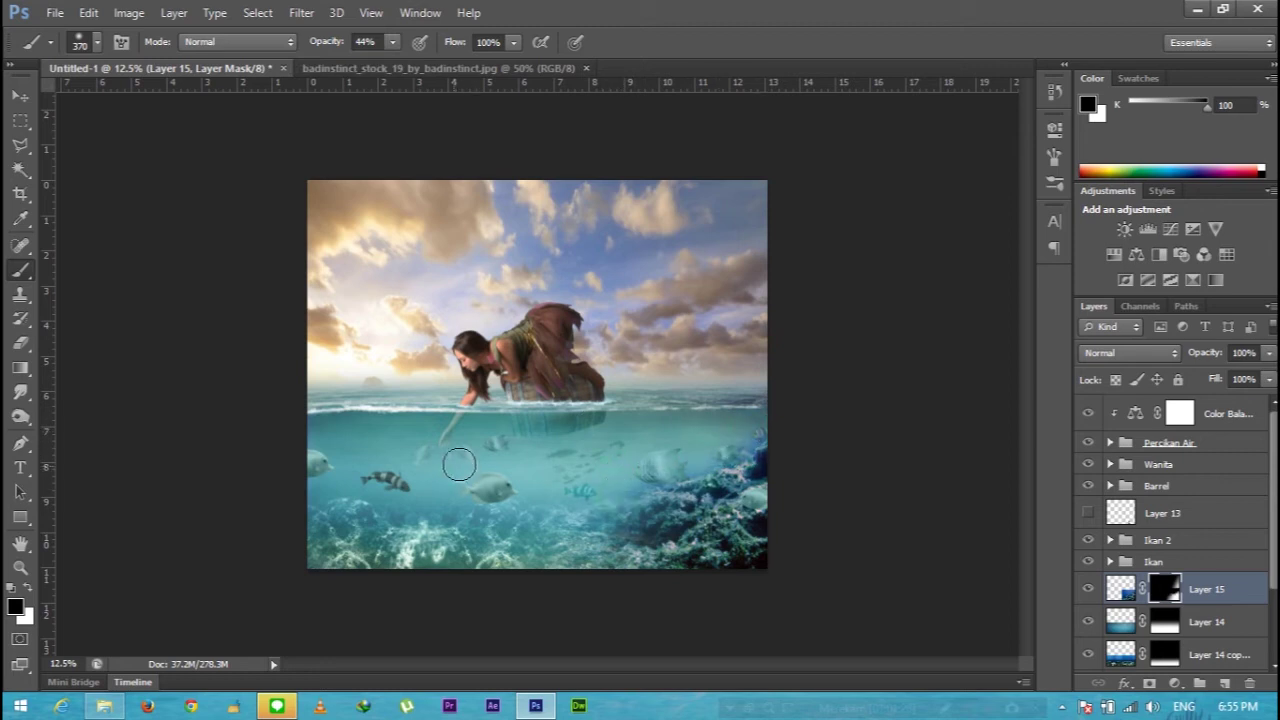
- Trial Screen and other blend modes on Layer 15 to compare the look
left_click(1120, 589)
left_click(1148, 353)
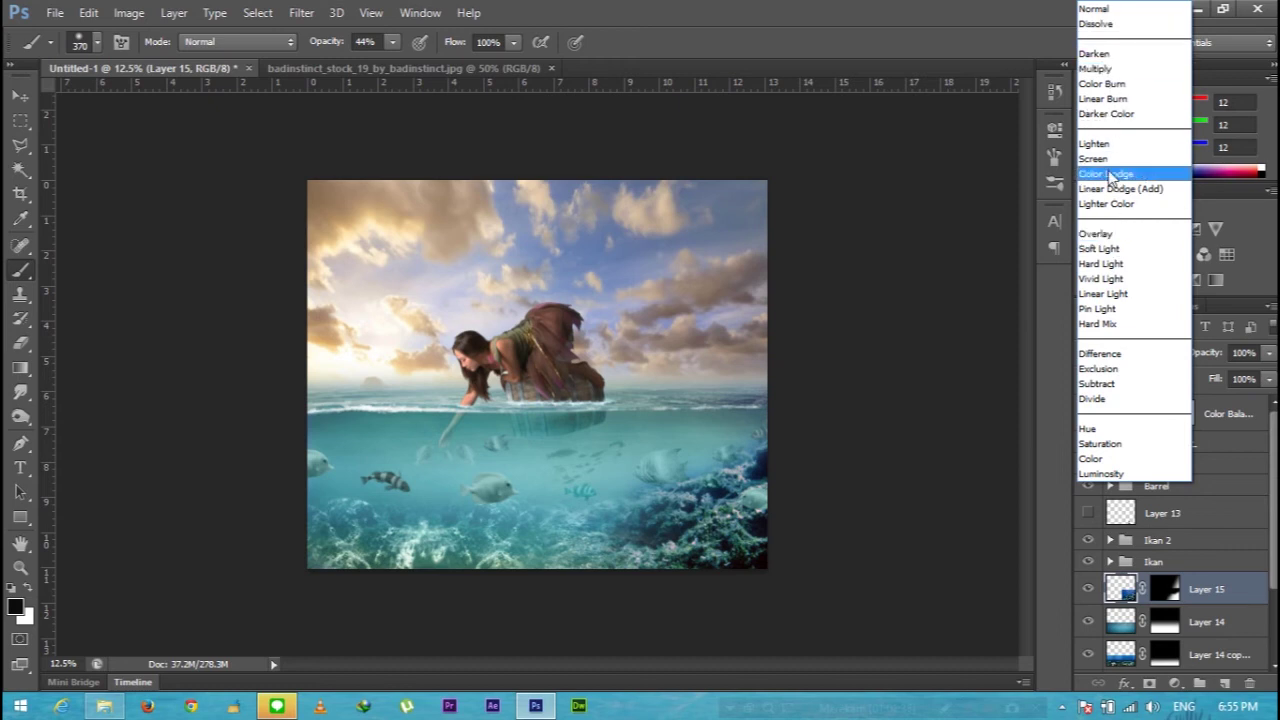
left_click(1107, 159)
left_click(1130, 353)
left_click(1135, 335)
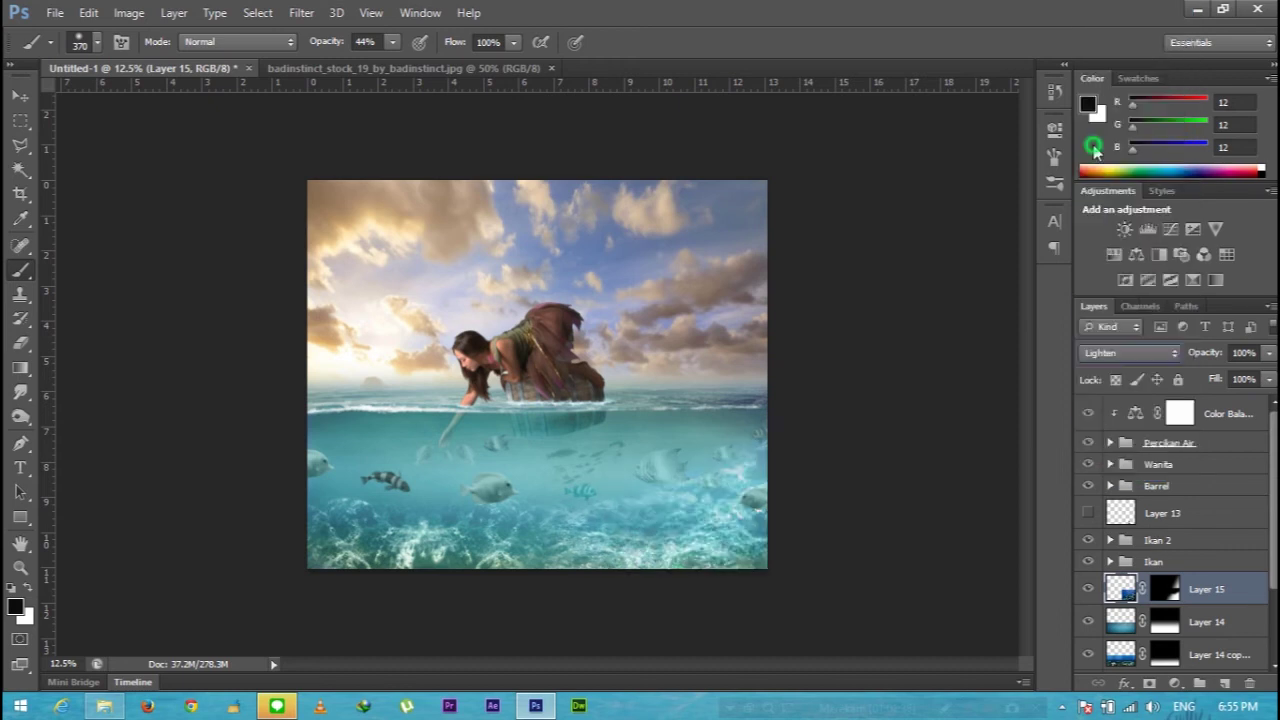
key("Up")
key("Down")
key("Down")
key("Down")
key("Down")
key("Down")
key("Down")
key("Down")
key("Down")
key("Down")
key("Down")
key("Down")
- Return Layer 15 to Normal blending and give it a teal Color Overlay layer style
left_click(1130, 353)
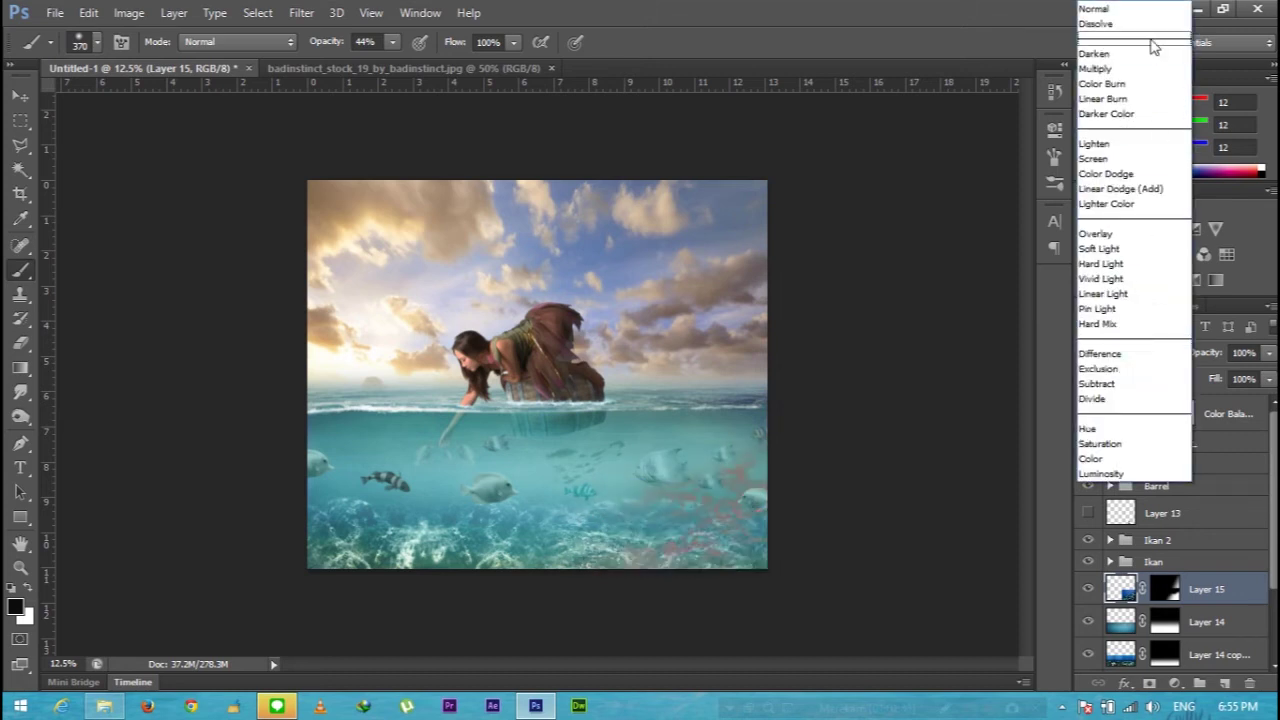
left_click(1136, 10)
double_click(1117, 592)
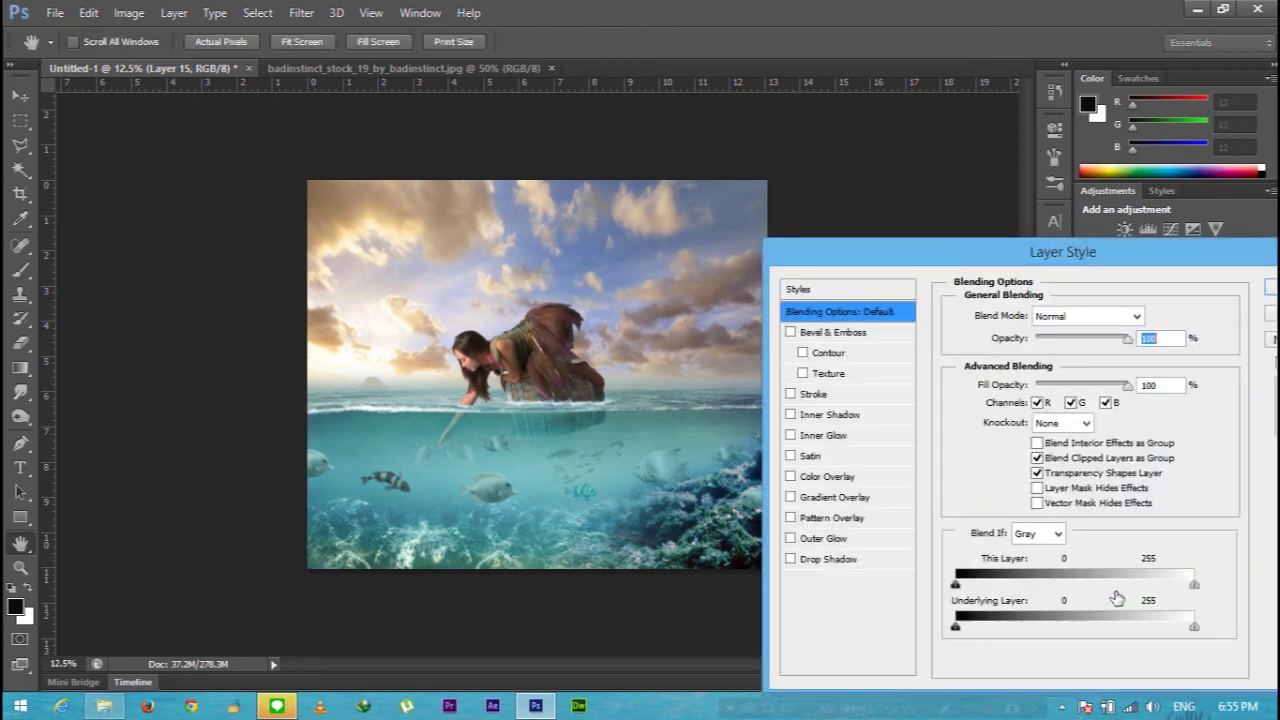
left_click(820, 477)
left_click(1150, 316)
left_click(927, 289)
left_click(965, 375)
left_click(894, 351)
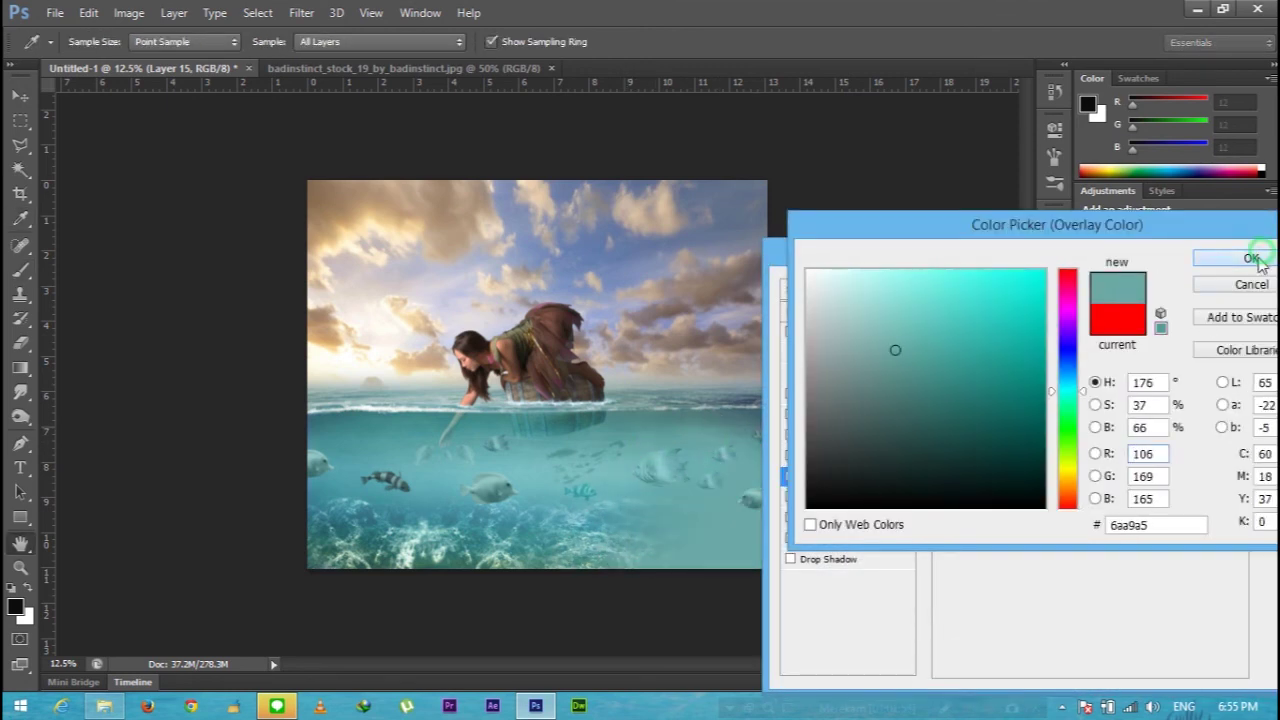
left_click(1250, 258)
- Set the teal overlay to Color blend mode at about 50% opacity and apply it
left_click(1120, 318)
left_click(1063, 462)
left_click(1118, 318)
left_click(1076, 449)
left_click_drag(1114, 341, 1071, 341)
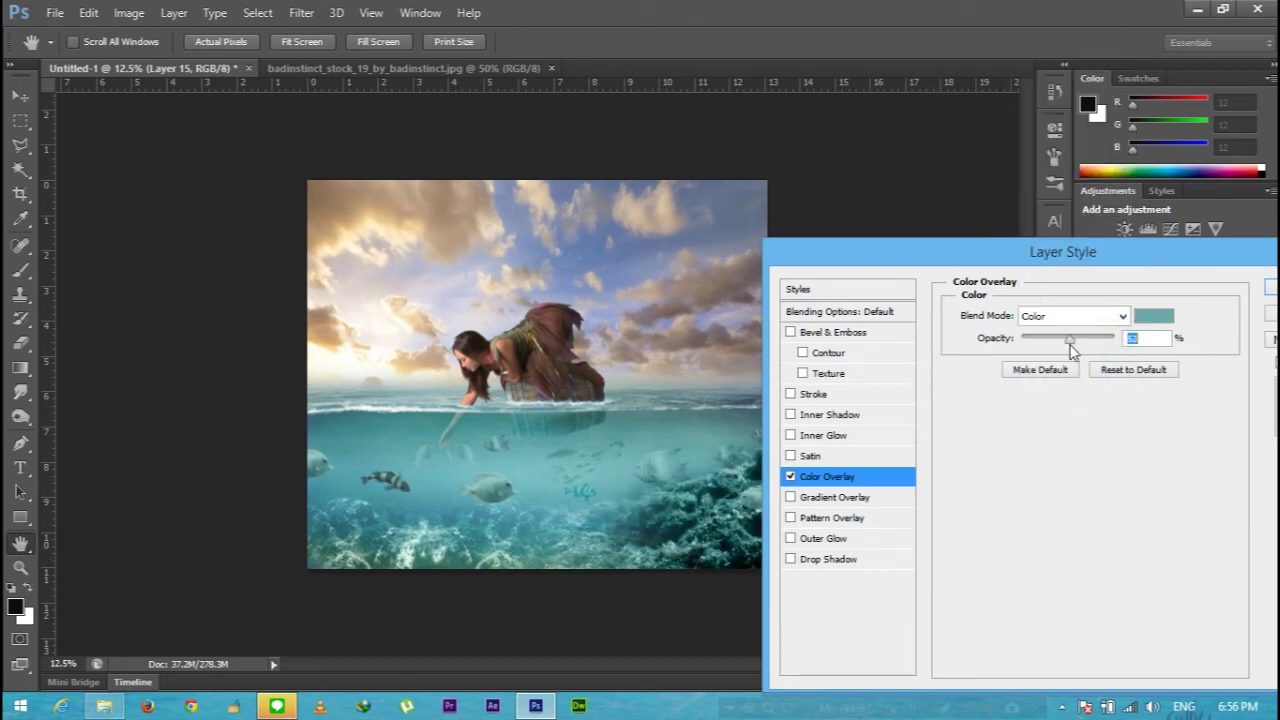
left_click(1270, 287)
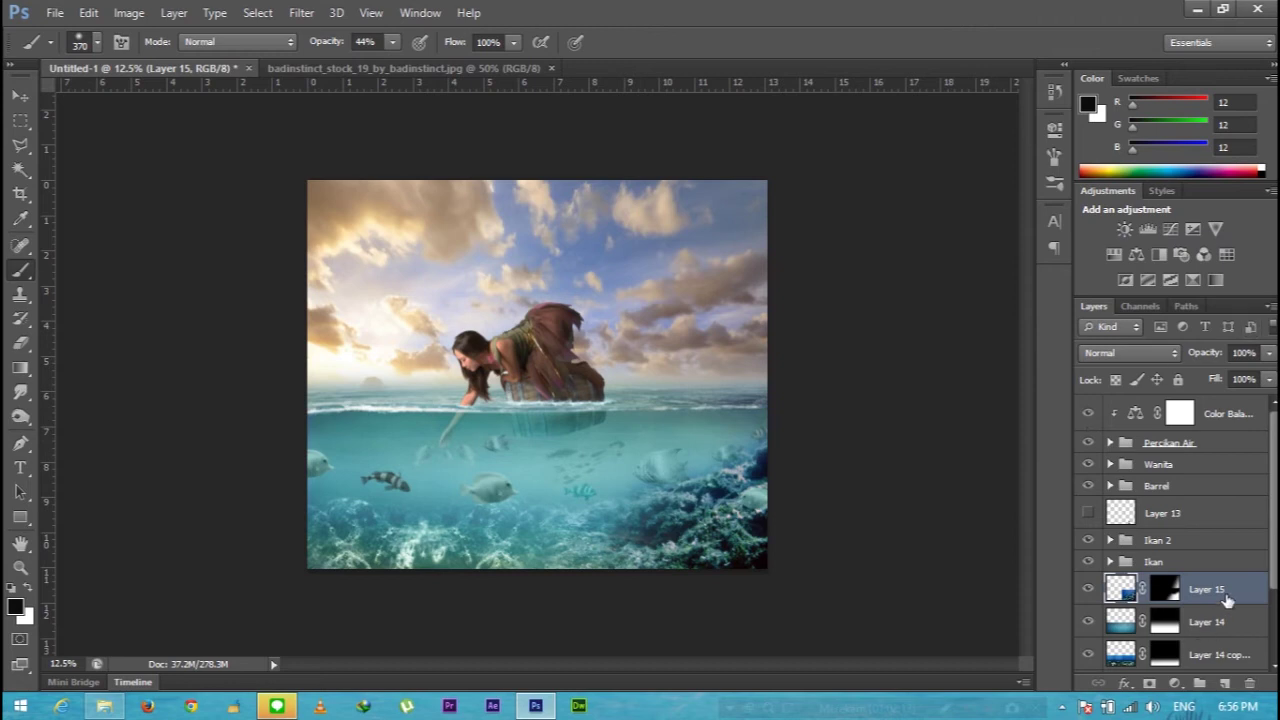
- Add a Hue/Saturation adjustment with saturation -24 above Layer 15, then delete it
left_click(1170, 684)
left_click(1100, 454)
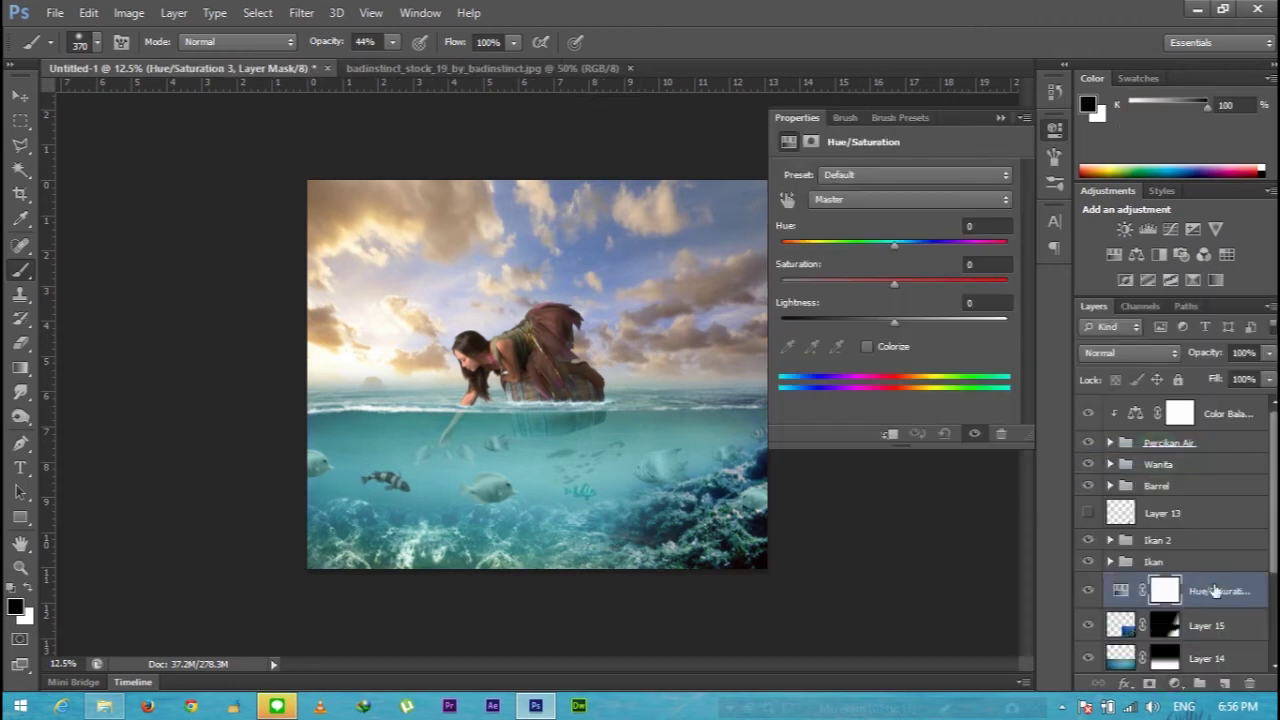
left_click_drag(890, 290, 823, 286)
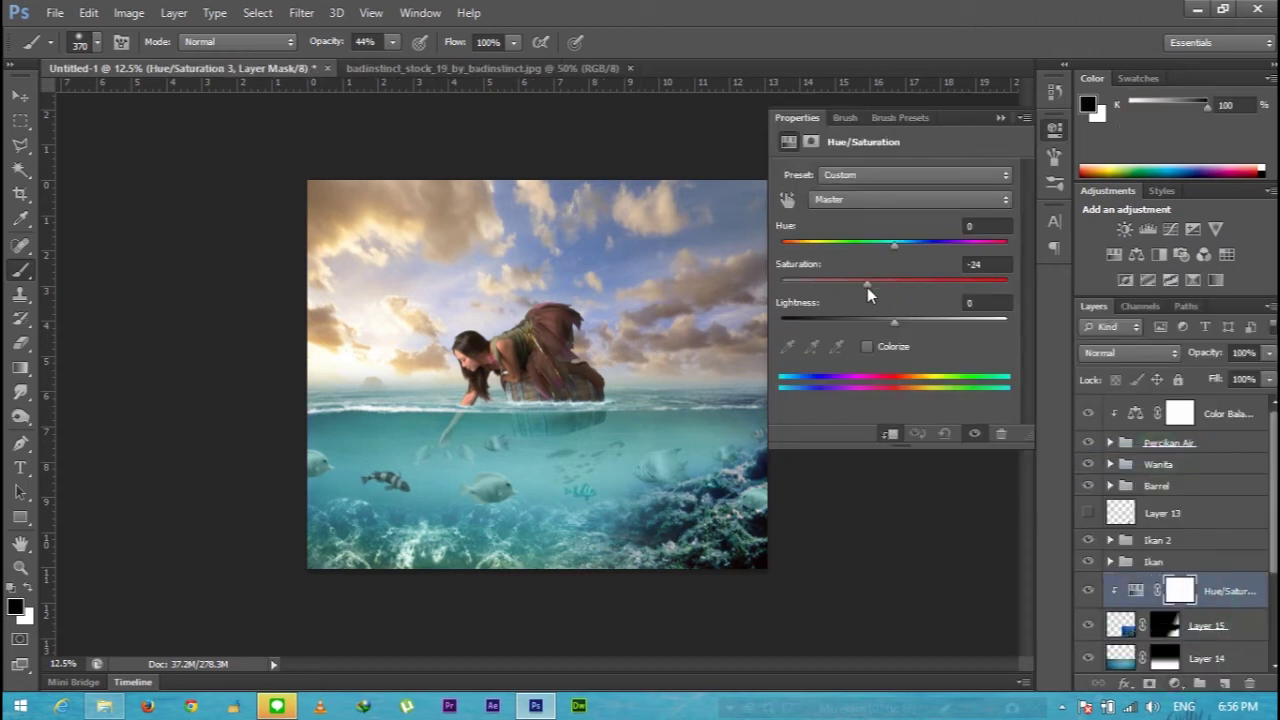
left_click(1000, 117)
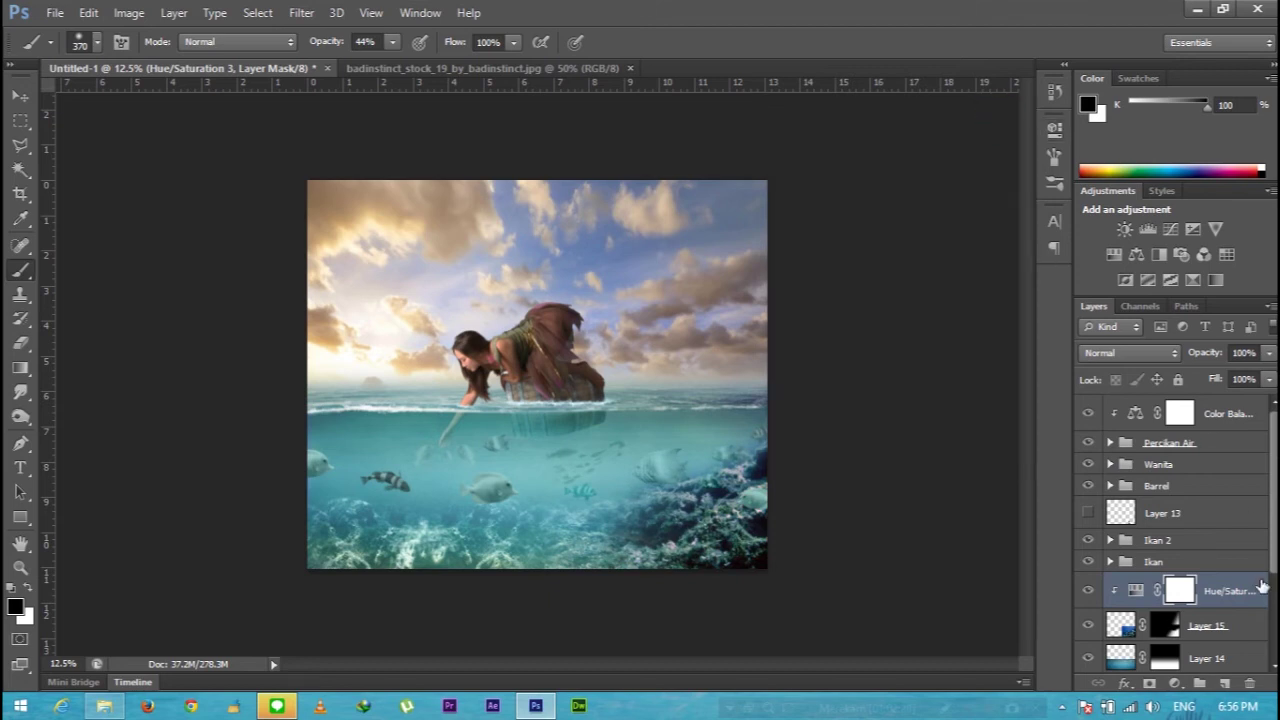
left_click_drag(1240, 590, 1250, 680)
- Lower Layer 15's opacity to 67% and compare it hidden and shown
left_click(1268, 352)
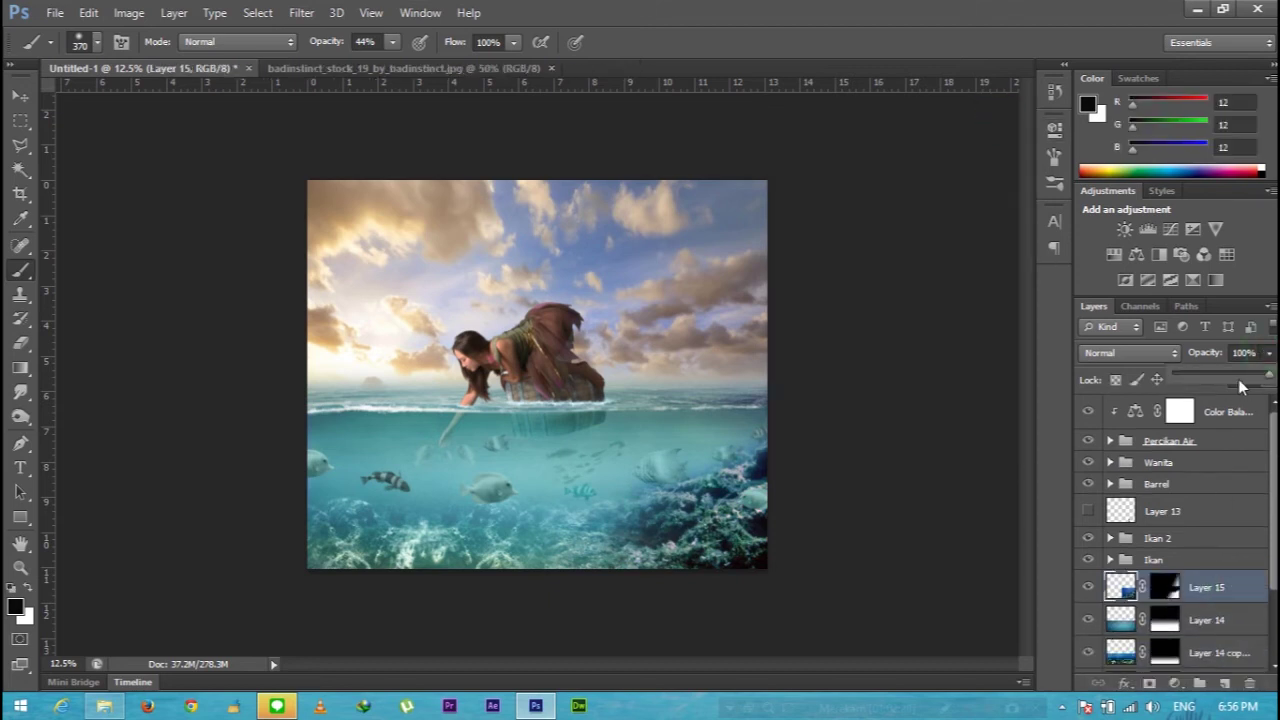
left_click_drag(1268, 374, 1238, 378)
left_click_drag(1215, 588, 1228, 612)
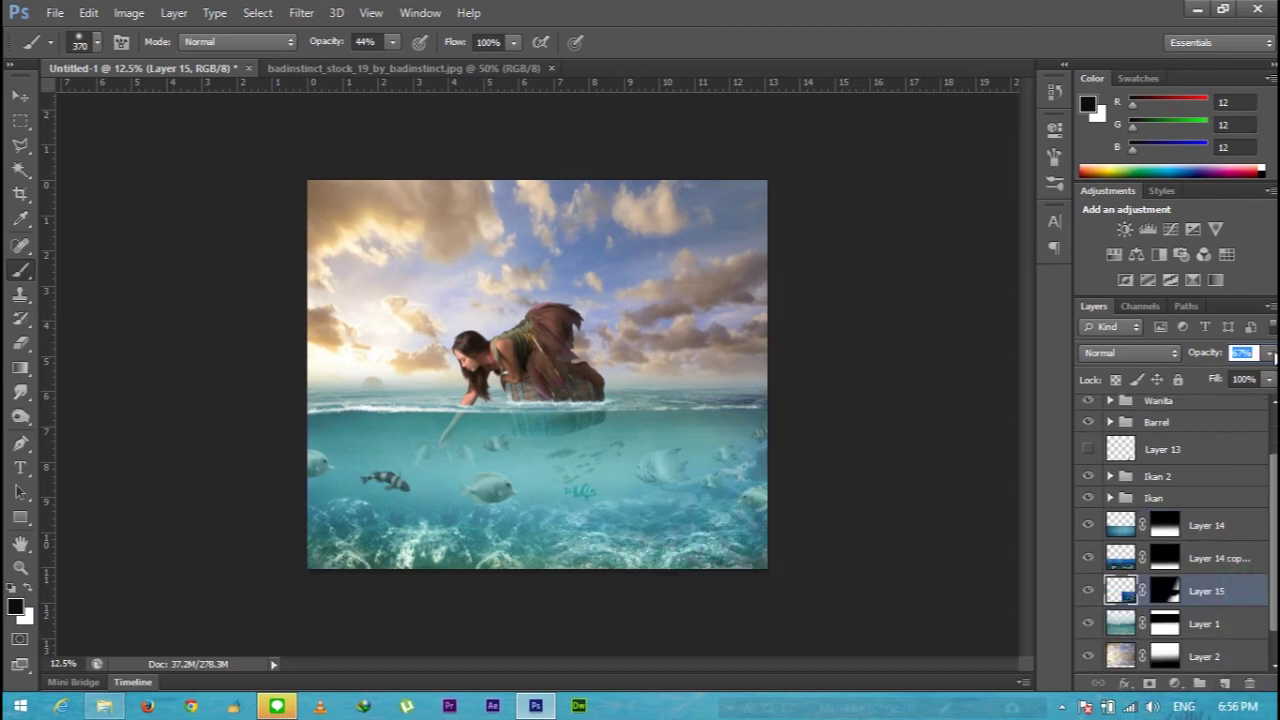
left_click(1269, 354)
left_click(1089, 591)
left_click(1089, 591)
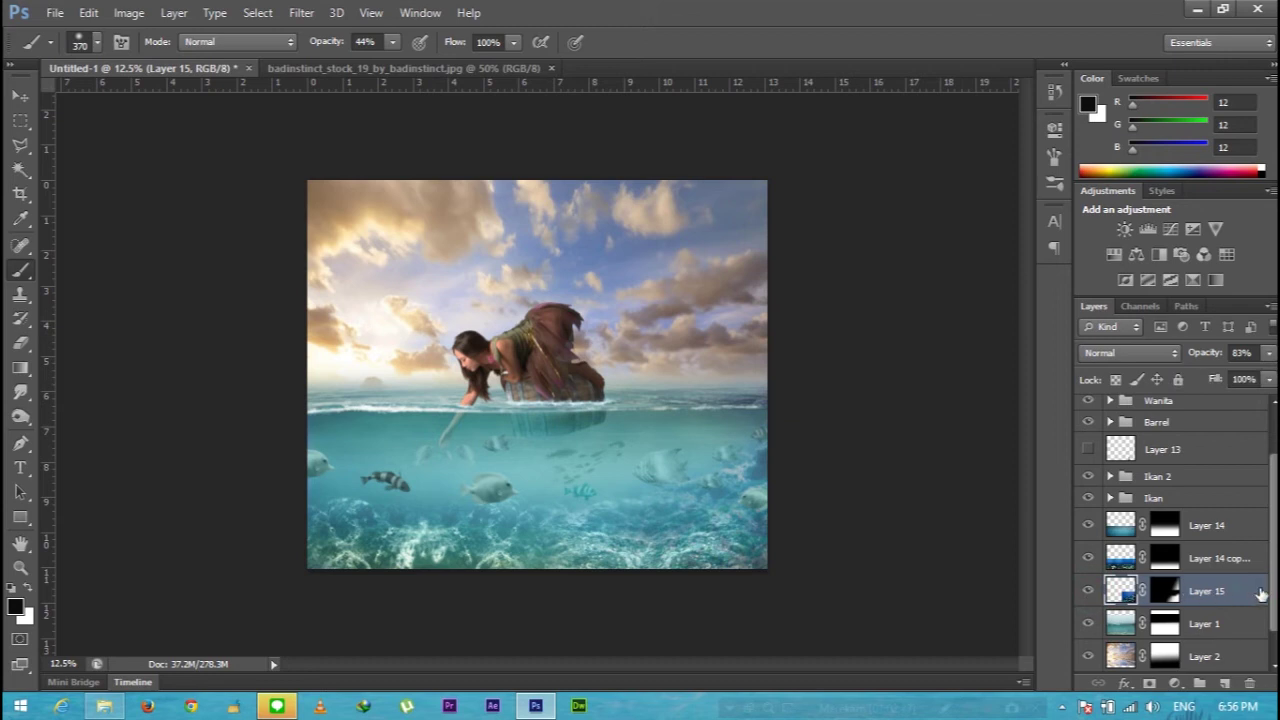
- Duplicate the reef layer, flip the copy horizontally and move it to the left side
key("ctrl+j")
key("v")
mouse_move(743, 531)
left_mouse_down()
mouse_move(528, 536)
mouse_move(548, 515)
left_mouse_up()
key("ctrl+t")
right_click(545, 516)
left_click(590, 469)
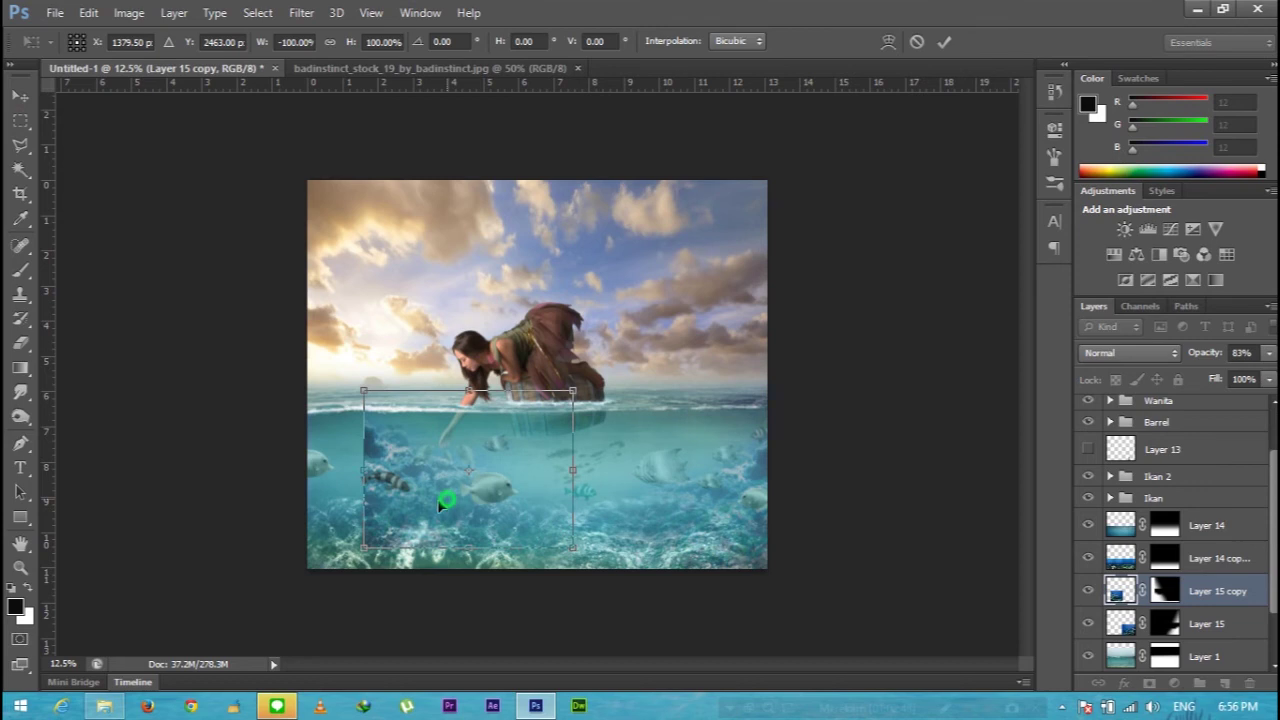
left_click_drag(440, 505, 380, 525)
key("Return")
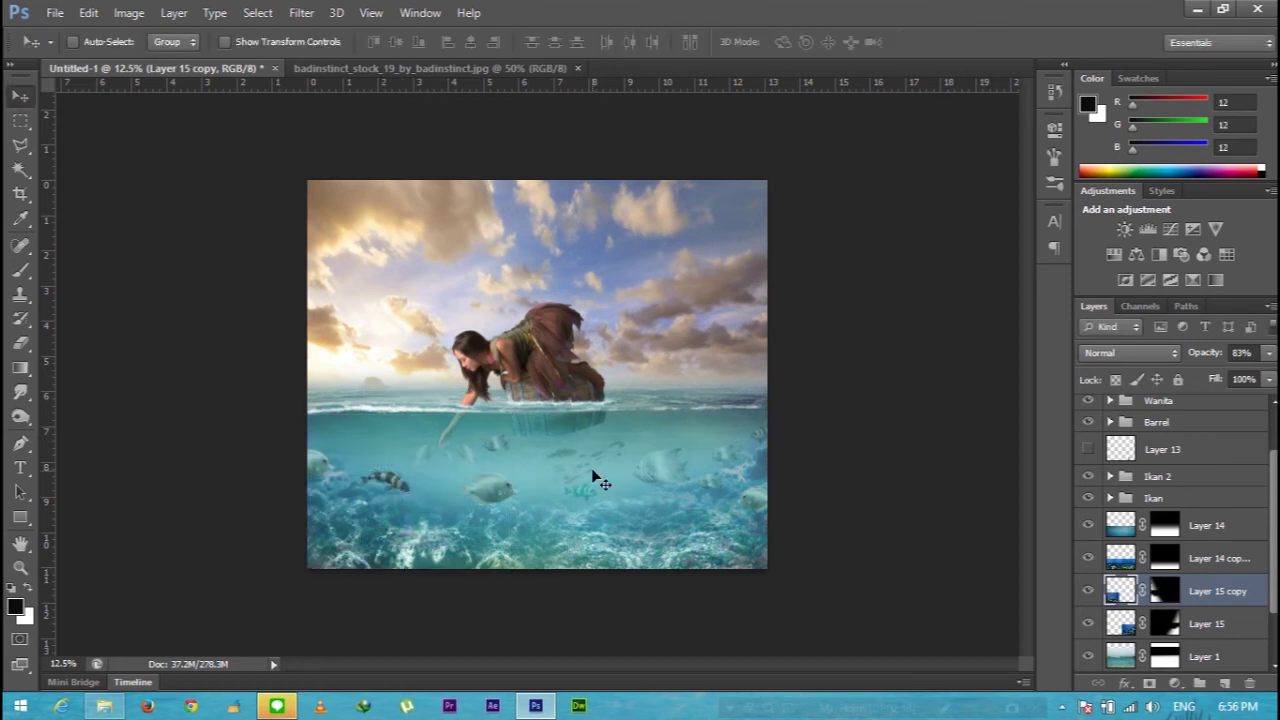
- Group Layer 14, Layer 14 copy, Layer 15 and Layer 15 copy into a group named Dasar
scroll(1160, 612, "down", 1)
scroll(1160, 612, "down", 1)
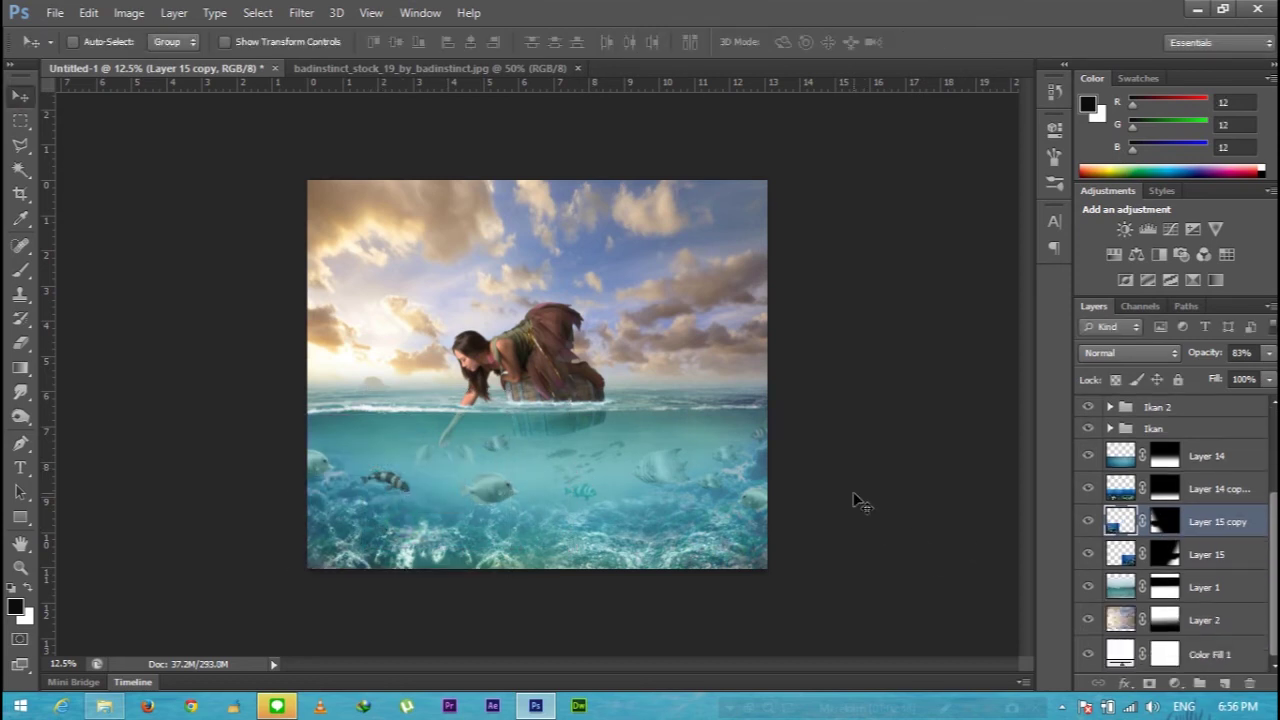
scroll(910, 460, "down", 1)
scroll(910, 460, "down", 1)
scroll(910, 460, "up", 1)
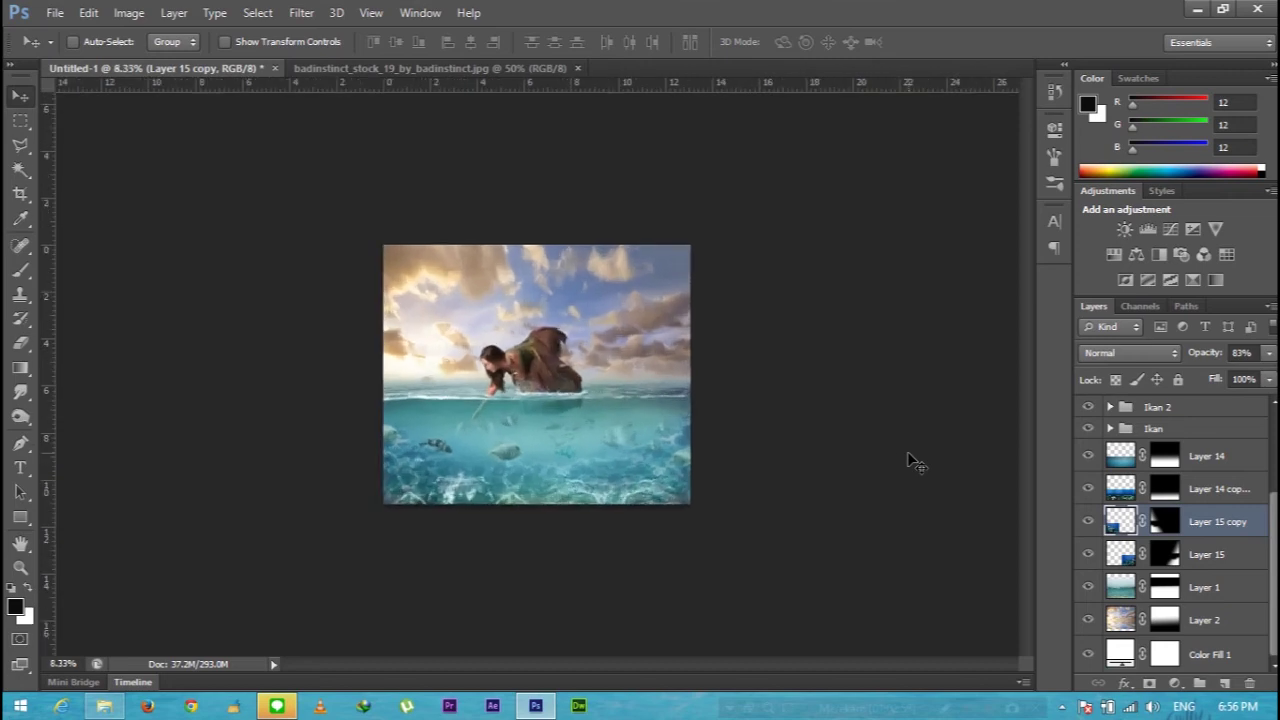
scroll(910, 460, "up", 2)
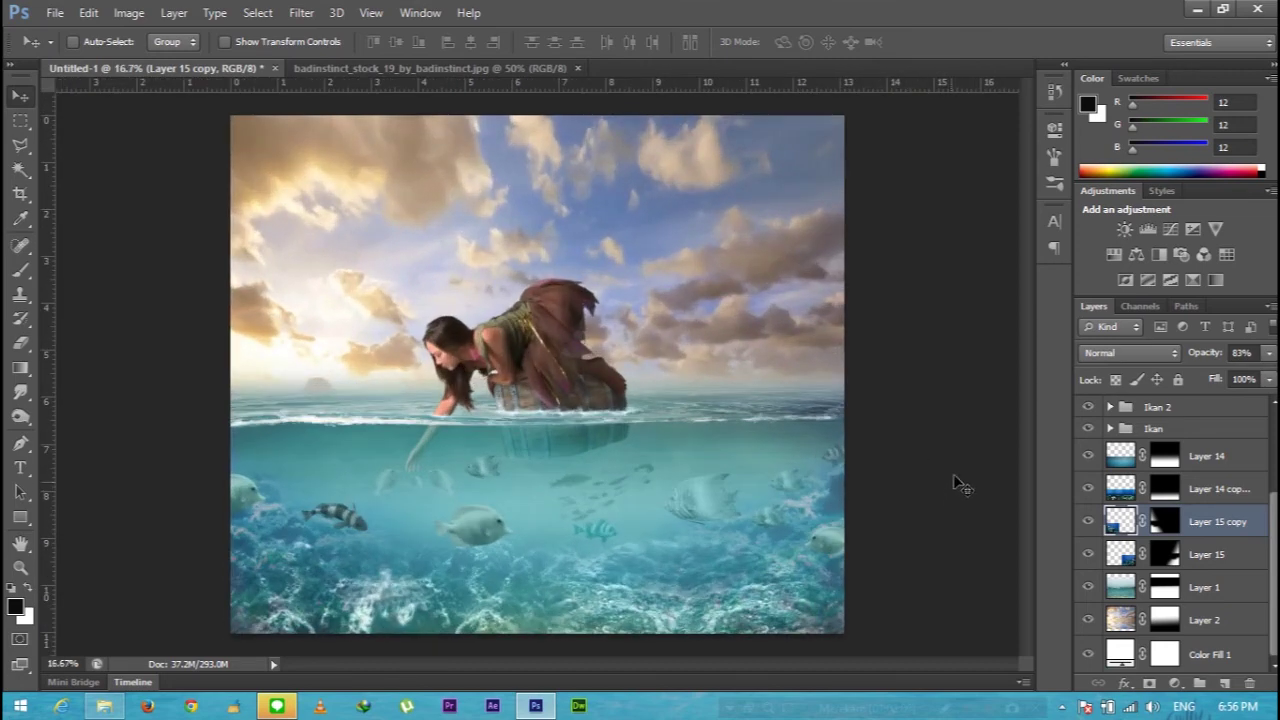
scroll(1220, 480, "up", 1)
left_click(1222, 478)
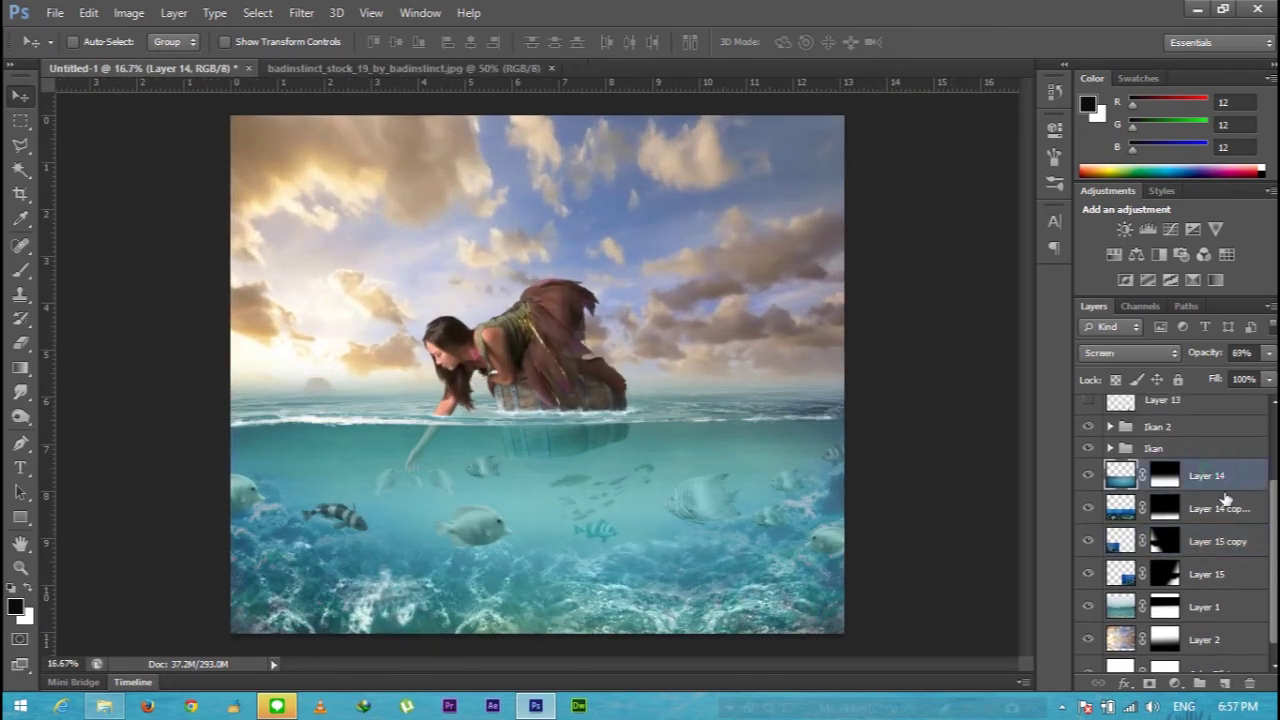
left_click(1240, 585, "shift")
key("ctrl+g")
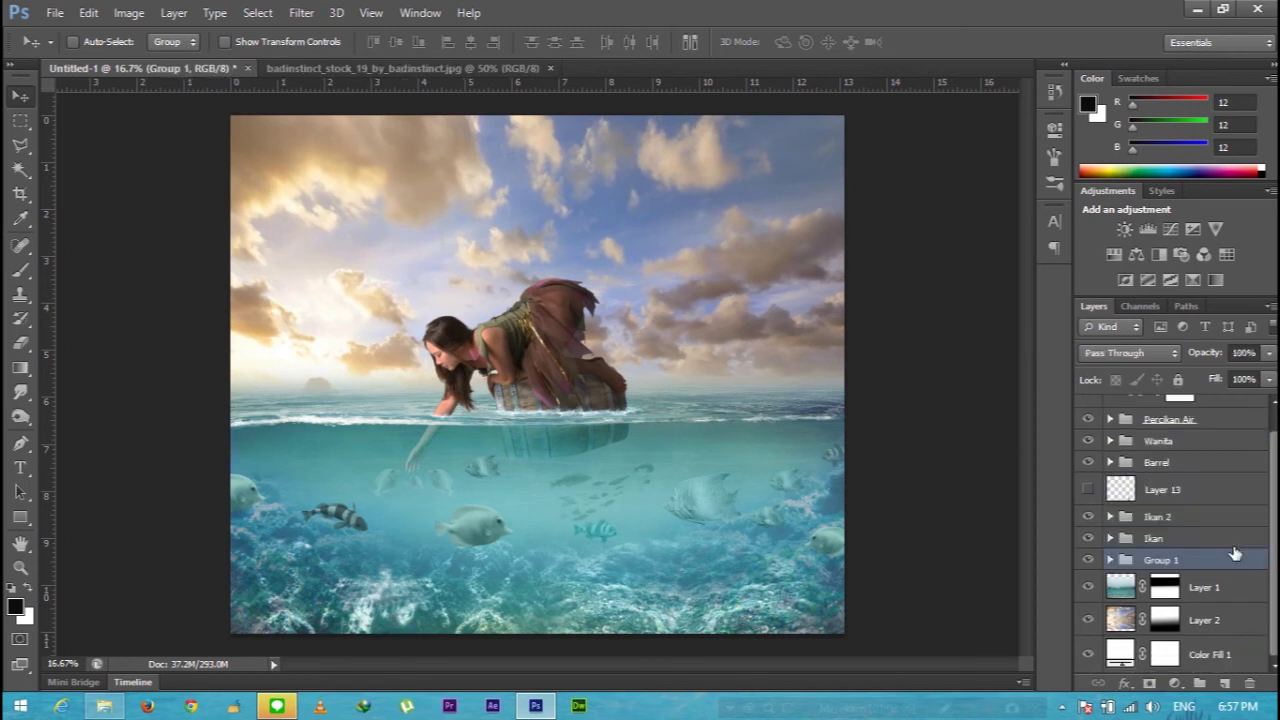
double_click(1160, 562)
type("r")
key("Return")
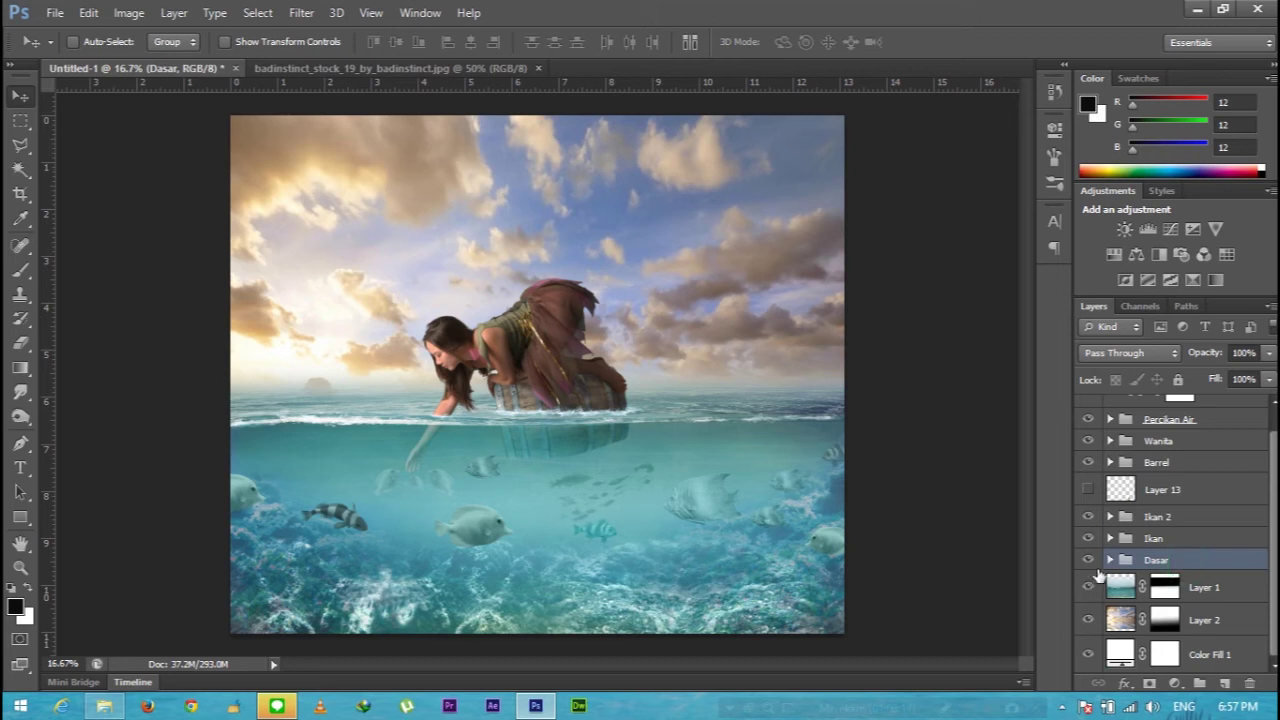
- Expand the Dasar group and toggle Layer 14 copy's visibility to compare
left_click(1110, 560)
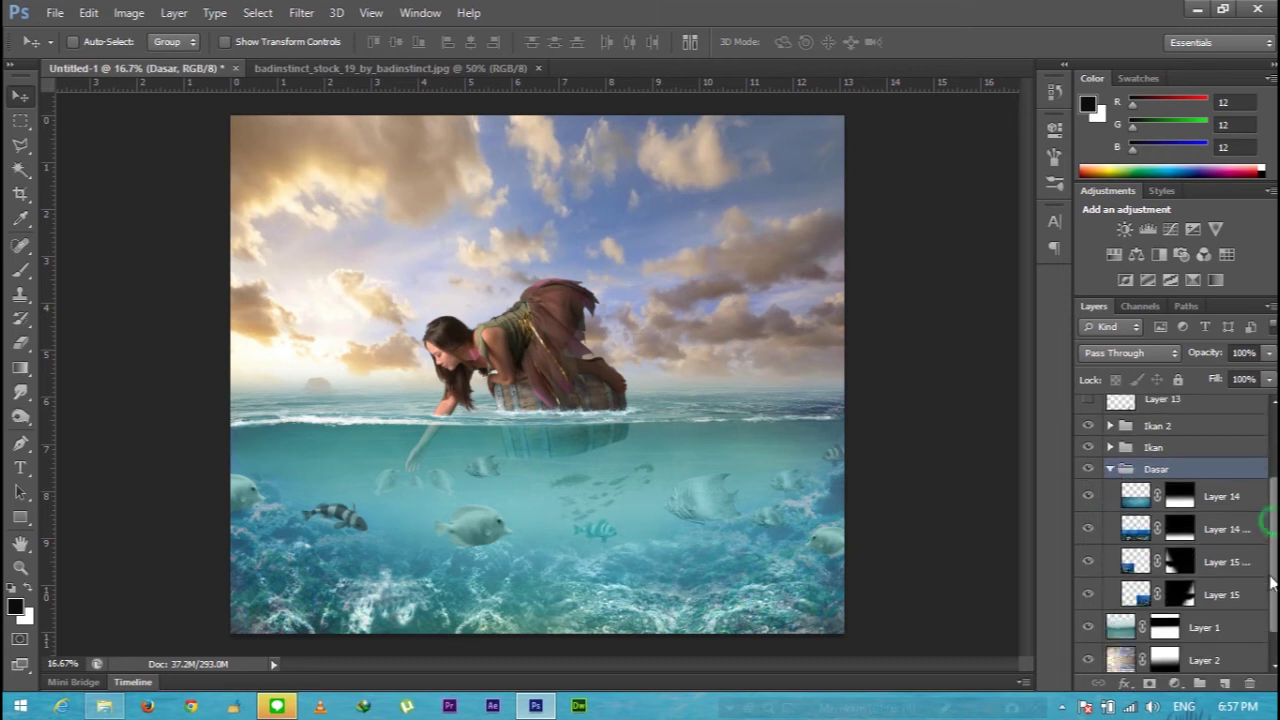
left_click(1088, 525)
left_click(1088, 525)
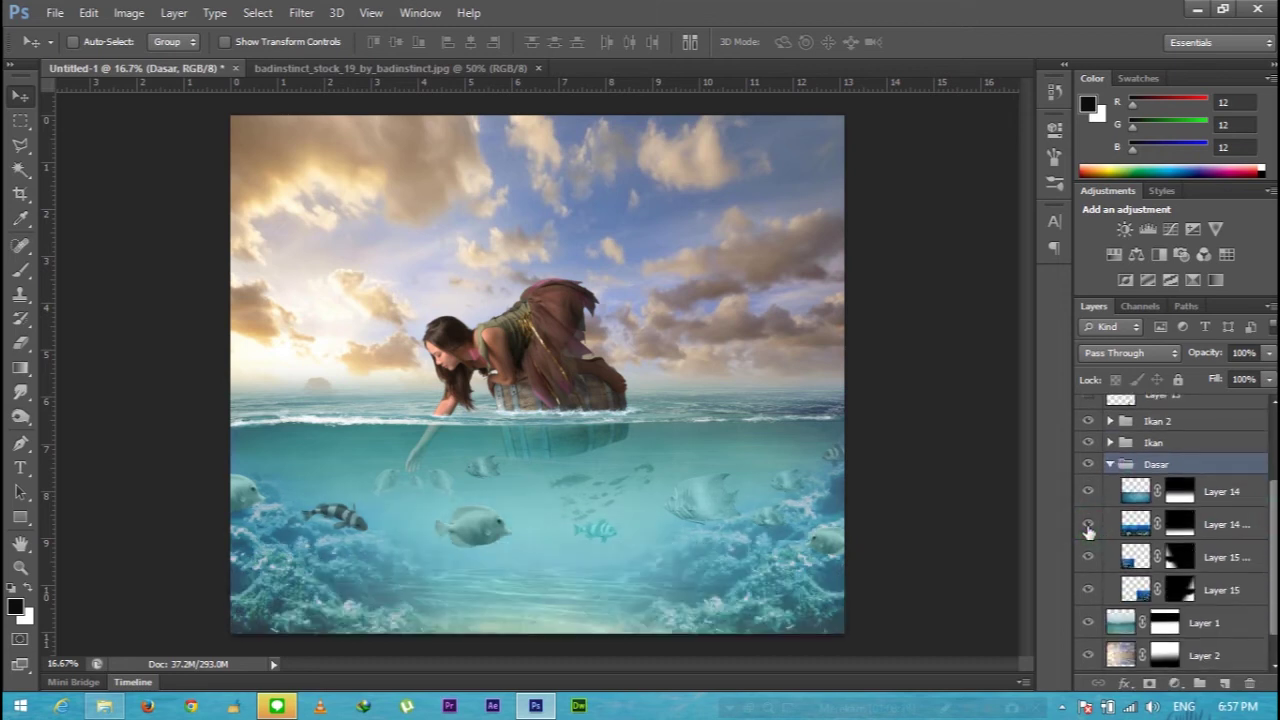
left_click(1088, 525)
- Show Layer 13's seaweed, scale it to about 90% and place it up-left on the seabed
scroll(1090, 470, "up", 1)
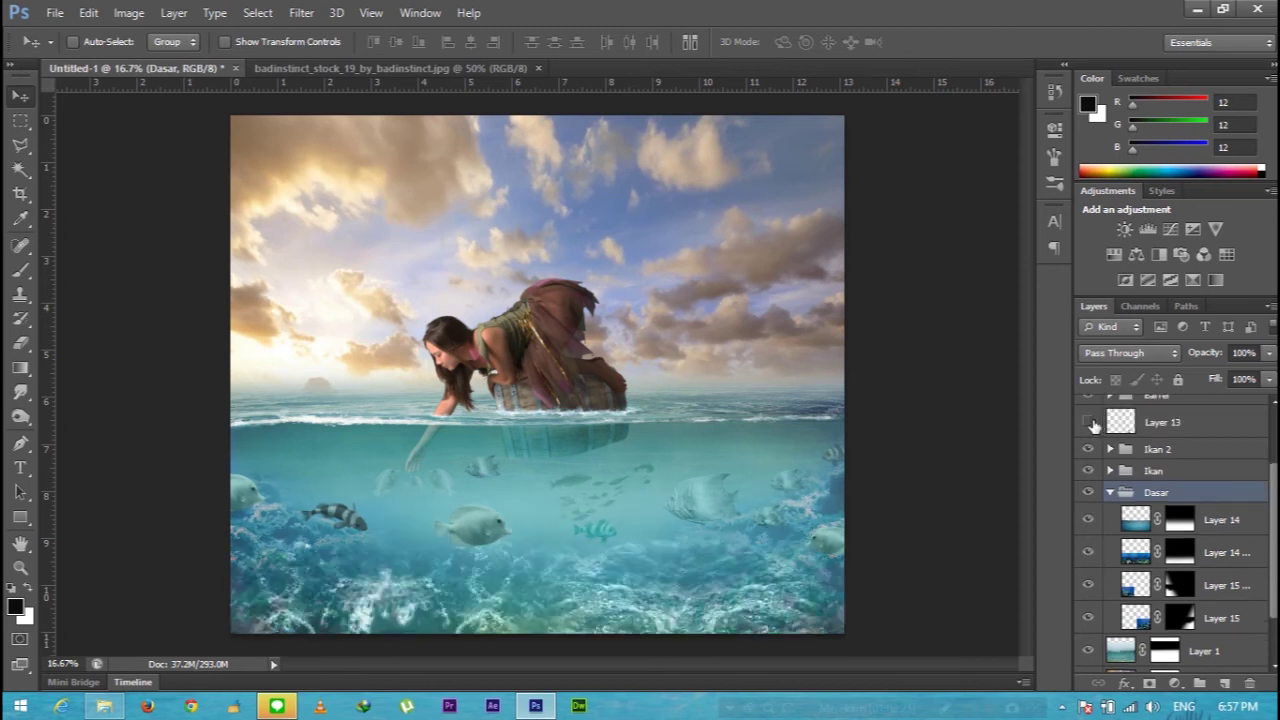
left_click(1088, 424)
left_click(1160, 424)
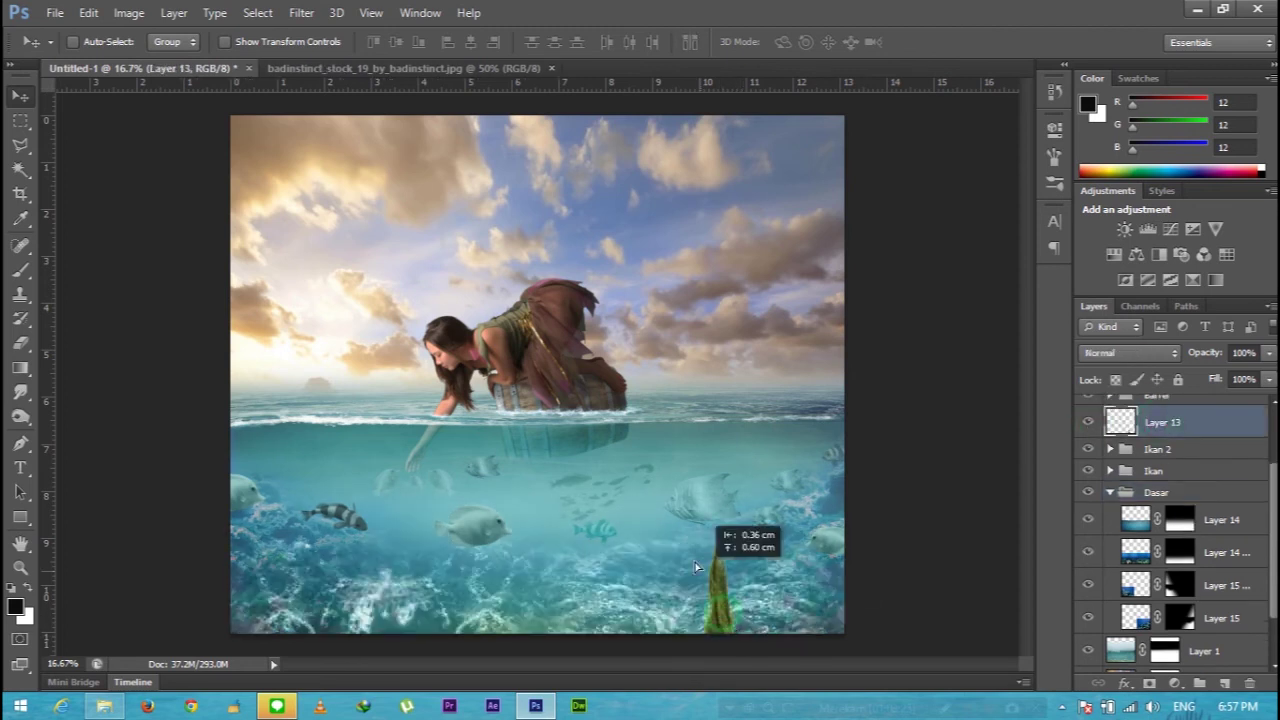
left_click_drag(745, 632, 685, 597)
key("ctrl+t")
left_click_drag(634, 472, 645, 490)
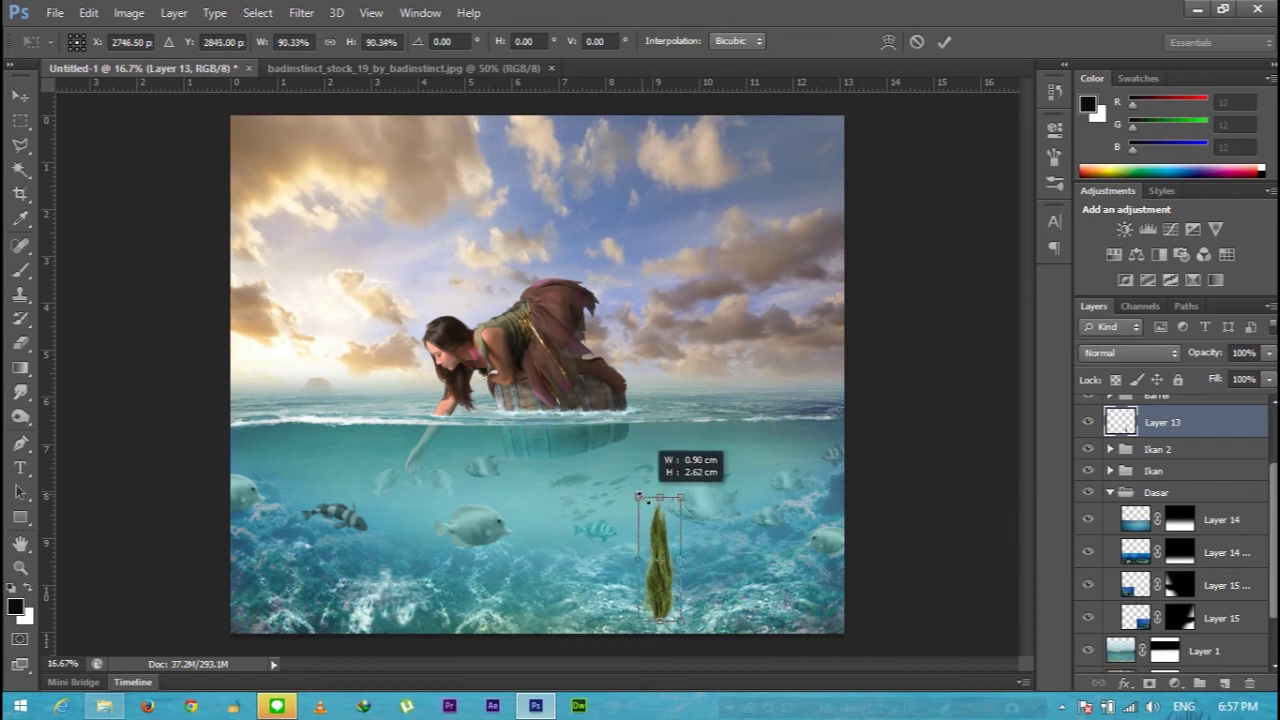
left_click_drag(670, 547, 641, 527)
key("Return")
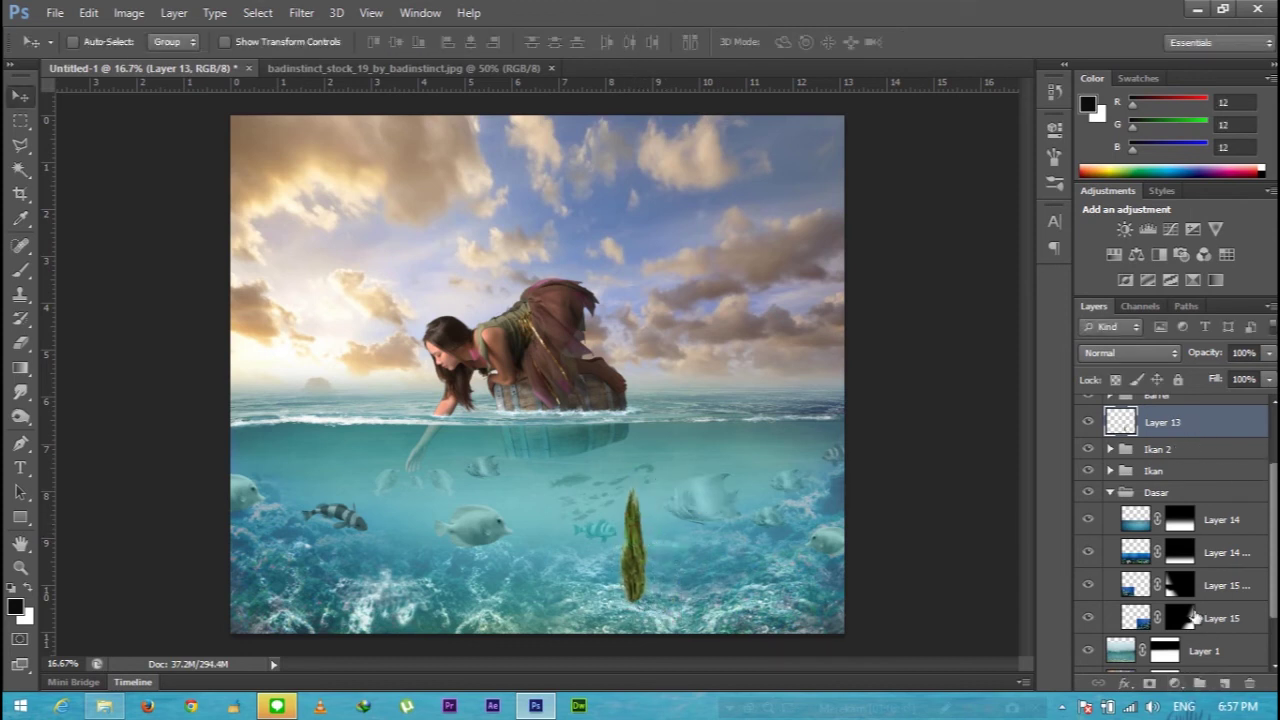
- Add a Hue/Saturation adjustment above Layer 13 with raised saturation
left_click(1170, 684)
left_click(1160, 456)
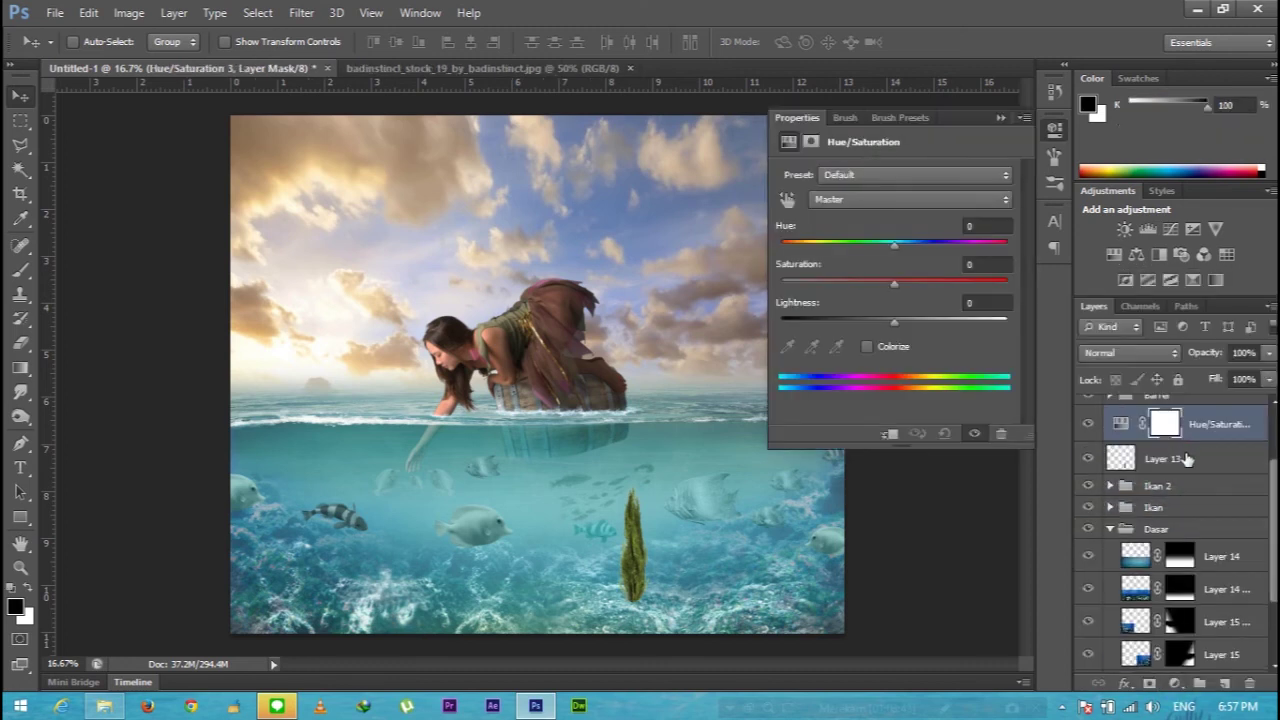
mouse_move(786, 288)
left_mouse_down()
mouse_move(866, 305)
mouse_move(852, 321)
mouse_move(934, 328)
mouse_move(904, 325)
left_mouse_up()
left_click(1000, 117)
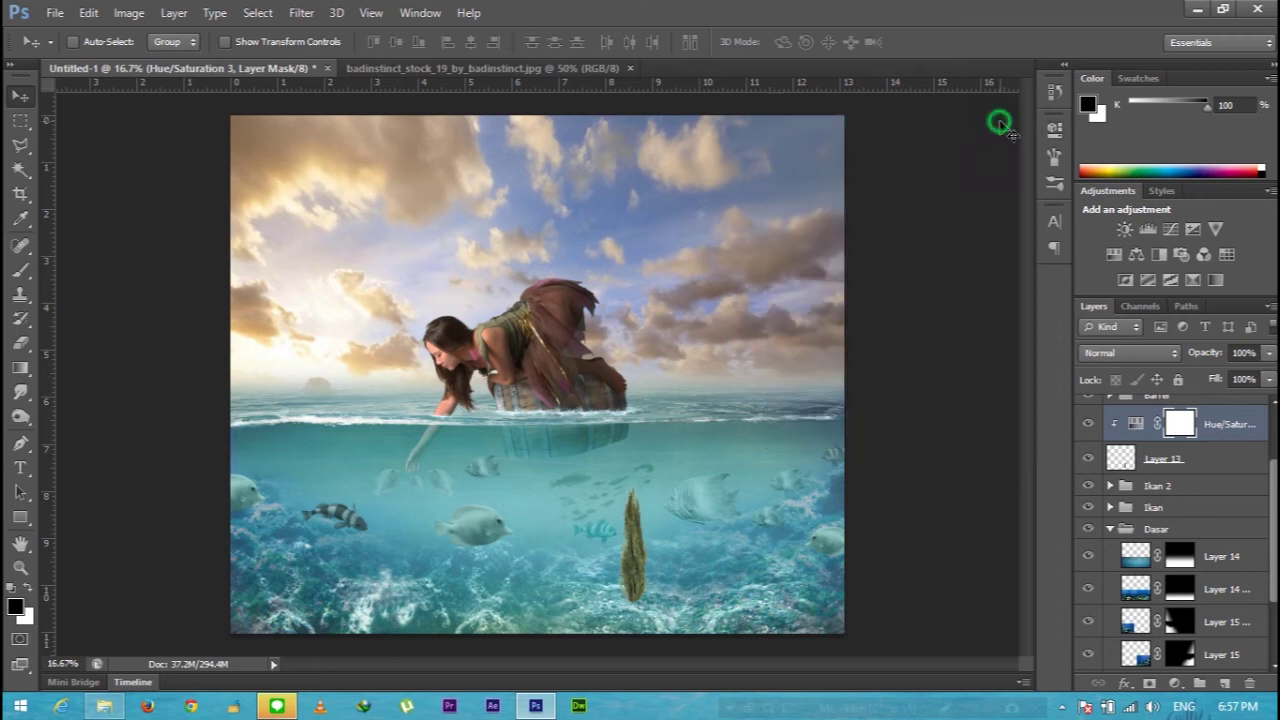
- Give Layer 13 a Color Overlay of teal sampled from the water, Color mode, 82% opacity
left_click(1125, 458)
double_click(1125, 458)
left_click(790, 476)
left_click(827, 476)
left_click(1143, 325)
left_click(716, 476)
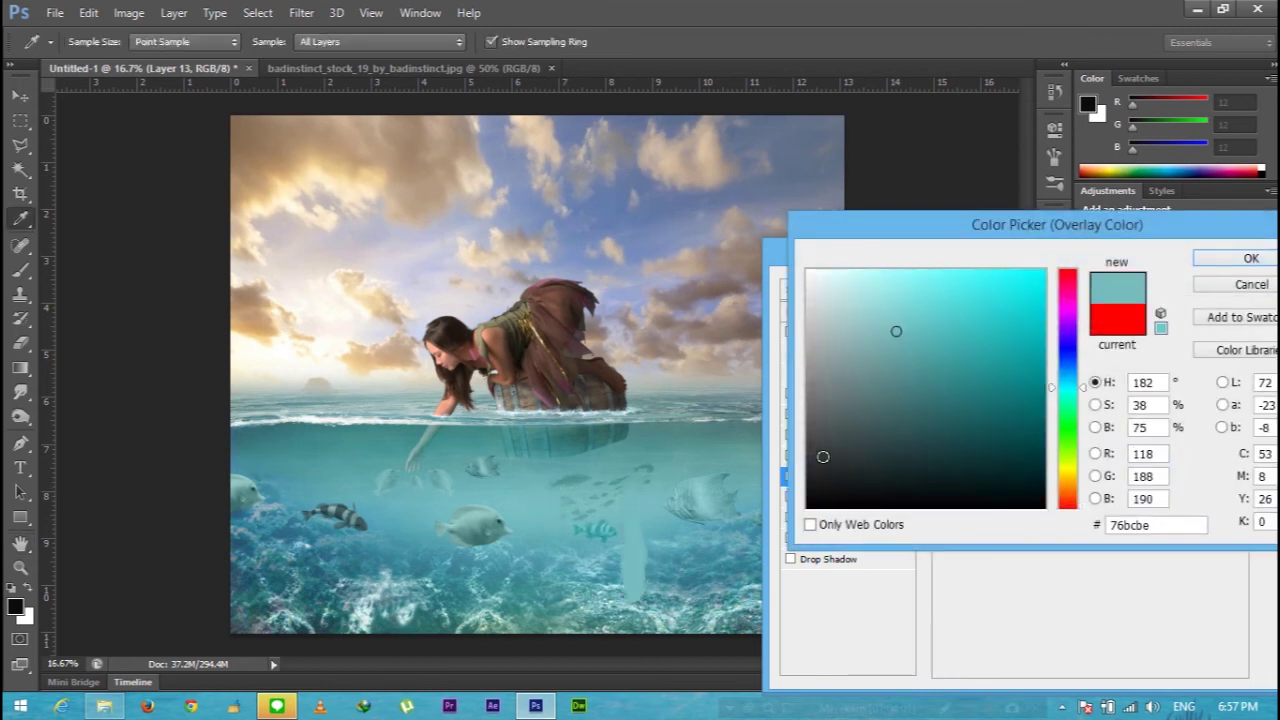
left_click(1205, 259)
left_click(1055, 315)
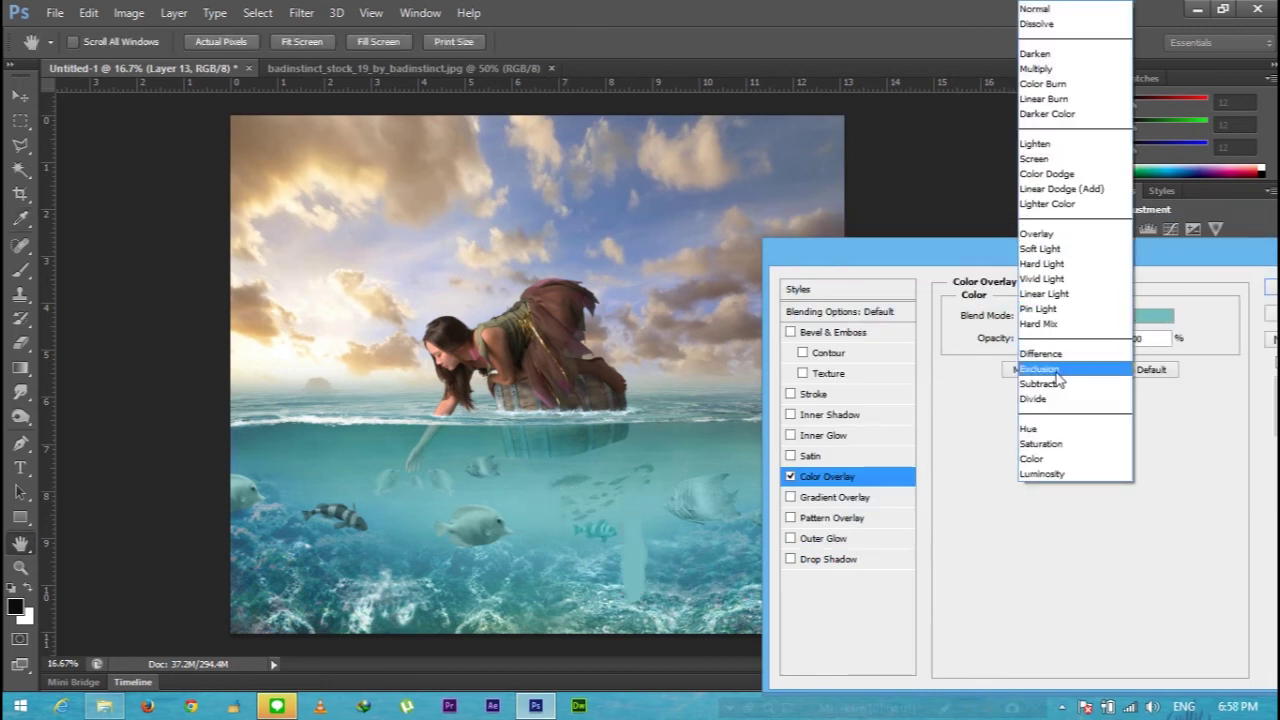
left_click(1048, 458)
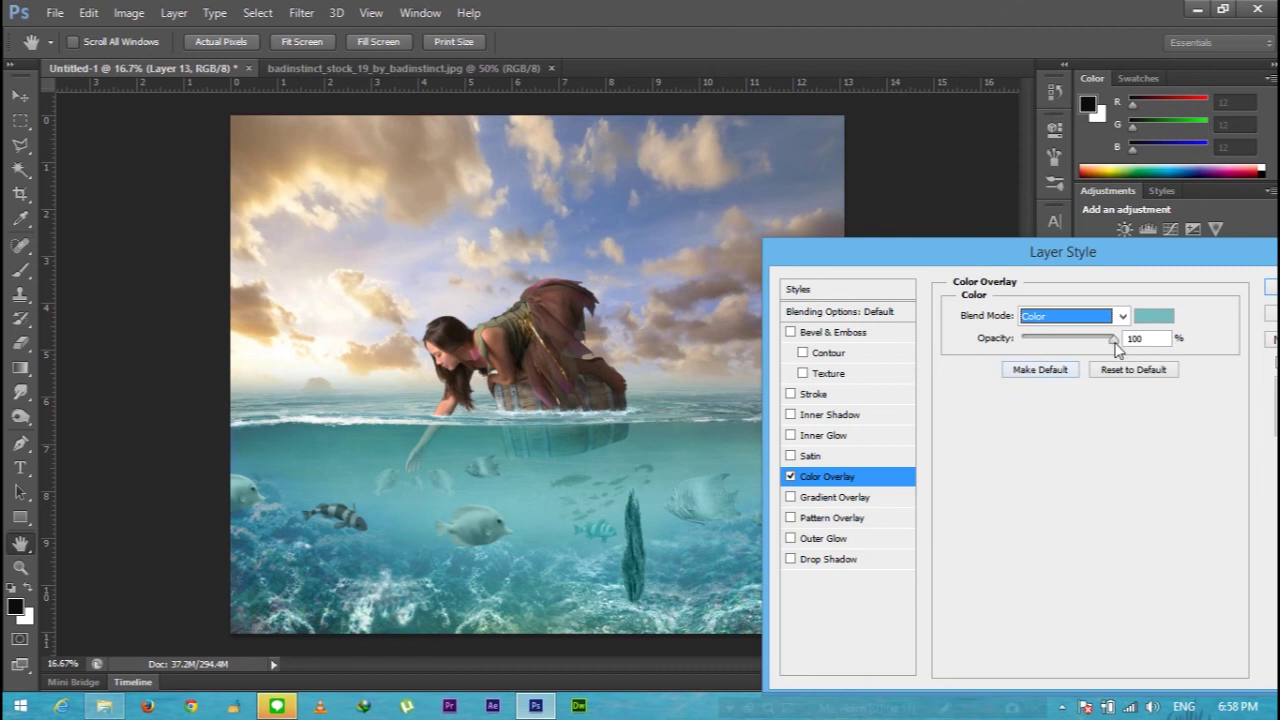
left_click_drag(1118, 346, 1105, 346)
left_click(1271, 290)
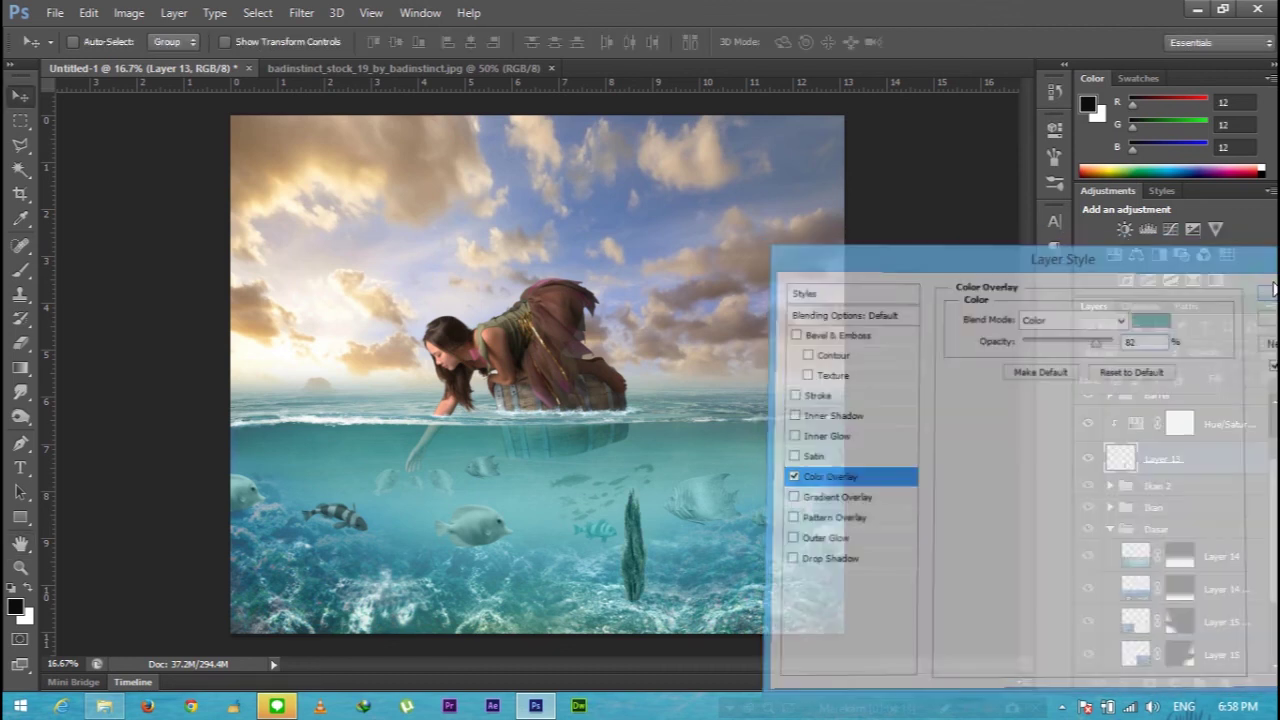
- Add a Color Balance adjustment to the seaweed
scroll(1252, 525, "down", 1)
left_click(1180, 682)
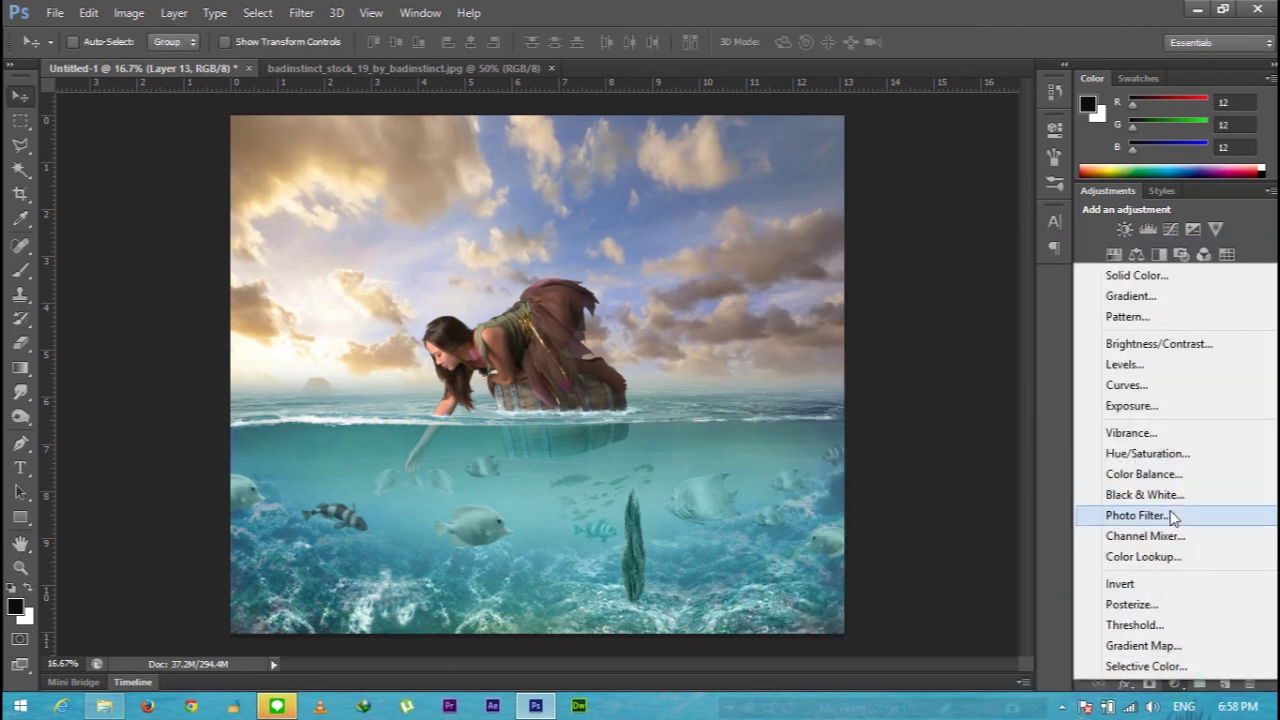
left_click(1142, 474)
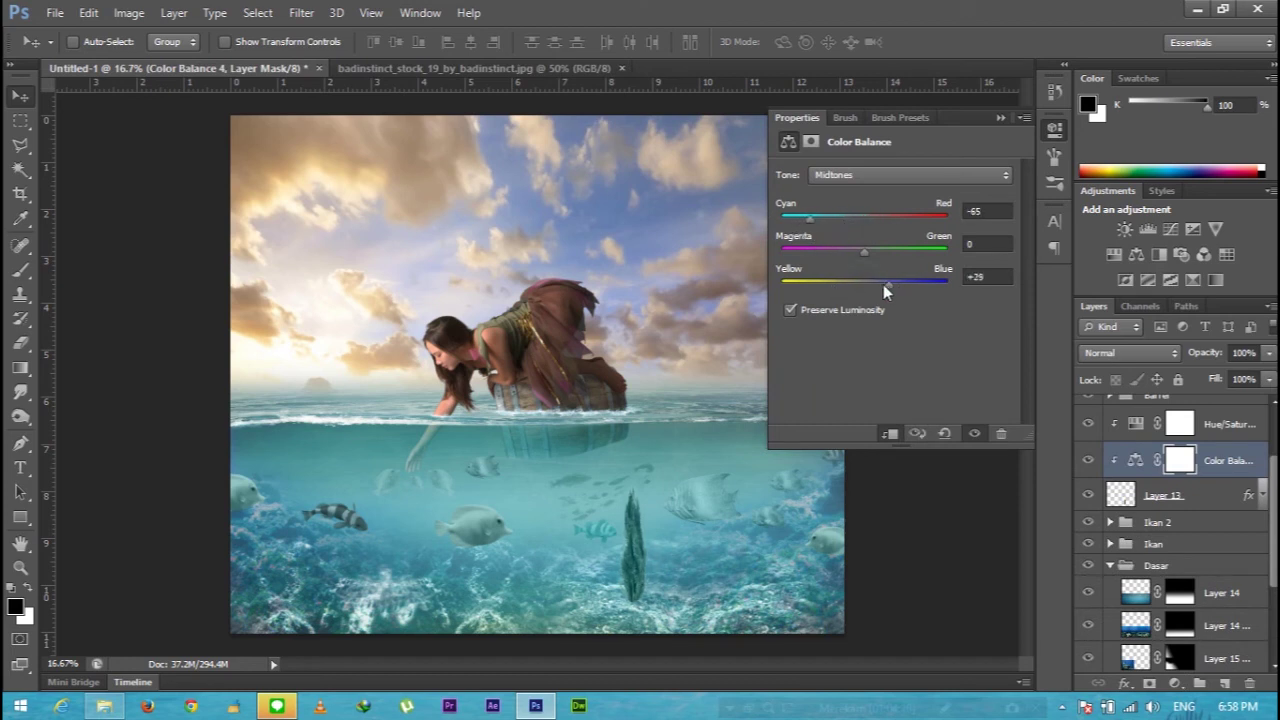
left_click(1000, 117)
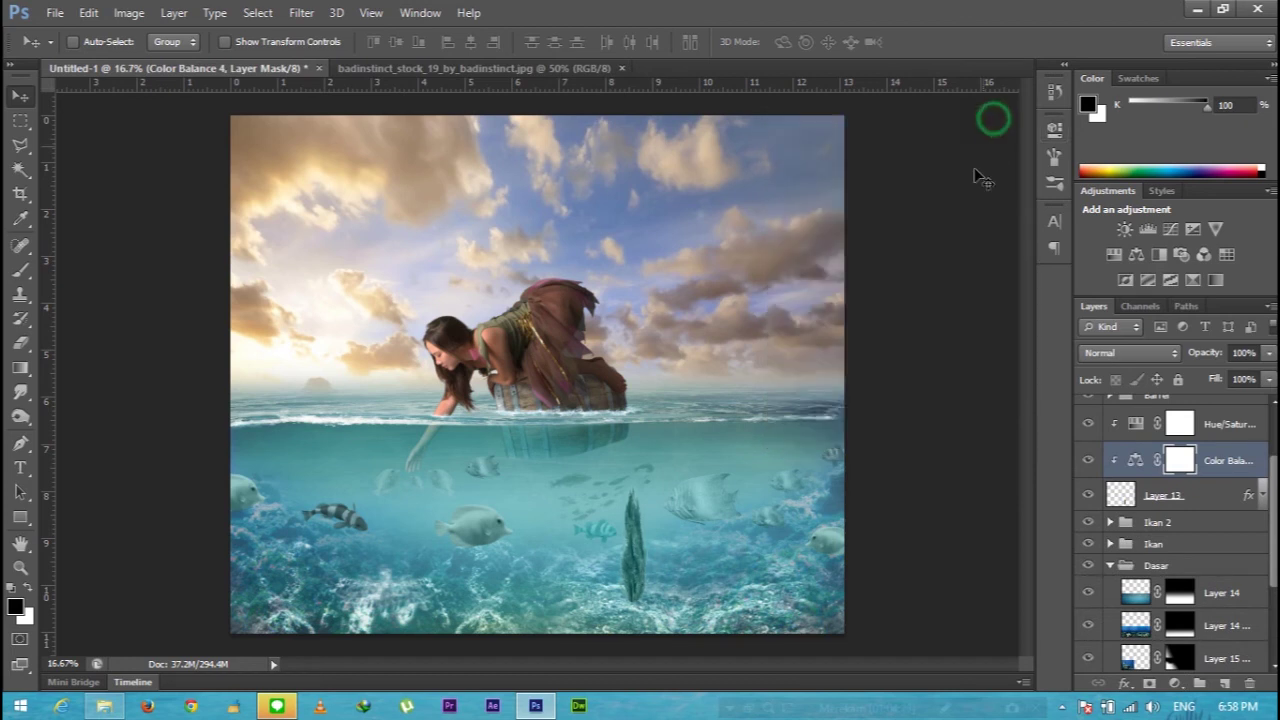
- Duplicate the seaweed with its adjustments and place the copy beside the original
left_click(1192, 486)
left_click_drag(606, 478, 614, 500)
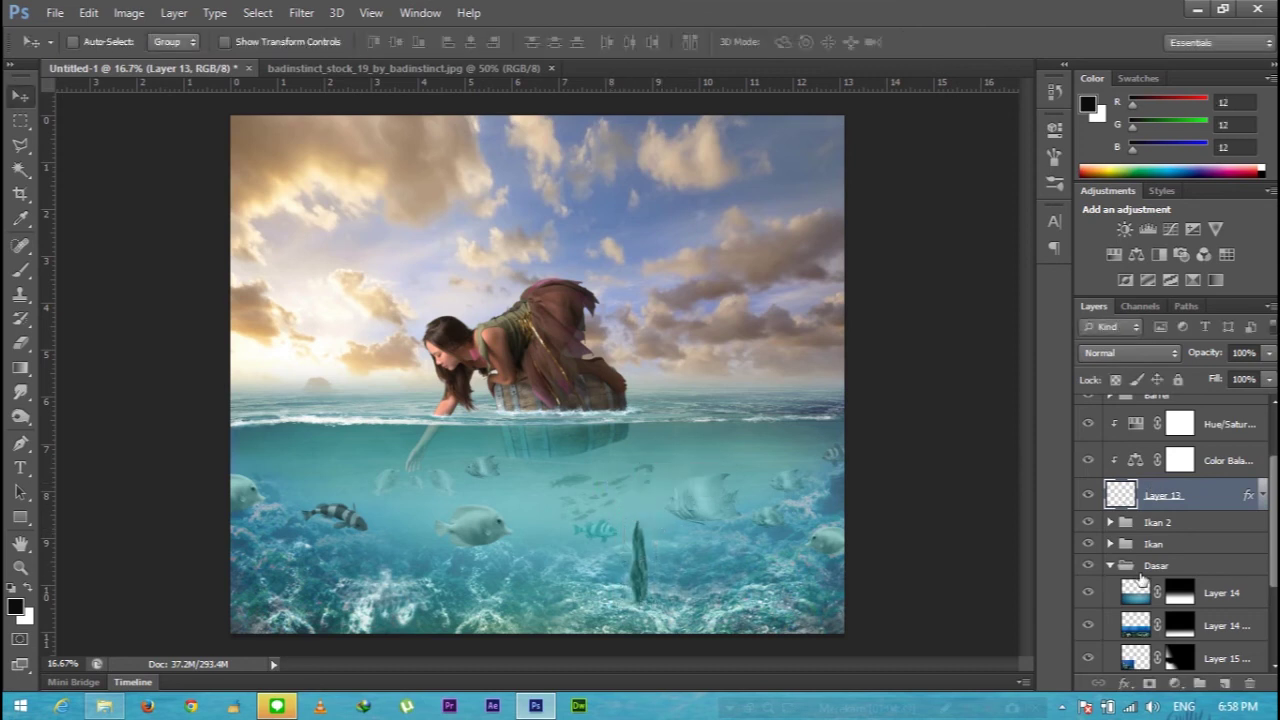
left_click(1227, 425, "shift")
key("ctrl+j")
left_click_drag(638, 568, 616, 566)
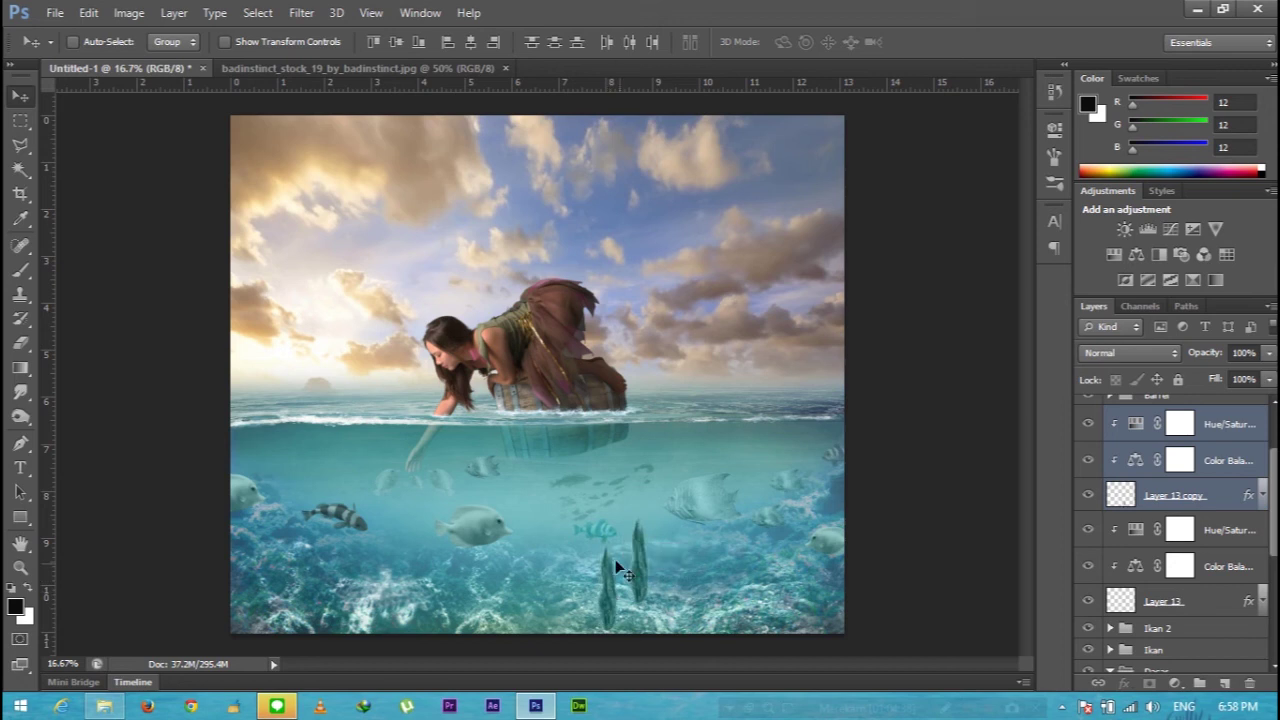
- Liquify the seaweed copy into a wavy shape with Forward Warp brush size 200, then shrink it slightly
left_click(1220, 488)
left_click(302, 13)
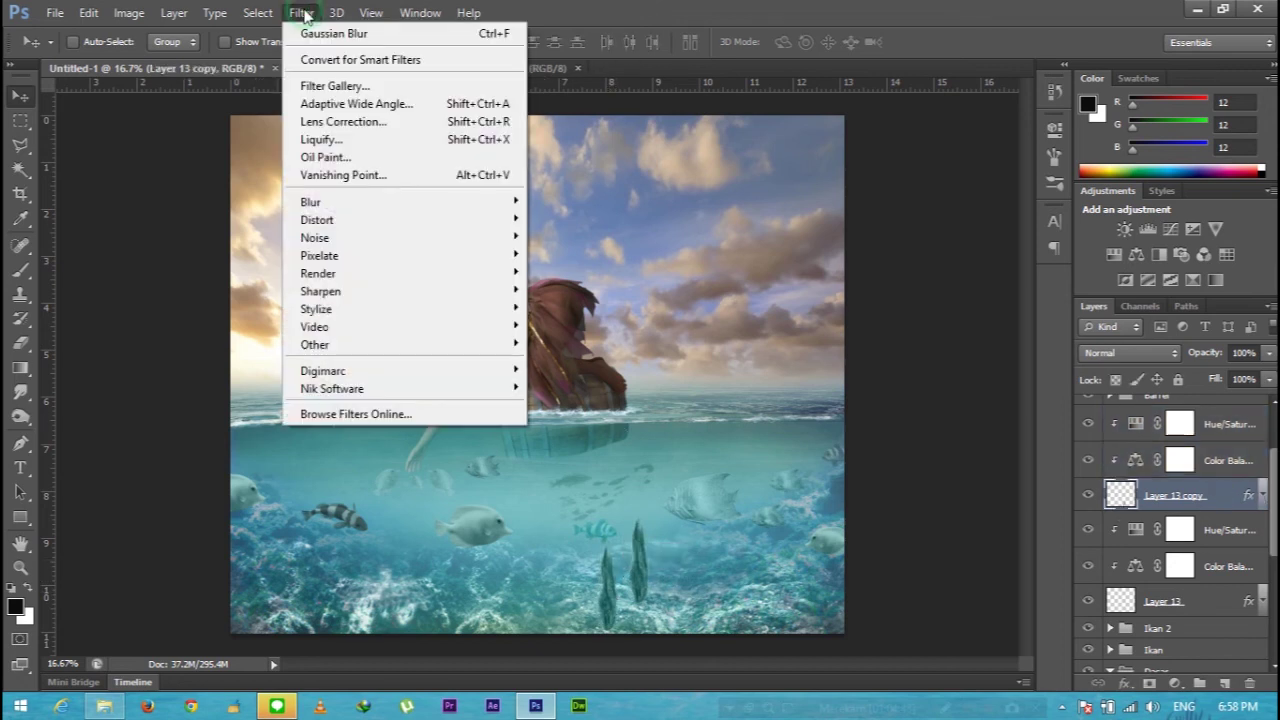
left_click(420, 140)
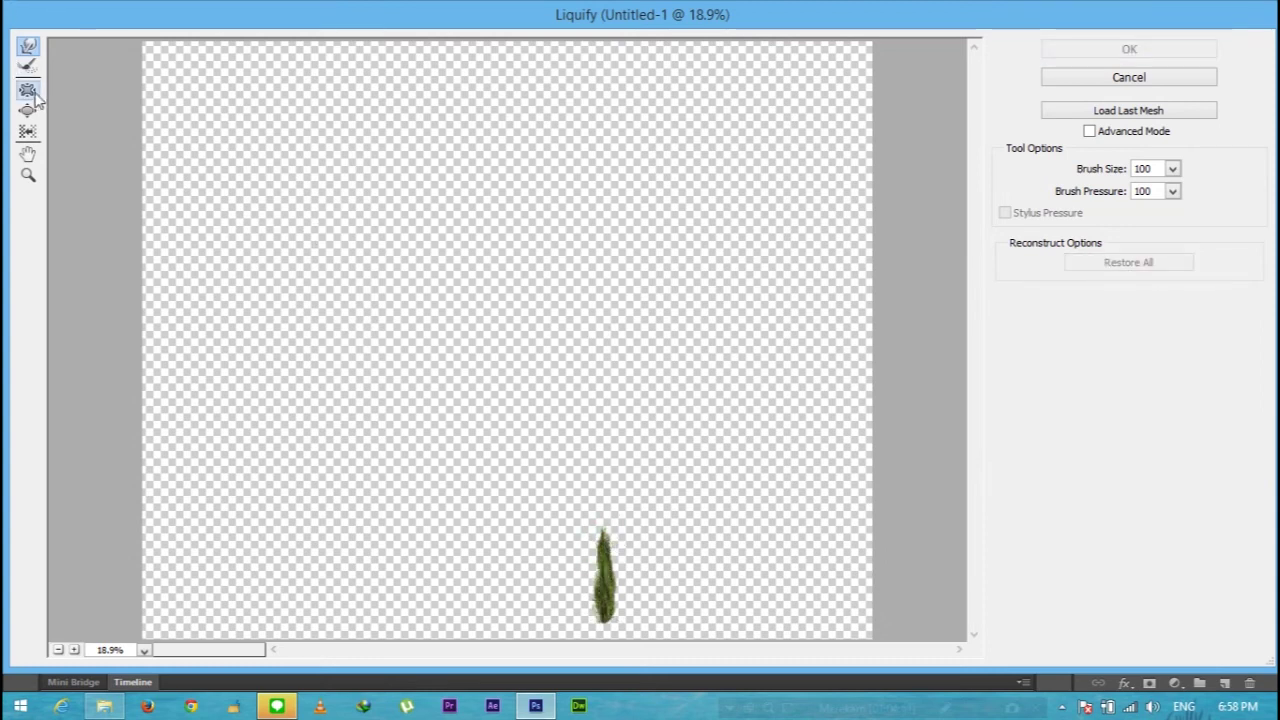
double_click(1147, 169)
type("200")
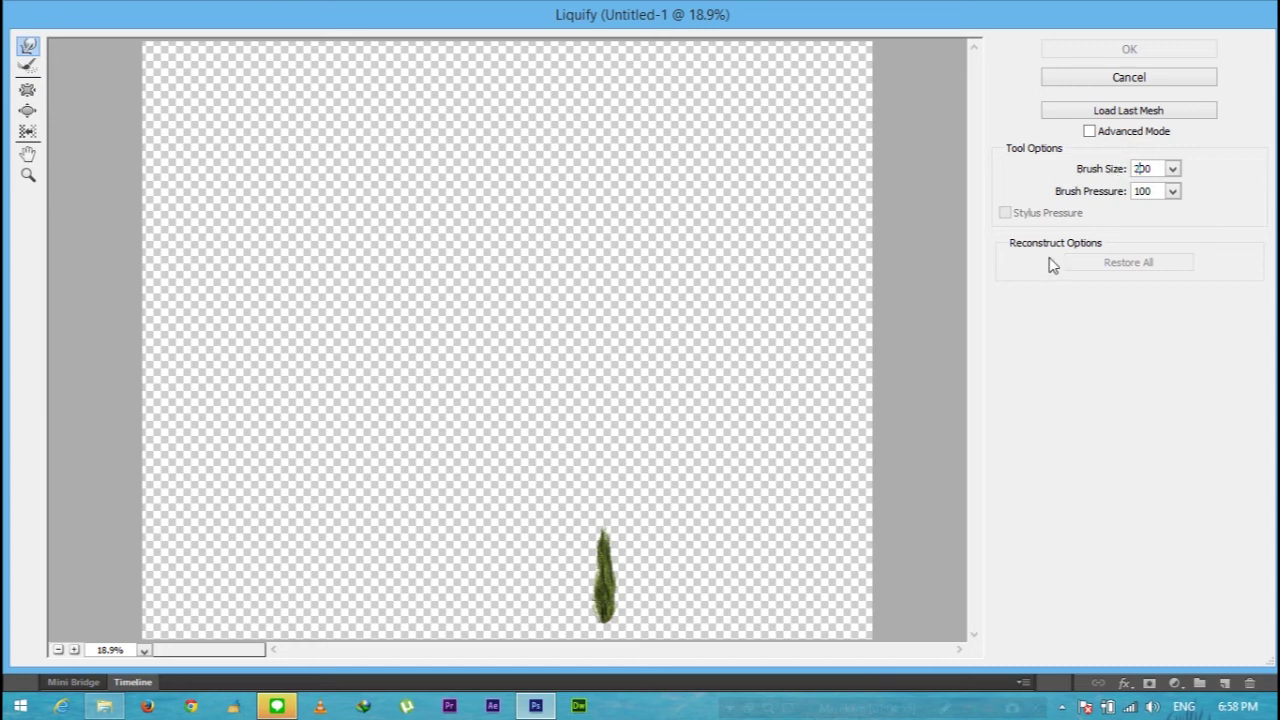
mouse_move(608, 548)
left_mouse_down()
mouse_move(600, 534)
mouse_move(603, 590)
mouse_move(620, 513)
left_mouse_up()
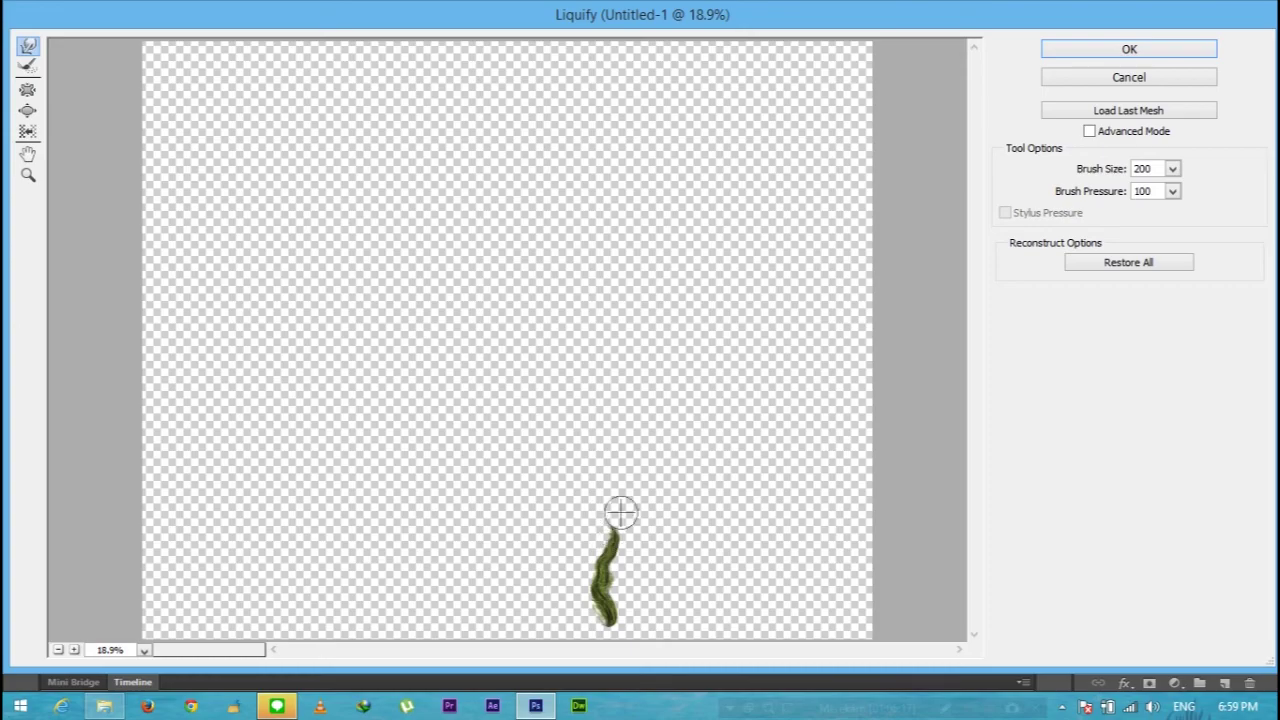
left_click(1118, 50)
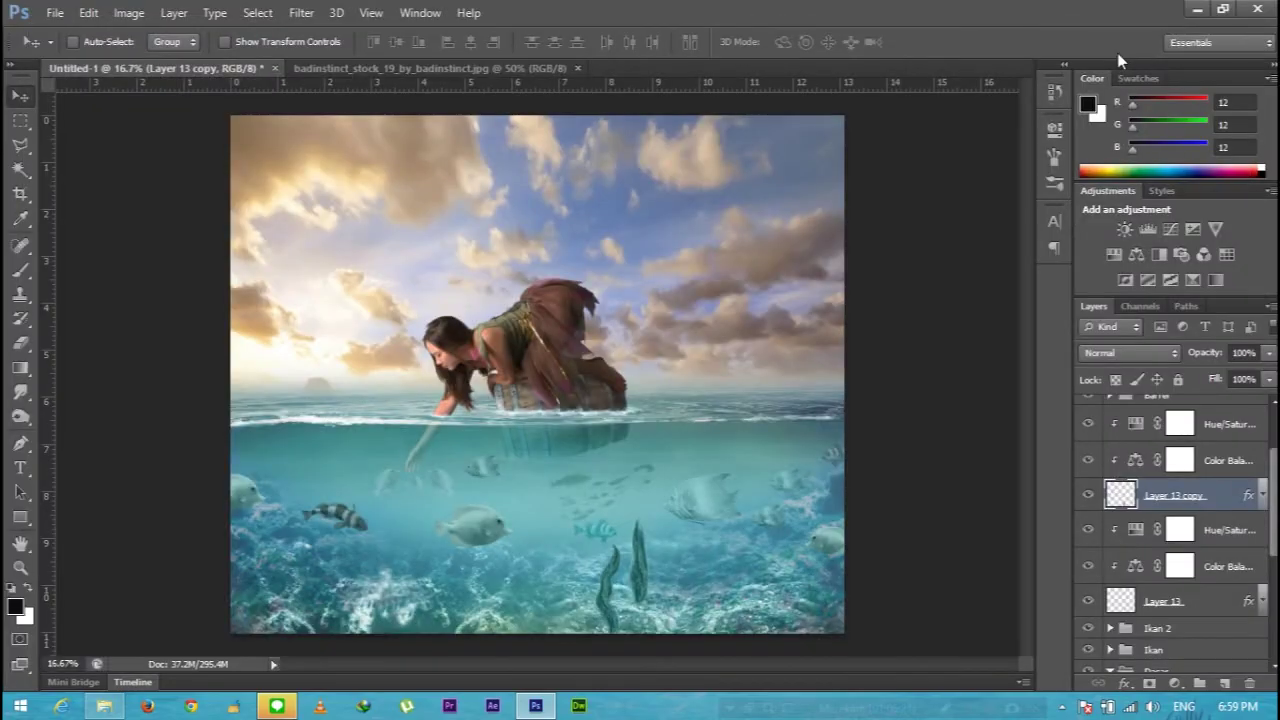
mouse_move(617, 614)
left_mouse_down()
mouse_move(630, 598)
mouse_move(590, 582)
mouse_move(604, 598)
left_mouse_up()
- Confirm the seaweed copy's new size, try Soft Light blending, then return it to Normal
left_click(1130, 352)
left_click(1119, 256)
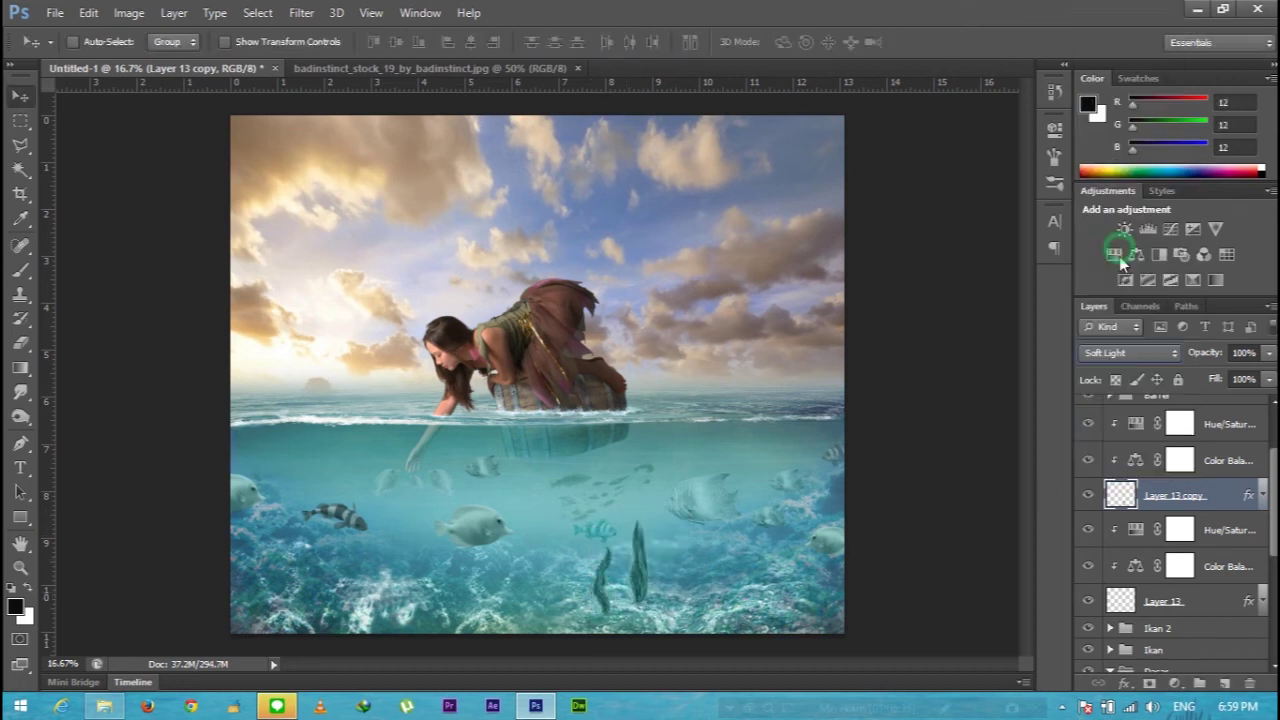
left_click(1145, 350)
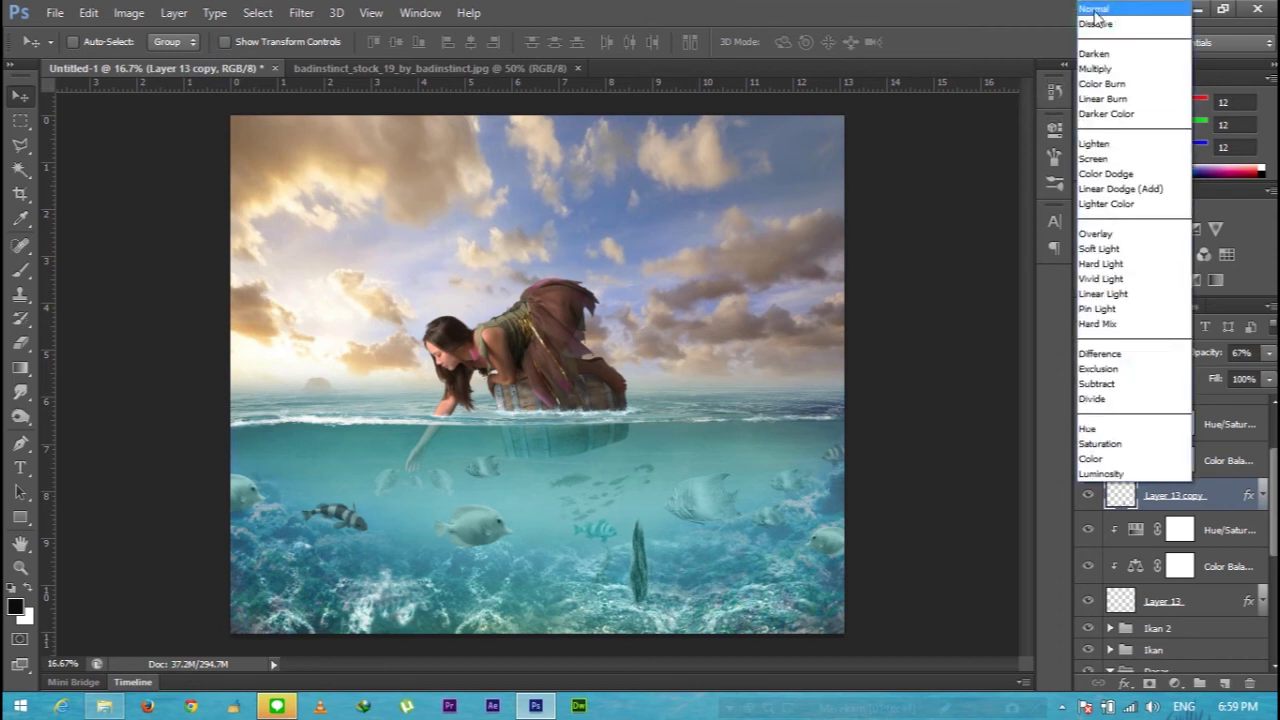
left_click(1094, 10)
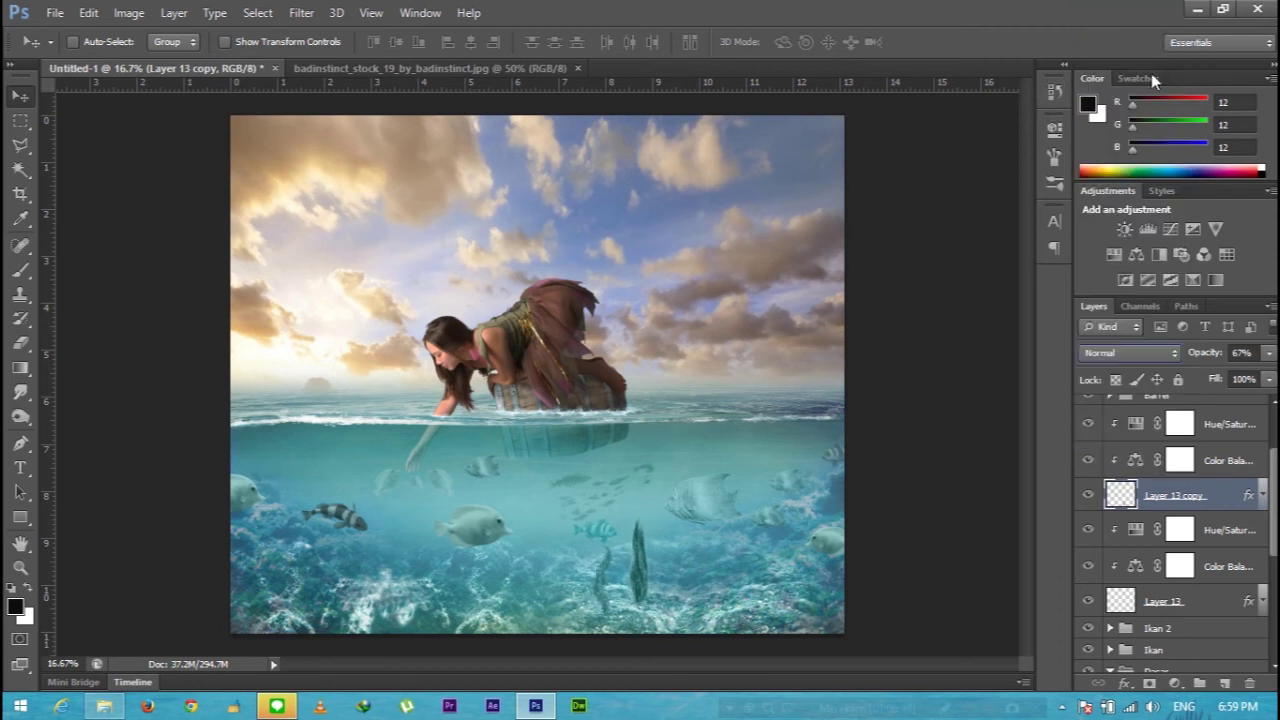
- Lower the original seaweed layer's opacity to about 53%
left_click(1206, 603)
left_click_drag(1268, 353, 1224, 379)
left_click(1268, 353)
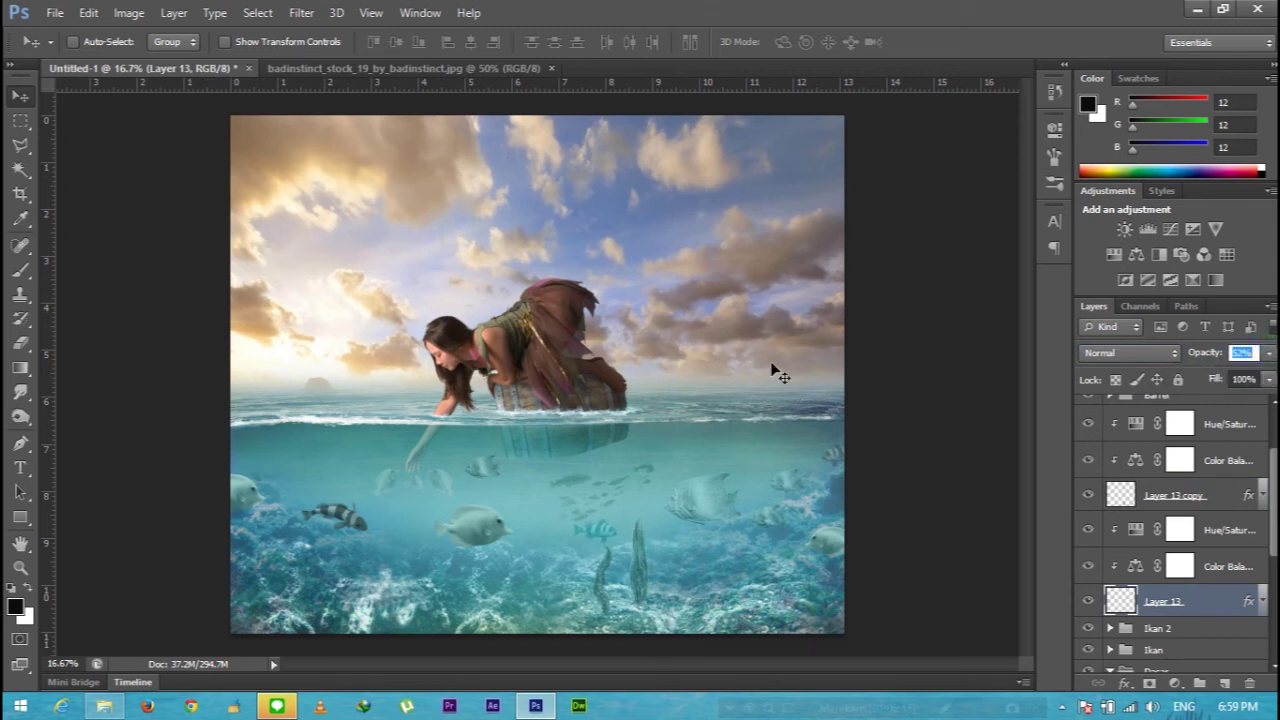
left_click(350, 68)
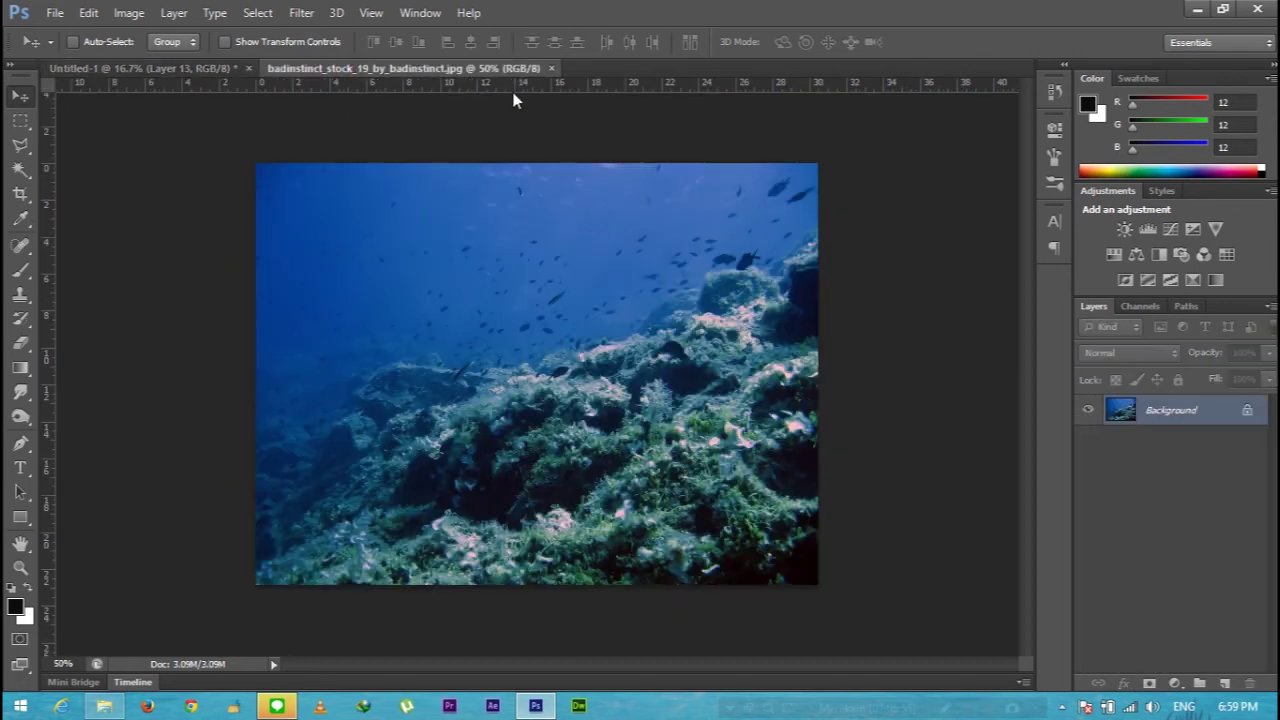
left_click(551, 68)
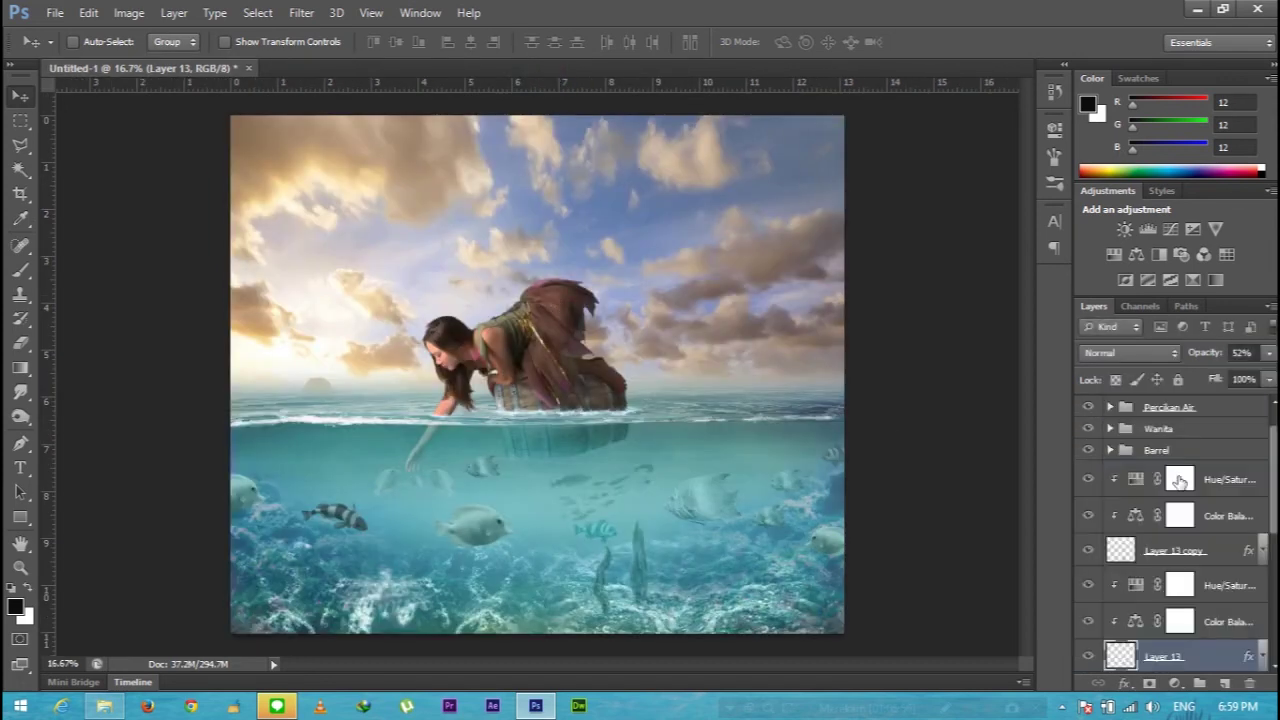
- Group the seaweed layers and their adjustments into a group named Rumput
scroll(1180, 482, "down", 1)
left_click(1234, 443)
scroll(1234, 450, "down", 2)
left_click(1215, 534, "shift")
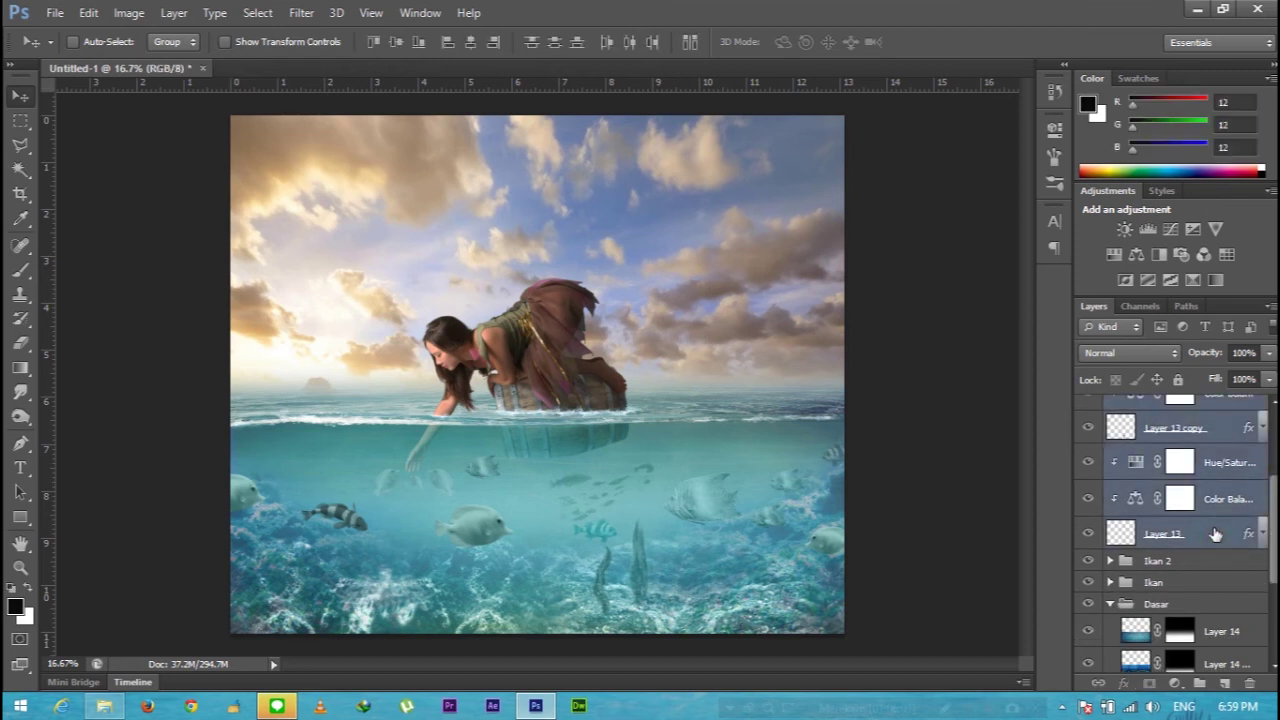
key("ctrl+g")
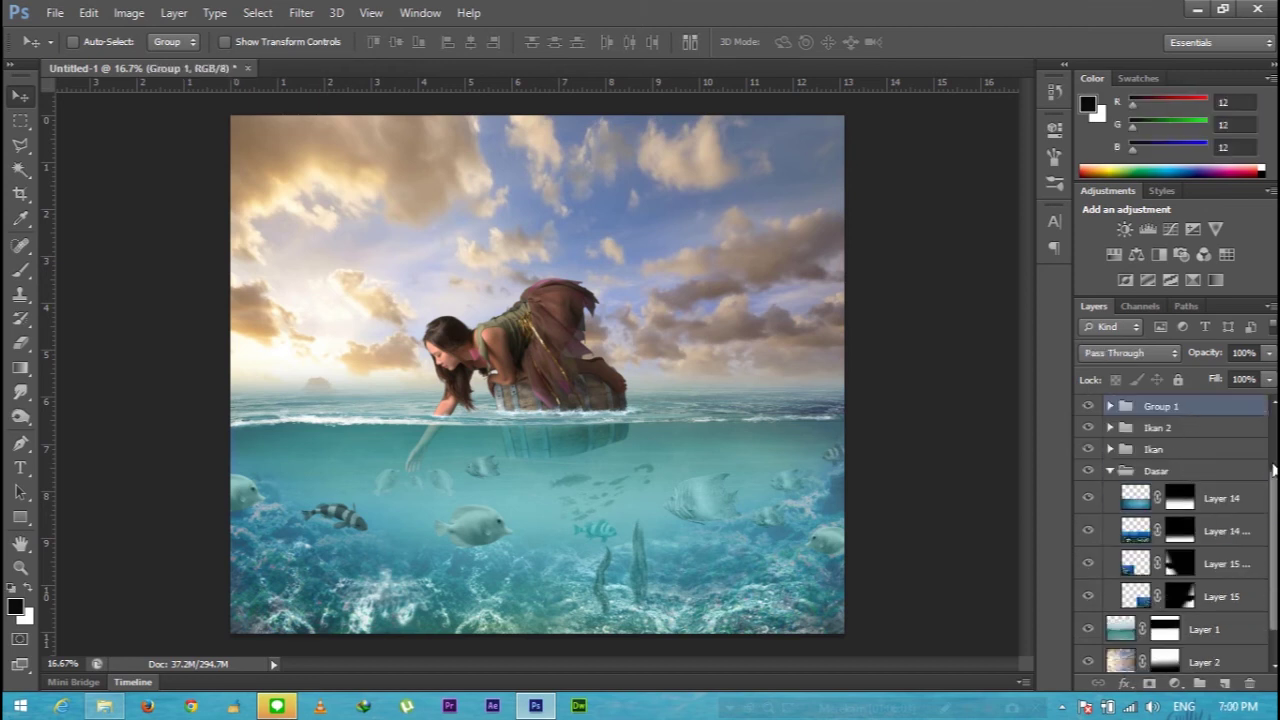
scroll(1230, 465, "up", 2)
double_click(1160, 488)
type("Rumput")
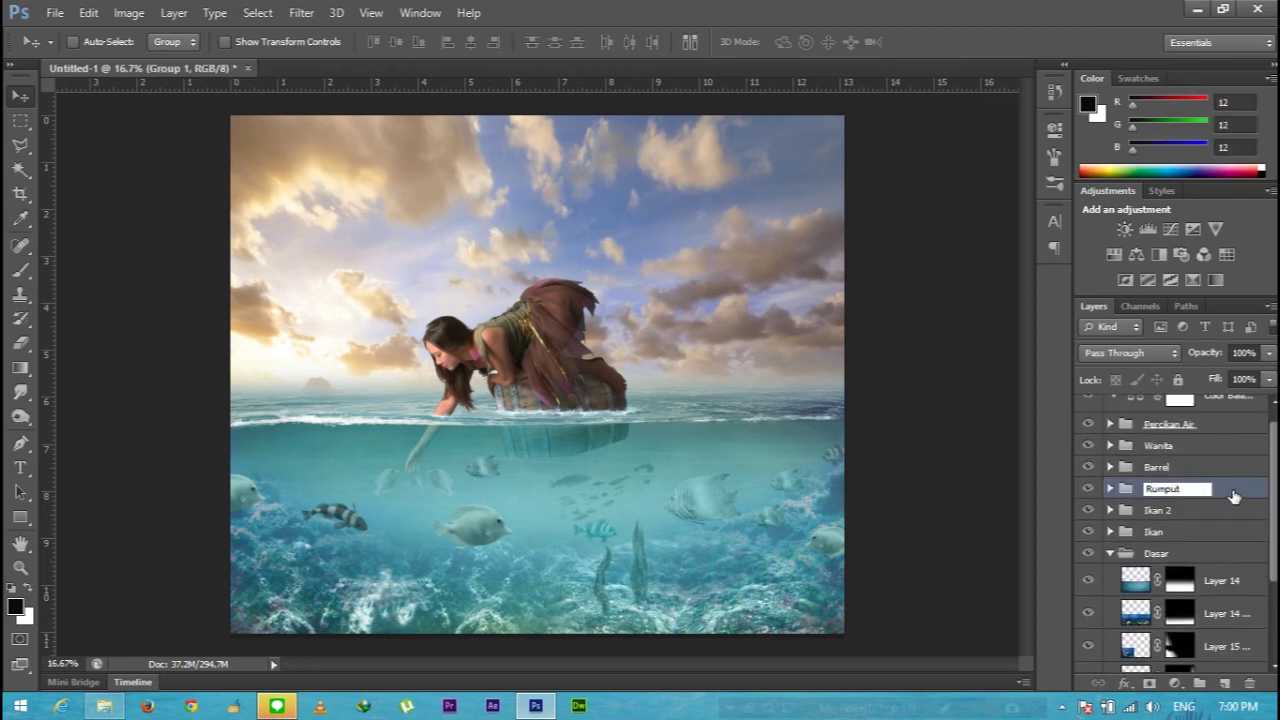
key("Return")
- Open the under water rays image from the Bawah laut folder
scroll(1230, 480, "up", 1)
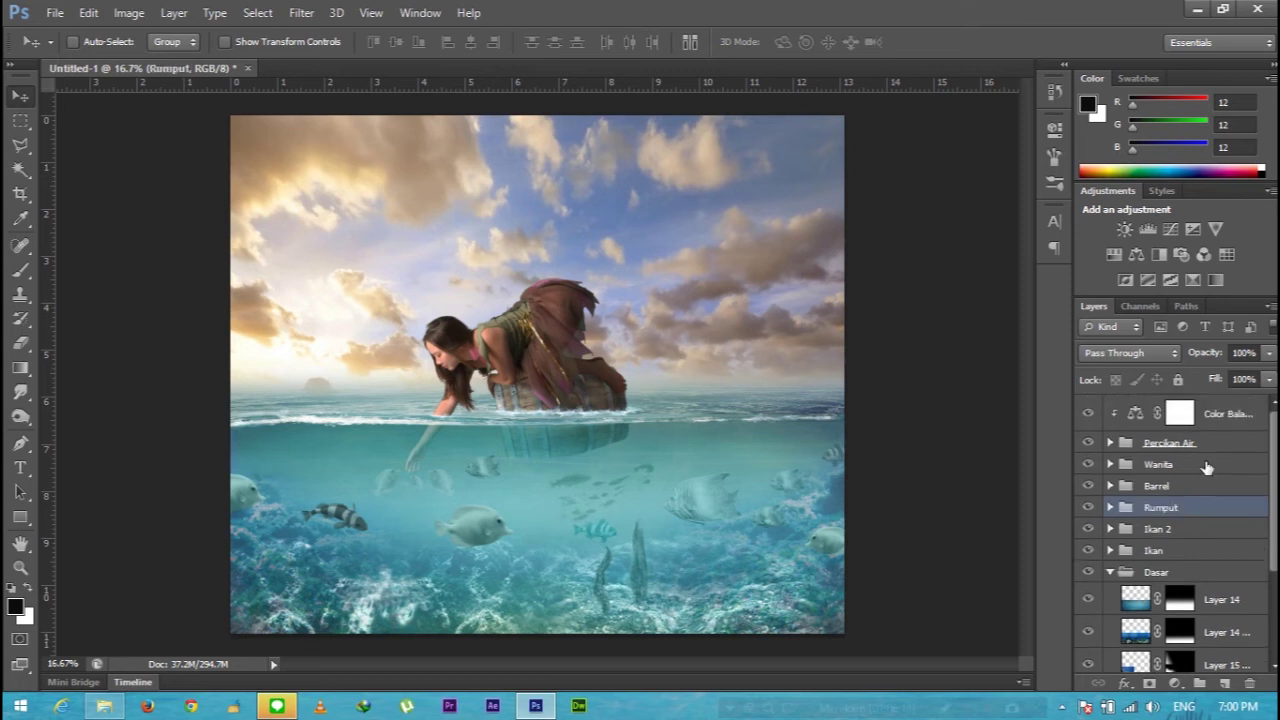
key("ctrl+o")
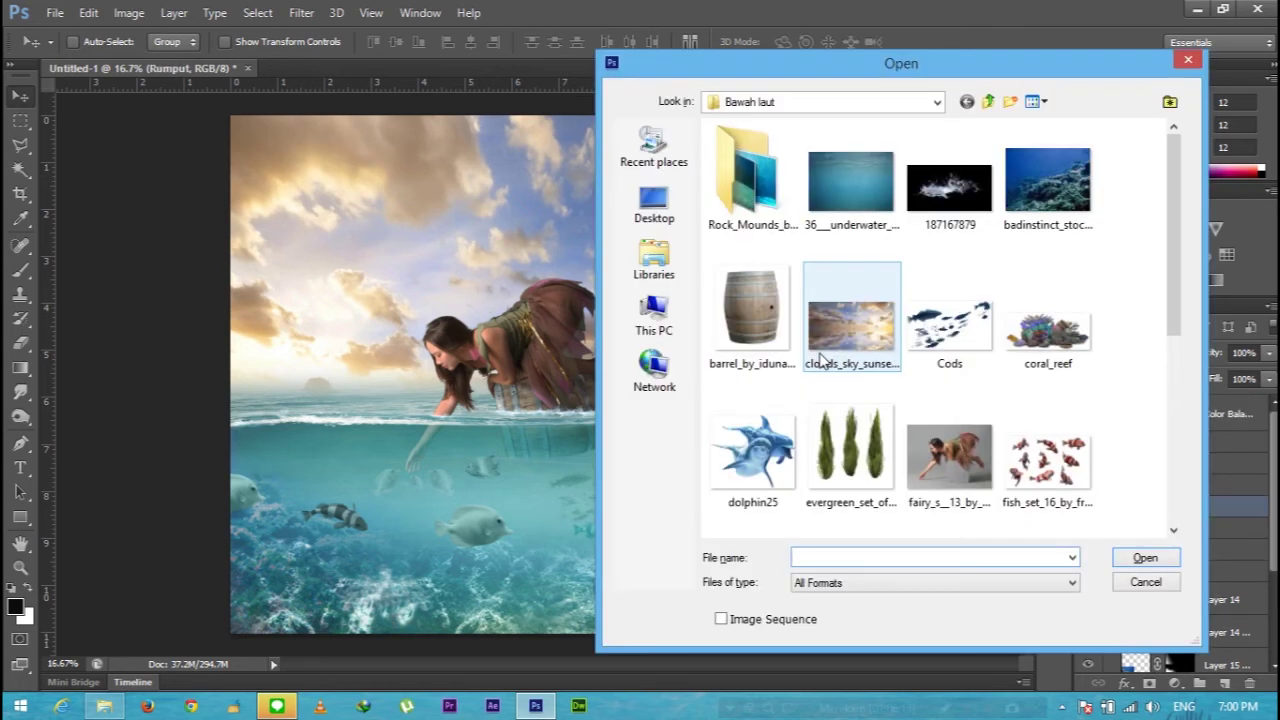
left_click_drag(1178, 249, 1178, 430)
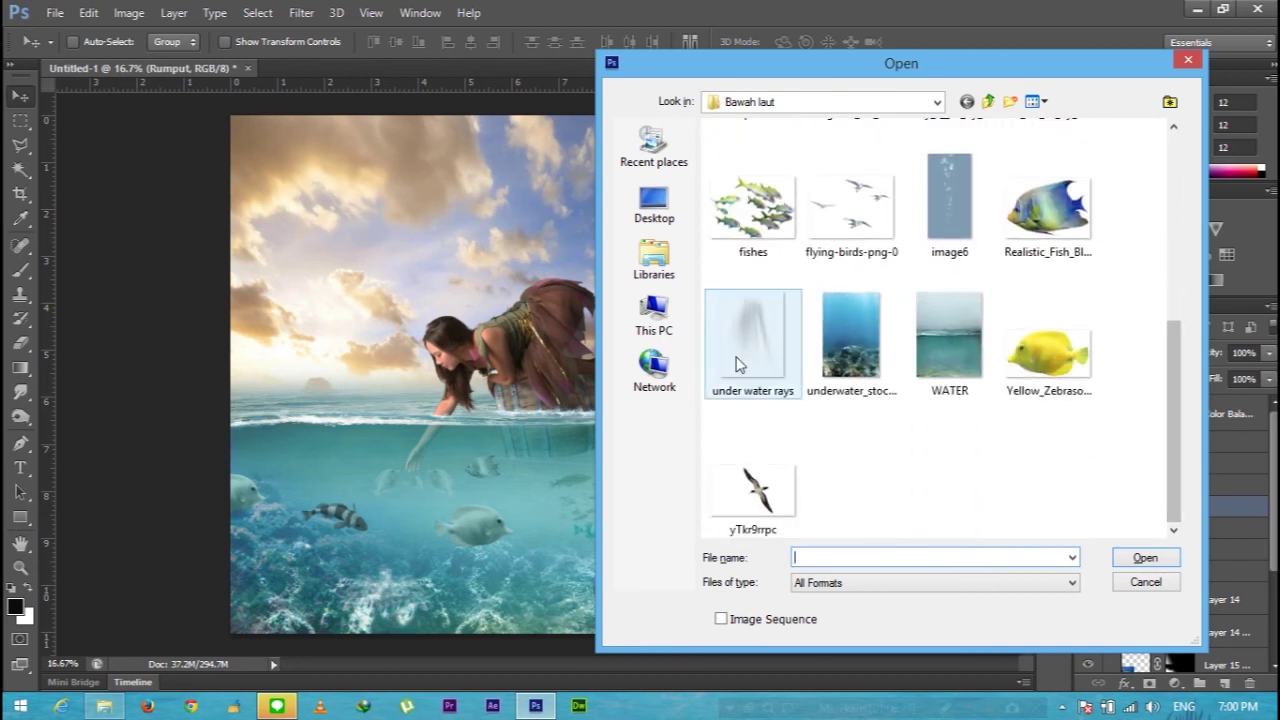
double_click(735, 355)
- Drag the under water rays image into Untitled-1, then rotate and stretch it into diagonal beams on the left
mouse_move(537, 294)
left_mouse_down()
mouse_move(375, 345)
mouse_move(465, 375)
left_mouse_up()
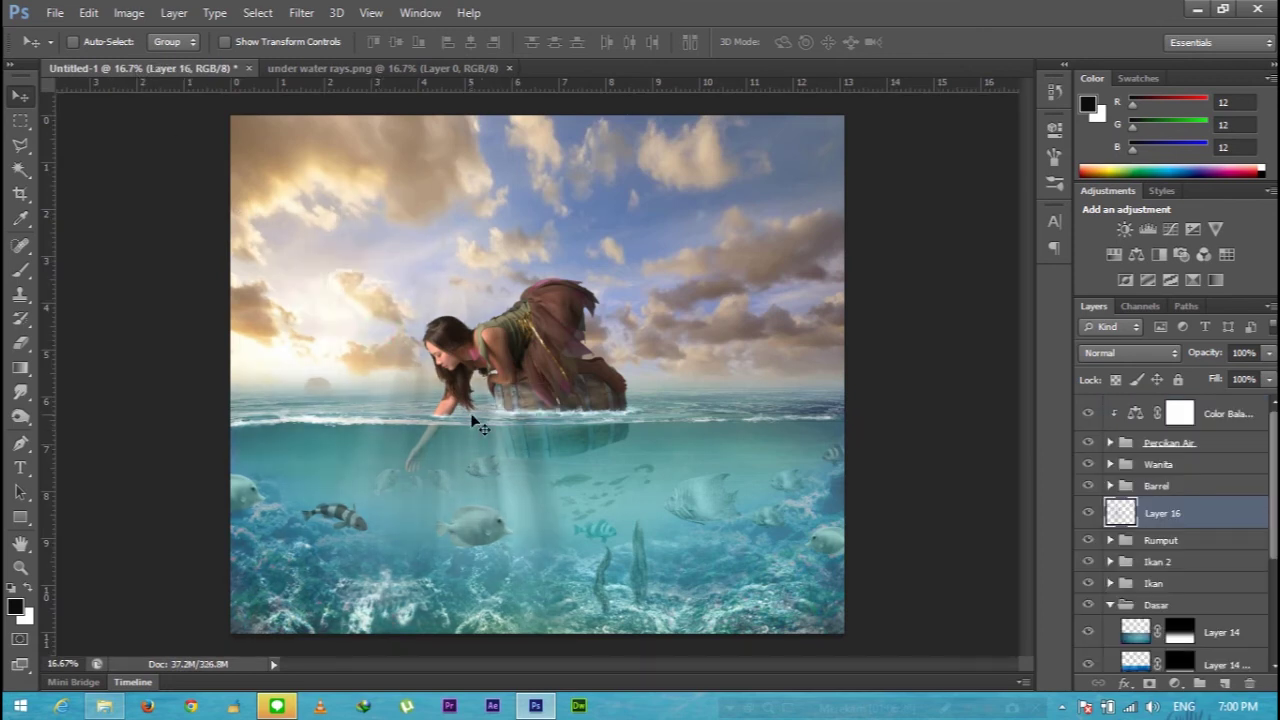
key("ctrl+t")
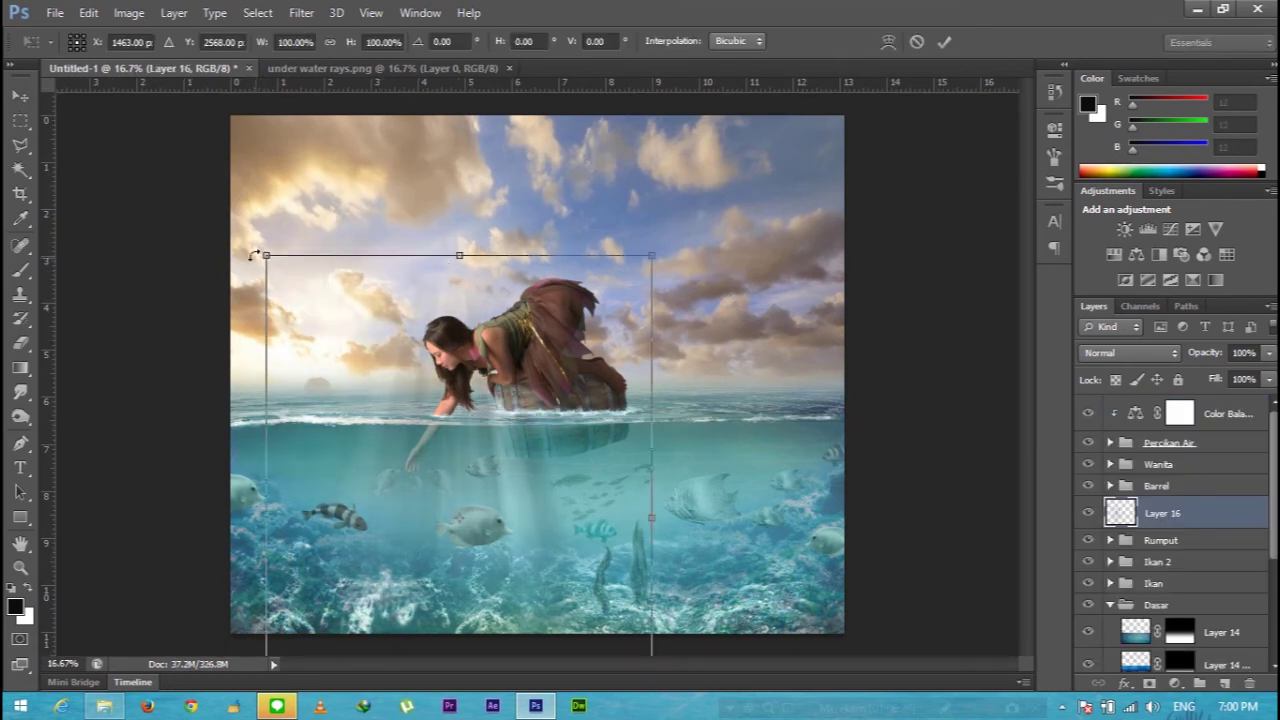
left_click_drag(253, 256, 180, 480)
left_click_drag(381, 414, 330, 488)
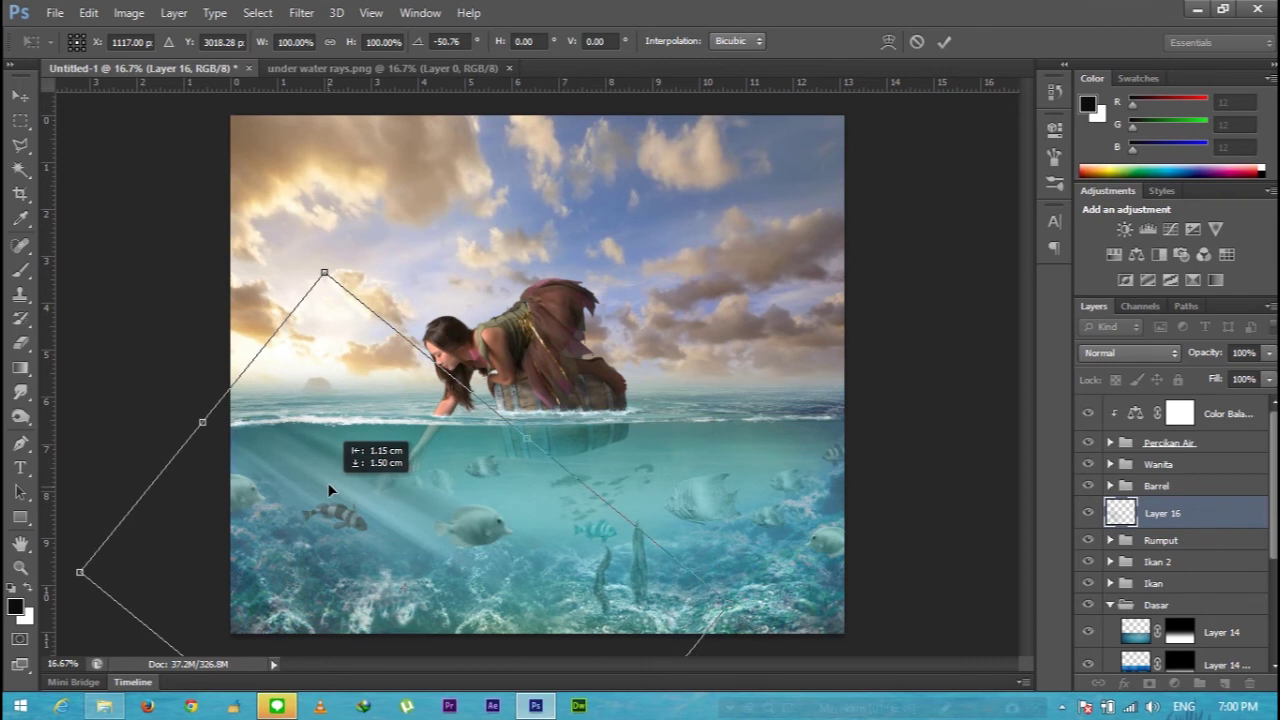
left_click_drag(527, 438, 620, 323)
left_click_drag(718, 620, 635, 545)
mouse_move(348, 426)
left_mouse_down()
mouse_move(297, 490)
mouse_move(300, 476)
left_mouse_up()
left_click_drag(718, 477, 706, 519)
left_click_drag(425, 490, 444, 510)
left_click_drag(567, 639, 620, 630)
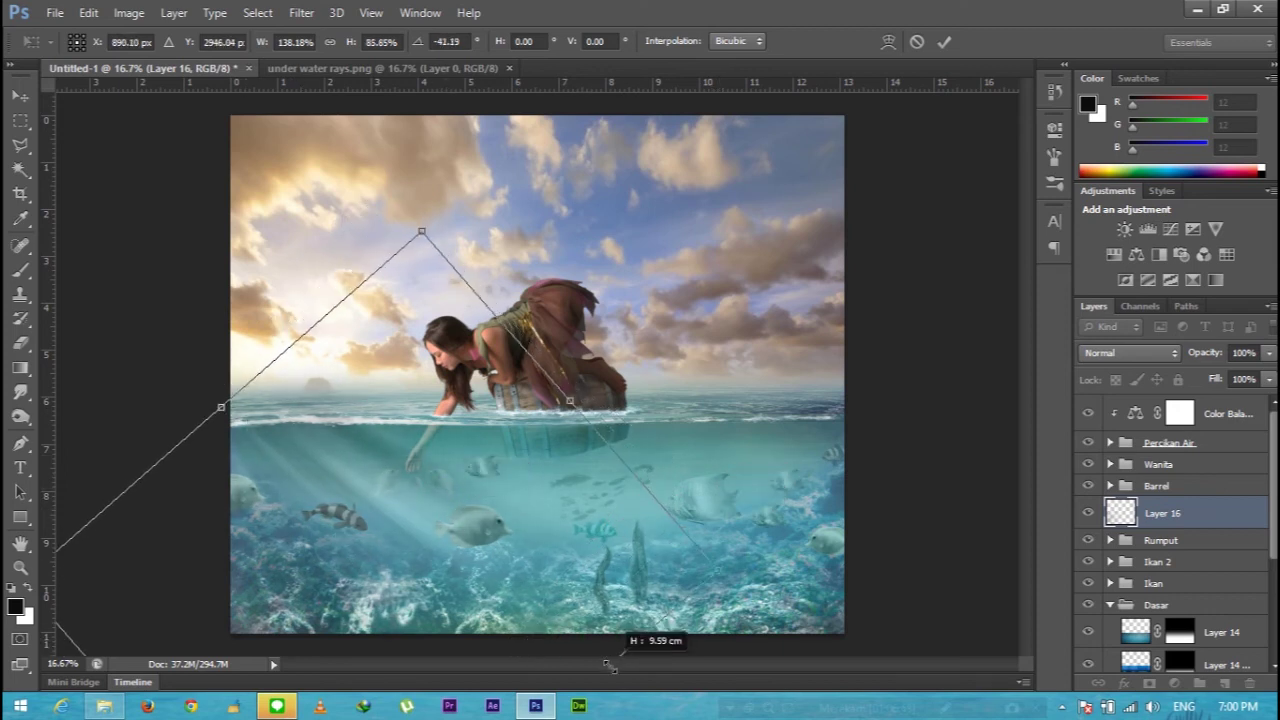
left_click_drag(430, 499, 424, 504)
double_click(397, 482)
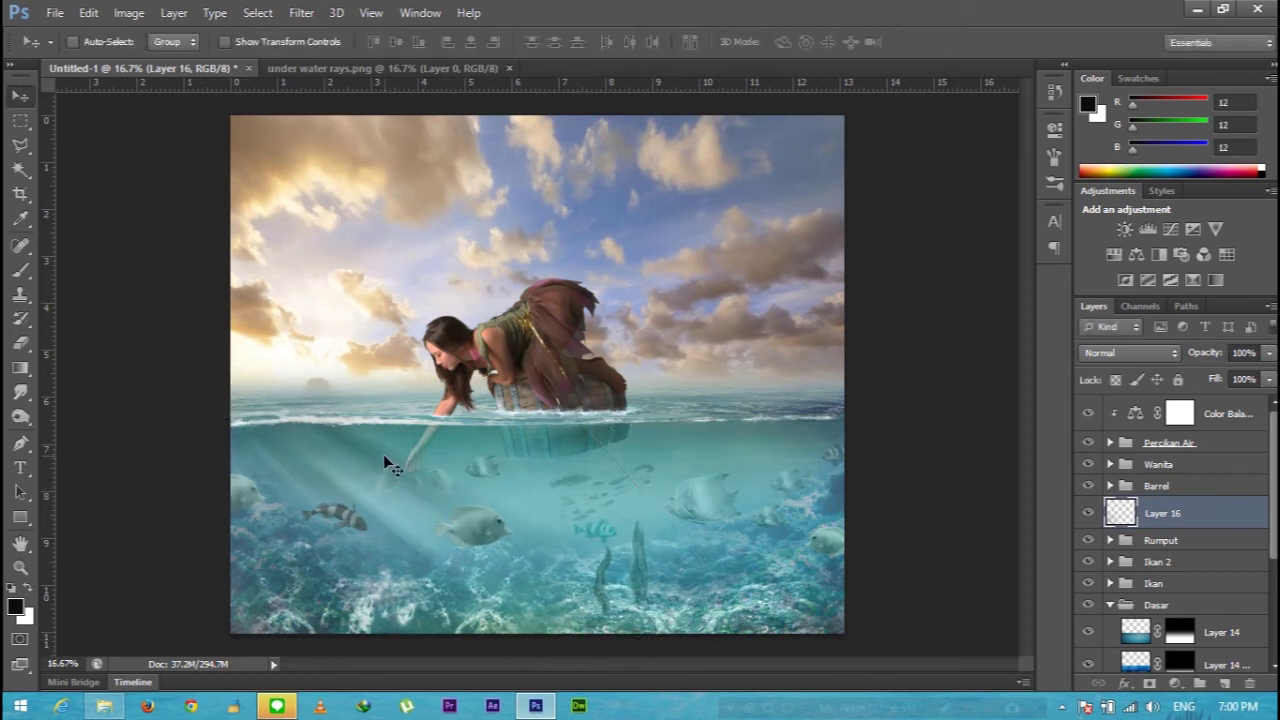
scroll(1259, 523, "down", 3)
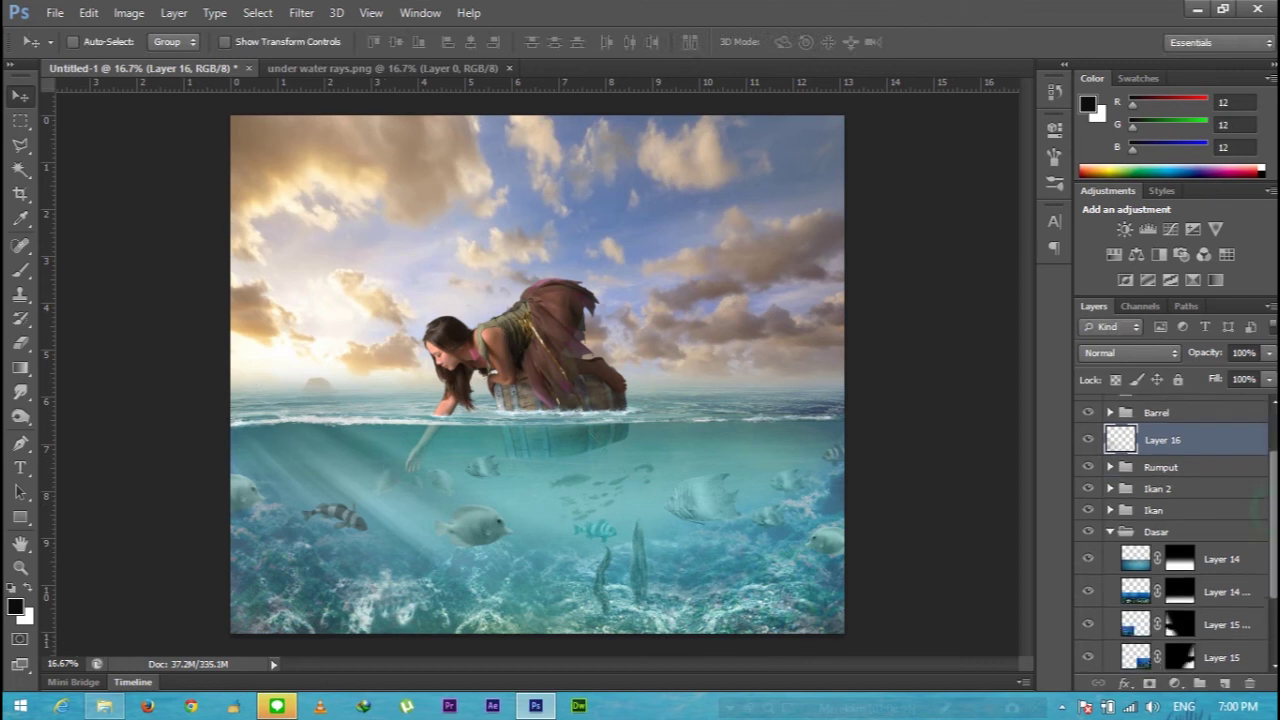
- Add a white layer mask to Layer 16 and toggle its light rays to compare
left_click(1149, 683)
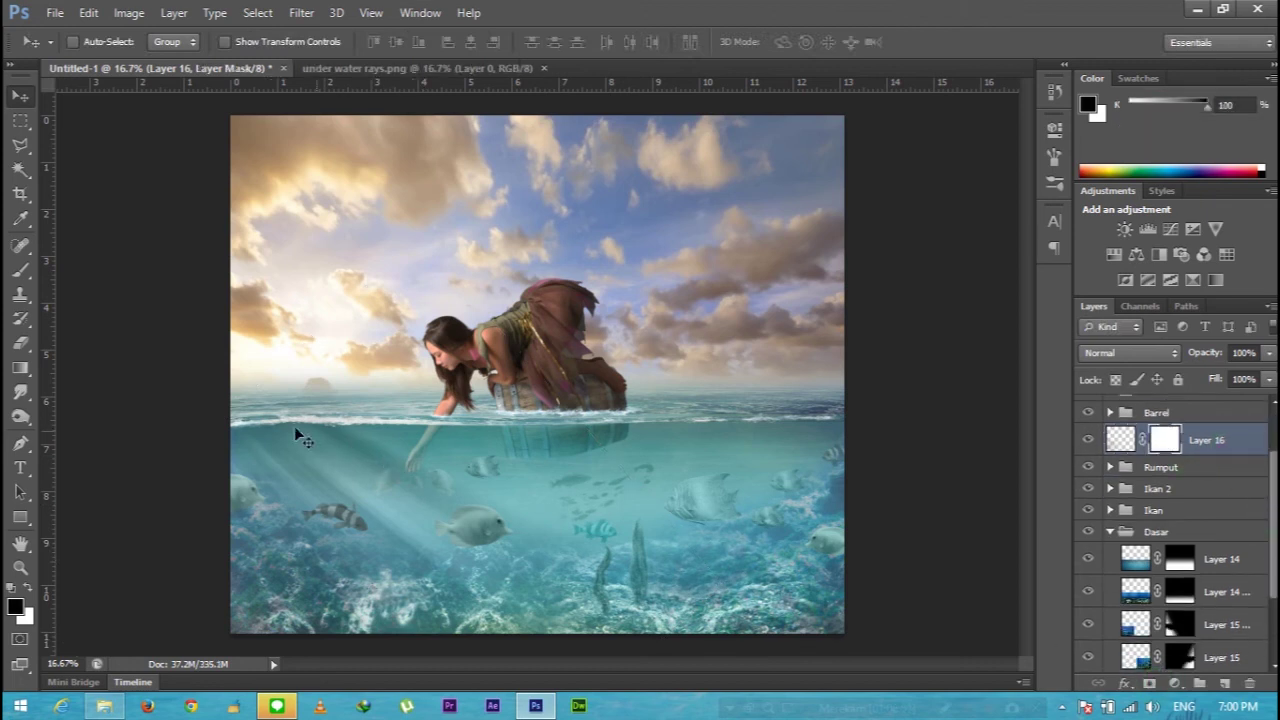
left_click(30, 272)
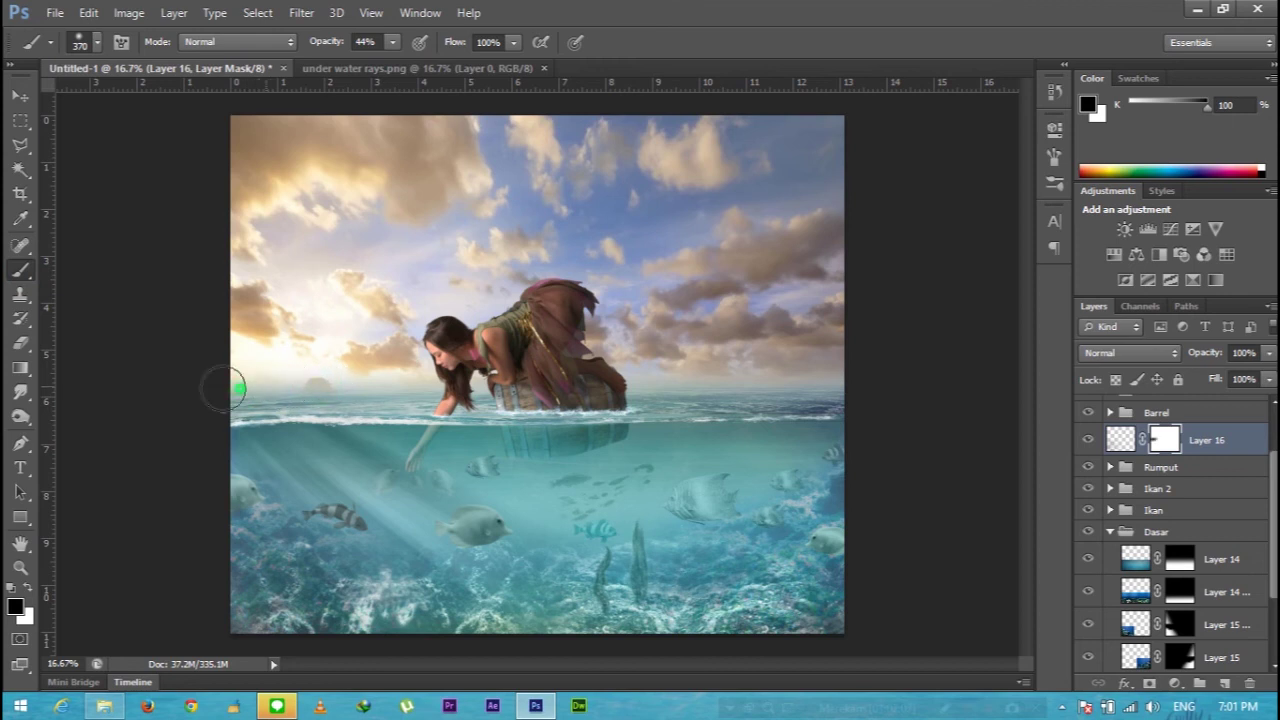
key("ctrl+2")
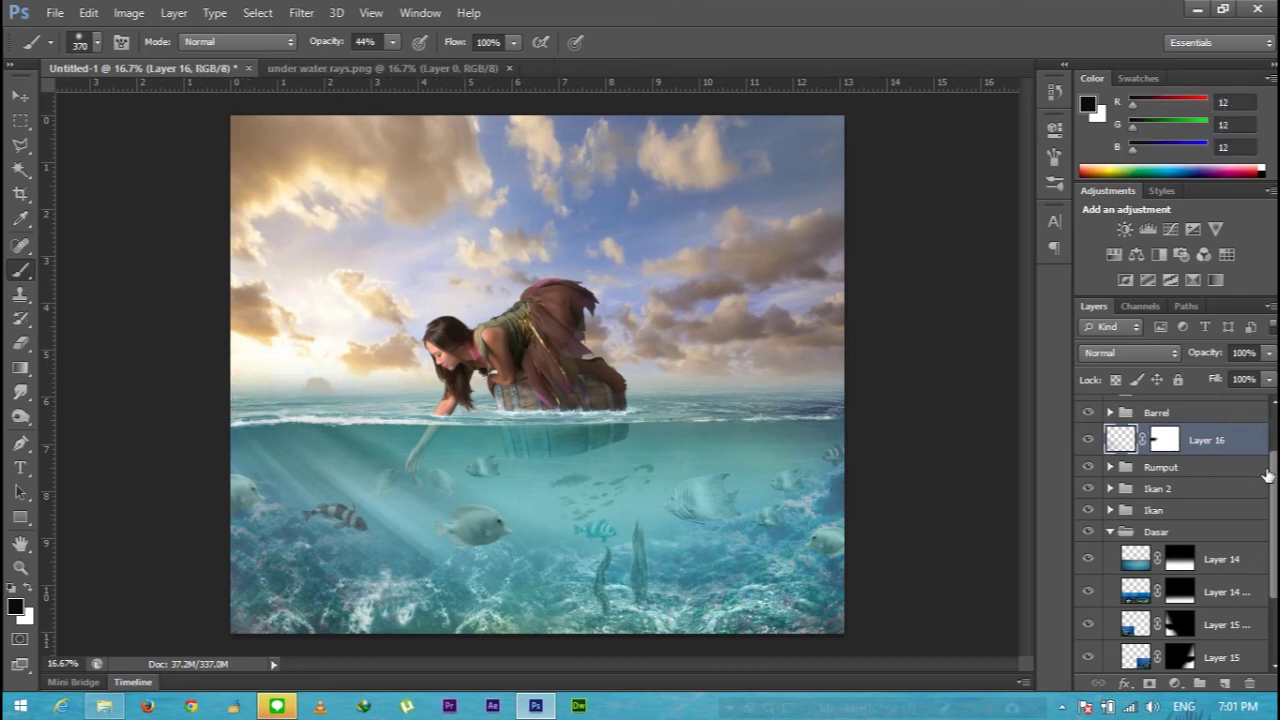
scroll(1267, 475, "down", 1)
left_click(1088, 437)
left_click(1089, 435)
- Set Layer 16's opacity to 77% and collapse the Dasar group
left_click(1268, 357)
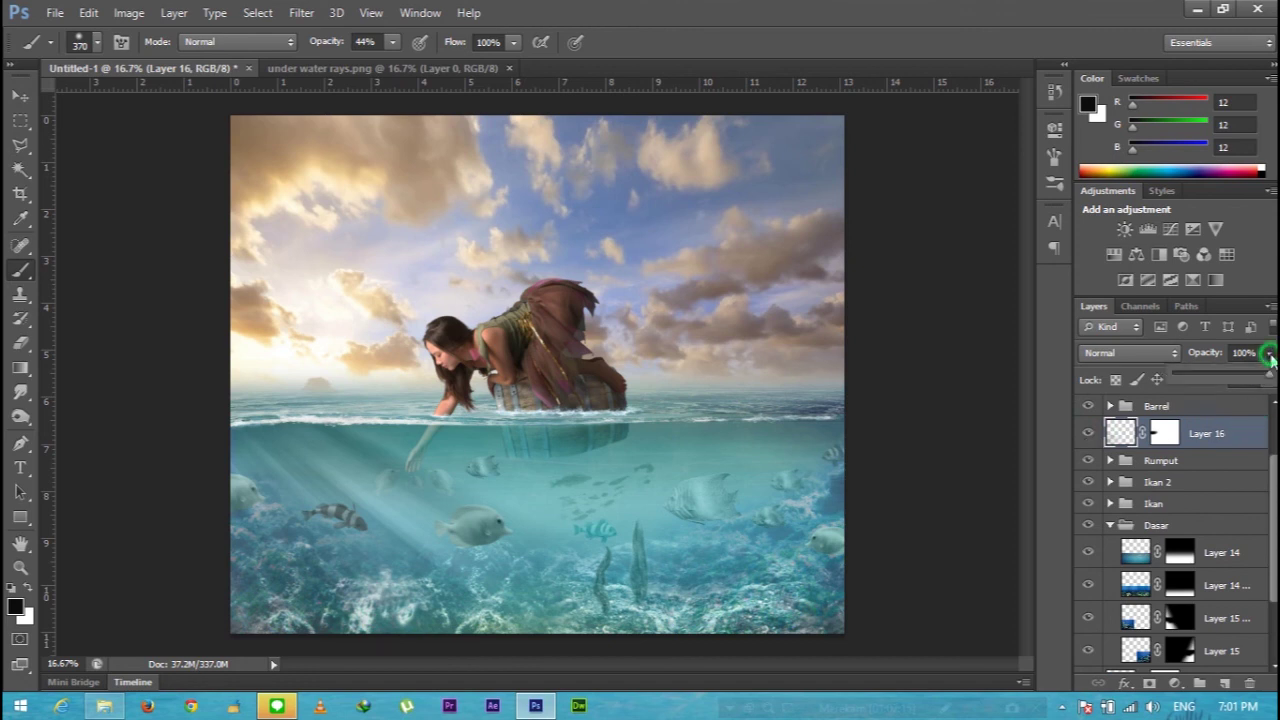
left_click_drag(1248, 378, 1252, 378)
key("ctrl+minus")
key("ctrl+minus")
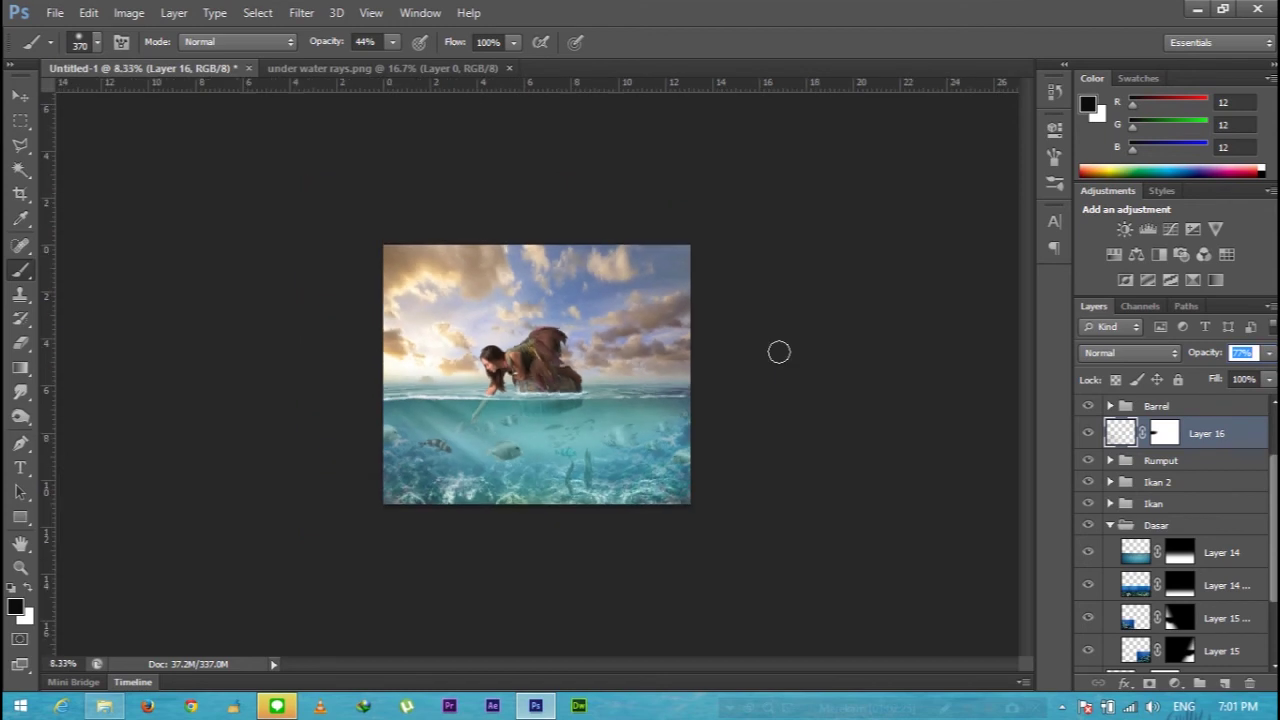
key("ctrl+plus")
key("ctrl+plus")
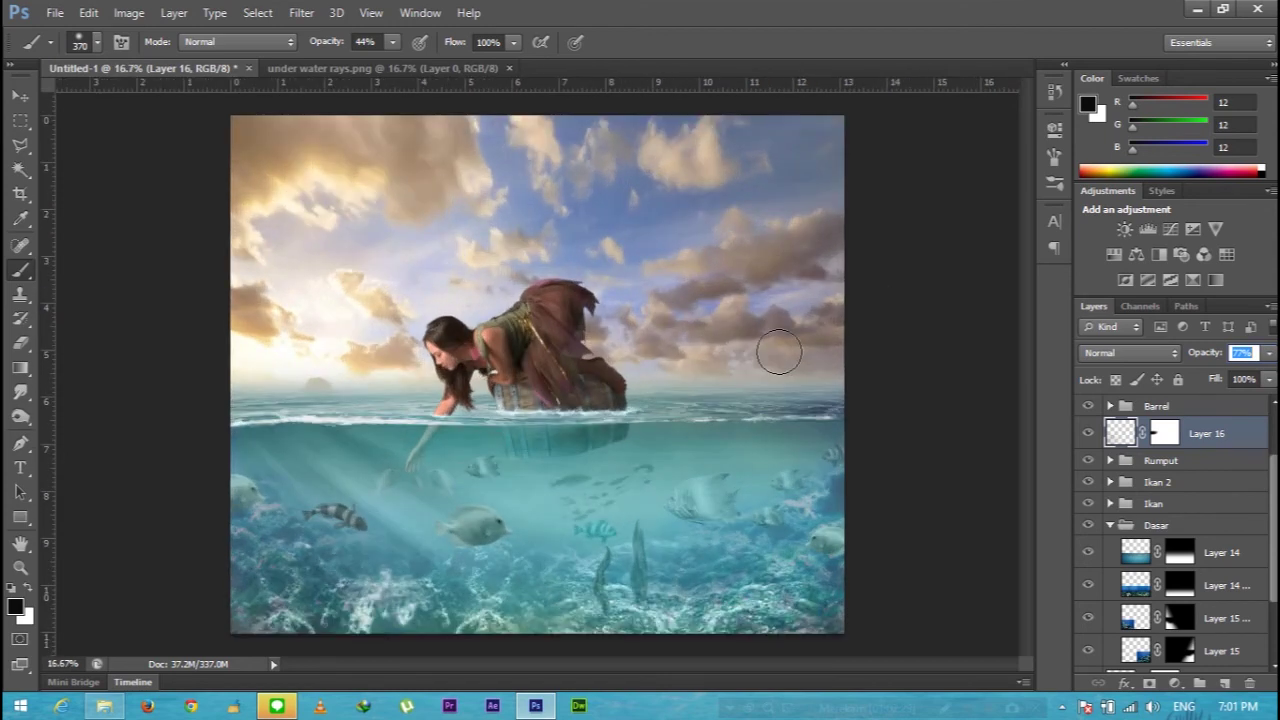
left_click(1110, 525)
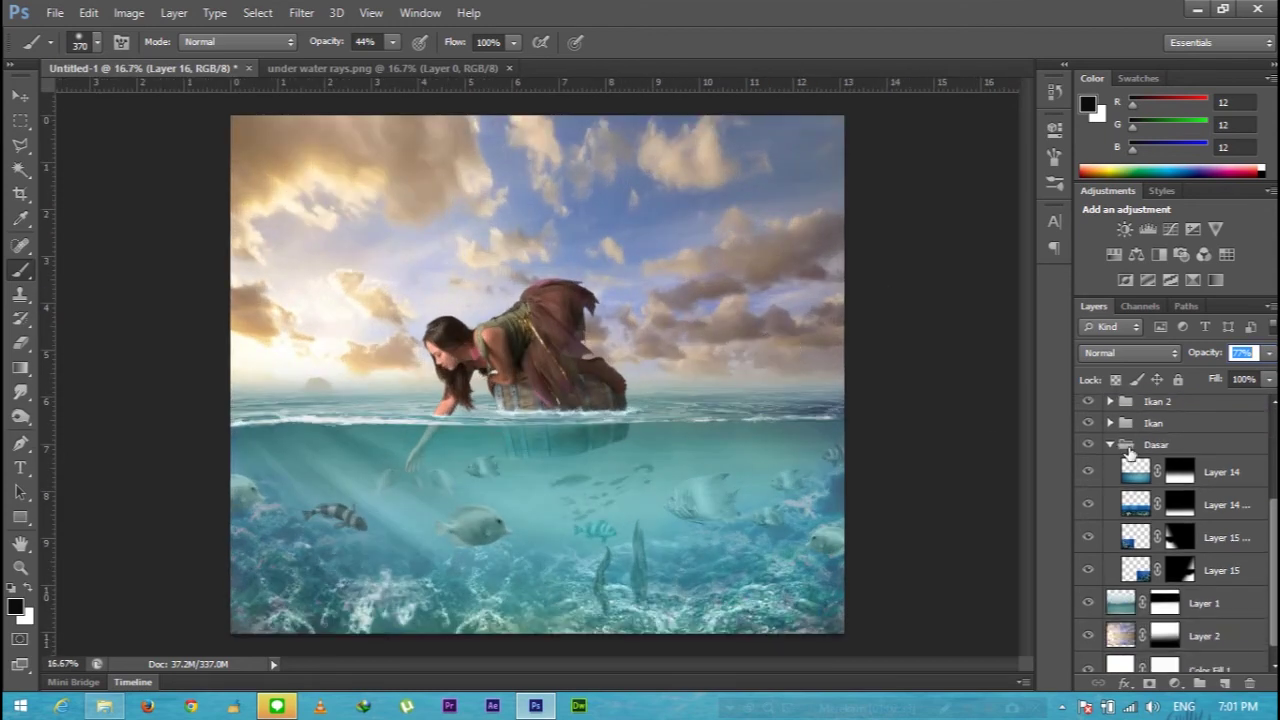
left_click(1273, 480)
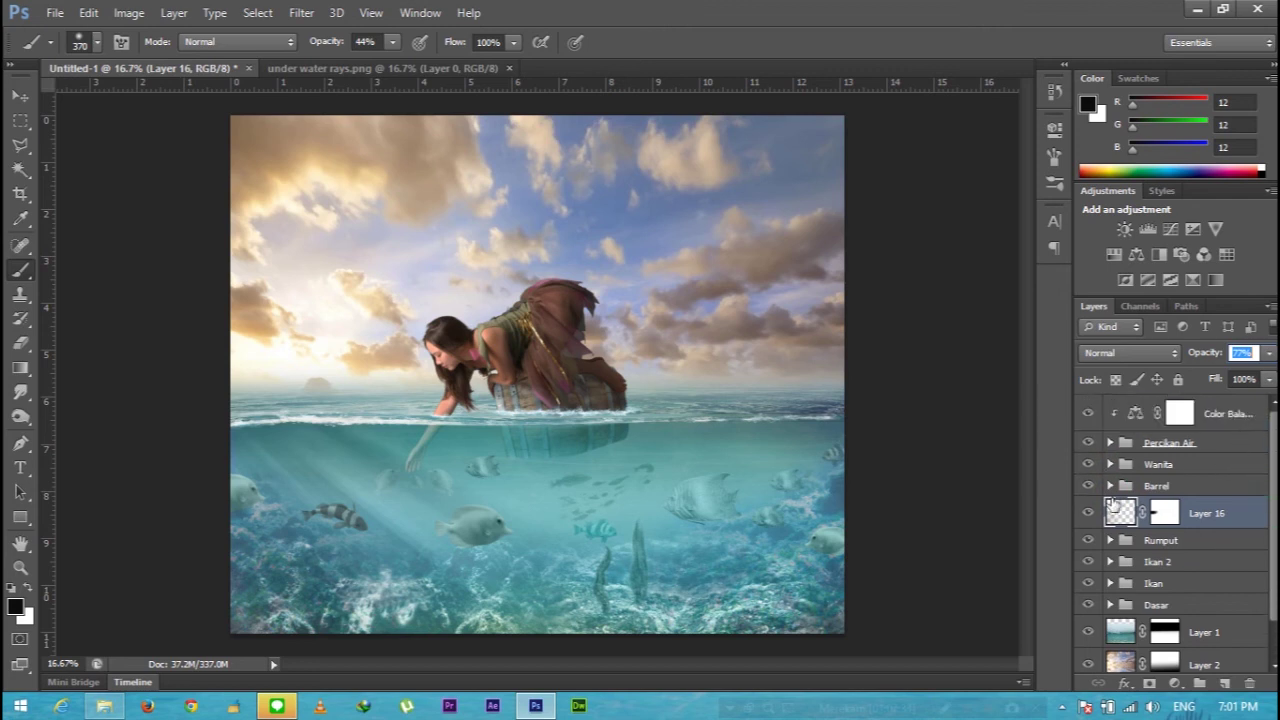
left_click(1242, 515)
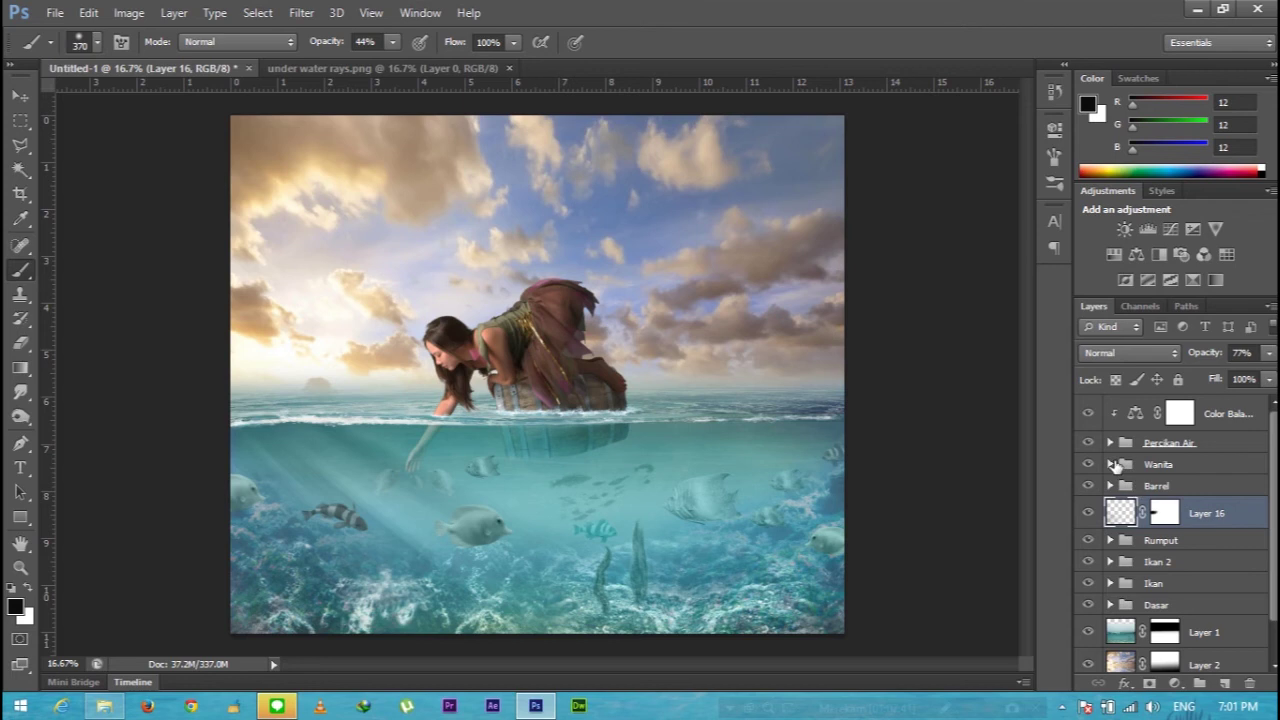
- Expand the Wanita group and select Layer 3 copy
left_click(1110, 464)
left_click(1270, 476)
left_click(1136, 508)
left_click(1136, 541)
left_click(1136, 508)
left_click(1088, 508)
left_click(1088, 508)
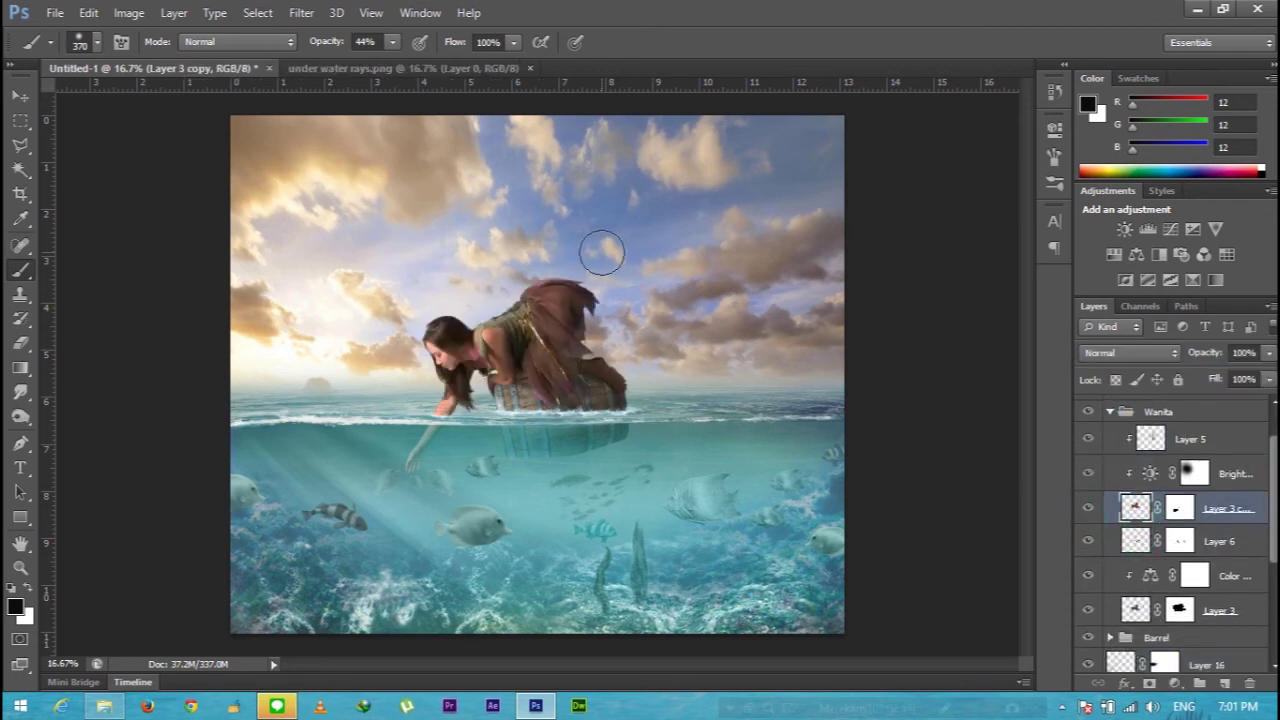
- At 50% zoom, dodge the woman's shoulder, arm, back and skirt top (Midtones, 61% exposure)
key("ctrl+plus")
key("ctrl+plus")
key("ctrl+plus")
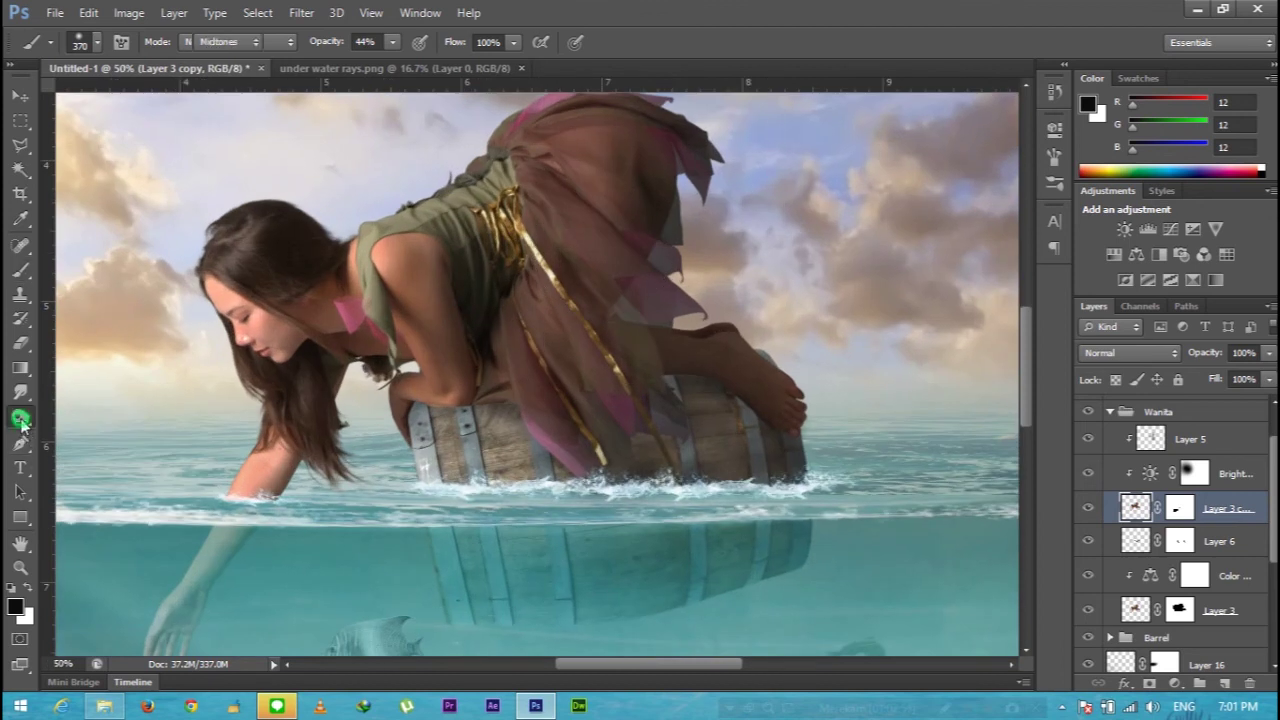
left_click_drag(20, 416, 82, 430)
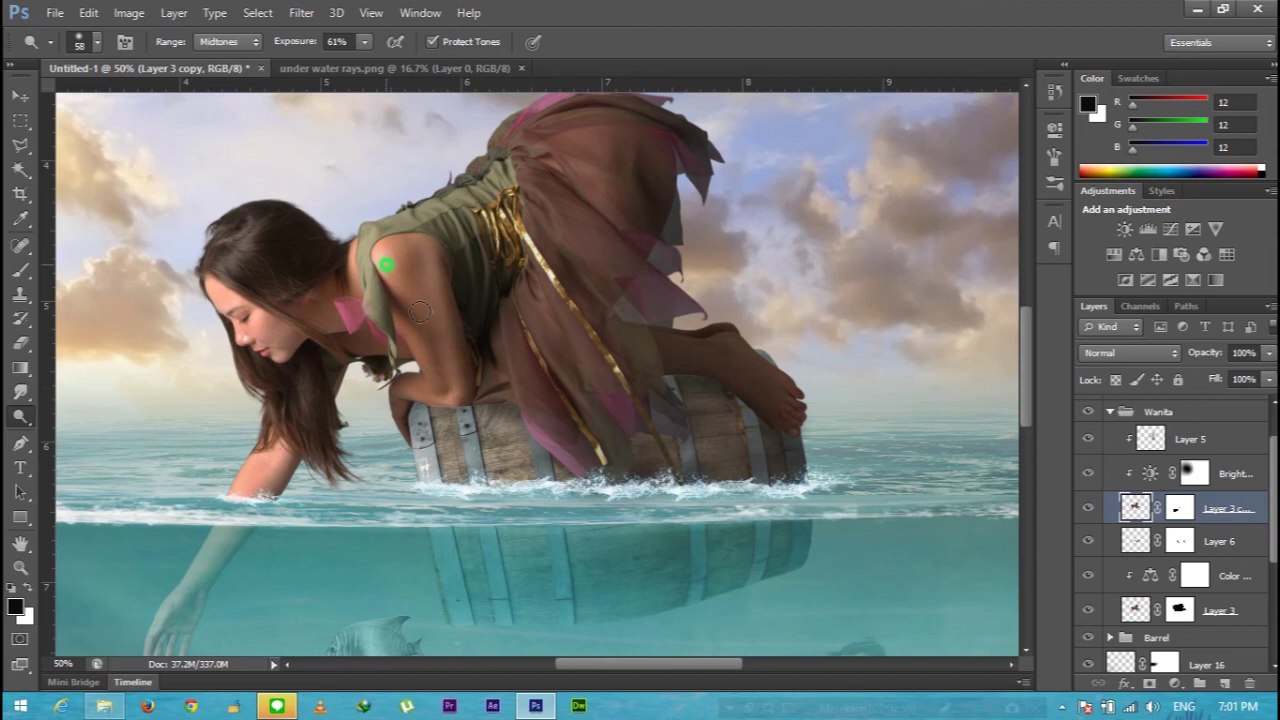
left_click_drag(383, 252, 415, 360)
left_click_drag(664, 663, 629, 660)
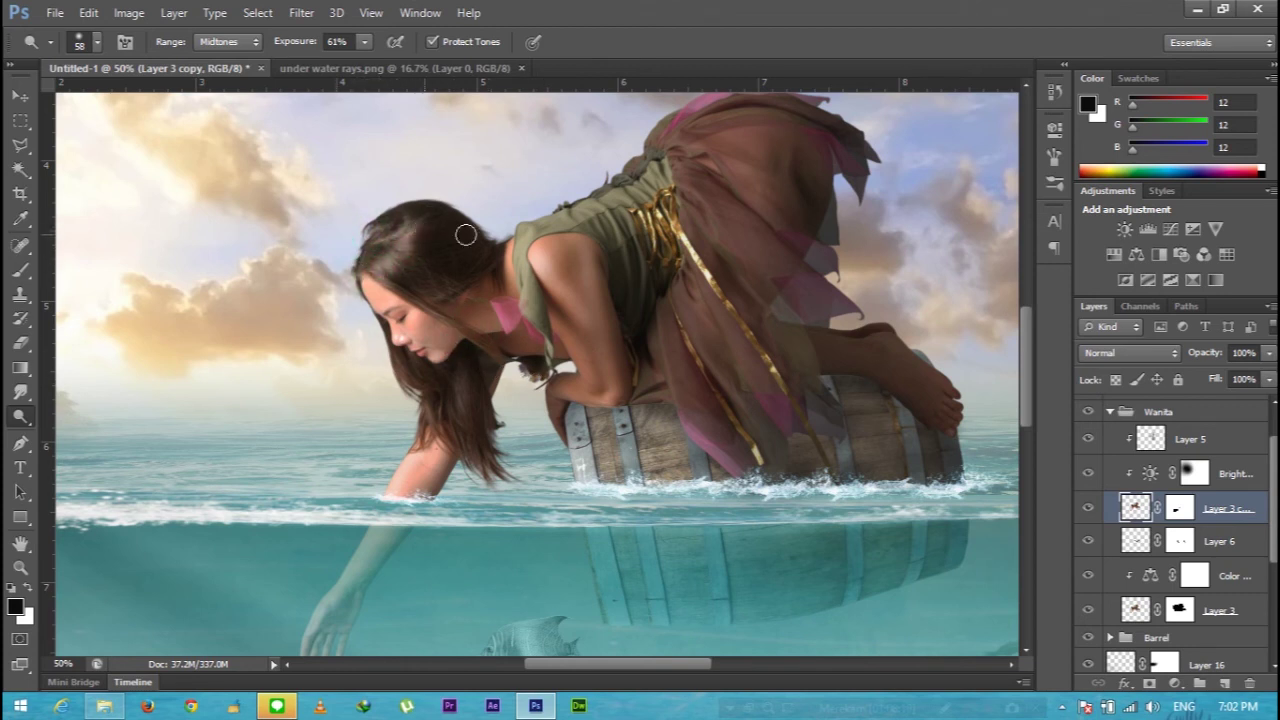
left_click_drag(612, 183, 554, 201)
scroll(554, 201, "up", 3)
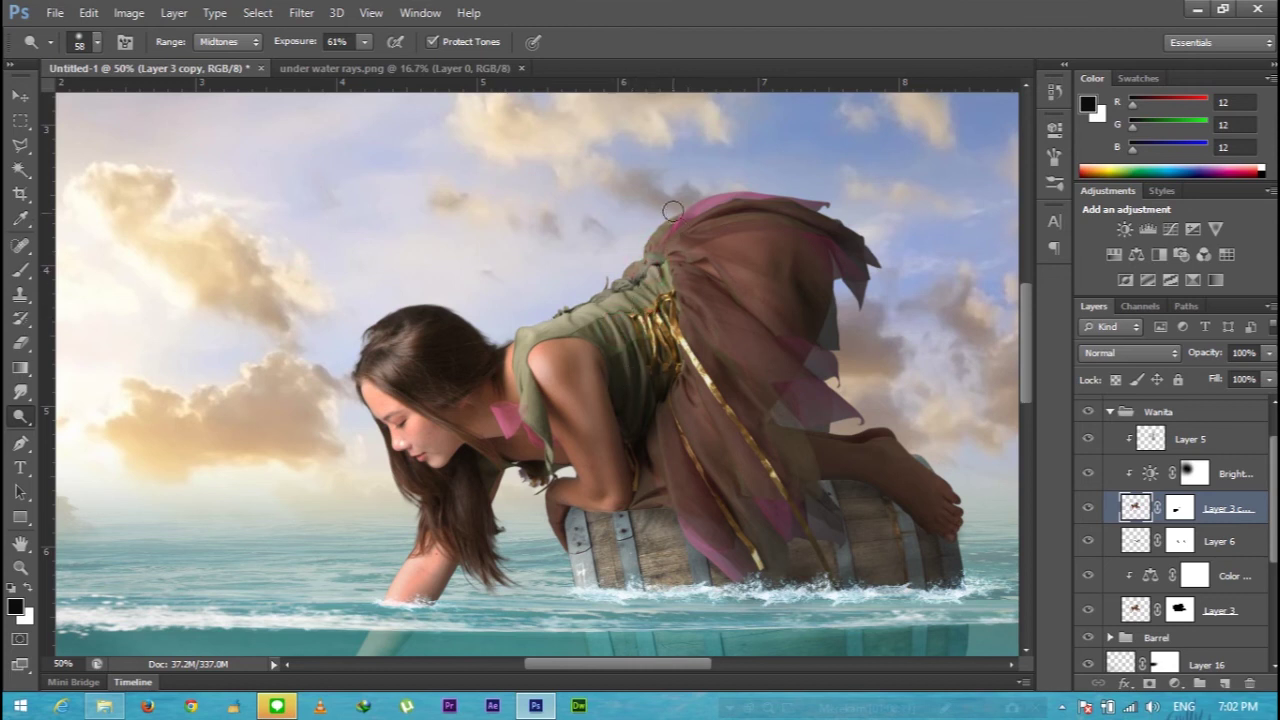
left_click_drag(673, 212, 861, 203)
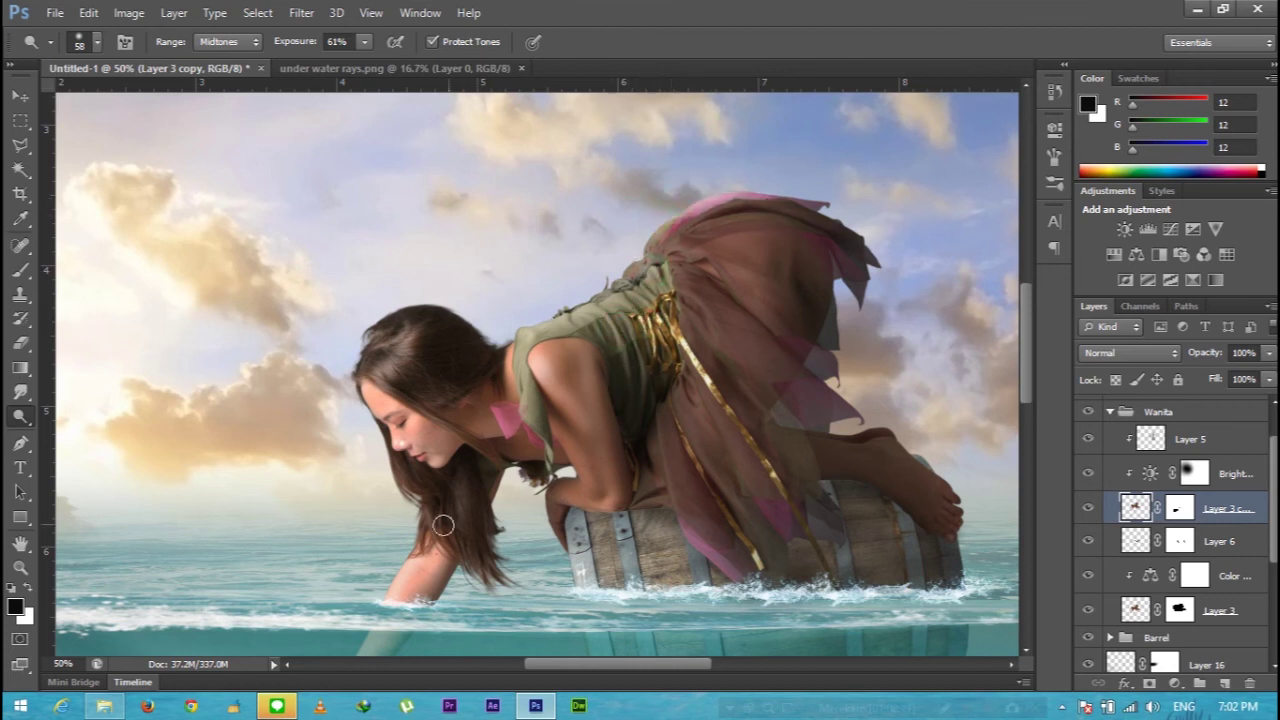
scroll(505, 528, "down", 3)
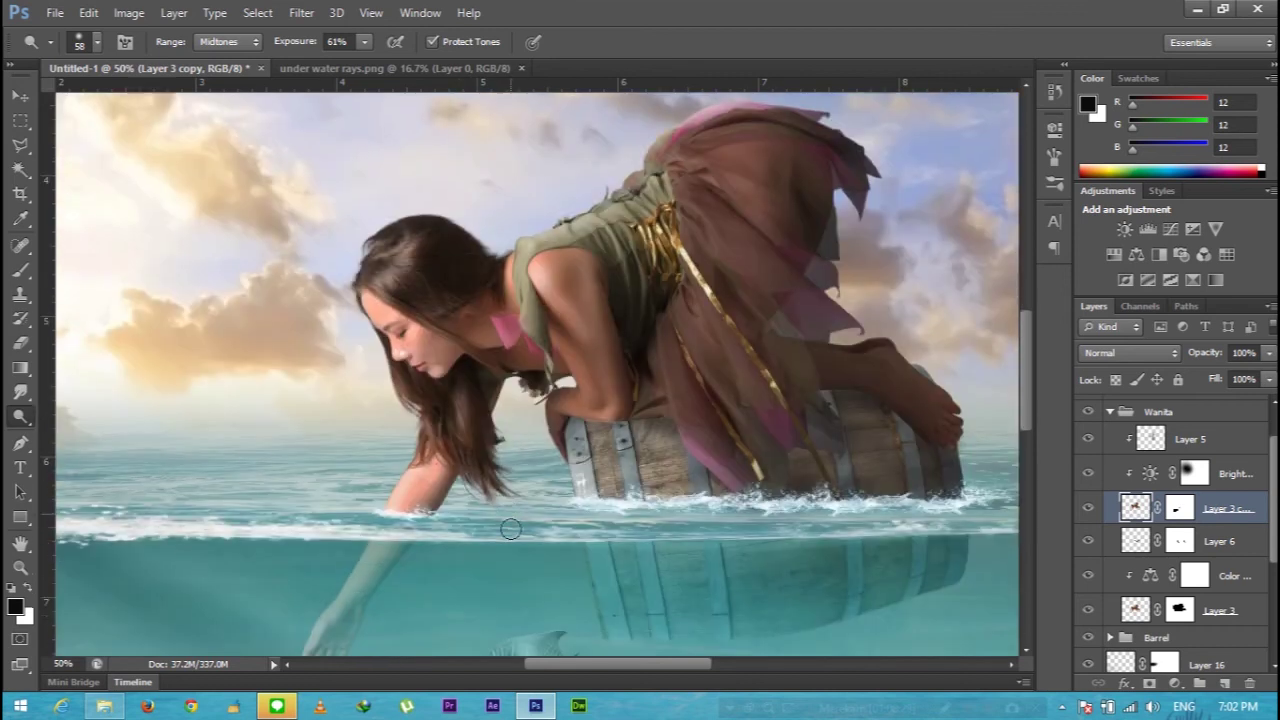
scroll(510, 528, "down", 2)
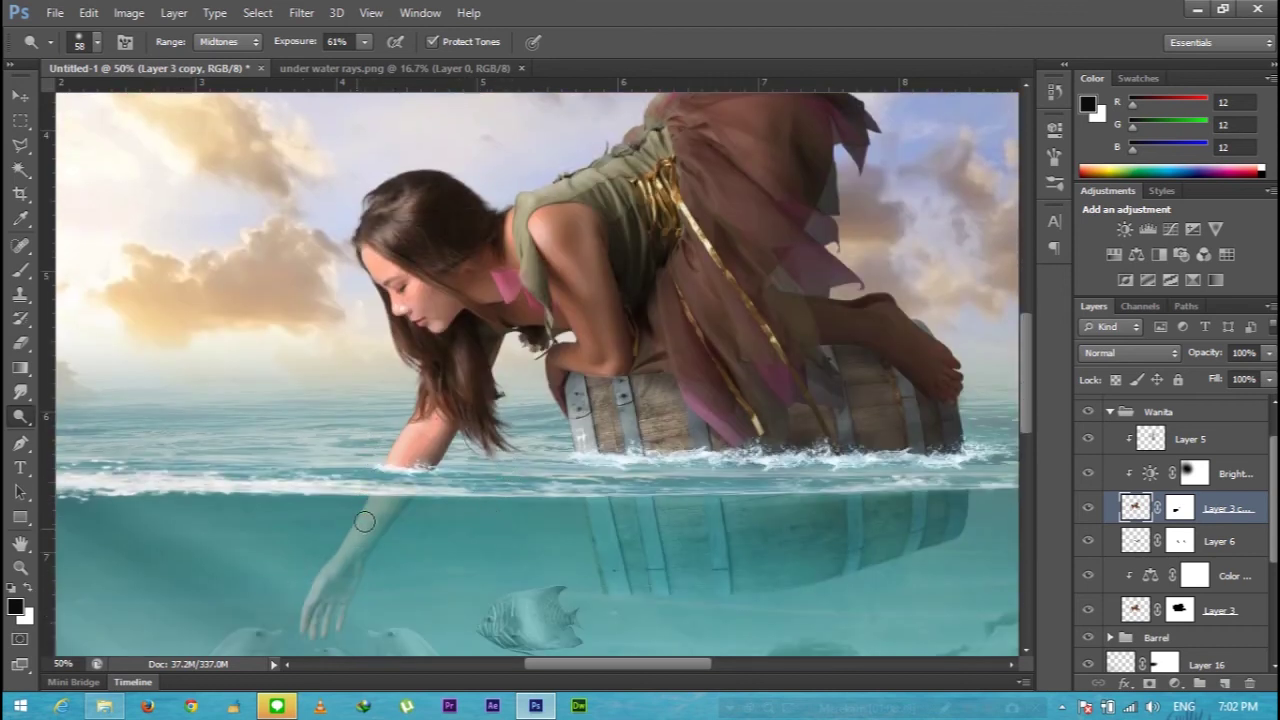
- Check Layer 3 and Layer 6, then reselect Layer 3 copy in the Wanita group
left_click(1157, 607)
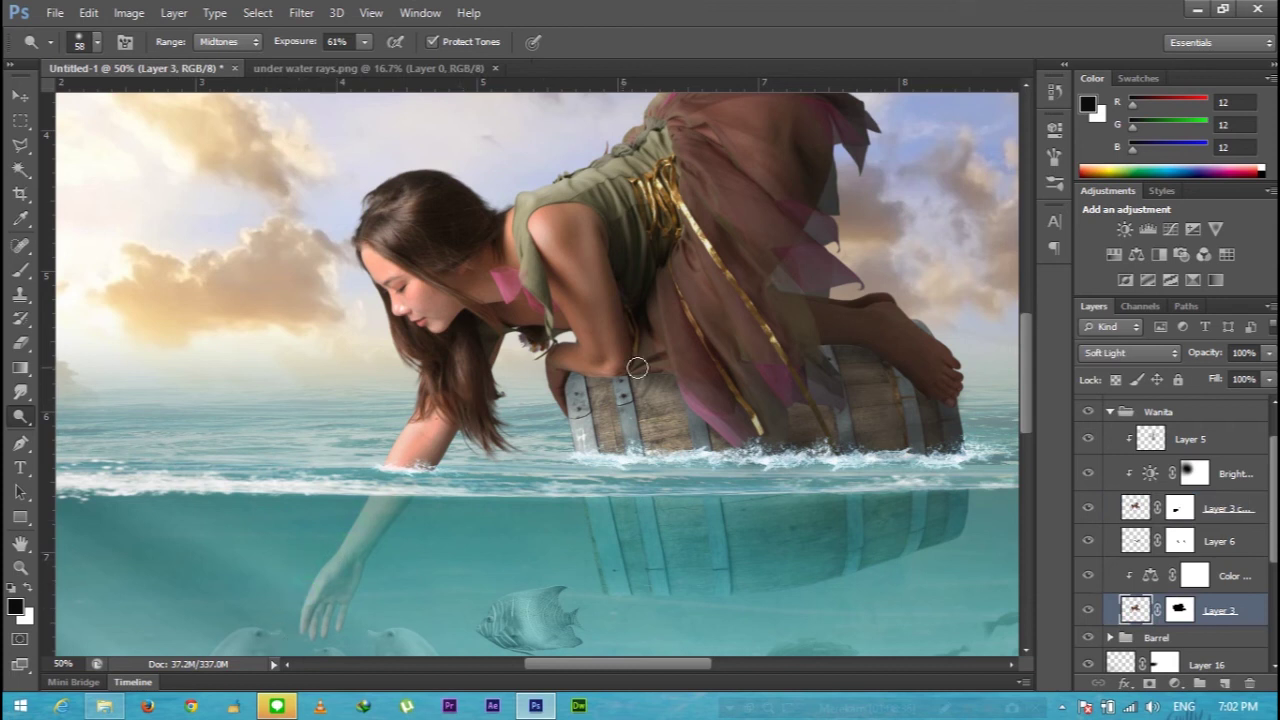
left_click(1140, 543)
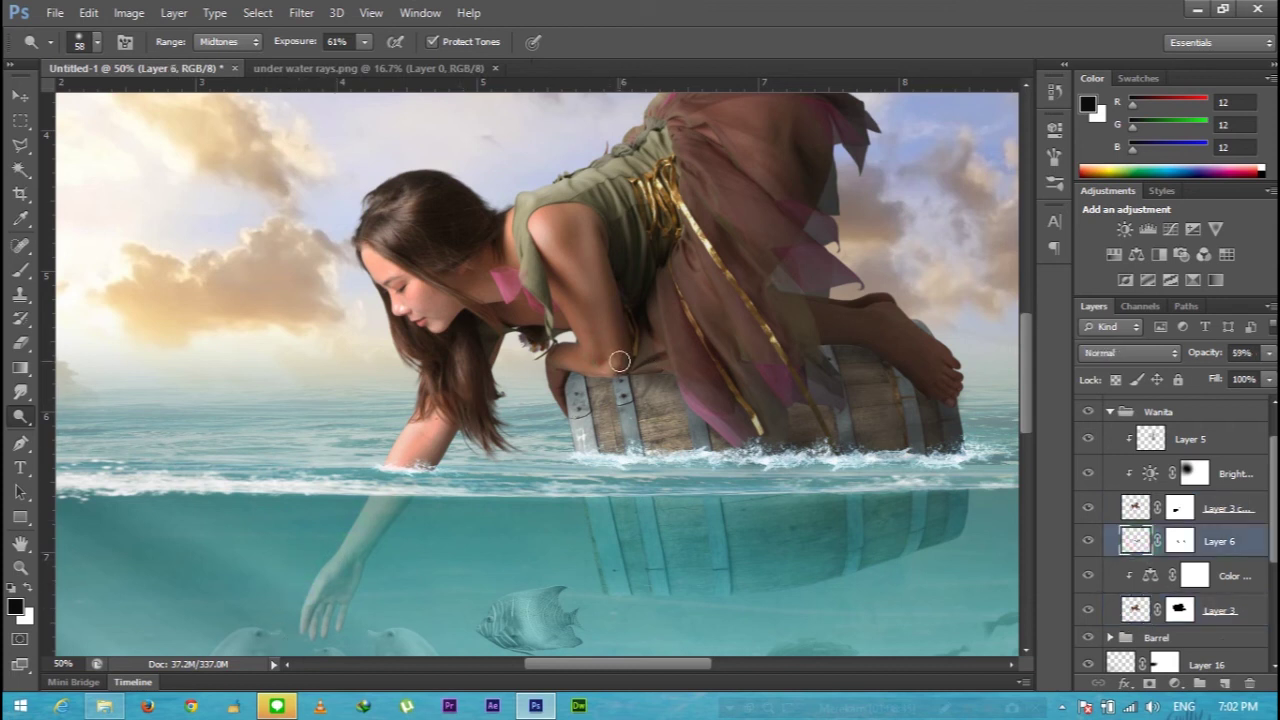
left_click(1135, 510)
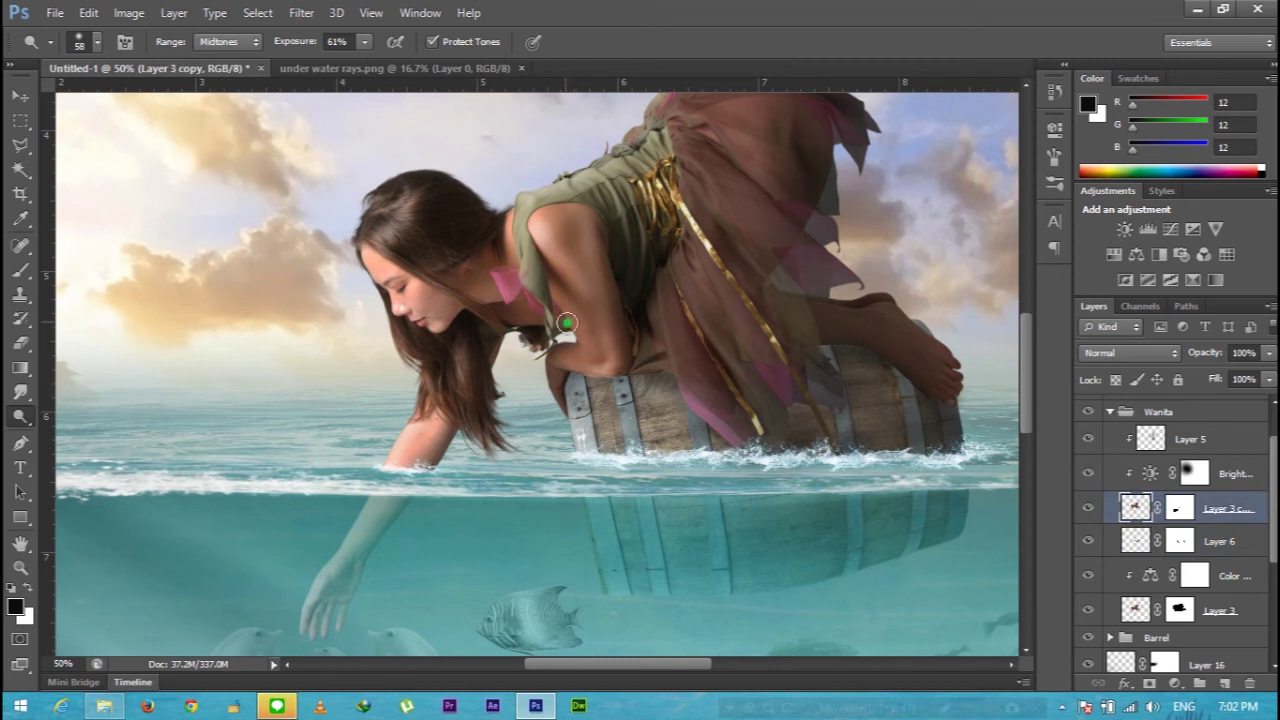
scroll(750, 390, "down", 1)
scroll(750, 390, "down", 1)
scroll(750, 390, "down", 1)
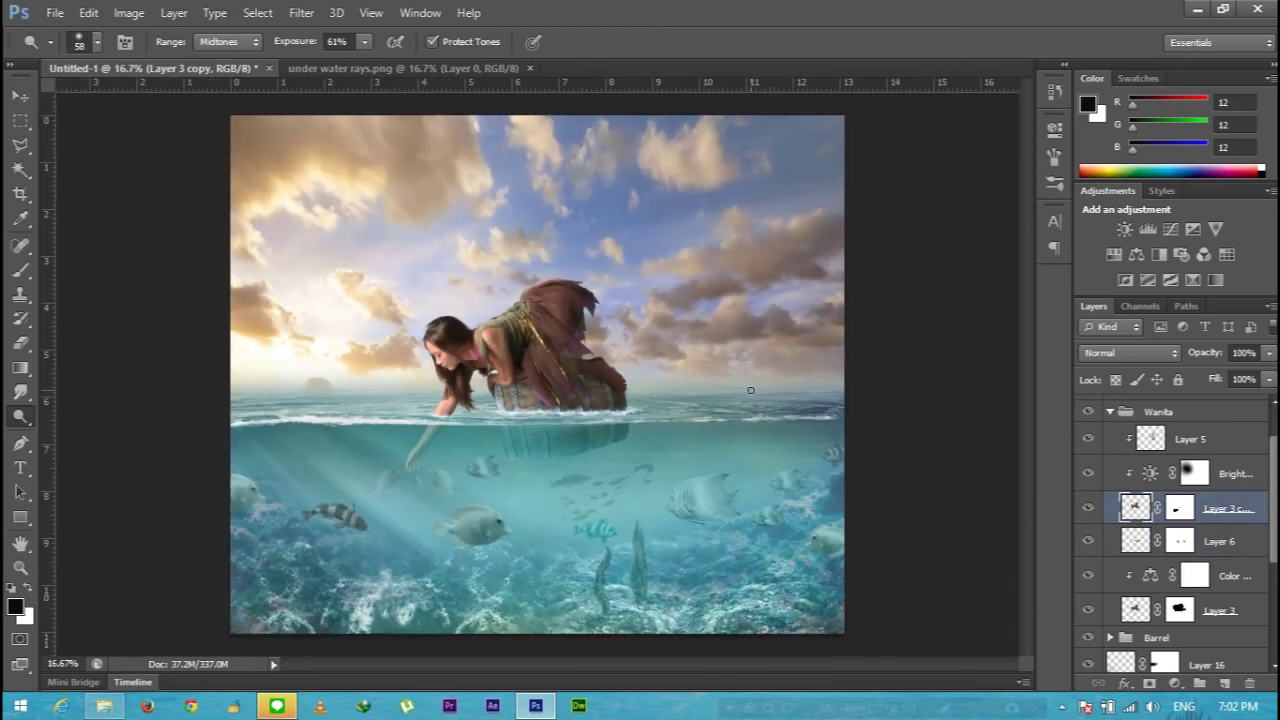
scroll(1274, 503, "up", 1)
- Add Layer 17 clipped to Layer 5 and set the foreground colour to light orange #fad587
left_click(1240, 465)
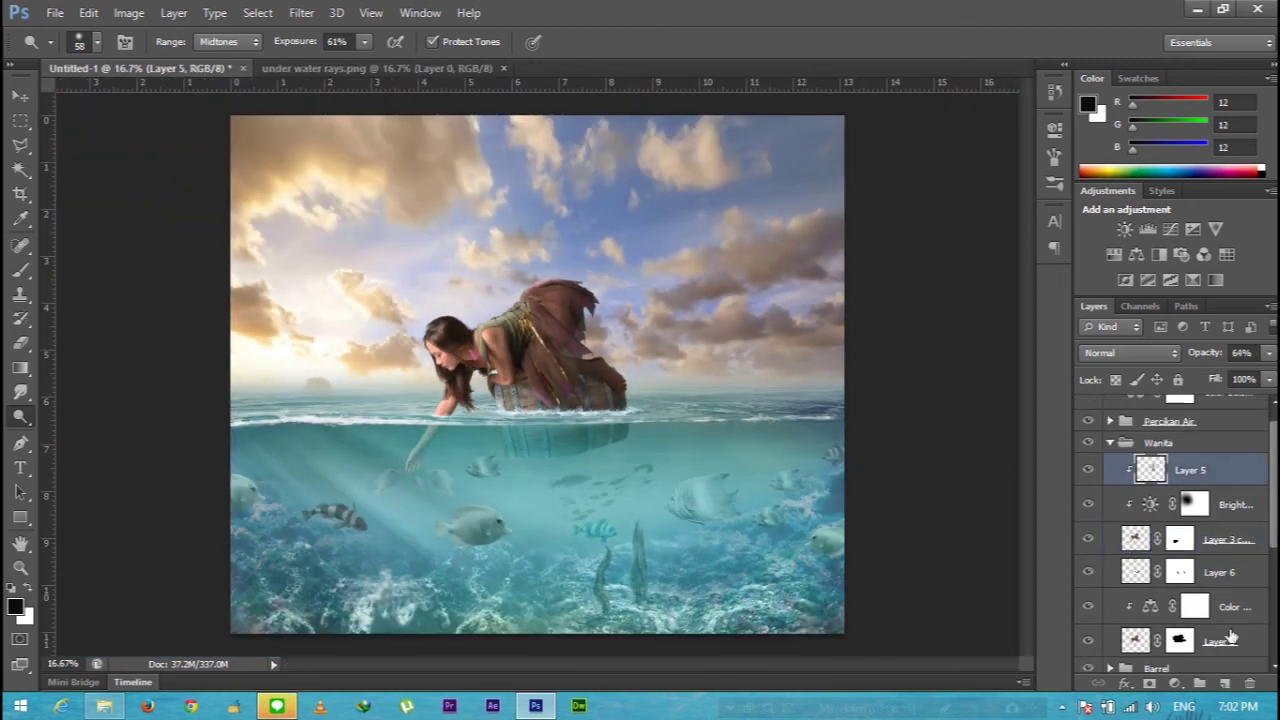
left_click(1225, 683)
left_click(1200, 480, "alt")
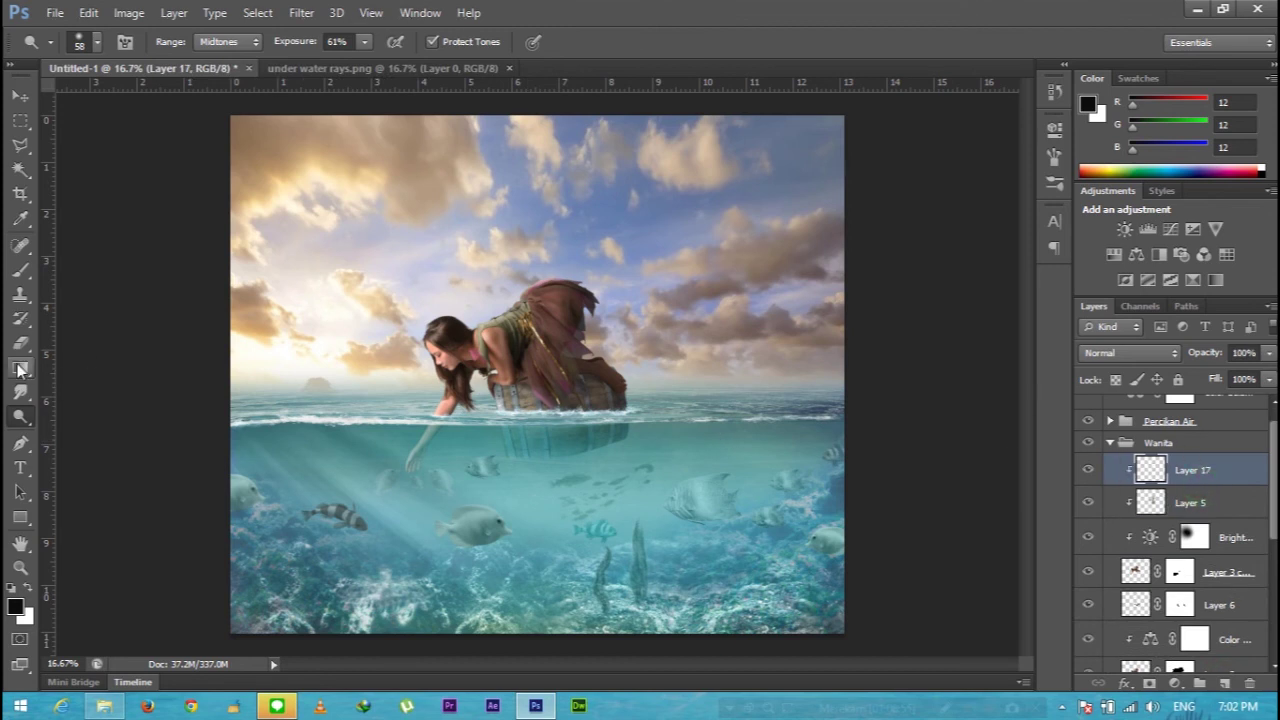
left_click(16, 607)
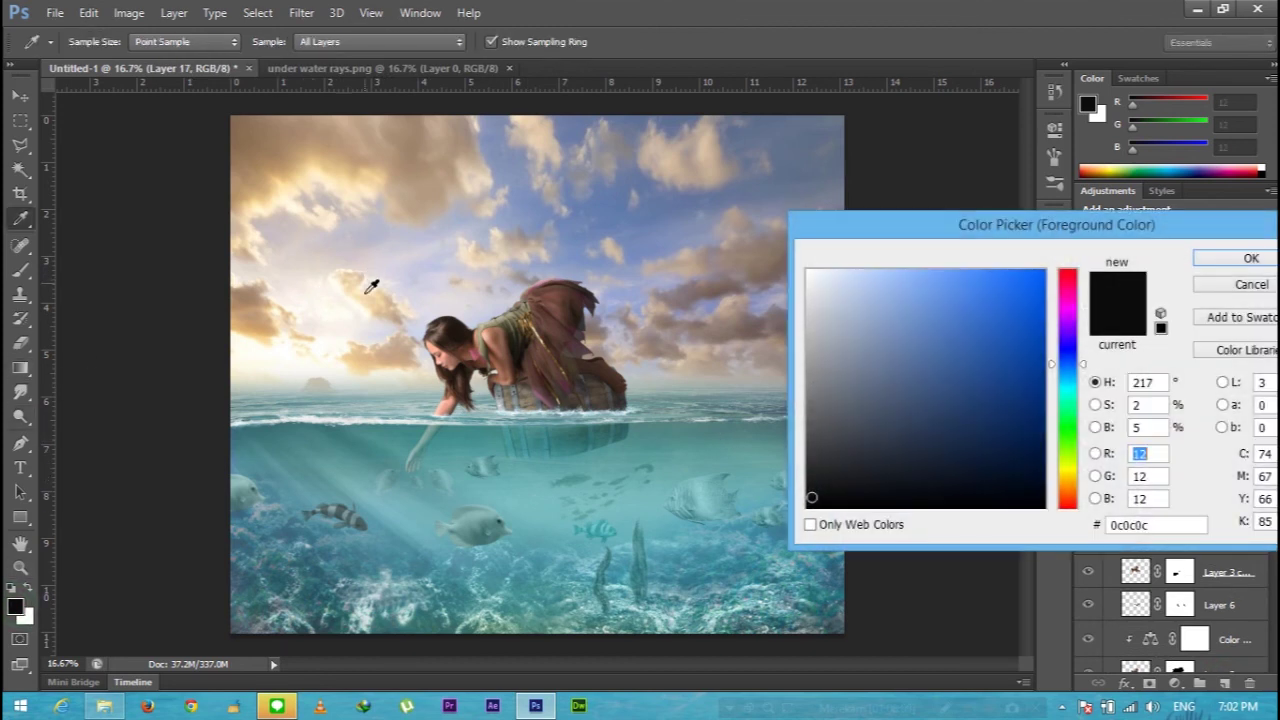
left_click(296, 181)
left_click_drag(908, 279, 915, 273)
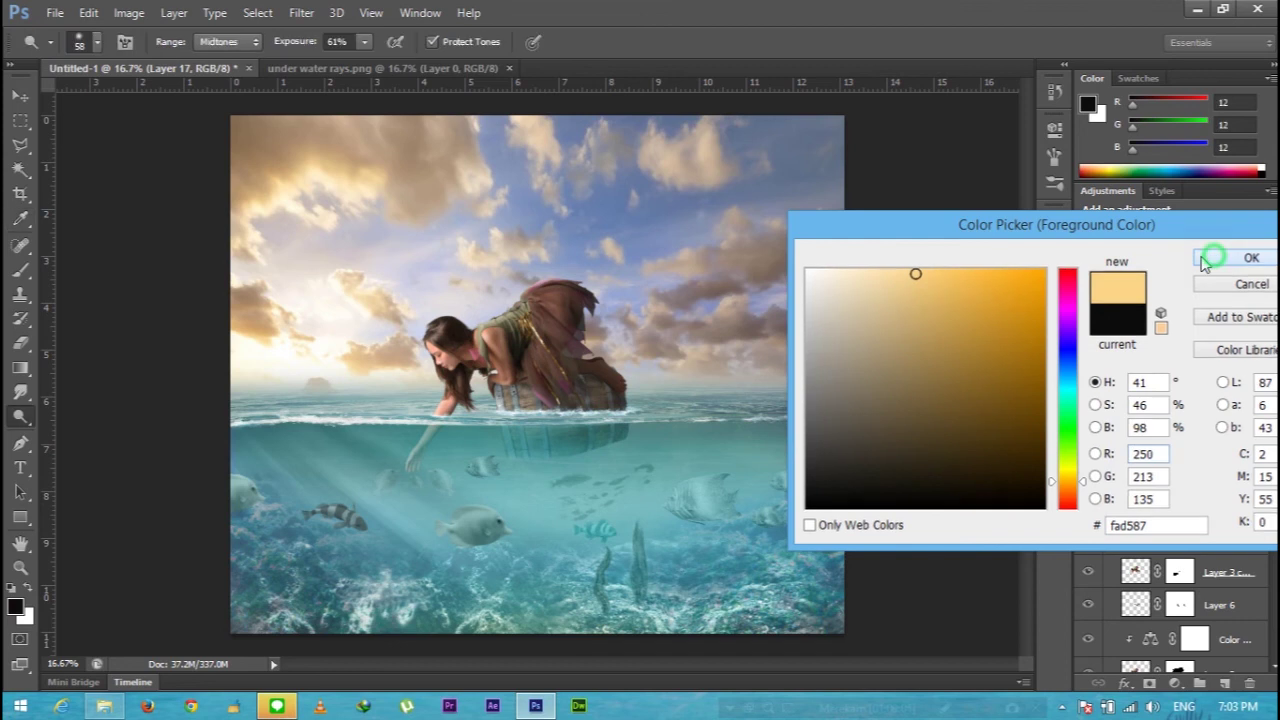
left_click(1204, 260)
- Set up a 78 px brush at 100% opacity, zoomed in to 33.3% on the woman
key("b")
left_click(90, 42)
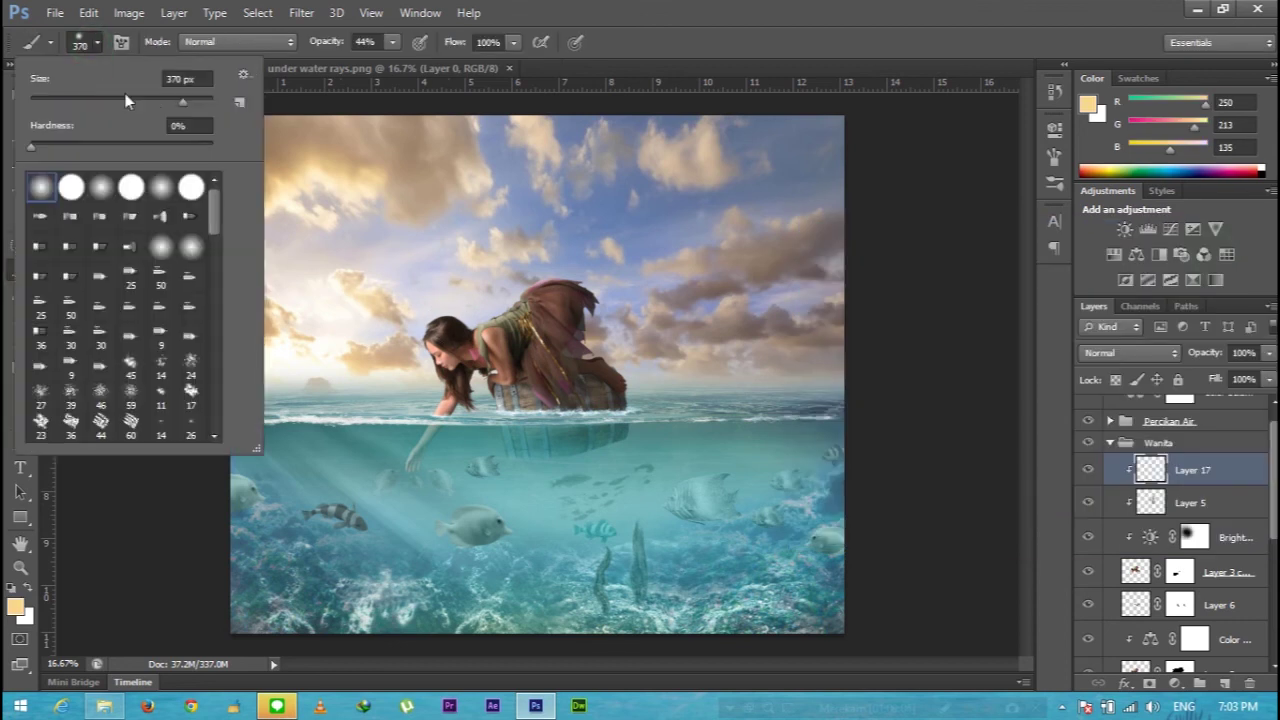
left_click(162, 102)
key("ctrl+plus")
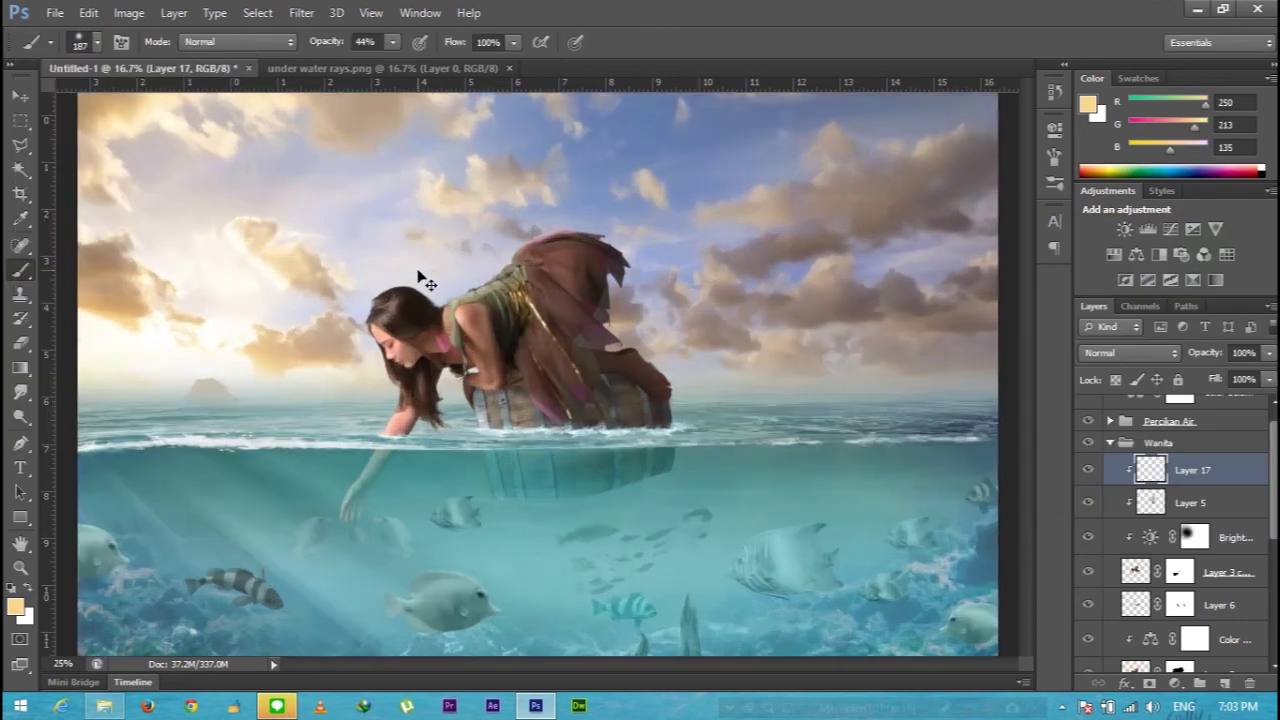
key("ctrl+plus")
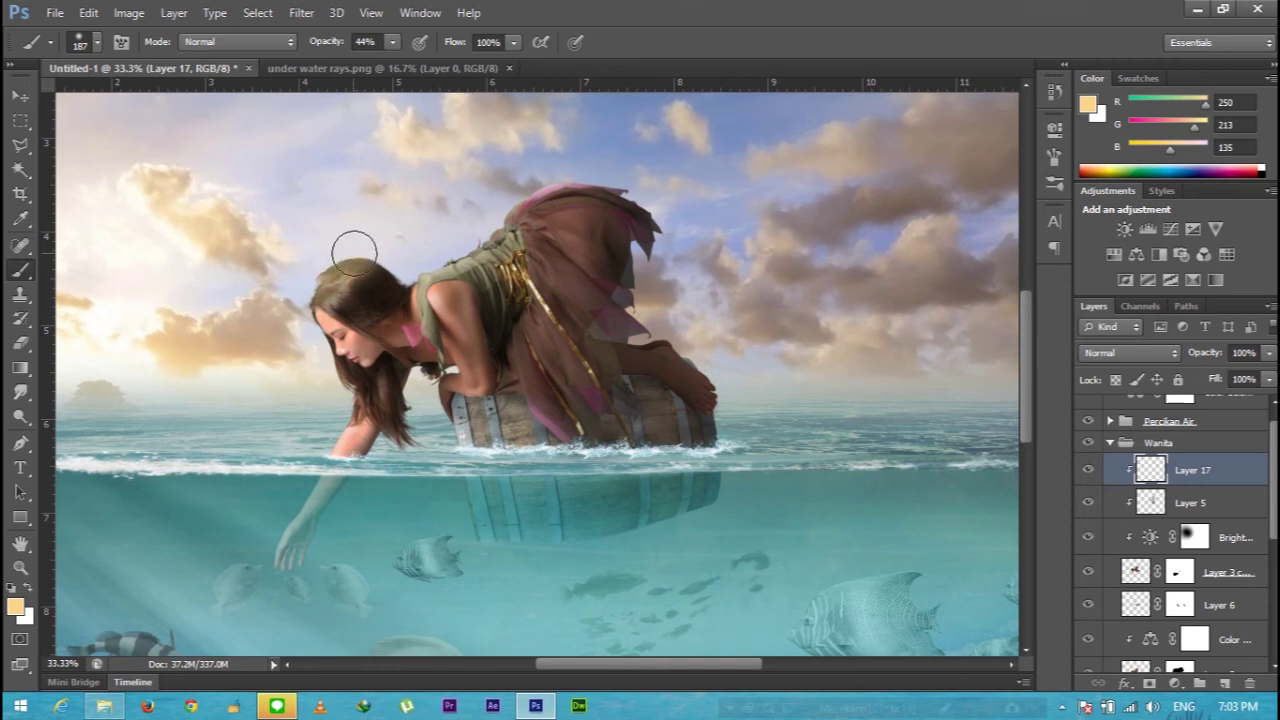
left_click_drag(395, 64, 445, 64)
left_click(96, 42)
left_click_drag(120, 97, 70, 97)
left_click(305, 287)
- Paint the orange rim glow along the woman's hair, back, shoulders, face, neck and arm
left_click_drag(302, 287, 478, 250)
key("ctrl+z")
left_click(313, 292)
mouse_move(329, 272)
left_mouse_down()
mouse_move(548, 190)
mouse_move(625, 190)
left_mouse_up()
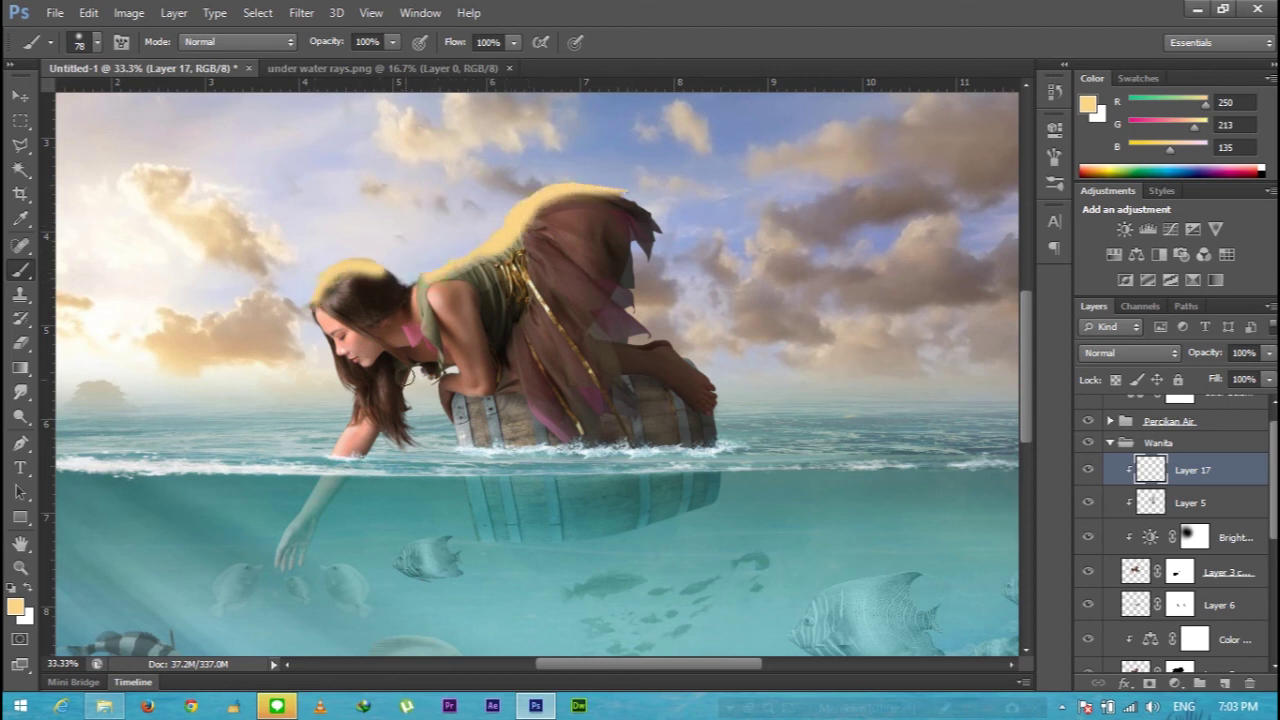
left_click_drag(427, 304, 452, 378)
mouse_move(318, 331)
left_mouse_down()
mouse_move(358, 422)
mouse_move(368, 405)
mouse_move(393, 440)
left_mouse_up()
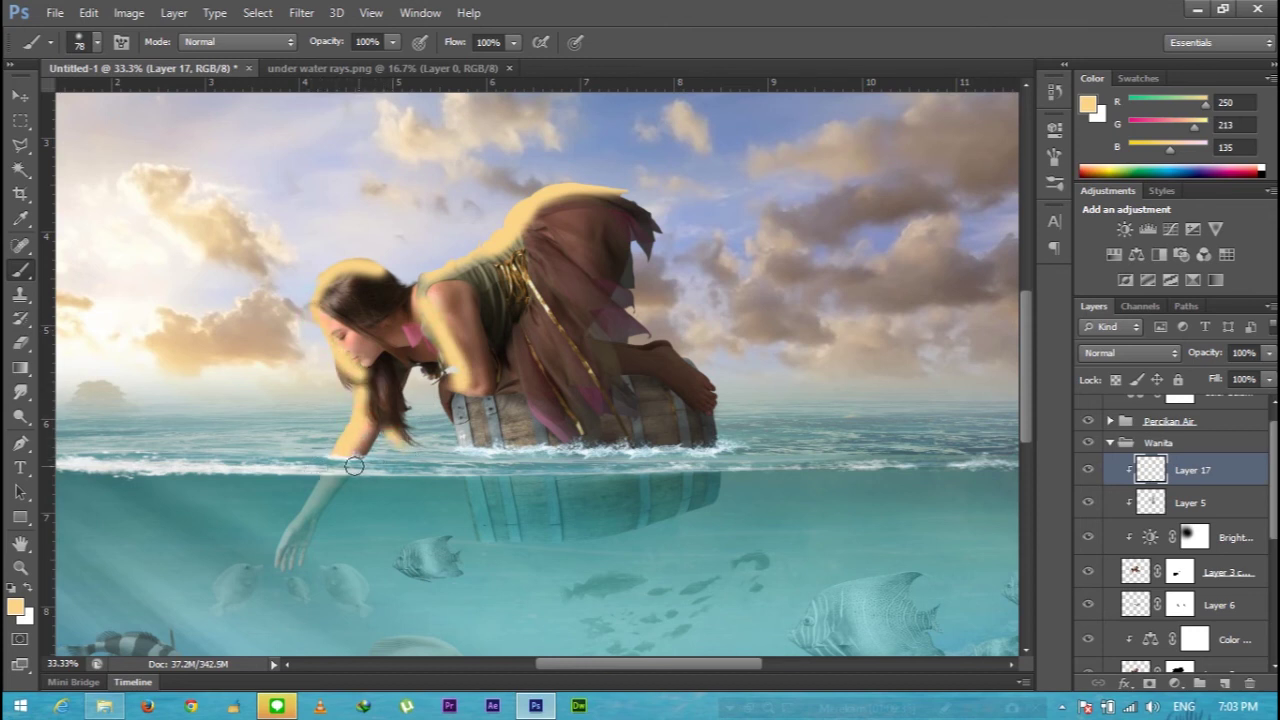
left_click_drag(428, 299, 432, 369)
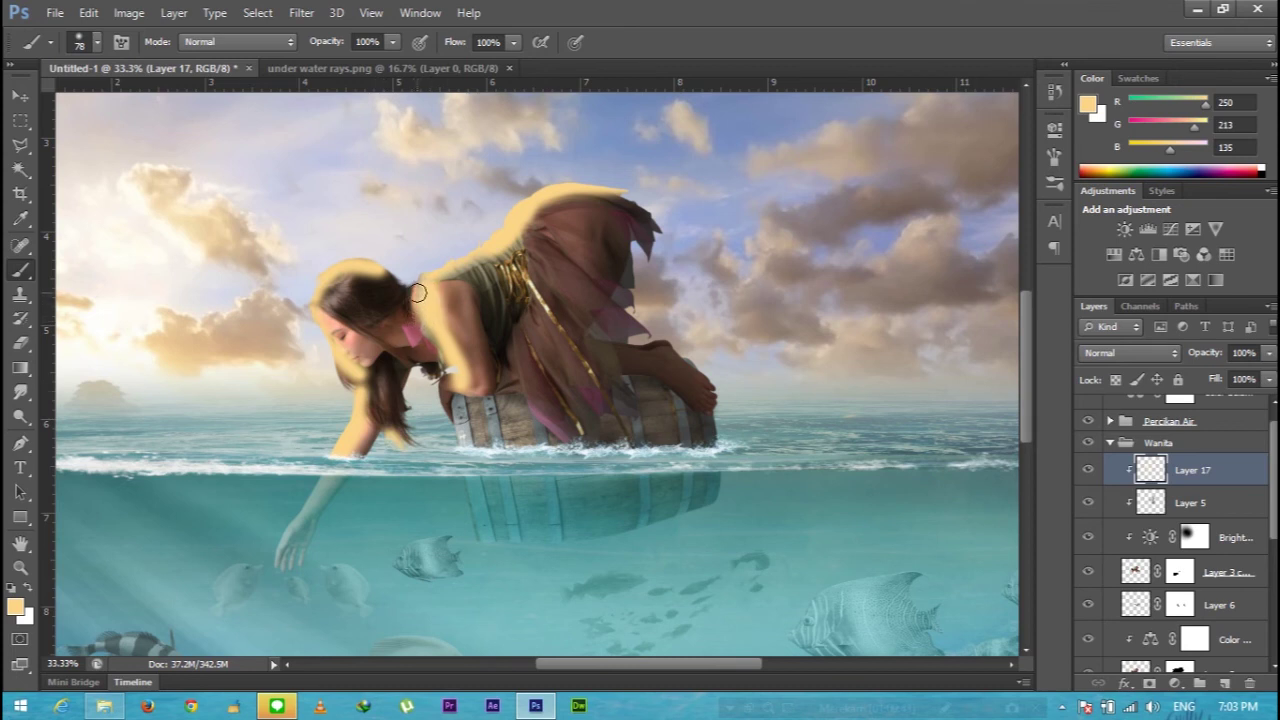
left_click_drag(418, 292, 436, 398)
left_click(434, 342)
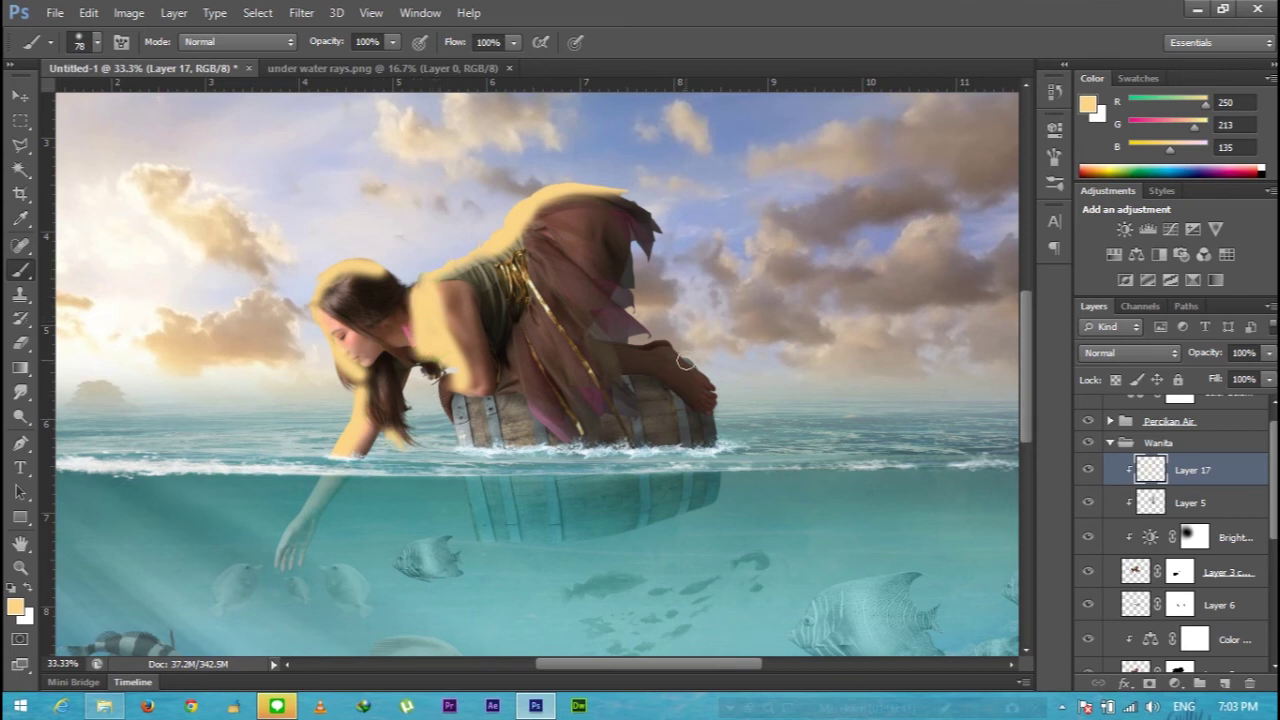
left_click(301, 12)
mouse_move(400, 202)
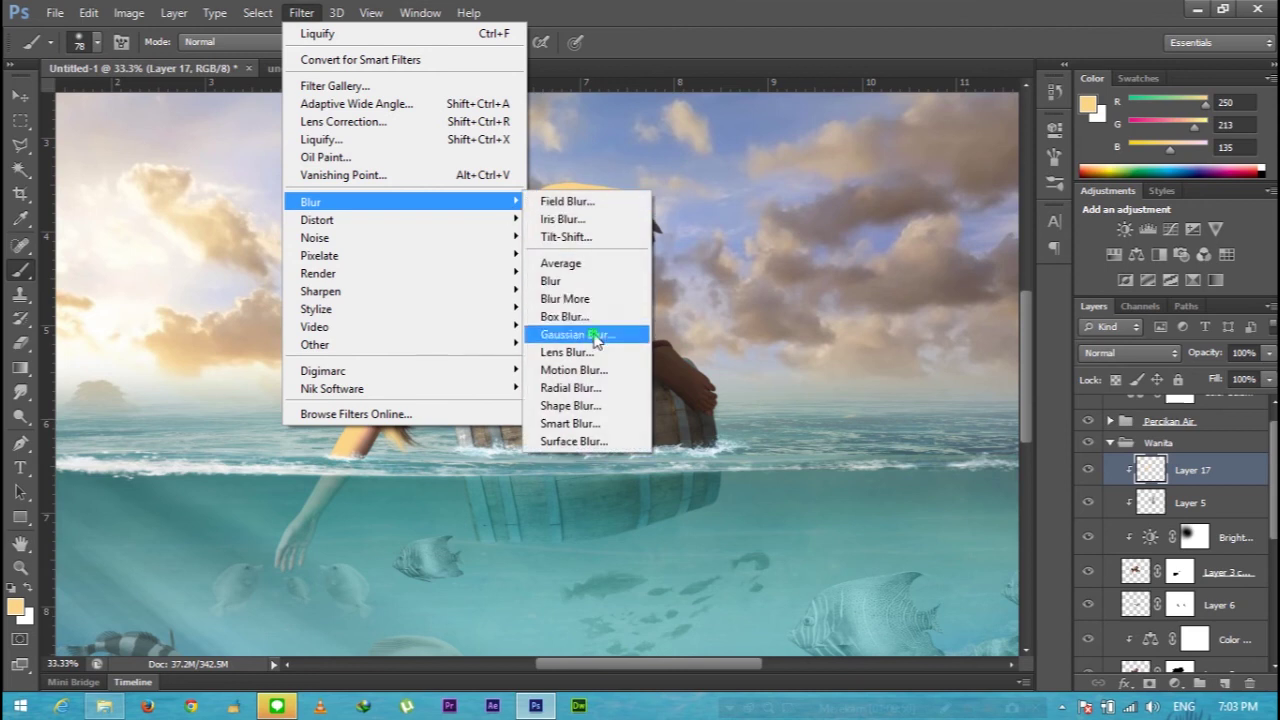
- Gaussian-blur Layer 17 with a 66.4 px radius
left_click(595, 329)
mouse_move(1070, 485)
left_mouse_down()
mouse_move(1096, 486)
mouse_move(1076, 483)
left_mouse_up()
left_click(1209, 233)
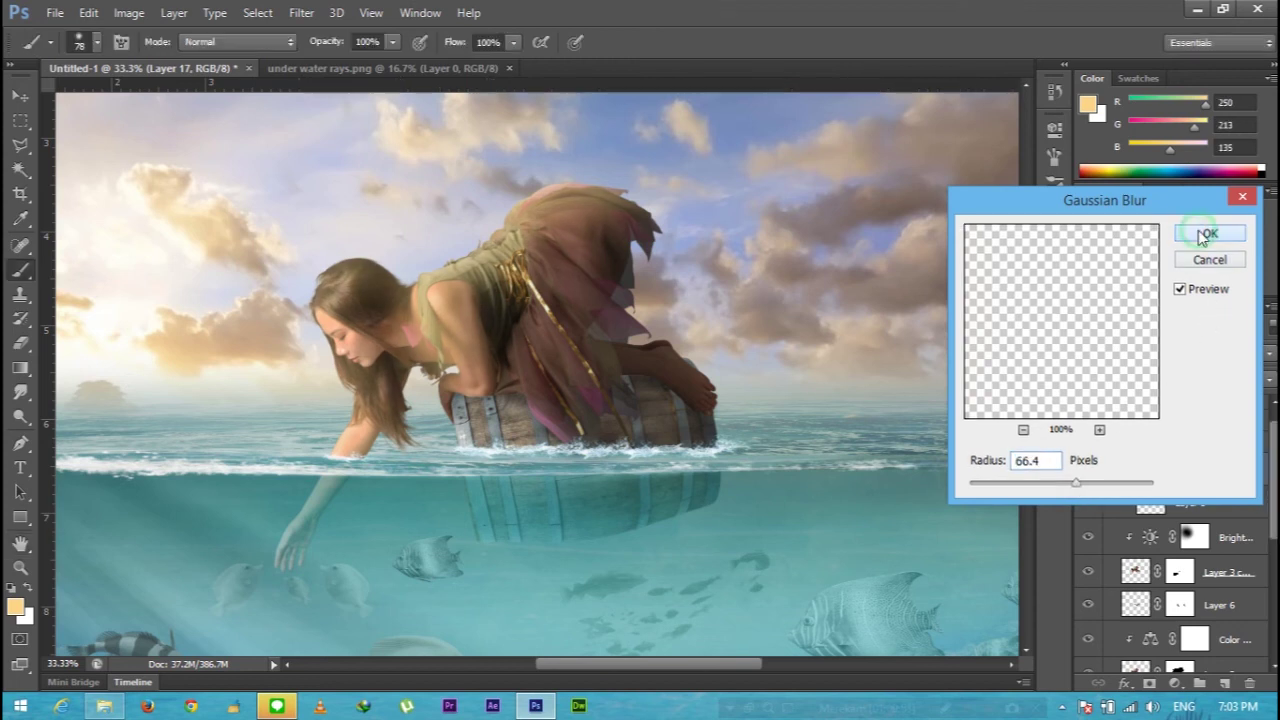
- Add a layer mask to Layer 17 and fade it with a radial gradient near the woman
left_click(1175, 683)
left_click(20, 367)
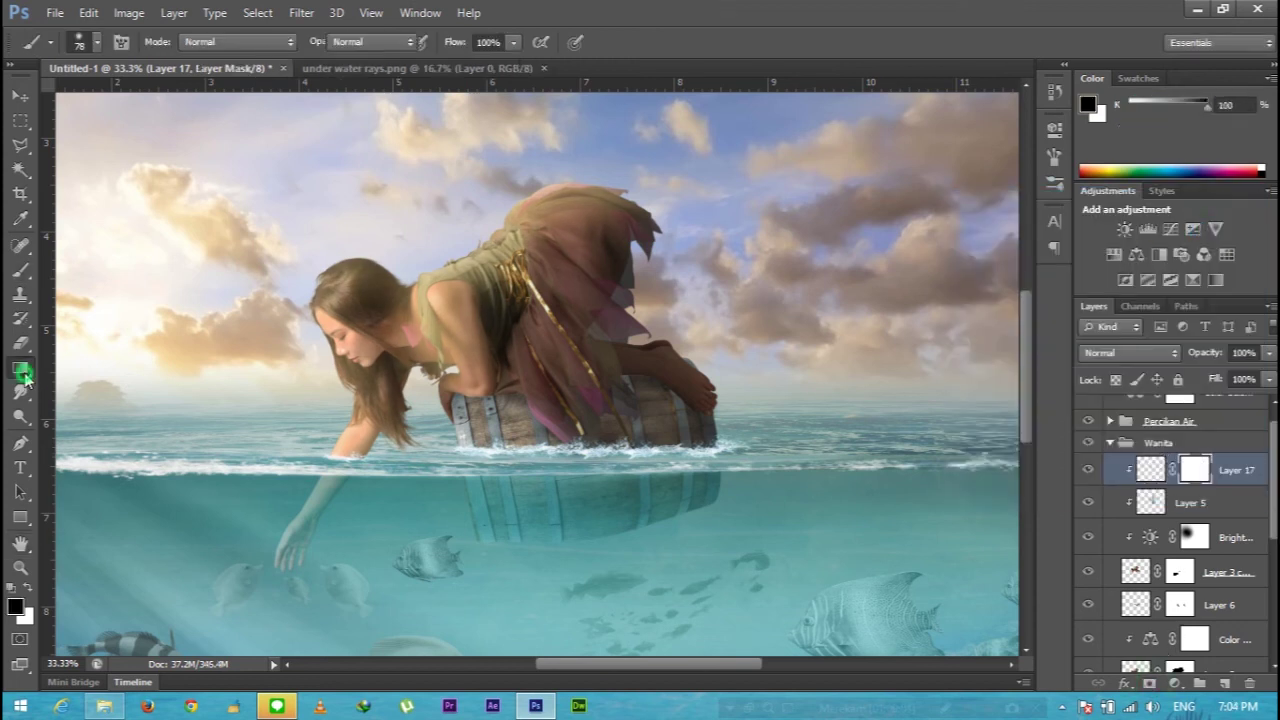
left_click_drag(748, 398, 443, 274)
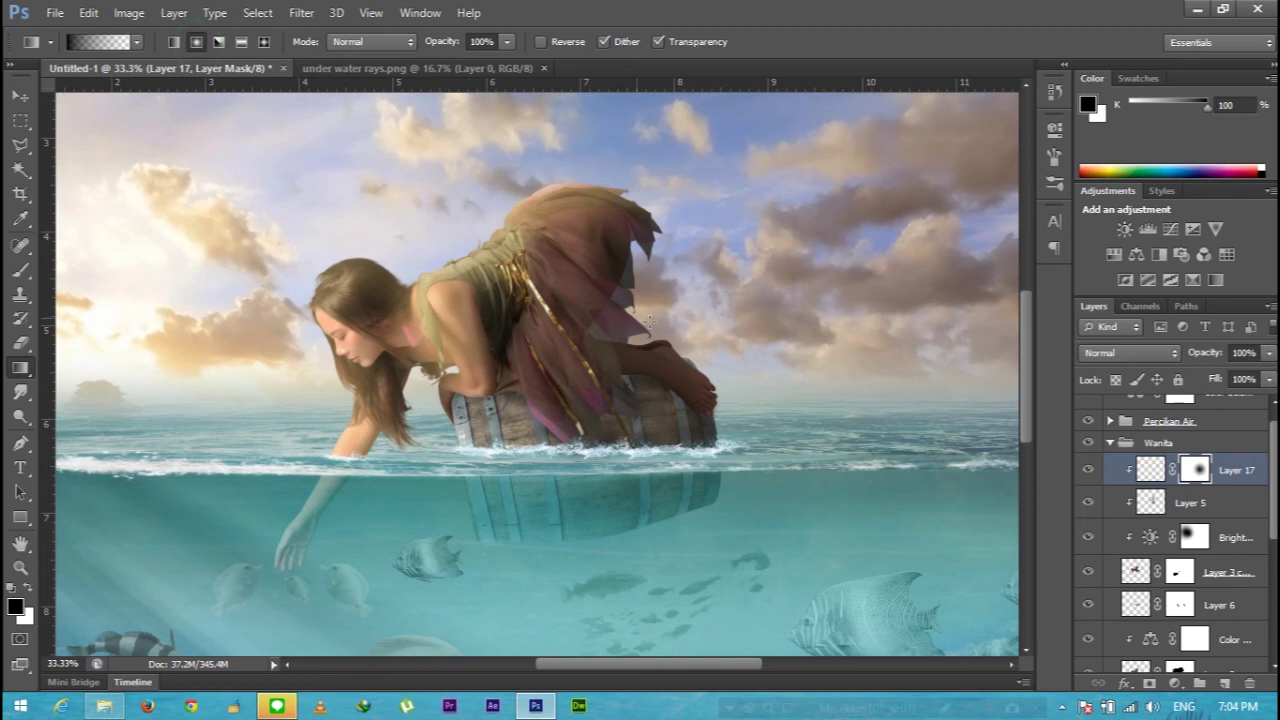
left_click_drag(700, 337, 496, 268)
- Mask the glow over the shoulder and arm with a 133 px, 44% brush, then shrink it to 53 px
left_click(20, 270)
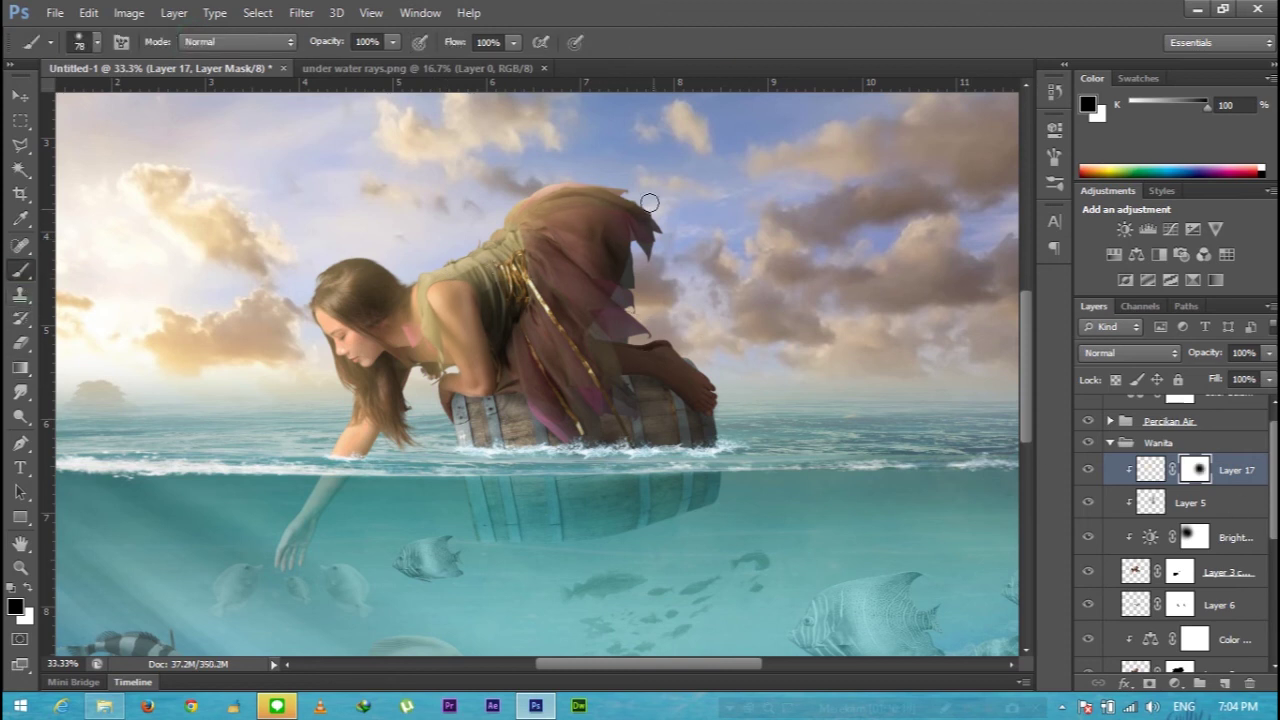
left_click(104, 44)
left_click(137, 104)
left_click(393, 42)
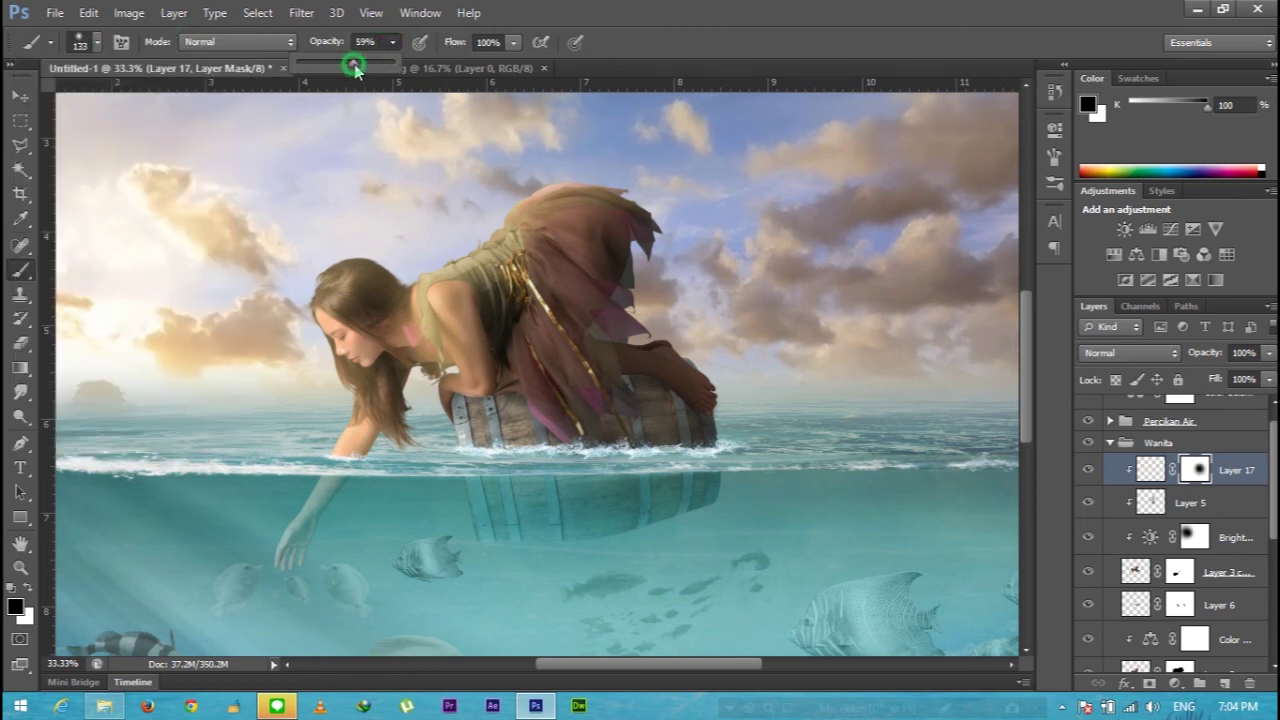
left_click_drag(331, 62, 335, 62)
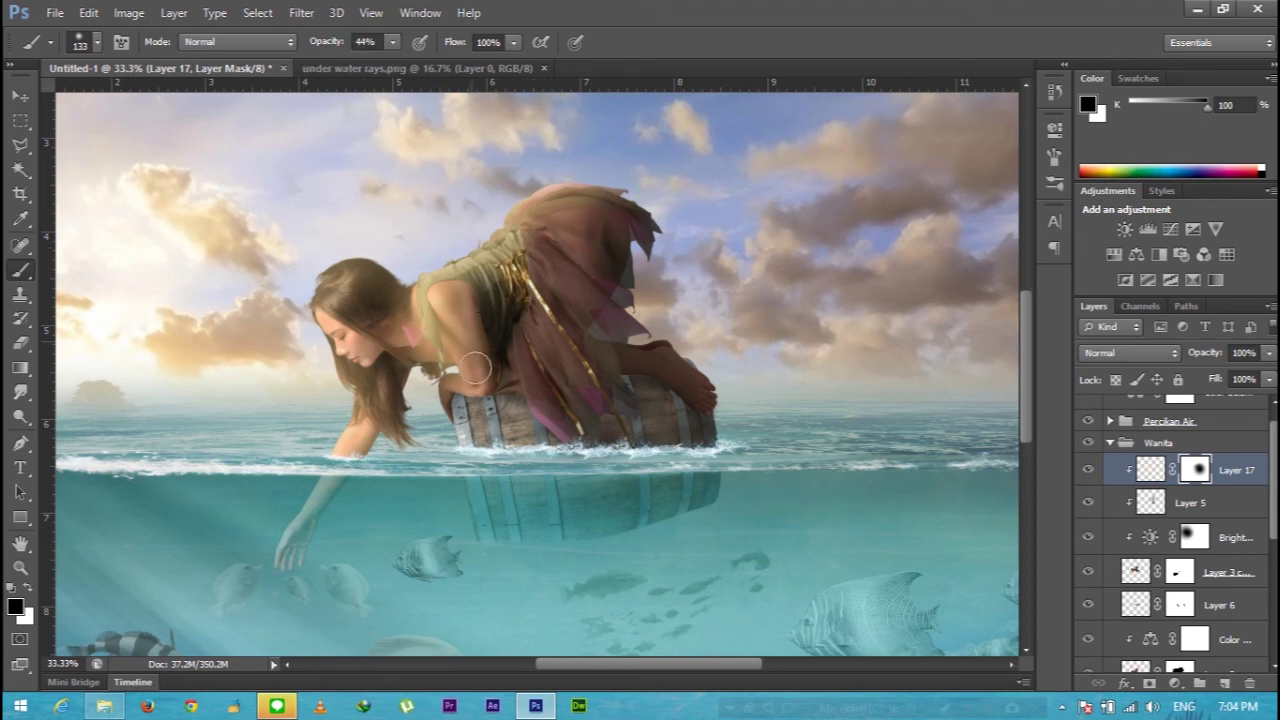
left_click_drag(483, 385, 465, 372)
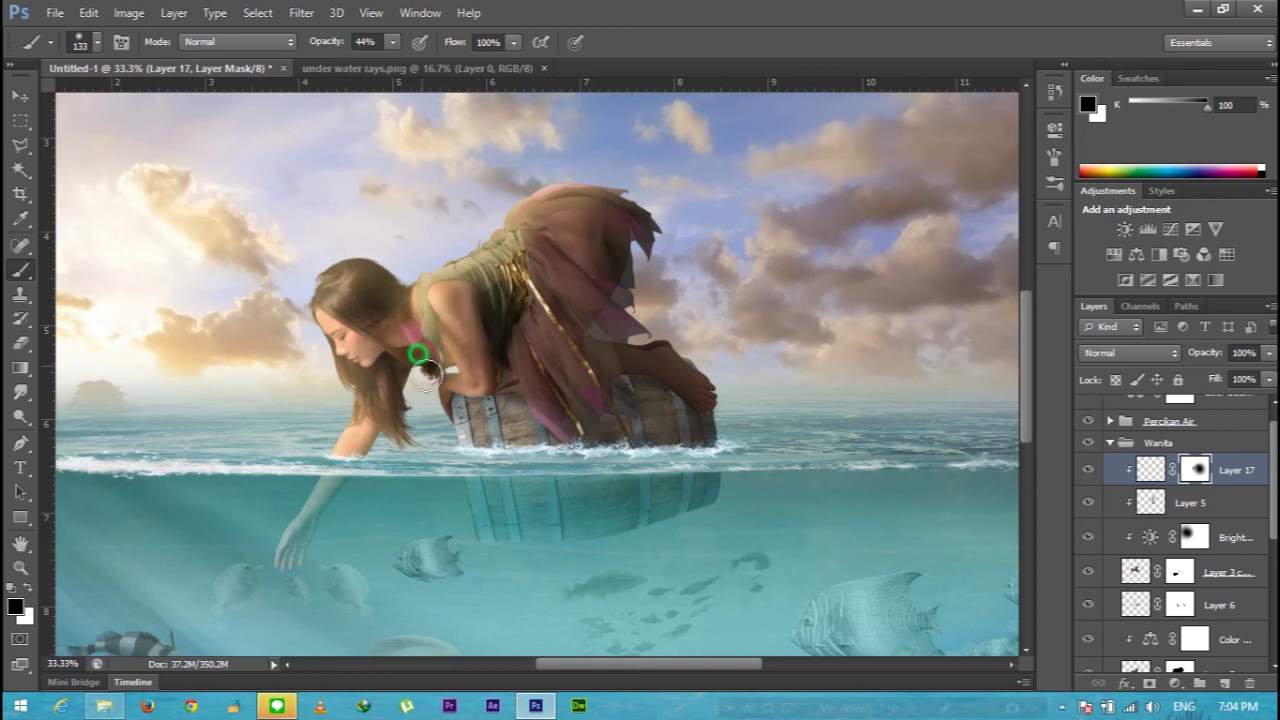
scroll(464, 372, "up", 3)
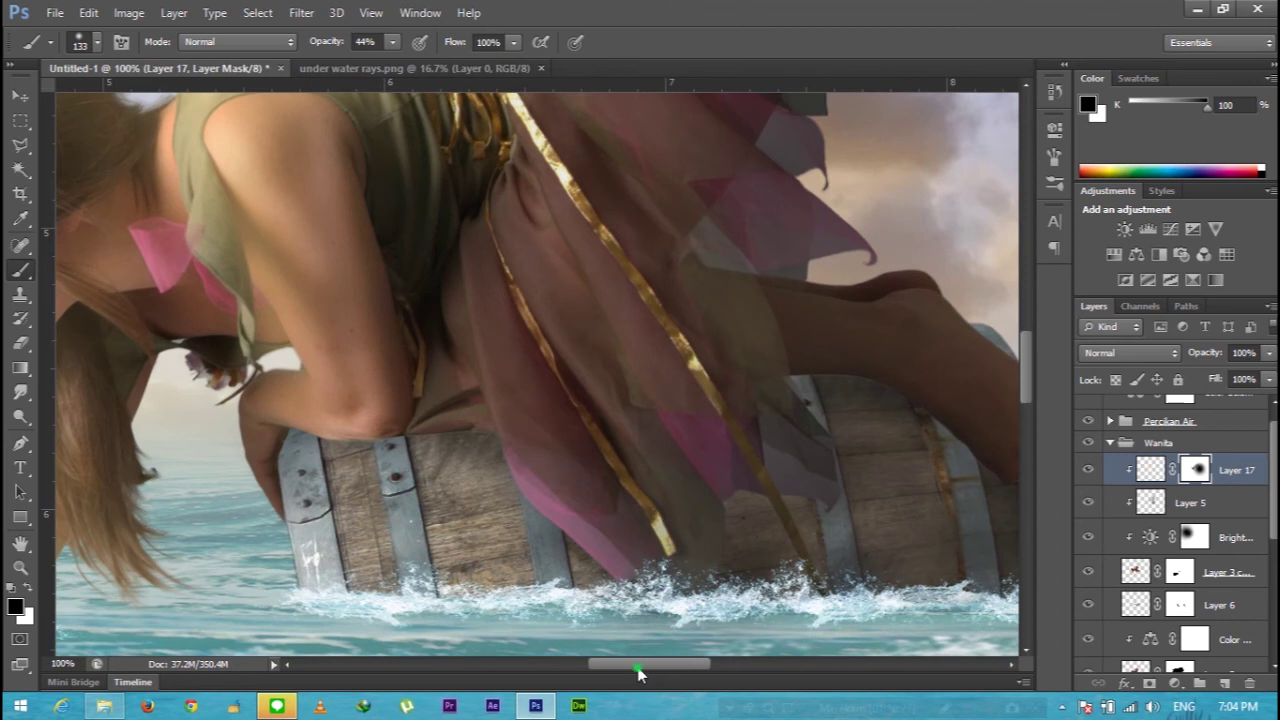
left_click_drag(205, 370, 640, 420)
scroll(640, 425, "up", 3)
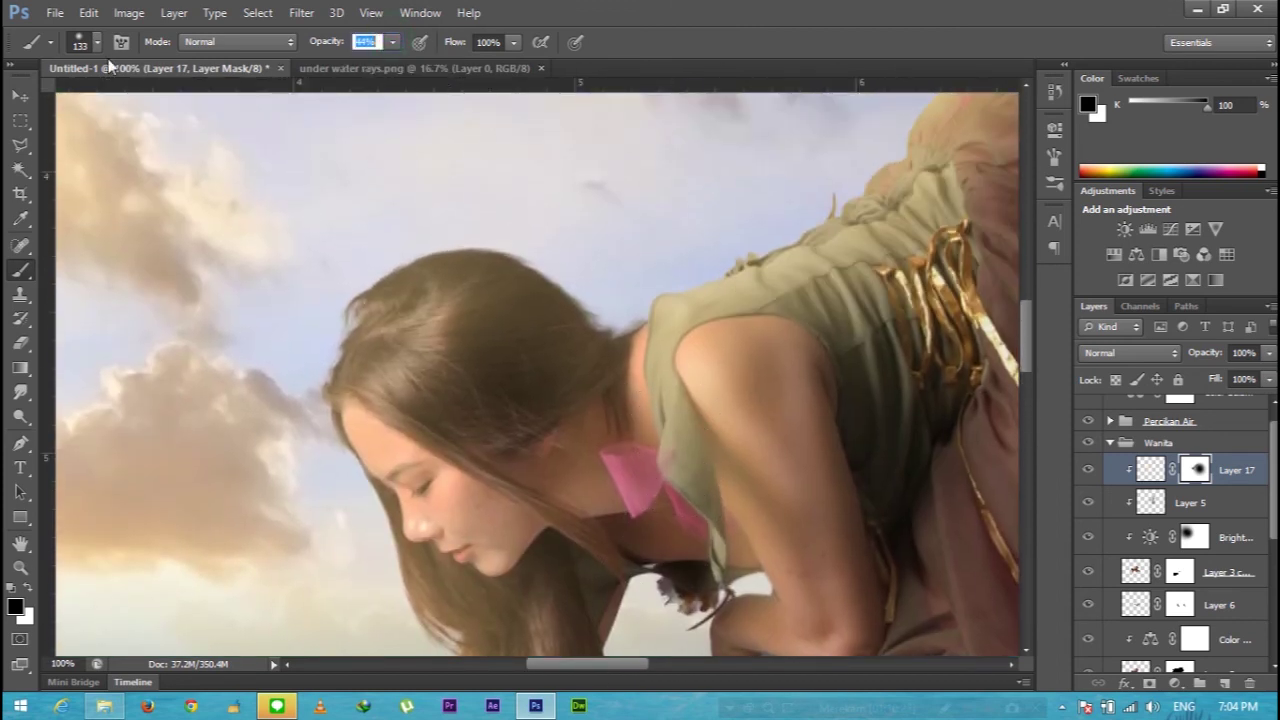
left_click(96, 42)
left_click(70, 101)
left_click(660, 417)
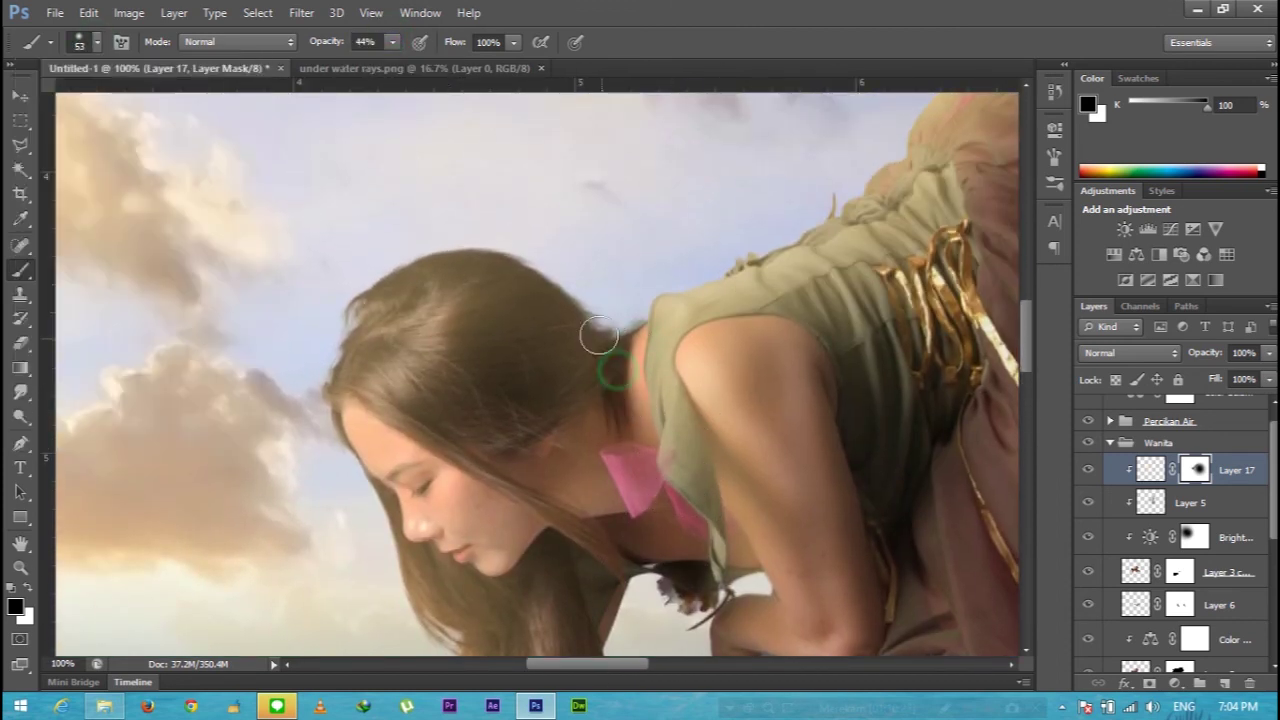
- Softly mask the glow along the hair and neck with 24% and then 12% brush strokes
mouse_move(559, 300)
left_mouse_down()
mouse_move(554, 260)
mouse_move(548, 337)
left_mouse_up()
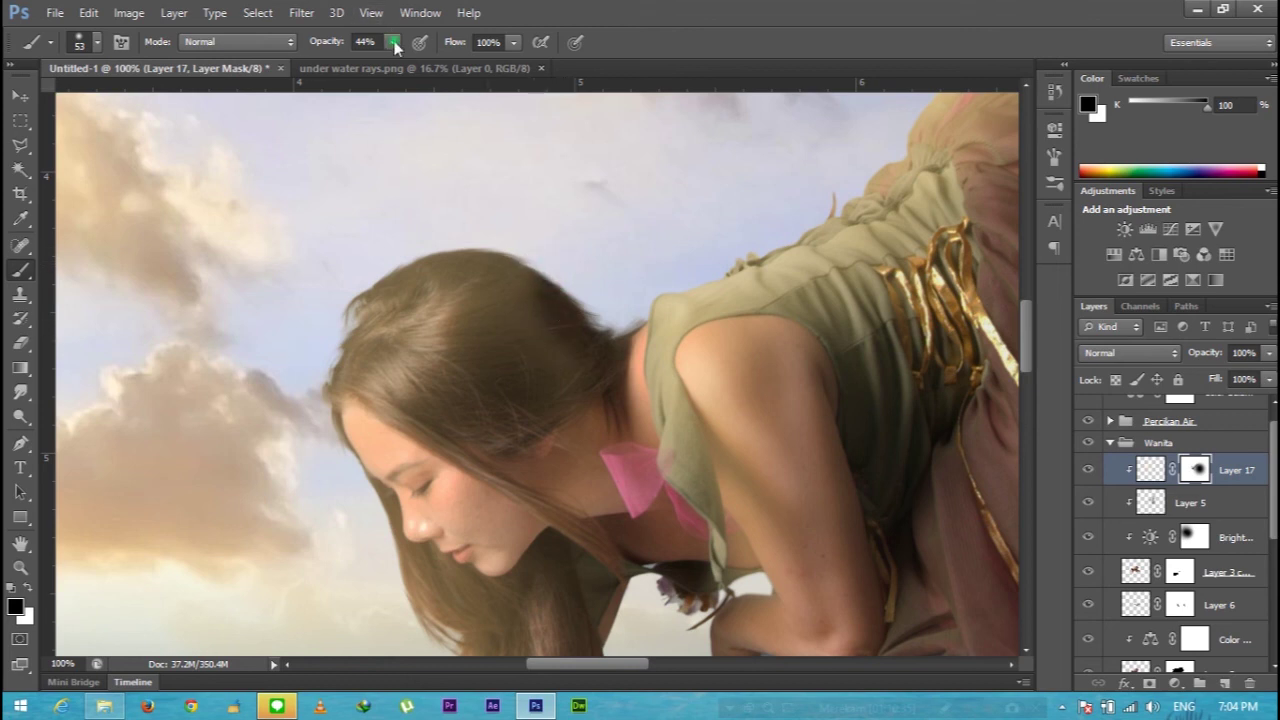
left_click_drag(373, 63, 374, 63)
left_click_drag(517, 263, 570, 374)
left_click_drag(497, 328, 523, 263)
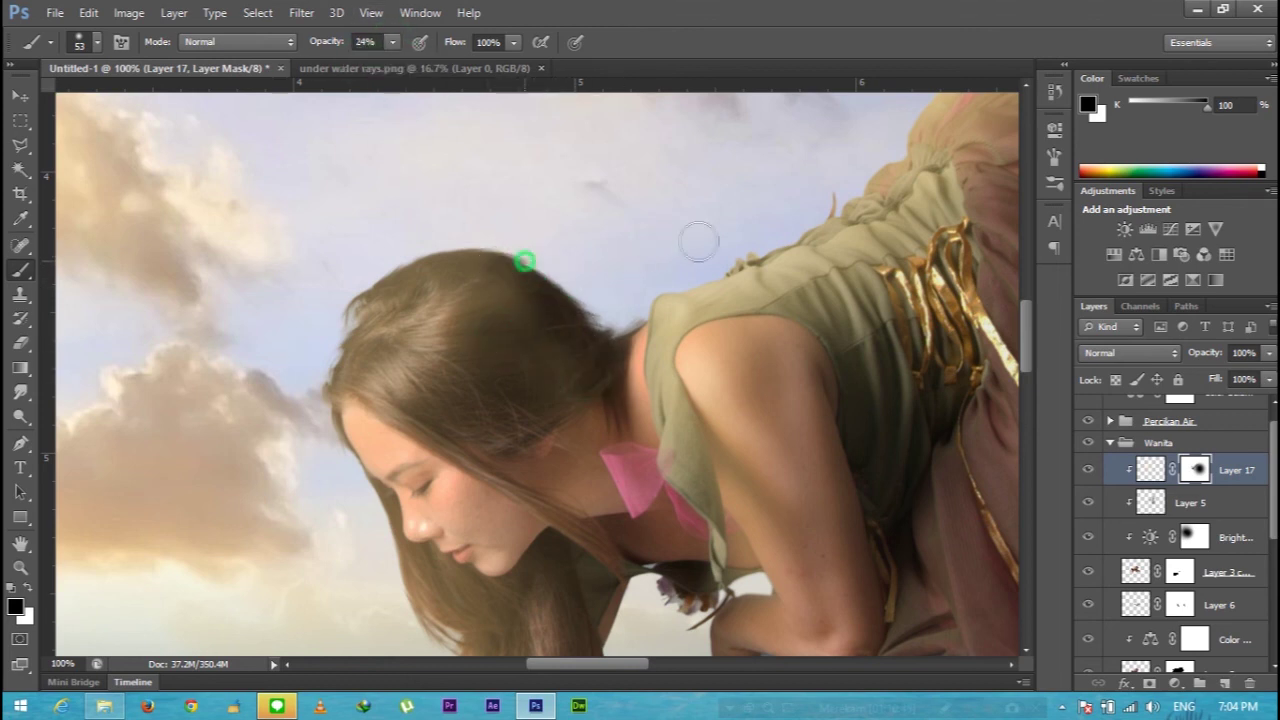
left_click(393, 42)
left_click_drag(390, 63, 382, 65)
left_click_drag(457, 300, 566, 380)
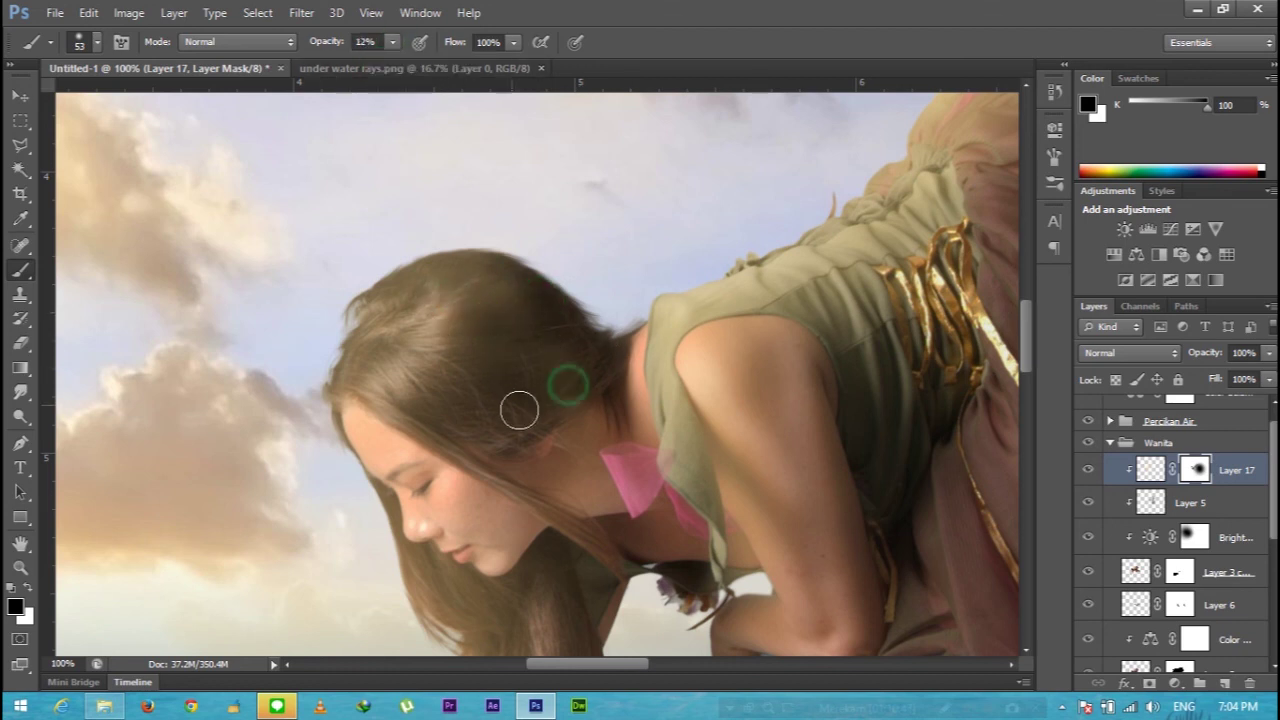
left_click_drag(471, 471, 600, 455)
- Lower Layer 17's opacity to 71%
scroll(586, 571, "down", 3)
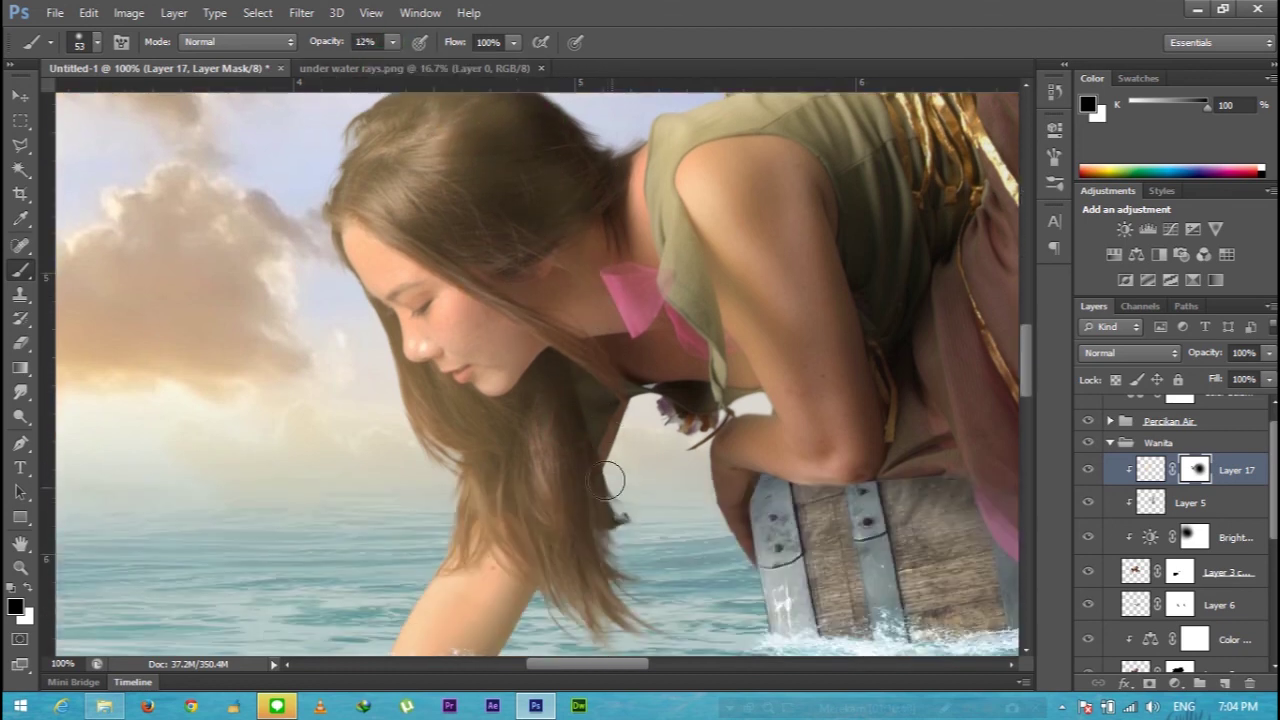
scroll(590, 500, "down", 2)
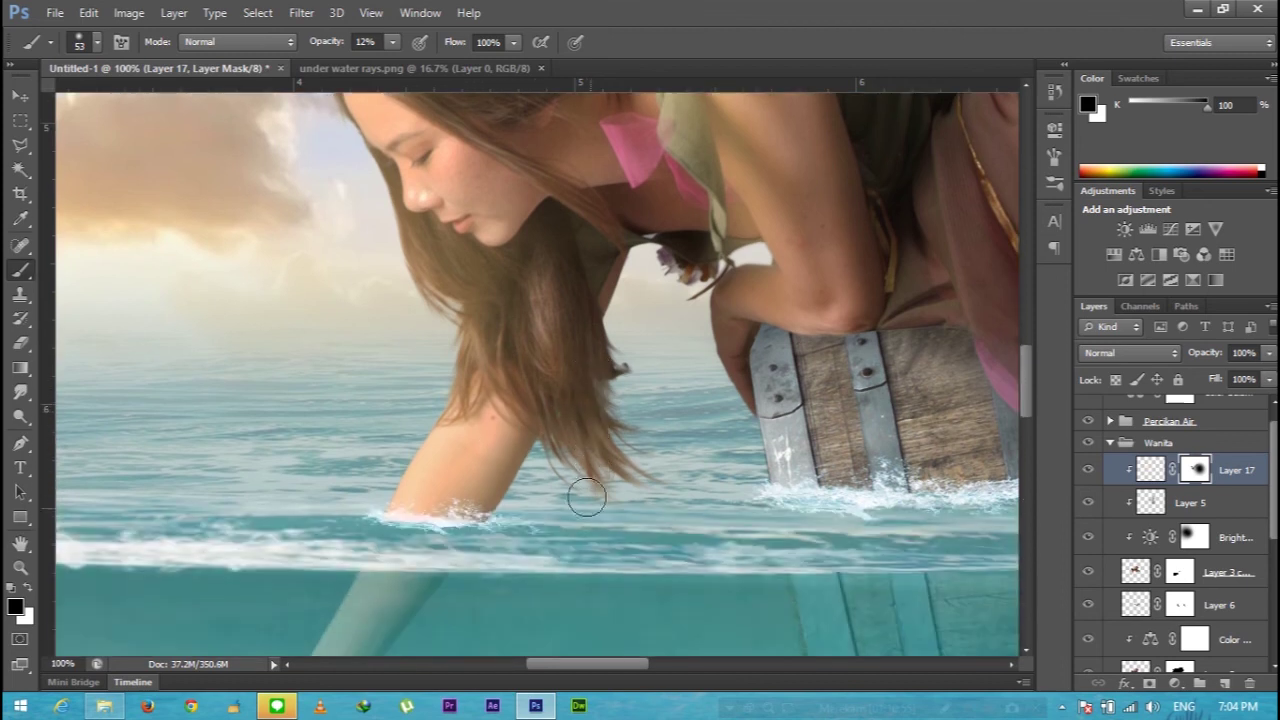
scroll(560, 490, "up", 1)
scroll(570, 490, "up", 1)
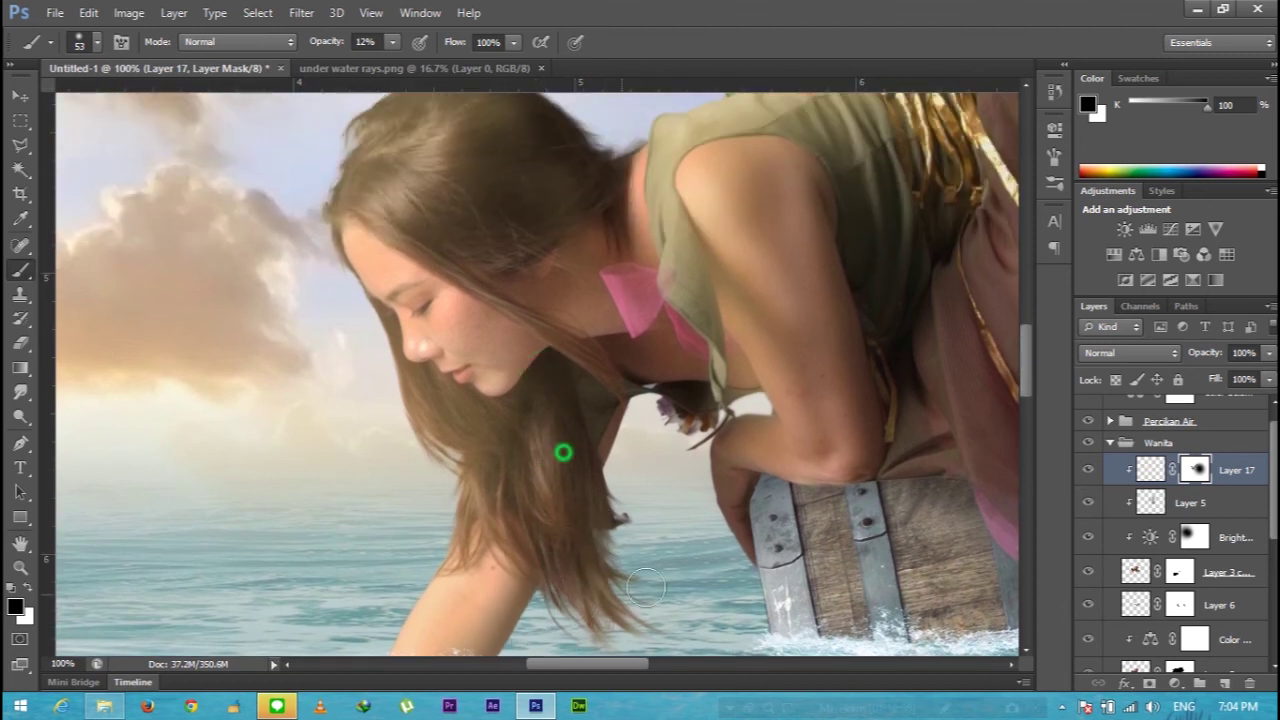
scroll(580, 455, "up", 2)
scroll(800, 458, "up", 3)
scroll(903, 457, "up", 1)
scroll(880, 400, "right", 5)
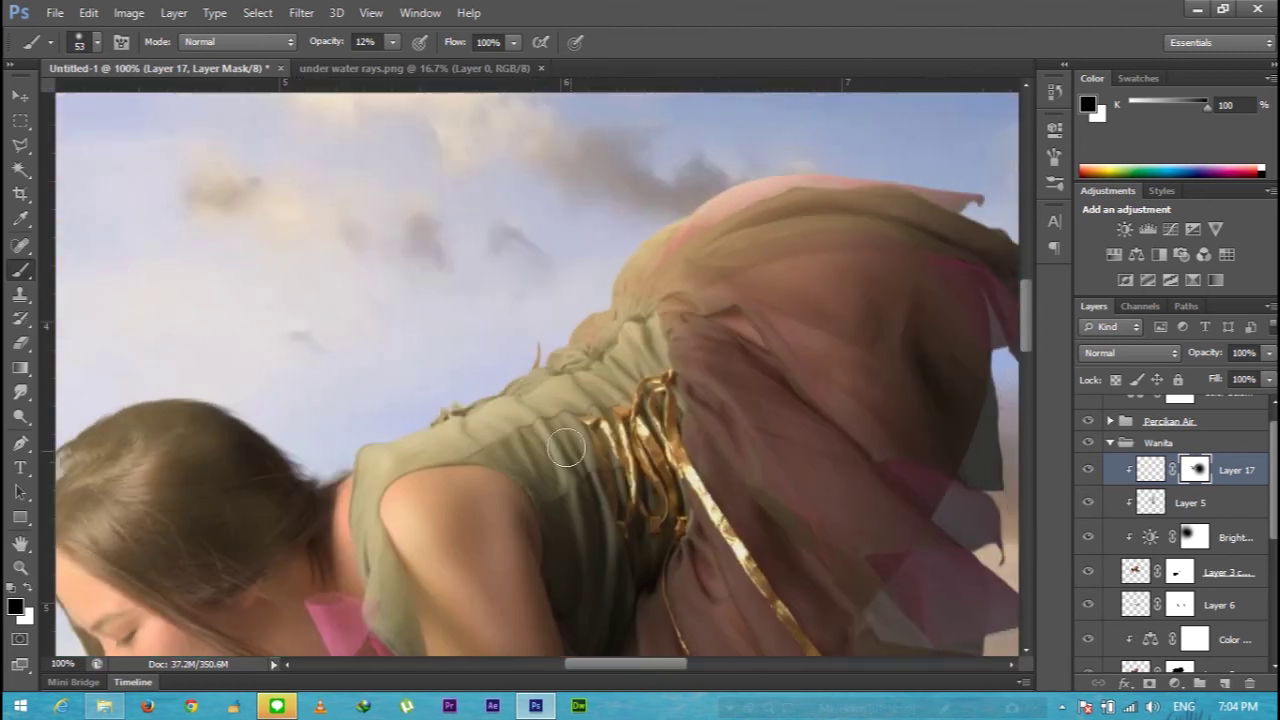
scroll(796, 607, "down", 2)
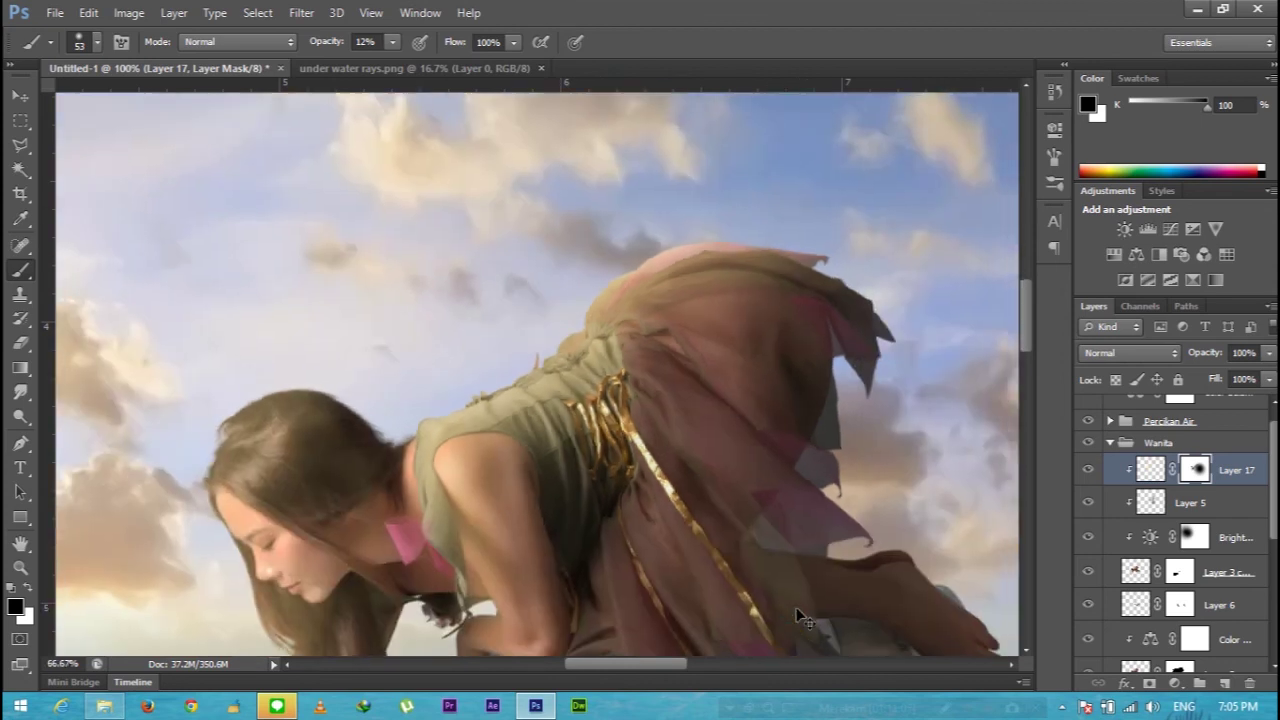
scroll(796, 607, "down", 3)
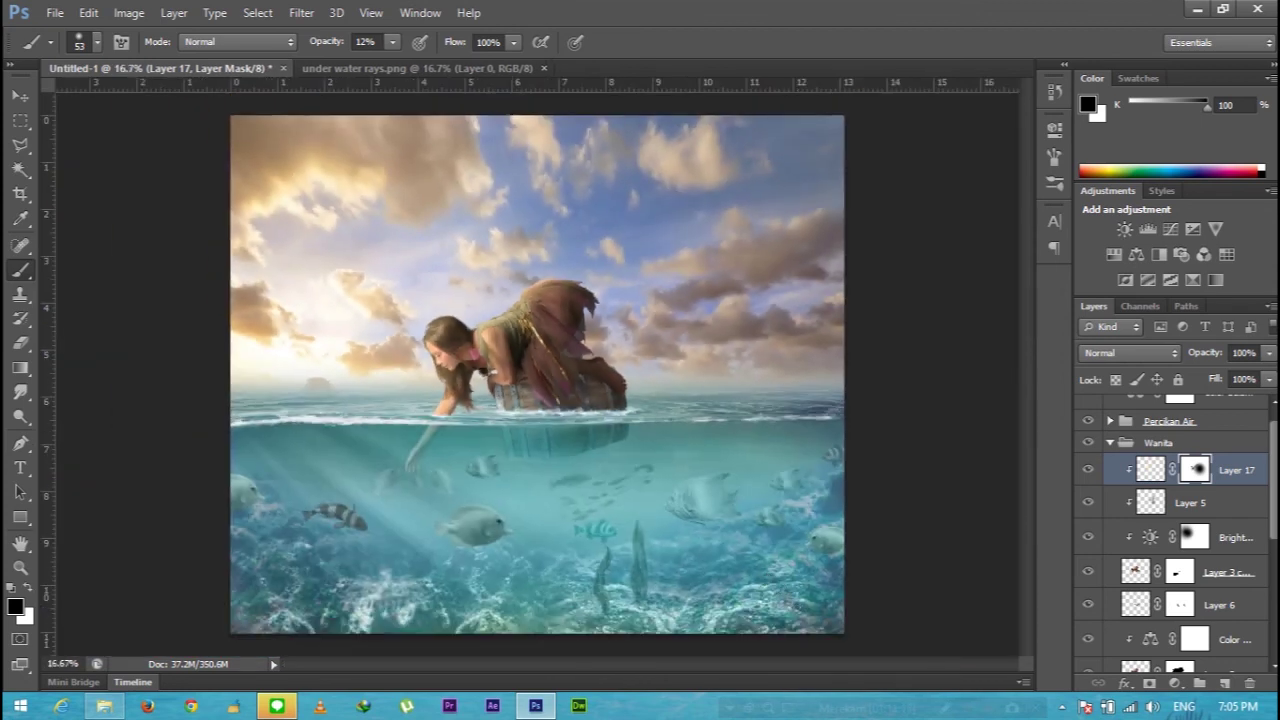
left_click(1268, 352)
left_click_drag(1268, 374, 1245, 379)
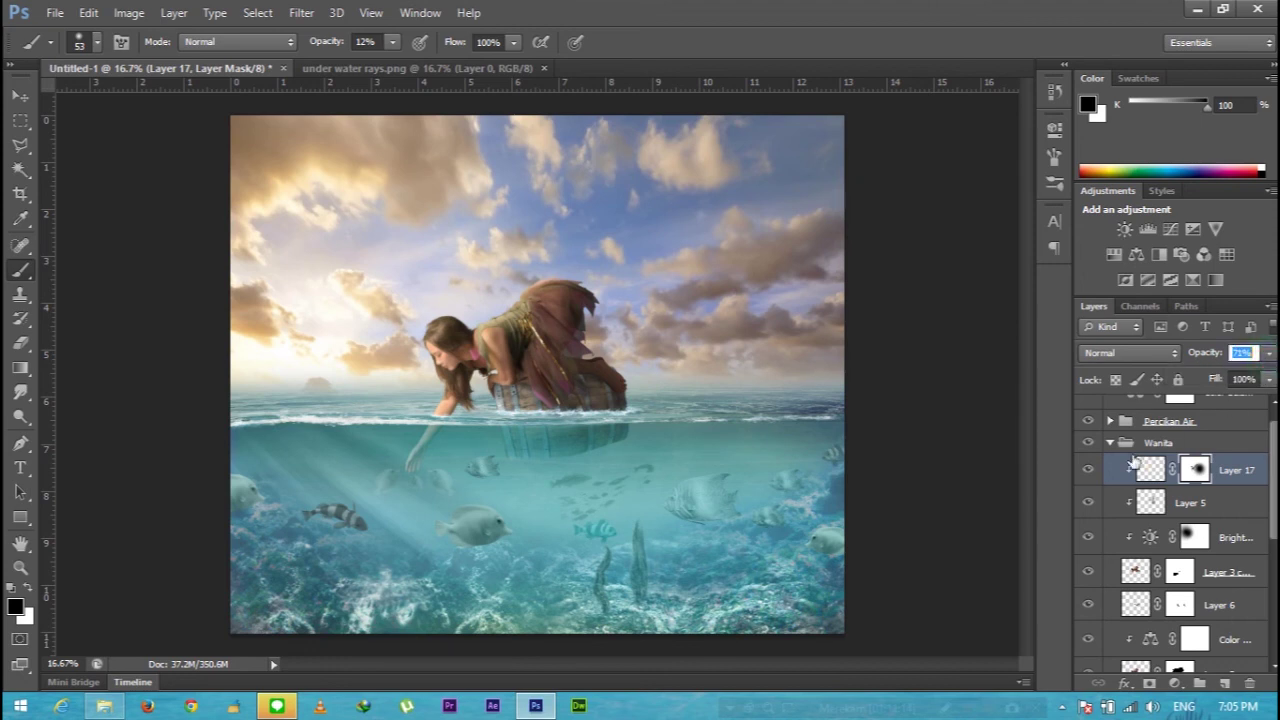
- Compare Layer 17 on and off, then close the under water rays.png image
left_click(1088, 470)
left_click(1088, 470)
left_click(1088, 470)
left_click(1089, 471)
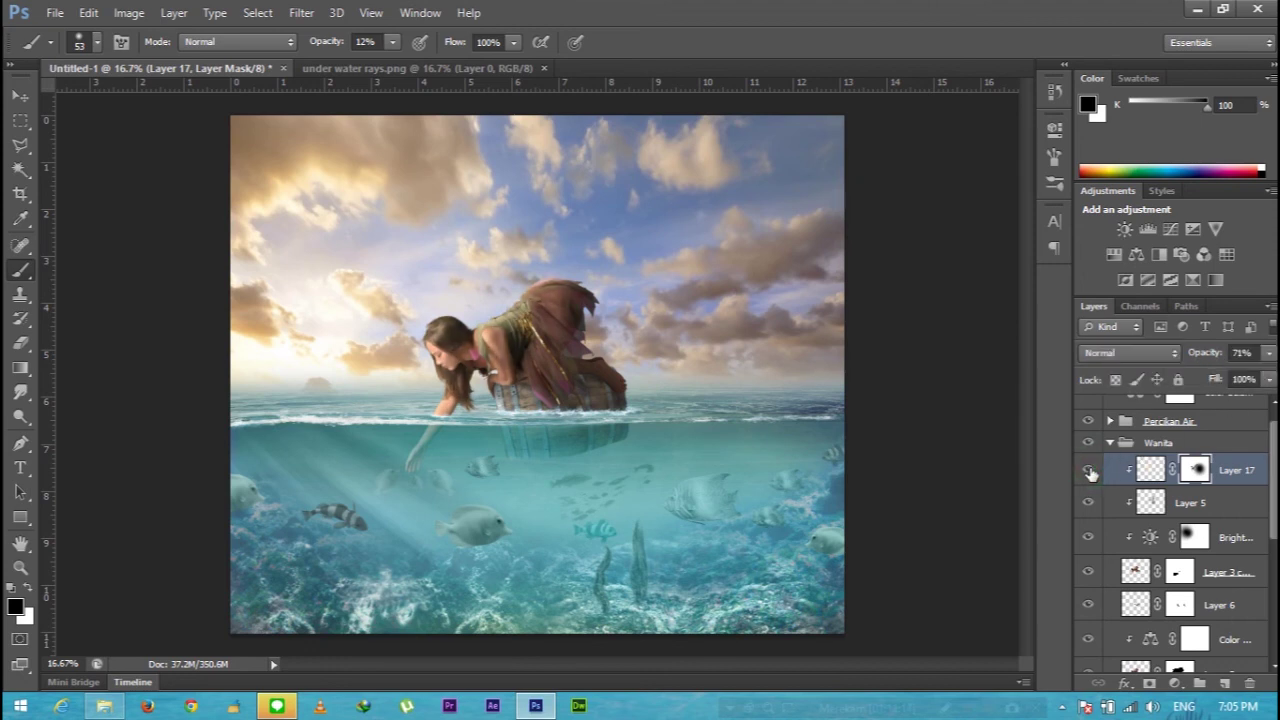
left_click(1150, 469)
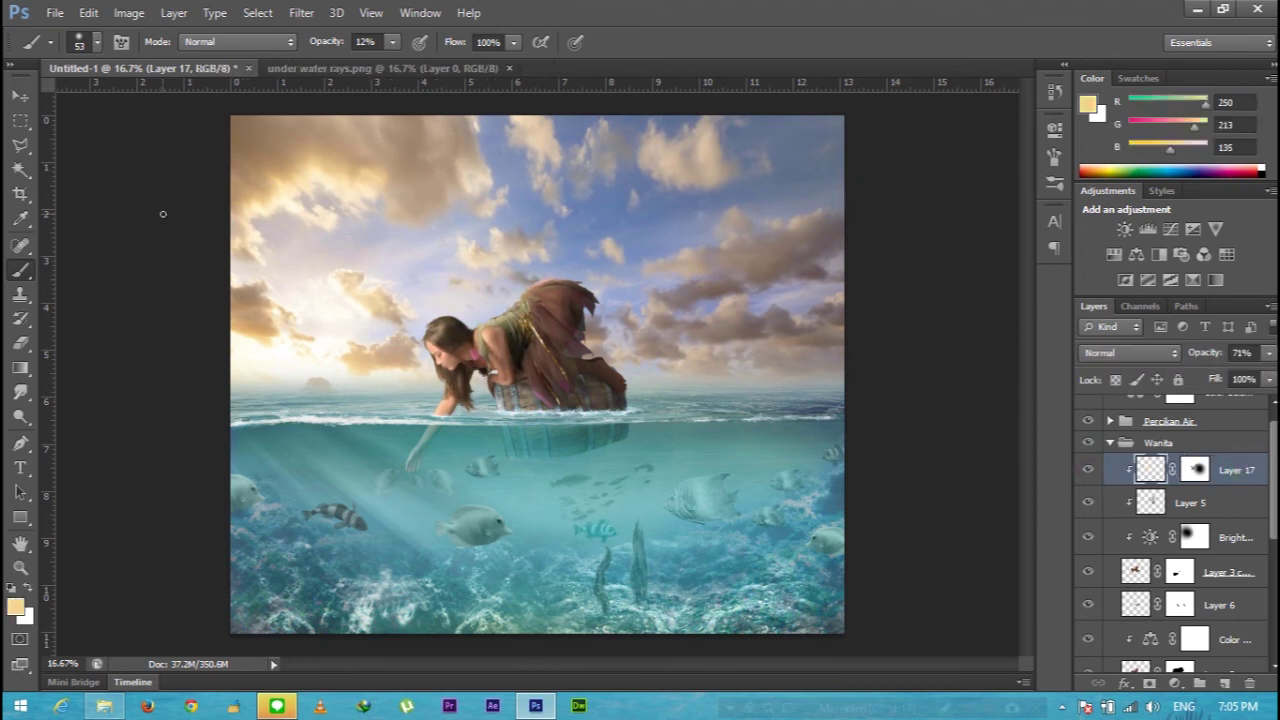
key("v")
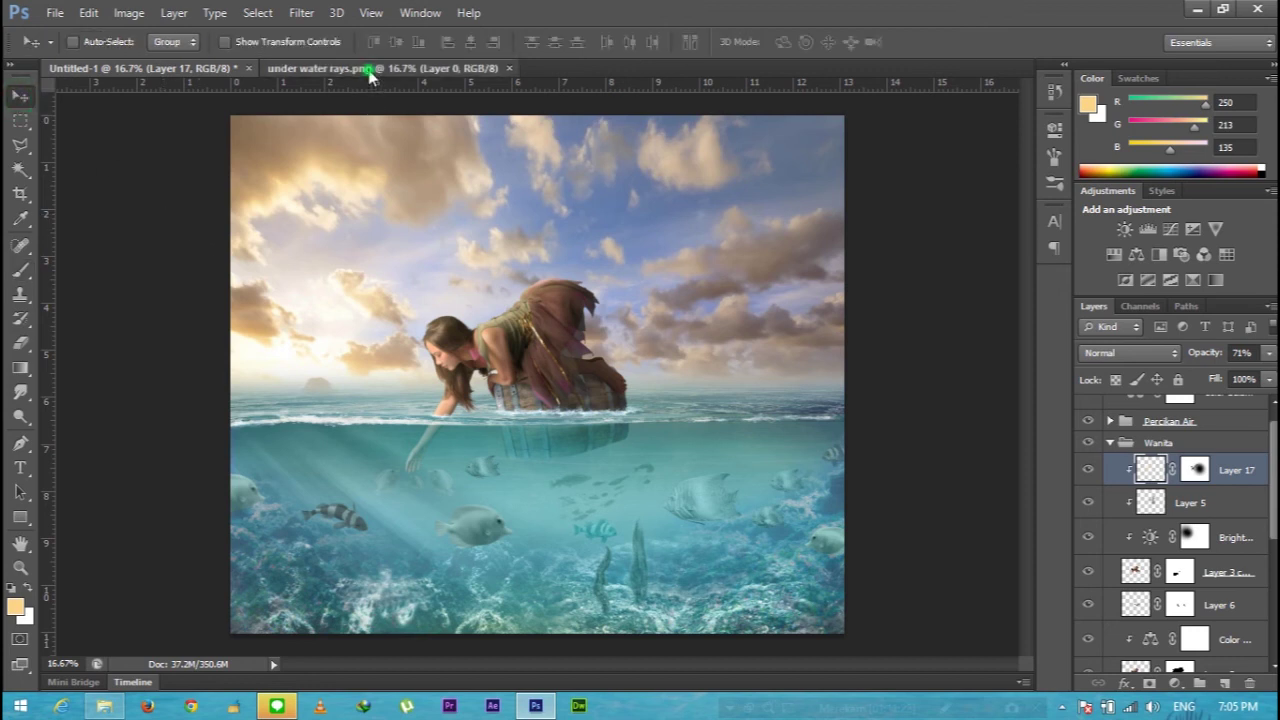
left_click(509, 68)
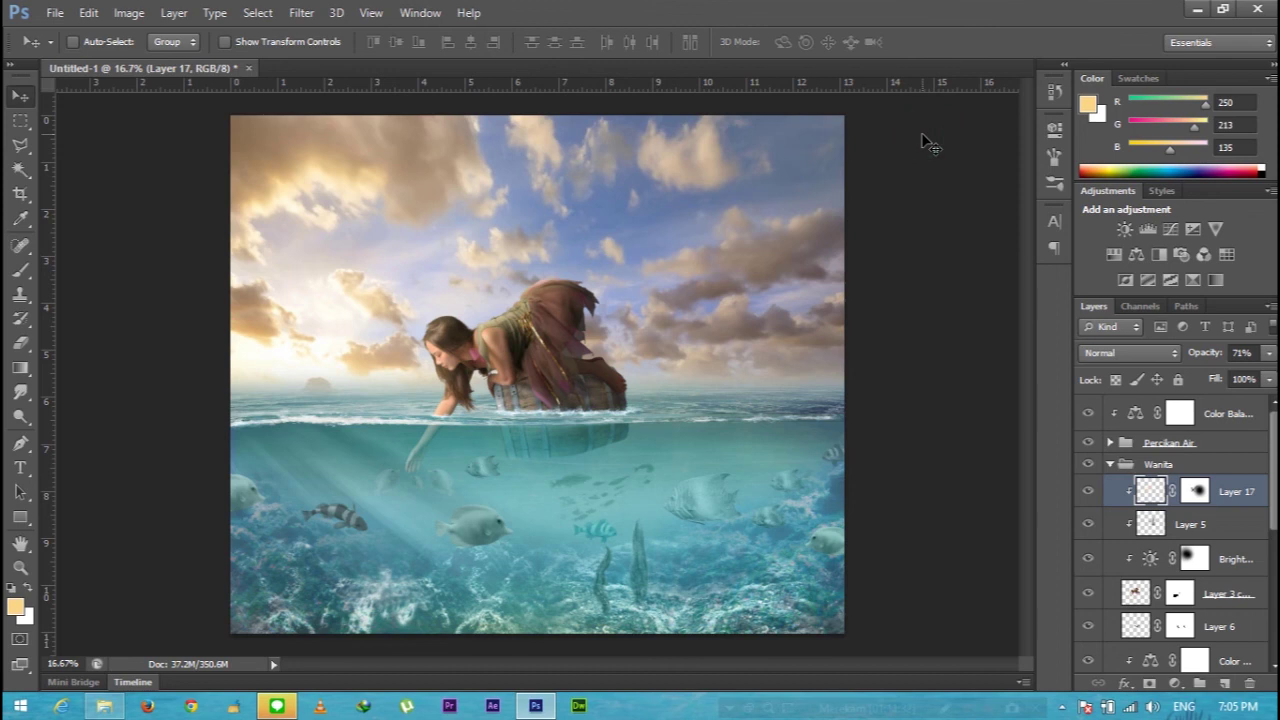
key("ctrl+o")
- Open the flying-birds-png-0 and yTkr9rpc bird images together
left_click_drag(1176, 240, 1180, 425)
left_click(753, 480)
left_click(851, 205, "ctrl")
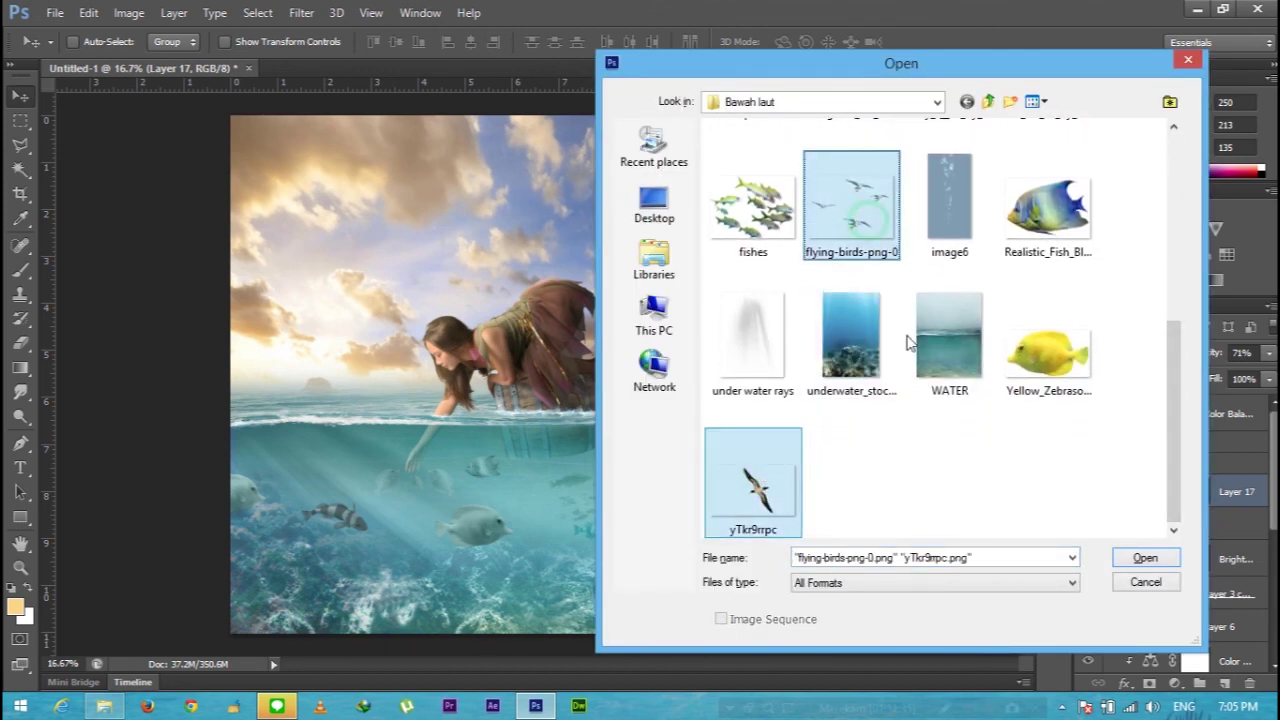
left_click(1145, 557)
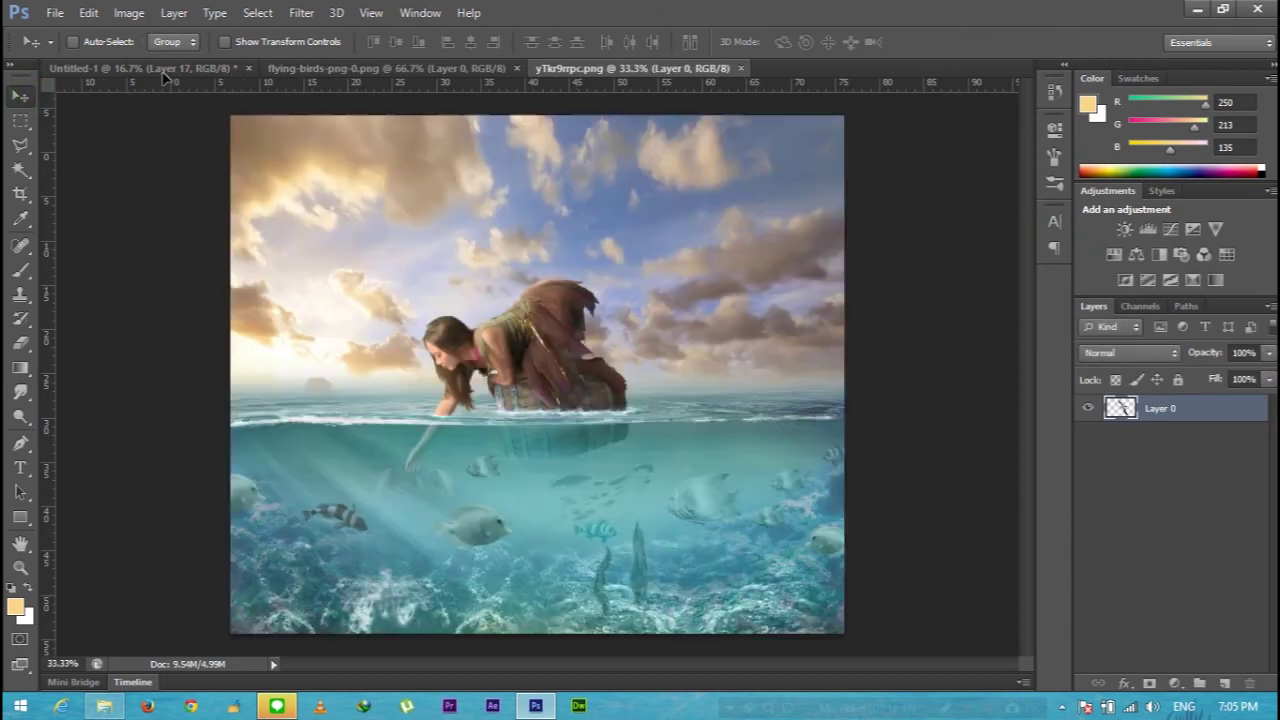
- Bring the single bird into the composite, scaled down in the upper sky
mouse_move(588, 378)
left_mouse_down()
mouse_move(583, 273)
mouse_move(665, 237)
mouse_move(669, 212)
left_mouse_up()
key("ctrl+t")
mouse_move(596, 122)
left_mouse_down()
mouse_move(678, 248)
mouse_move(672, 168)
mouse_move(676, 186)
left_mouse_up()
key("Return")
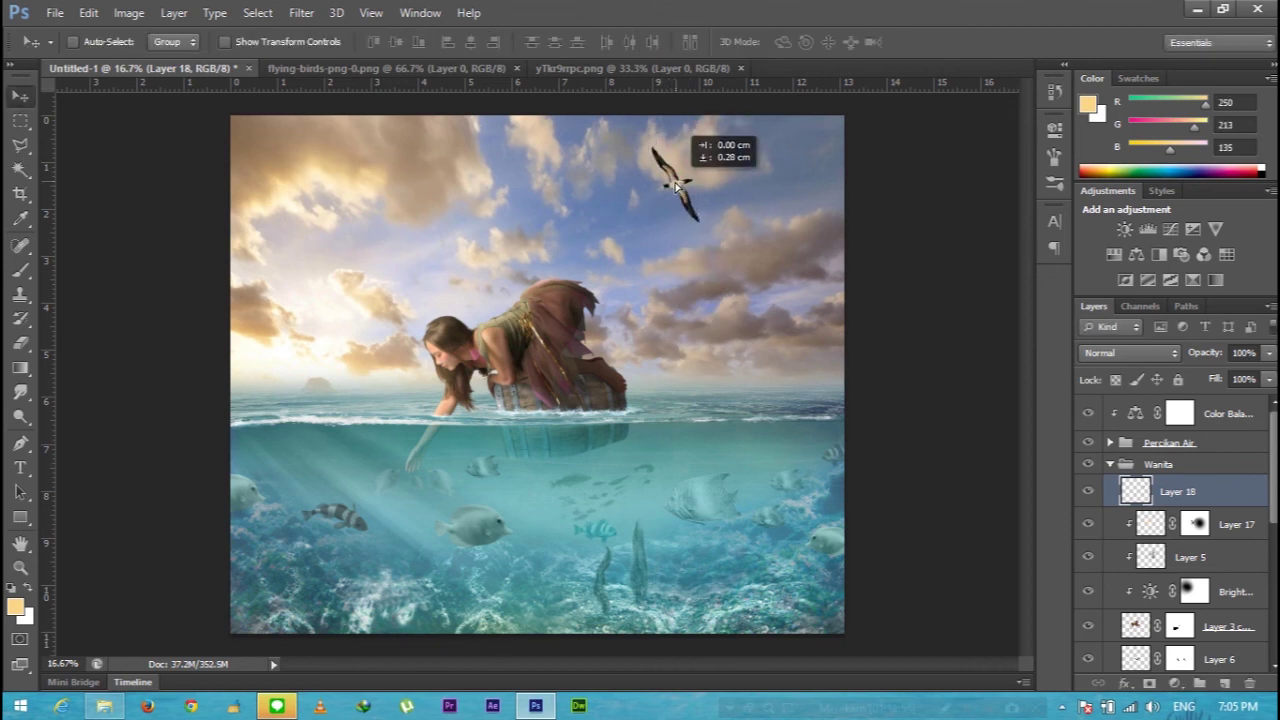
- Bring the flock of birds in, shrunk to about 72% and tilted slightly
left_click(443, 68)
left_click_drag(506, 300, 375, 230)
key("ctrl+t")
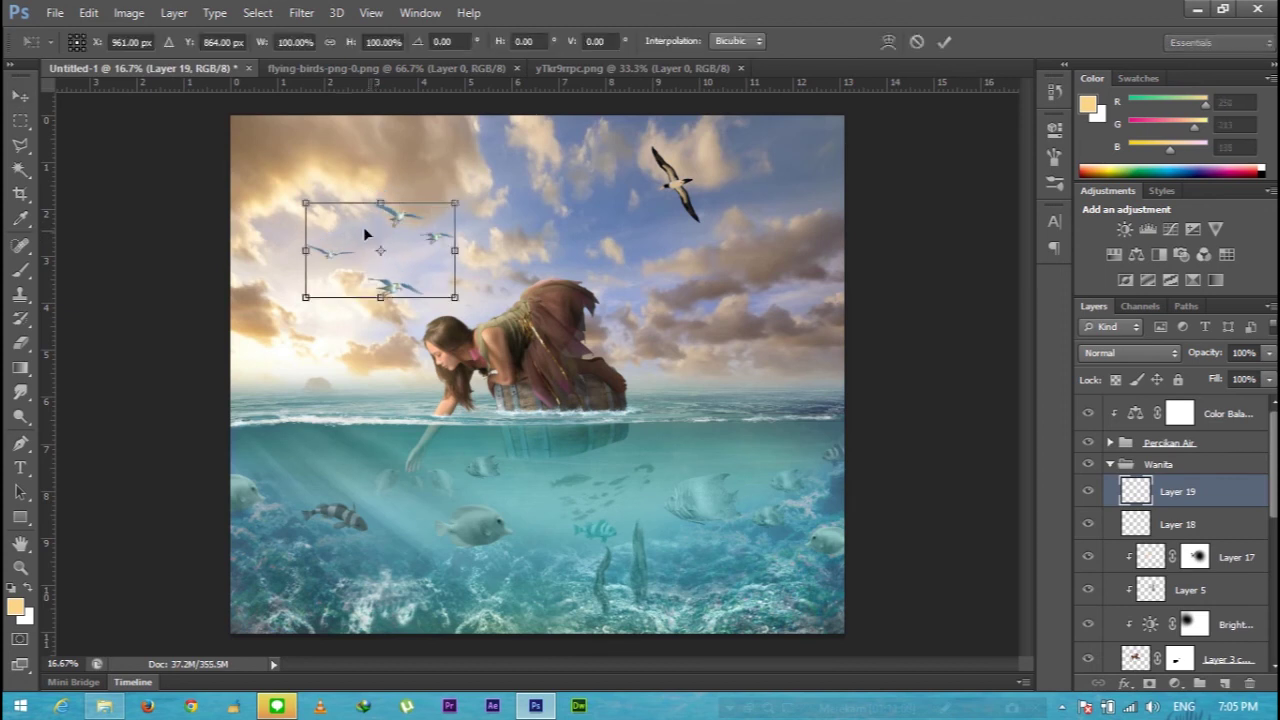
left_click_drag(307, 200, 325, 215)
left_click_drag(462, 298, 449, 309)
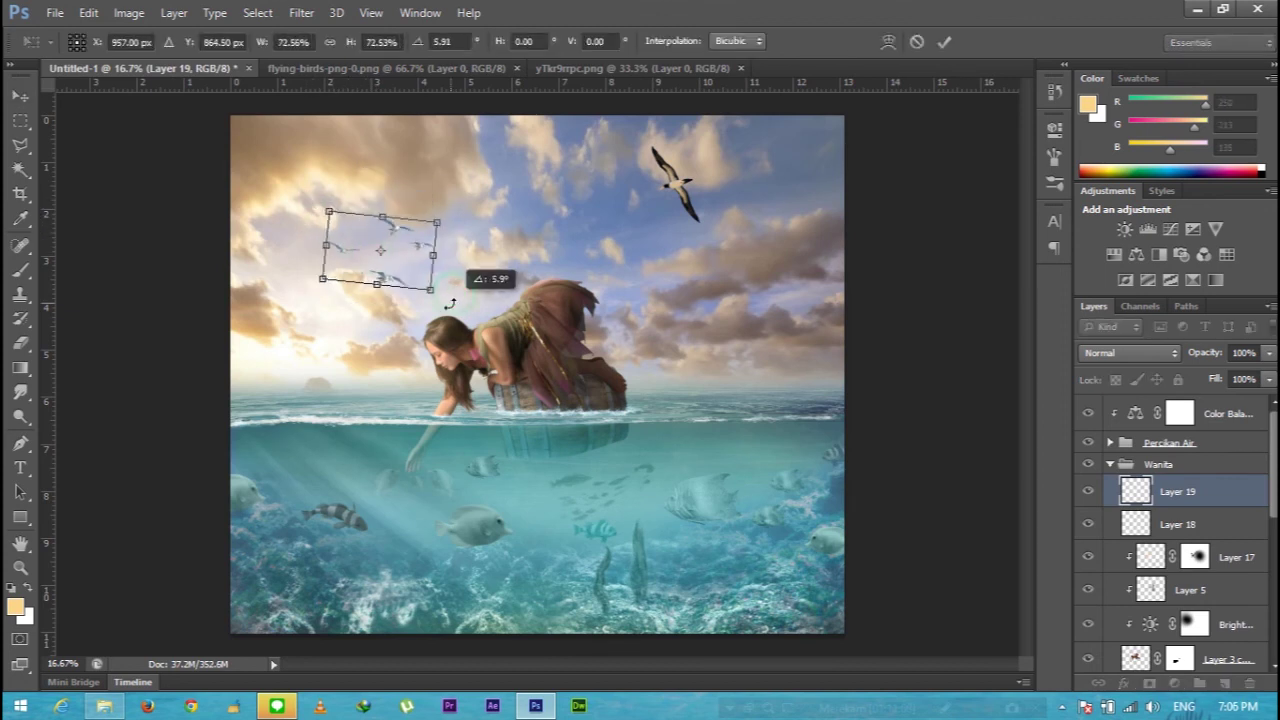
double_click(409, 263)
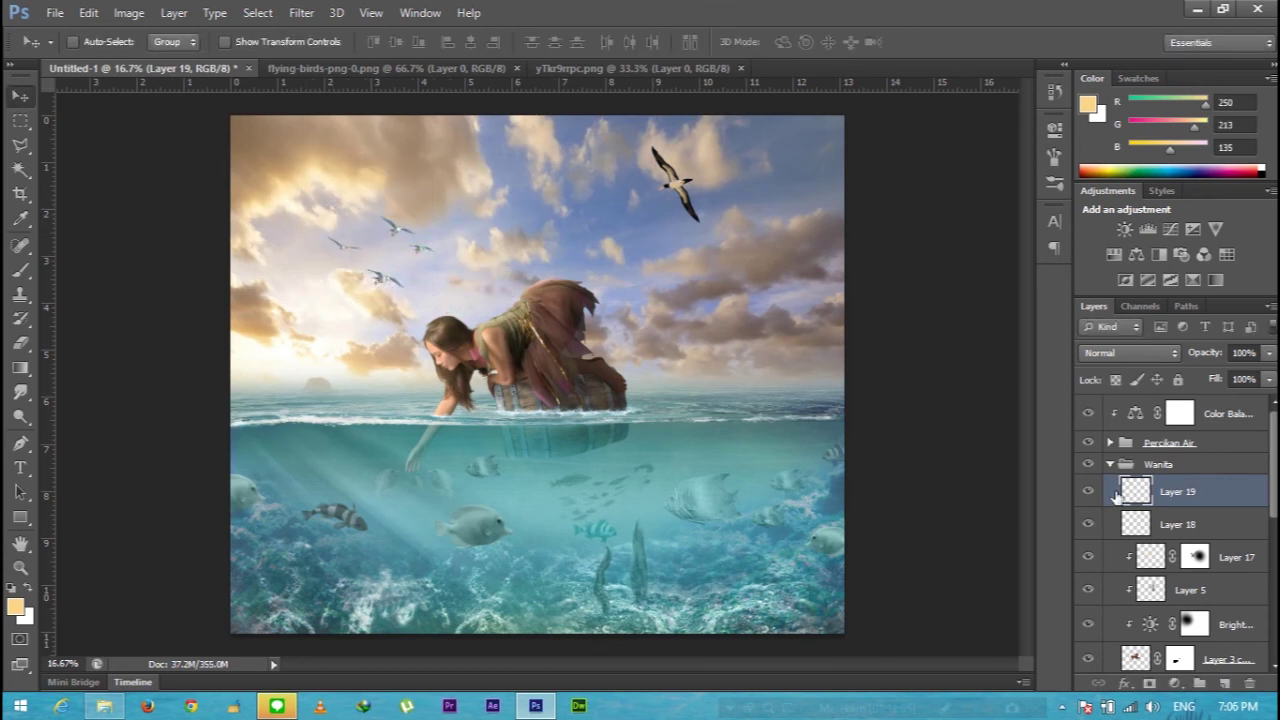
- Move both bird layers above the Wanita group, group them as 'Burung', and add a new layer
left_click(1253, 528, "shift")
left_click_drag(1220, 497, 1211, 411)
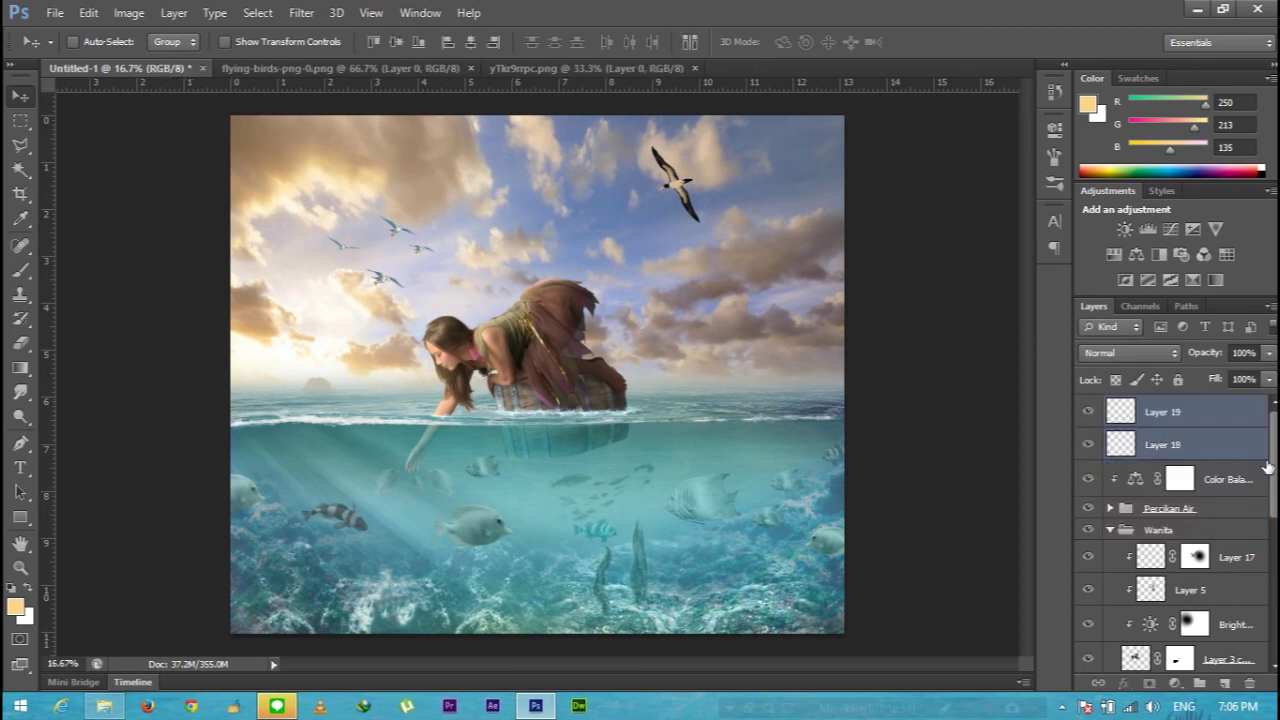
key("ctrl+g")
double_click(1168, 406)
type("Burung")
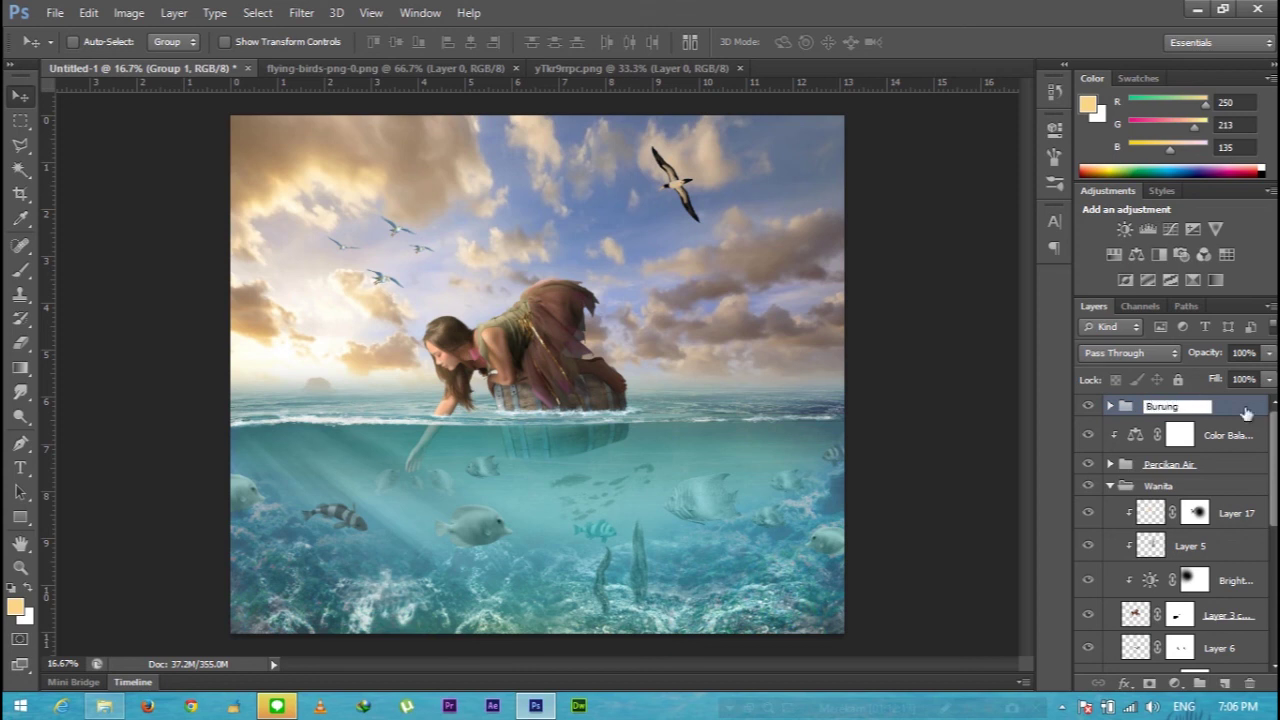
key("Return")
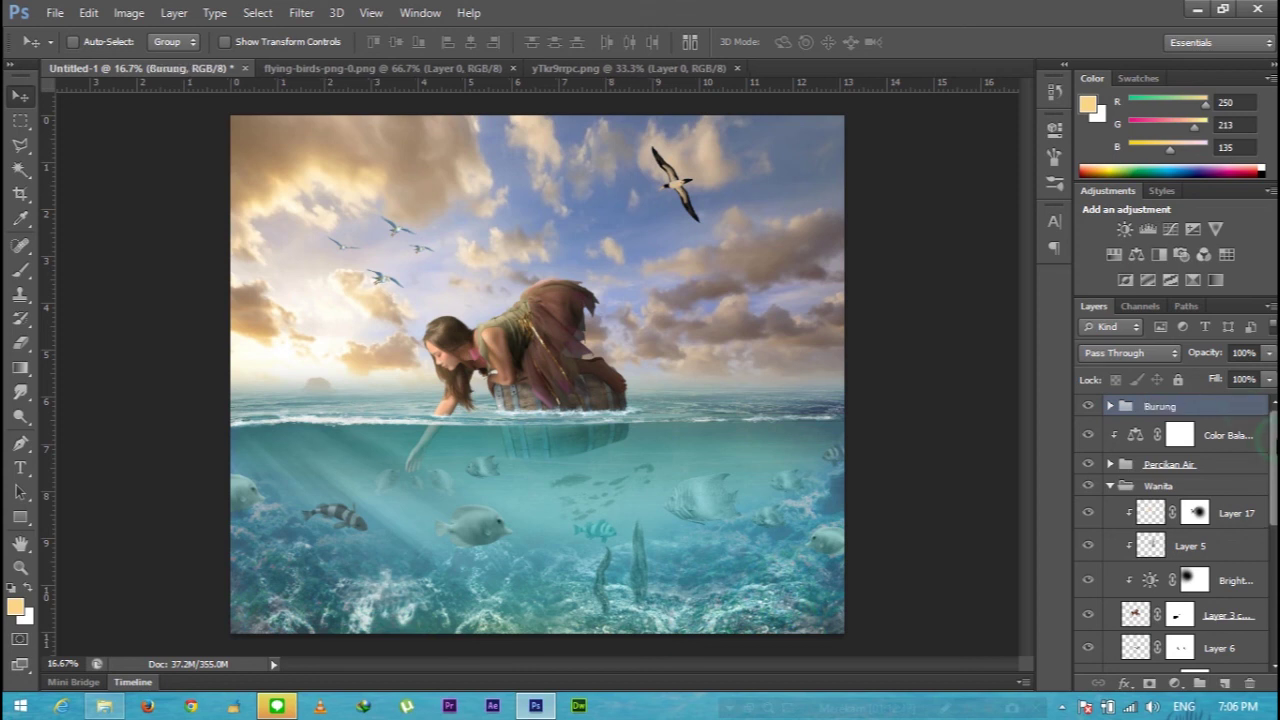
left_click(1226, 685)
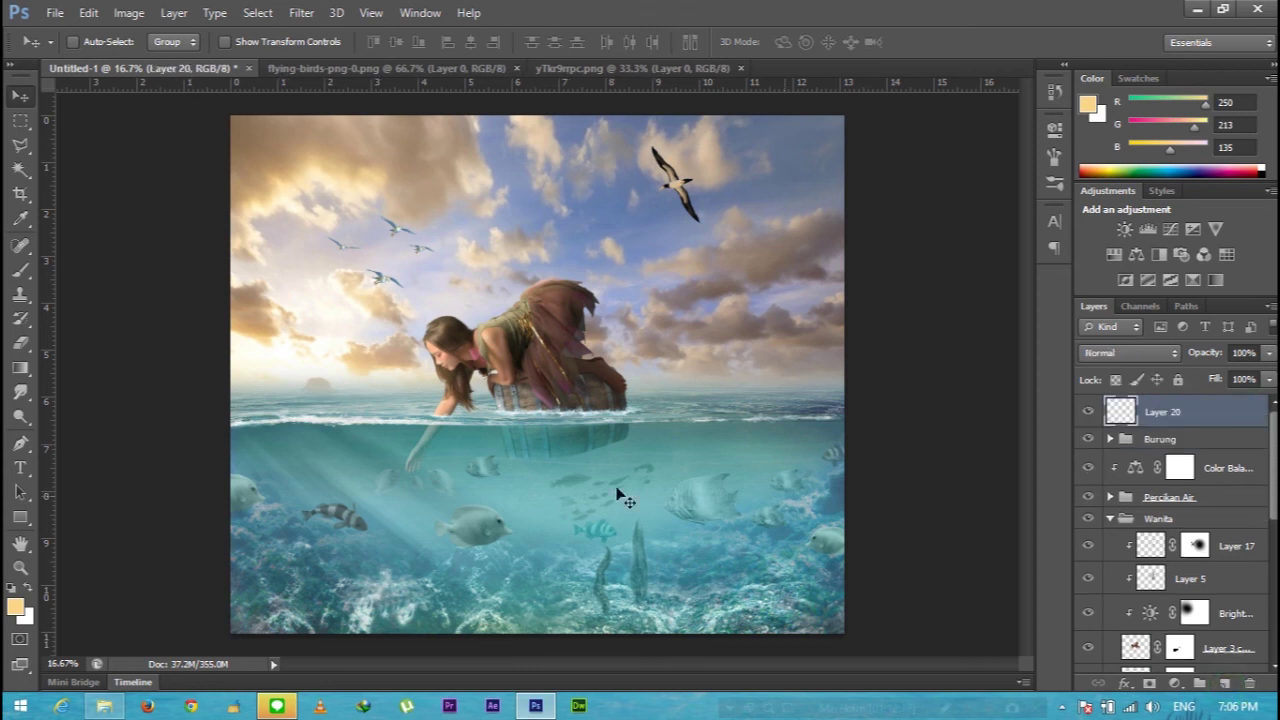
- Draw a 249,209,122 yellow gradient from the top-left sky toward the woman
left_click(20, 368)
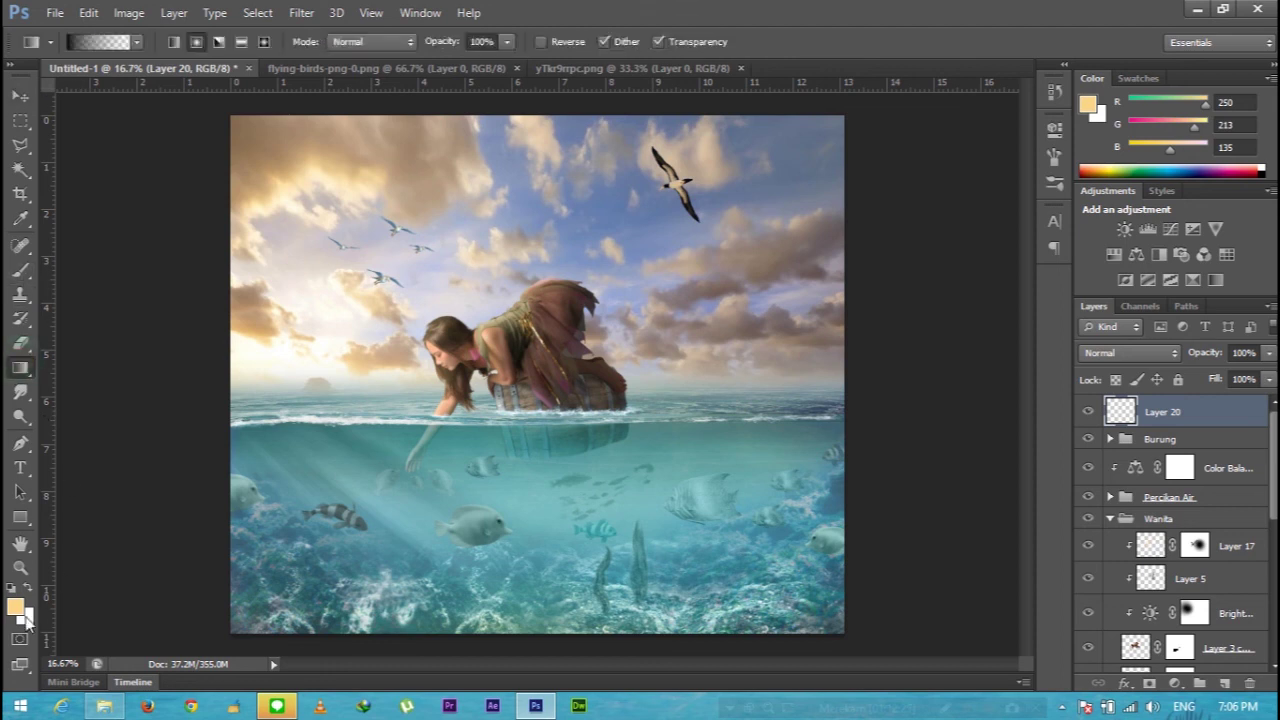
left_click(16, 606)
left_click(928, 275)
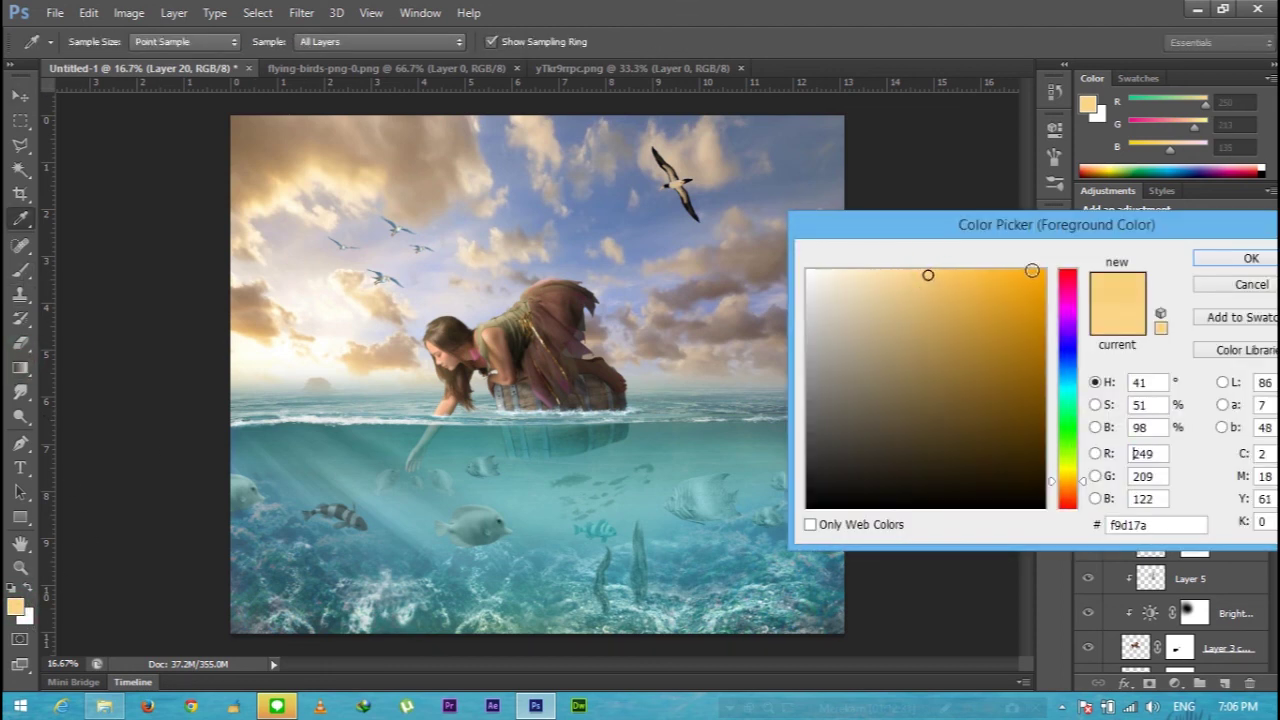
left_click(1250, 258)
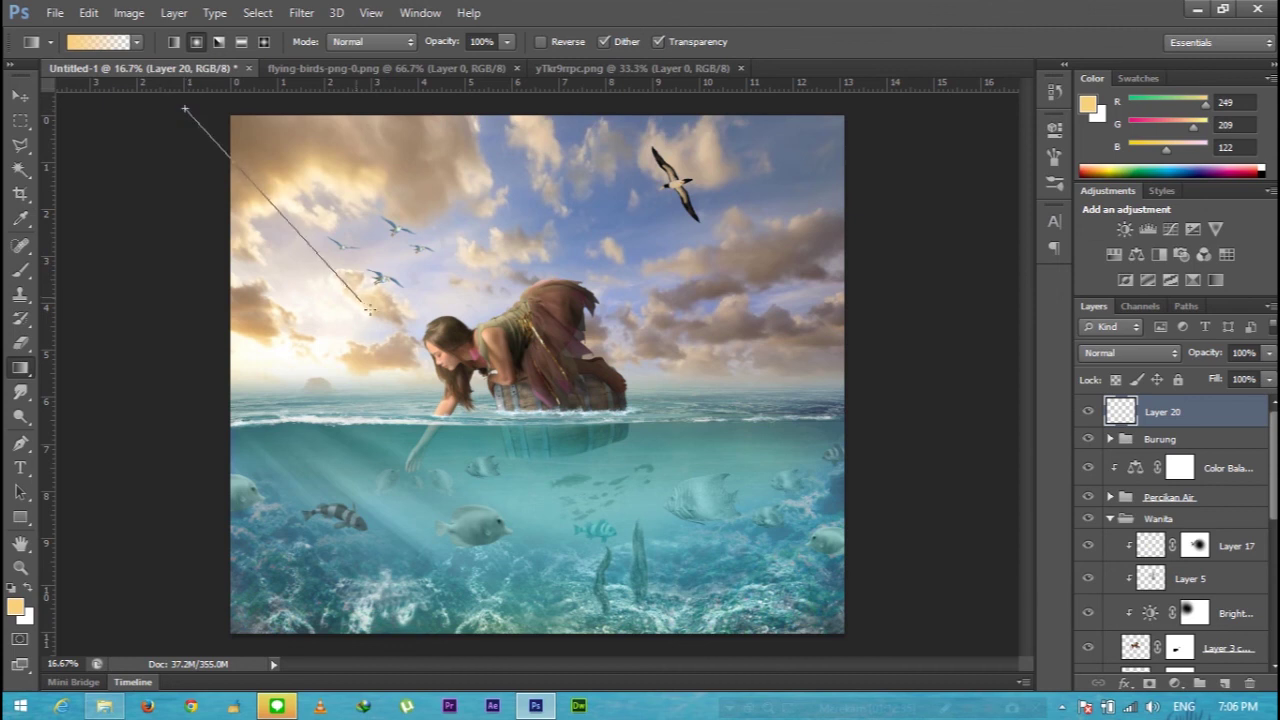
left_click_drag(185, 108, 408, 342)
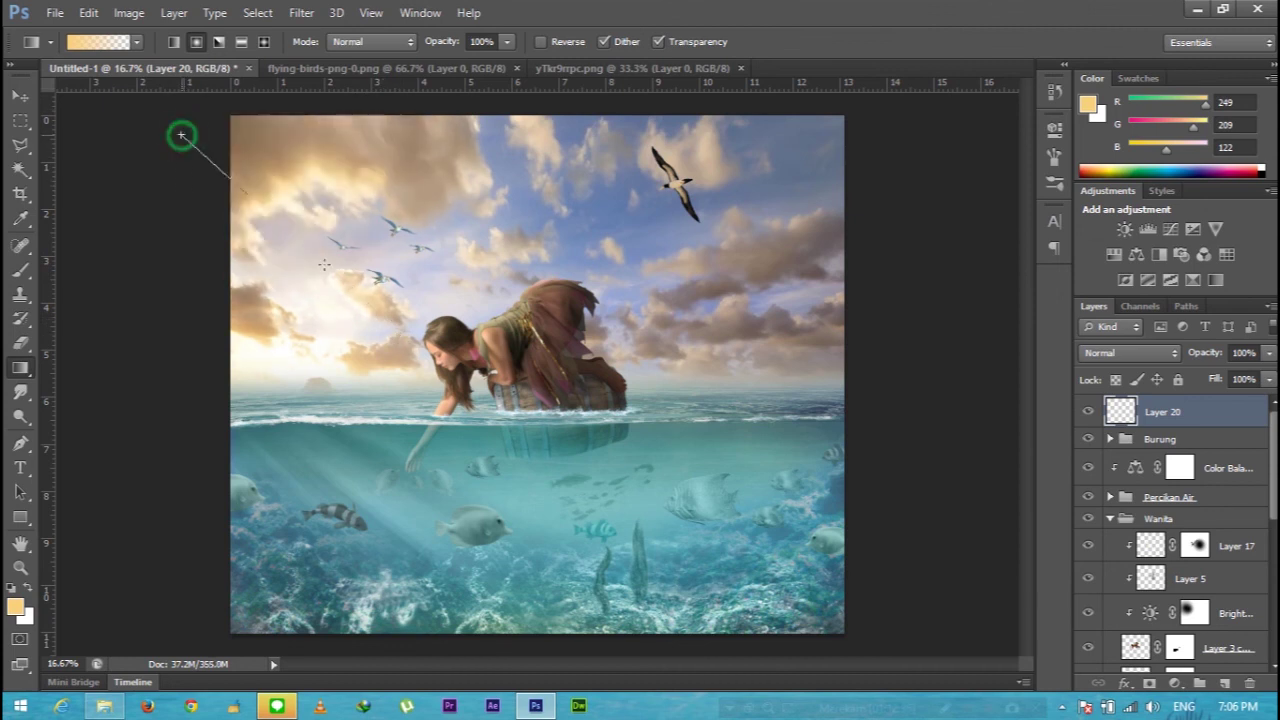
left_click_drag(177, 131, 459, 380)
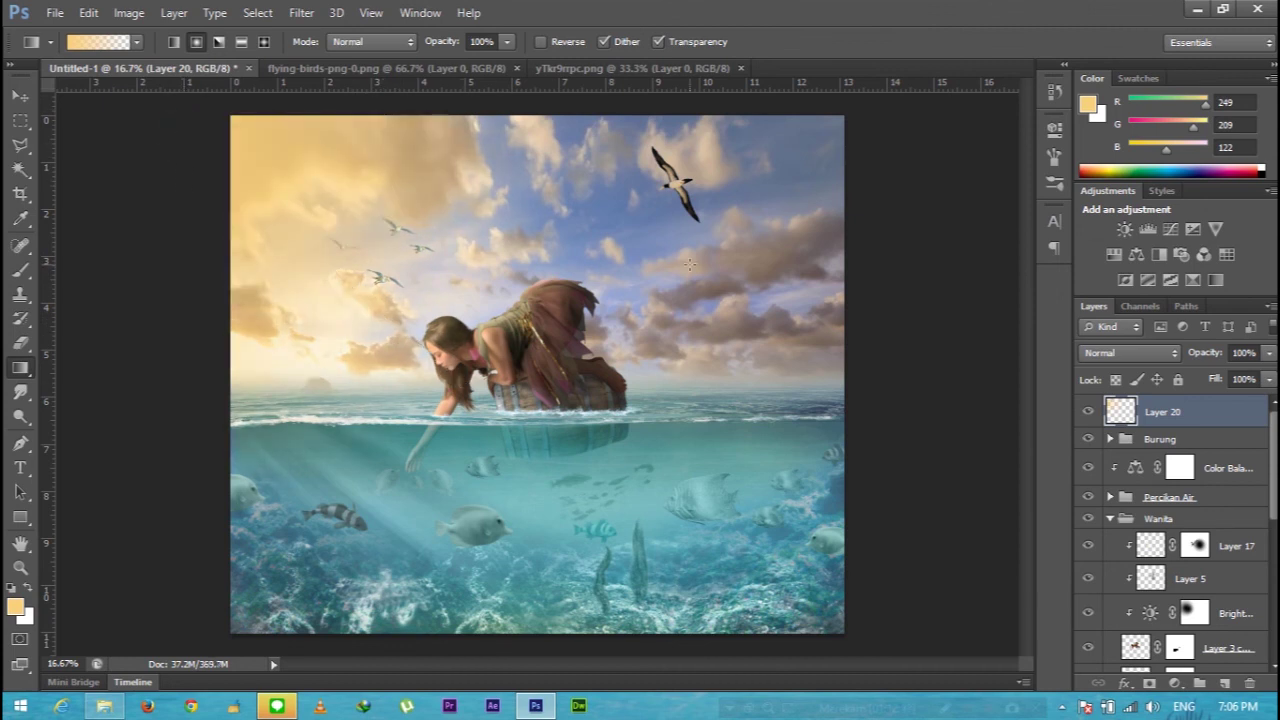
- Try Screen blending, then revert via History to the freshly created Layer 20
left_click(1130, 352)
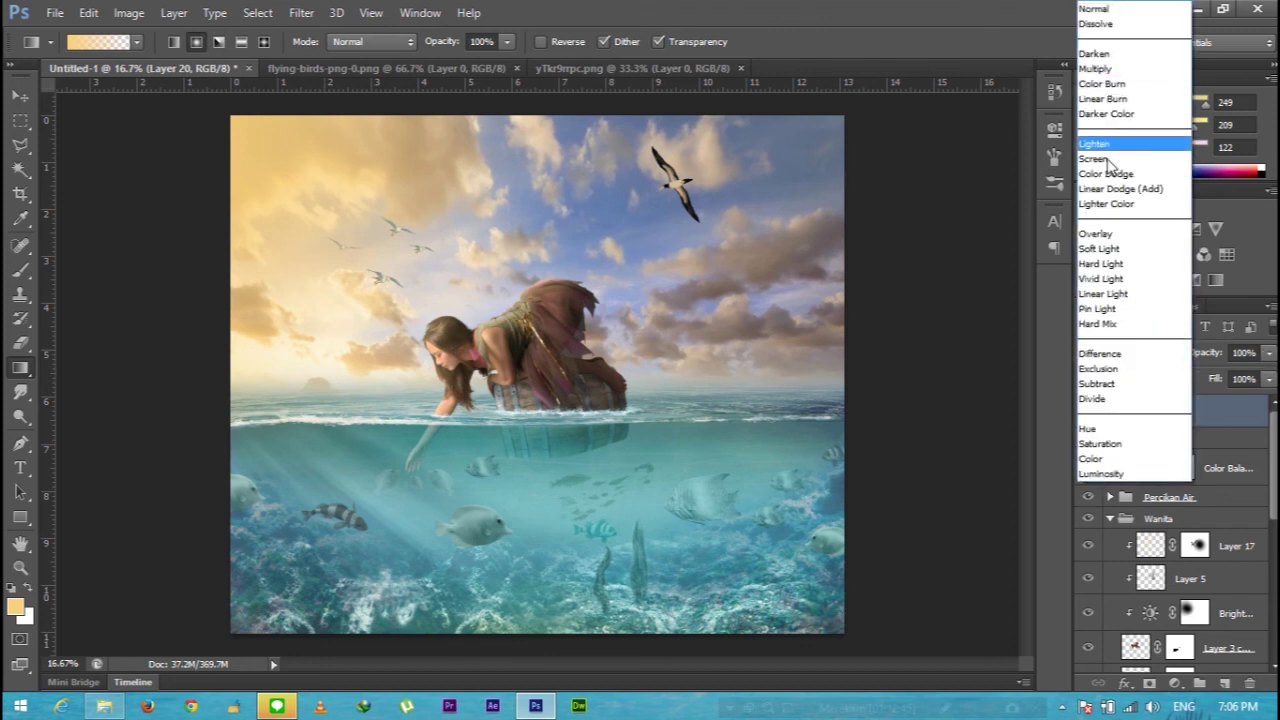
left_click(1100, 170)
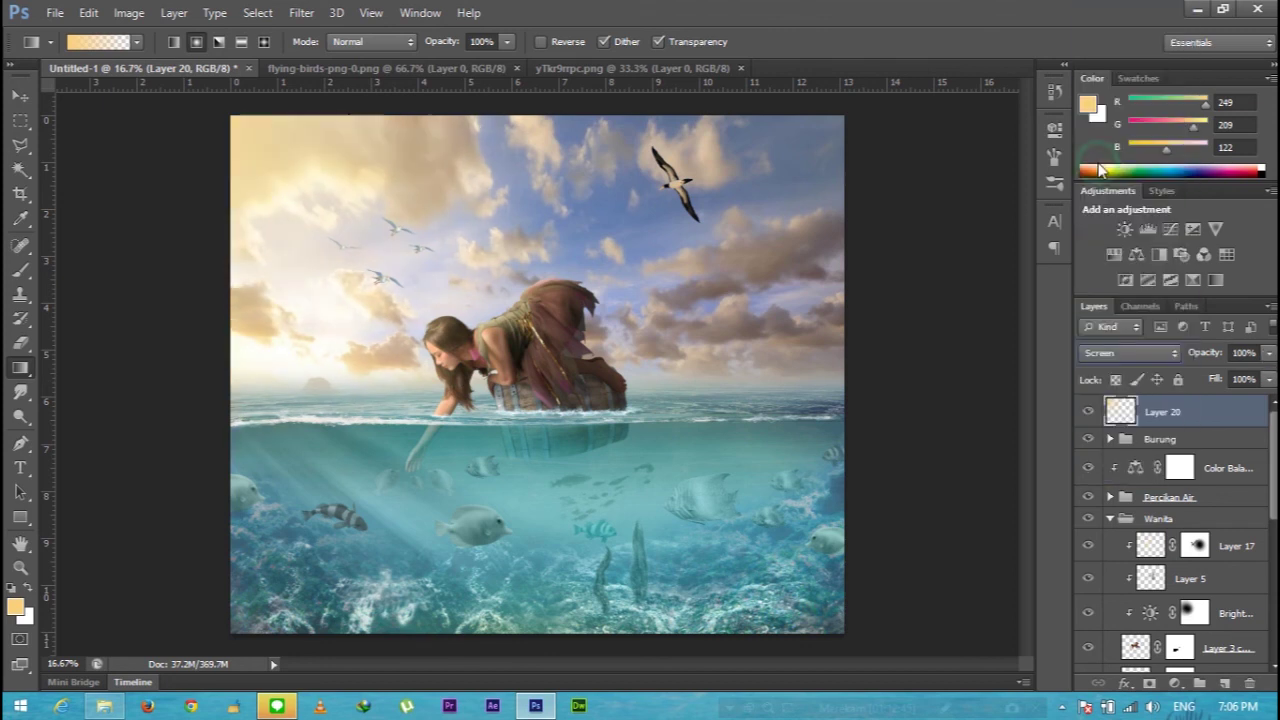
left_click(1271, 356)
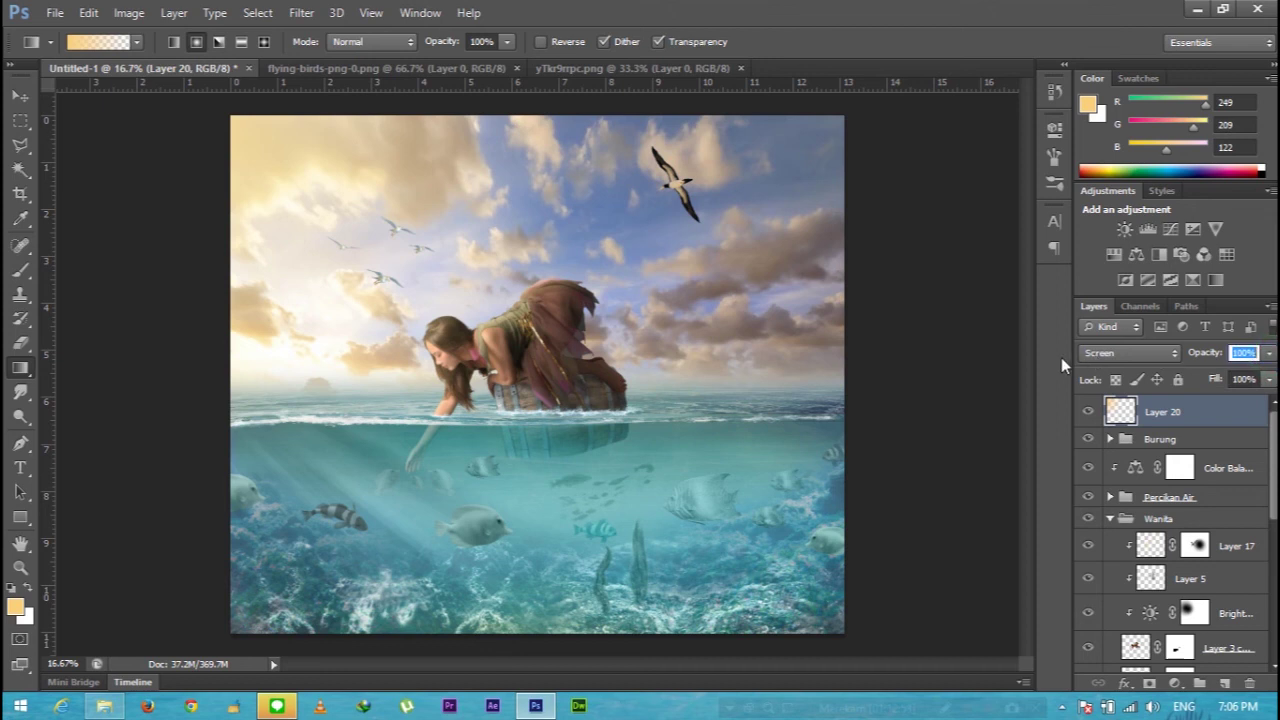
left_click(1054, 92)
left_click(965, 404)
left_click(960, 385)
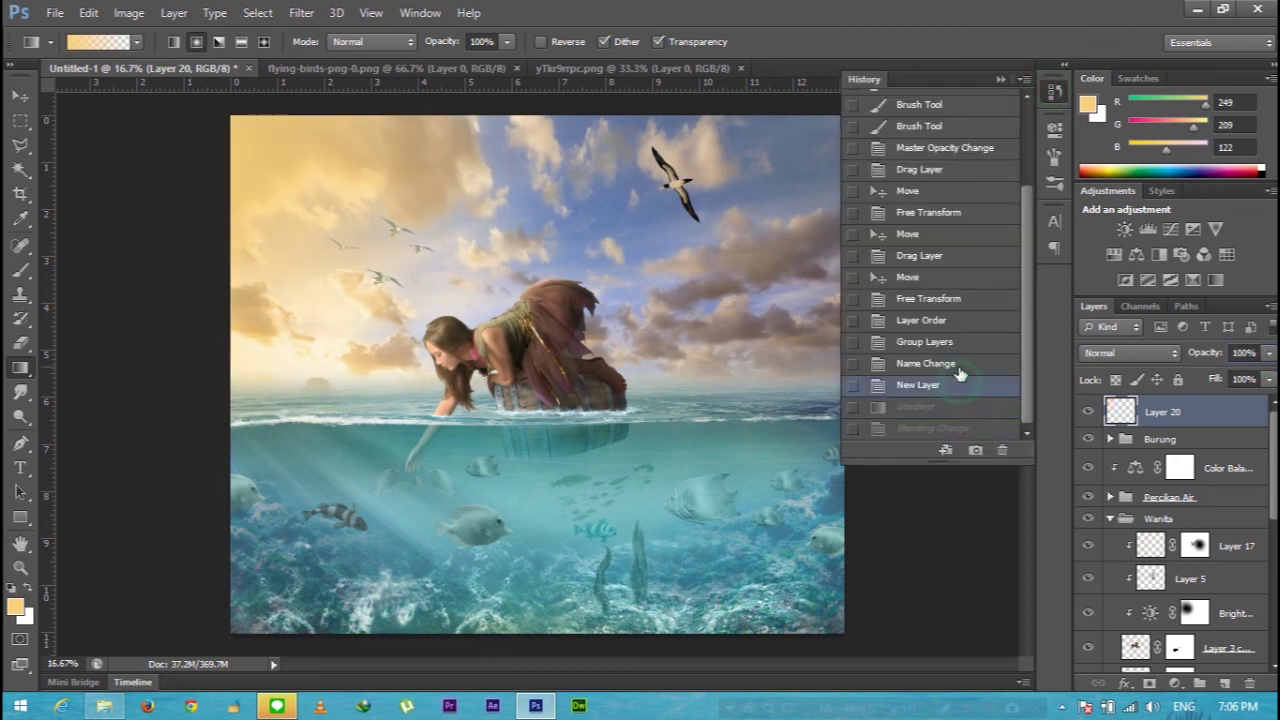
left_click(1000, 78)
- Redraw the yellow glow from the top-left, blend it Screen at 59%, and add Layer 21
mouse_move(105, 152)
left_mouse_down()
mouse_move(440, 377)
mouse_move(555, 406)
left_mouse_up()
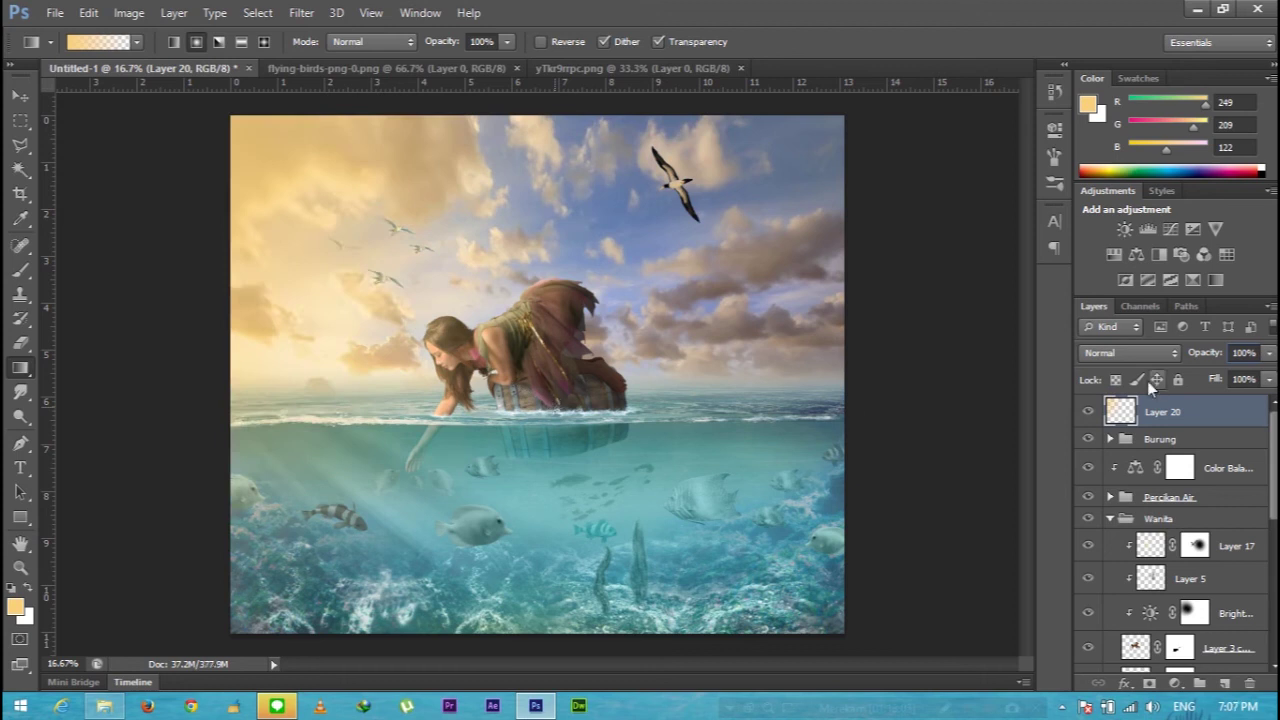
left_click(1269, 355)
left_click(1130, 352)
left_click(1100, 152)
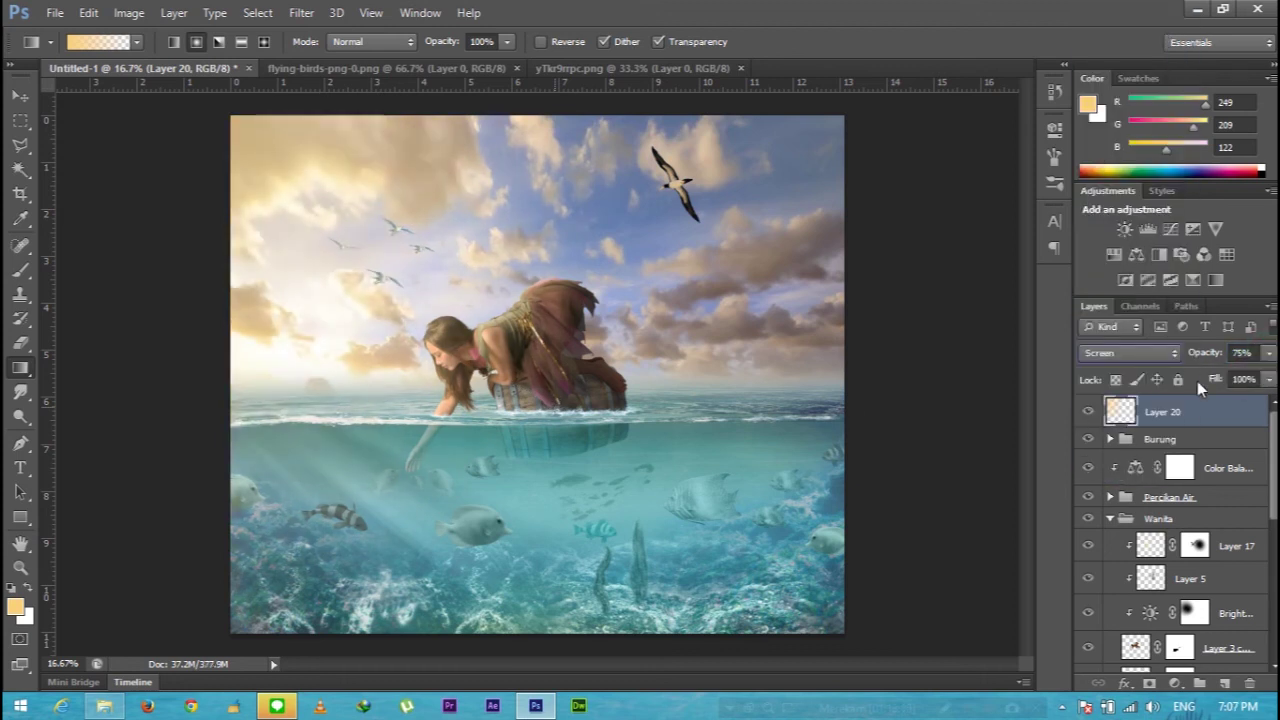
left_click_drag(1269, 355, 1234, 378)
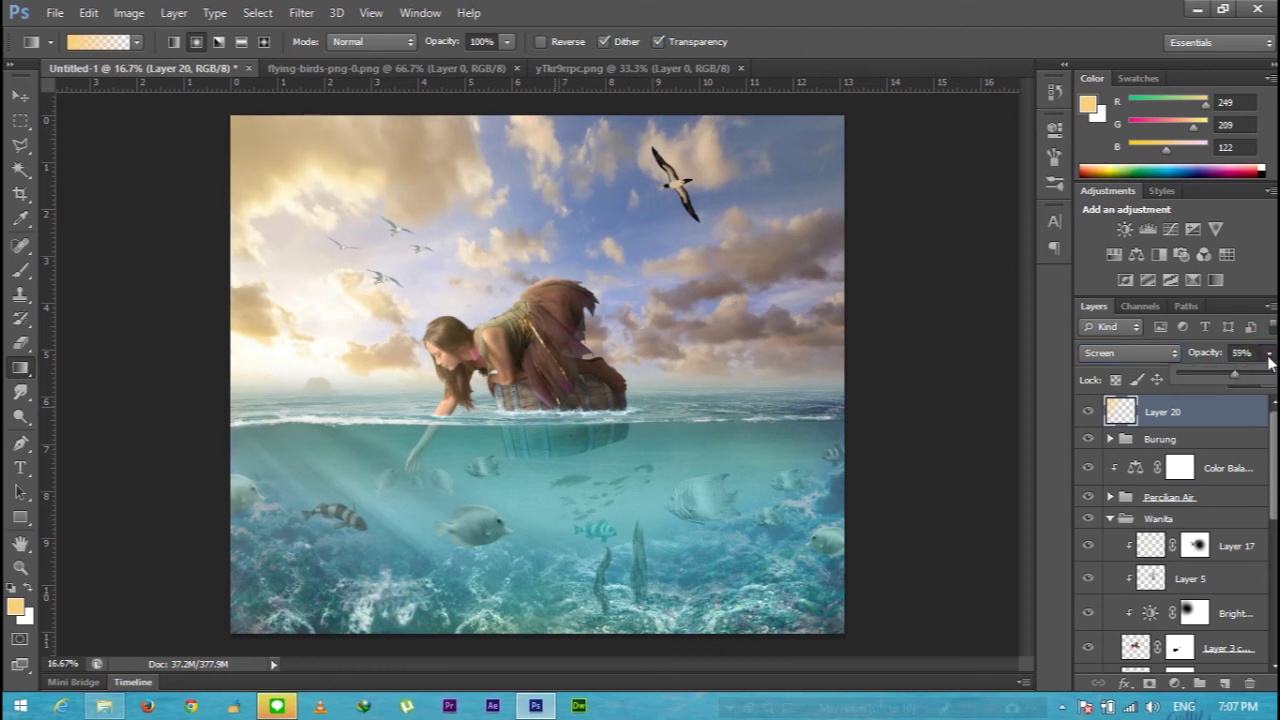
left_click(1269, 356)
left_click(1226, 684)
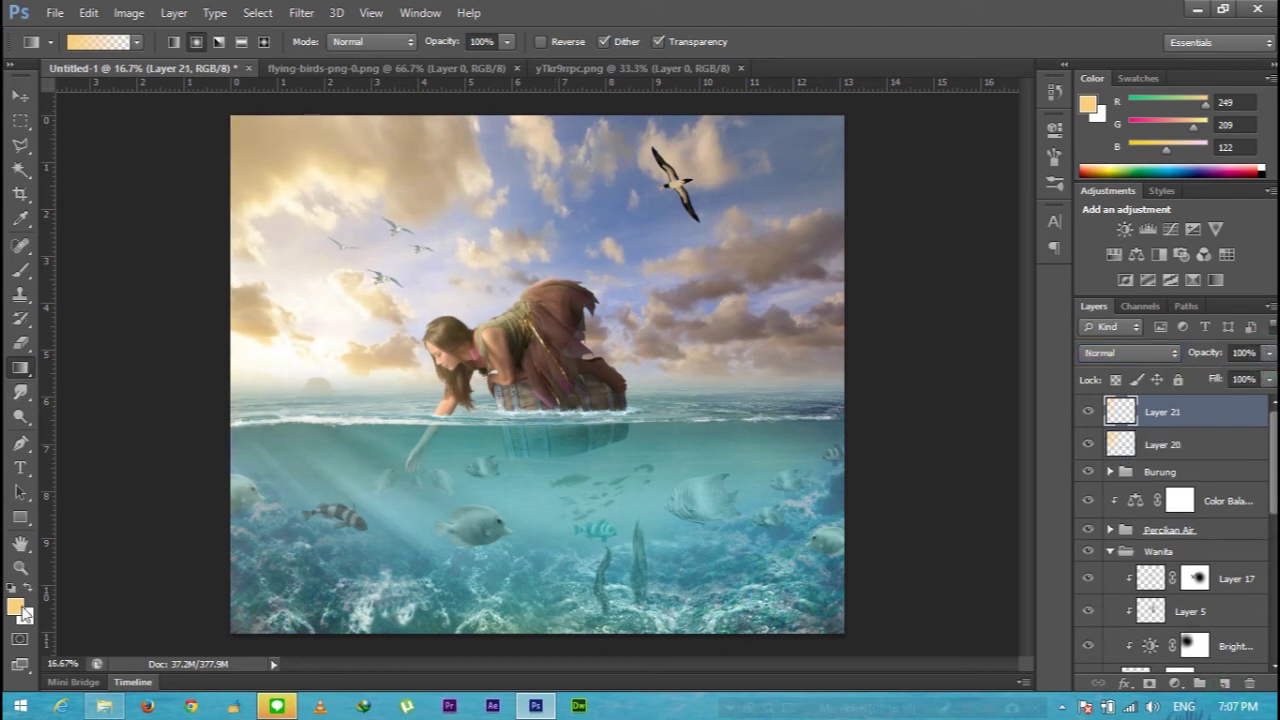
- Pick a deep blue foreground and draw a gradient from the top-right toward the girl
left_click(15, 606)
left_click(748, 197)
left_click(918, 362)
left_click(1240, 257)
key("g")
mouse_move(945, 127)
left_mouse_down()
mouse_move(595, 375)
mouse_move(604, 356)
left_mouse_up()
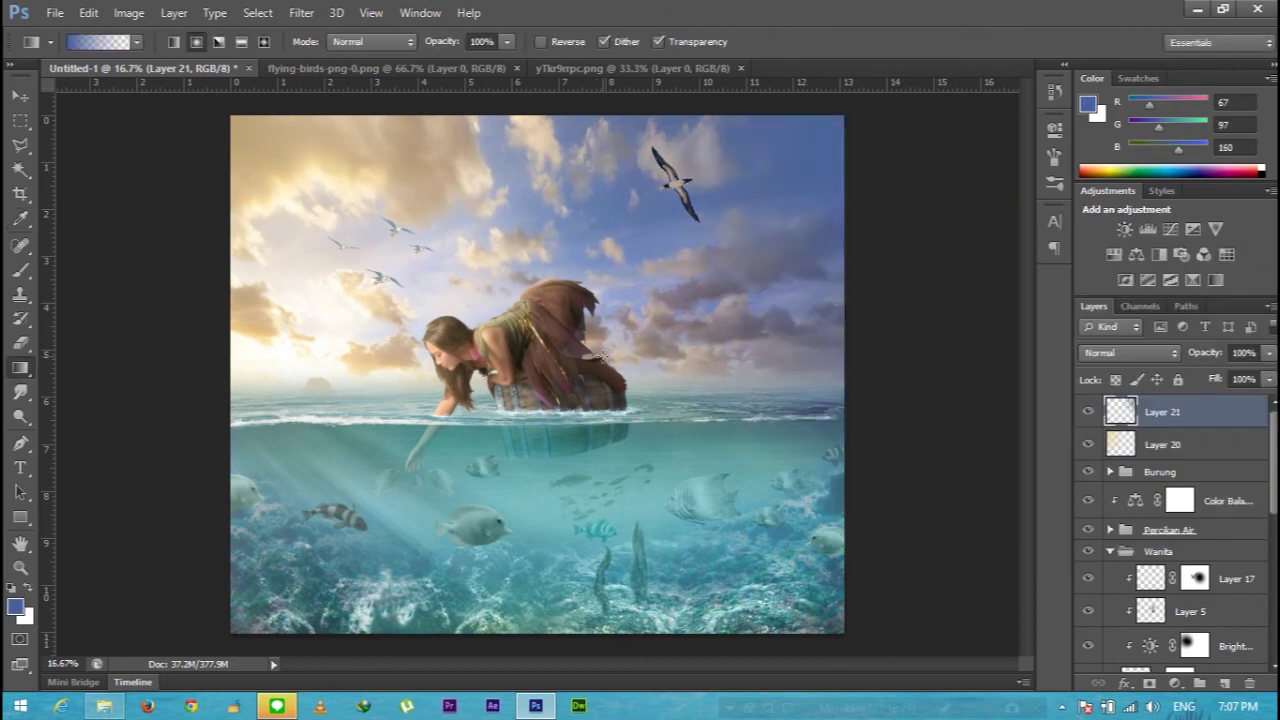
key("ctrl+z")
left_click_drag(886, 129, 525, 368)
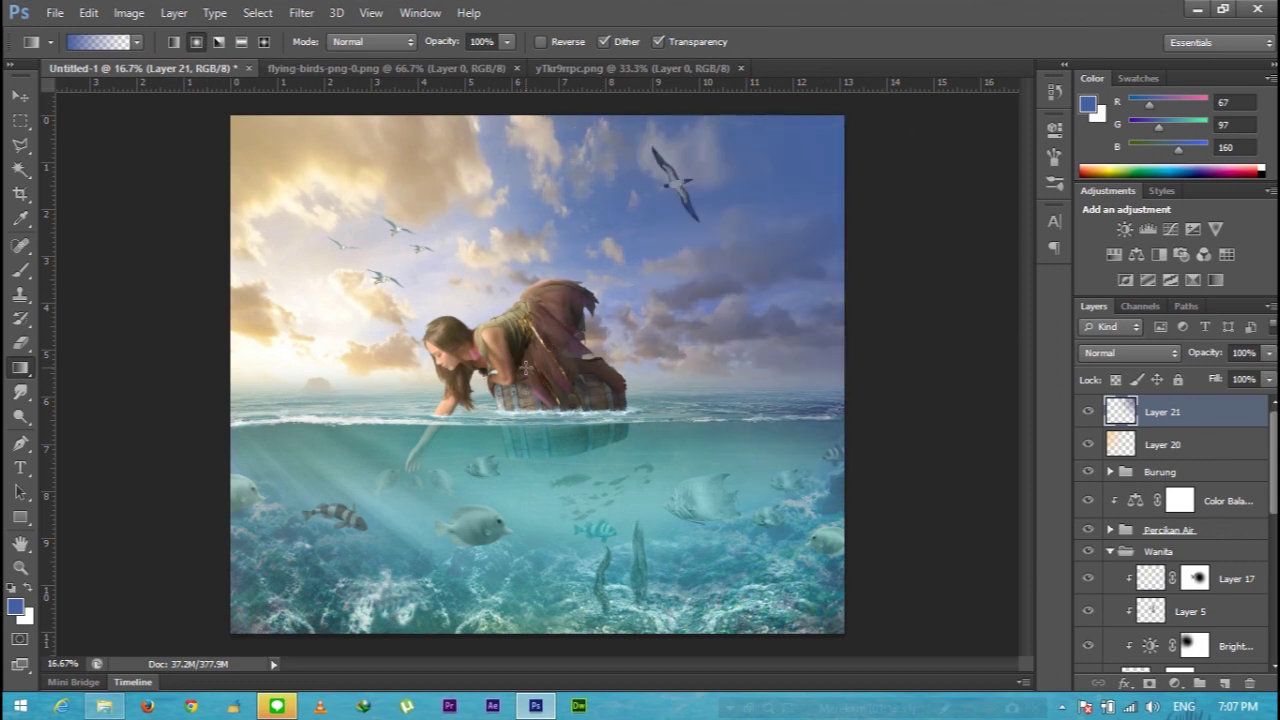
- Set both Layer 21 and Layer 20 to Linear Dodge (Add) blending
left_click(1130, 352)
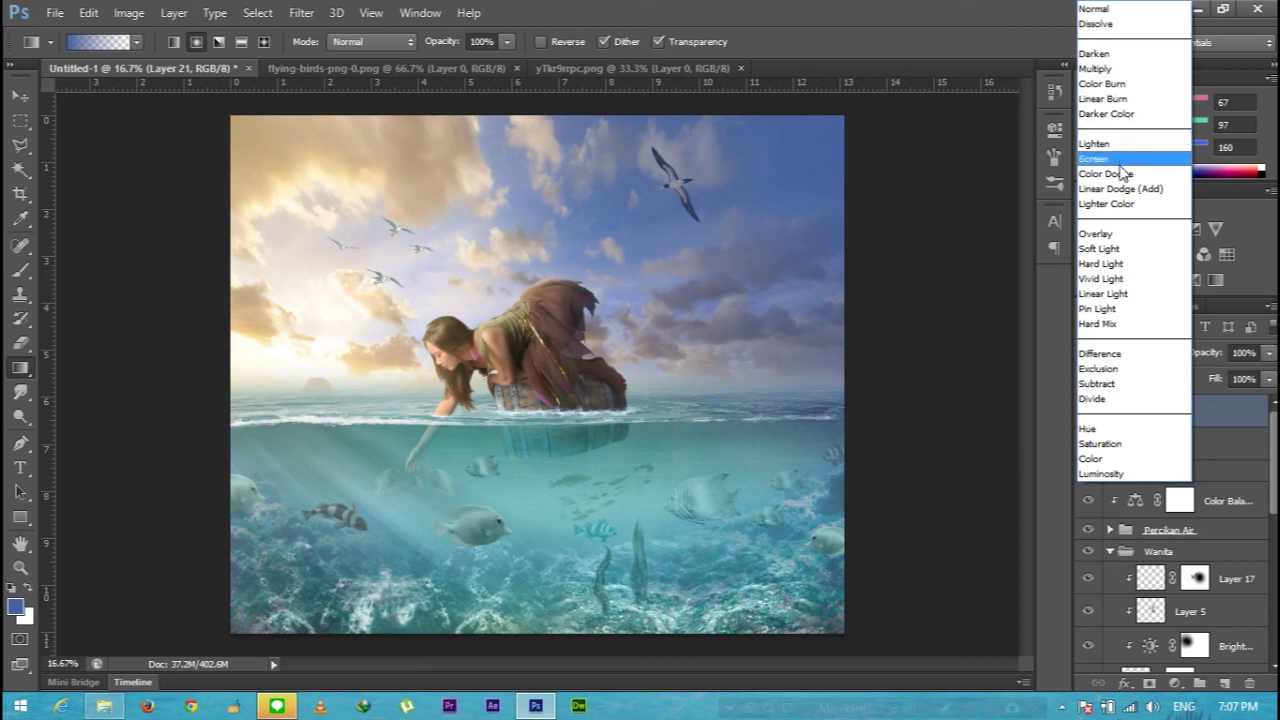
left_click(1123, 164)
key("Down")
key("Down")
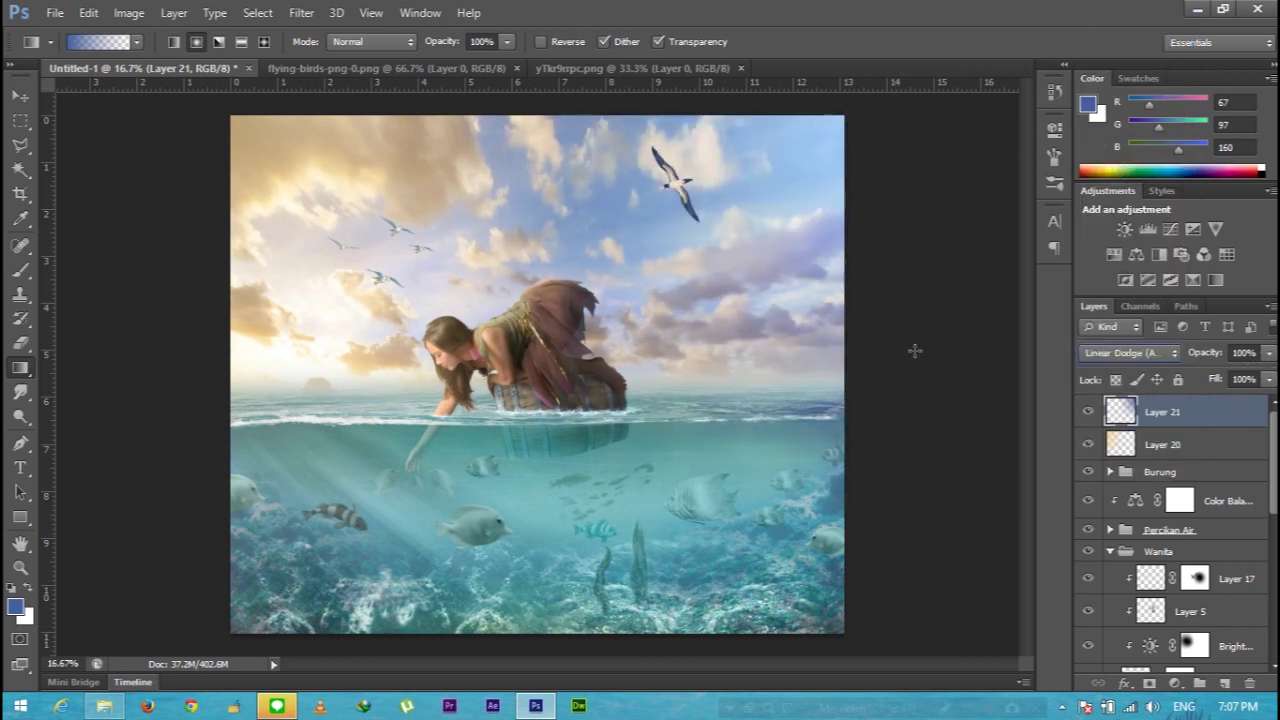
left_click(1200, 444)
left_click(1130, 352)
left_click(1105, 195)
- Lower Layer 21 opacity to 84% and Layer 20 opacity to 66%
left_click(1176, 409)
left_click(1267, 353)
left_click_drag(1264, 377, 1252, 378)
left_click(1216, 442)
left_click(1268, 353)
left_click(1243, 378)
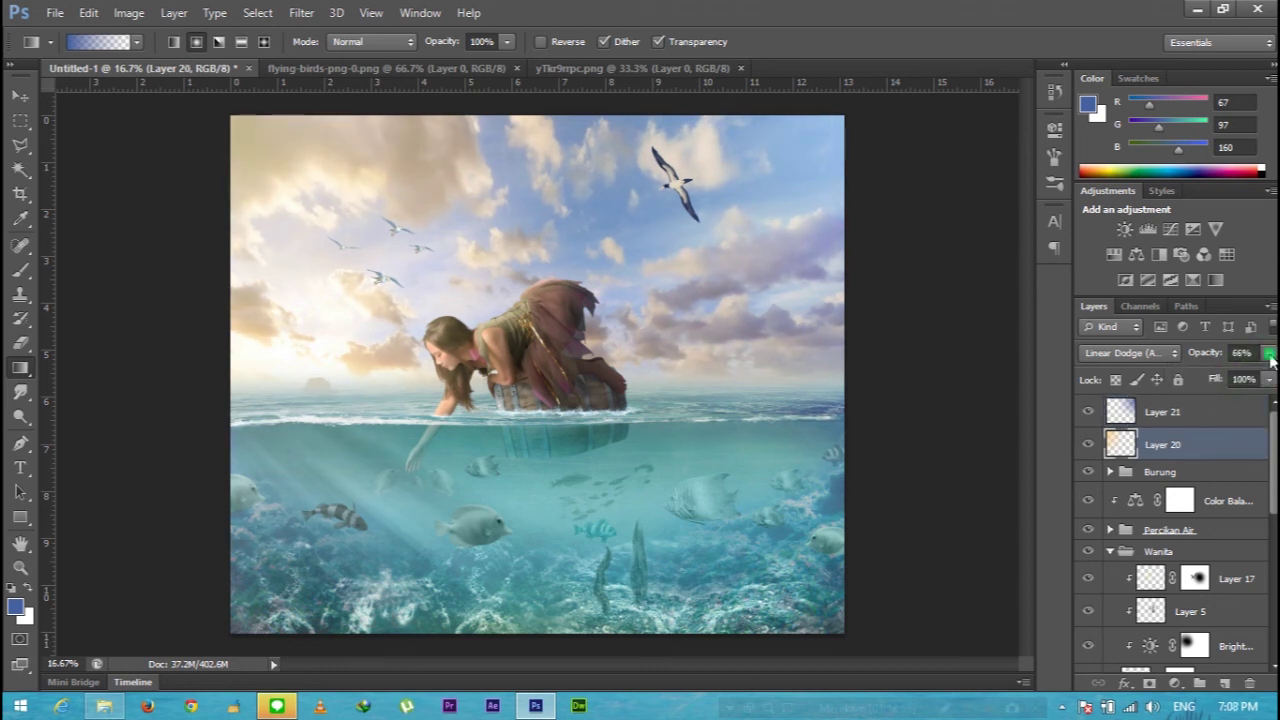
- Group Layers 21 and 20 and name the group 'Cahaya'
left_click(1133, 473)
left_click(1195, 444)
left_click(1203, 410, "shift")
key("ctrl+g")
double_click(1163, 408)
type("C")
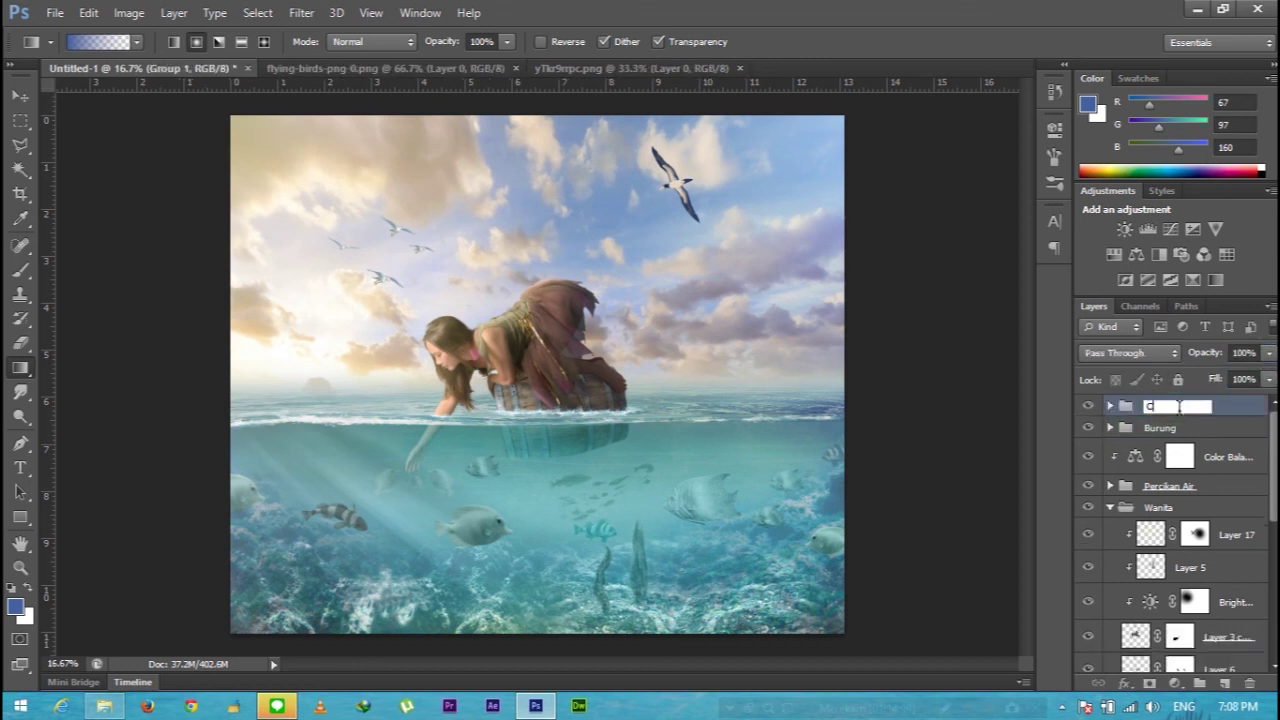
key("Return")
- Expand the Burung group and toggle Layer 18 to identify the large seagull
left_click(1160, 427)
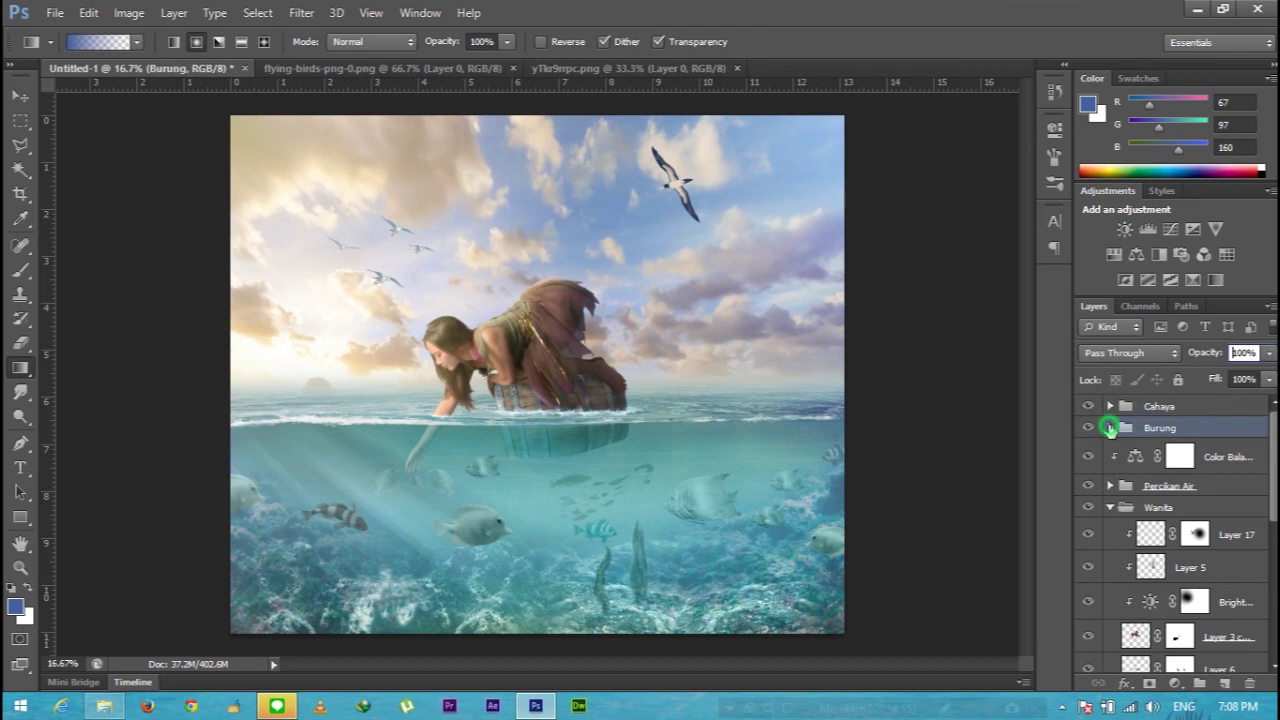
left_click(1110, 427)
left_click(1177, 488)
left_click(1088, 488)
left_click(1088, 488)
left_click(1165, 488)
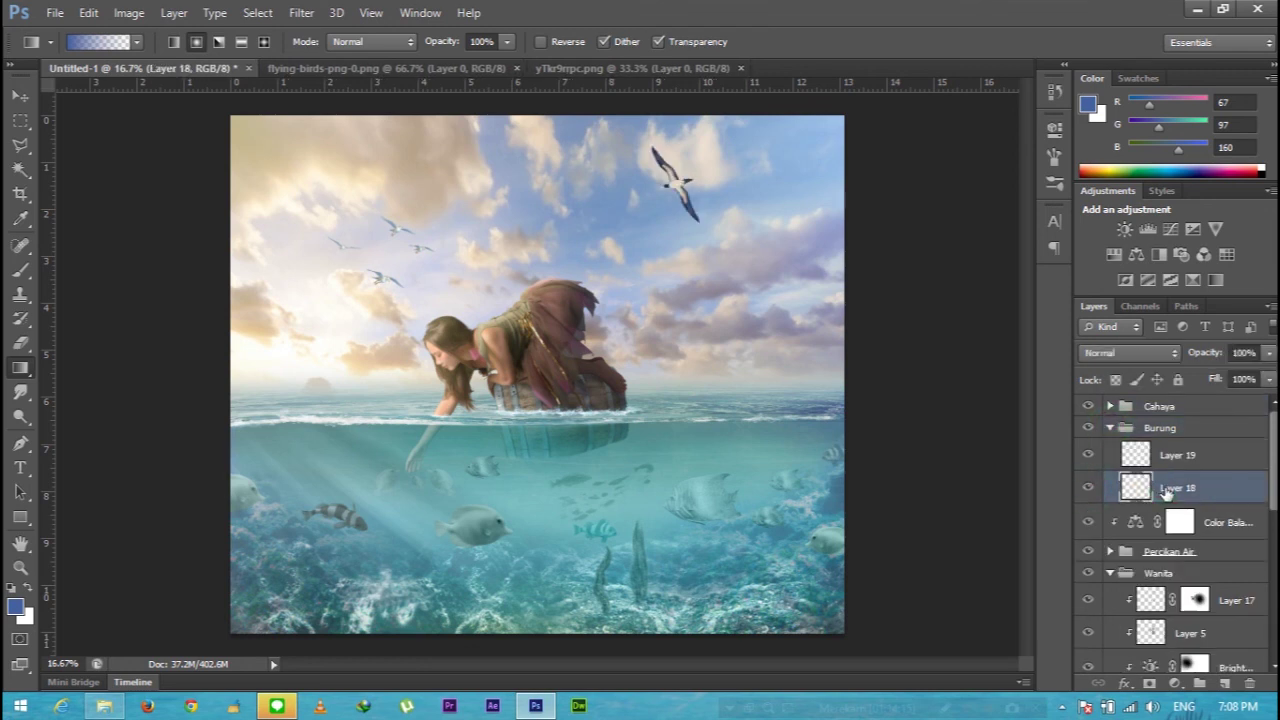
- Add a Brightness/Contrast adjustment clipped to Layer 18 with brightness -27 and contrast -30
left_click(1172, 684)
left_click(1165, 350)
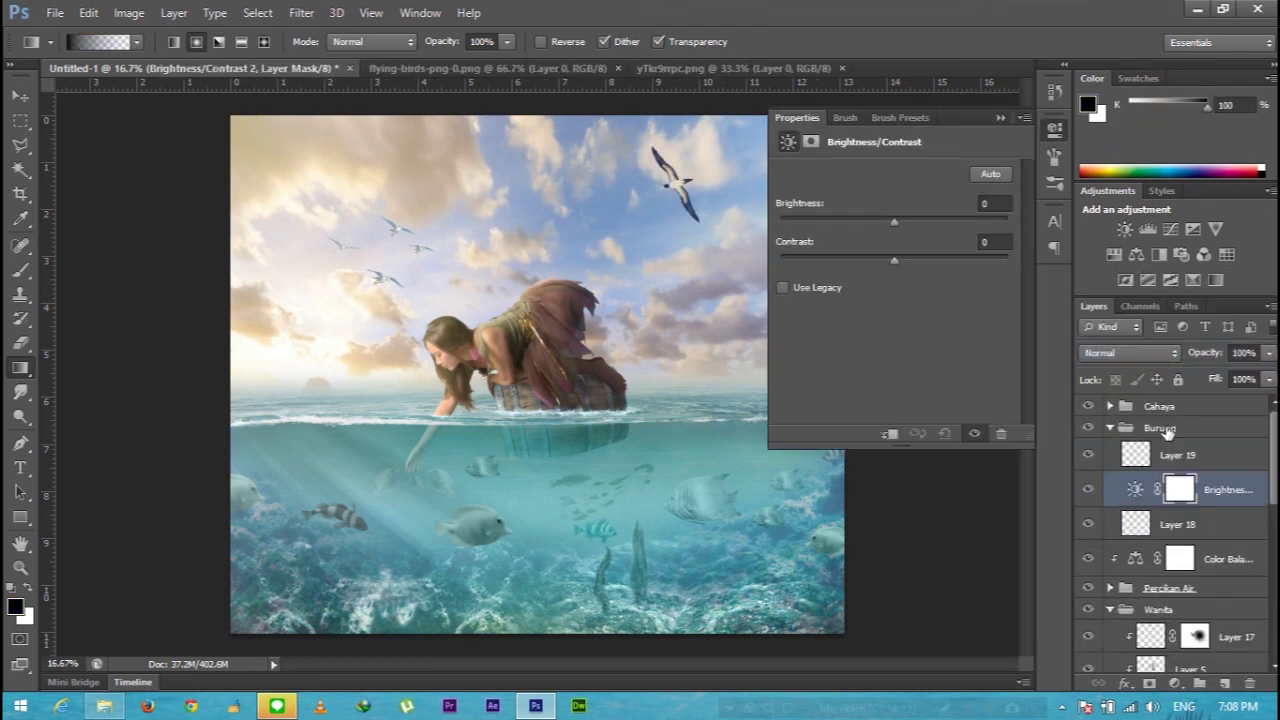
key("ctrl+alt+g")
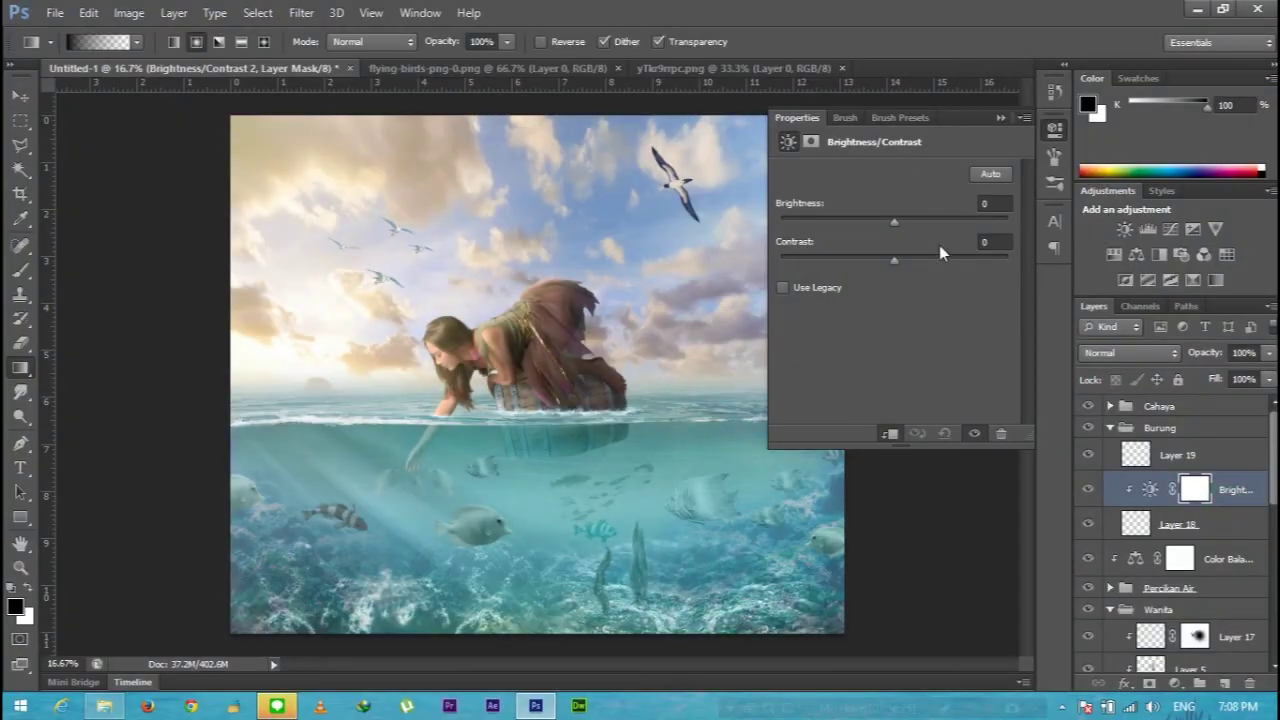
left_click_drag(854, 224, 870, 229)
left_click(1000, 117)
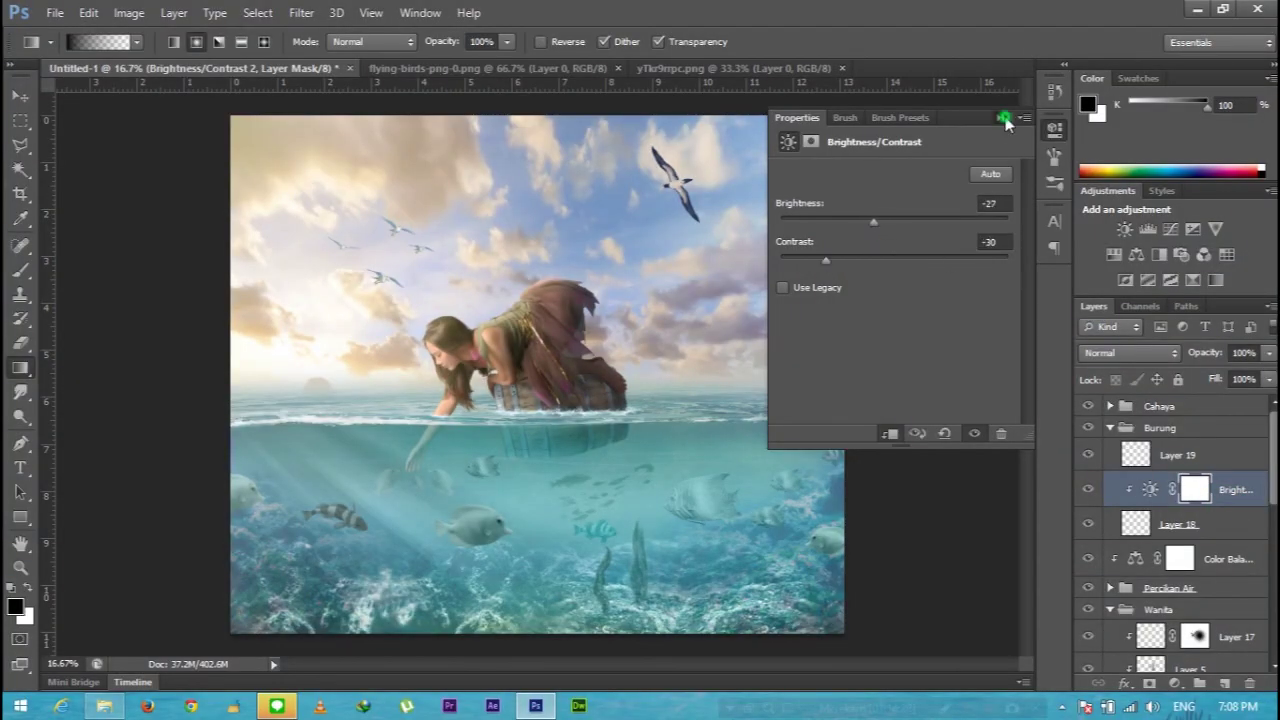
- Collapse the Burung group and start opening another image file
left_click(1096, 458)
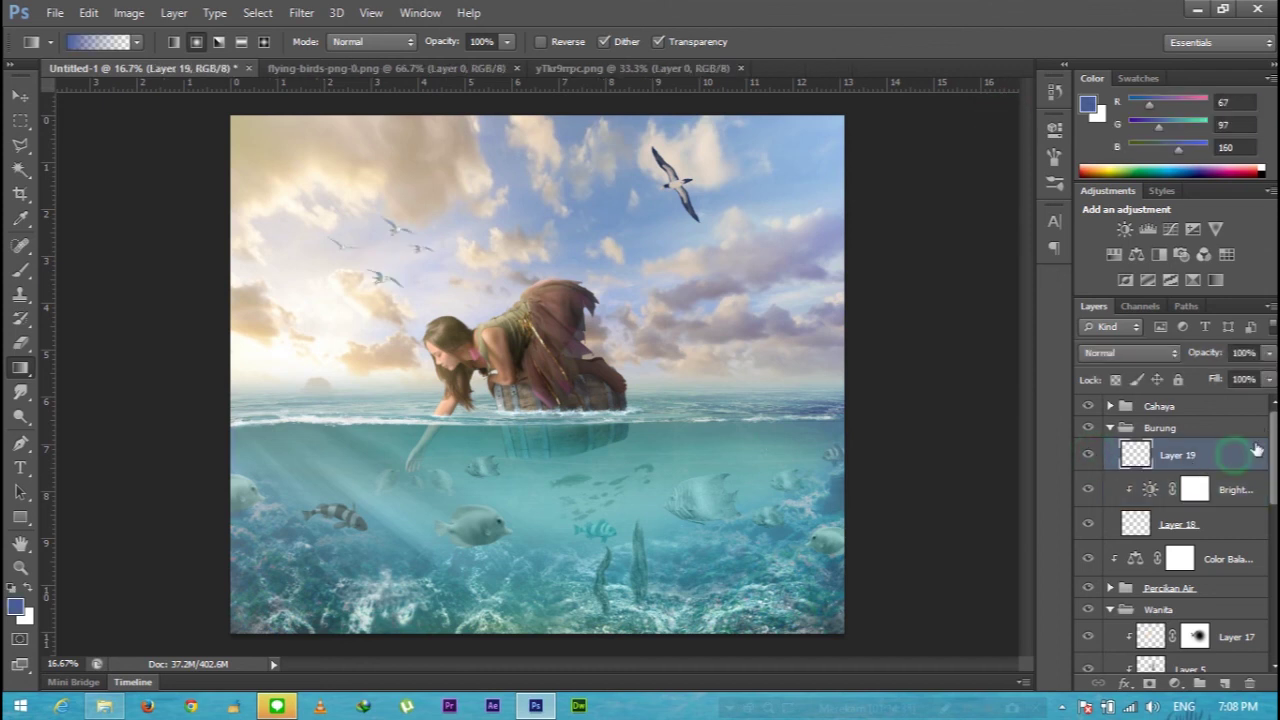
left_click(1106, 430)
left_click(1109, 427)
key("ctrl+minus")
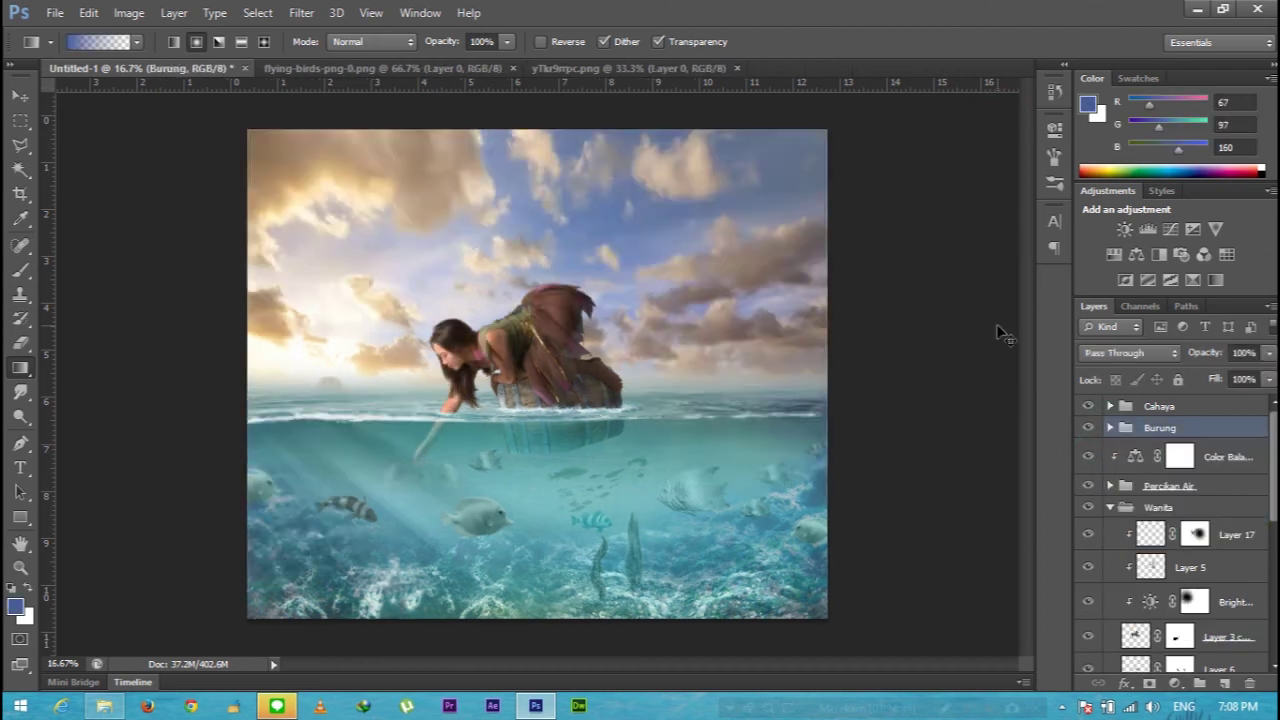
key("ctrl+plus")
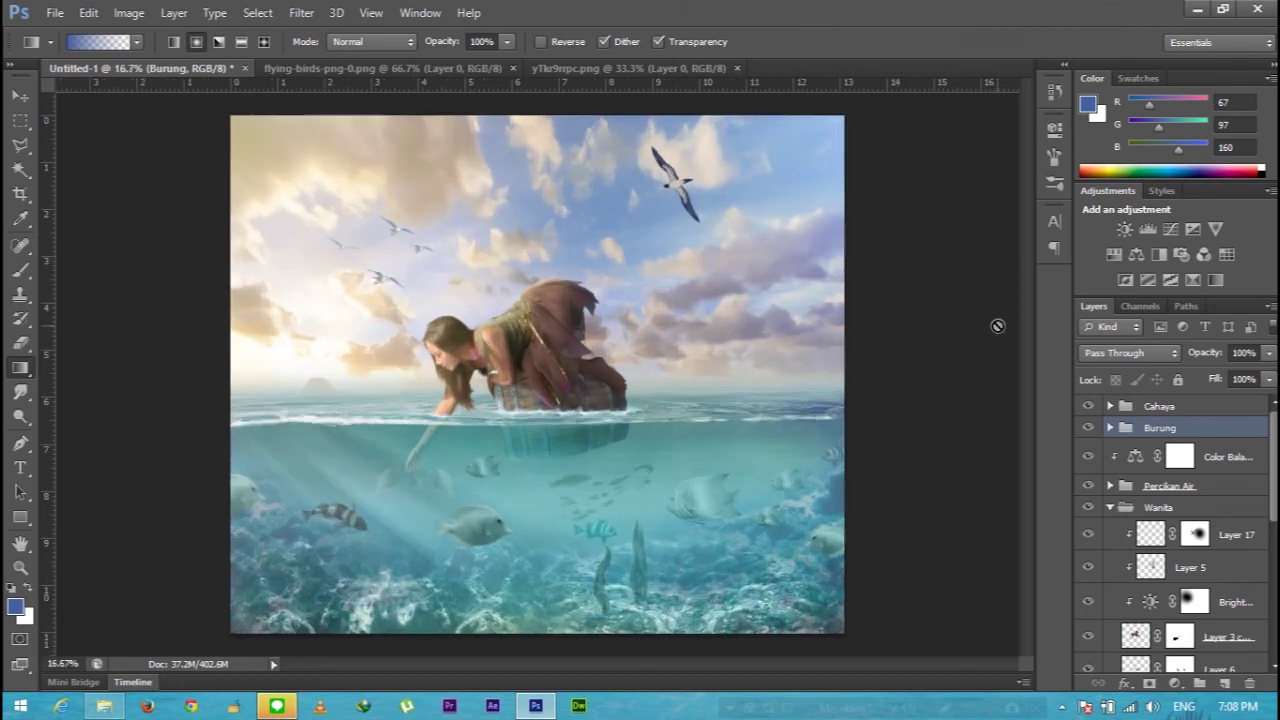
key("ctrl+o")
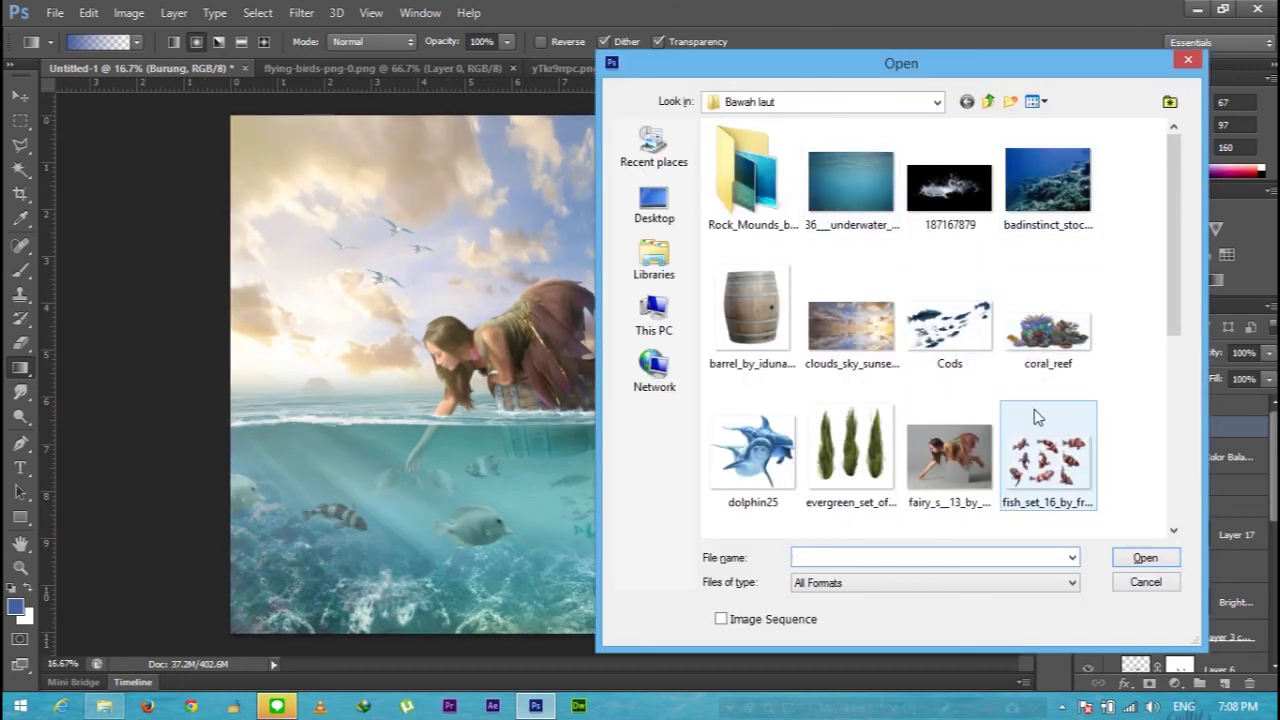
- Open image6.png, close two other documents, and bring the bubbles into the Untitled-1 composite
left_click(1048, 458)
scroll(1048, 458, "down", 2)
double_click(949, 300)
left_click(737, 68)
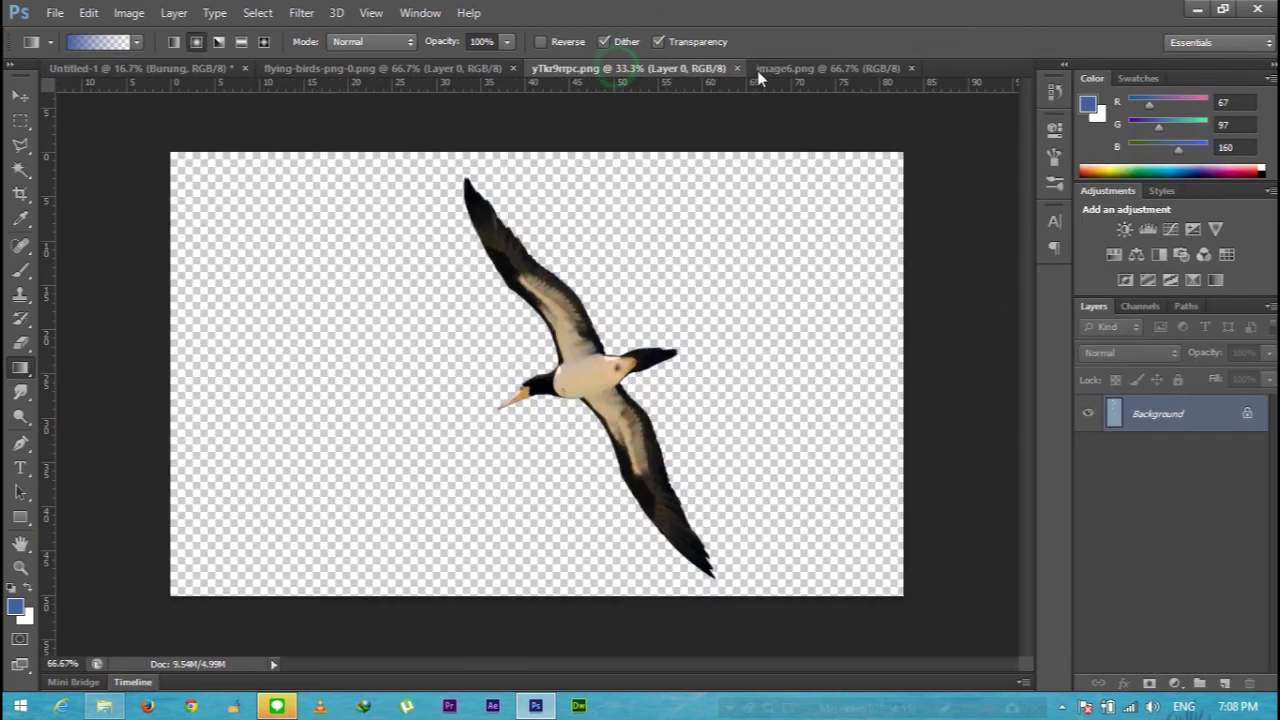
left_click(513, 68)
left_click(20, 95)
left_click_drag(536, 300, 553, 461)
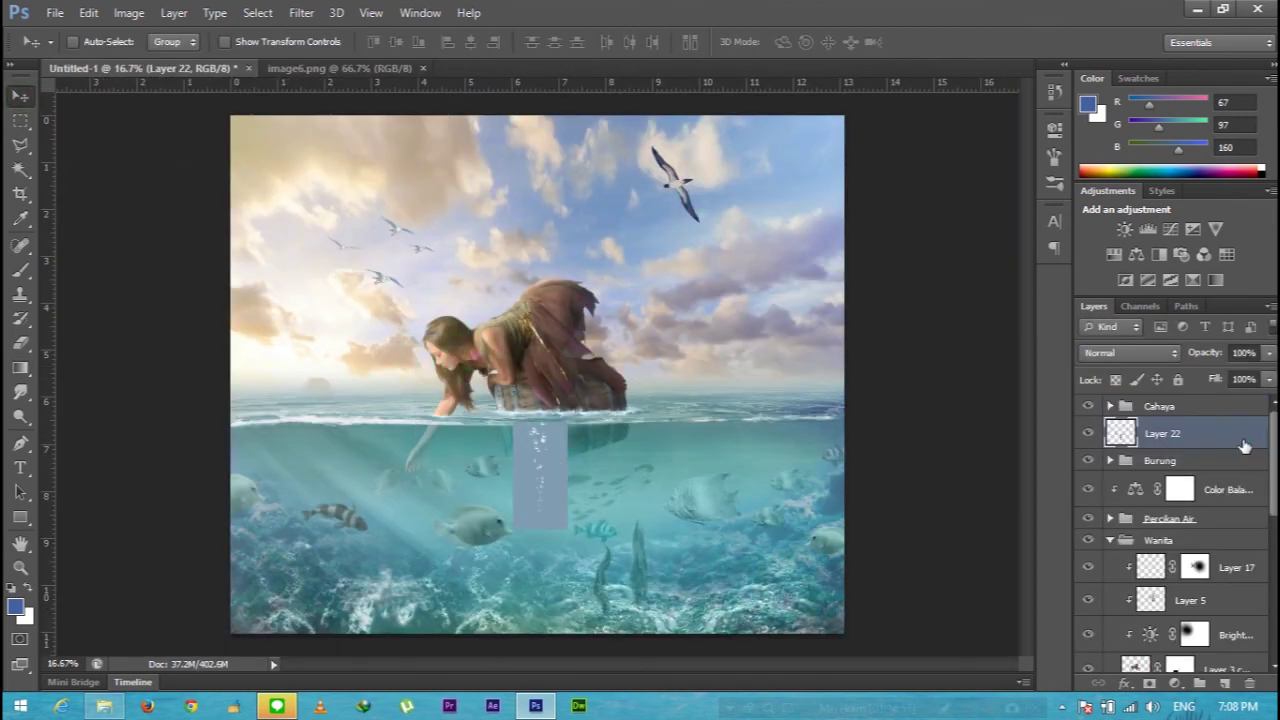
- Set the bubble layer to Pin Light blending and shift it down-left
left_click(1130, 352)
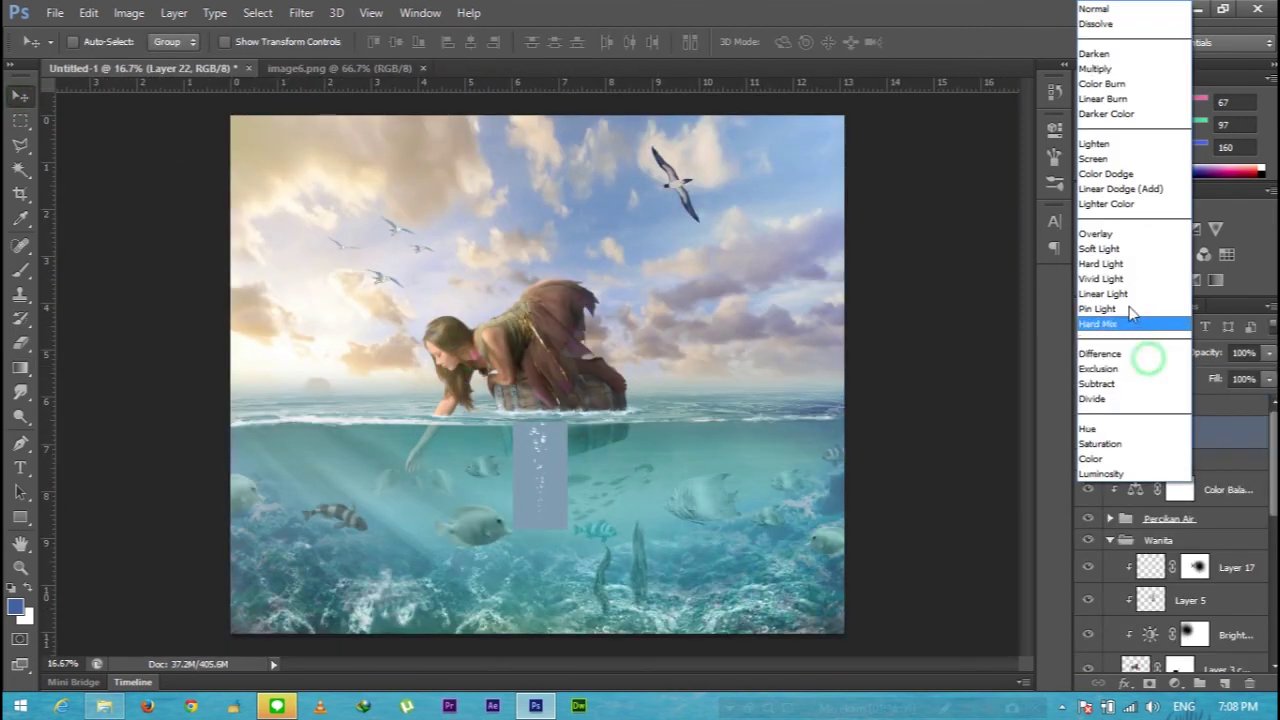
left_click(1110, 155)
key("Down")
key("Down")
key("Down")
key("Down")
key("Down")
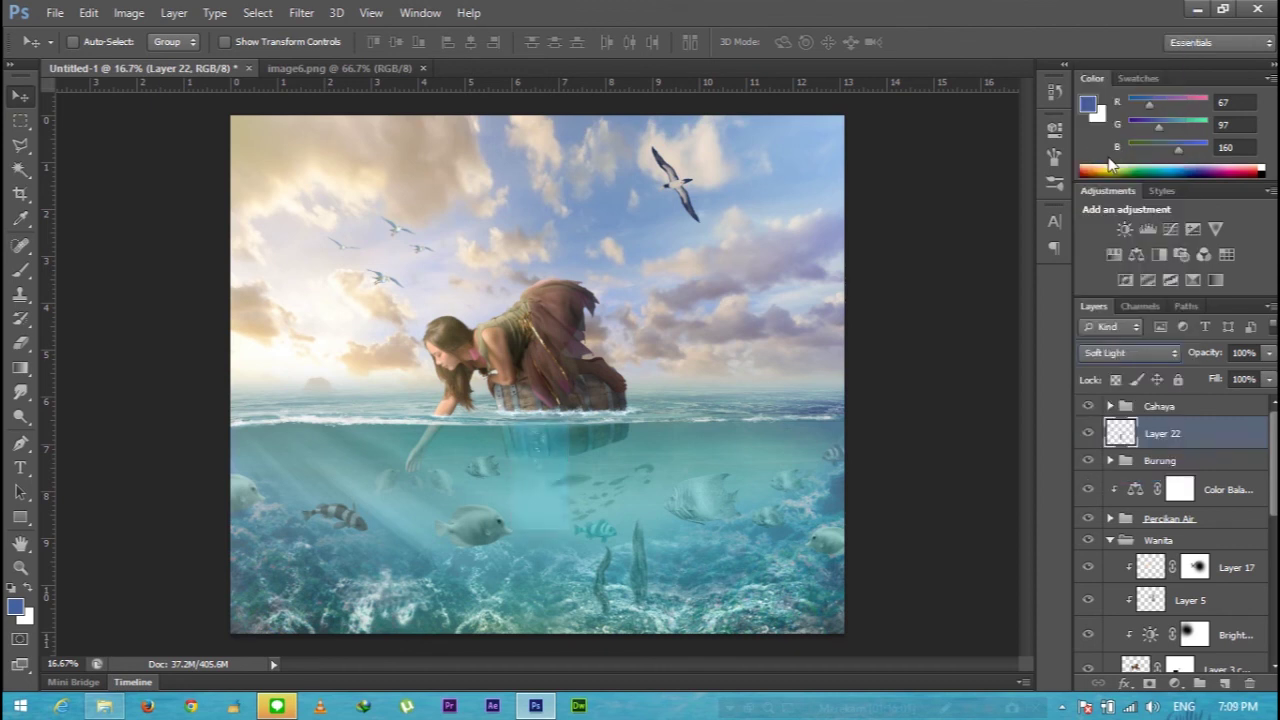
key("Down")
key("Down")
key("Down")
key("Down")
key("Down")
key("Up")
left_click_drag(541, 459, 516, 494)
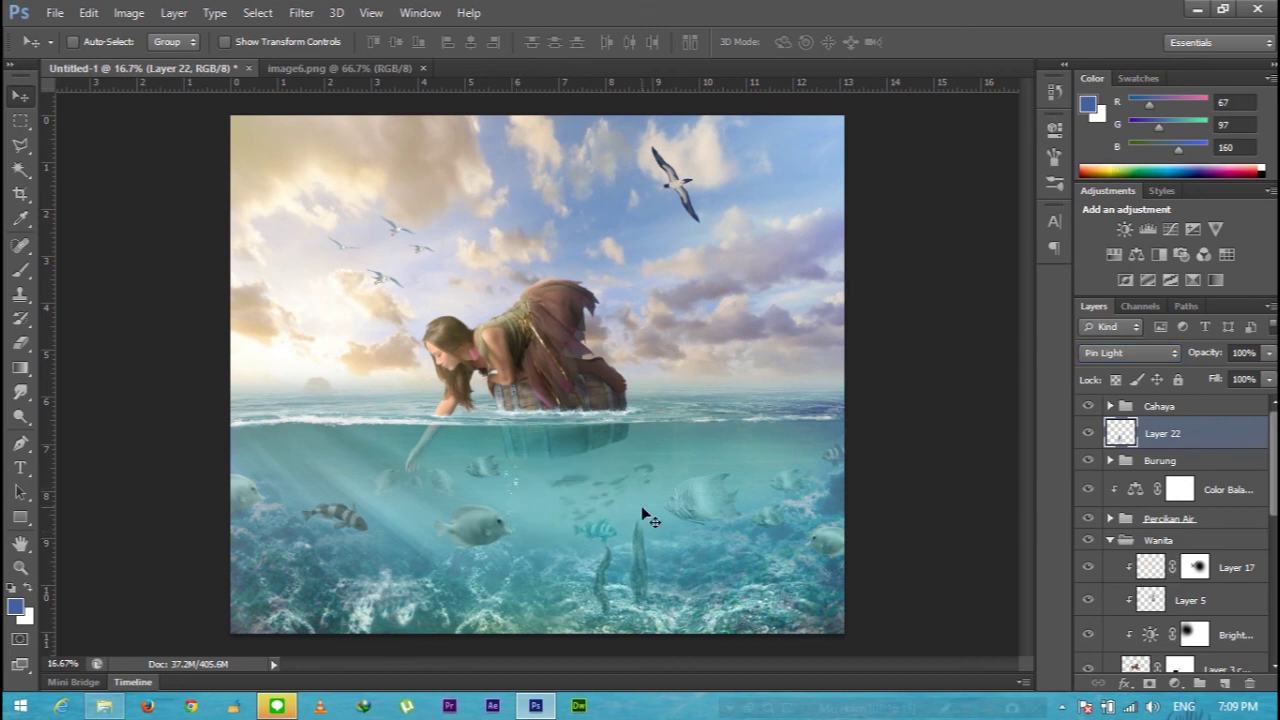
- Add two rotated bubble copies, the second tilted about 22 degrees
left_click_drag(645, 515, 810, 527)
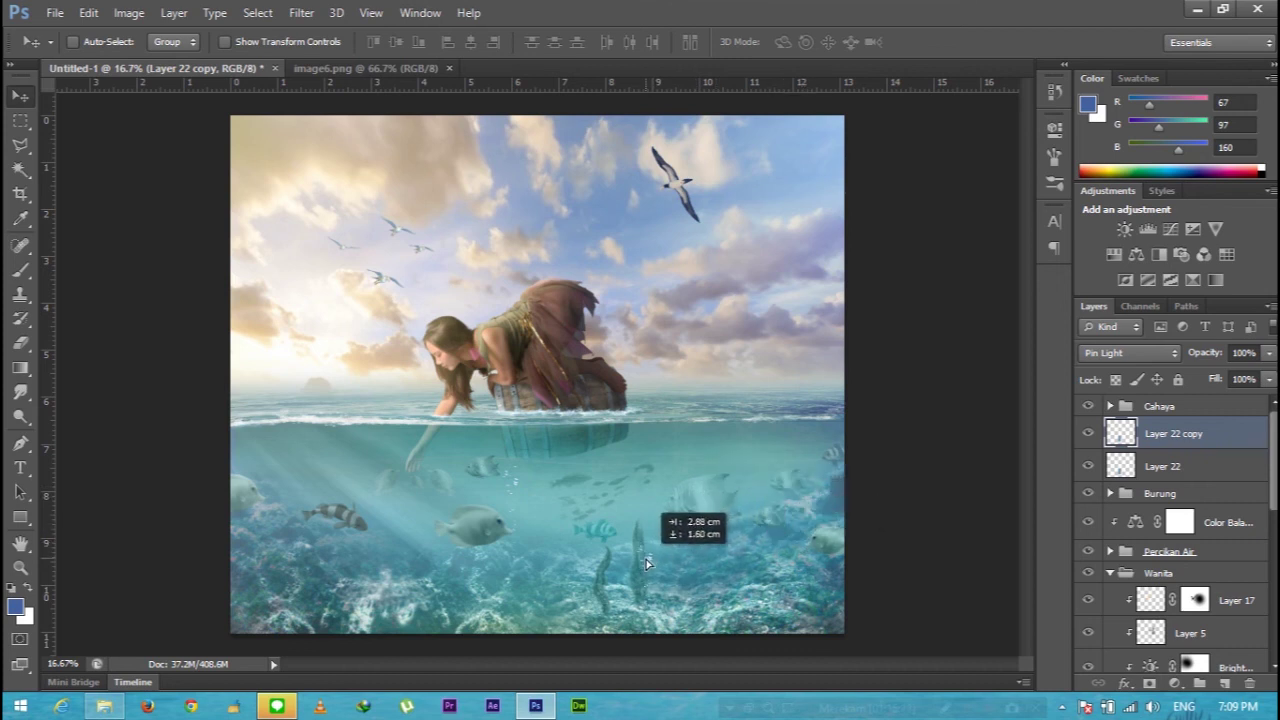
left_click_drag(810, 527, 650, 535)
key("ctrl+t")
left_click_drag(699, 648, 718, 630)
key("Return")
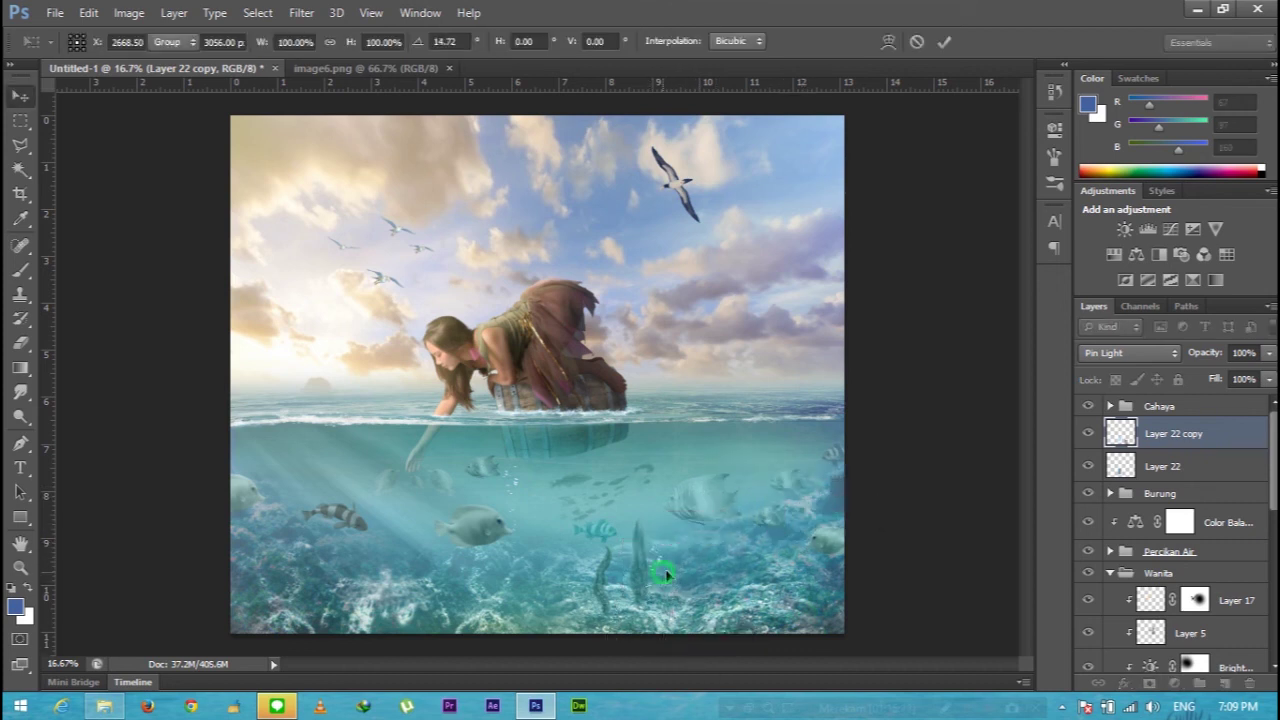
left_click_drag(691, 580, 643, 572)
key("ctrl+t")
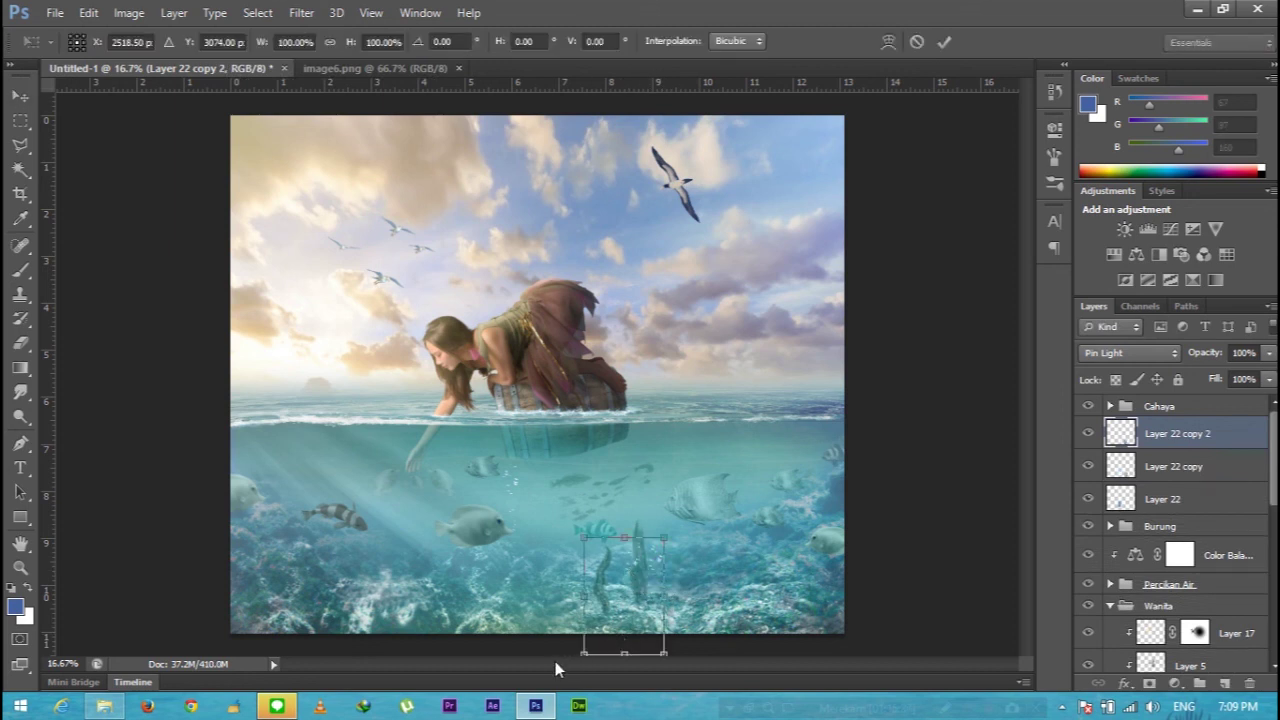
left_click_drag(560, 566, 648, 594)
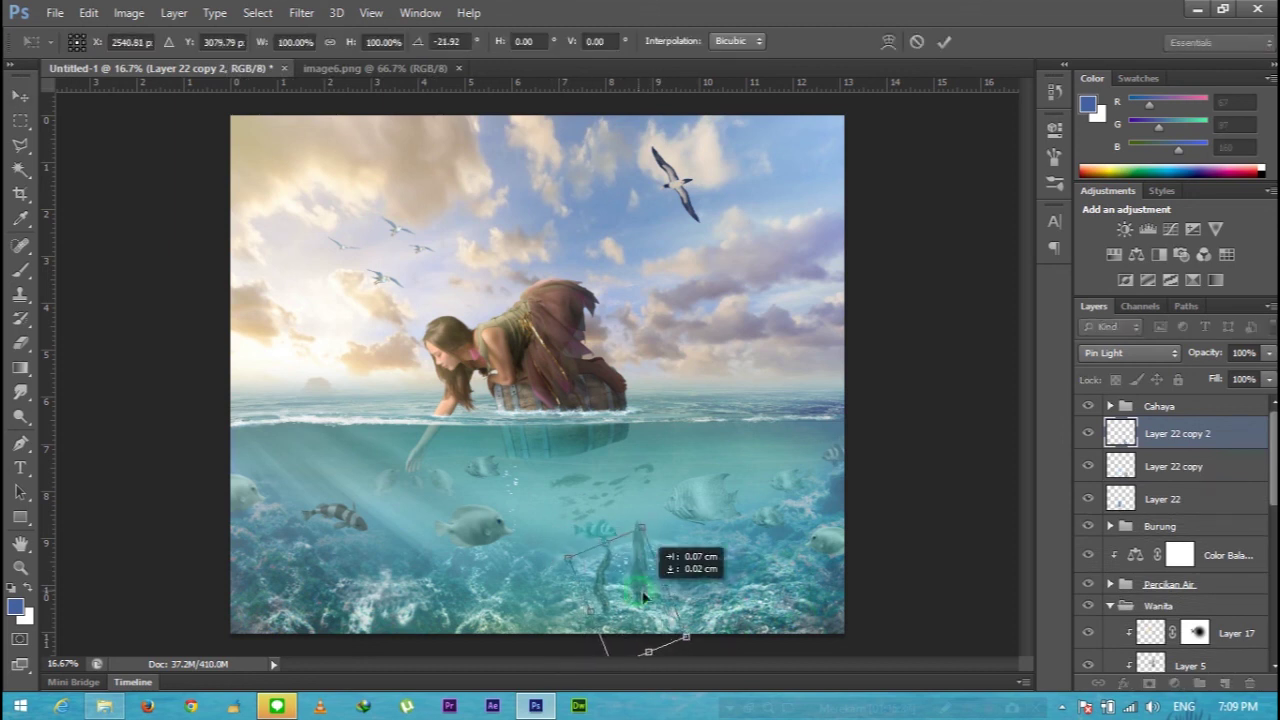
key("Return")
- Add an enlarged bubble copy on the left and a 41%-opacity copy on the right
key("ctrl+j")
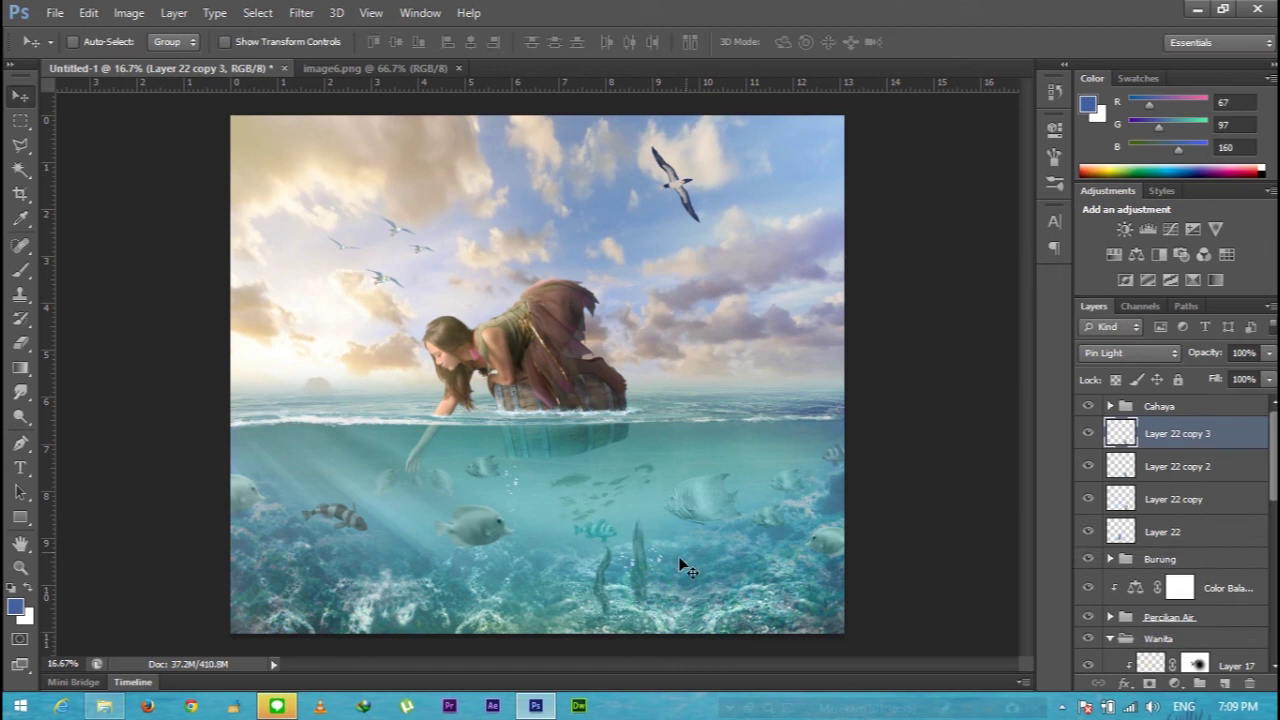
left_click_drag(597, 593, 289, 594)
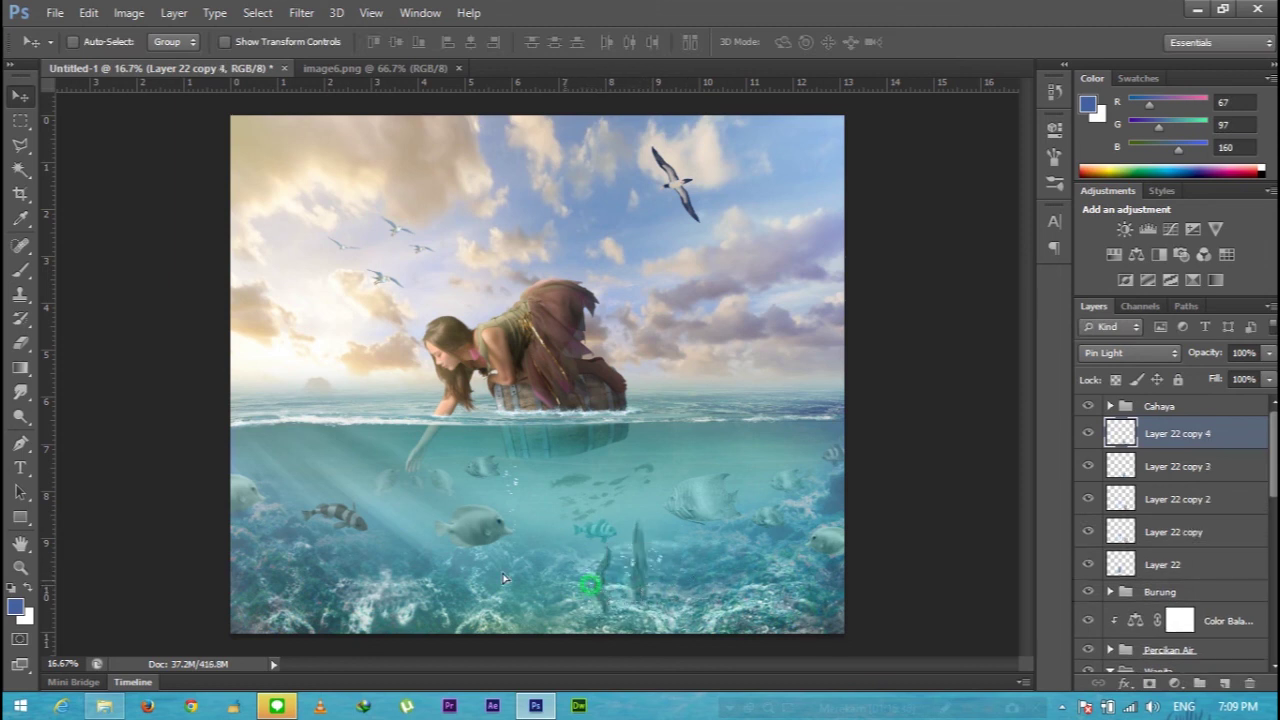
key("ctrl+t")
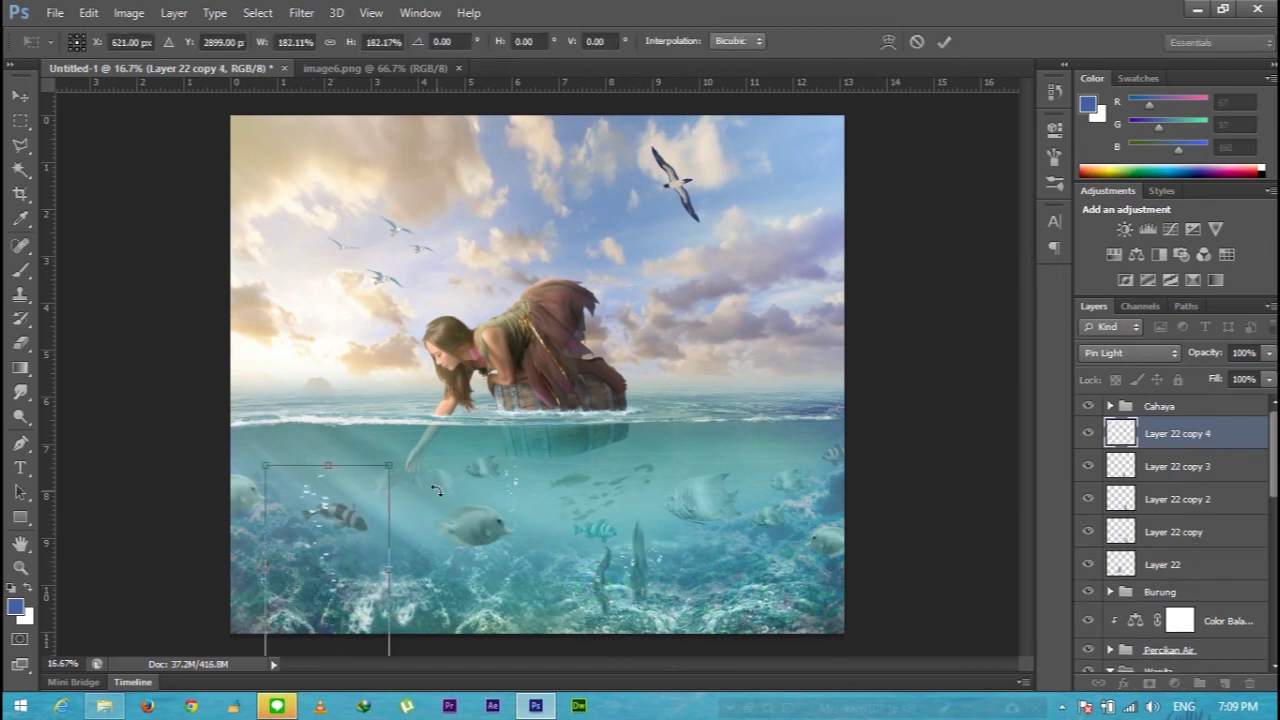
key("Return")
left_click_drag(440, 543, 746, 497)
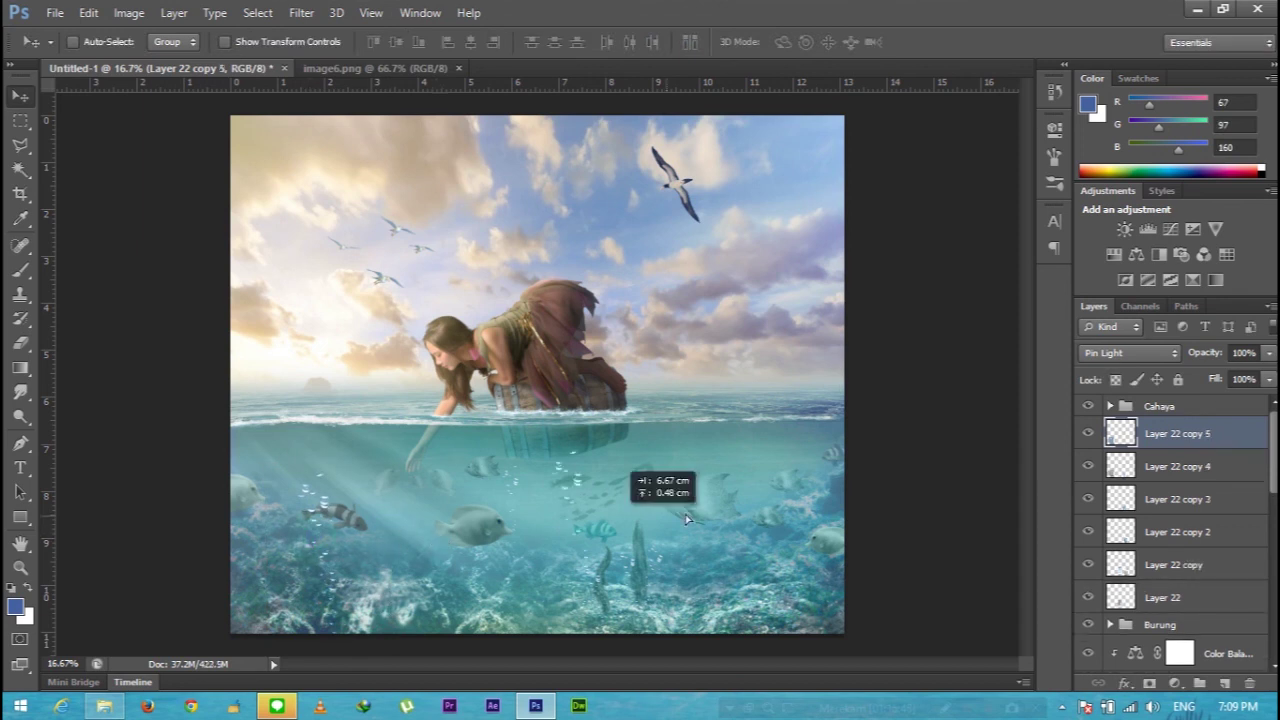
left_click(1268, 352)
left_click_drag(1263, 373, 1243, 377)
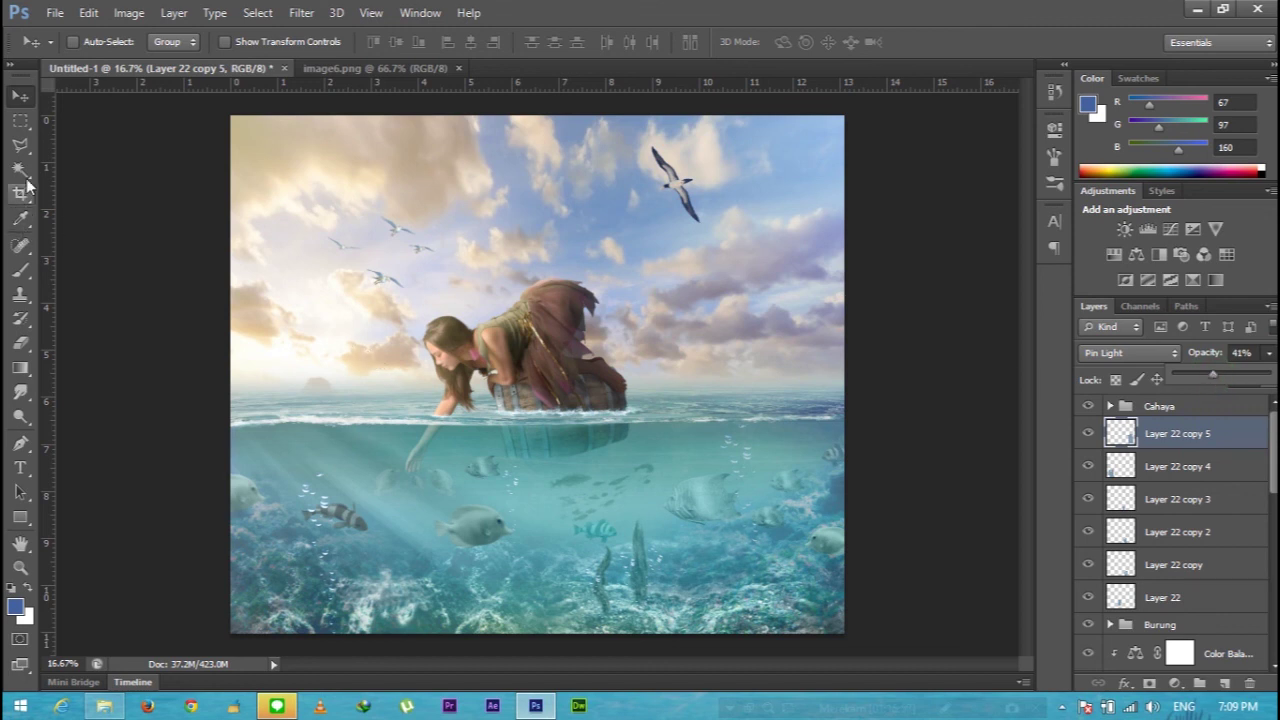
left_click(785, 403)
key("ctrl+minus")
key("ctrl+minus")
key("ctrl+plus")
key("ctrl+plus")
- Group all bubble layers and name the group 'Gelembung'
left_click(1229, 433)
left_click(1234, 594, "shift")
key("ctrl+g")
double_click(1166, 430)
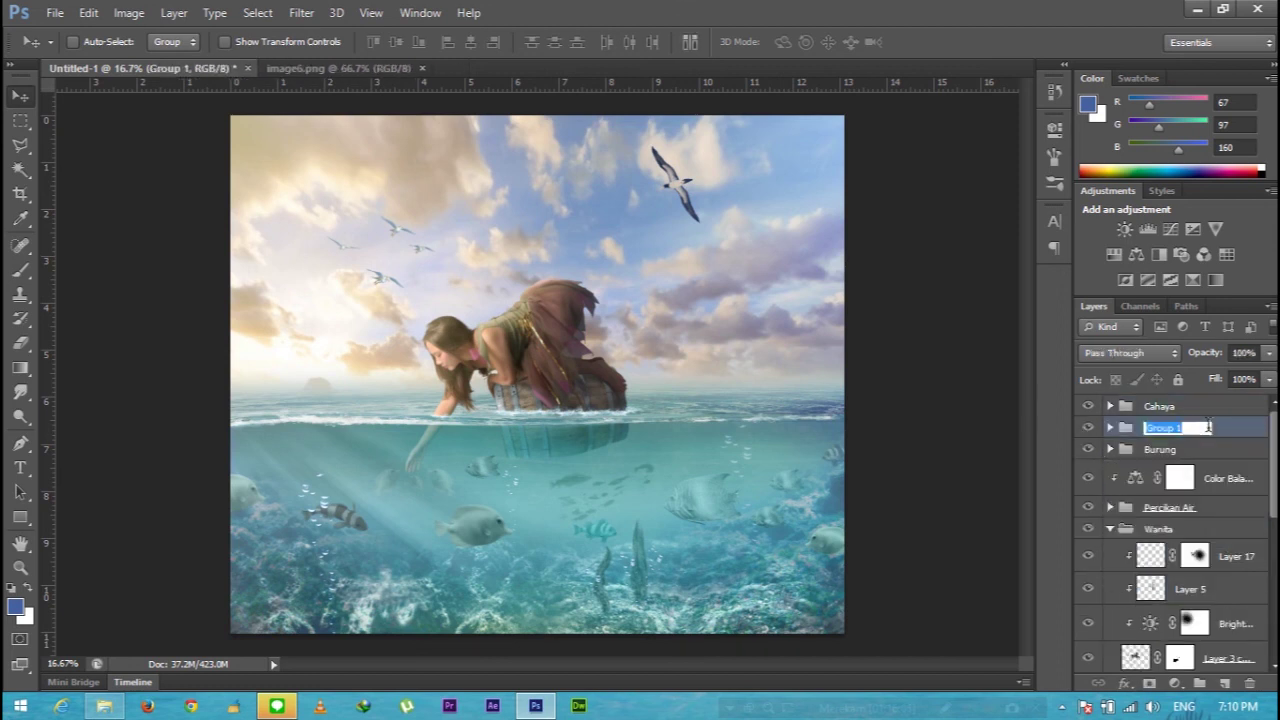
key("Return")
- Group every layer of the composite, from Cahaya down to Color Fill 1, into Group 1
left_click(1240, 406)
scroll(1180, 530, "down", 10)
left_click(1240, 567)
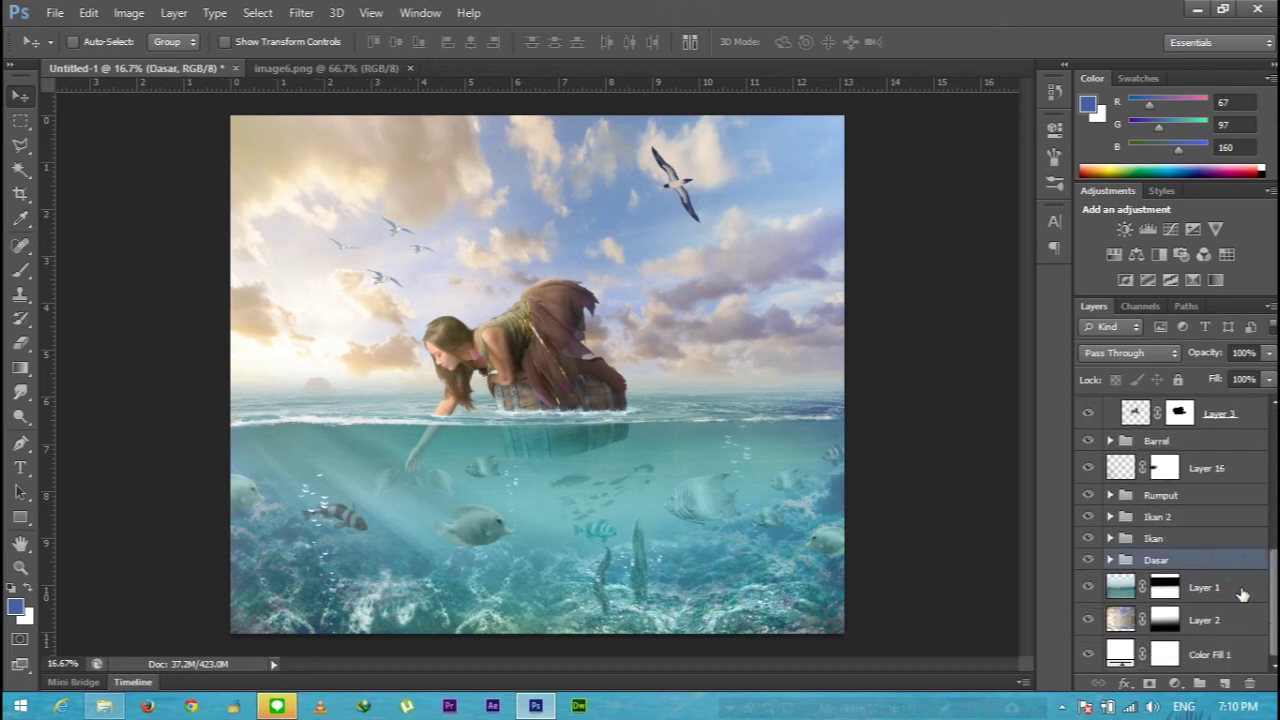
scroll(1200, 530, "up", 2)
left_click(1230, 413)
scroll(1200, 530, "down", 2)
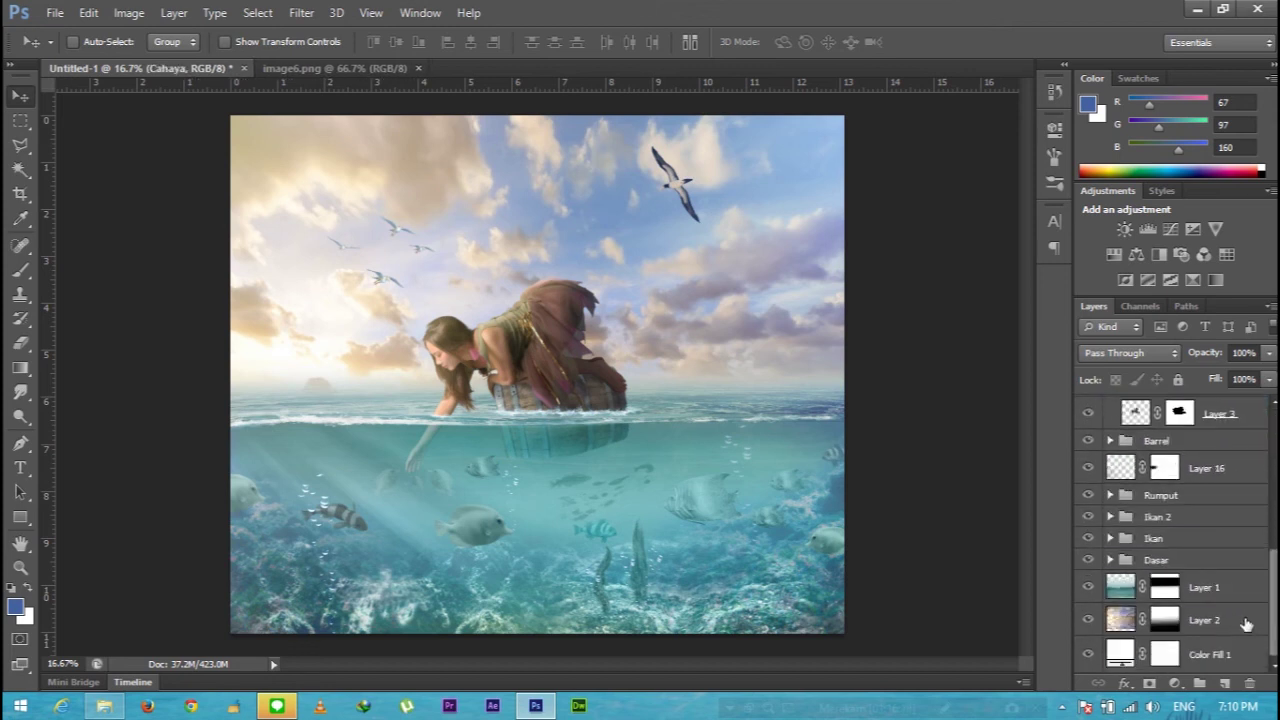
left_click(1250, 625, "shift")
left_click(1255, 655, "shift")
key("ctrl+g")
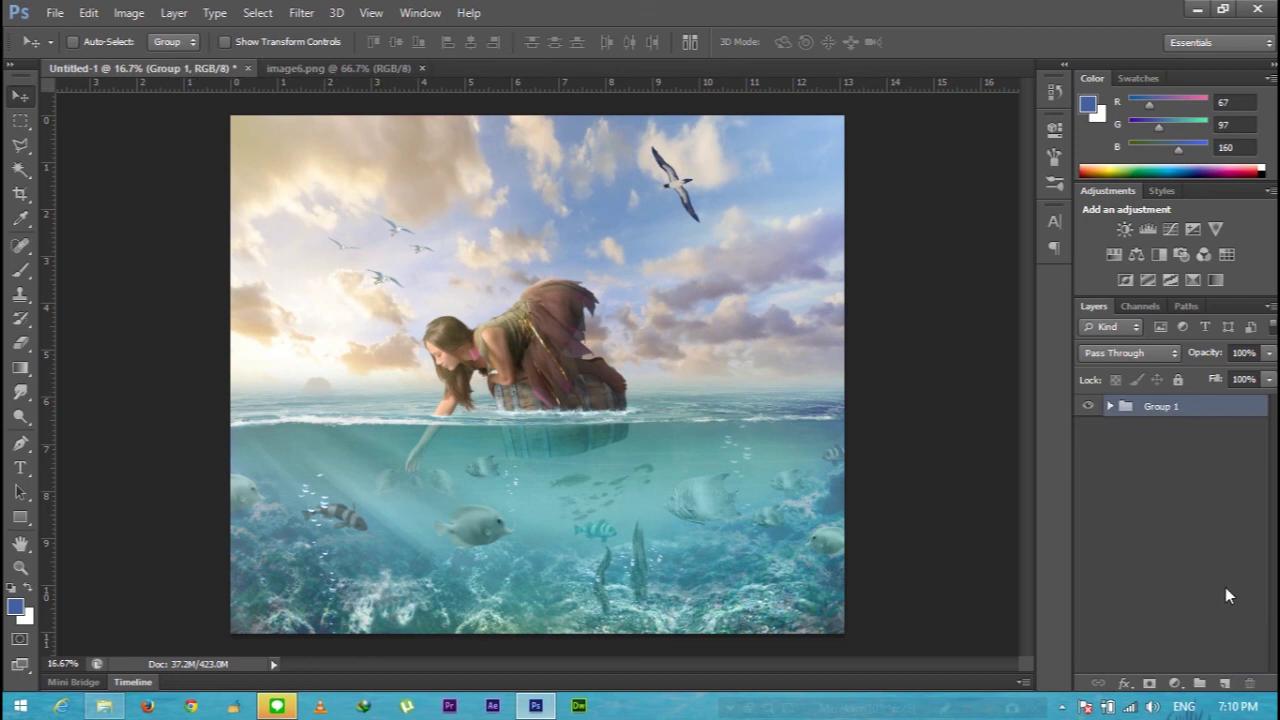
- Duplicate Group 1, merge the copy into one layer, and hide the original
key("ctrl+j")
right_click(1207, 408)
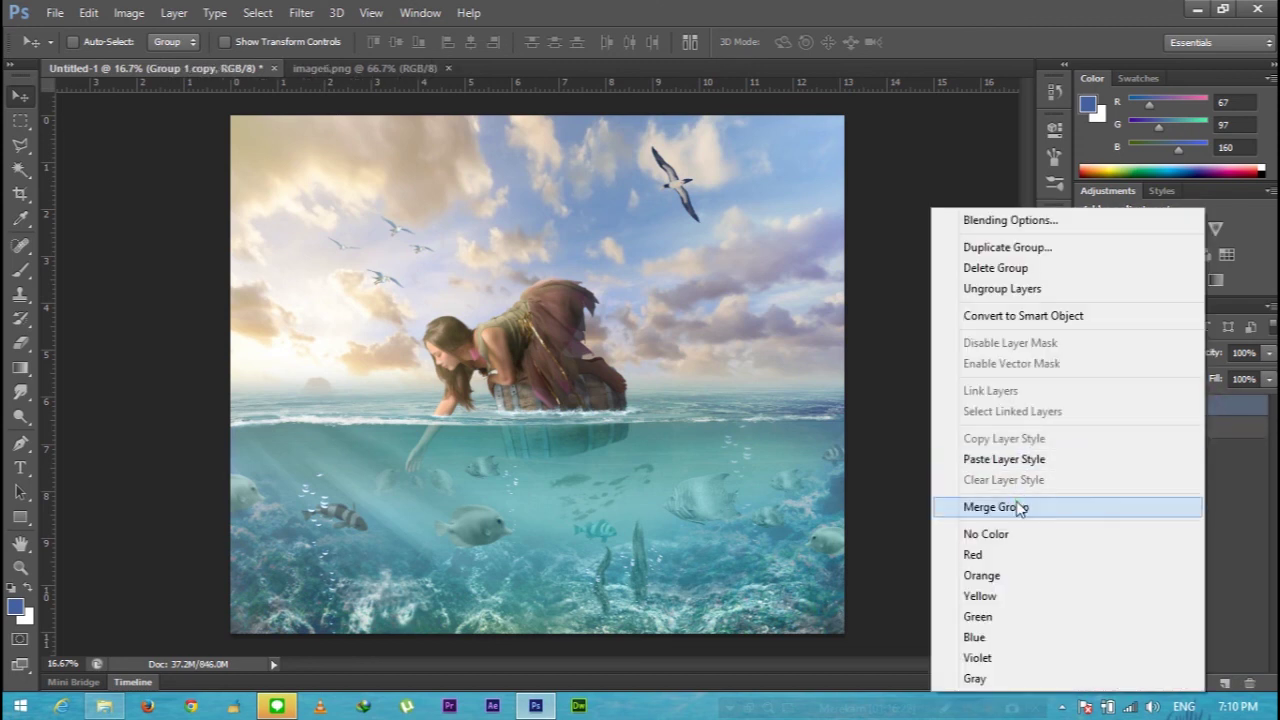
left_click(1035, 506)
left_click(1088, 439)
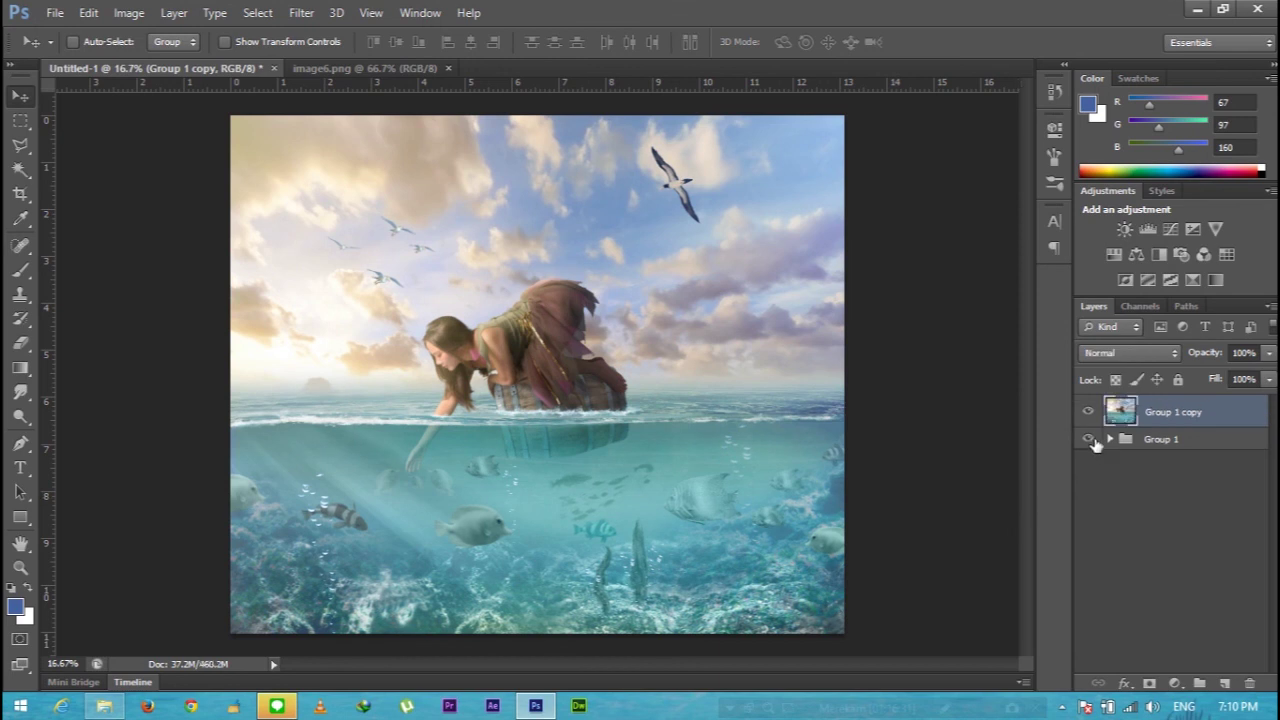
left_click(302, 13)
mouse_move(332, 389)
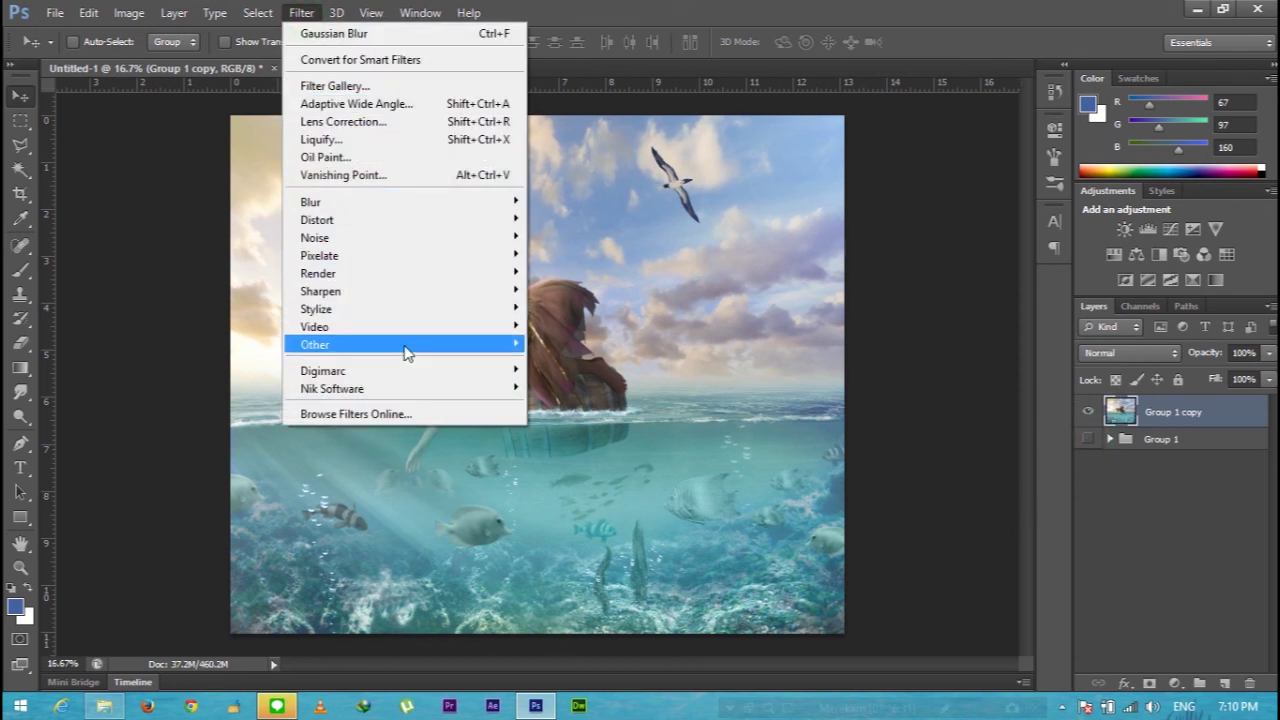
- Launch Color Efex Pro 4 and preview Classical Soft Focus, Color Stylizer and Colorize
left_click(560, 389)
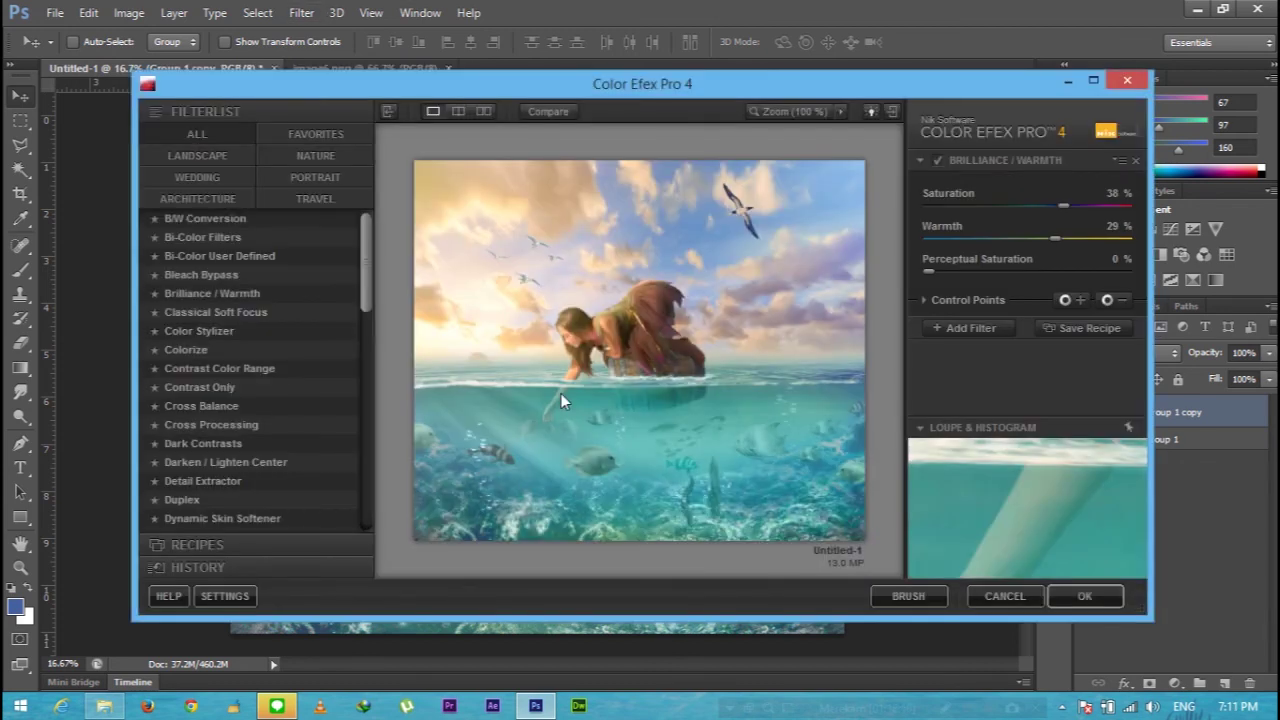
left_click(209, 315)
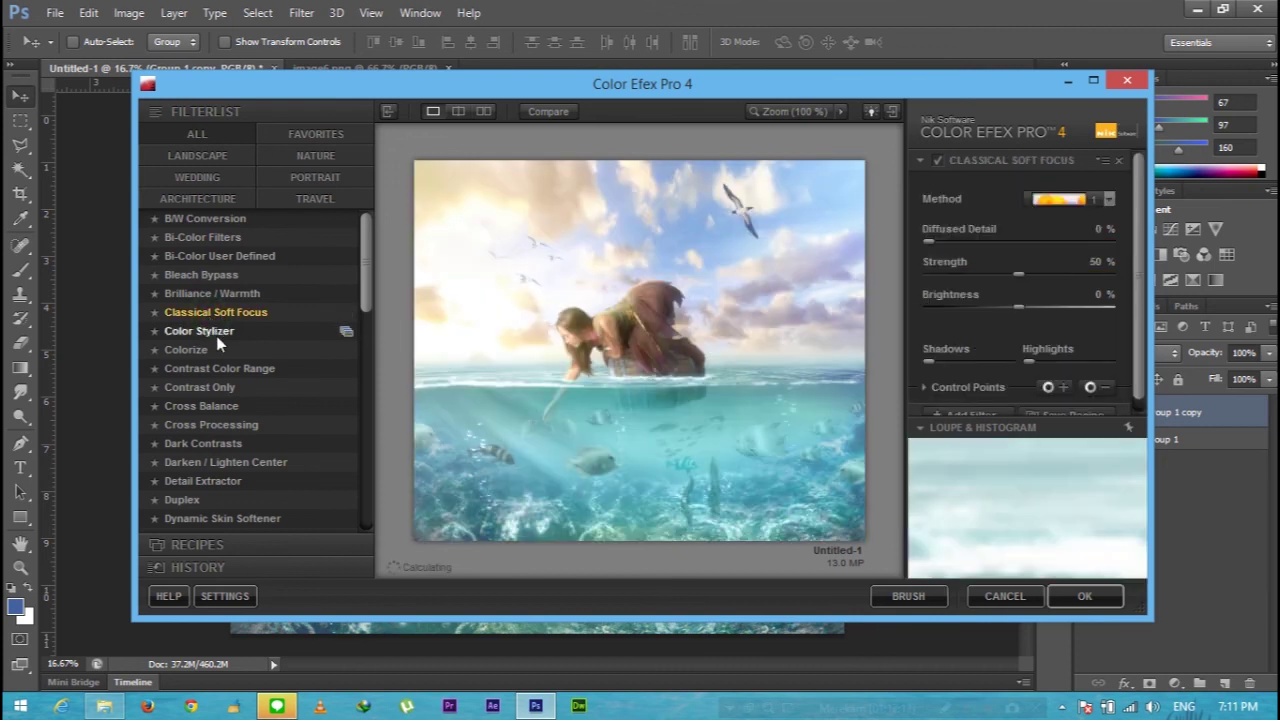
left_click(217, 340)
left_click(215, 349)
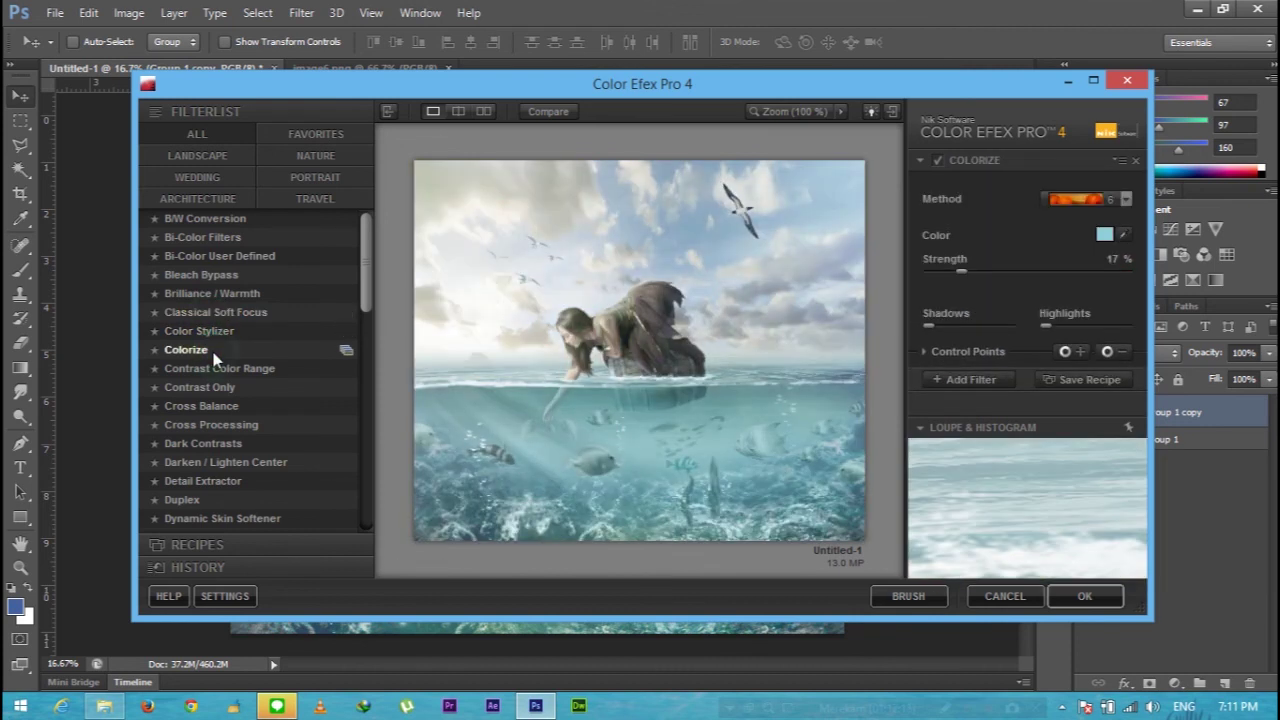
left_click_drag(957, 272, 952, 273)
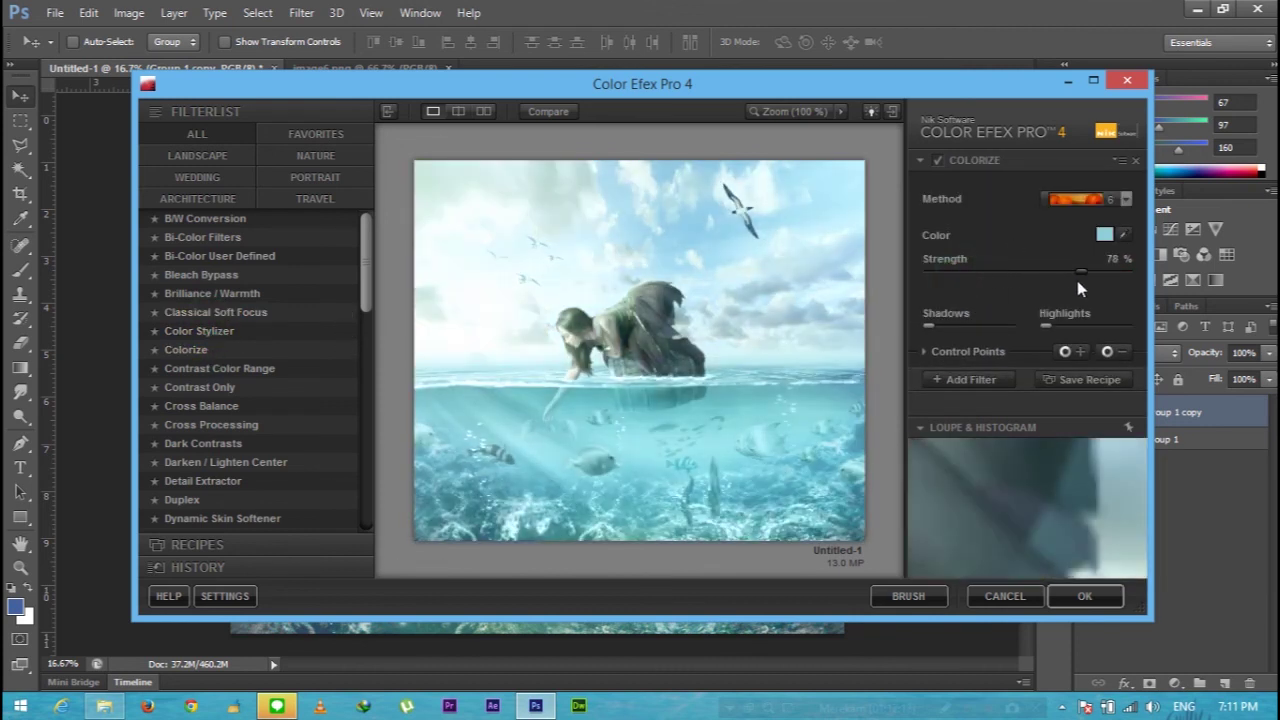
left_click_drag(928, 326, 966, 326)
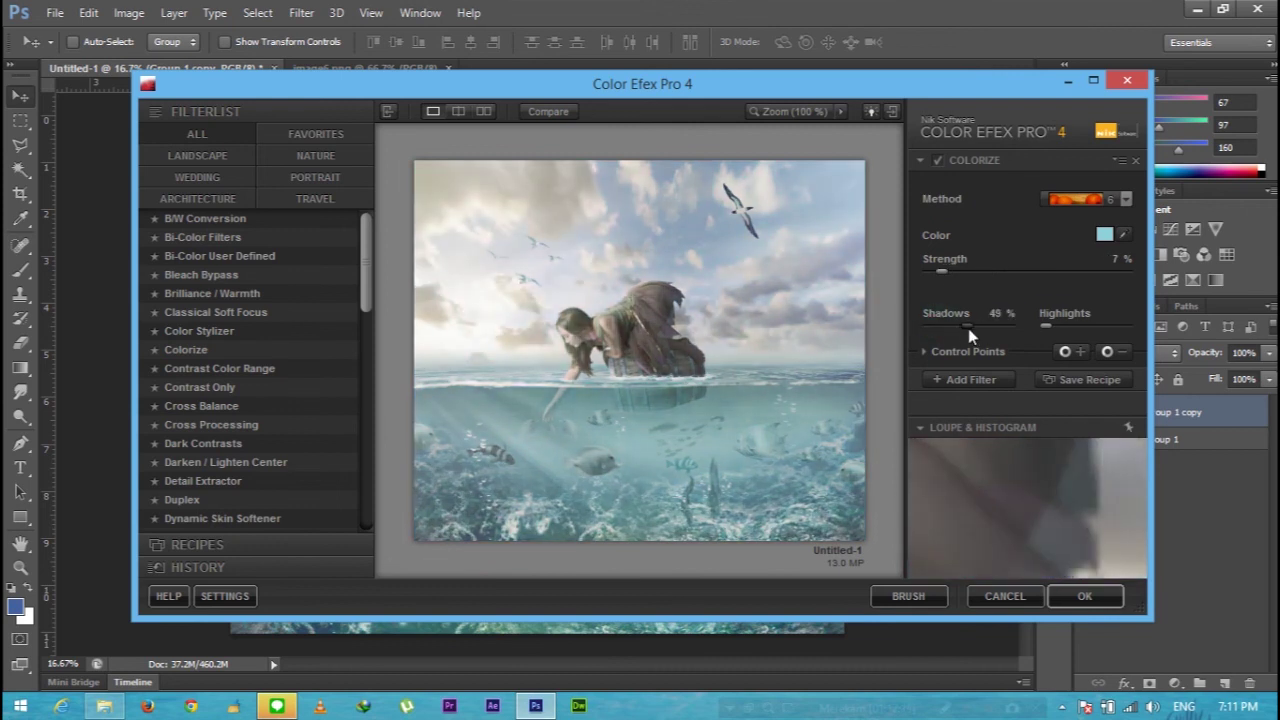
- Apply Brilliance / Warmth with 43% saturation, 30% warmth and 6% perceptual saturation
left_click(247, 295)
left_click_drag(1031, 206, 1121, 206)
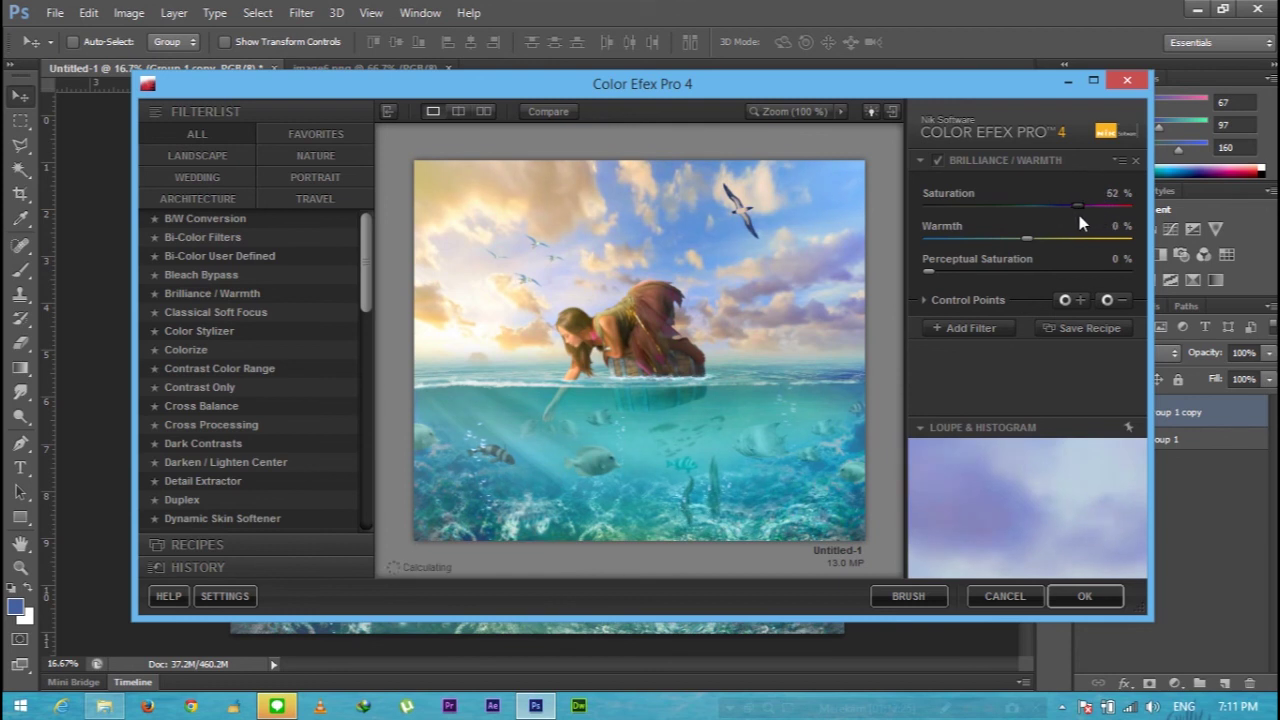
mouse_move(982, 250)
left_mouse_down()
mouse_move(941, 245)
mouse_move(1054, 254)
left_mouse_up()
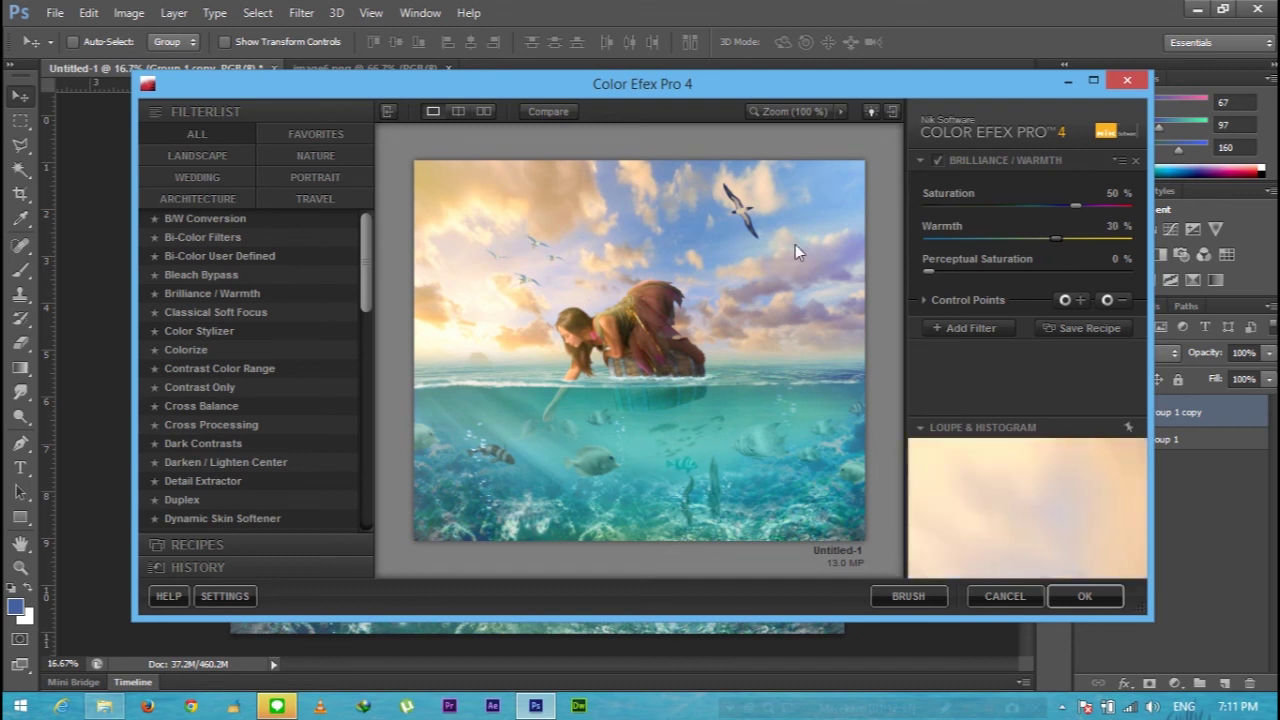
mouse_move(952, 276)
left_mouse_down()
mouse_move(1059, 272)
mouse_move(952, 278)
left_mouse_up()
left_click_drag(1080, 213, 1070, 213)
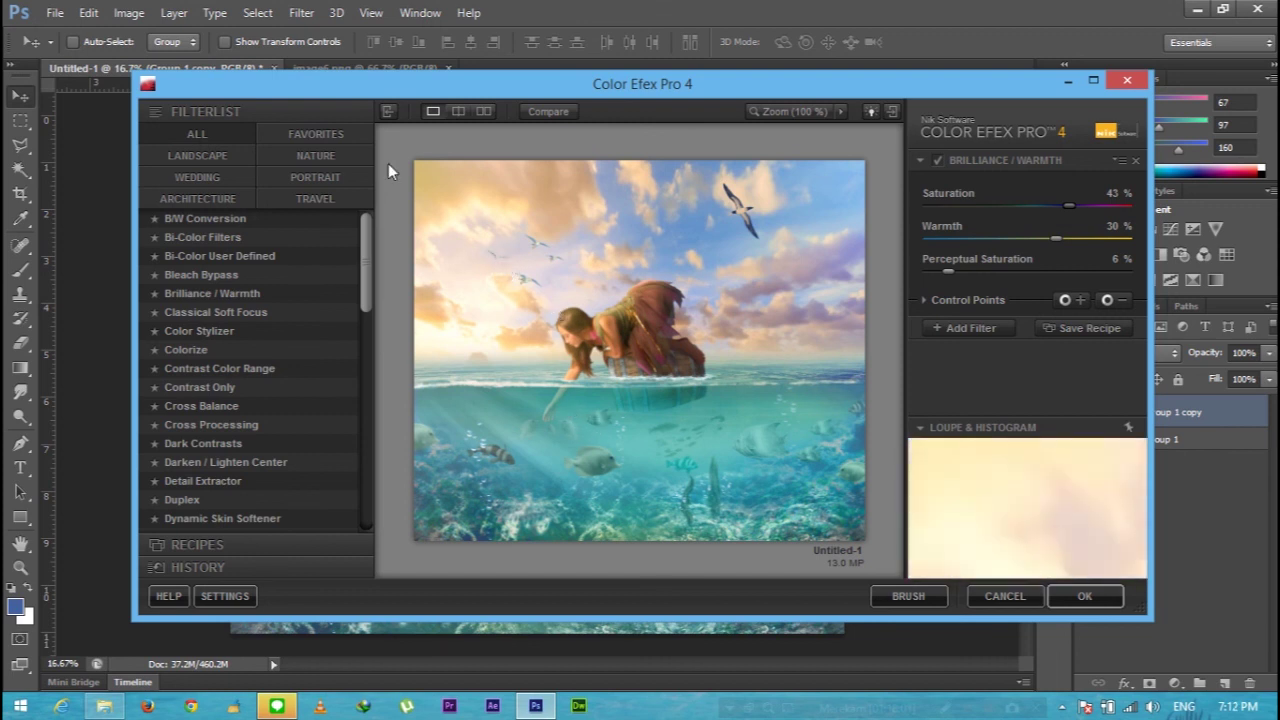
left_click(1087, 598)
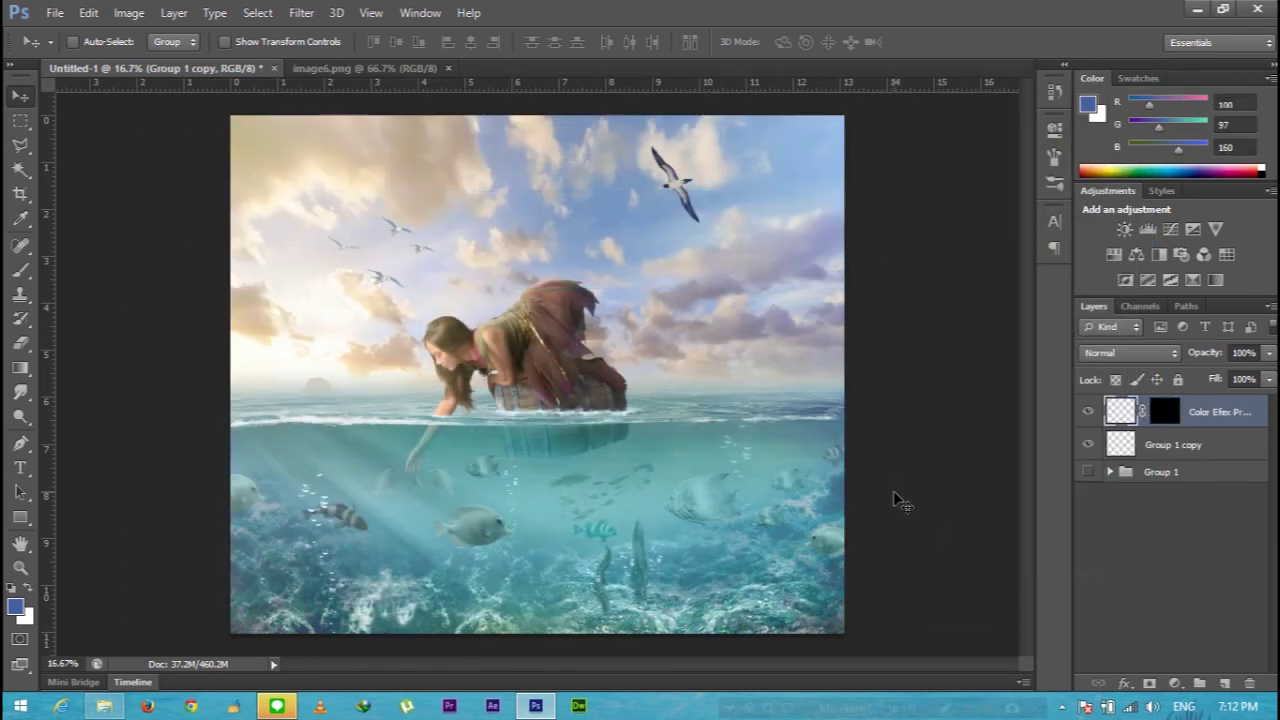